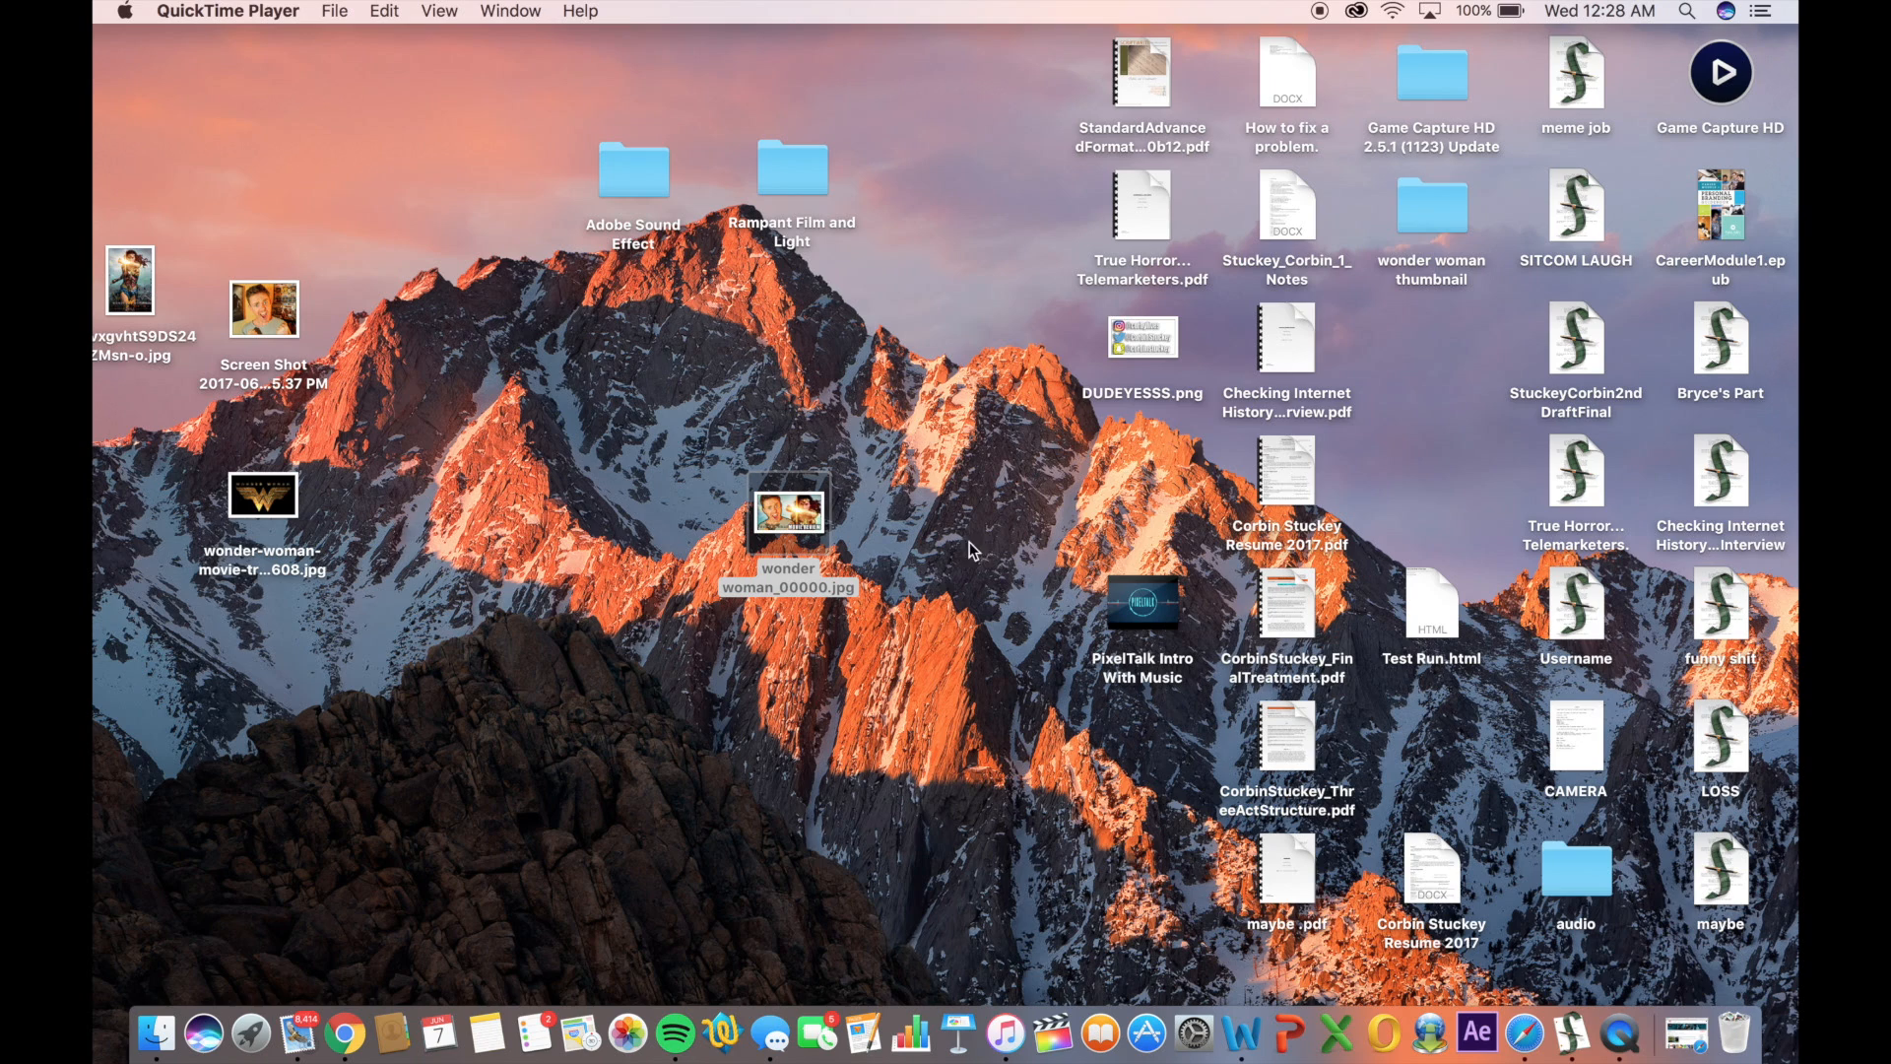
Switch to Safari and examine the thumbnails of the videos uploaded to the PixelTalk YouTube channel
{"action": "left_click", "coordinate": [1687, 1033]}
{"action": "scroll", "coordinate": [954, 478], "scroll_direction": "down", "scroll_amount": 5}
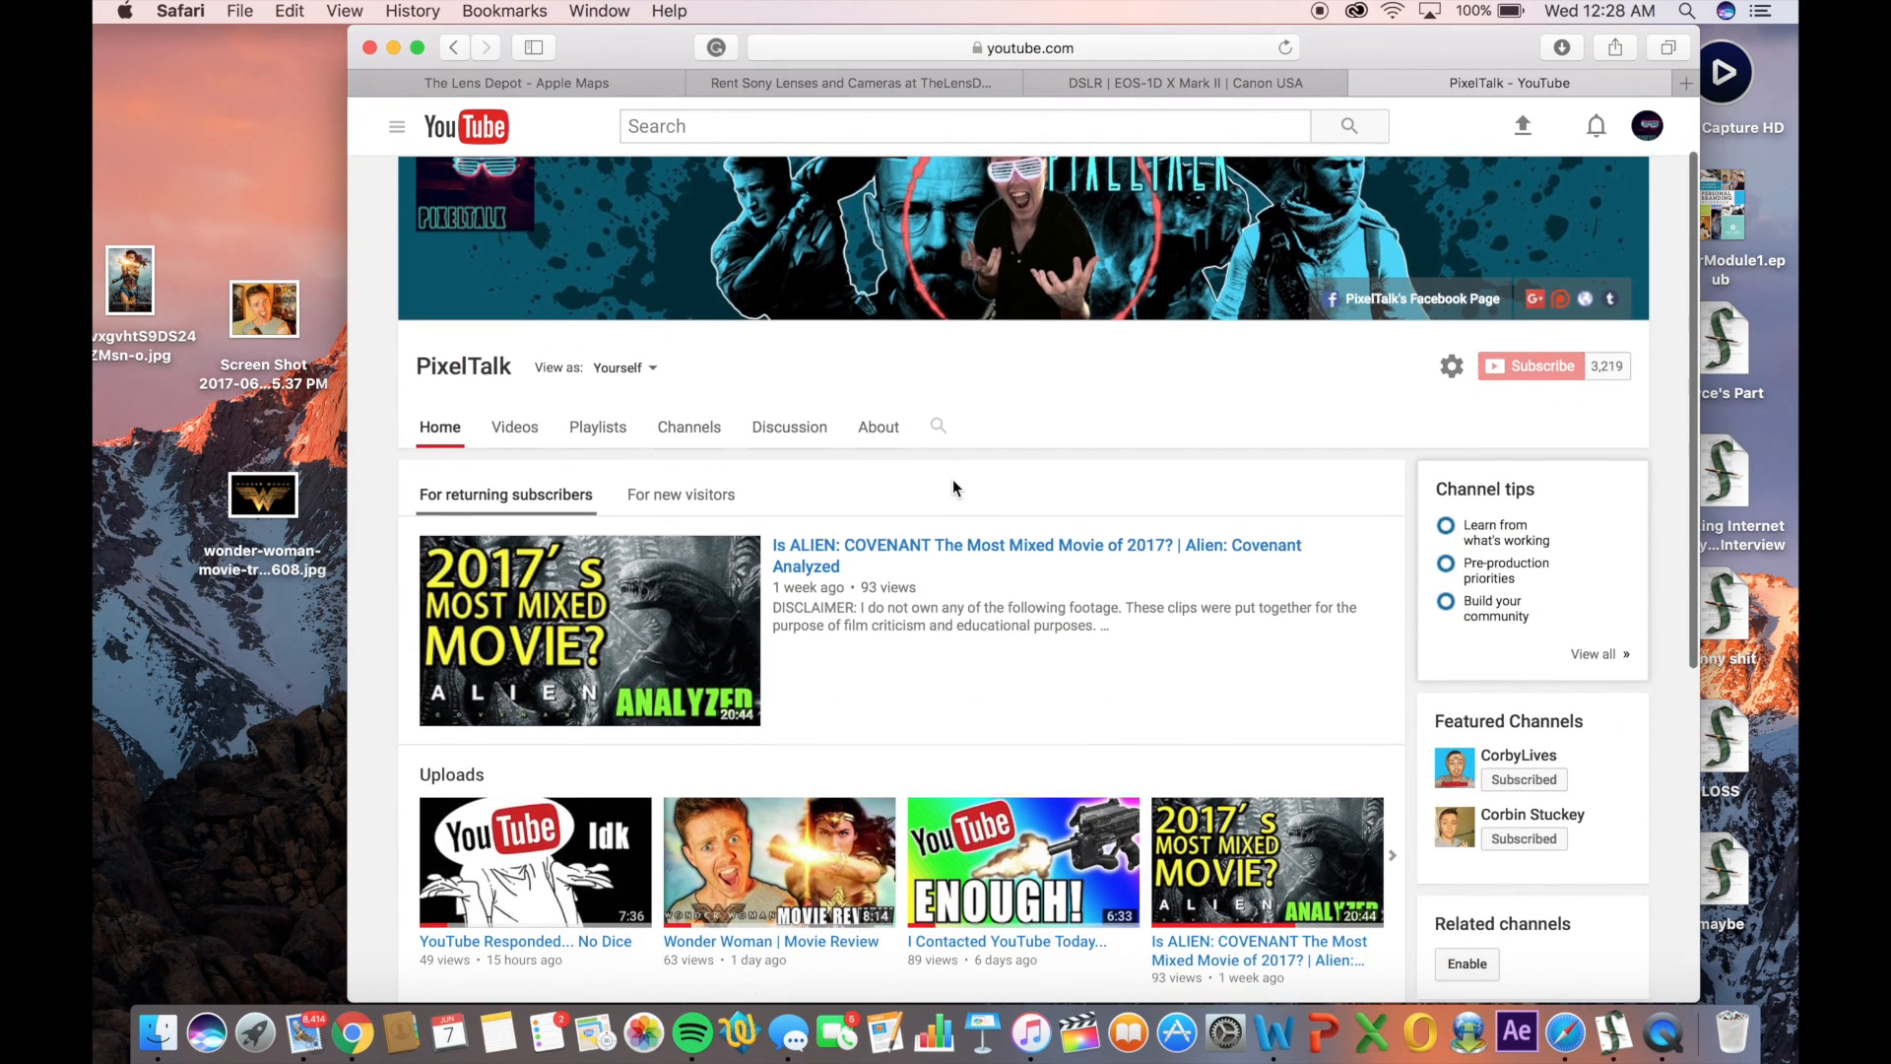
{"action": "scroll", "coordinate": [953, 479], "scroll_direction": "down", "scroll_amount": 2}
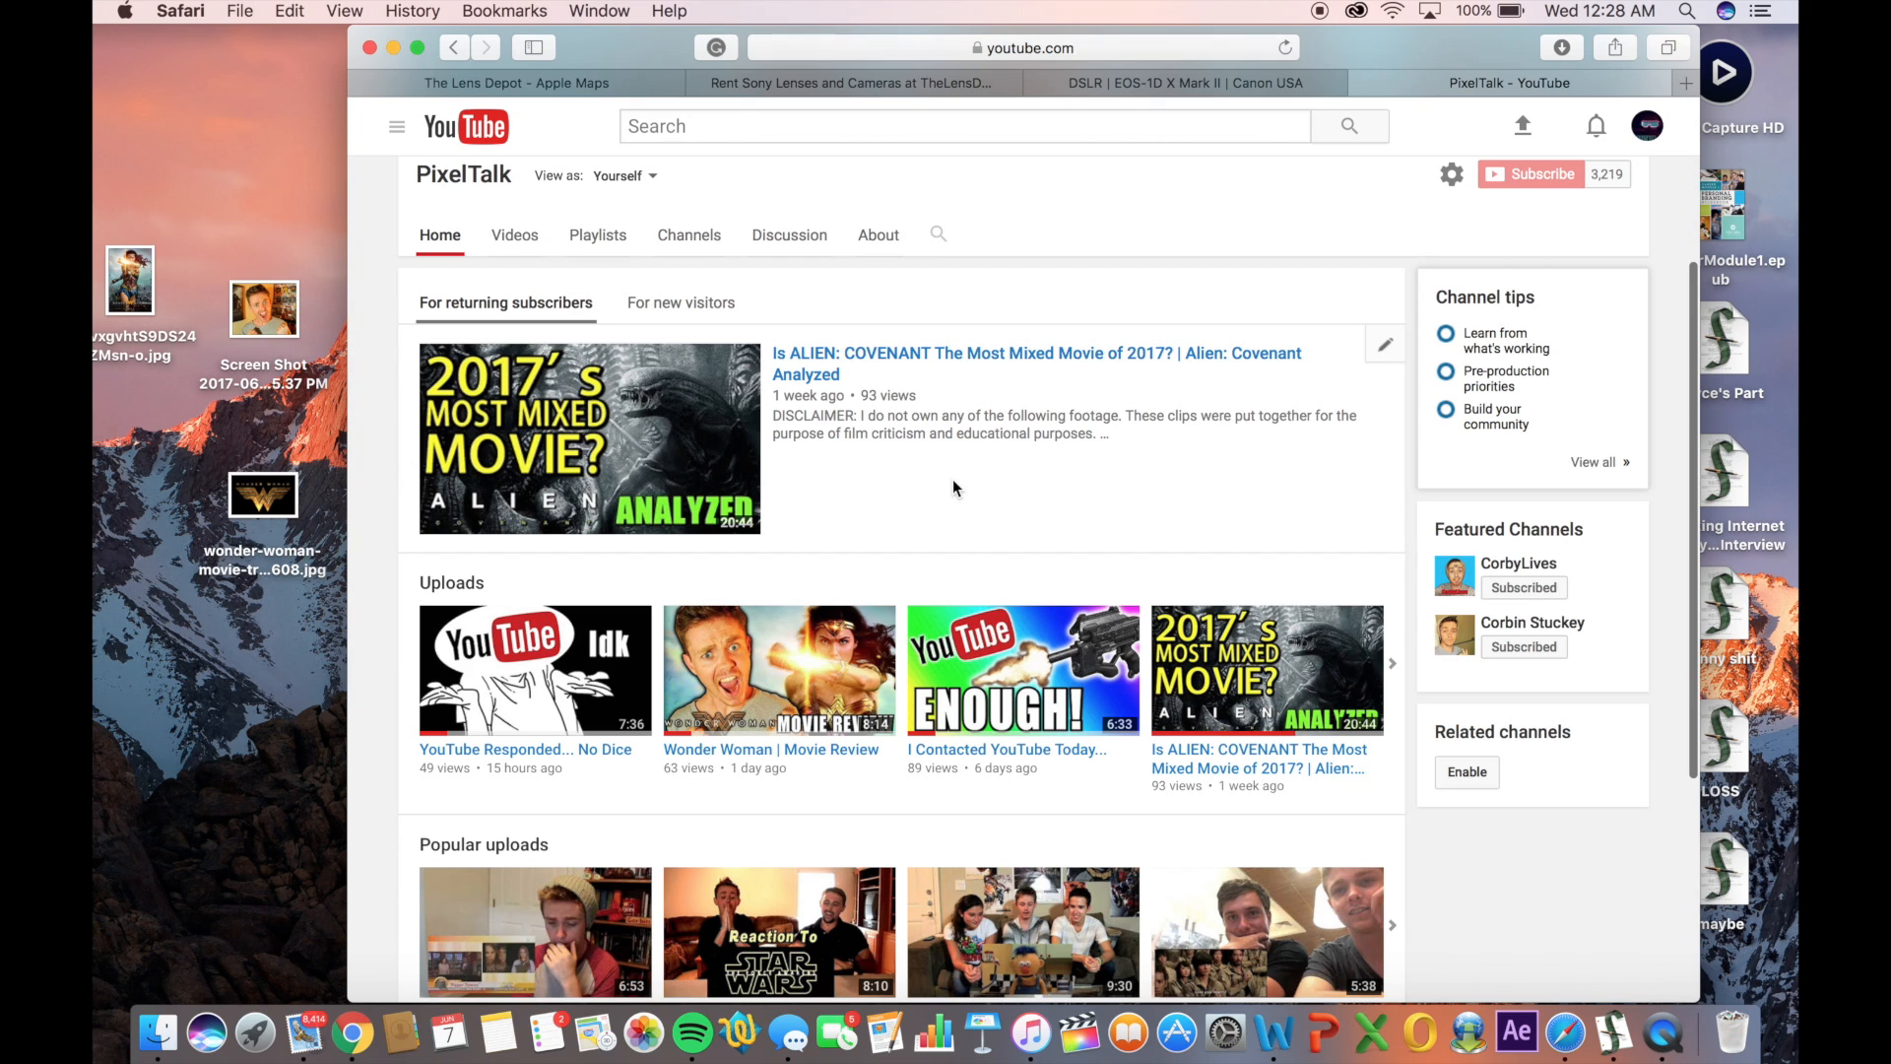
{"action": "scroll", "coordinate": [954, 479], "scroll_direction": "down", "scroll_amount": 2}
{"action": "scroll", "coordinate": [894, 435], "scroll_direction": "up", "scroll_amount": 4}
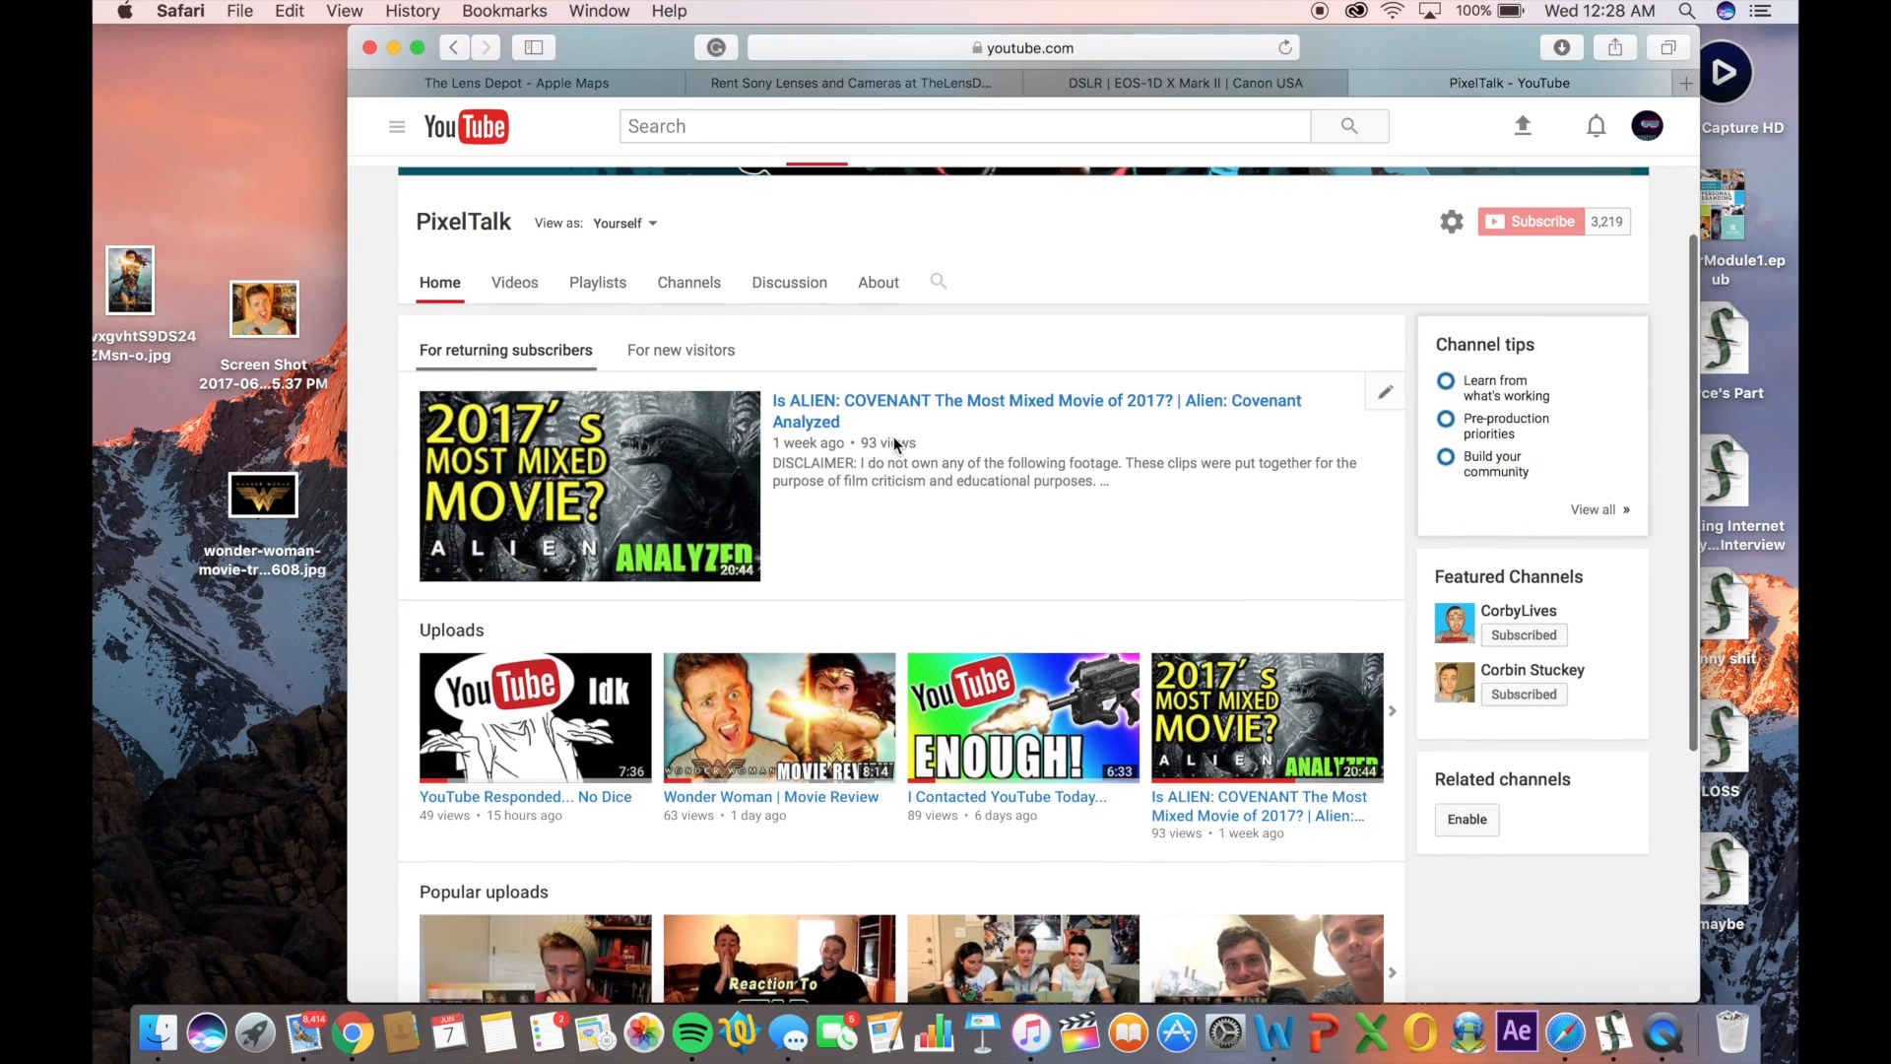
{"action": "left_click", "coordinate": [530, 301]}
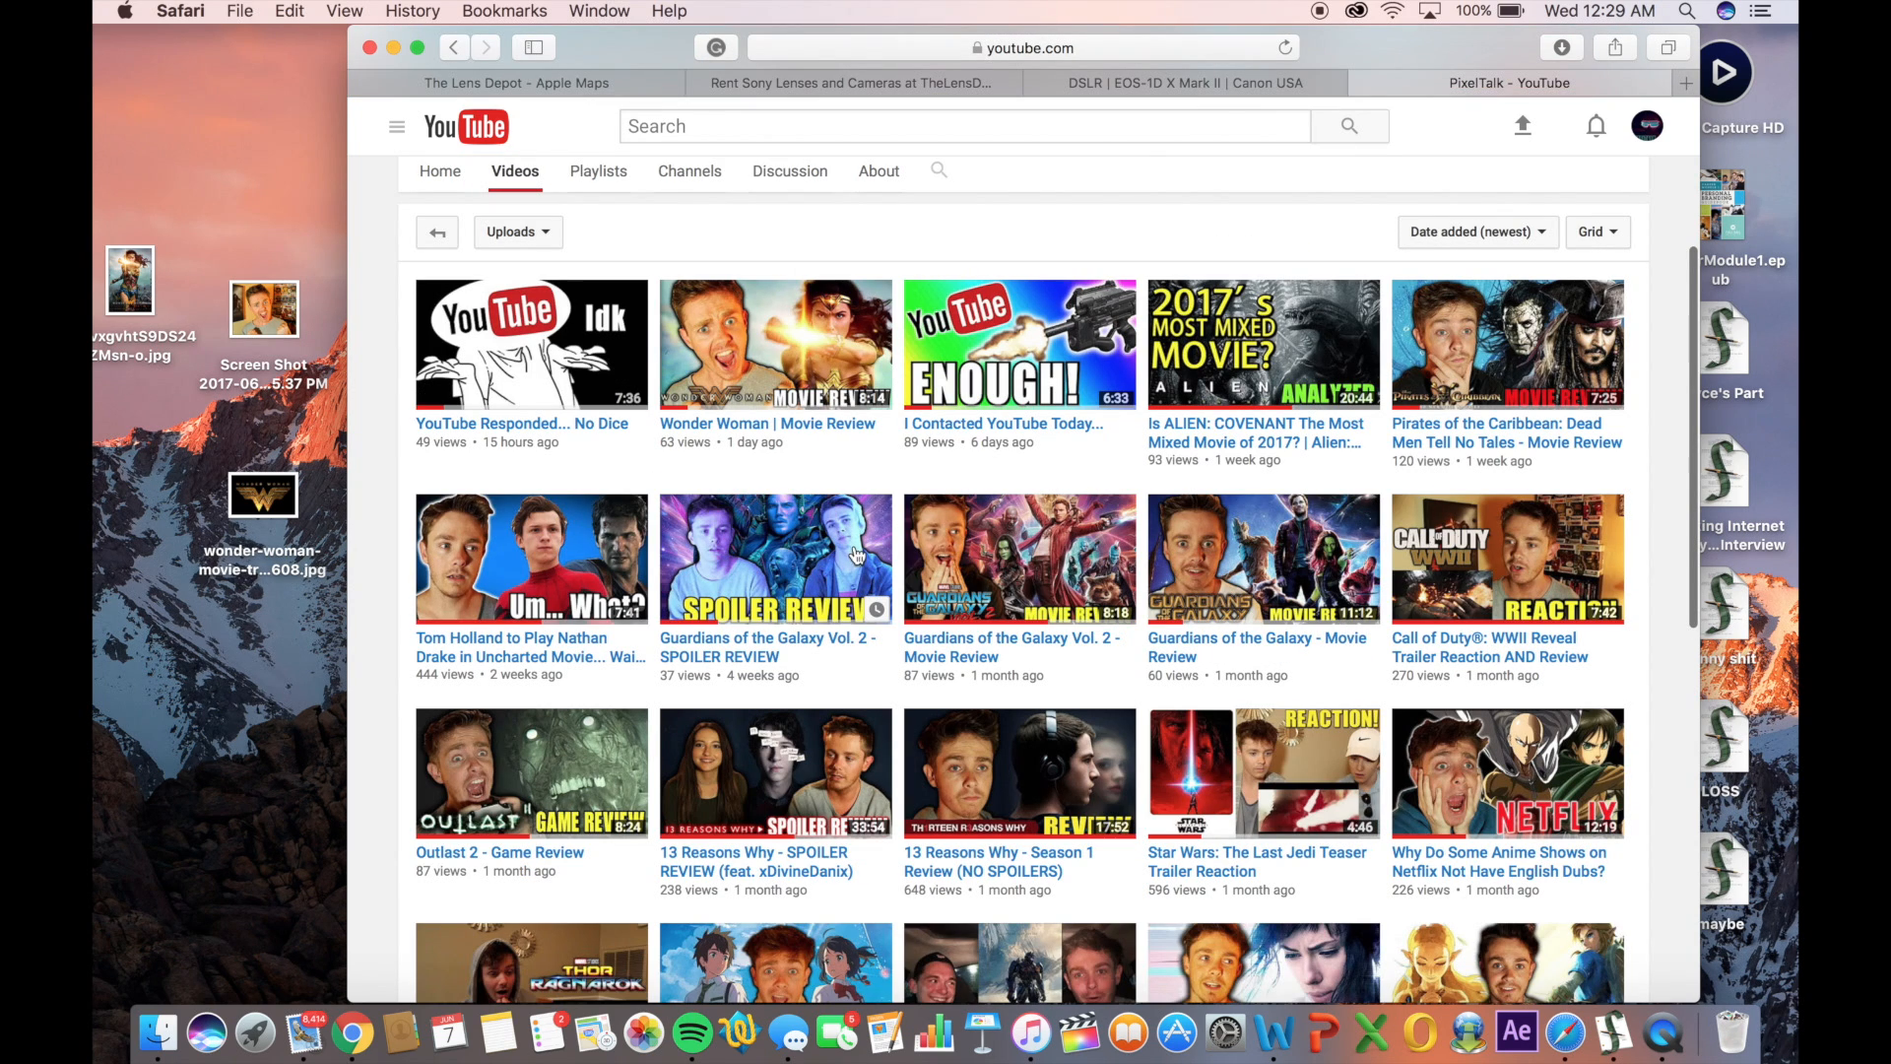
{"action": "scroll", "coordinate": [578, 560], "scroll_direction": "down", "scroll_amount": 1}
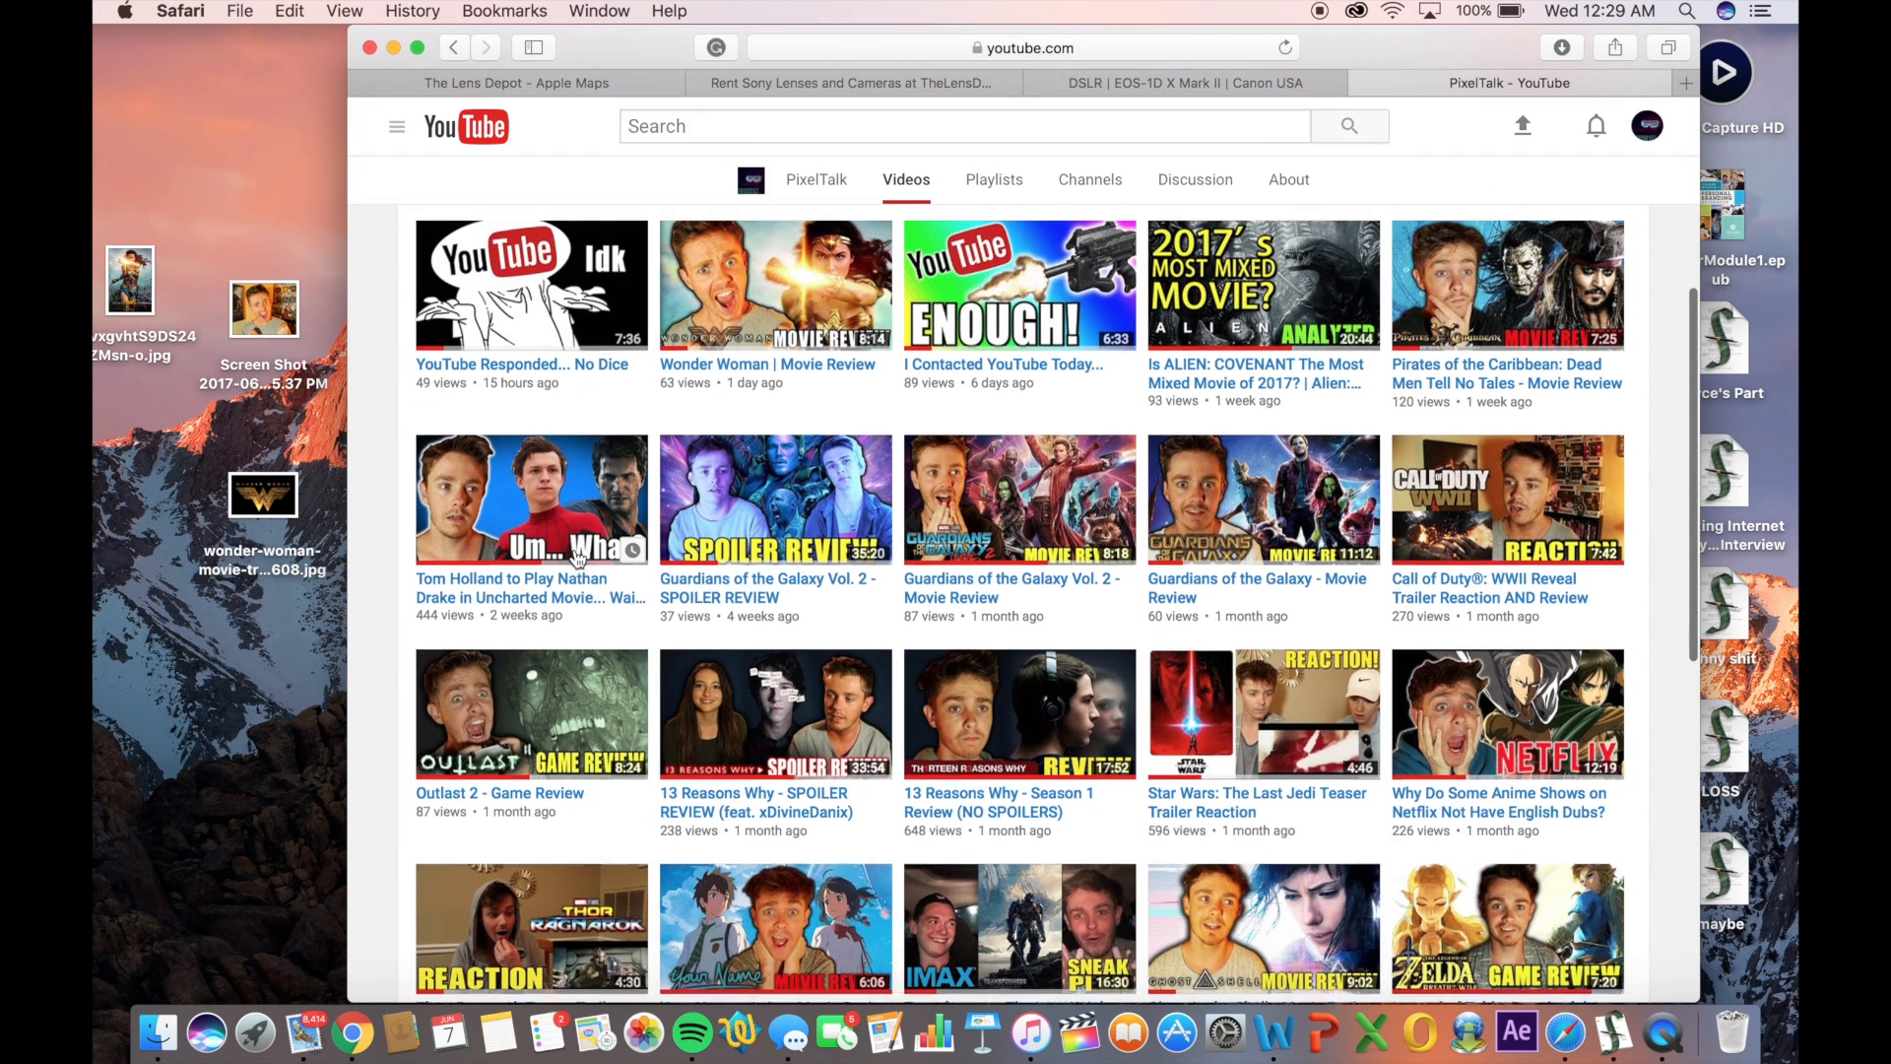
{"action": "scroll", "coordinate": [578, 560], "scroll_direction": "up", "scroll_amount": 1}
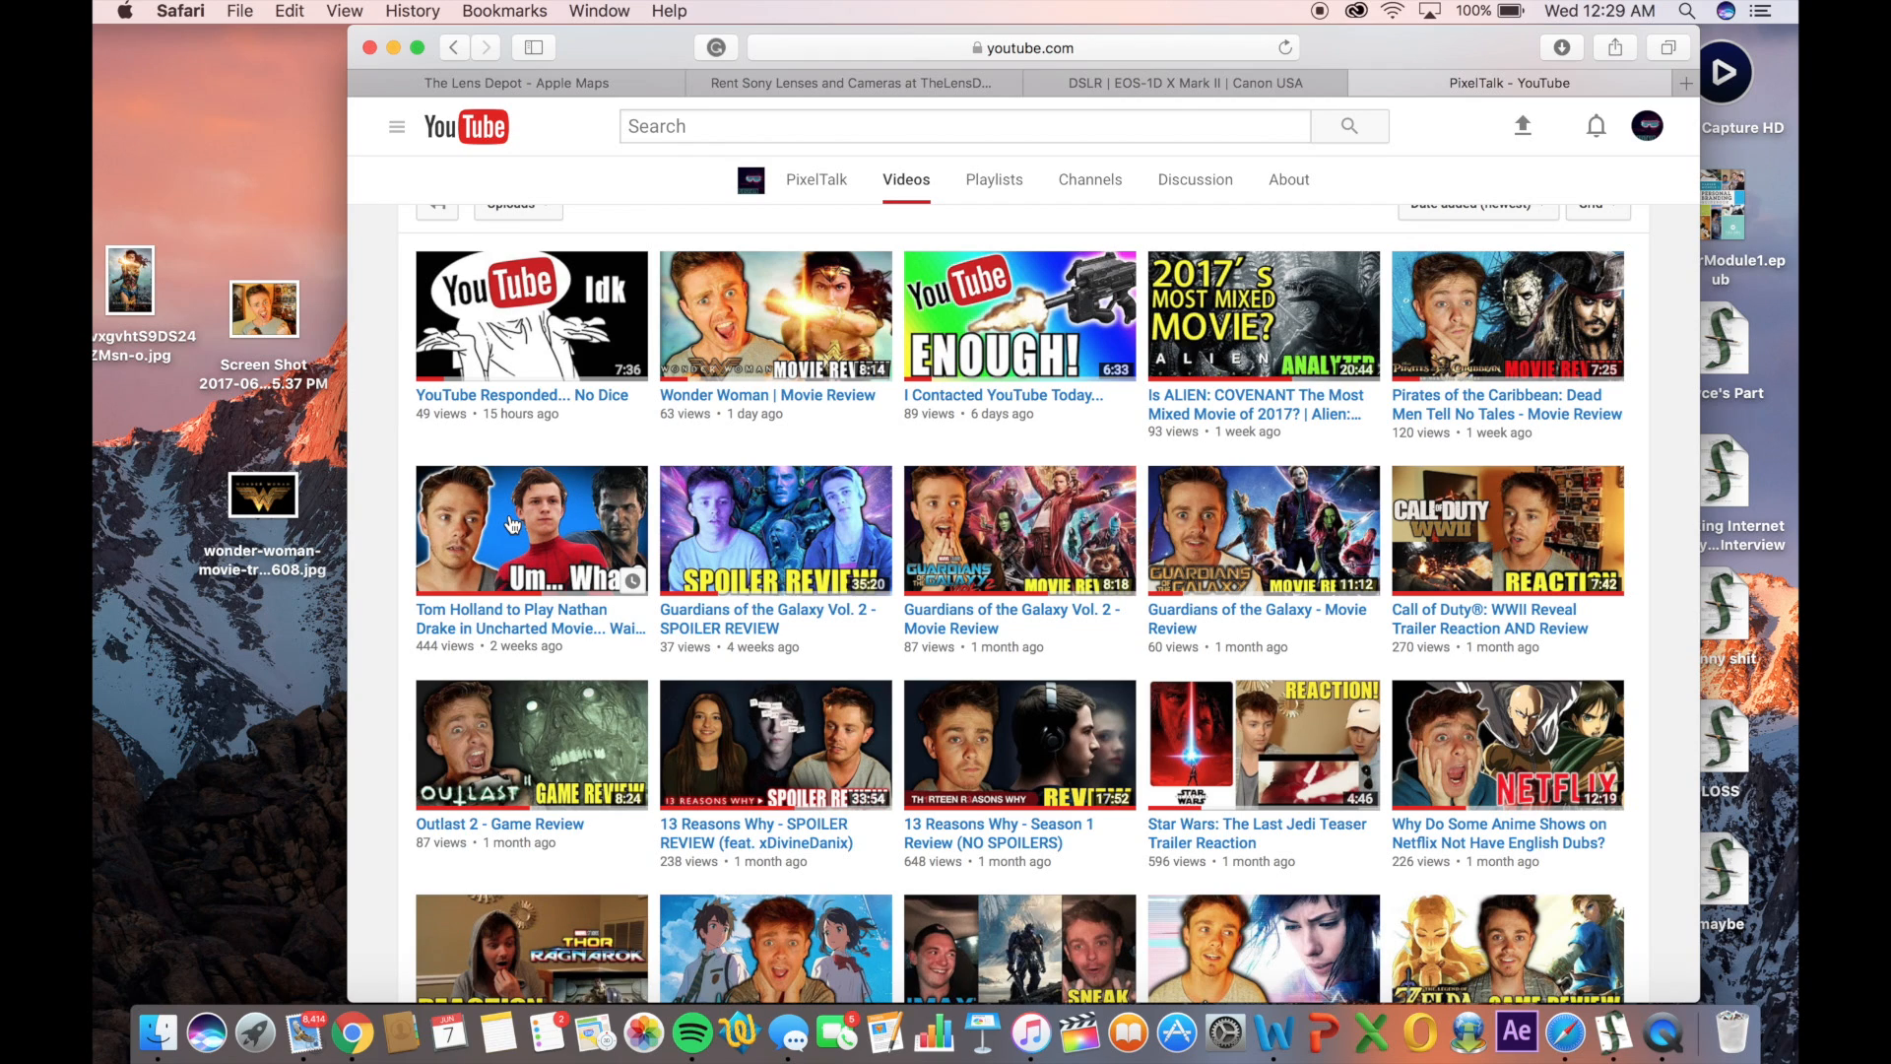
{"action": "left_click", "coordinate": [1364, 86]}
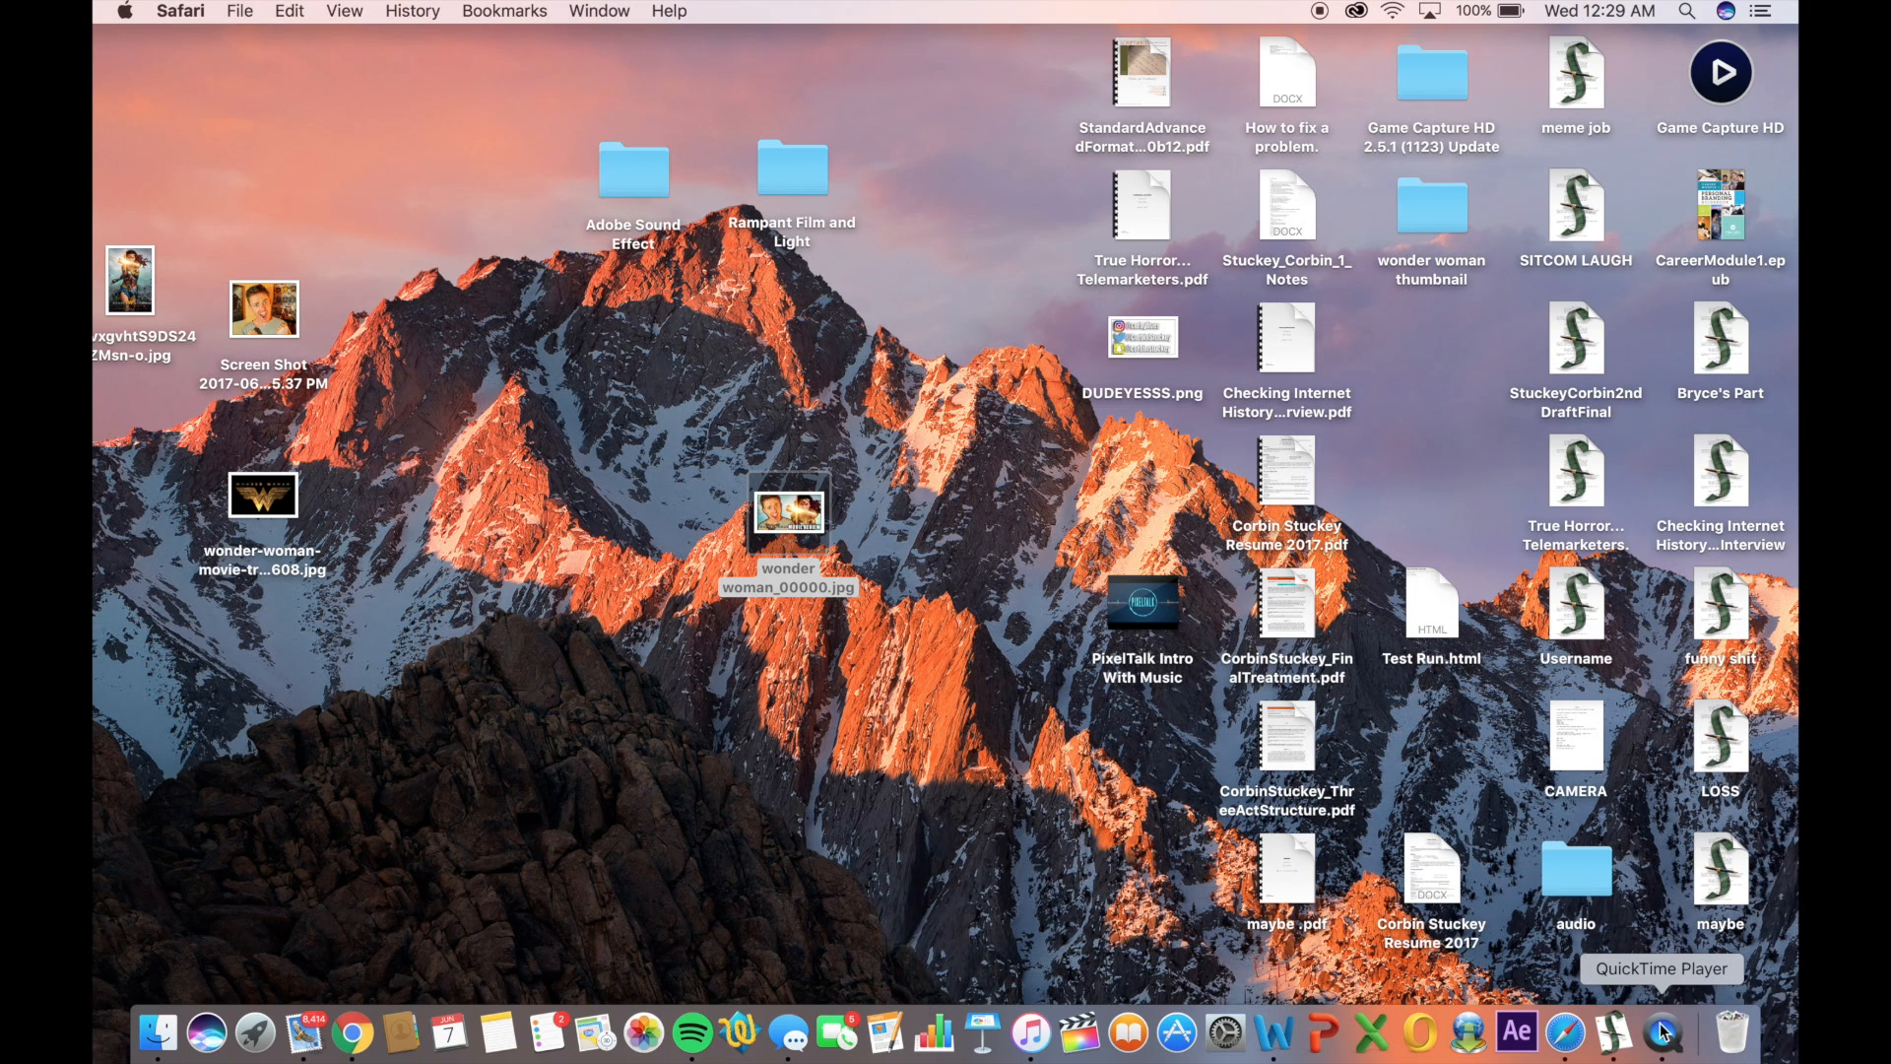
Switch to After Effects, dismiss the ray-tracing warning and start a new project
{"action": "left_click", "coordinate": [1514, 1039]}
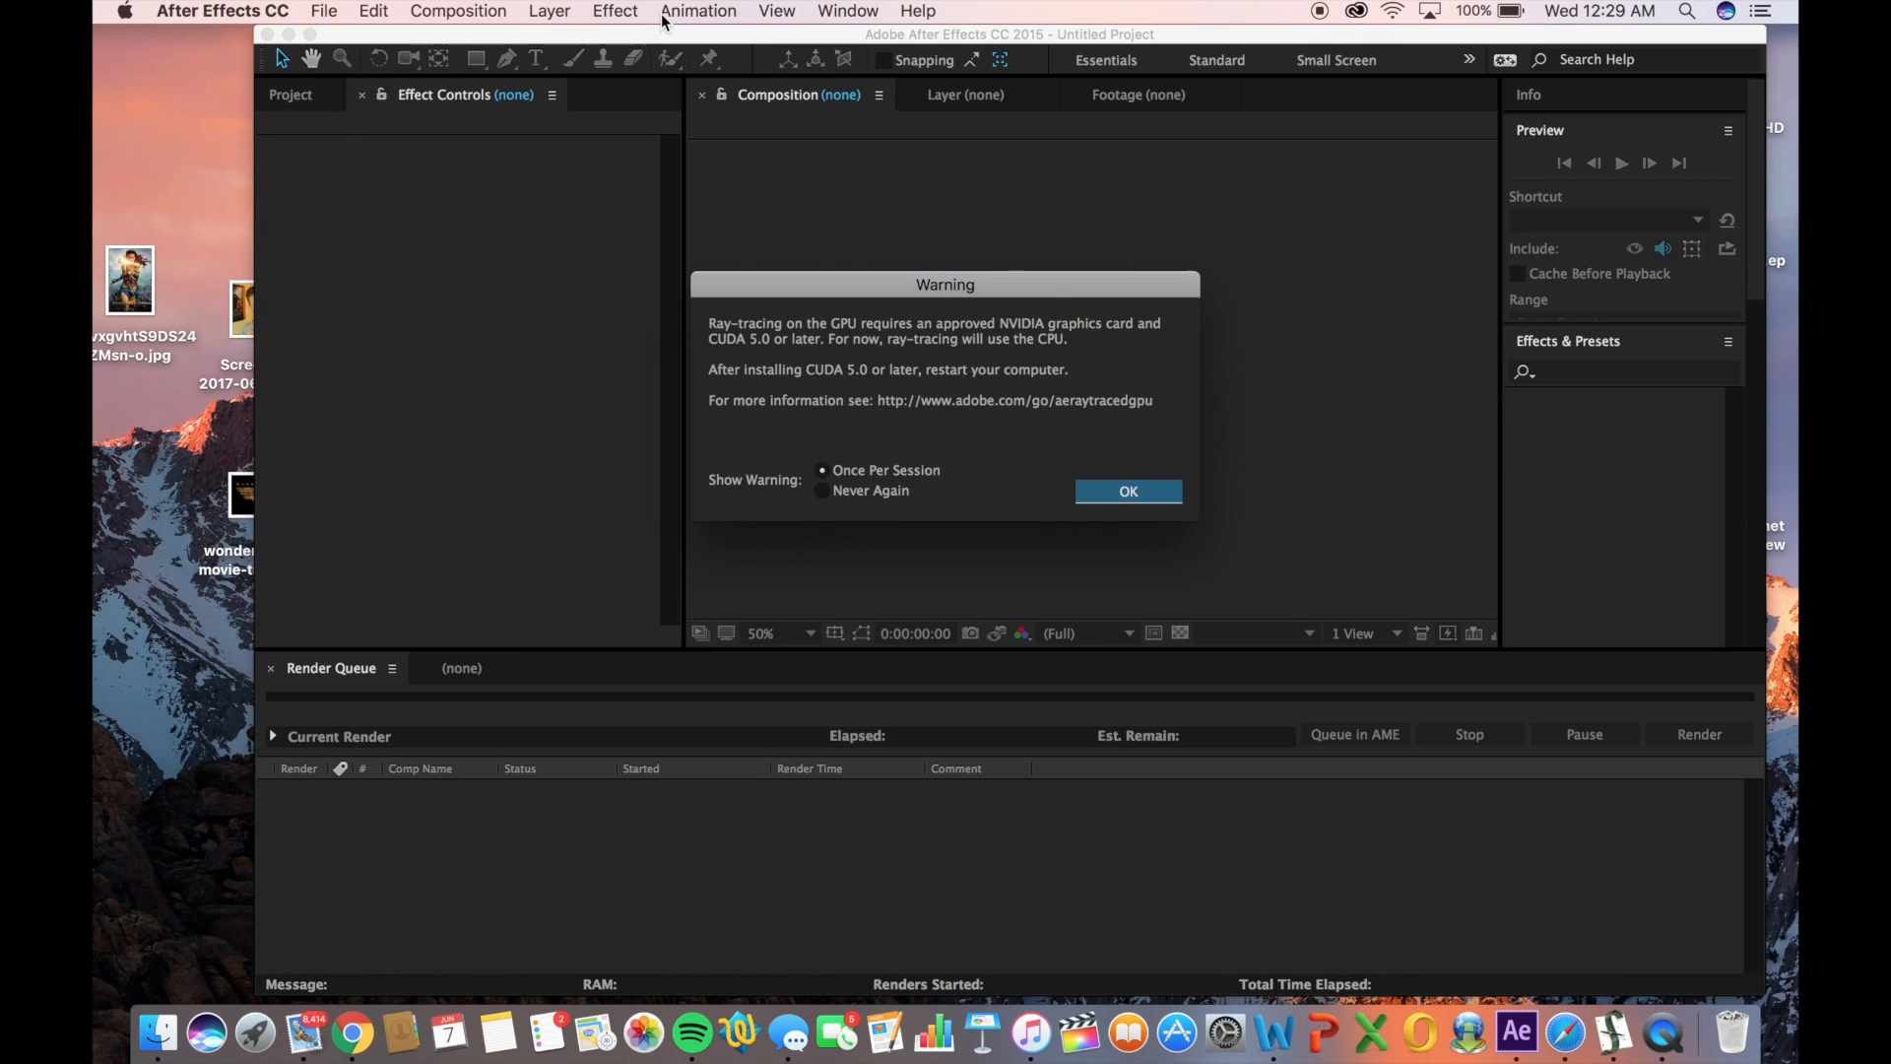
{"action": "left_click", "coordinate": [1122, 492]}
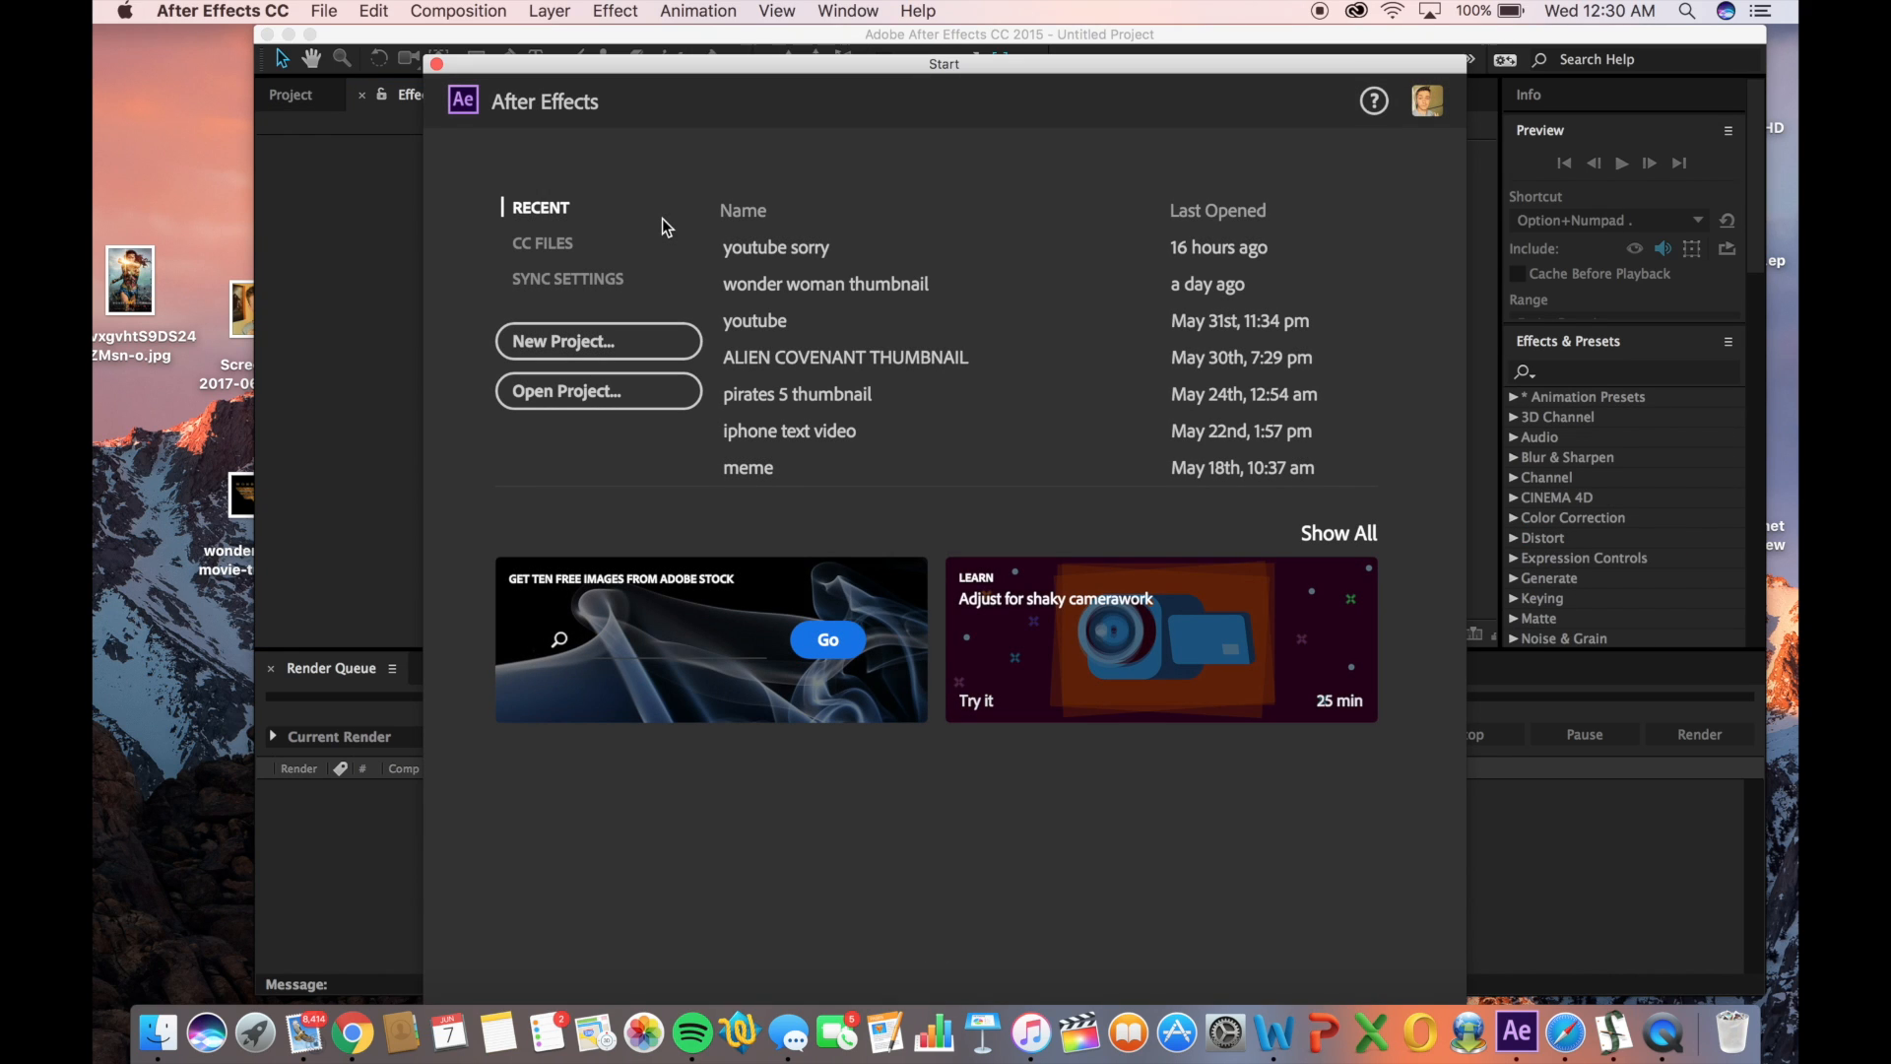
{"action": "left_click", "coordinate": [646, 335]}
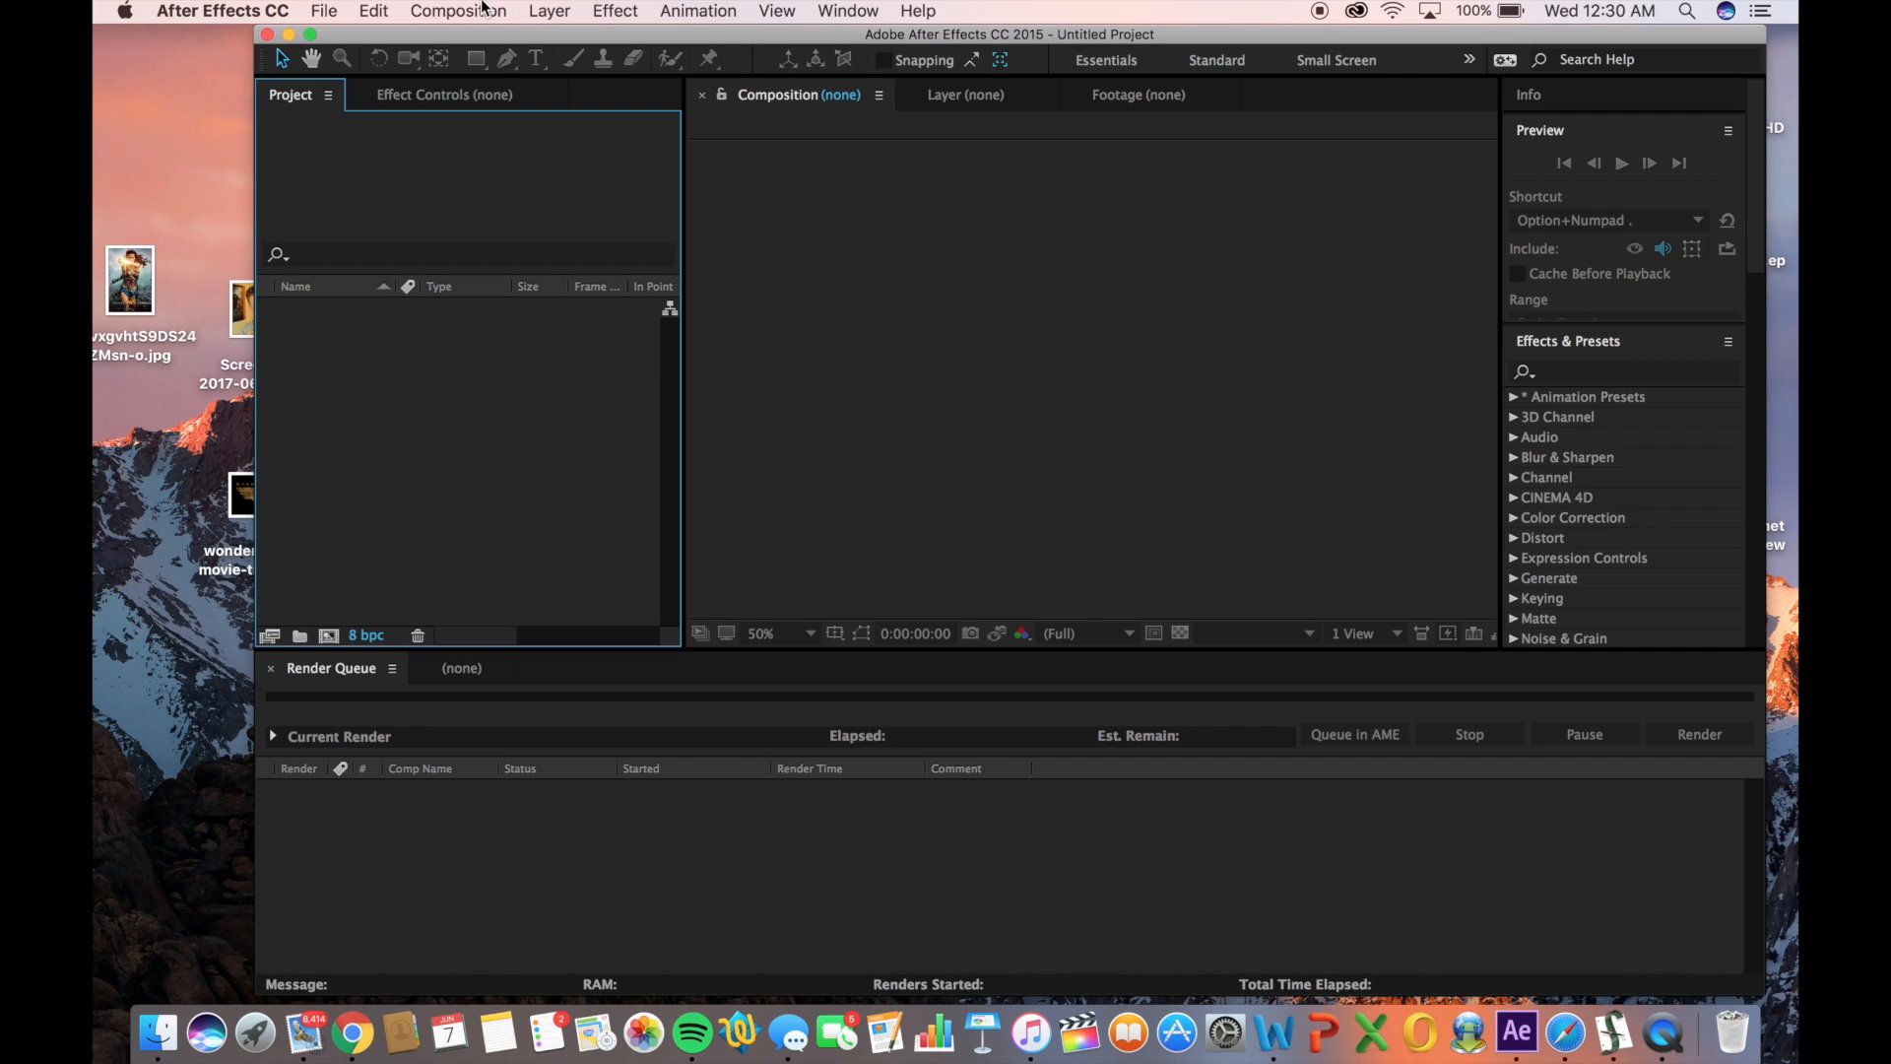
Create a new composition named "YouTube Thumbnail" and view it at 100%
{"action": "left_click", "coordinate": [484, 14]}
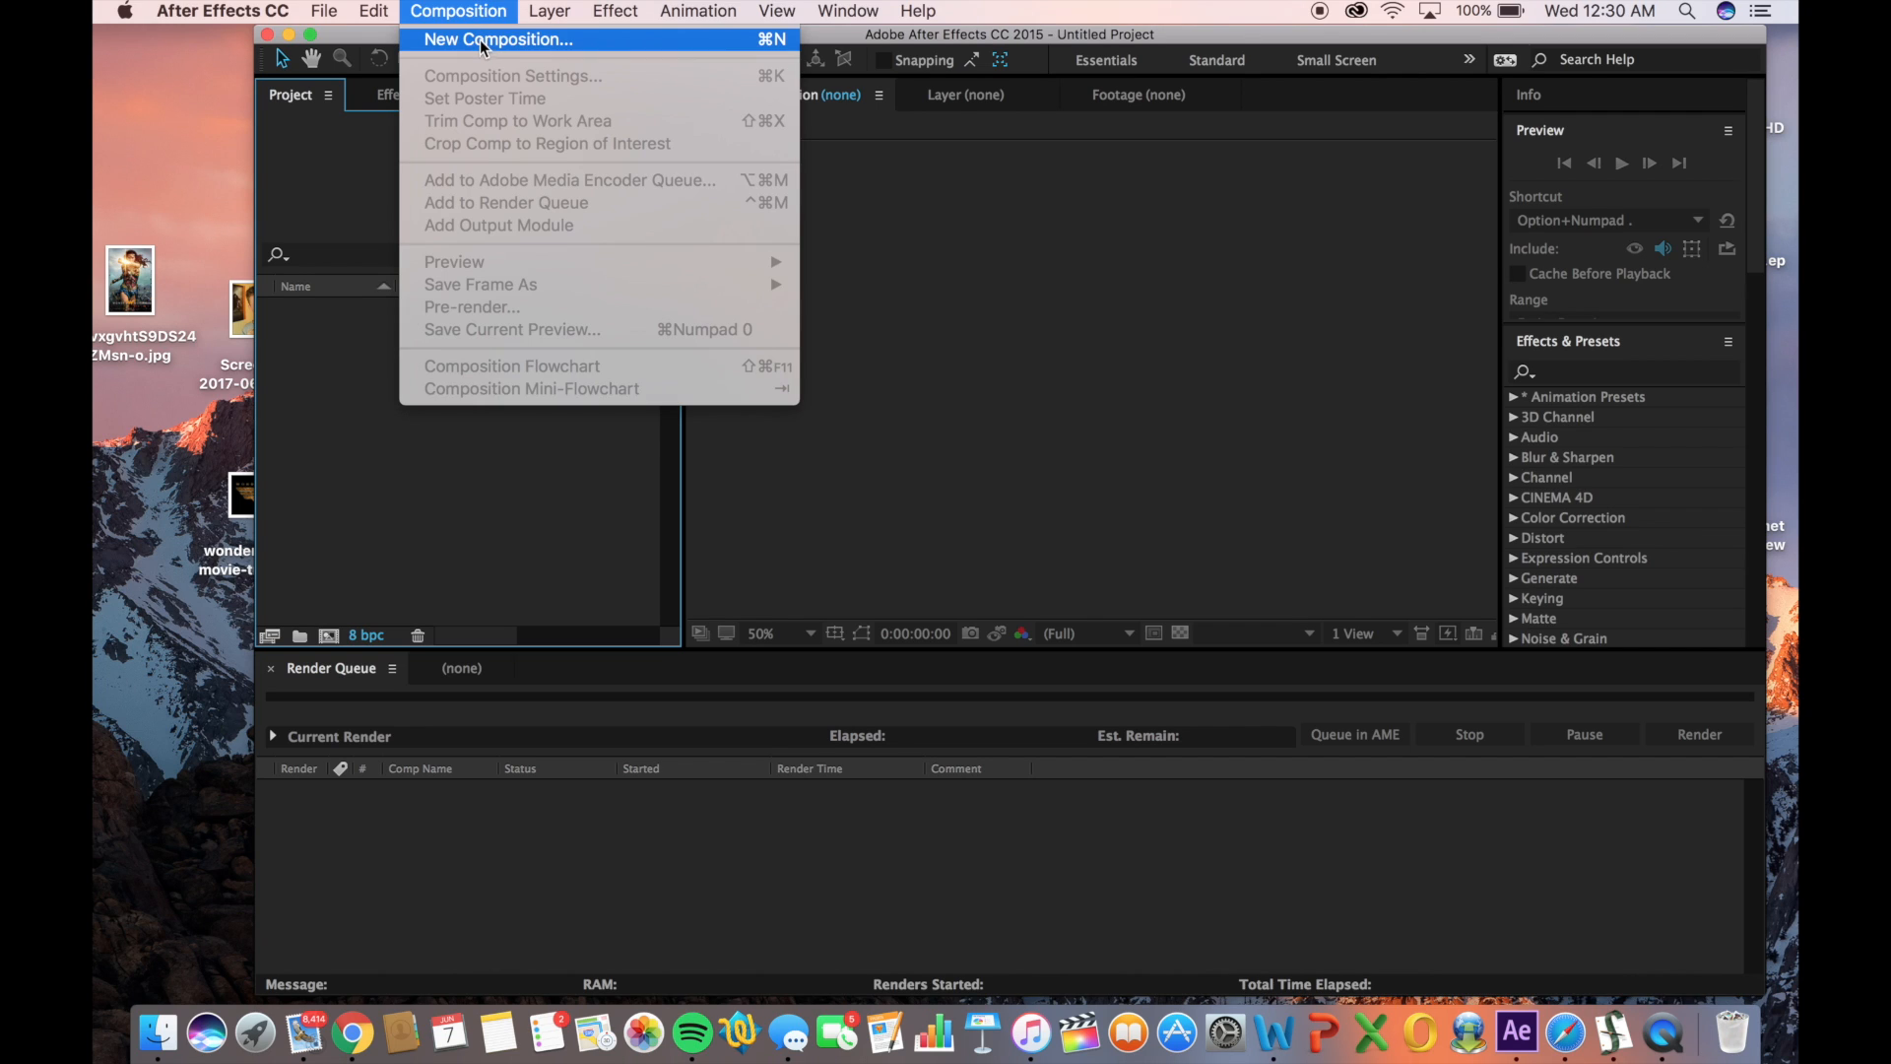
{"action": "left_click", "coordinate": [479, 42]}
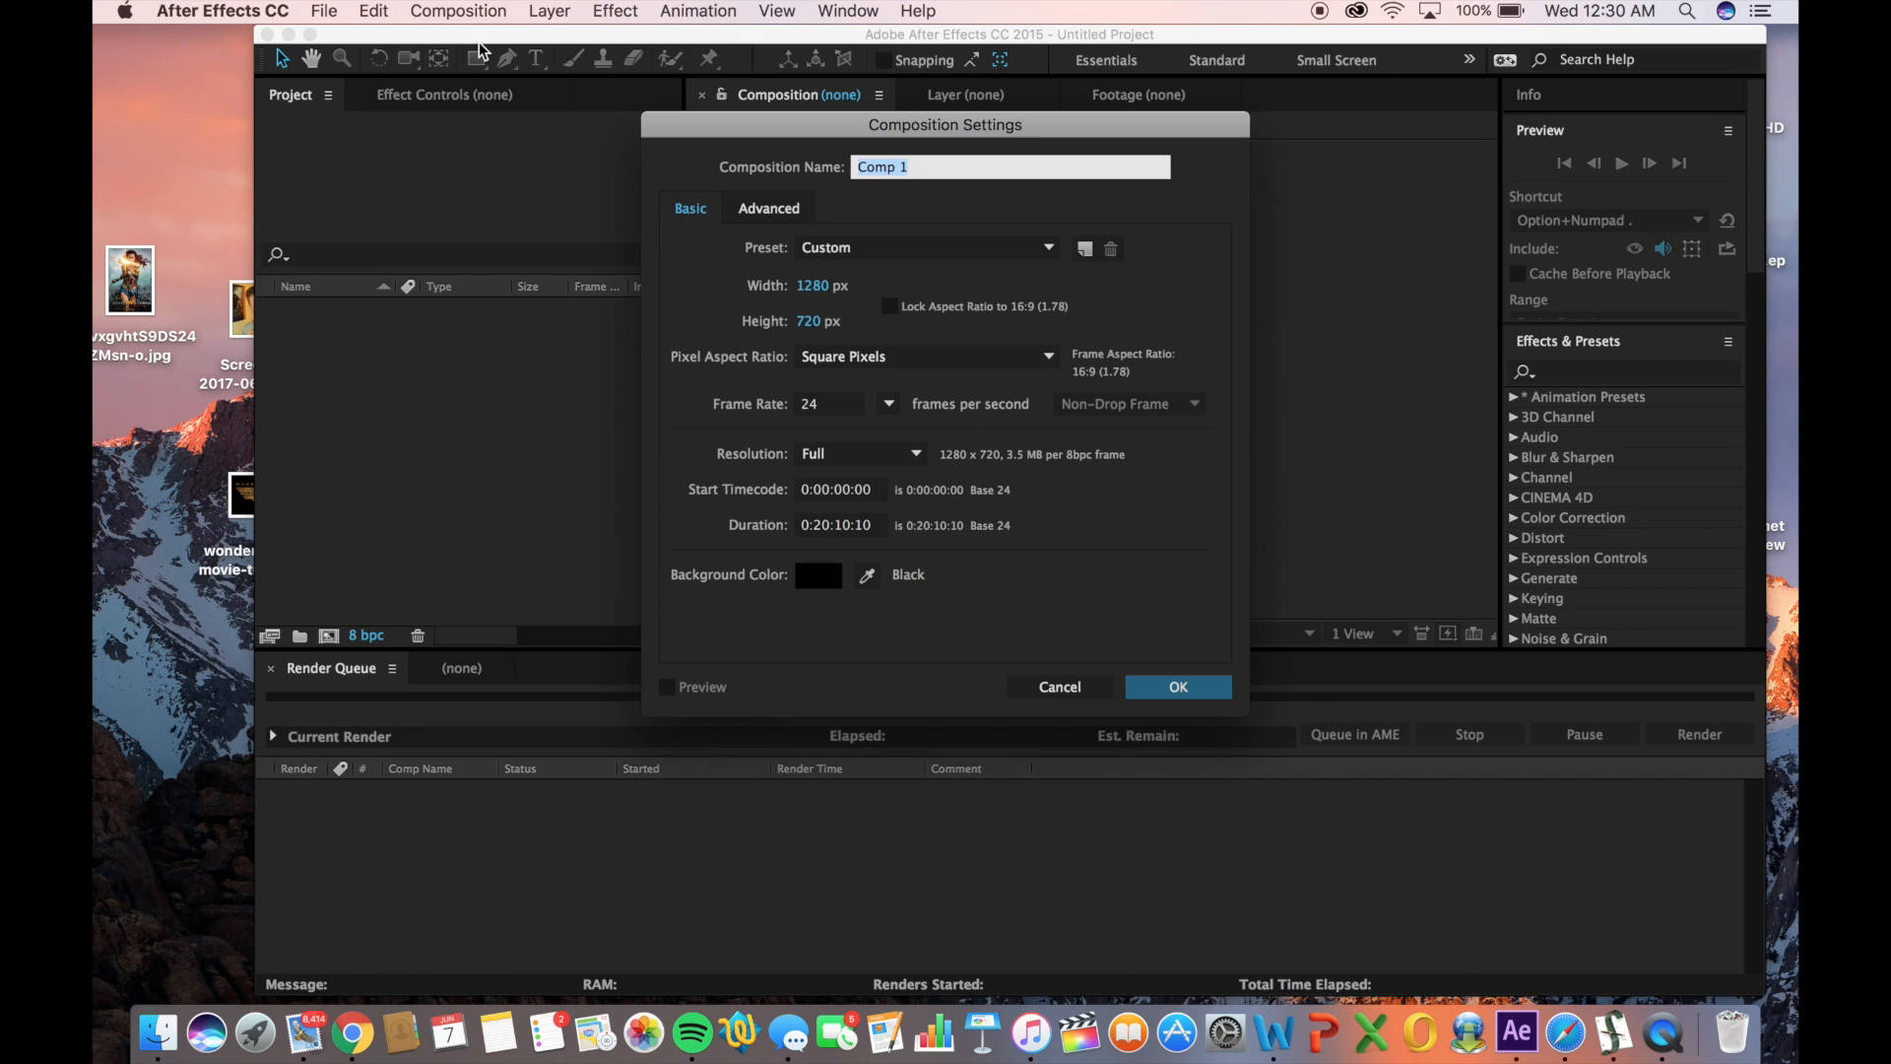
{"action": "type", "text": "YouTube Thumn"}
{"action": "key", "text": "BackSpace"}
{"action": "type", "text": "bnail"}
{"action": "key", "text": "Return"}
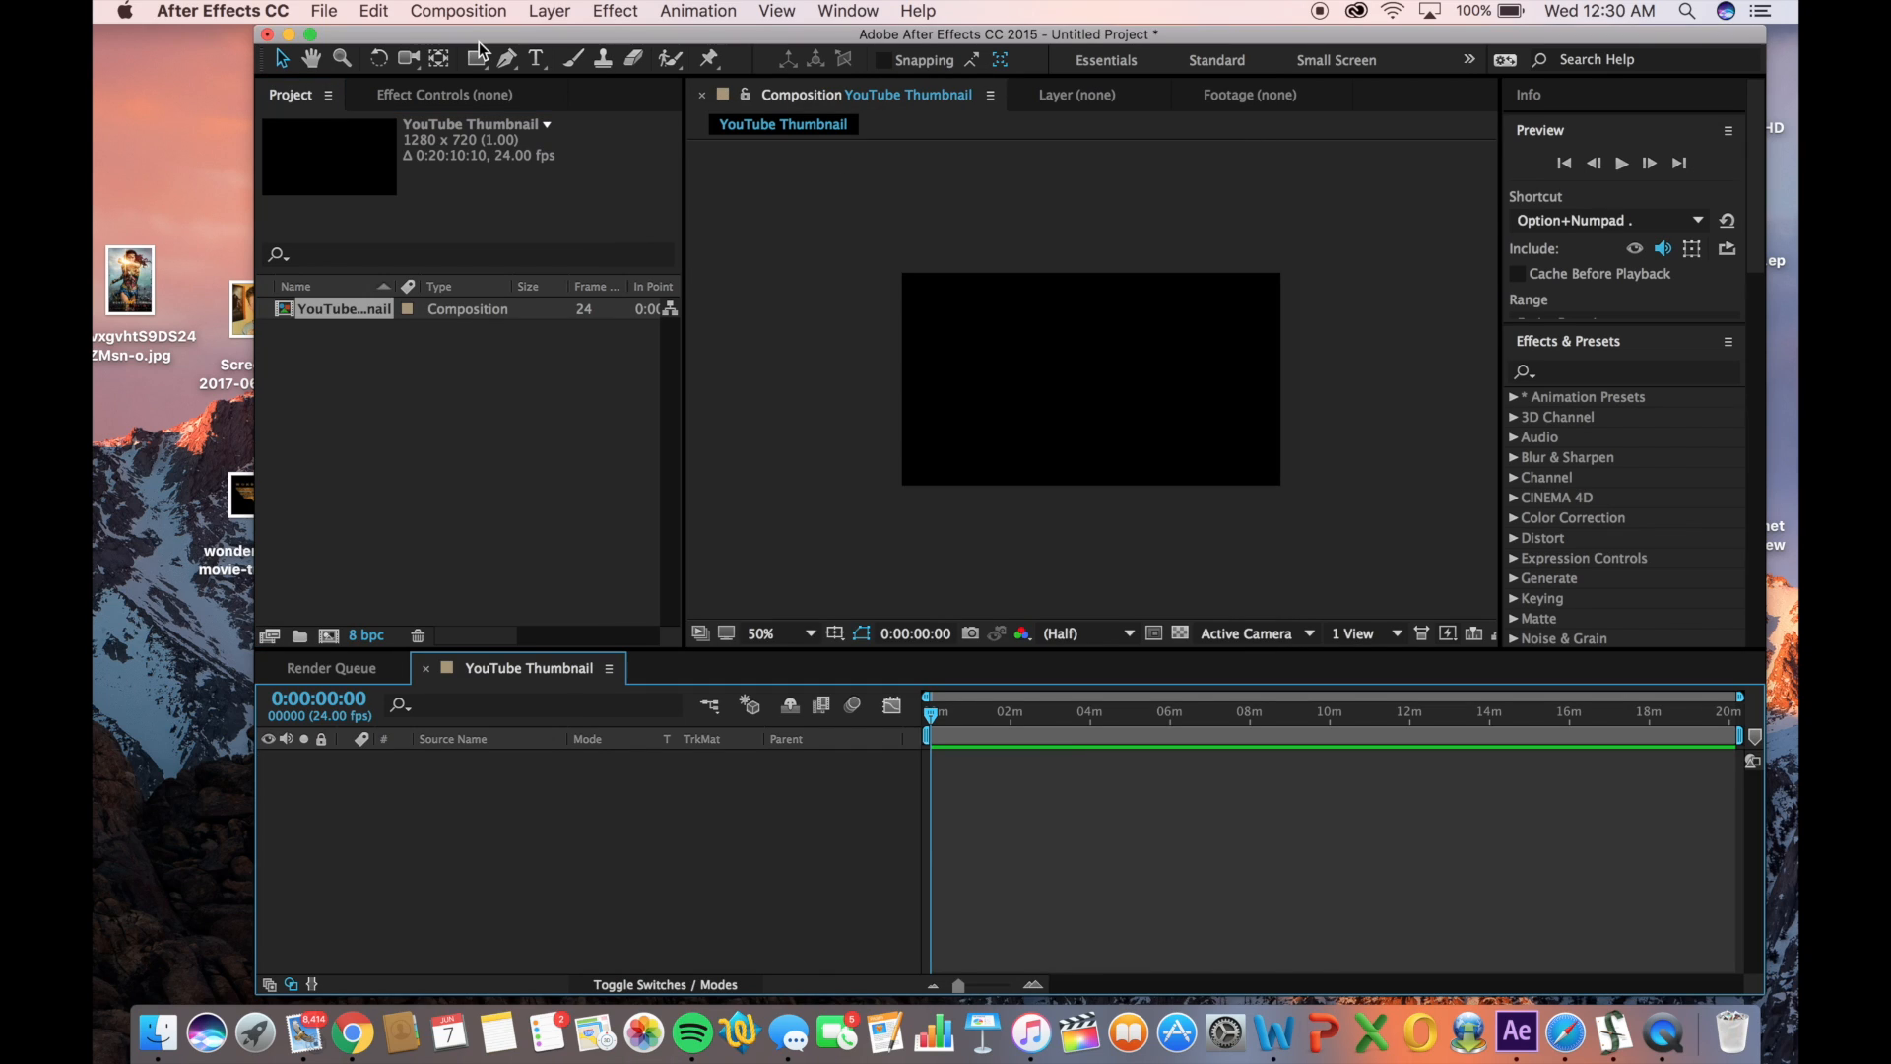
{"action": "key", "text": "."}
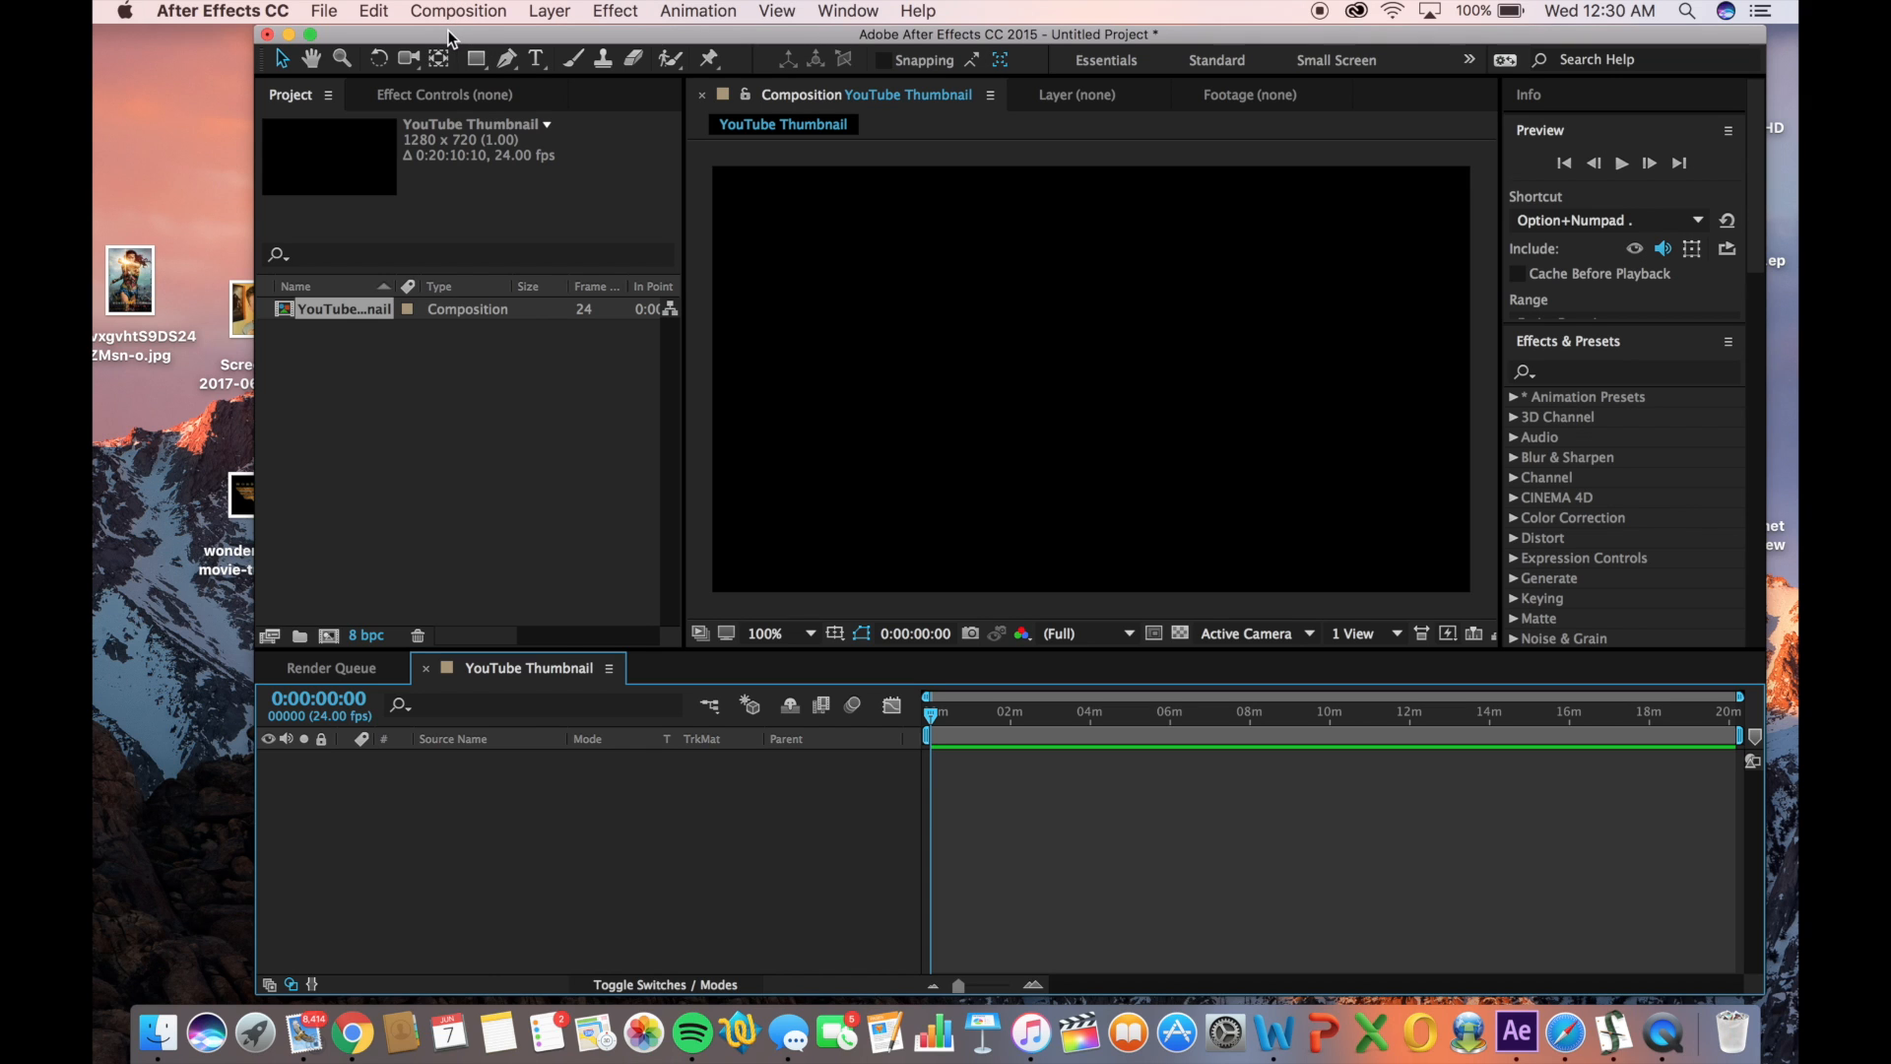
Move the After Effects window aside and preview the example thumbnail wonder woman_00000.jpg from the desktop
{"action": "left_click_drag", "start_coordinate": [448, 37], "coordinate": [529, 5]}
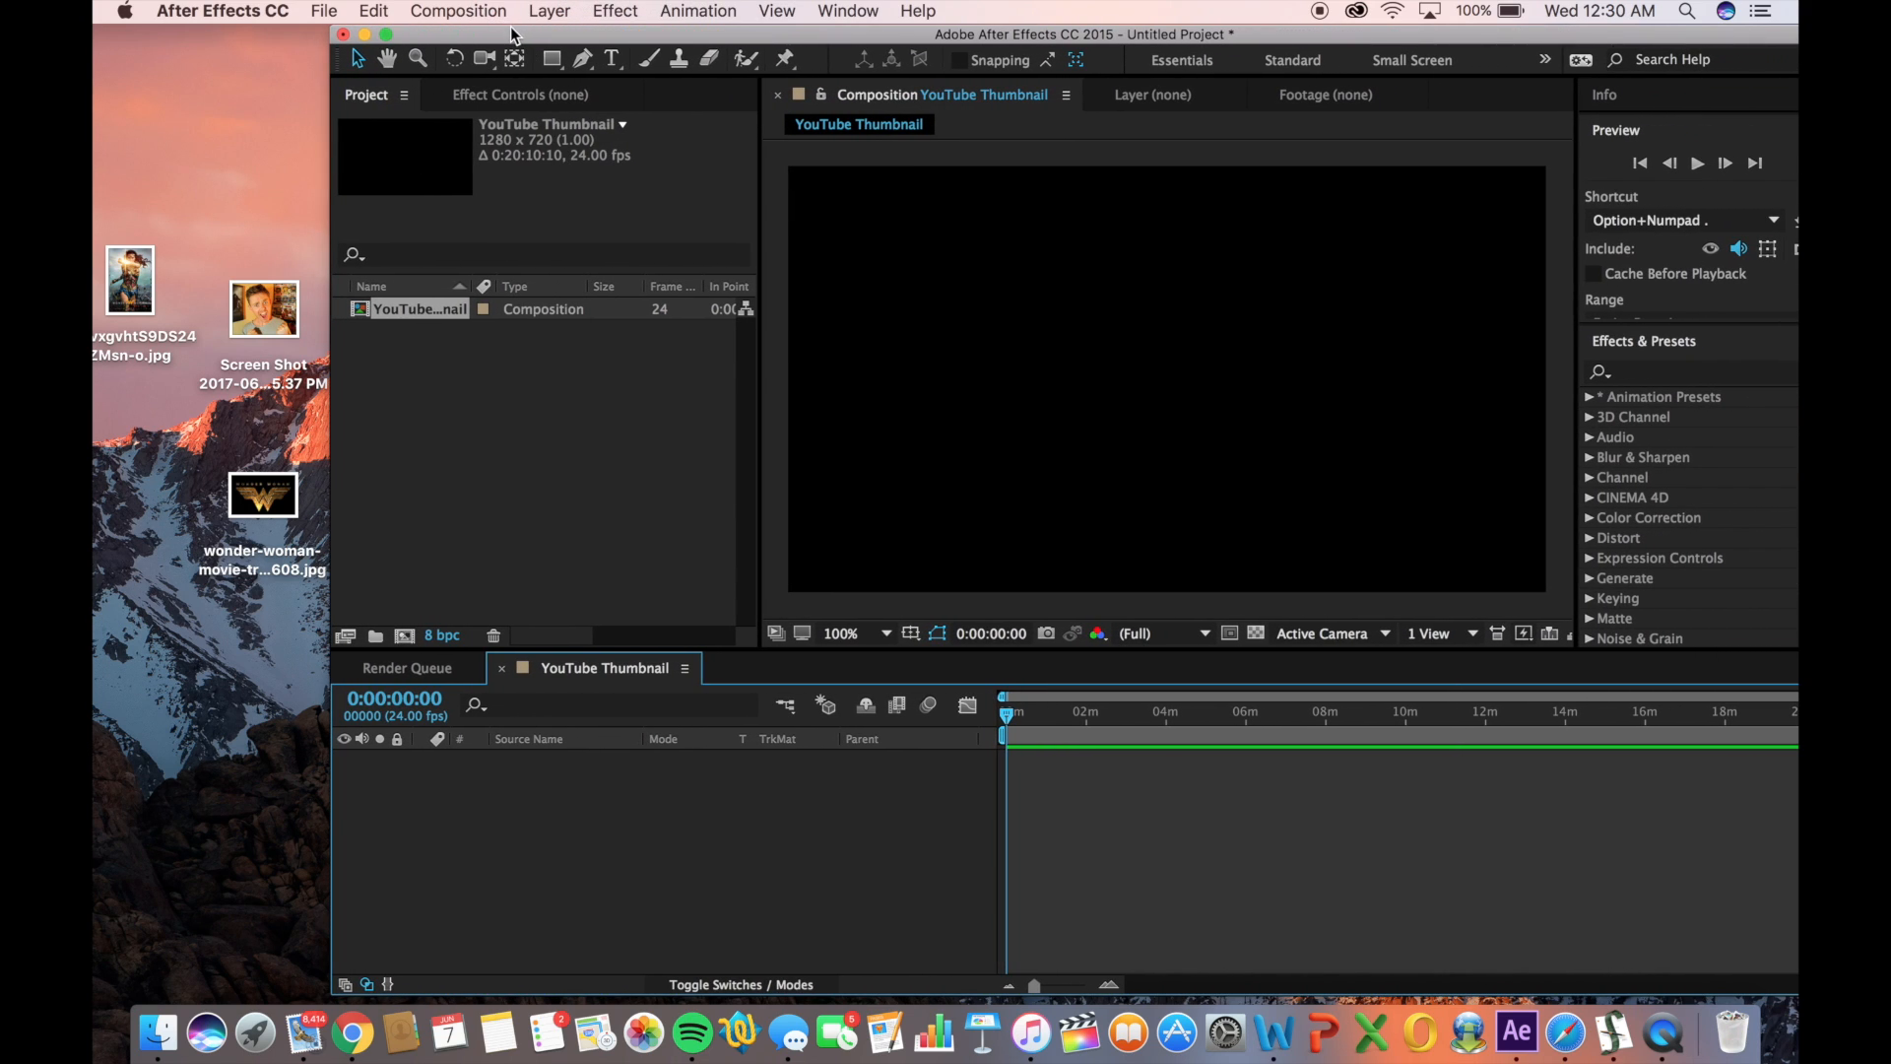
{"action": "left_click_drag", "start_coordinate": [520, 34], "coordinate": [1283, 27]}
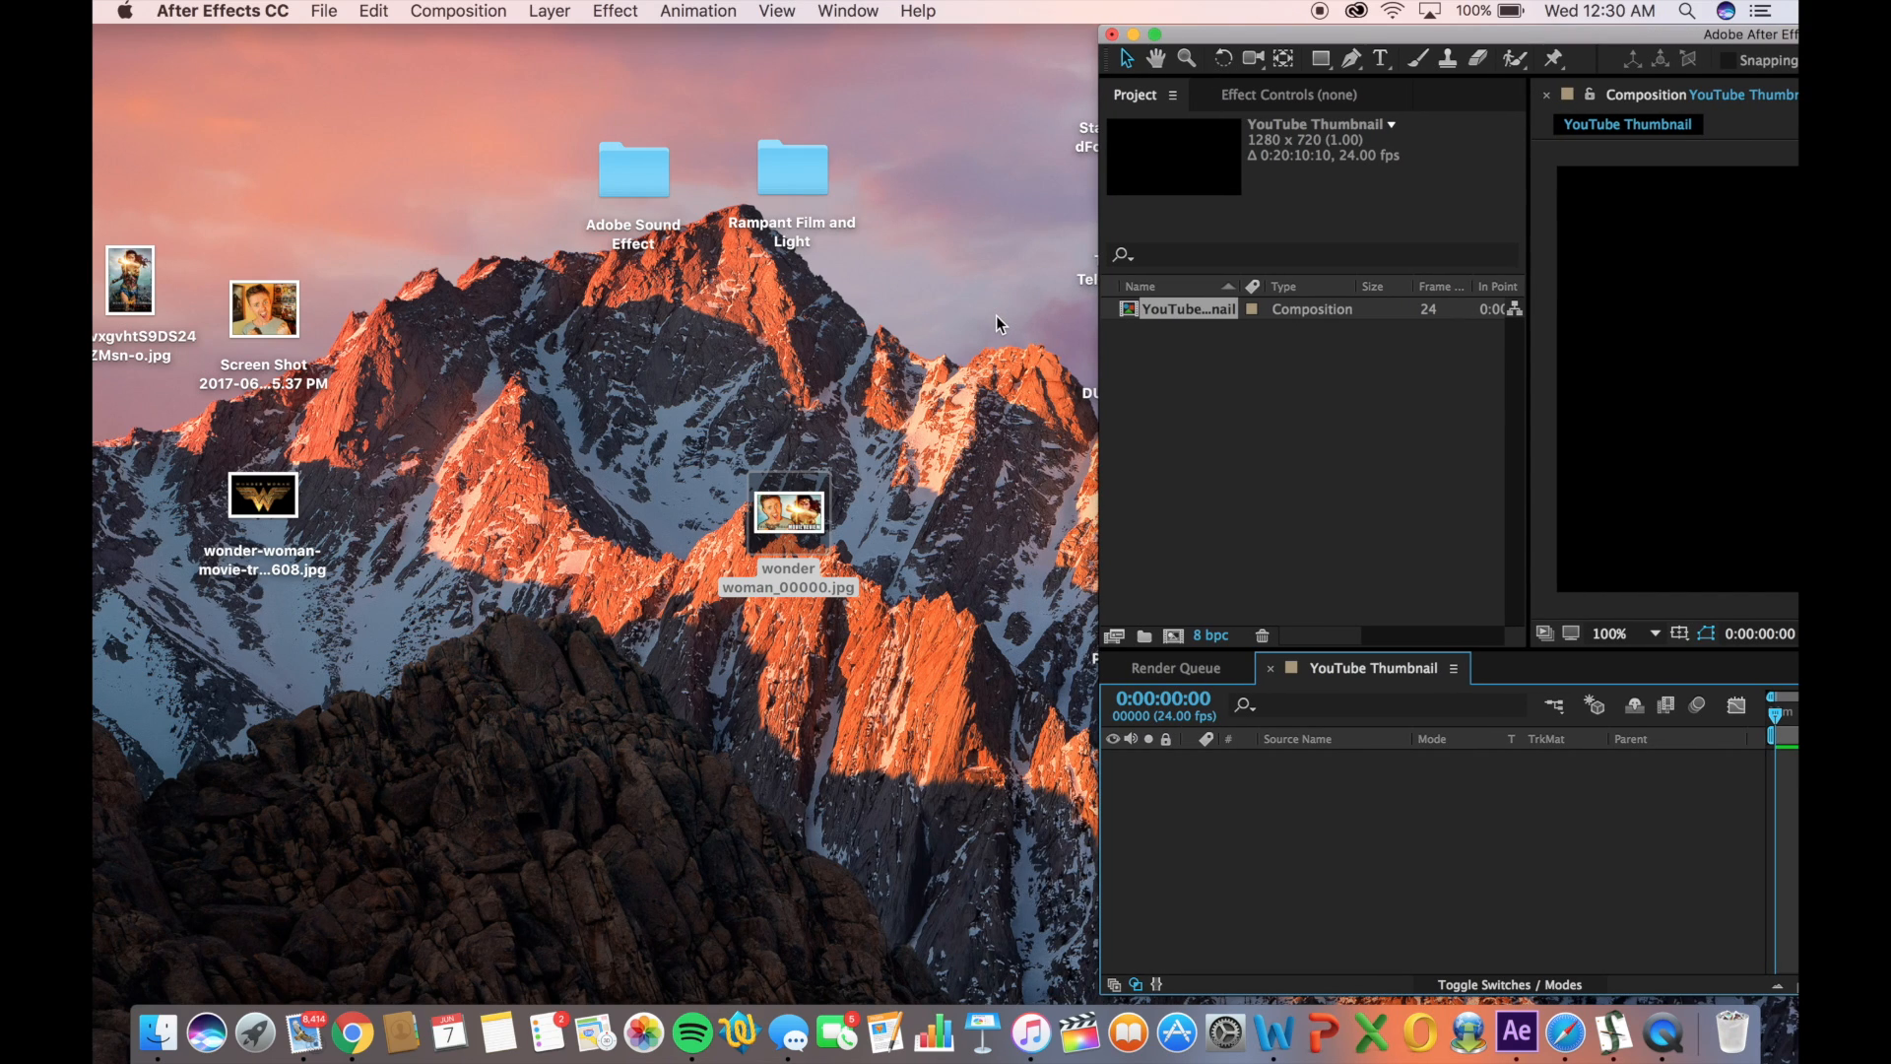
{"action": "left_click", "coordinate": [805, 509]}
{"action": "double_click", "coordinate": [805, 509]}
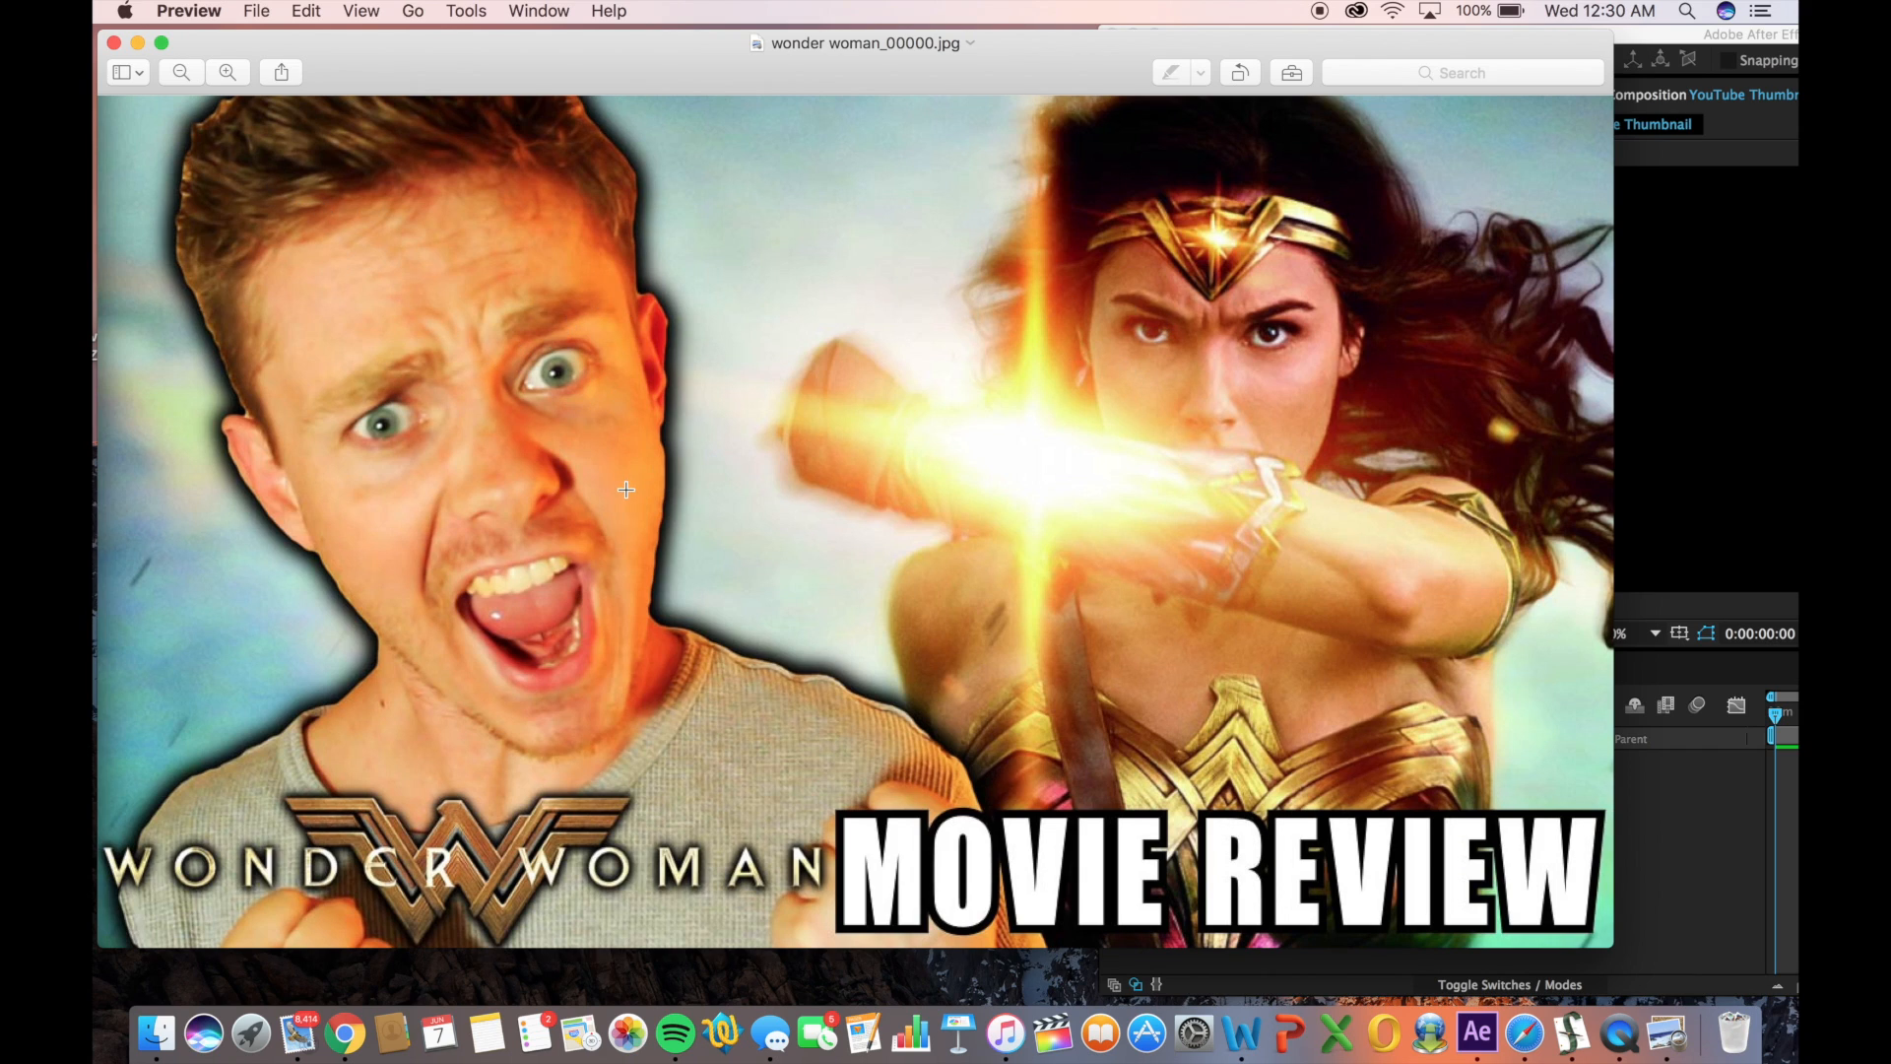
{"action": "left_click", "coordinate": [114, 43]}
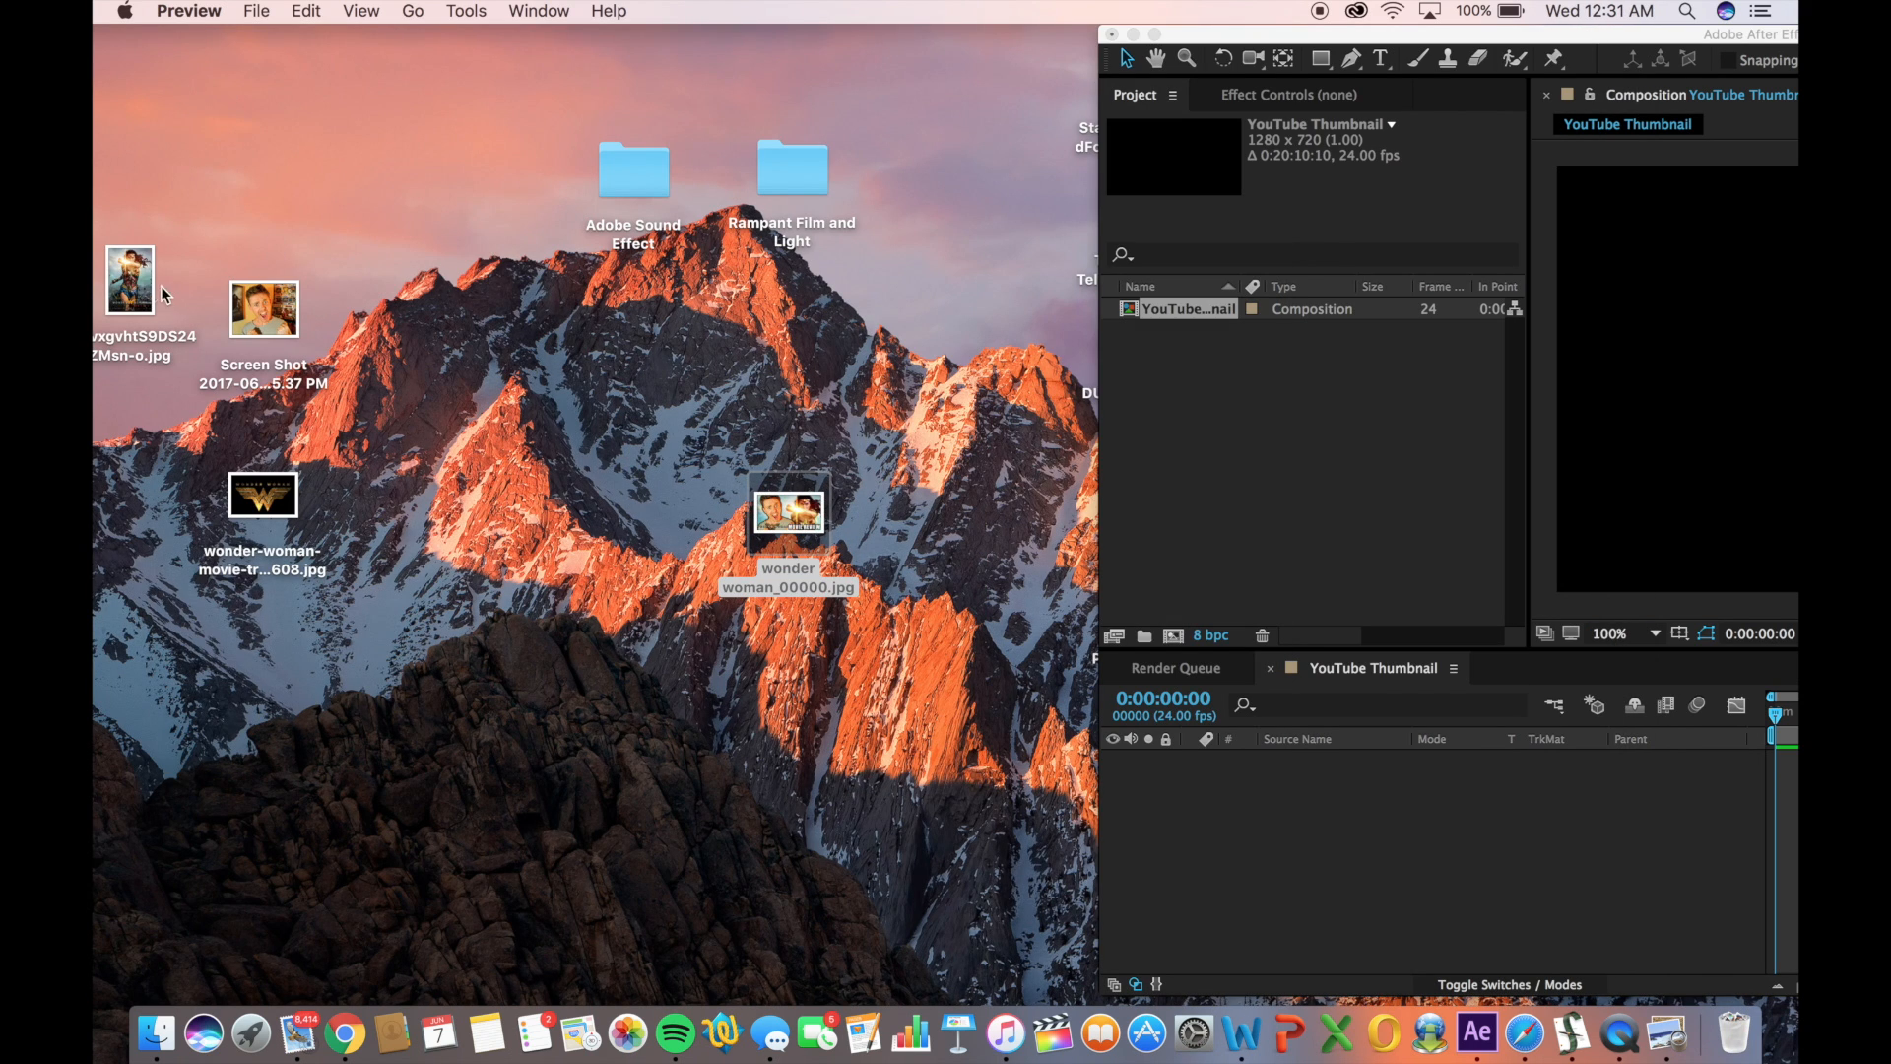
Preview the three source images on the desktop: the Wonder Woman poster, the face screenshot and the movie logo
{"action": "double_click", "coordinate": [130, 286]}
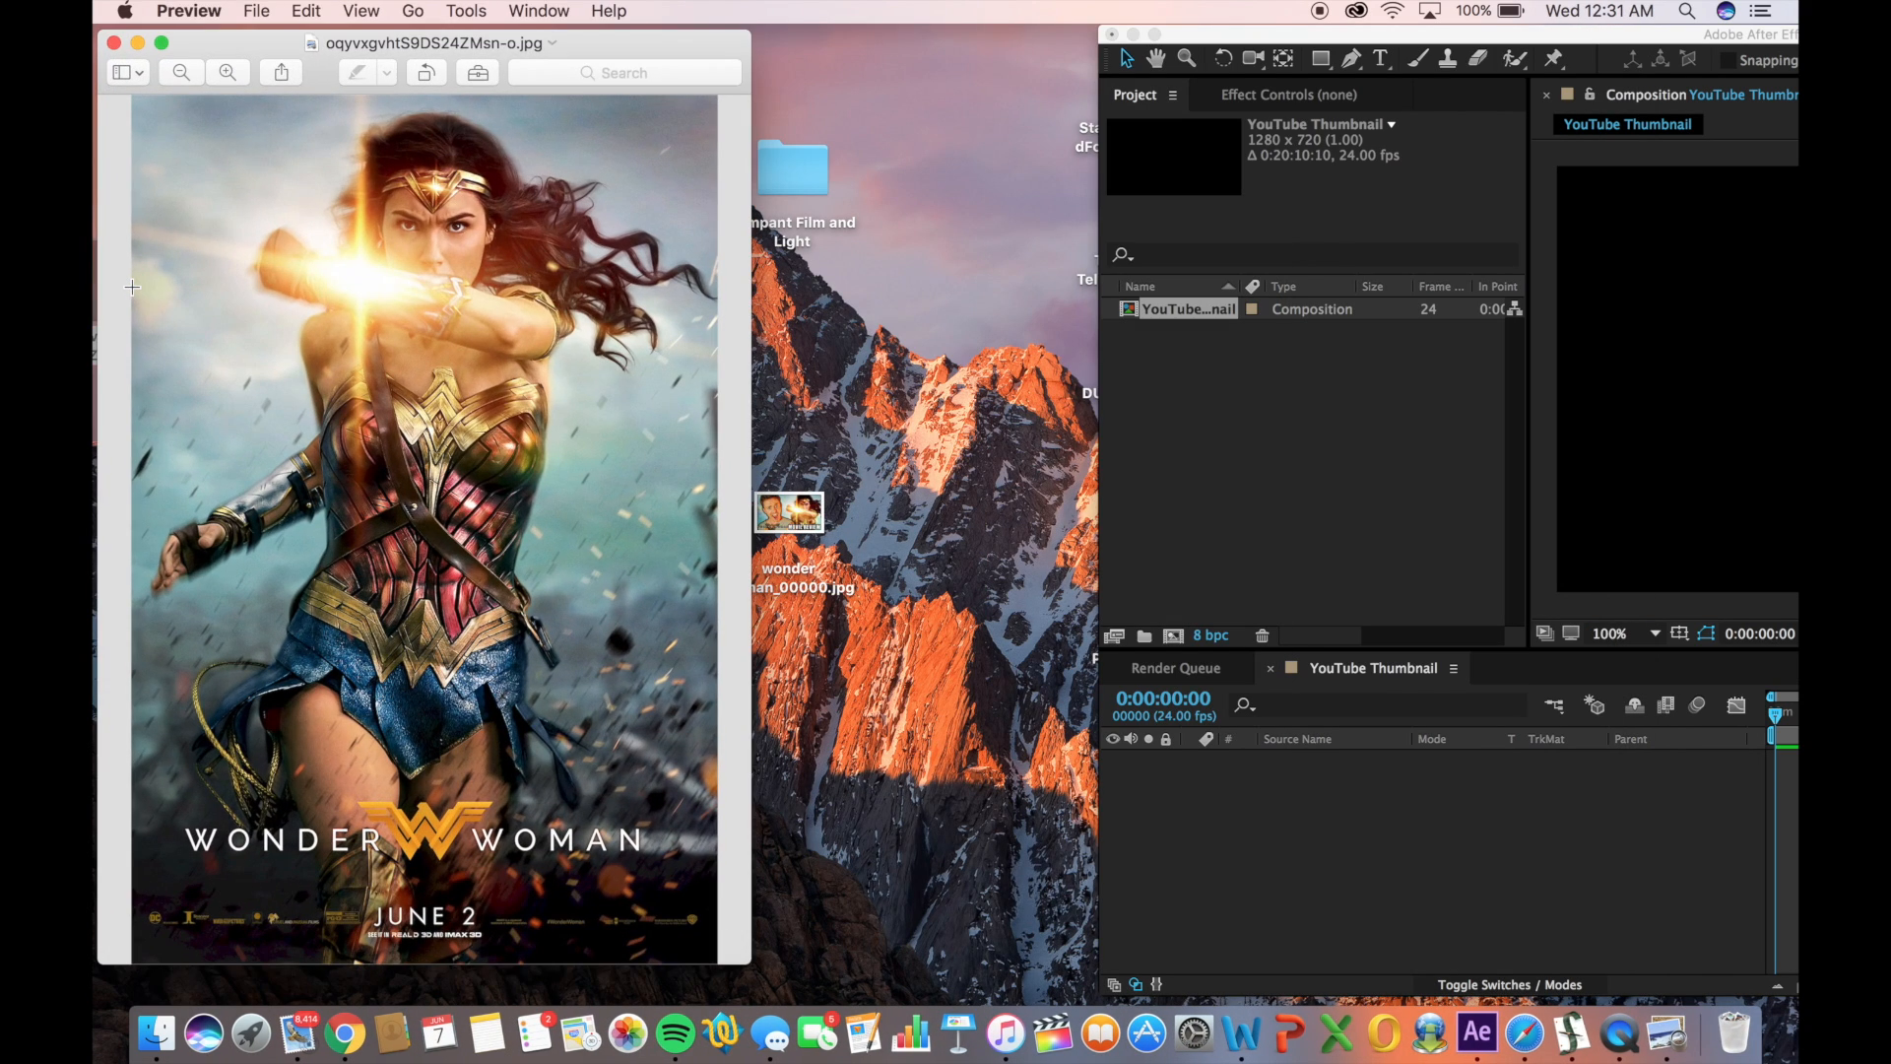
{"action": "left_click", "coordinate": [114, 43]}
{"action": "double_click", "coordinate": [273, 325]}
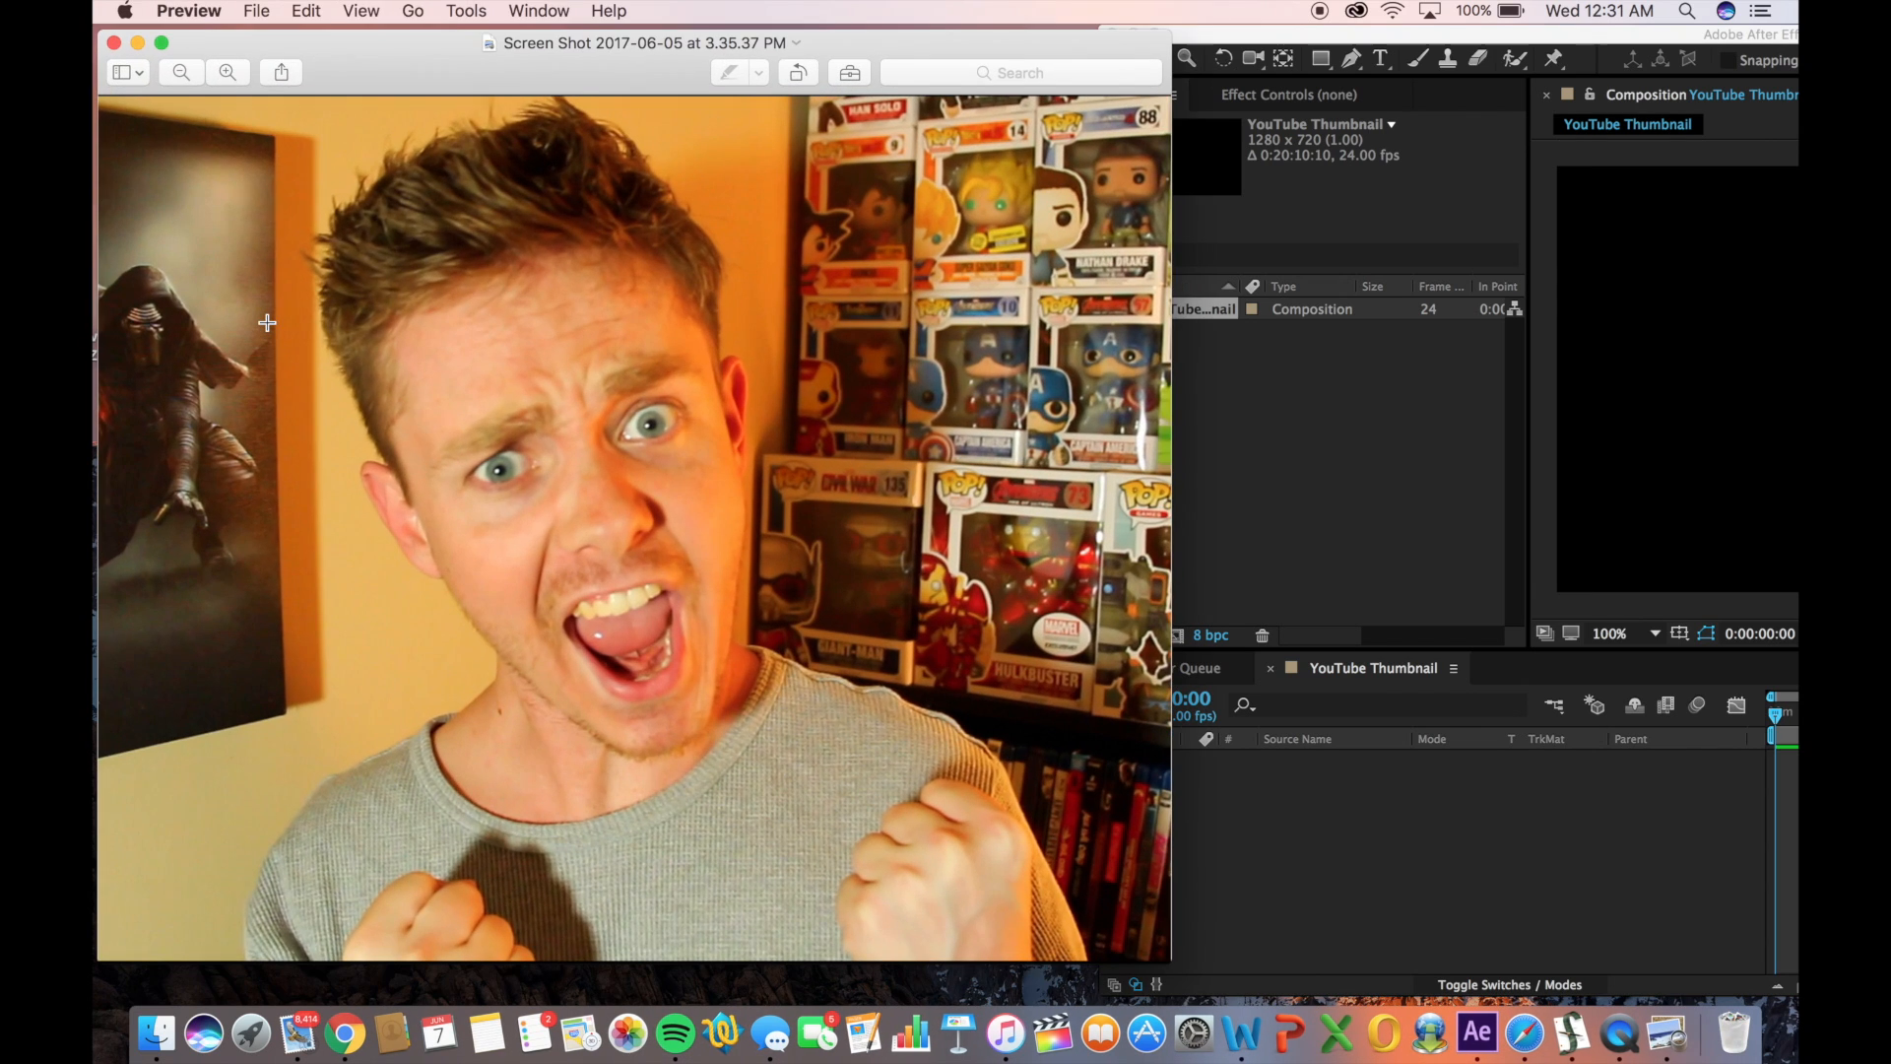
{"action": "left_click", "coordinate": [114, 43]}
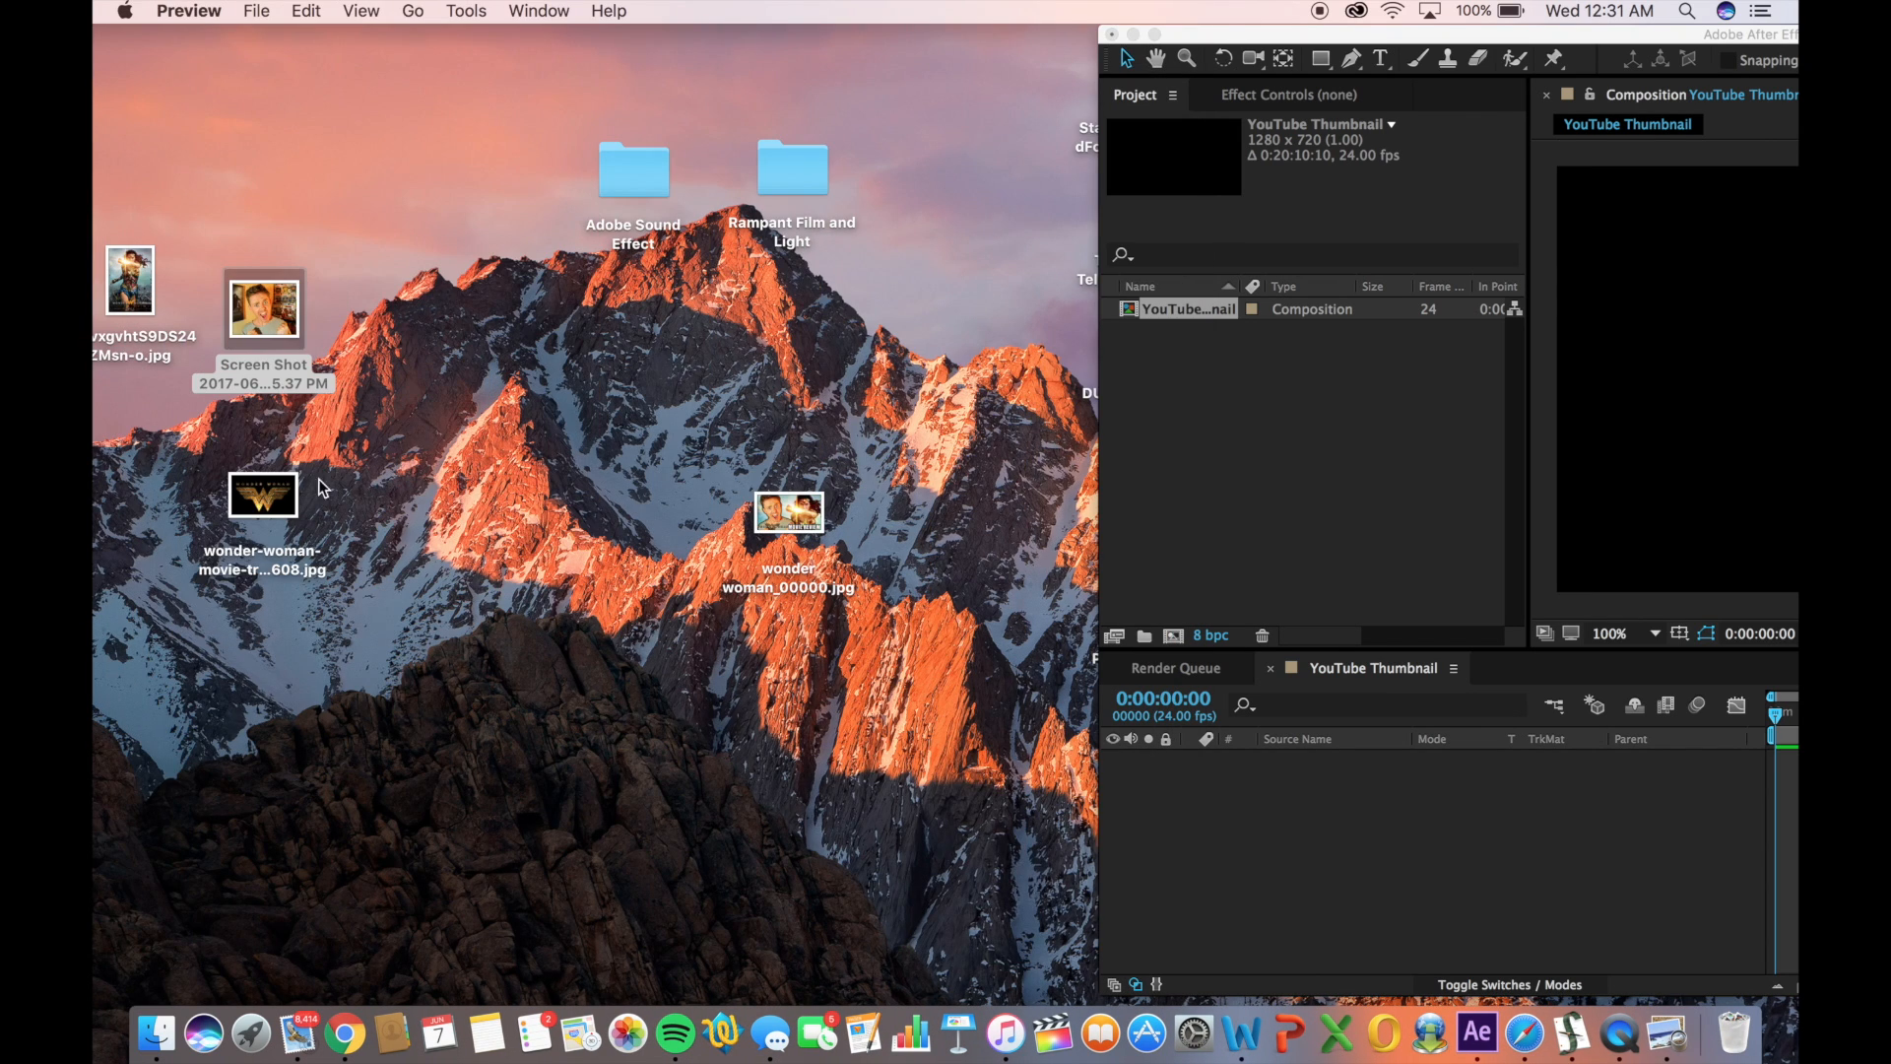
{"action": "double_click", "coordinate": [287, 486]}
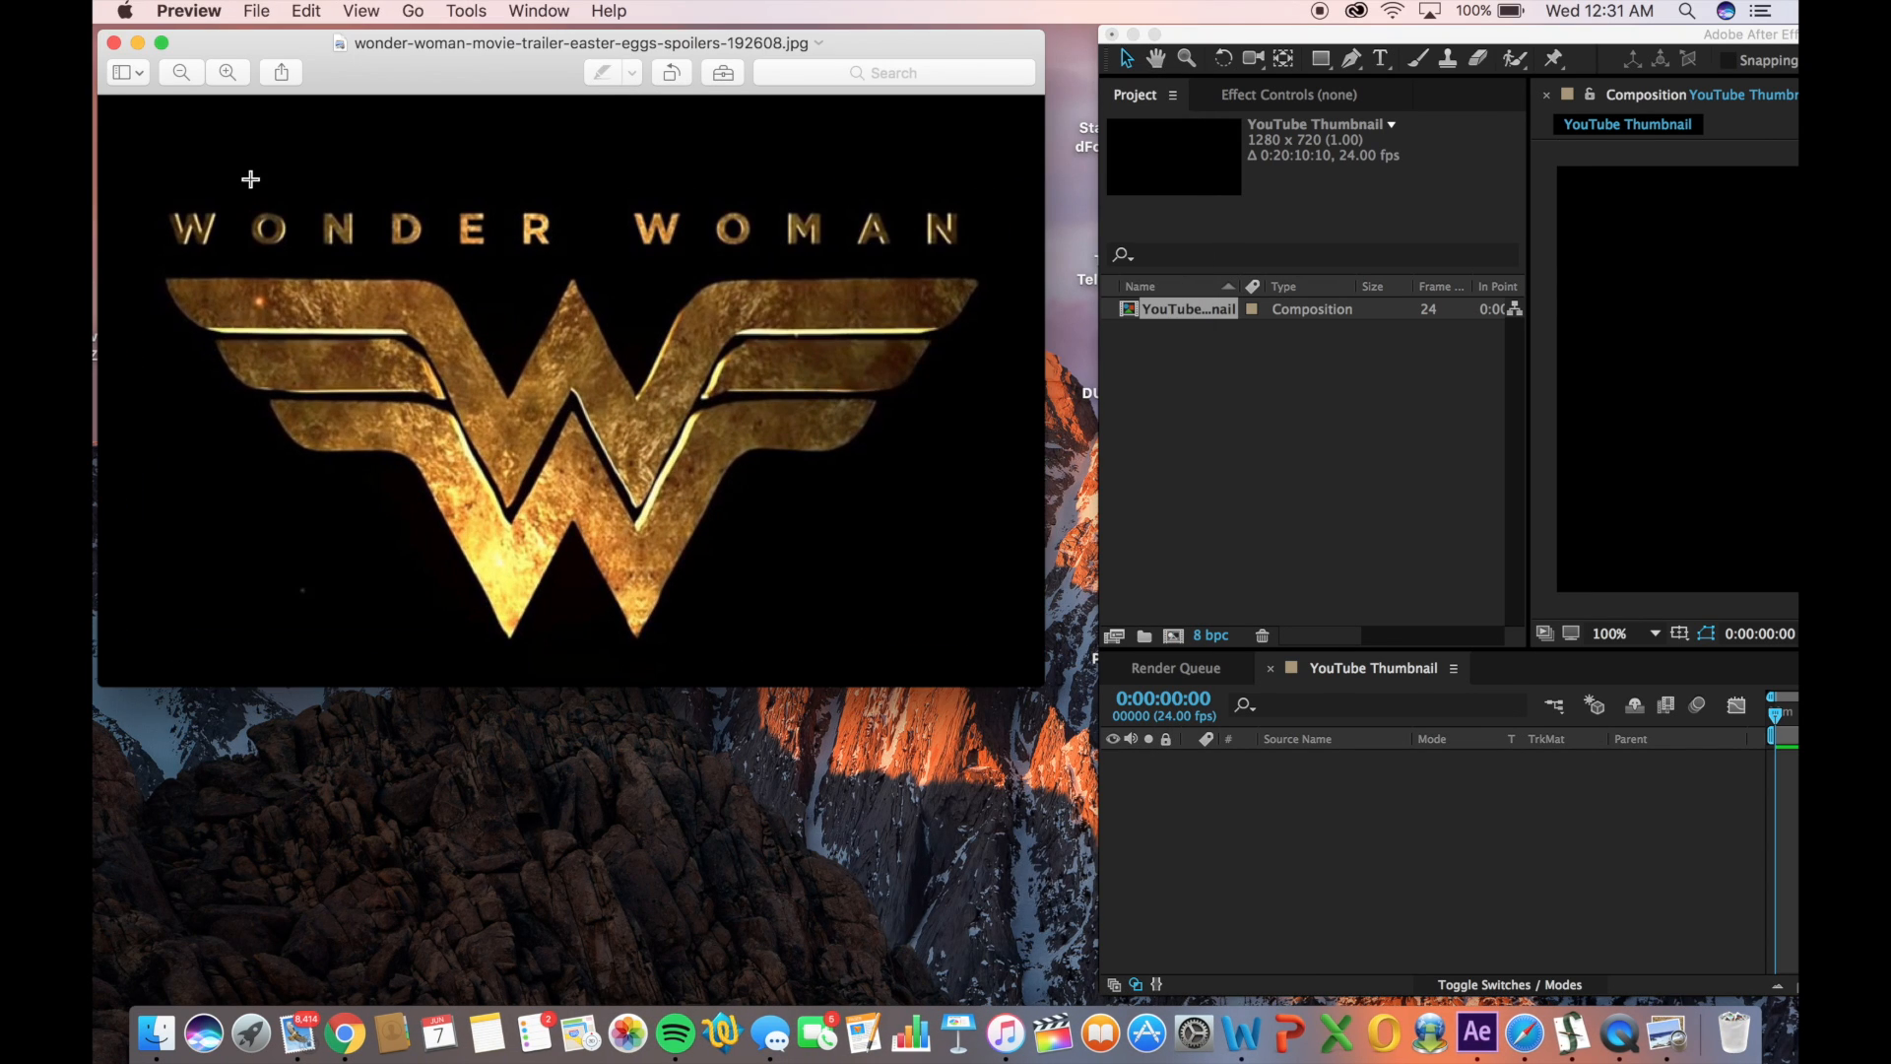
{"action": "left_click", "coordinate": [114, 43]}
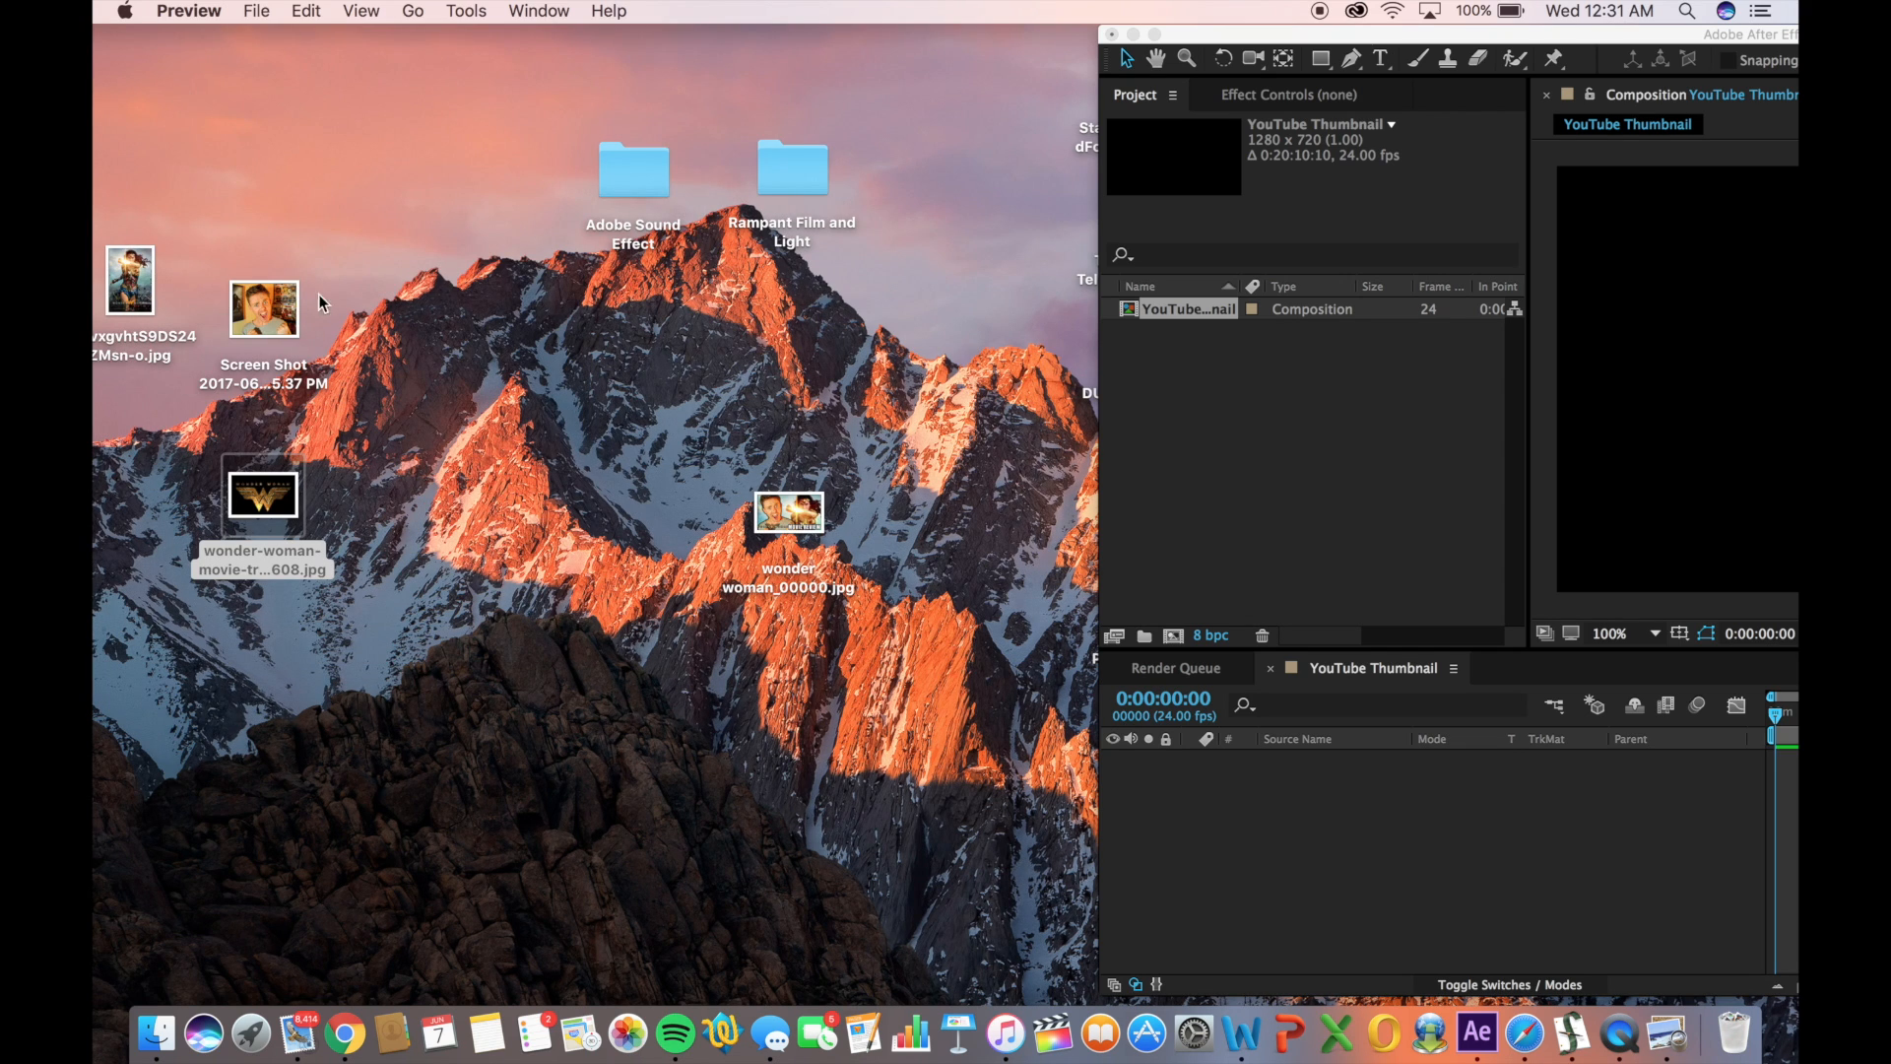
Import the poster, face screenshot and logo images from the desktop into the After Effects project and restore the window's position
{"action": "left_click", "coordinate": [279, 314], "text": "shift"}
{"action": "left_click", "coordinate": [143, 266], "text": "shift"}
{"action": "left_click_drag", "start_coordinate": [143, 266], "coordinate": [1233, 438]}
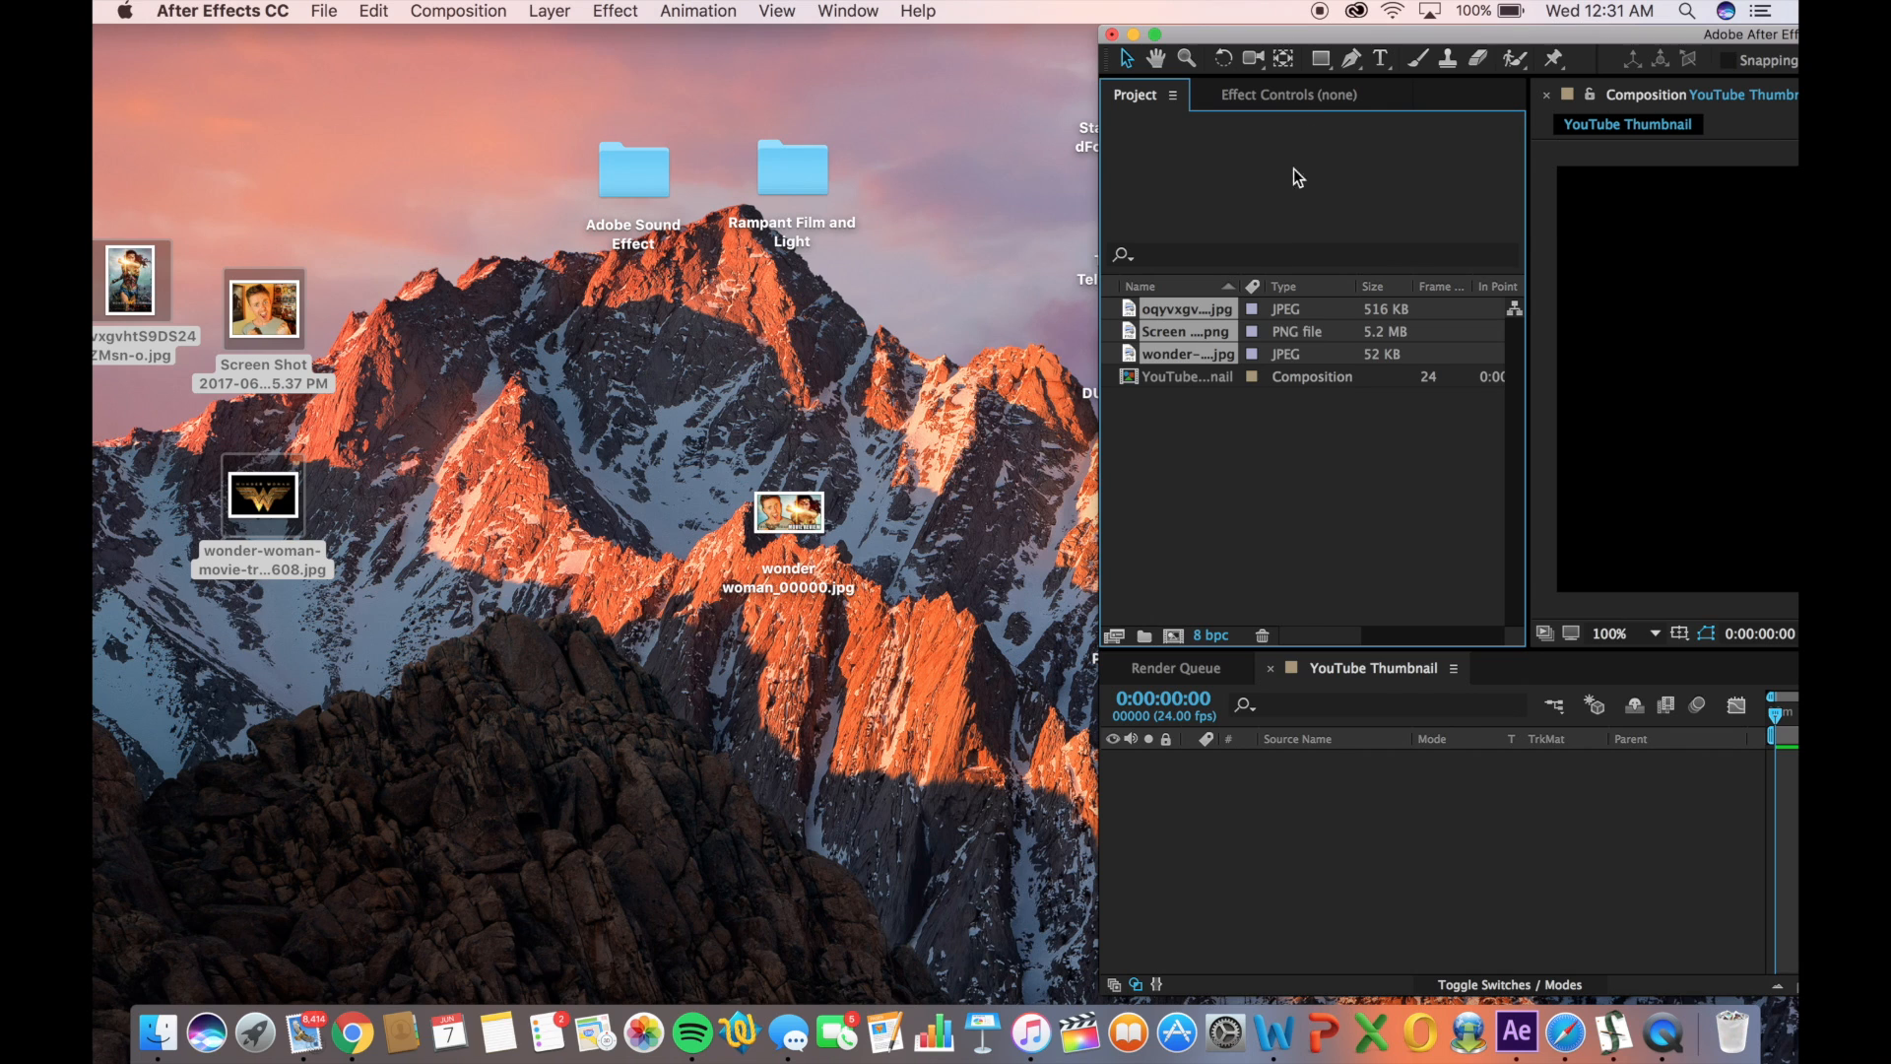
{"action": "left_click_drag", "start_coordinate": [1287, 31], "coordinate": [351, 4]}
{"action": "left_click", "coordinate": [300, 475]}
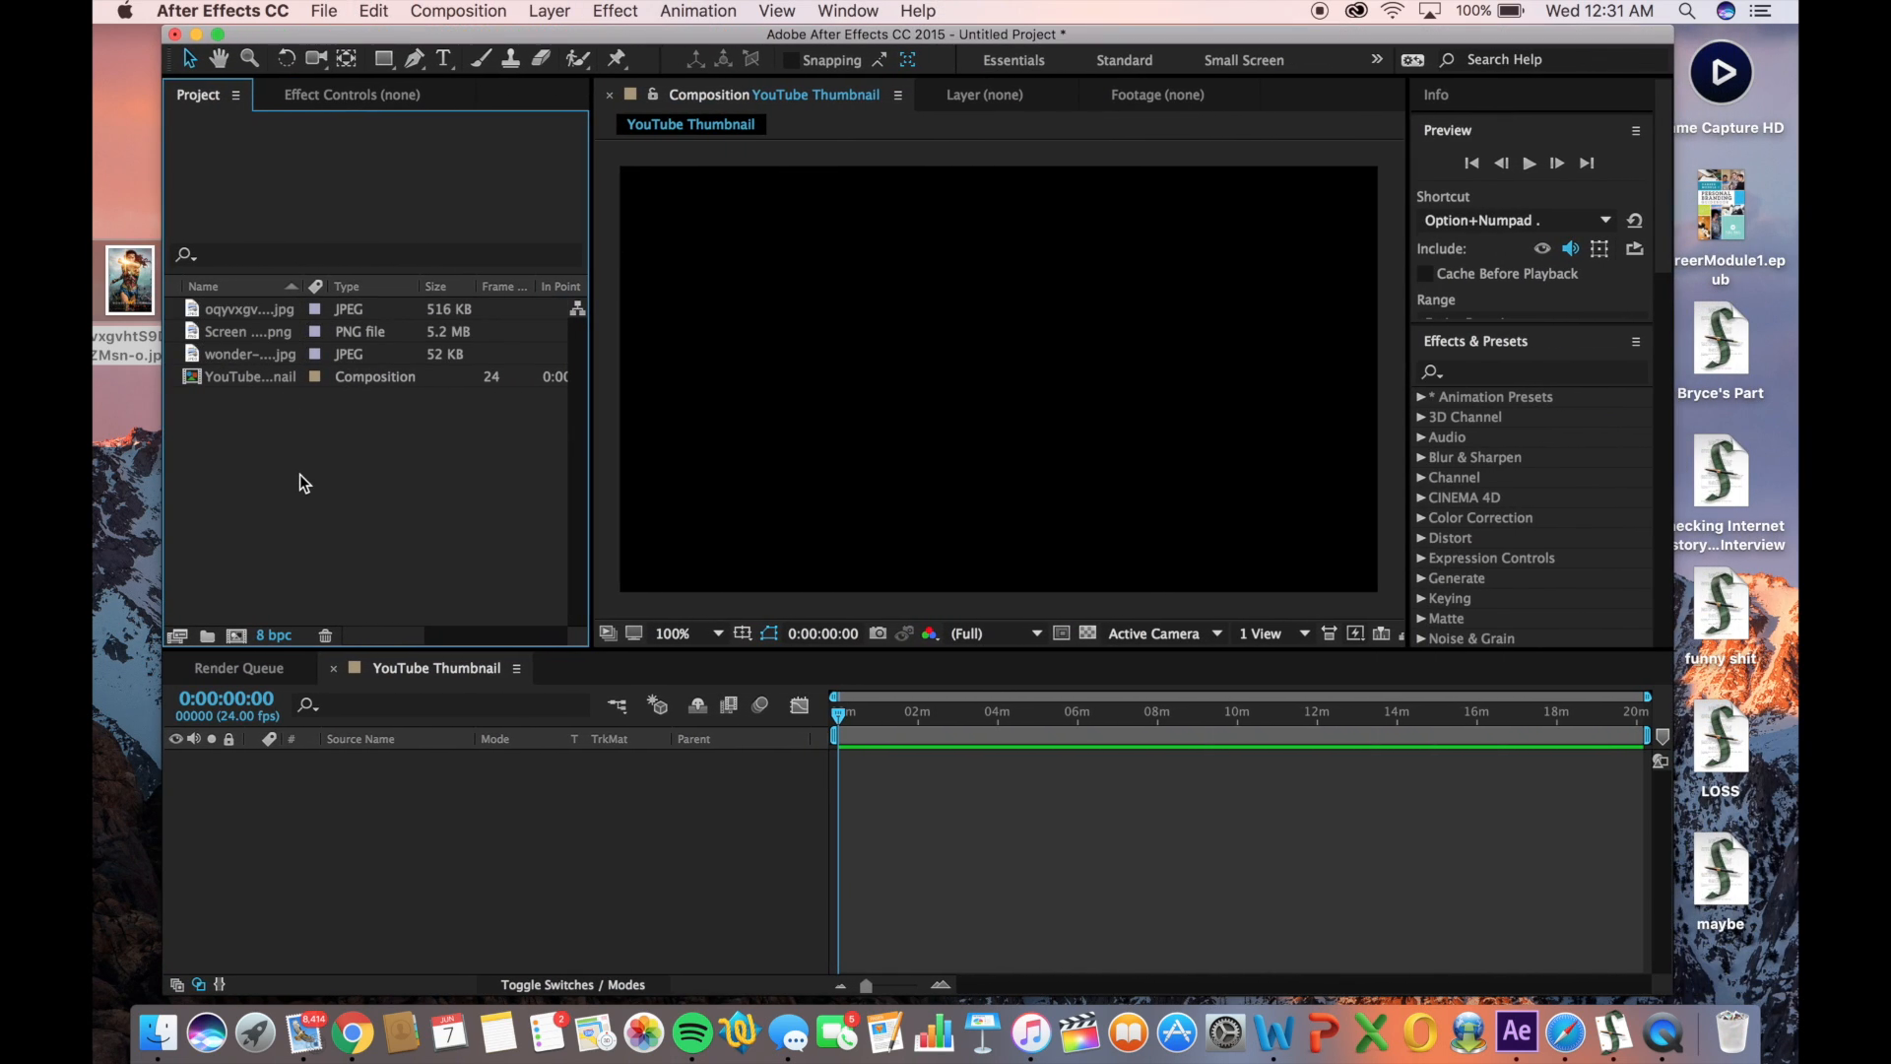
Add the Wonder Woman poster to the composition and shift it so her face and the glowing gauntlet fill the frame
{"action": "left_click", "coordinate": [245, 314]}
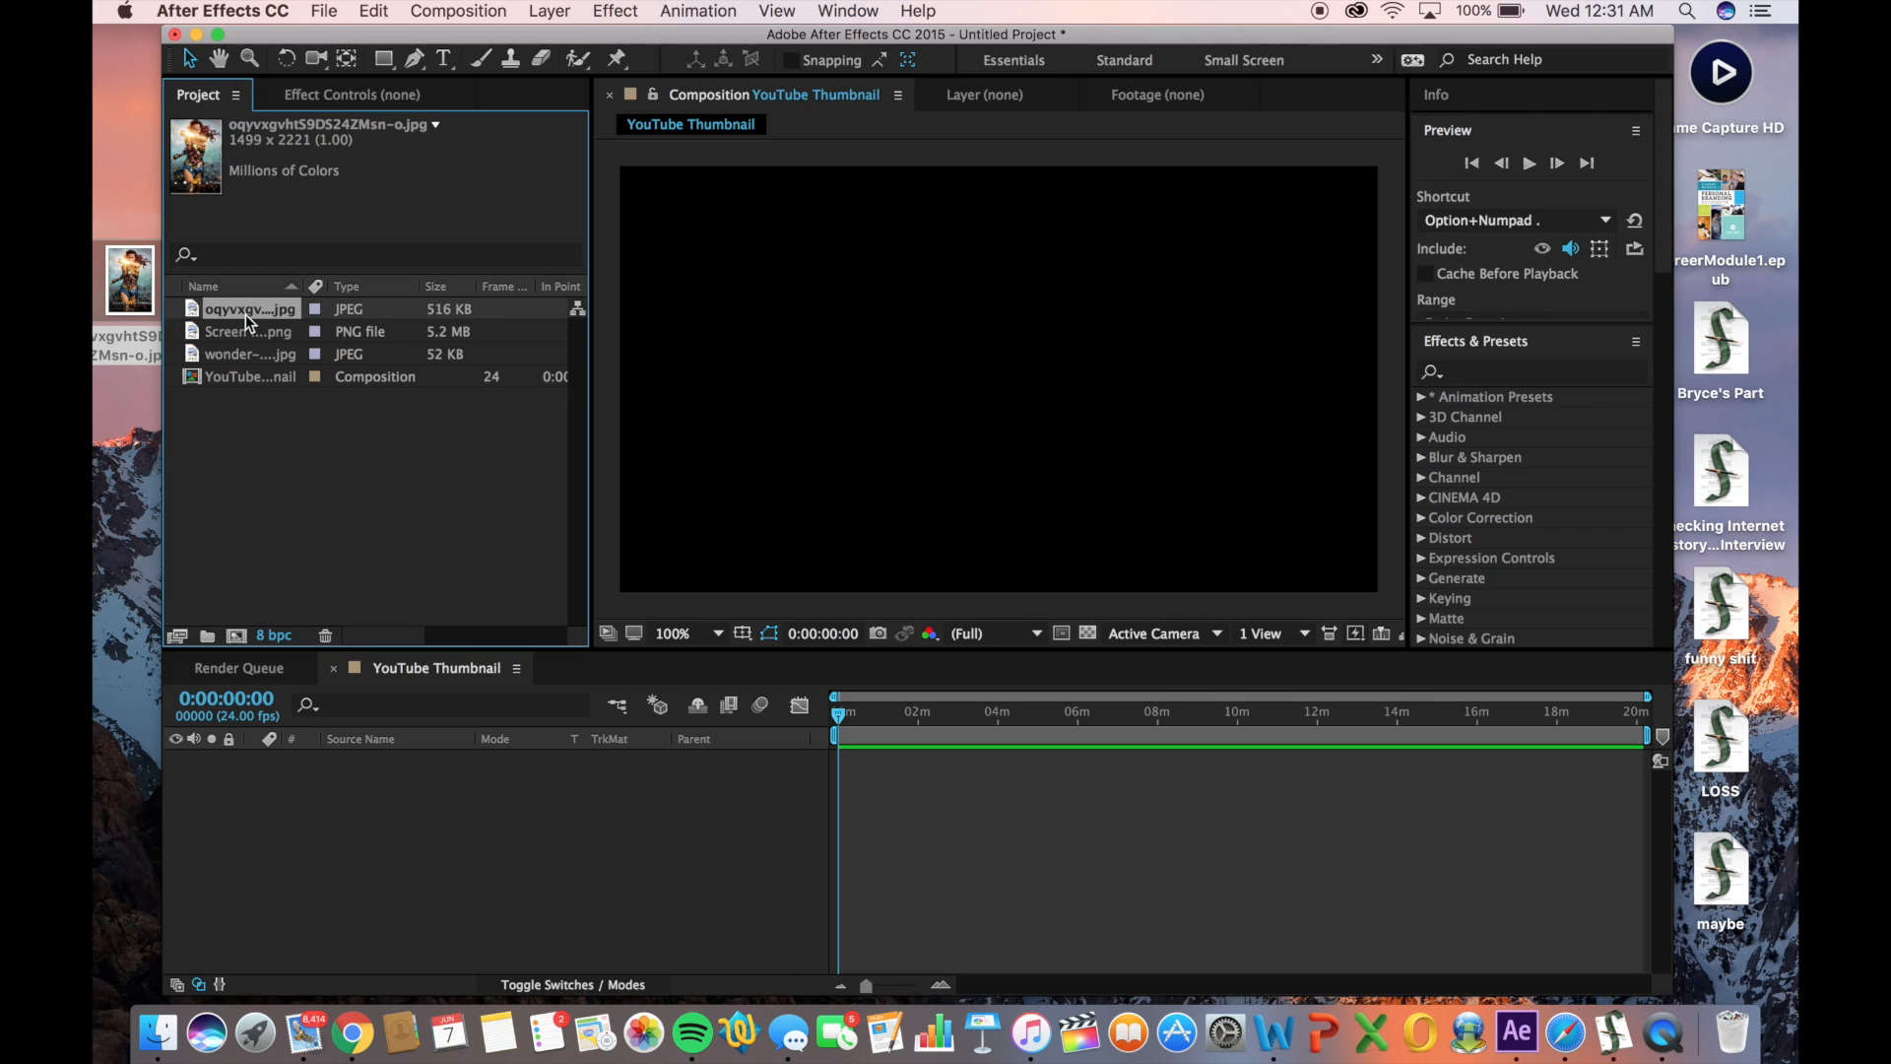
{"action": "left_click_drag", "start_coordinate": [573, 795], "coordinate": [577, 849]}
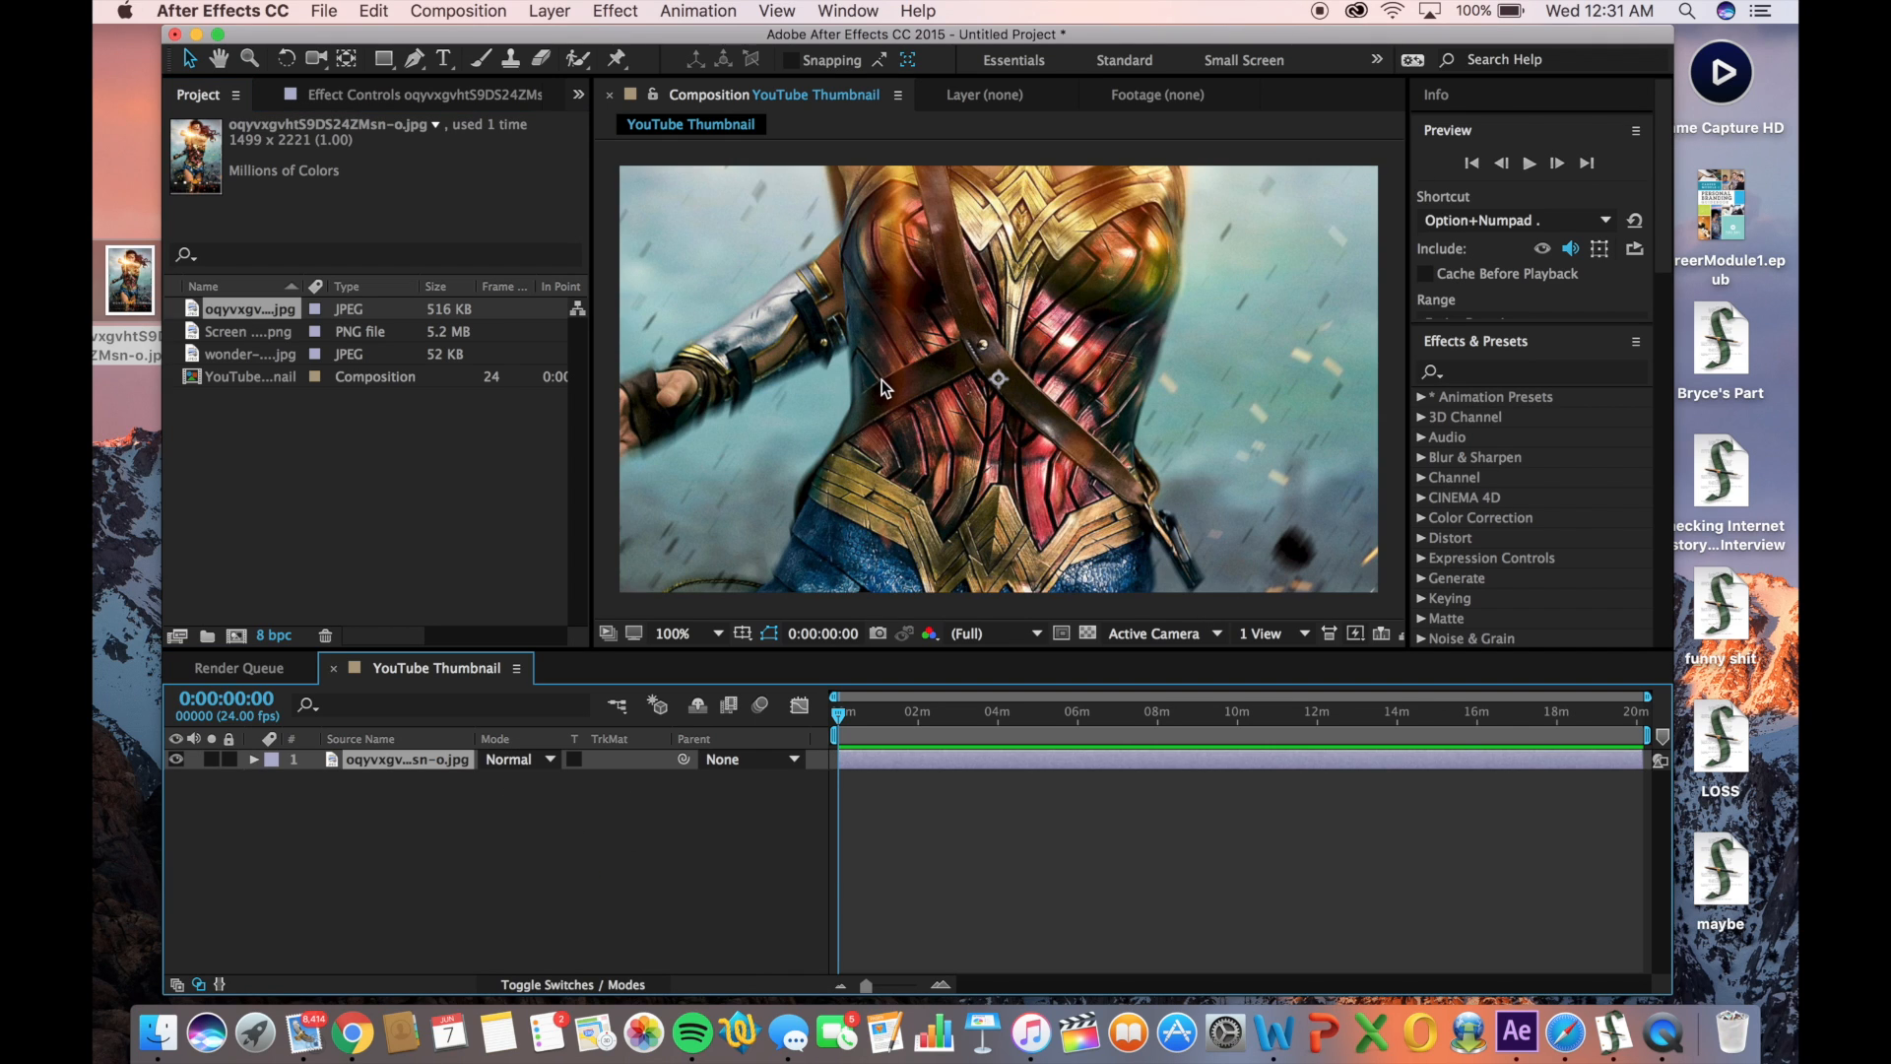
{"action": "left_click_drag", "start_coordinate": [883, 380], "coordinate": [1045, 772]}
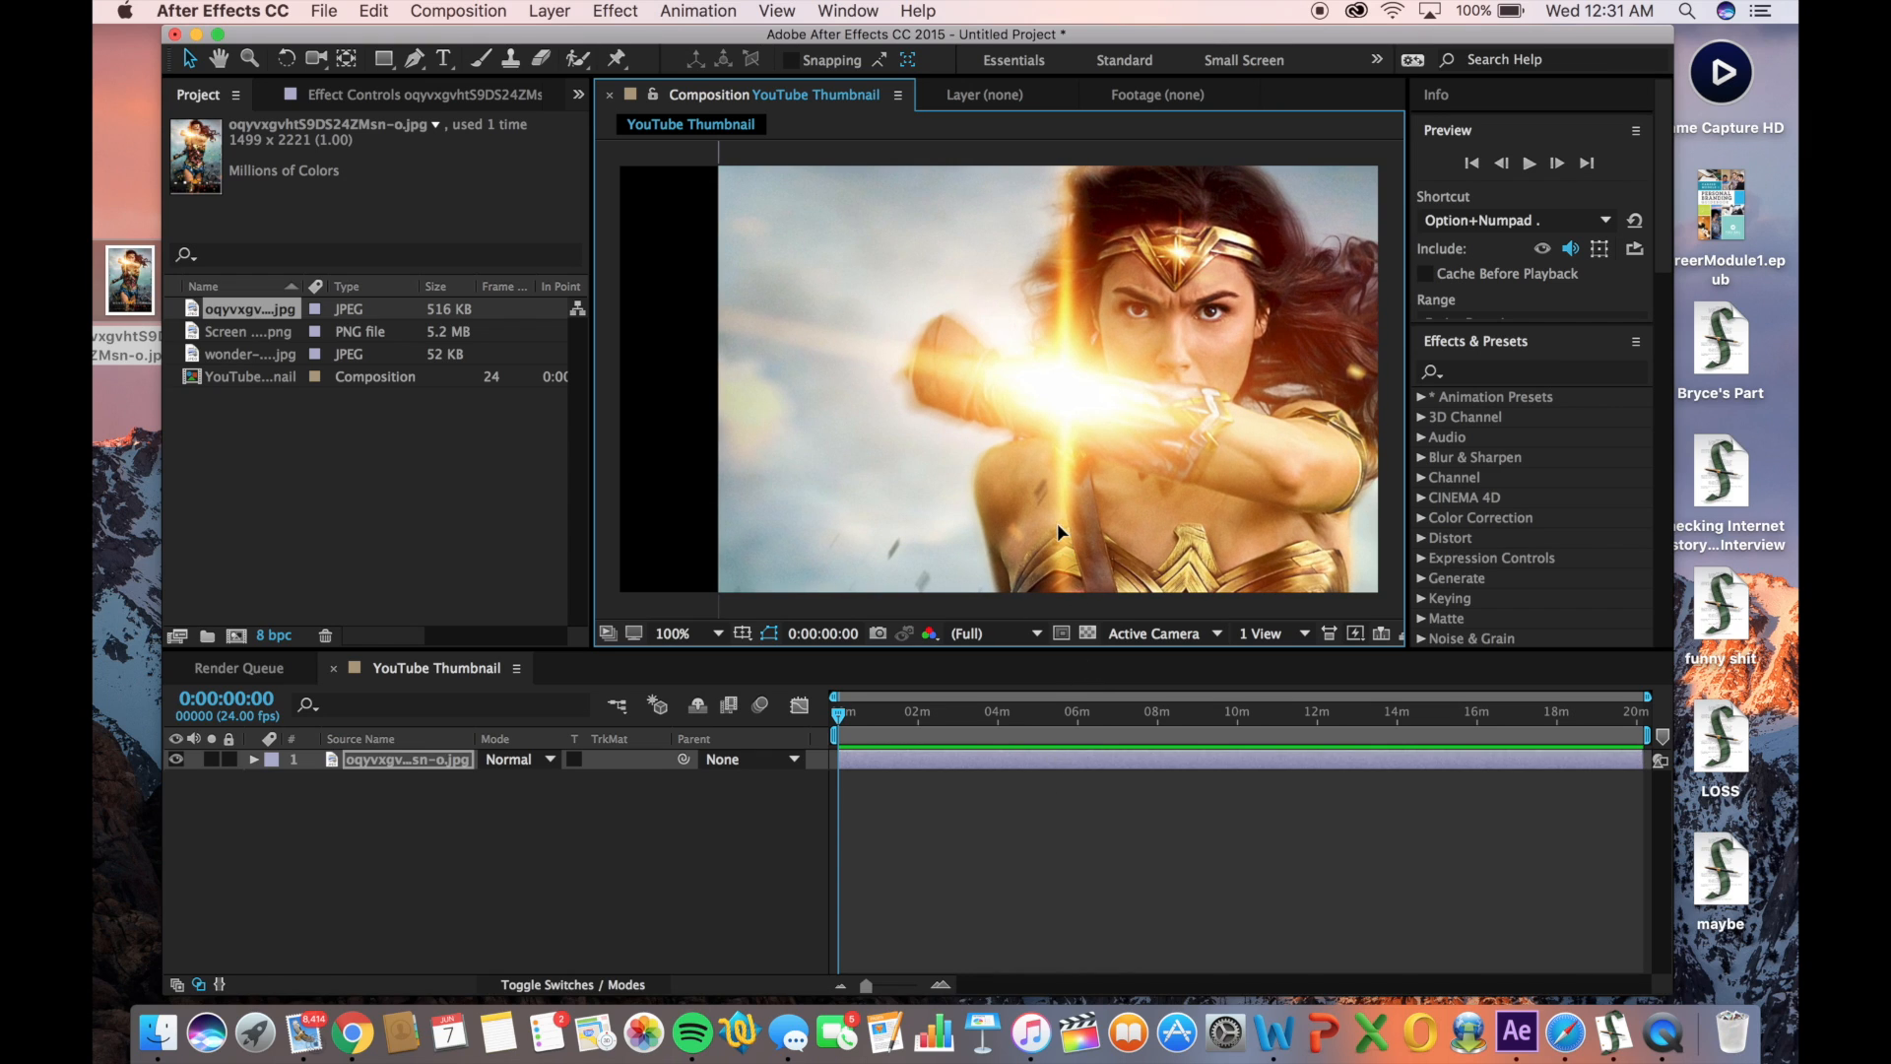
{"action": "left_click_drag", "start_coordinate": [1056, 523], "coordinate": [1042, 529]}
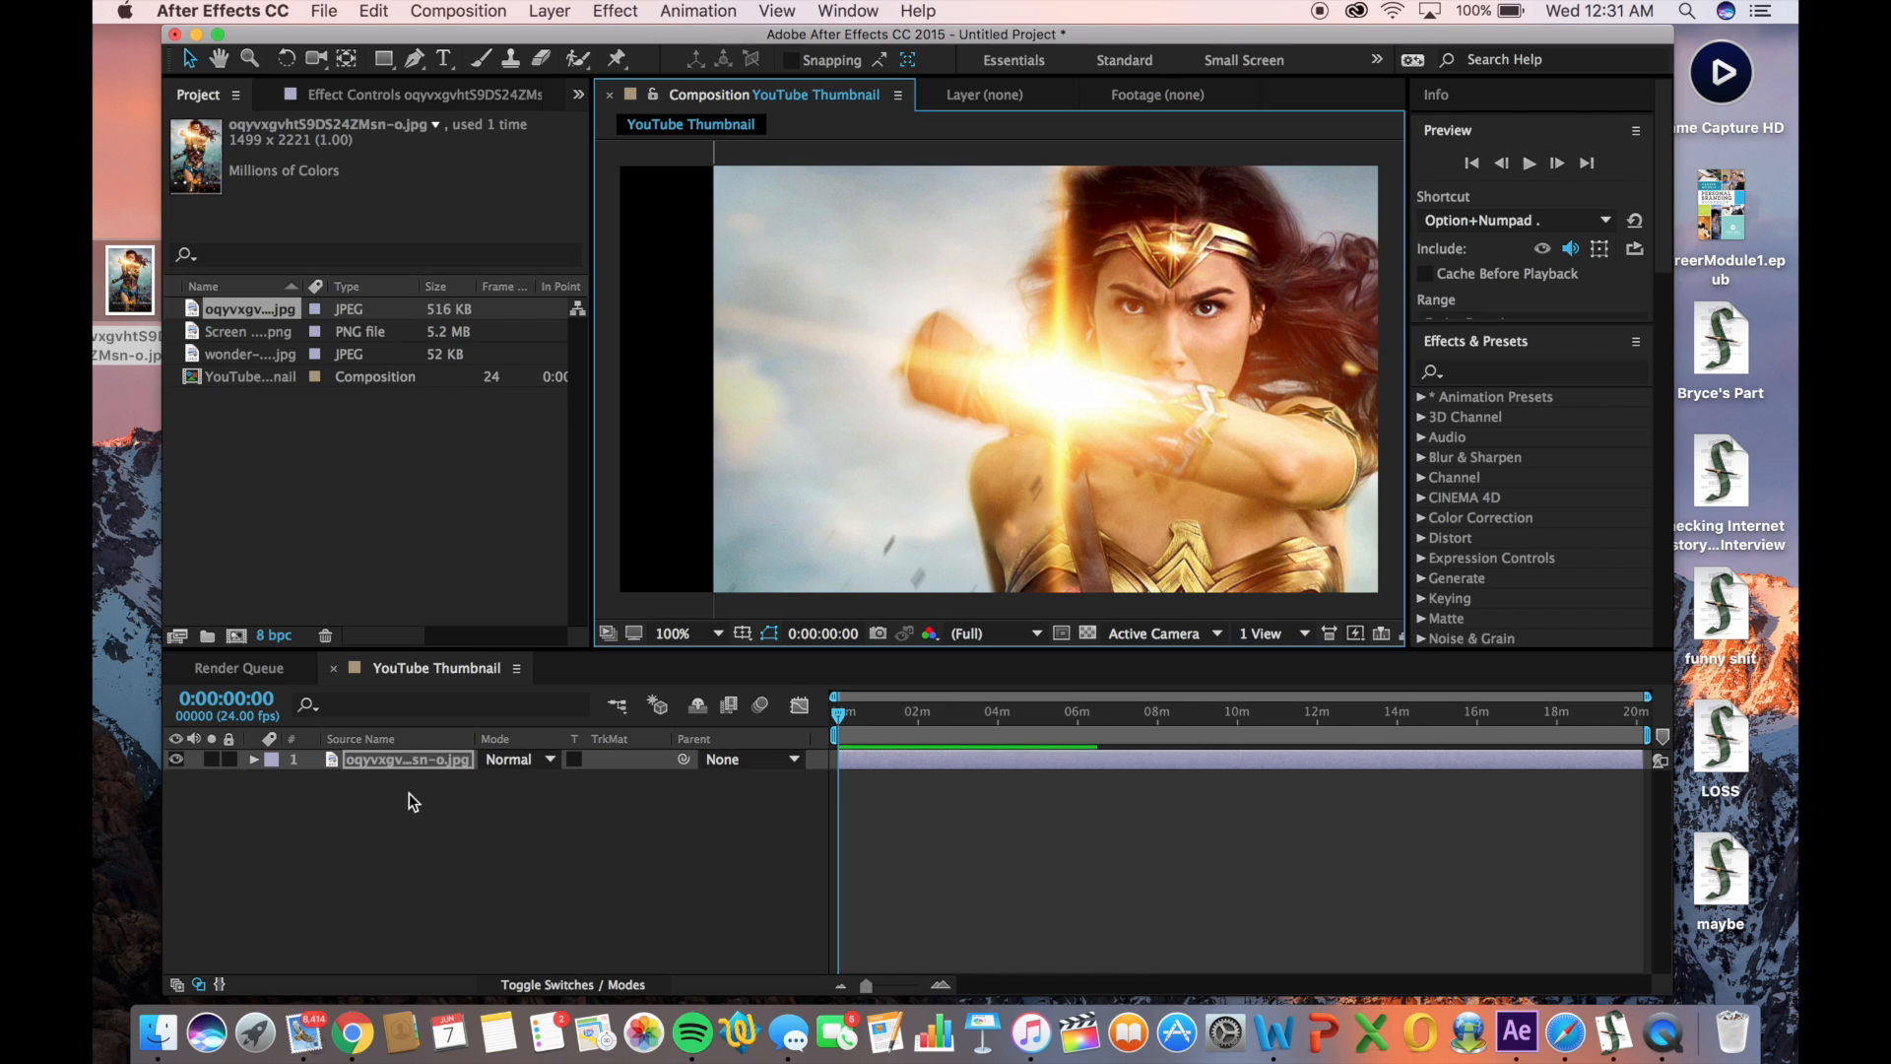
Scale the poster layer to 76% and reposition it with her face and upper body against the frame's right side
{"action": "left_click", "coordinate": [405, 760]}
{"action": "key", "text": "s"}
{"action": "left_click_drag", "start_coordinate": [544, 794], "coordinate": [493, 793]}
{"action": "left_click", "coordinate": [993, 515]}
{"action": "left_click_drag", "start_coordinate": [993, 514], "coordinate": [1015, 230]}
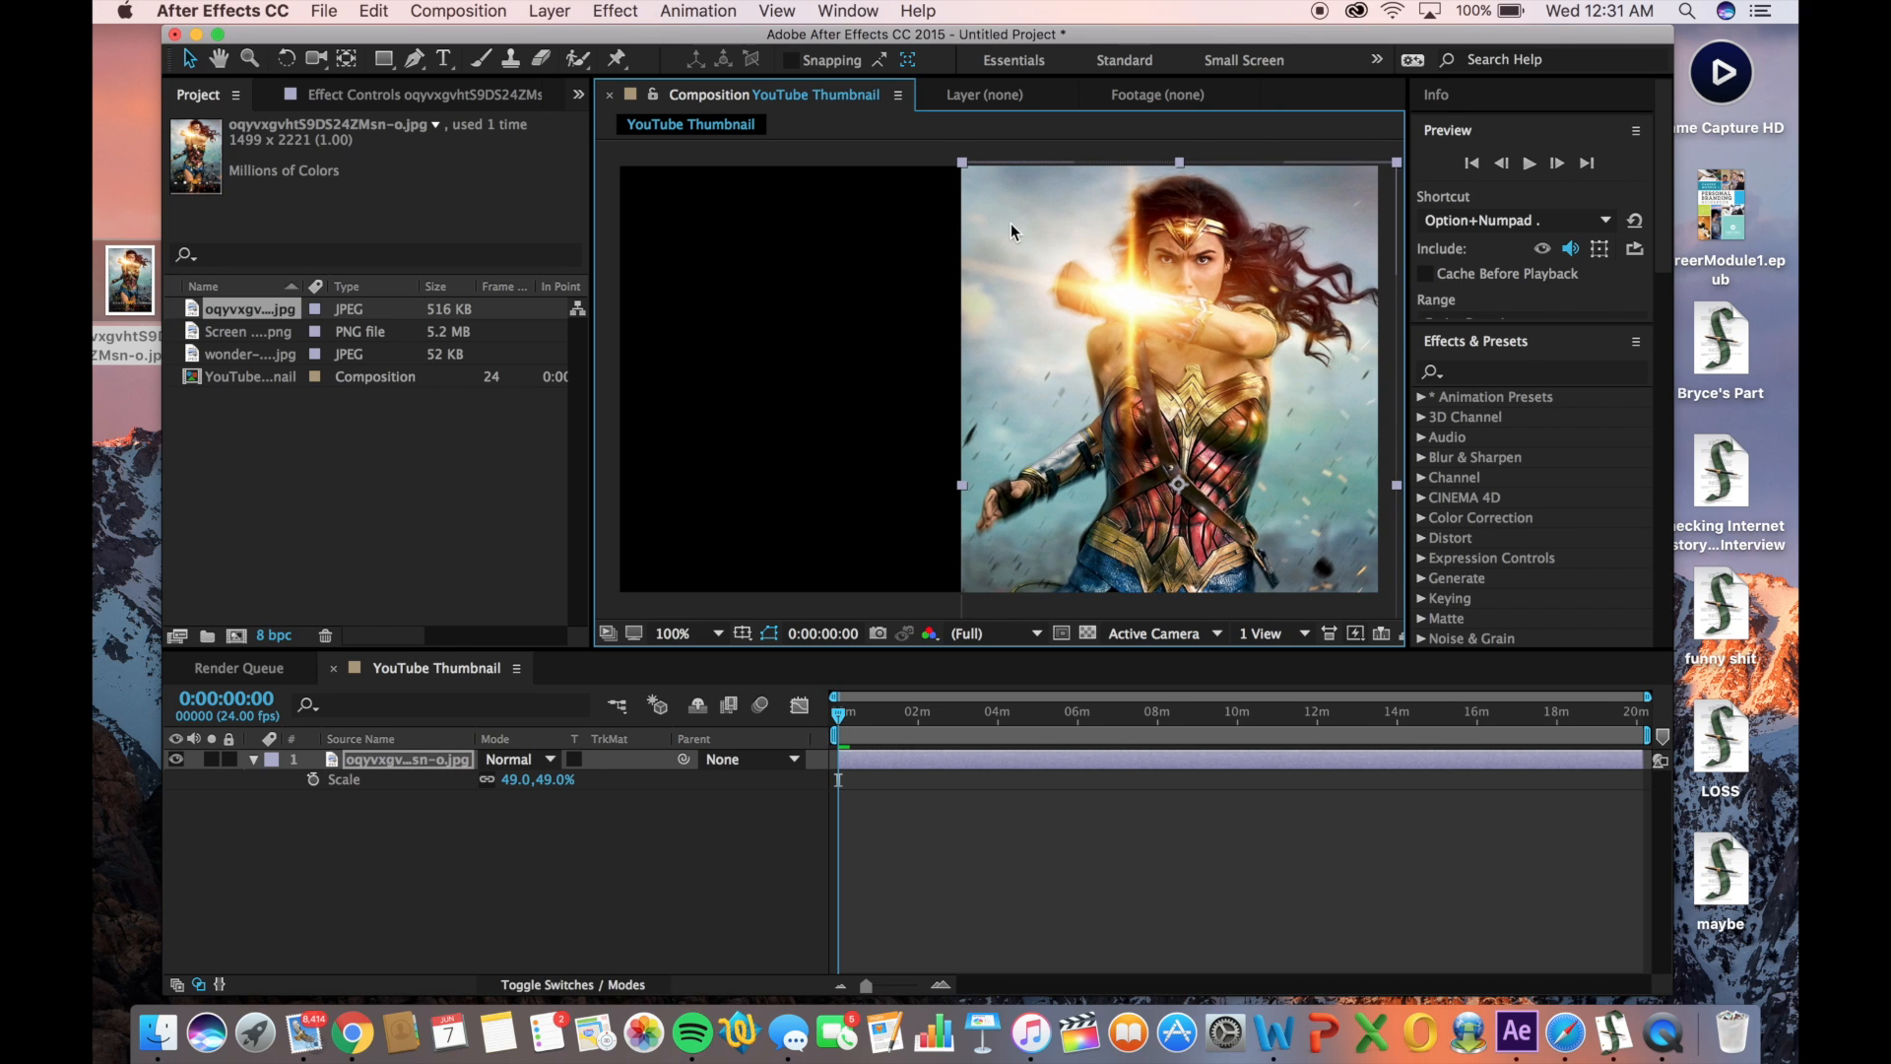
{"action": "left_click_drag", "start_coordinate": [515, 780], "coordinate": [558, 779]}
{"action": "left_click", "coordinate": [1032, 388]}
{"action": "left_click_drag", "start_coordinate": [1032, 388], "coordinate": [1003, 520]}
{"action": "left_click", "coordinate": [632, 849]}
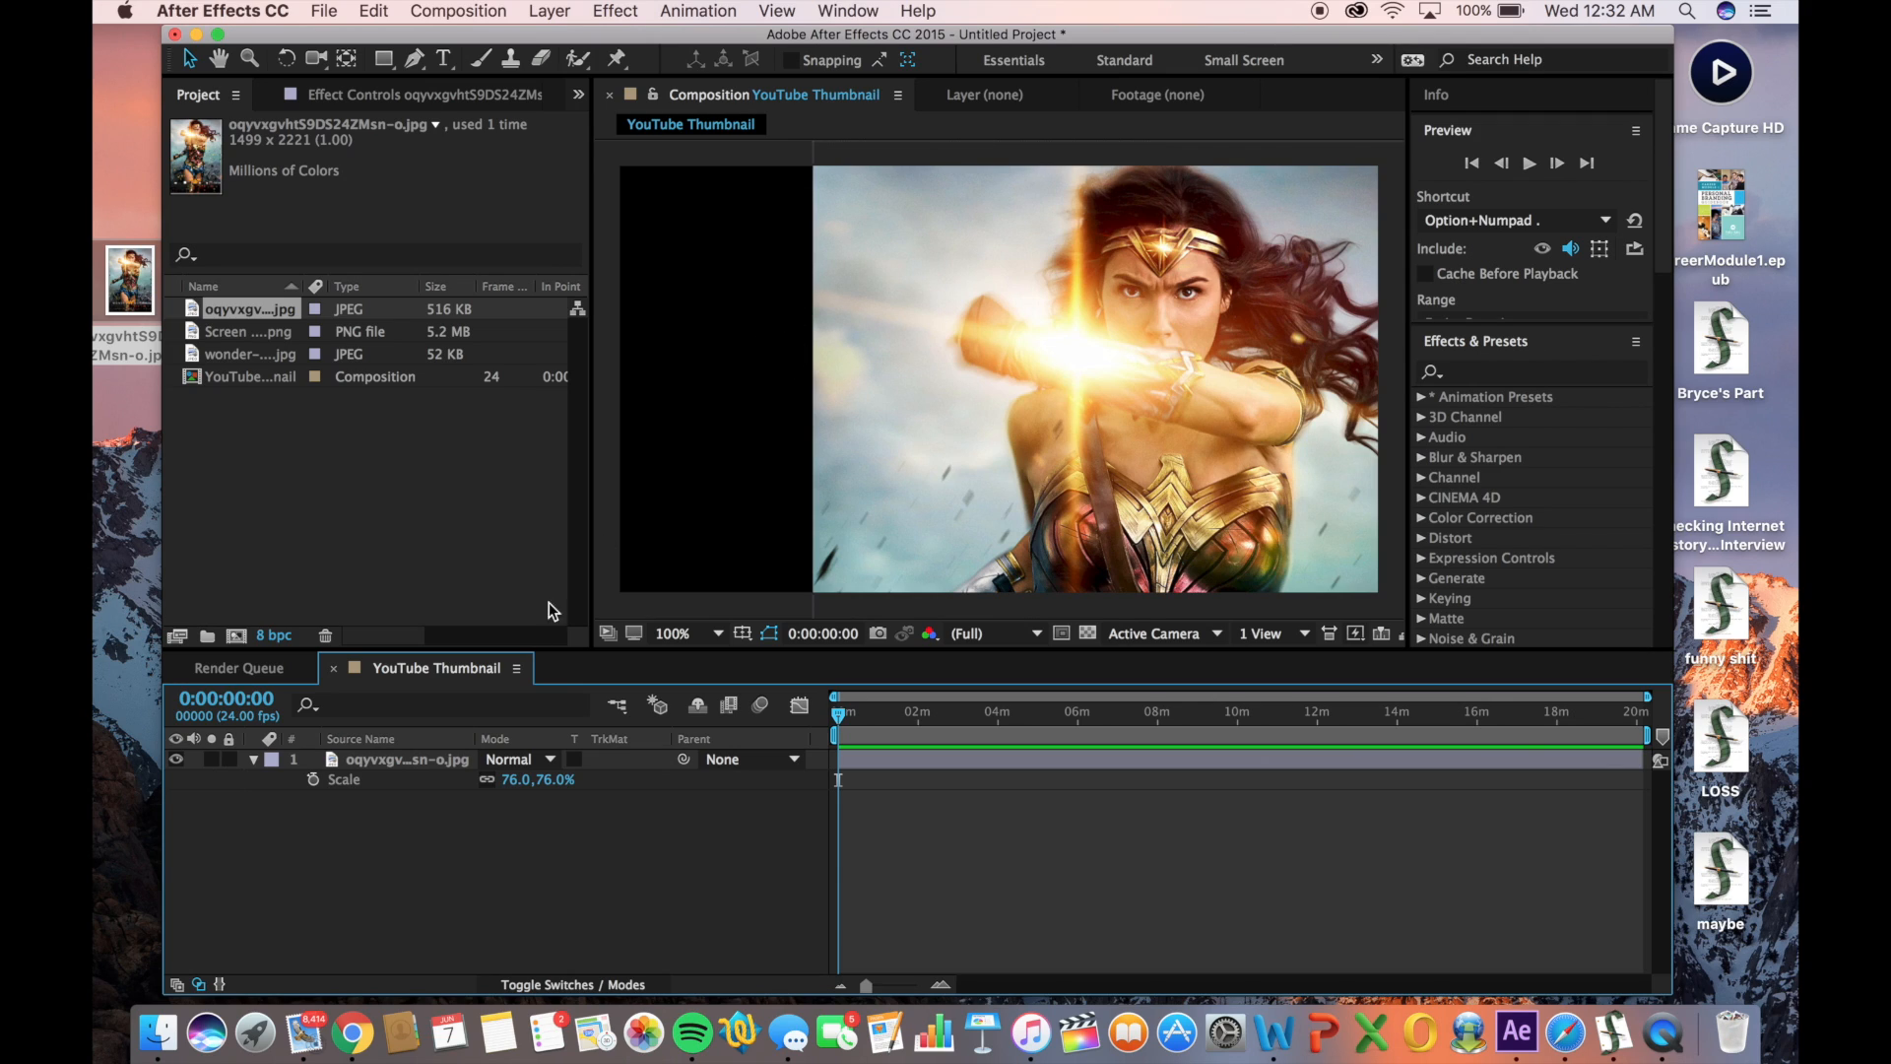
Duplicate the poster layer and hide the lower copy
{"action": "left_click", "coordinate": [253, 759]}
{"action": "left_click", "coordinate": [393, 760]}
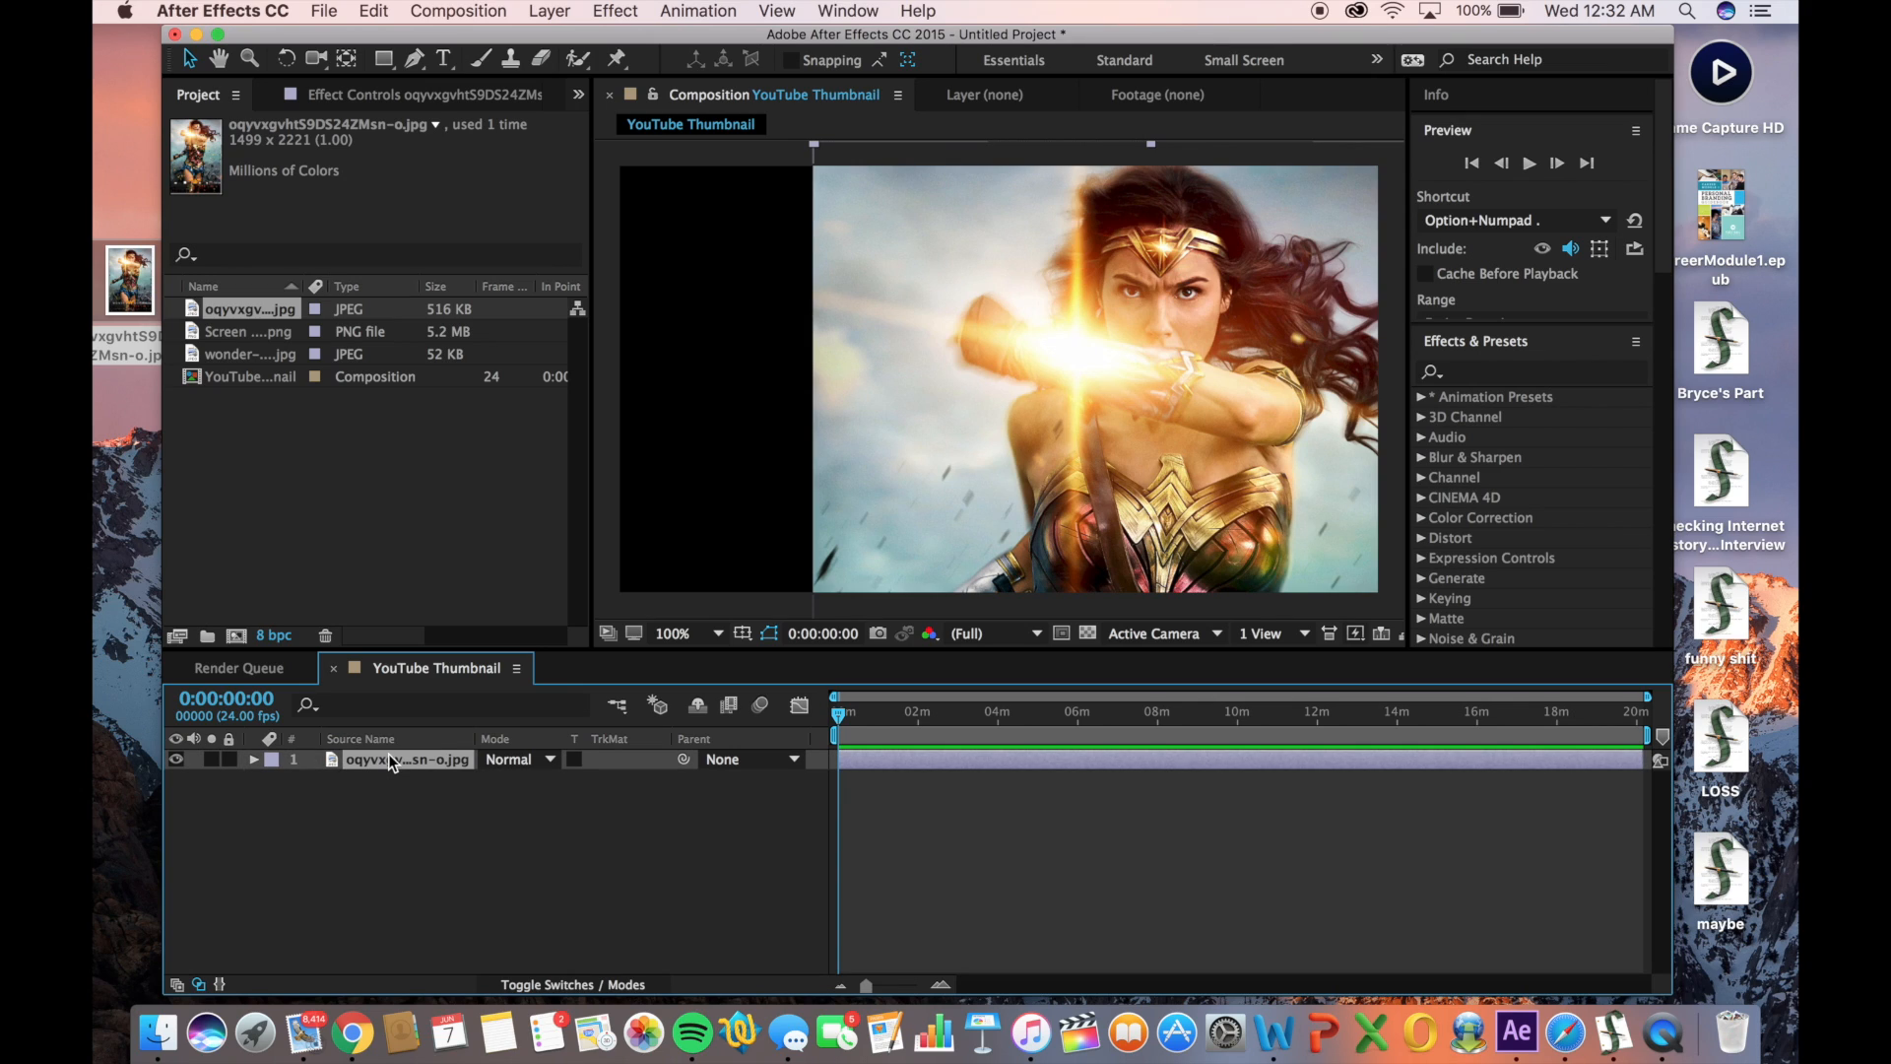
{"action": "key", "text": "super+d"}
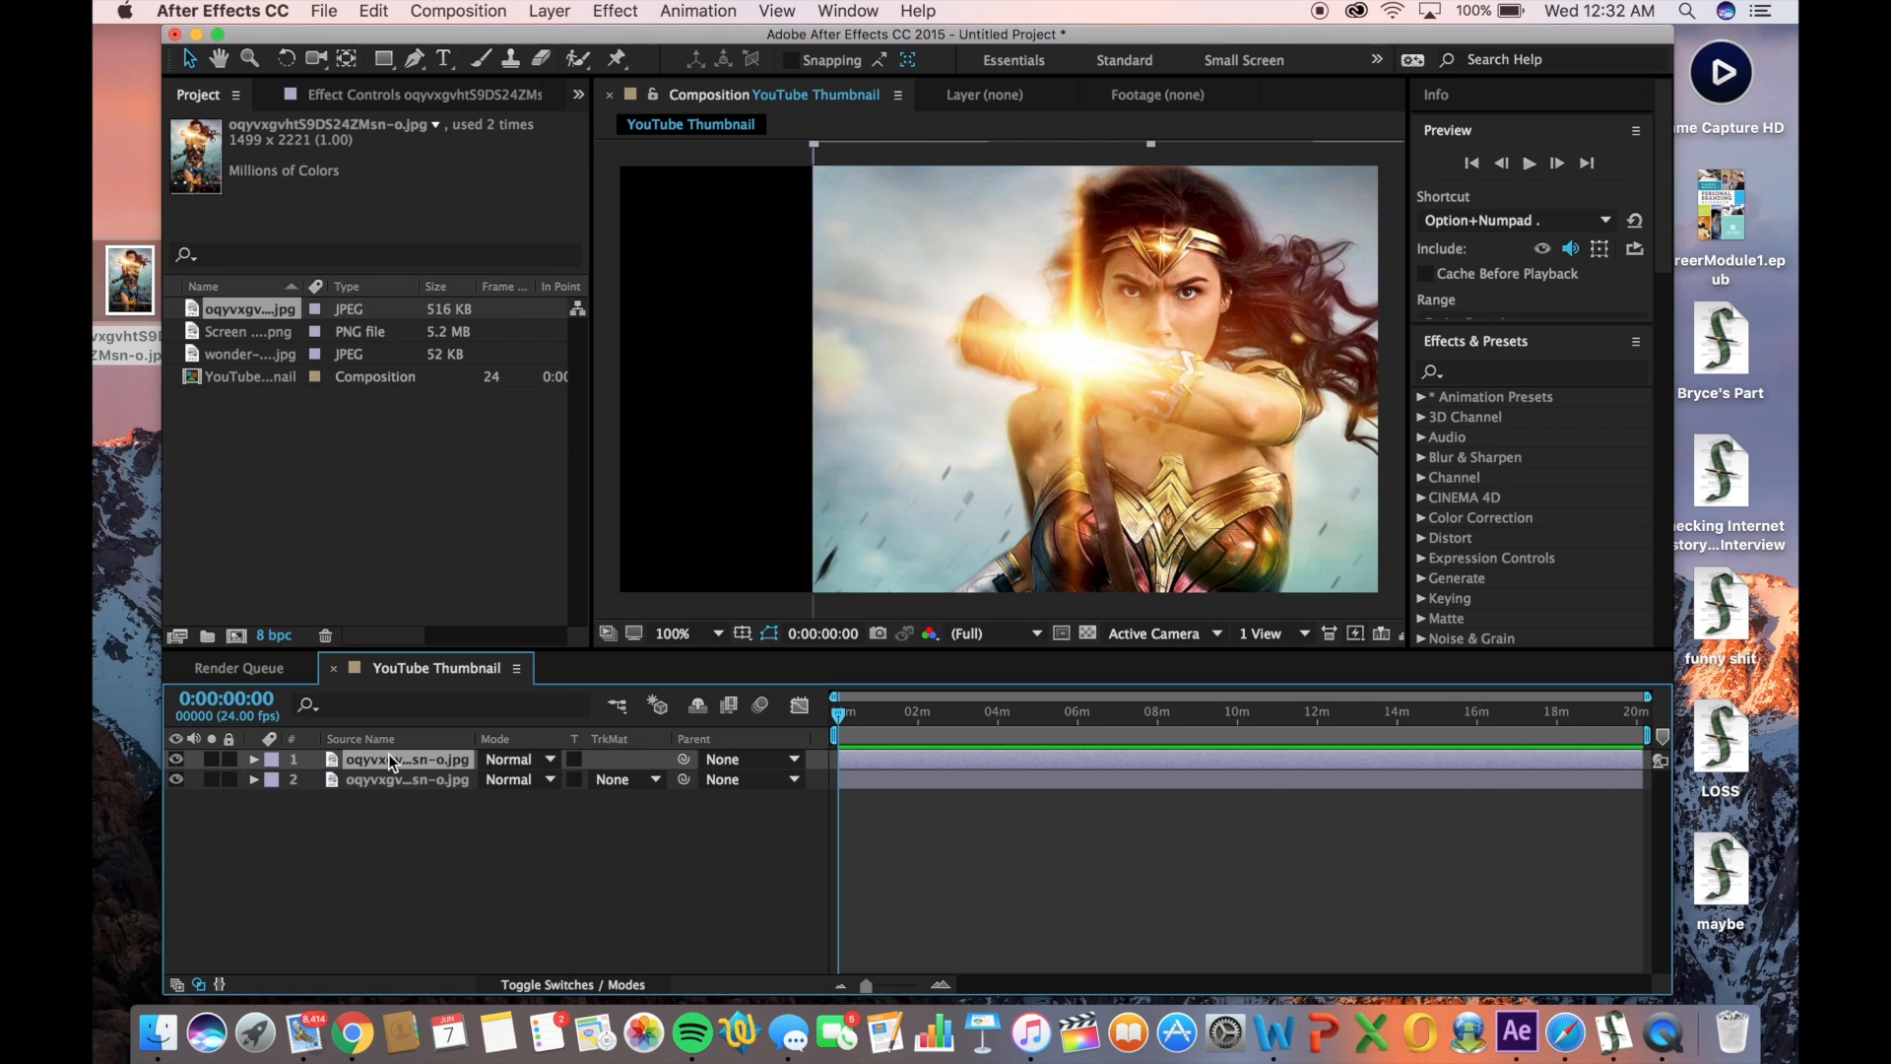
{"action": "left_click", "coordinate": [176, 779]}
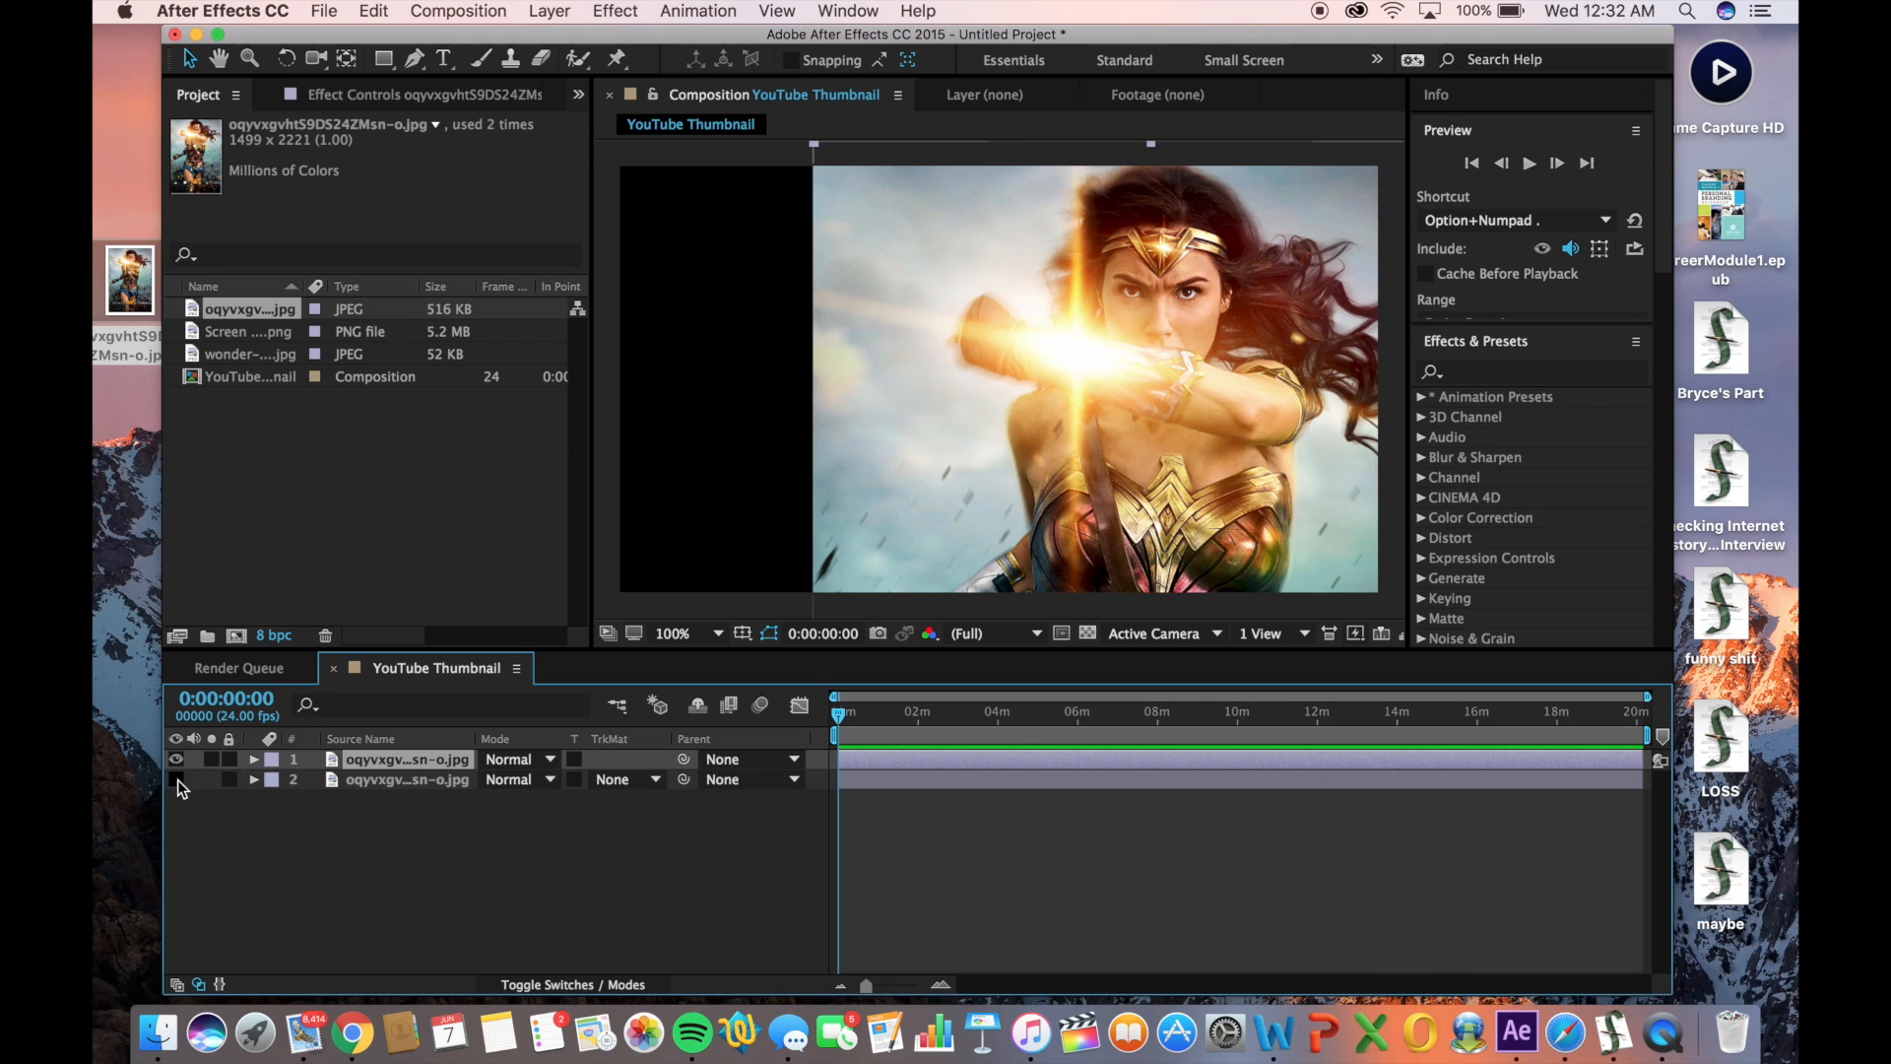
Mask the upper poster copy with a tall rectangle around the strip of sky at the poster's left edge
{"action": "left_click", "coordinate": [363, 778]}
{"action": "left_click", "coordinate": [398, 757]}
{"action": "left_click", "coordinate": [392, 57]}
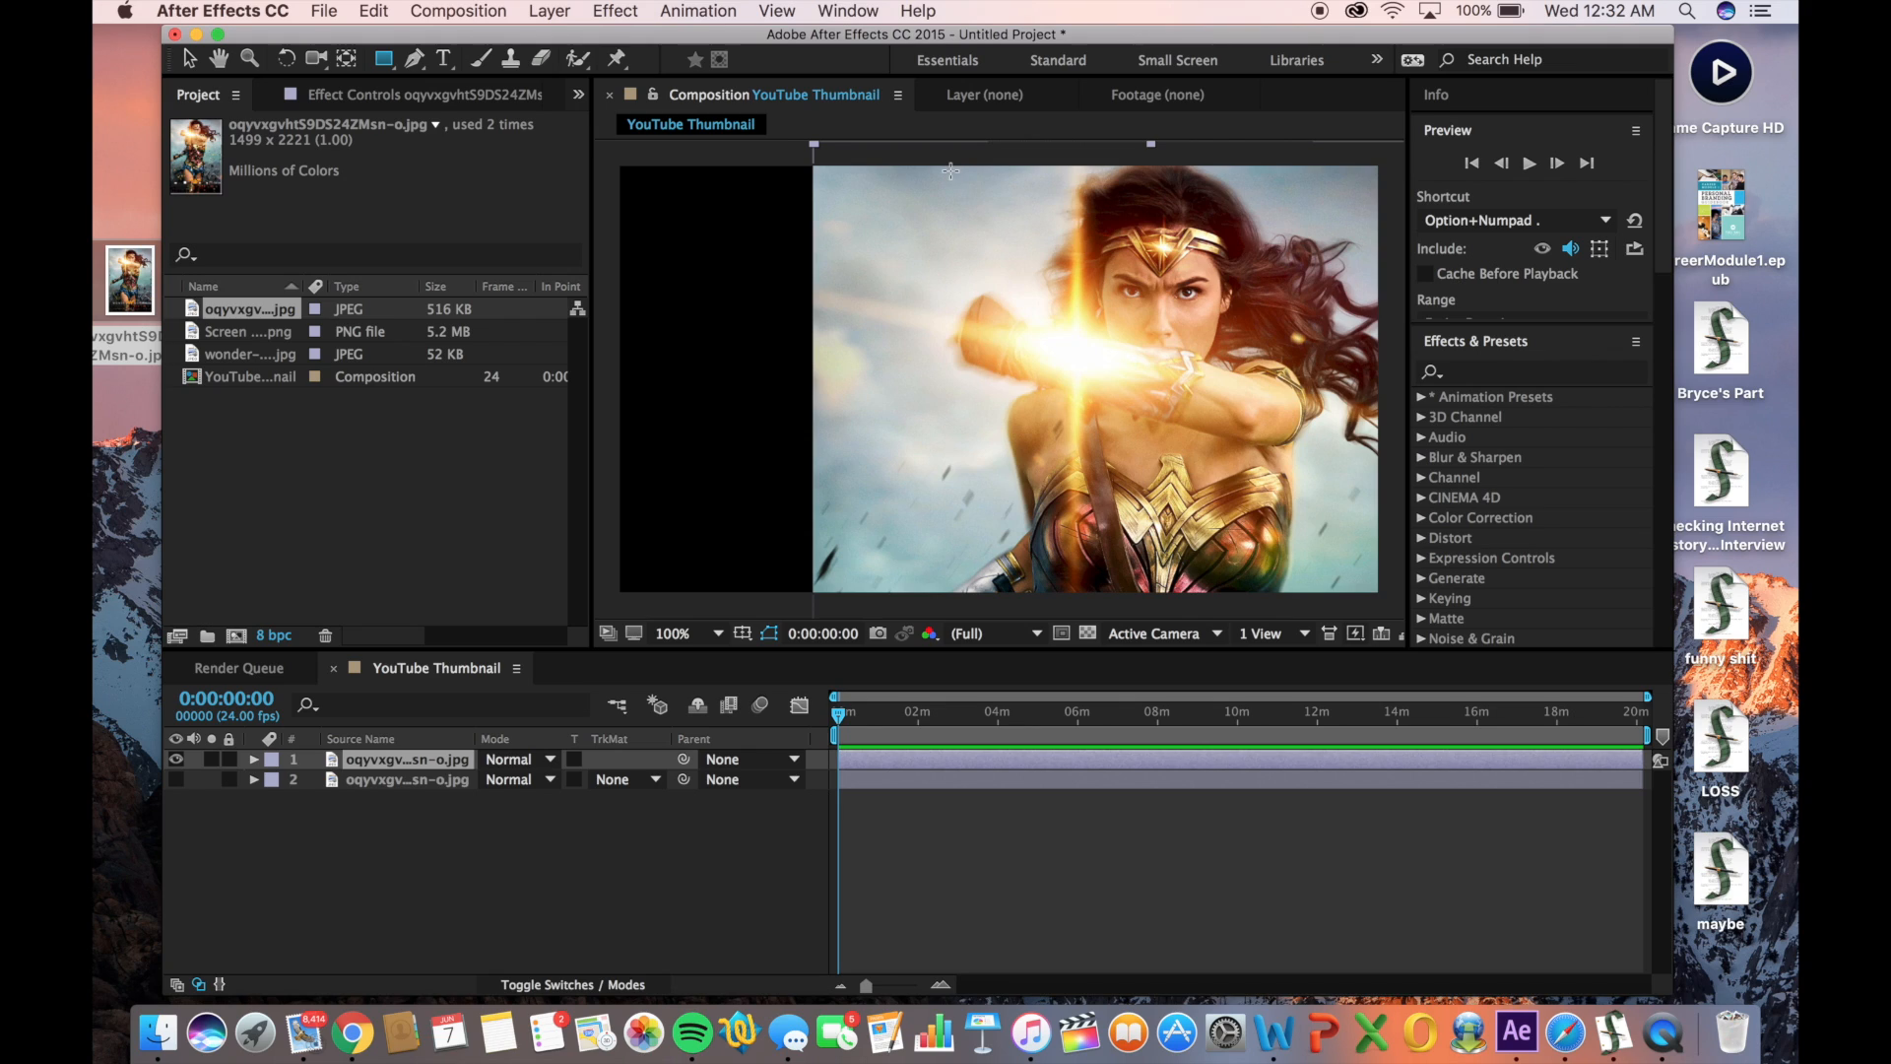
{"action": "left_click_drag", "start_coordinate": [947, 172], "coordinate": [814, 596]}
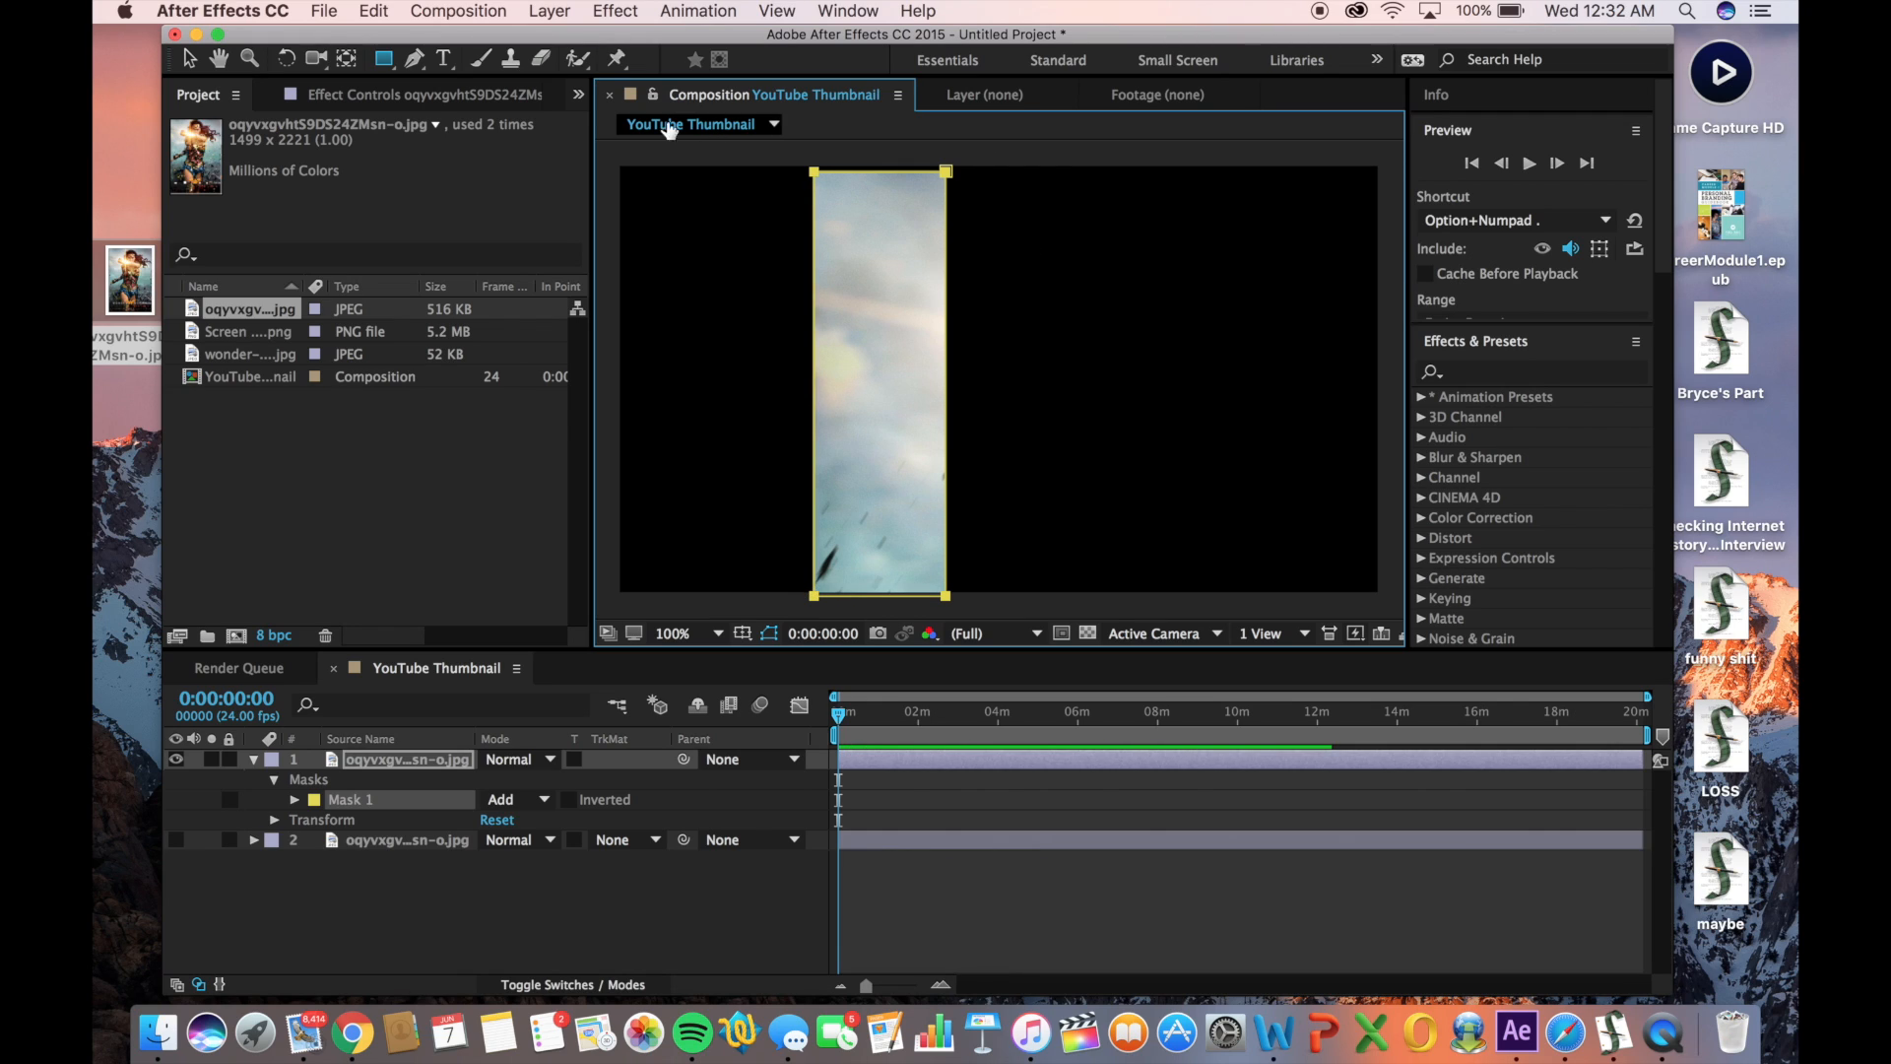
Shift the masked sky strip left over the black gap and reshape its mask corners, extending the bottom edge past the frame
{"action": "left_click", "coordinate": [189, 59]}
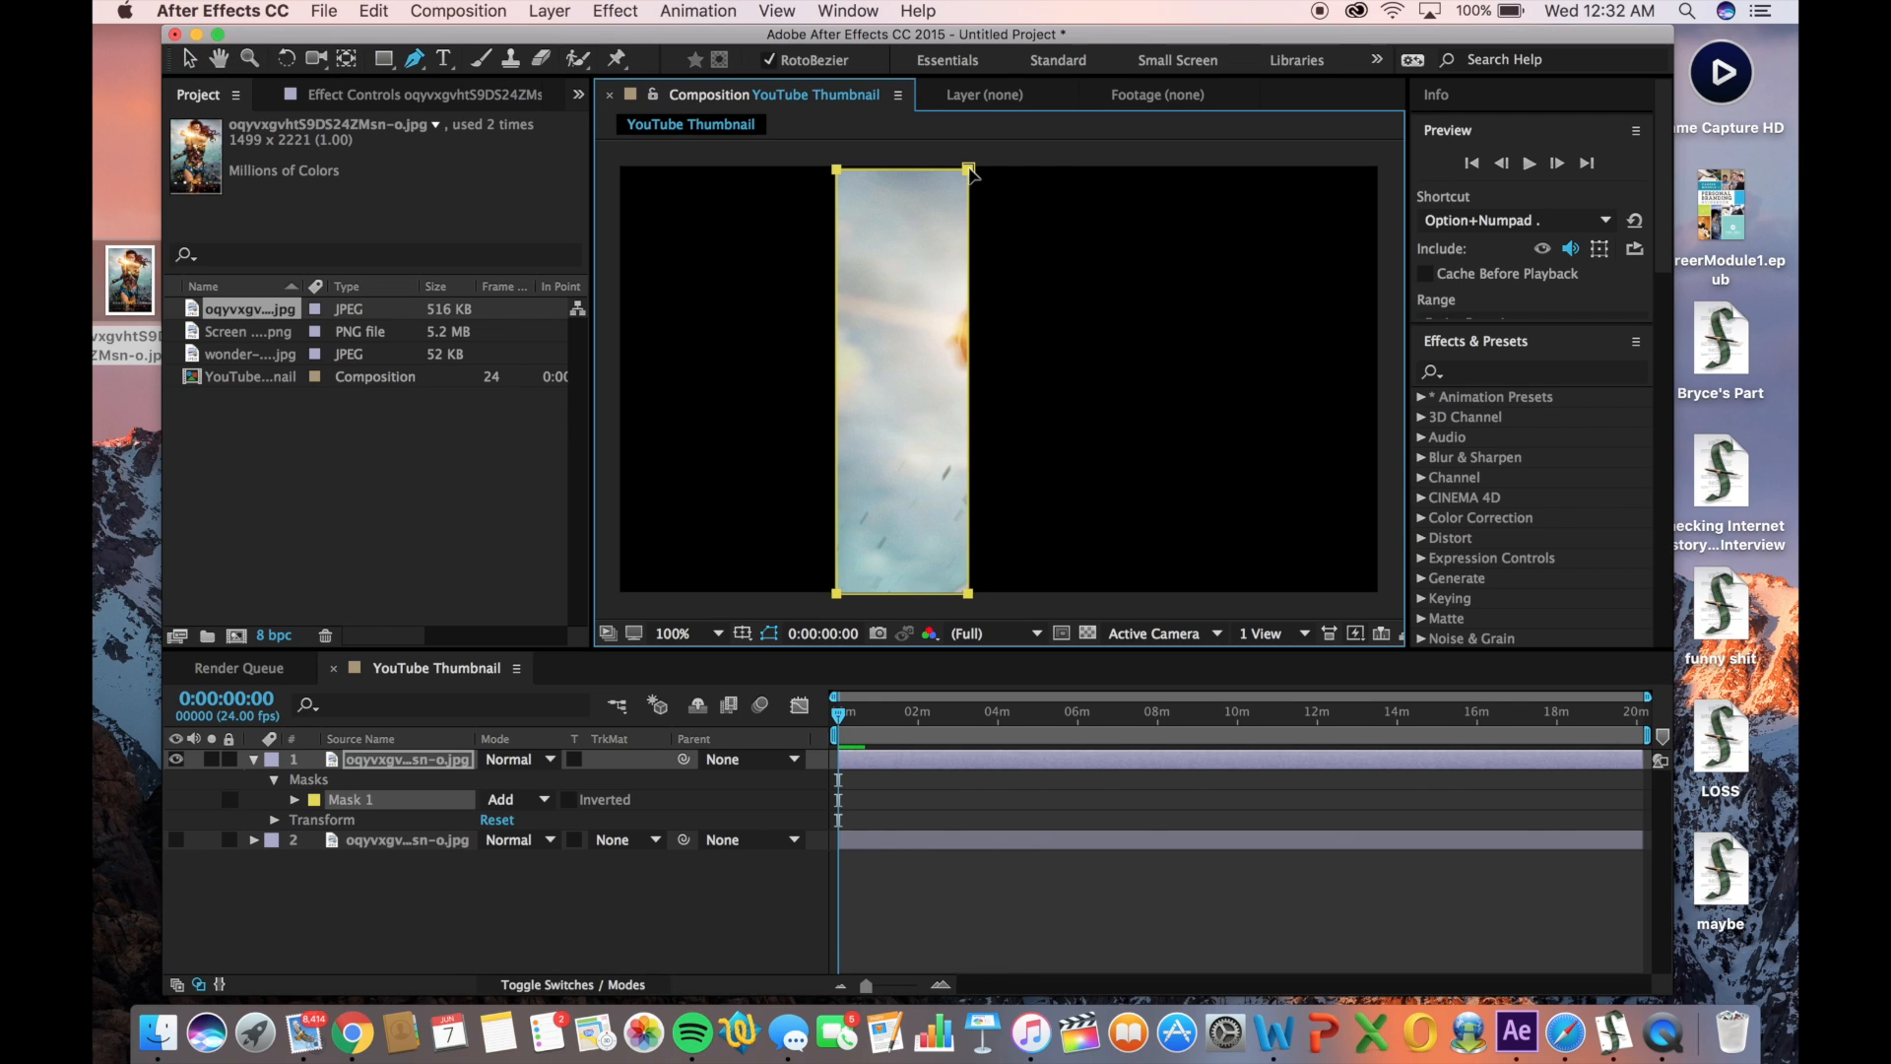
{"action": "key", "text": "super+z"}
{"action": "left_click", "coordinate": [191, 59]}
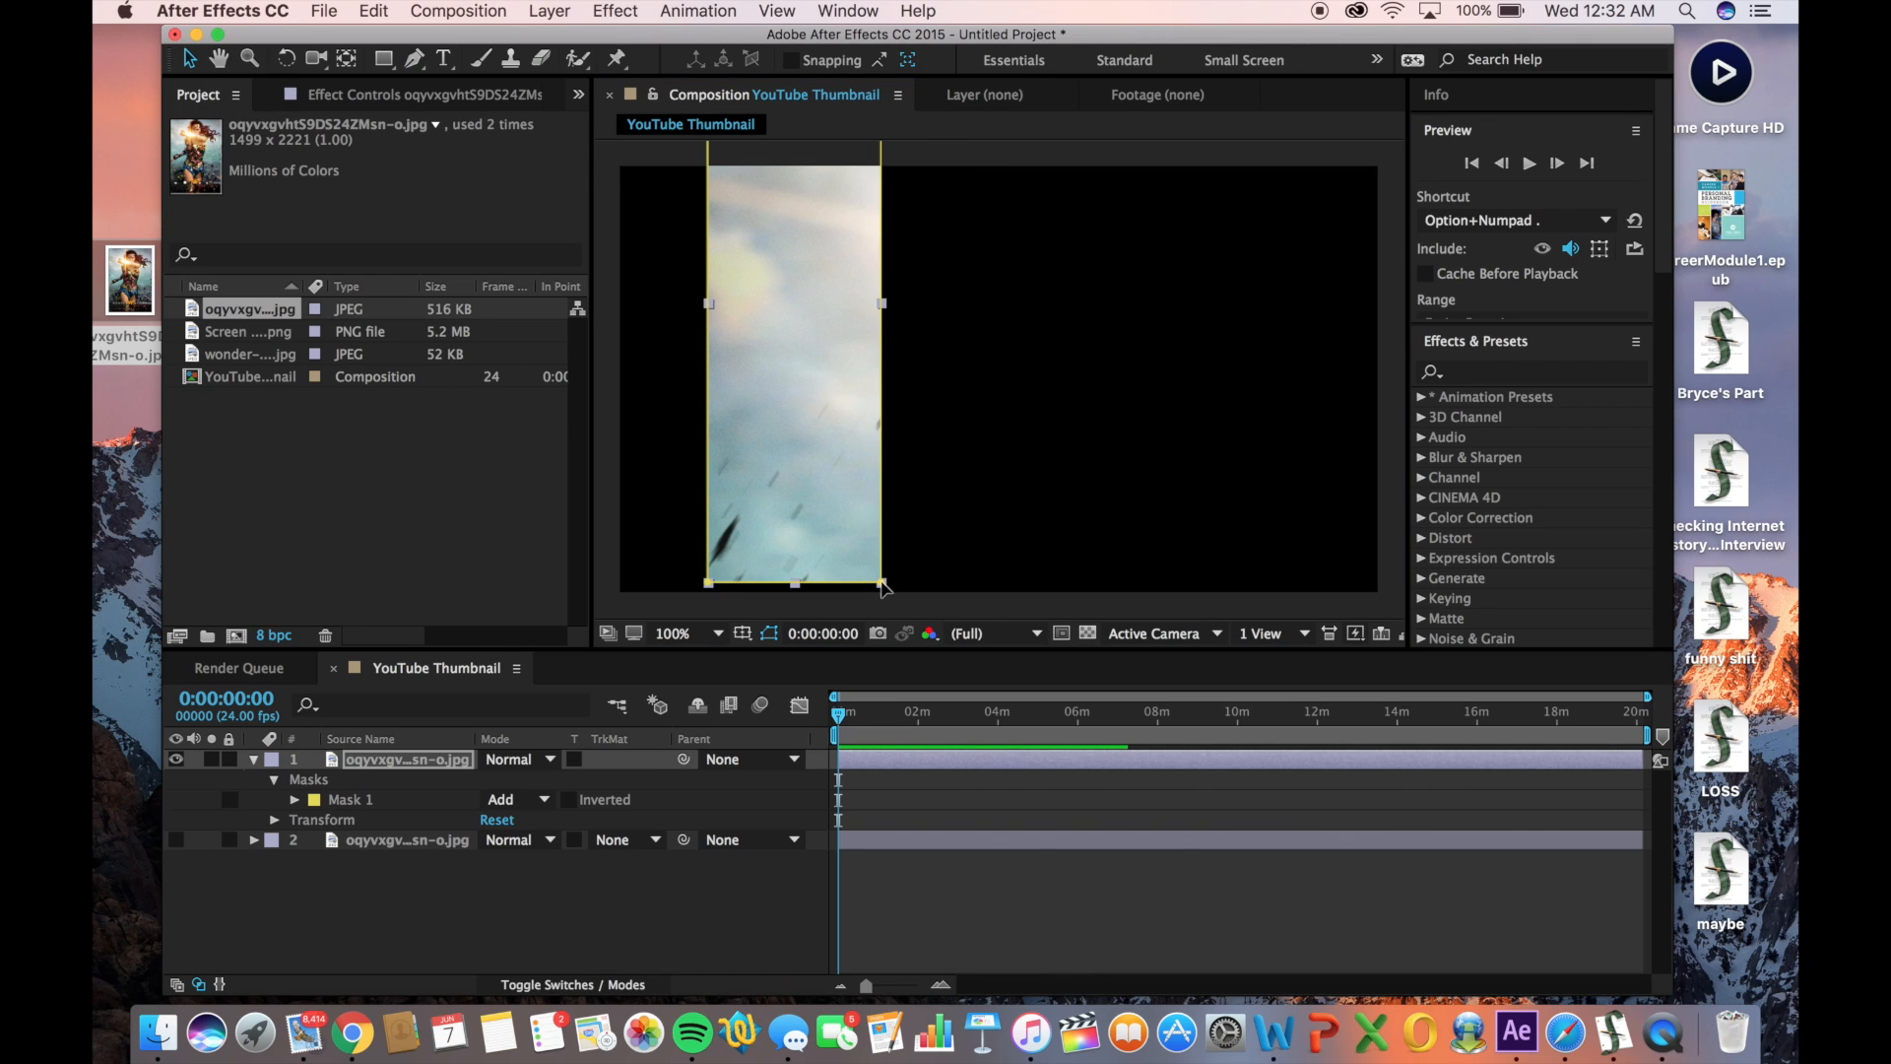
{"action": "left_click_drag", "start_coordinate": [881, 584], "coordinate": [911, 585]}
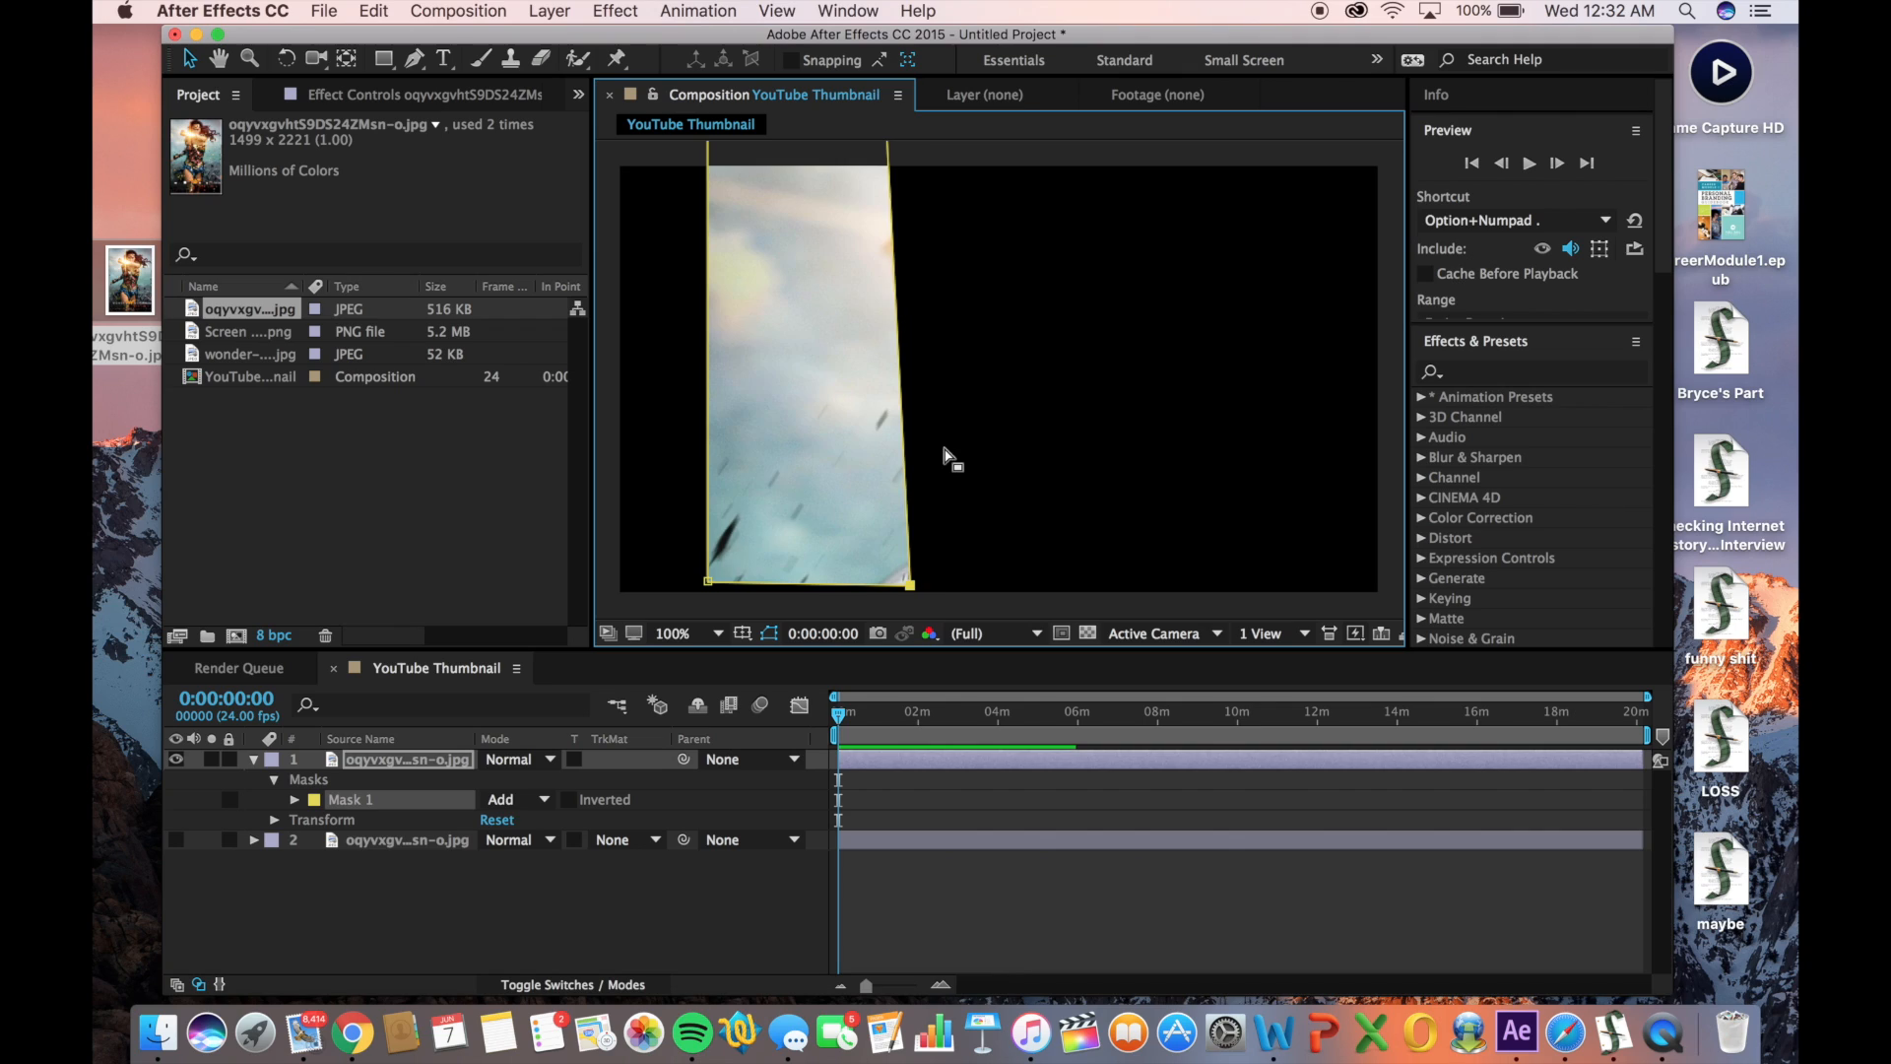
{"action": "key", "text": "comma"}
{"action": "left_click_drag", "start_coordinate": [940, 200], "coordinate": [941, 202]}
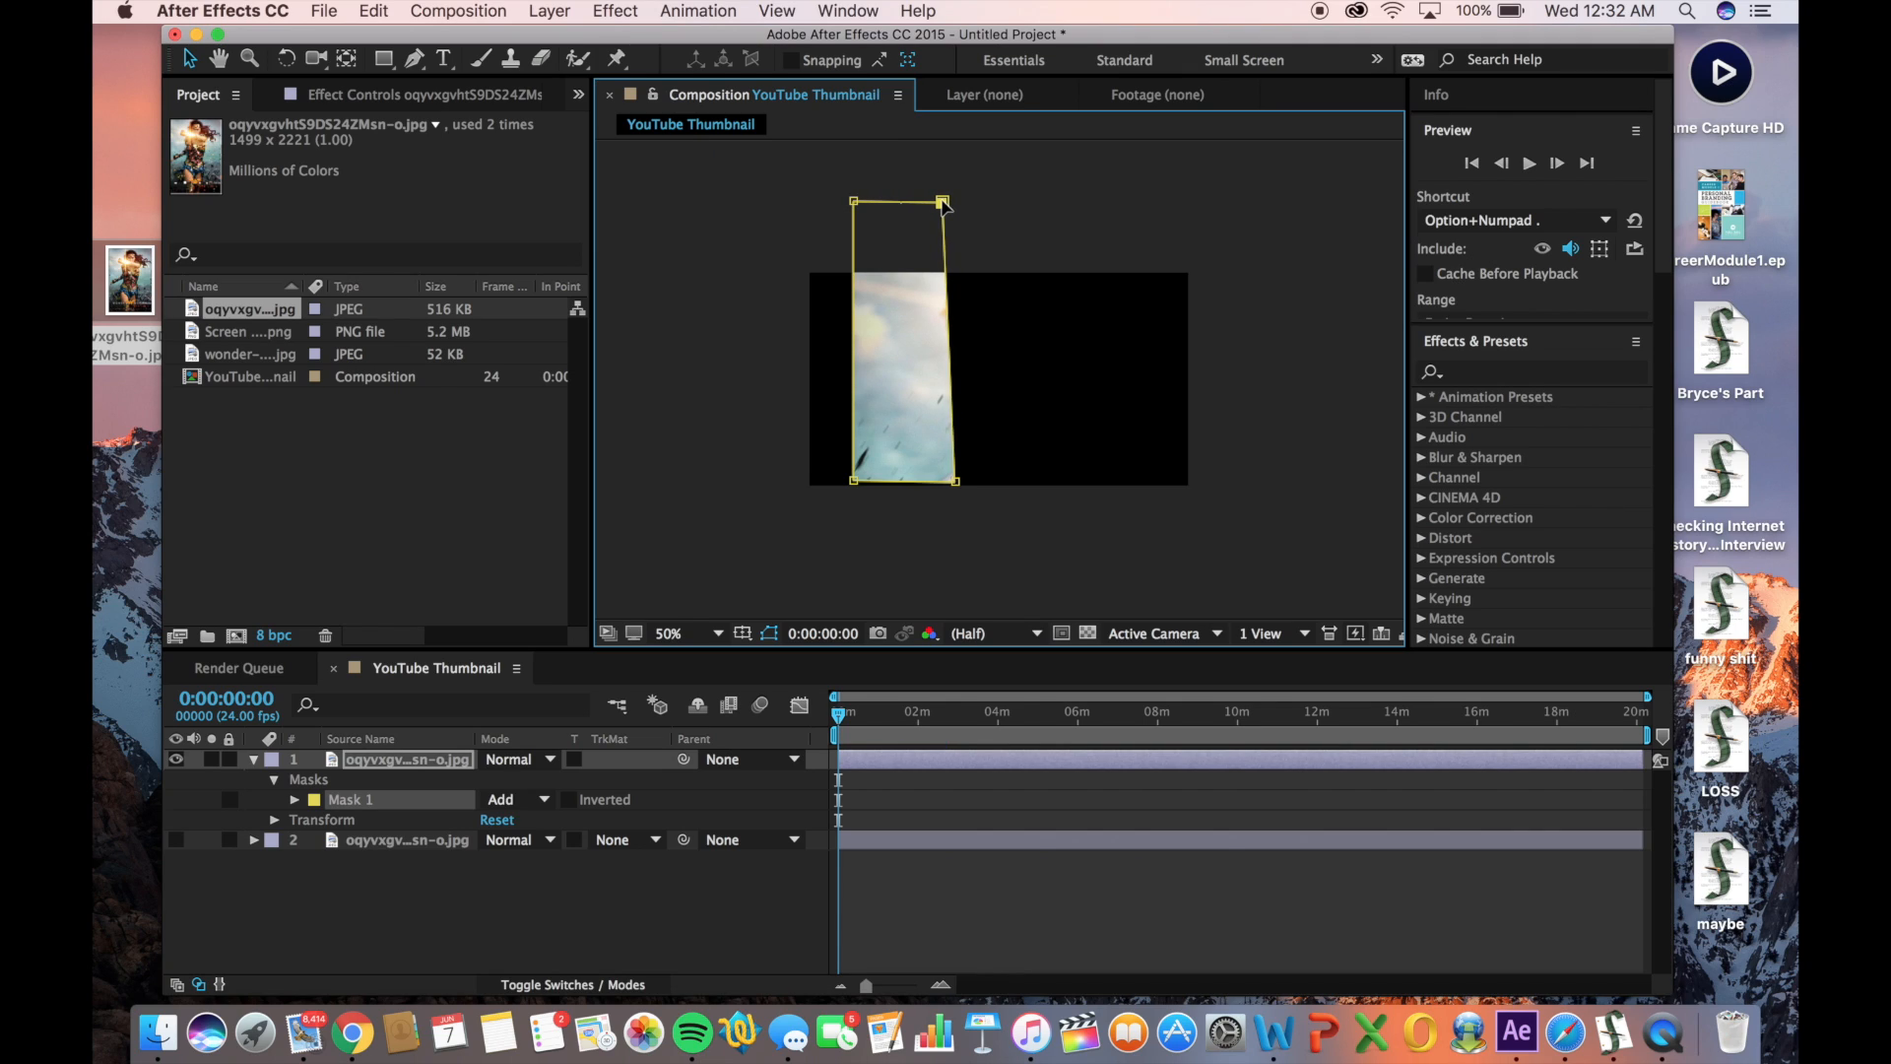
{"action": "left_click", "coordinate": [954, 481]}
{"action": "left_click_drag", "start_coordinate": [956, 482], "coordinate": [951, 483]}
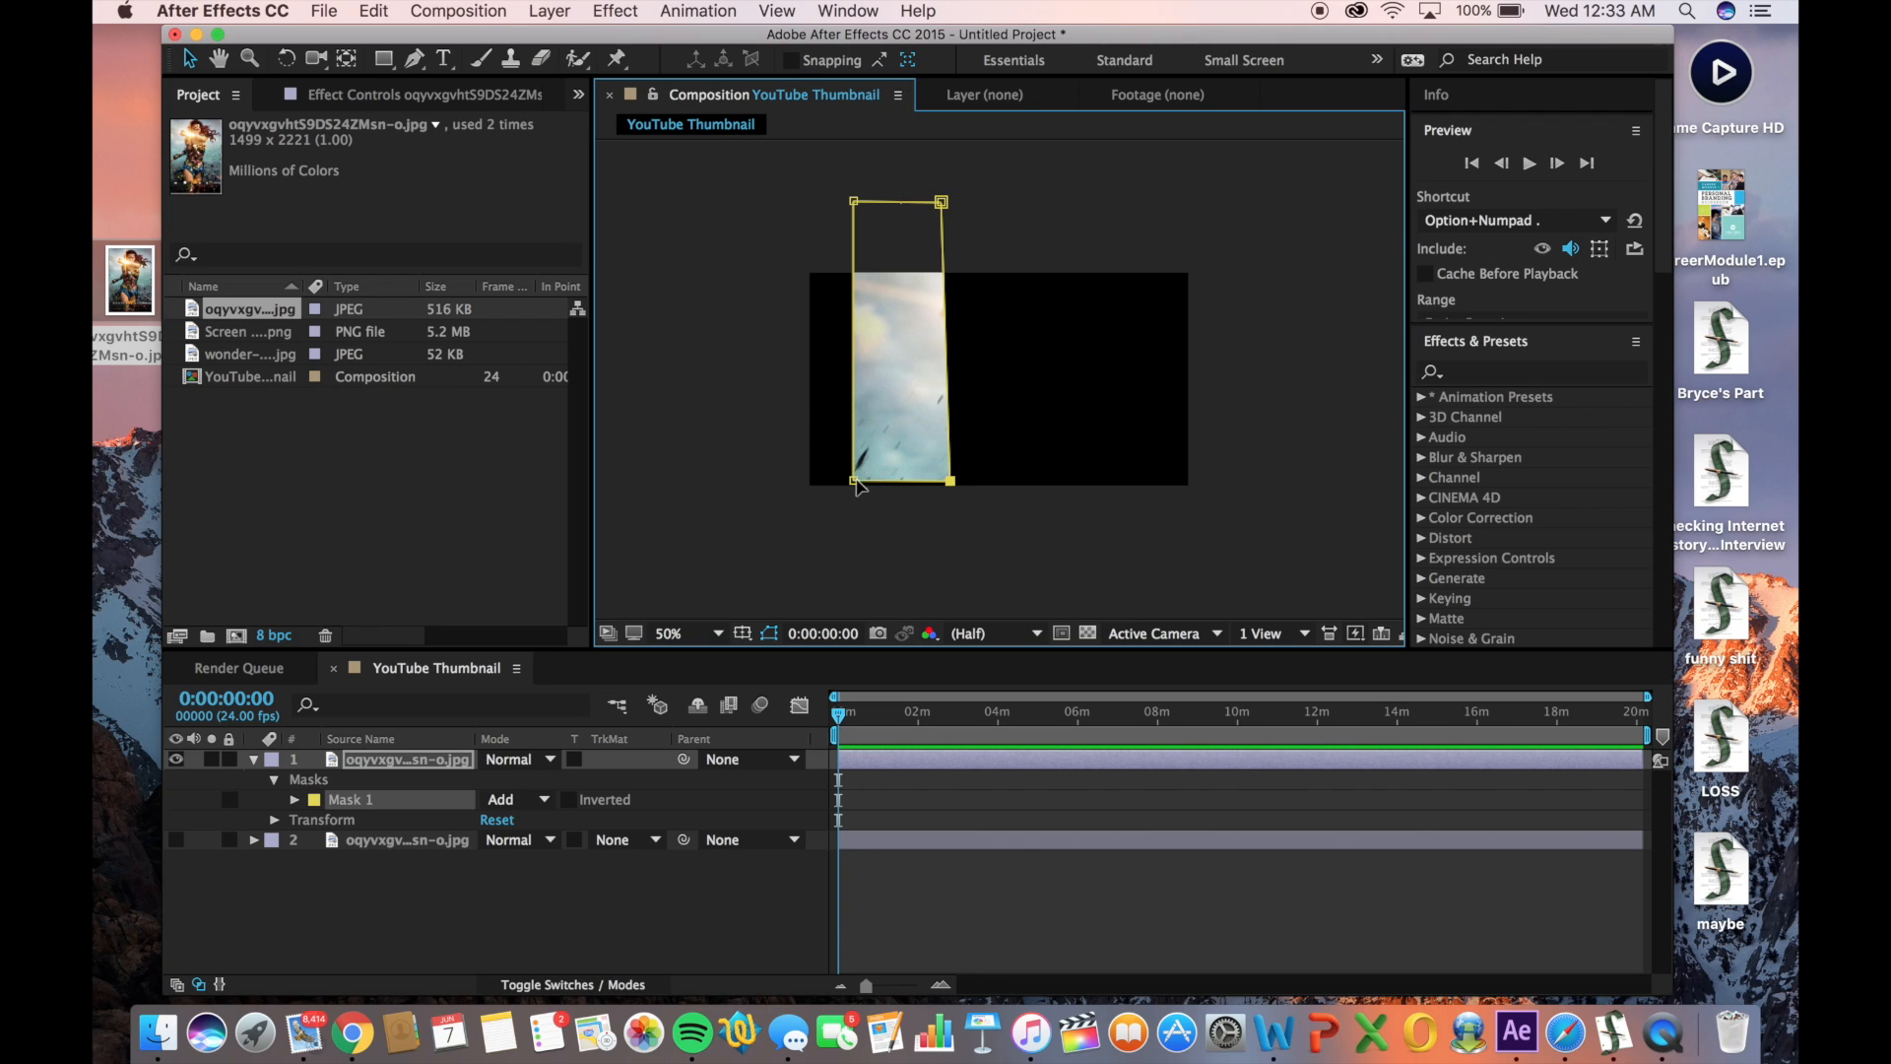
{"action": "left_click_drag", "start_coordinate": [854, 482], "coordinate": [951, 492]}
Show the lower poster copy again beneath the masked sky strip and check the seam between them
{"action": "left_click", "coordinate": [176, 840]}
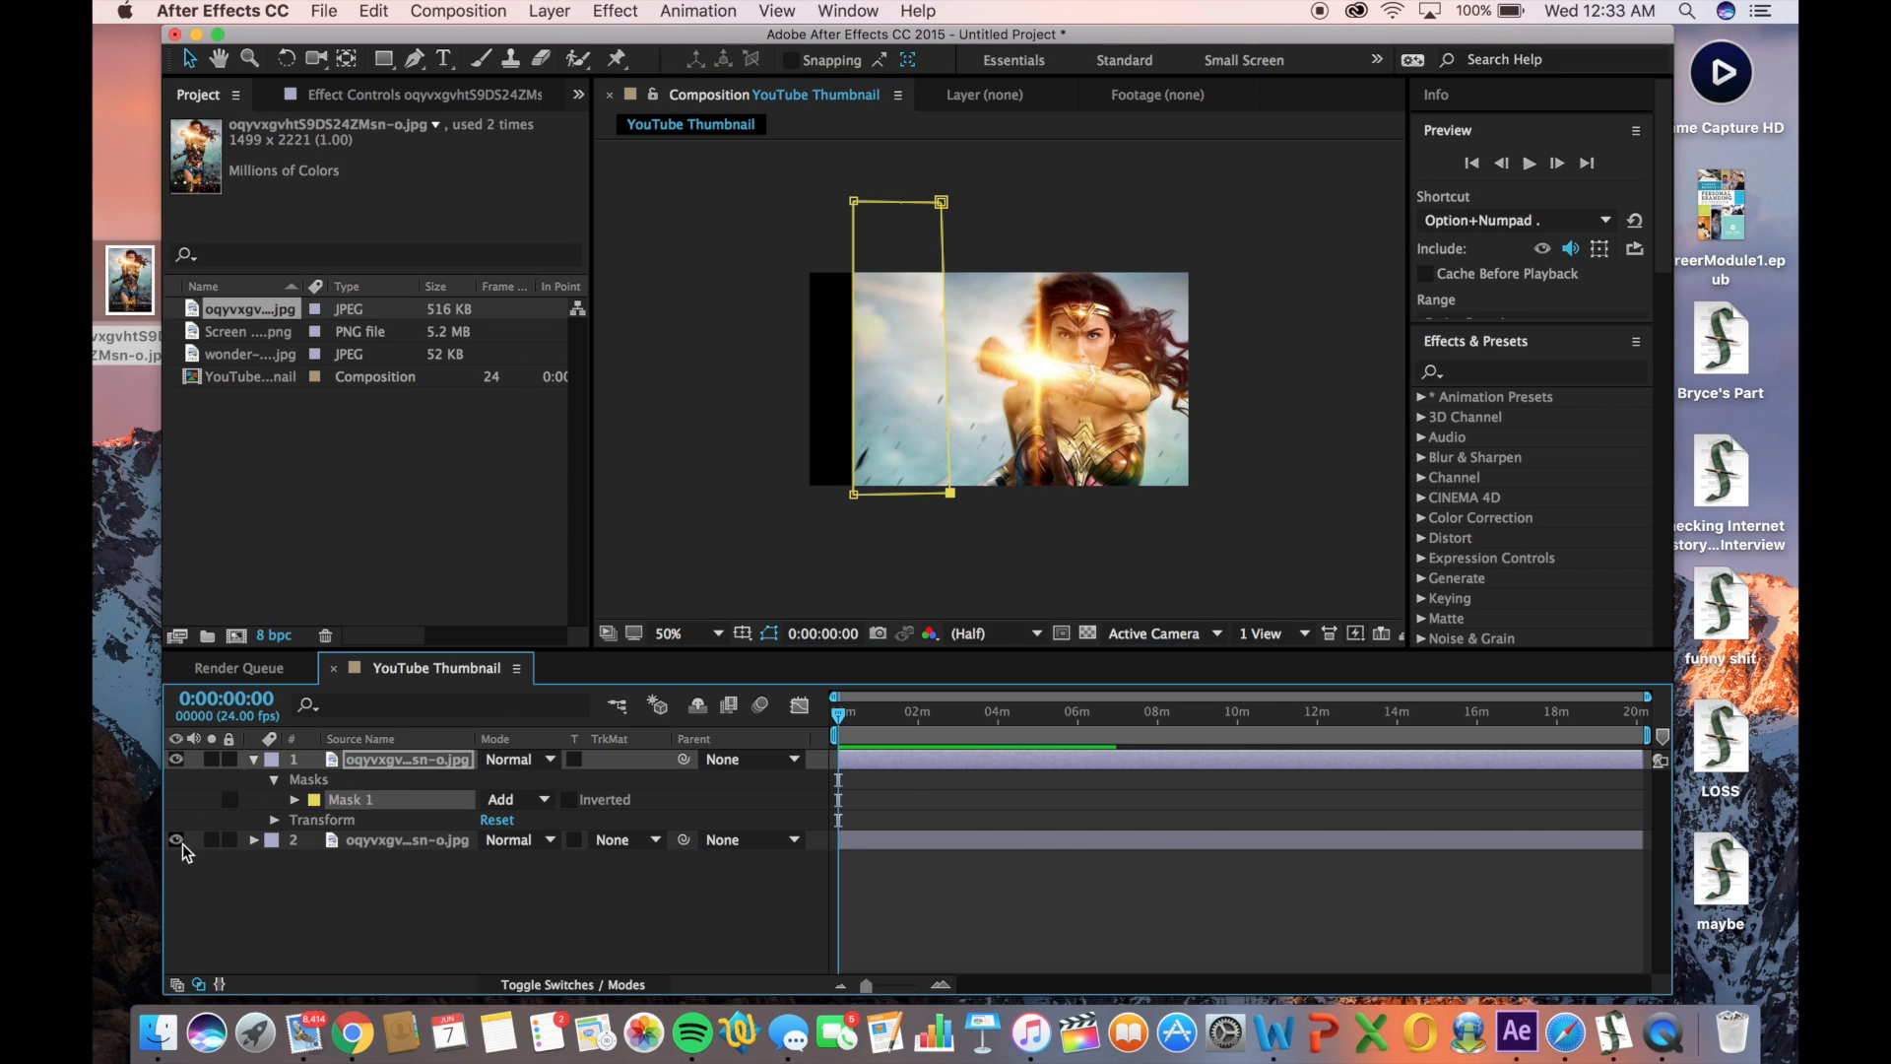
{"action": "left_click", "coordinate": [640, 589]}
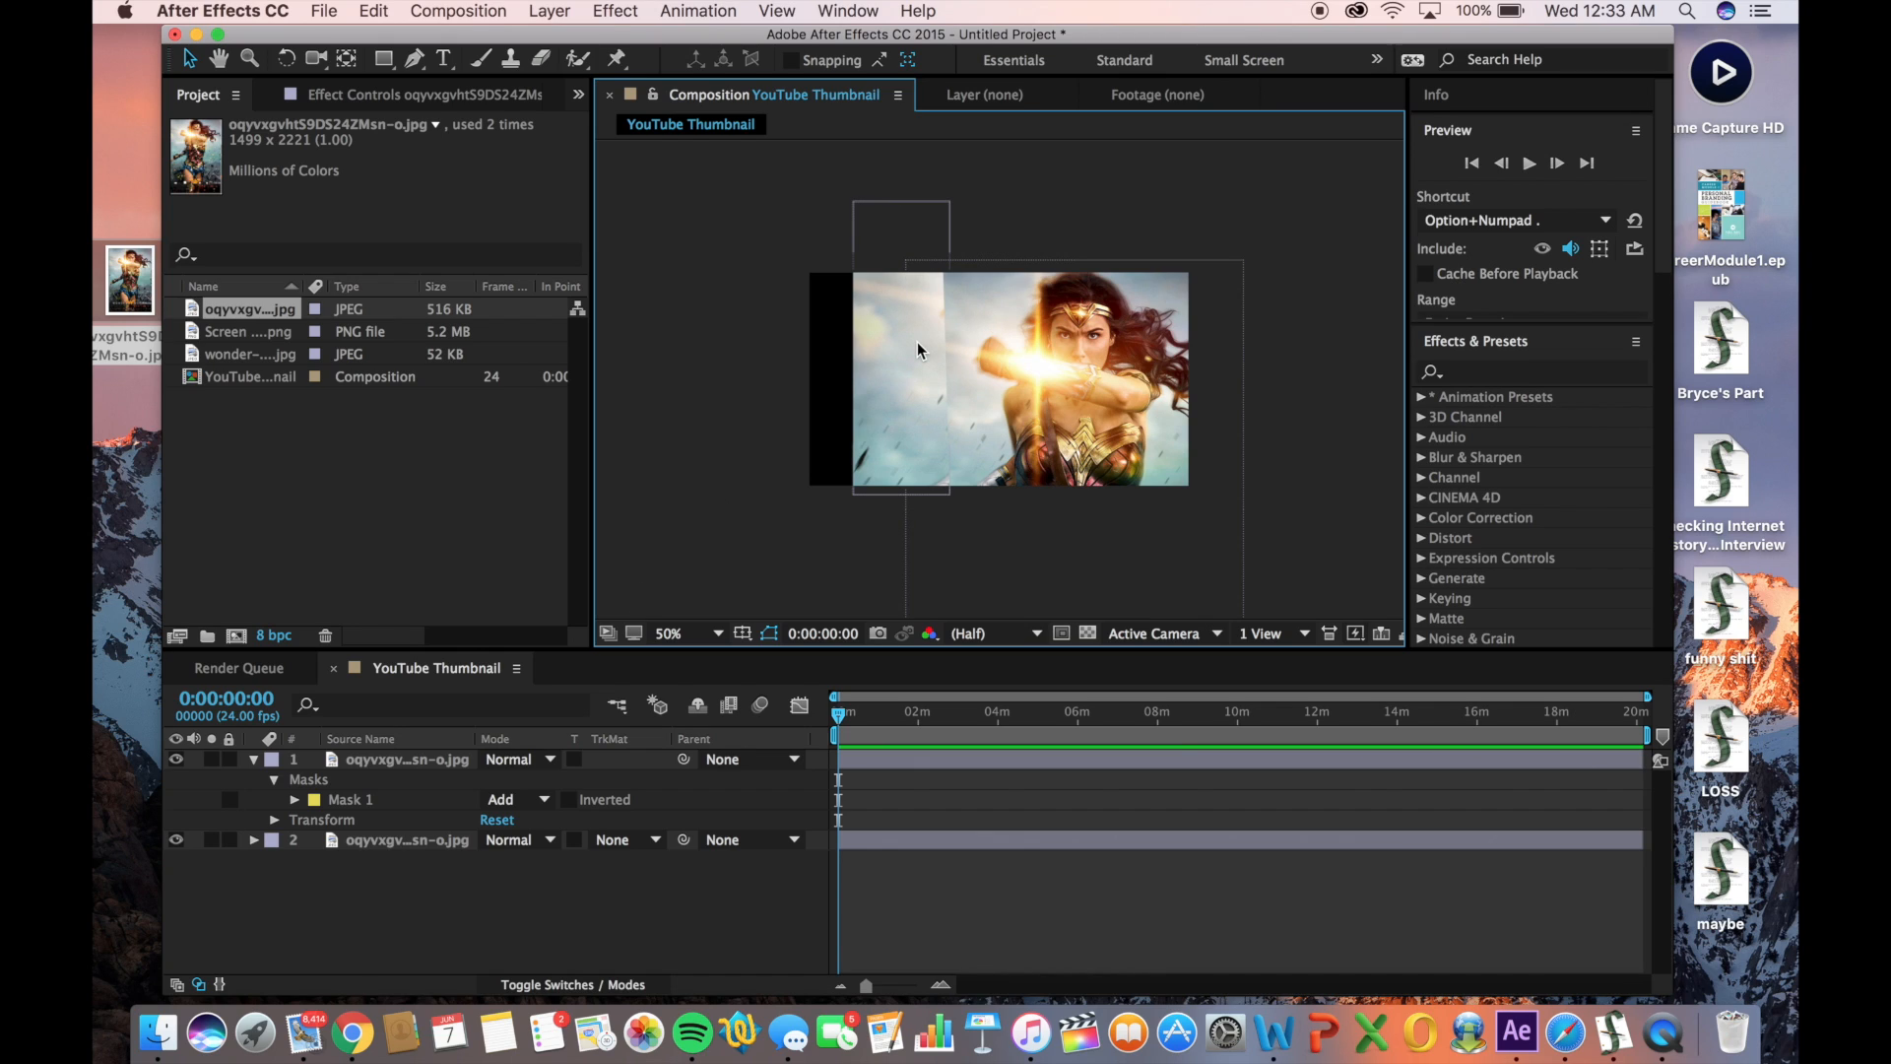
{"action": "key", "text": "period"}
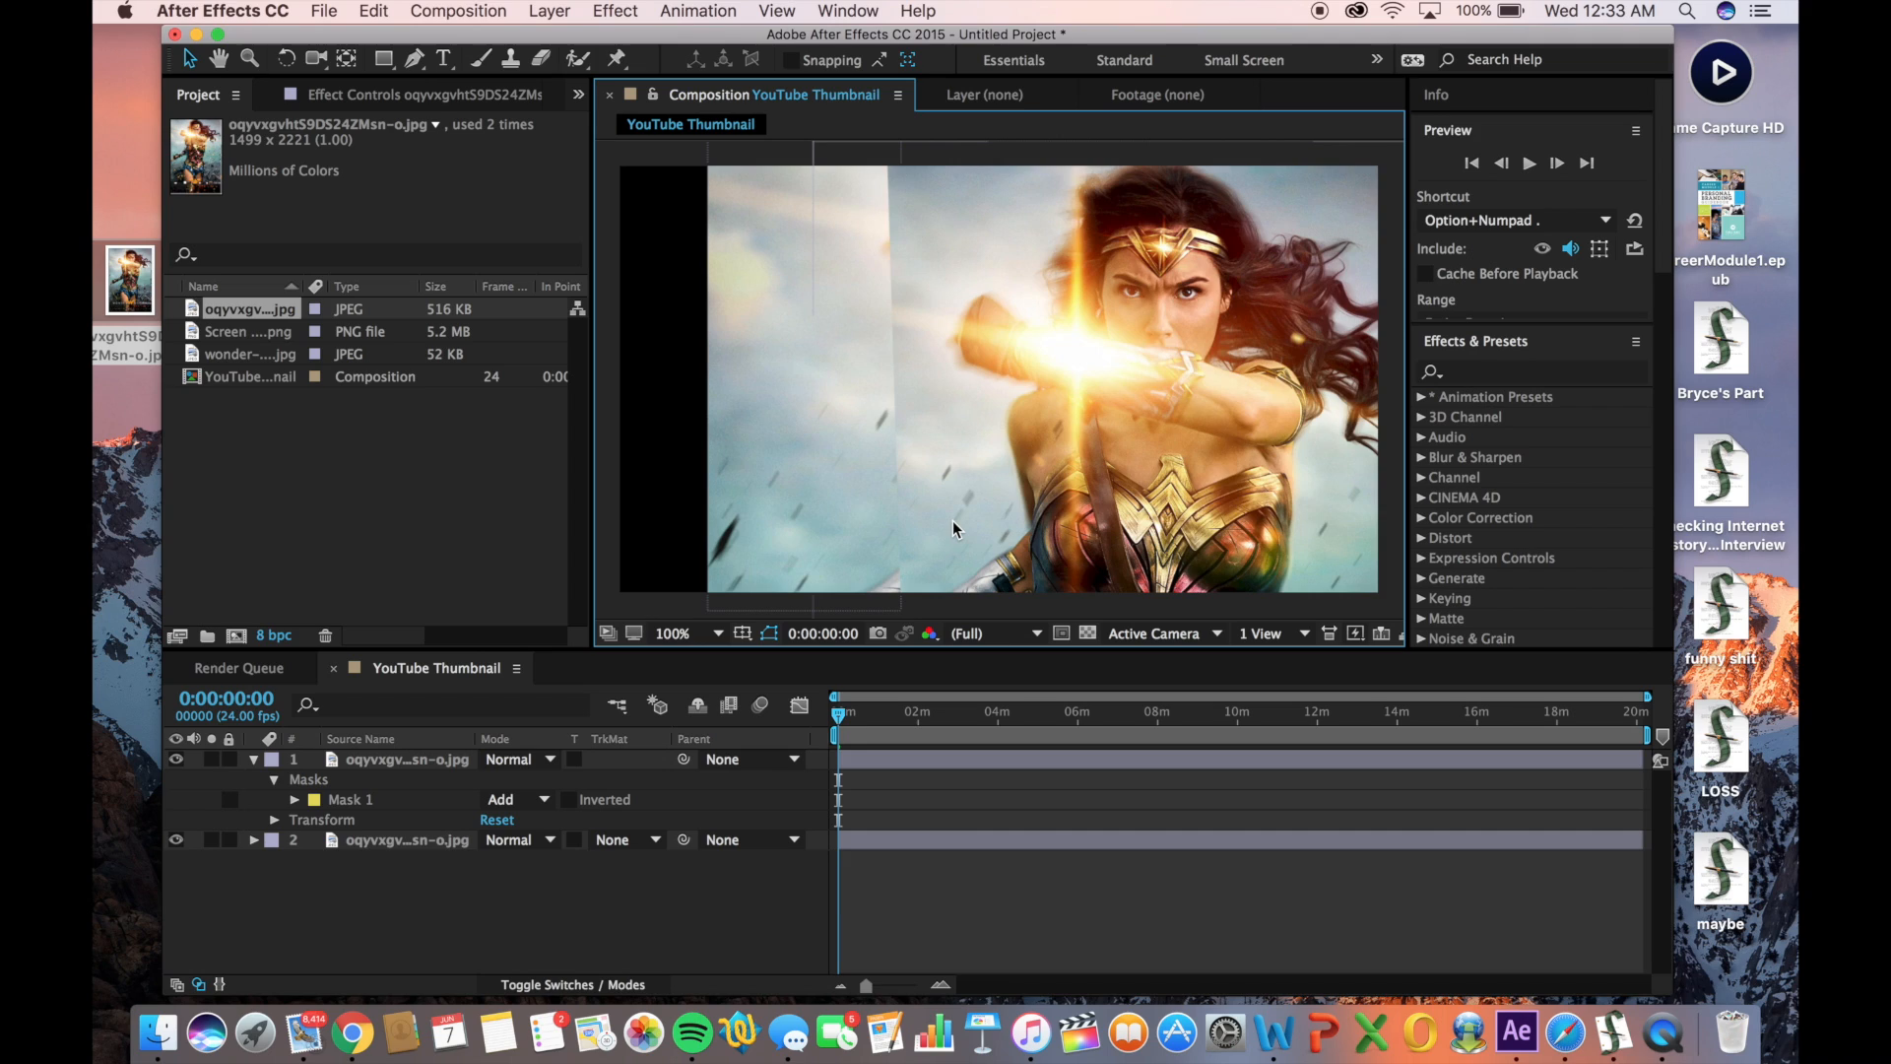
{"action": "key", "text": "comma"}
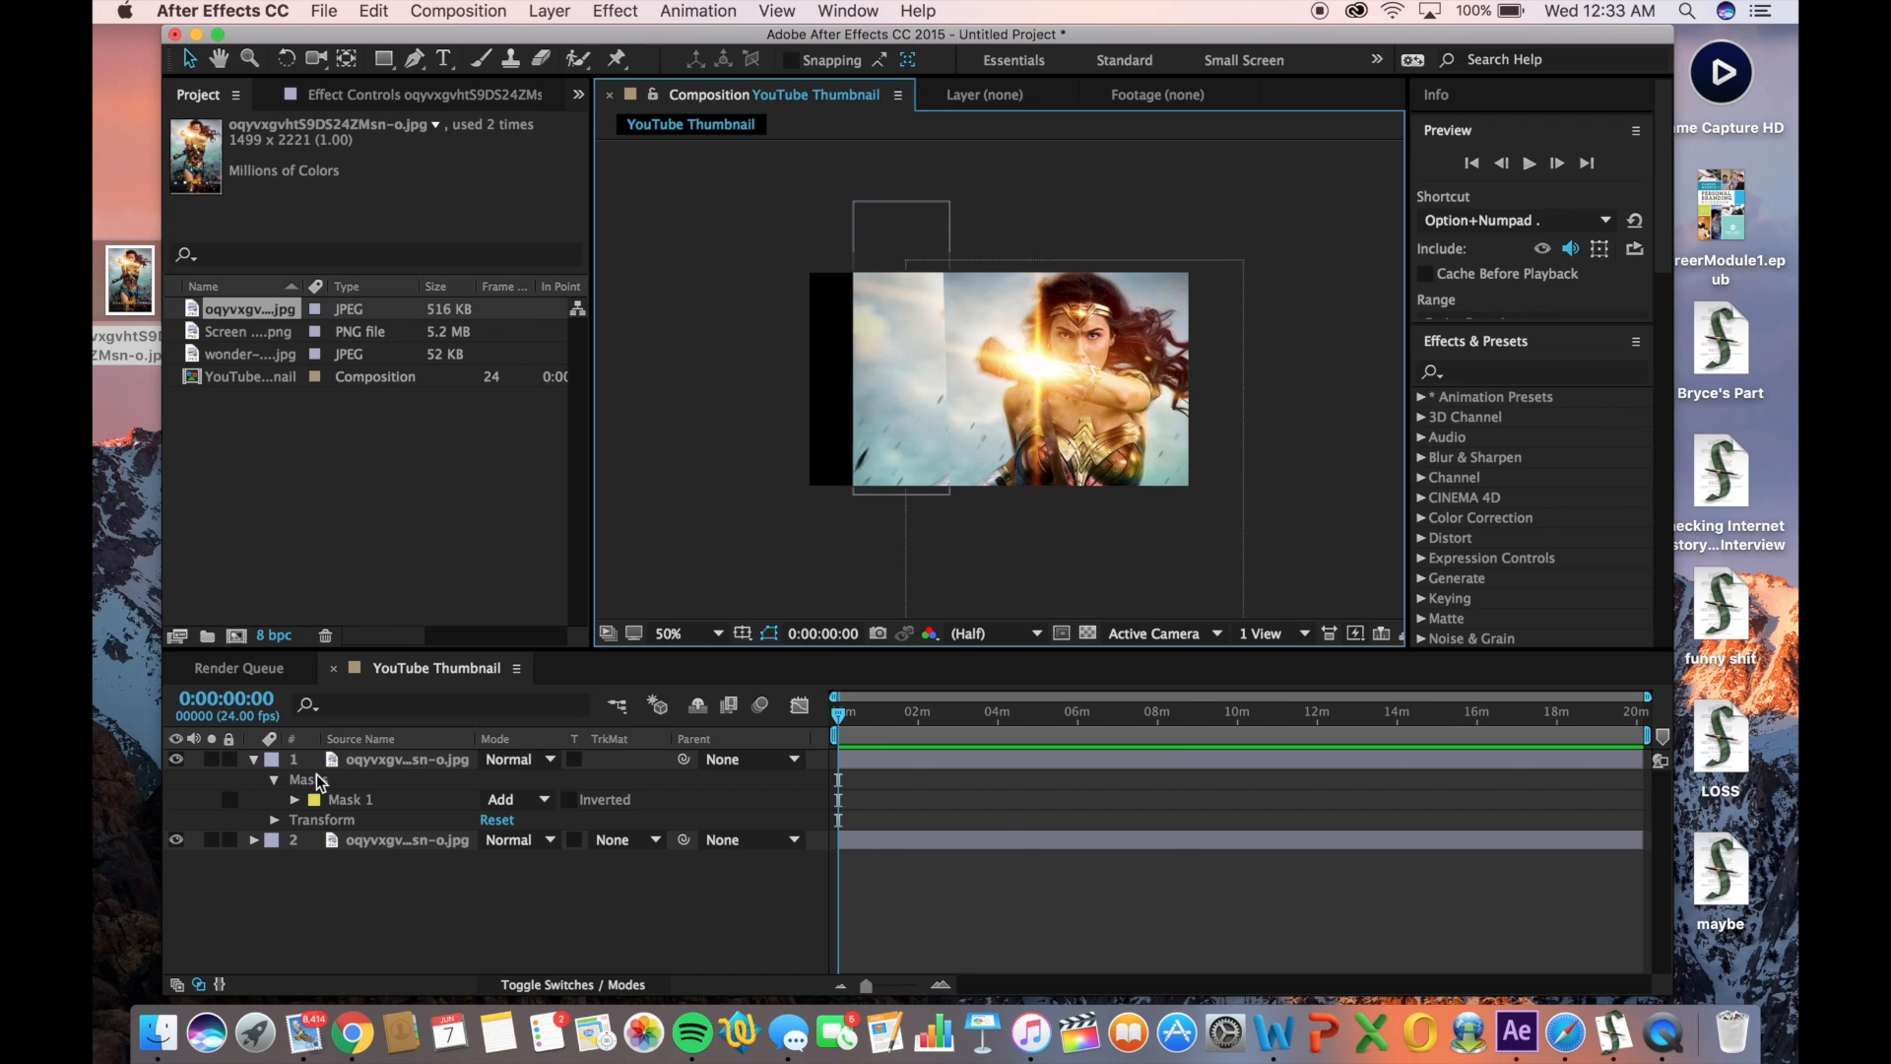
Duplicate the masked sky strip and shift the copy left to cover the remaining black gap
{"action": "left_click", "coordinate": [253, 759]}
{"action": "left_click", "coordinate": [408, 760]}
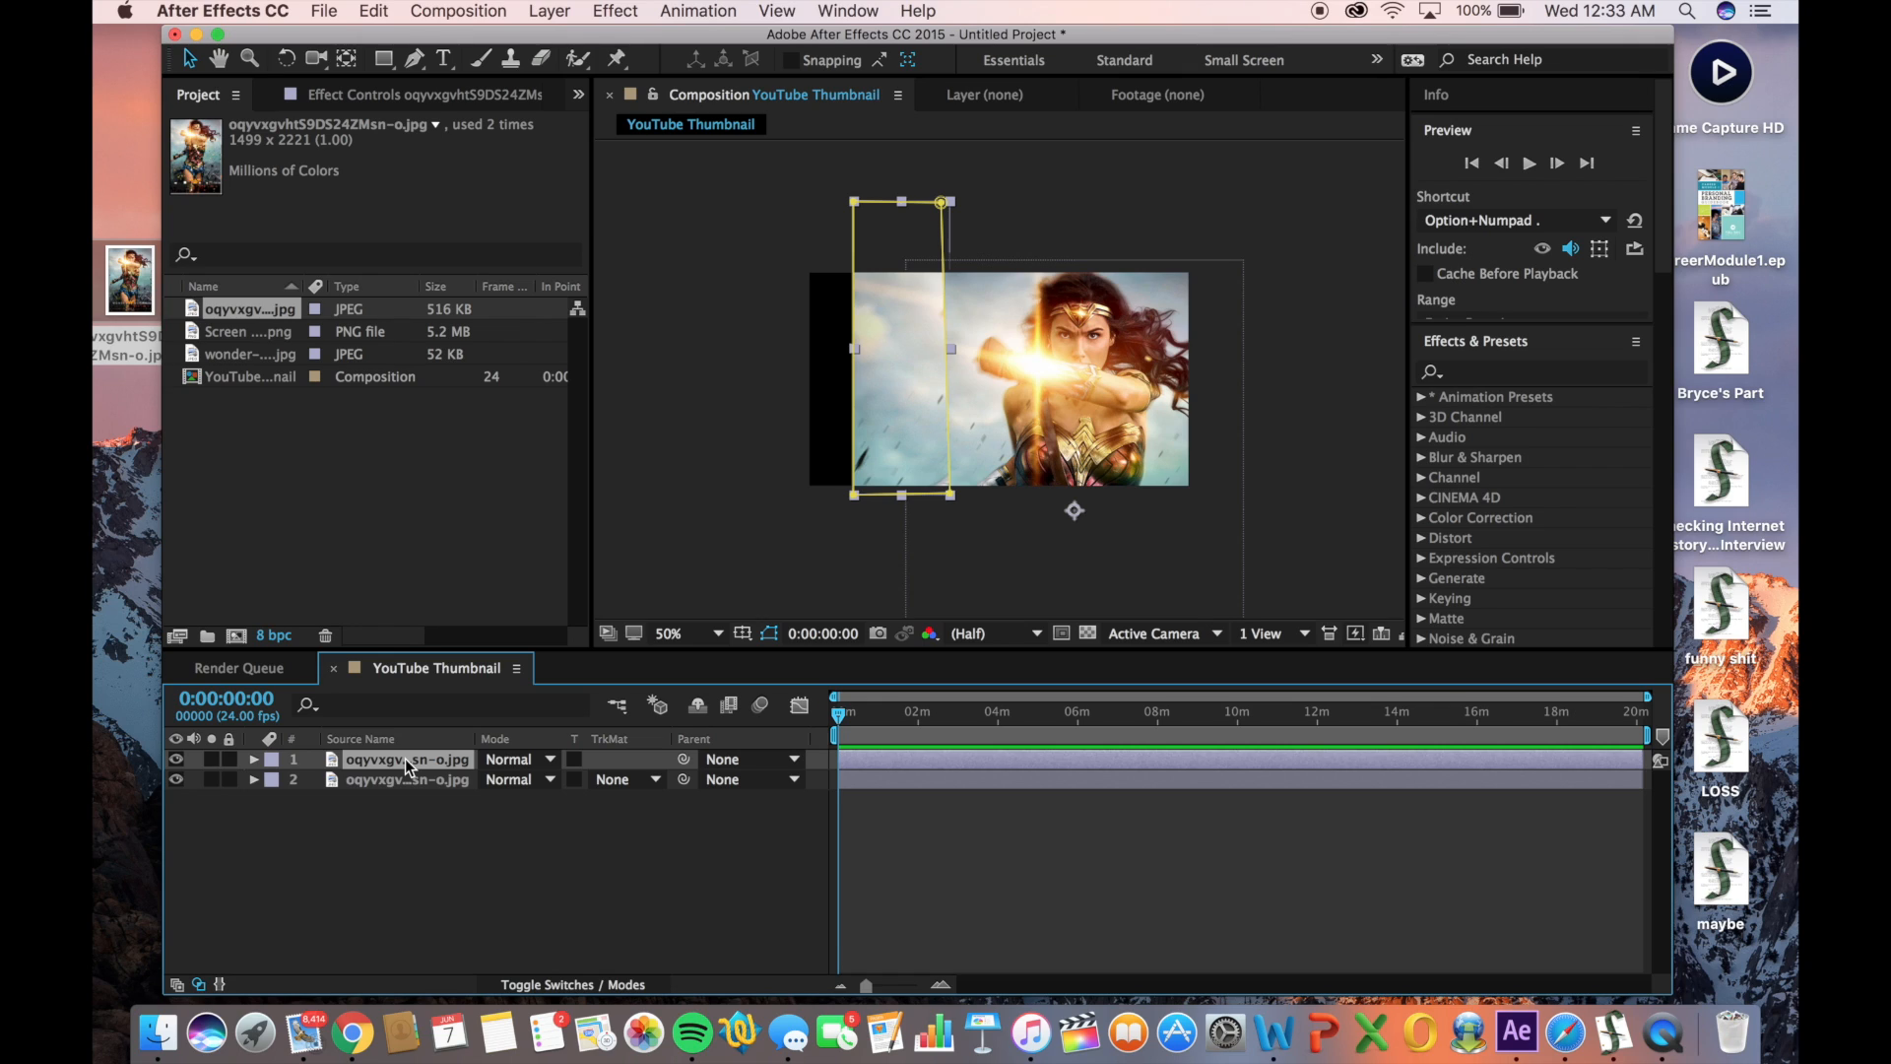
{"action": "key", "text": "super+d"}
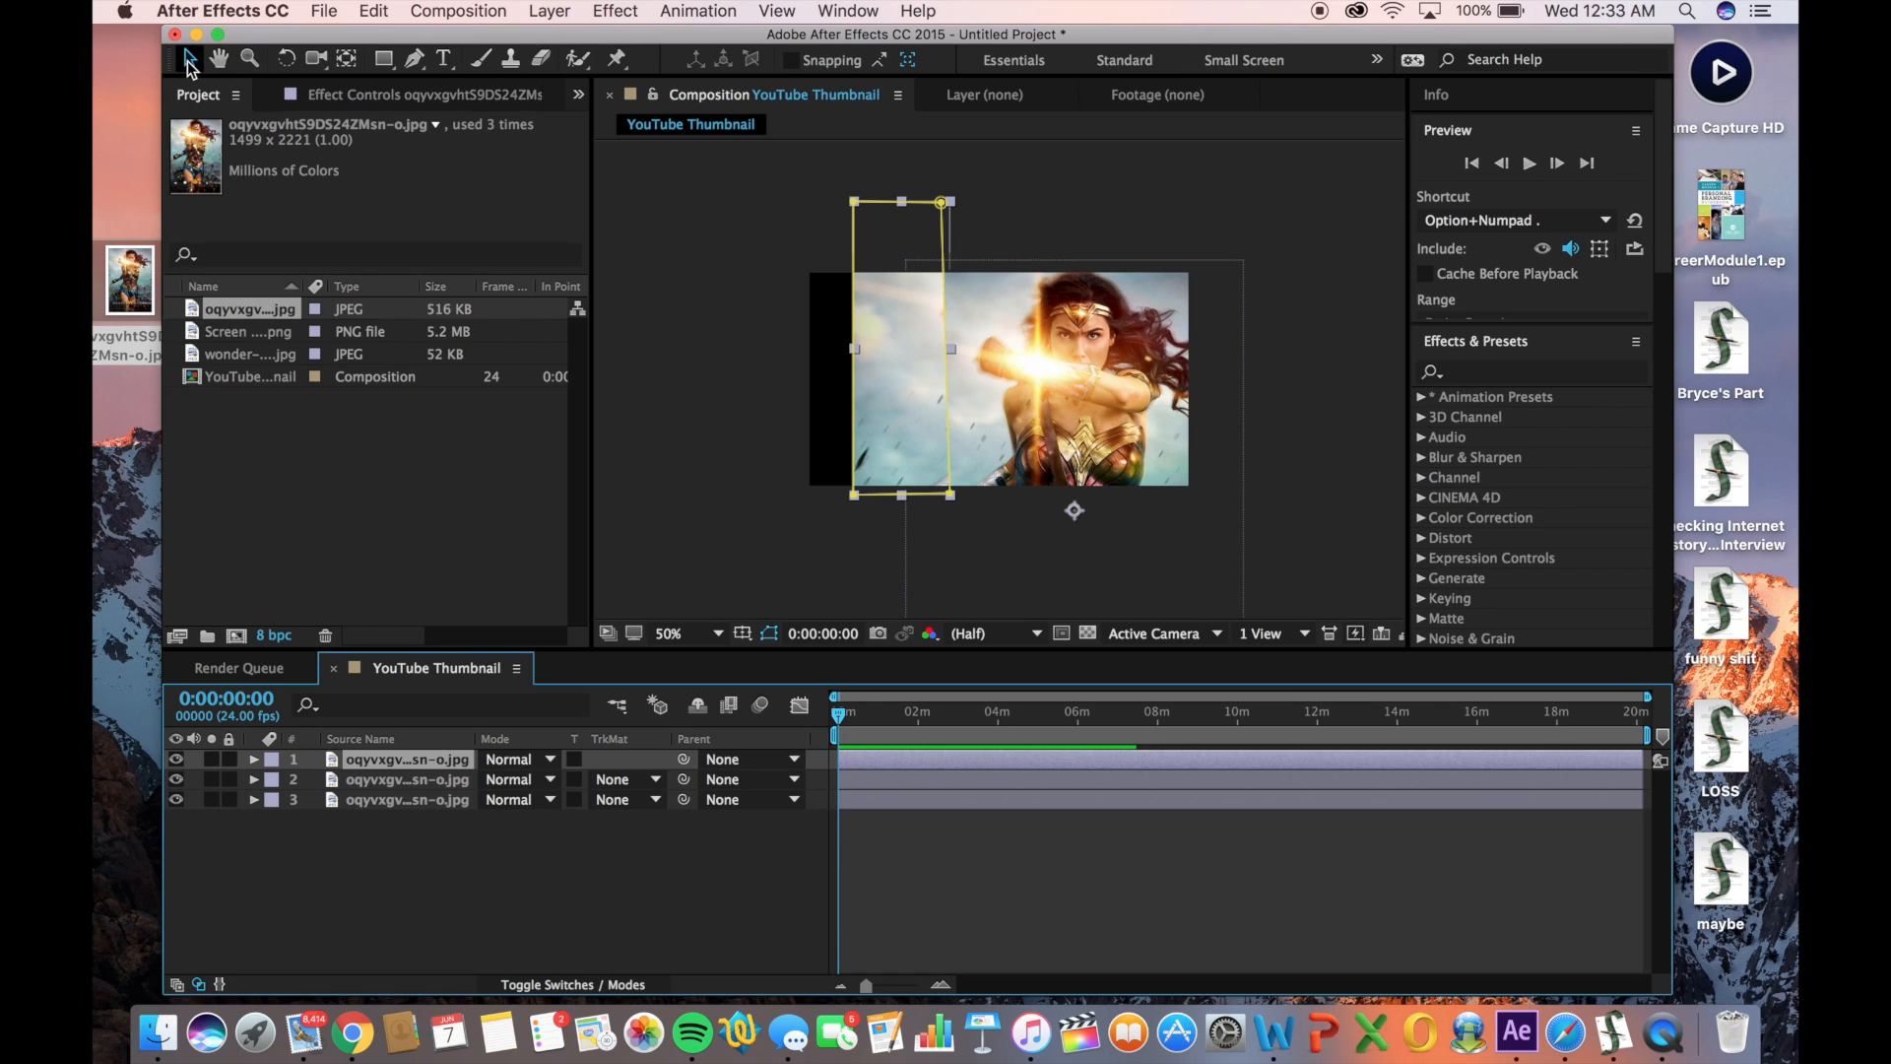
{"action": "left_click_drag", "start_coordinate": [902, 358], "coordinate": [867, 357]}
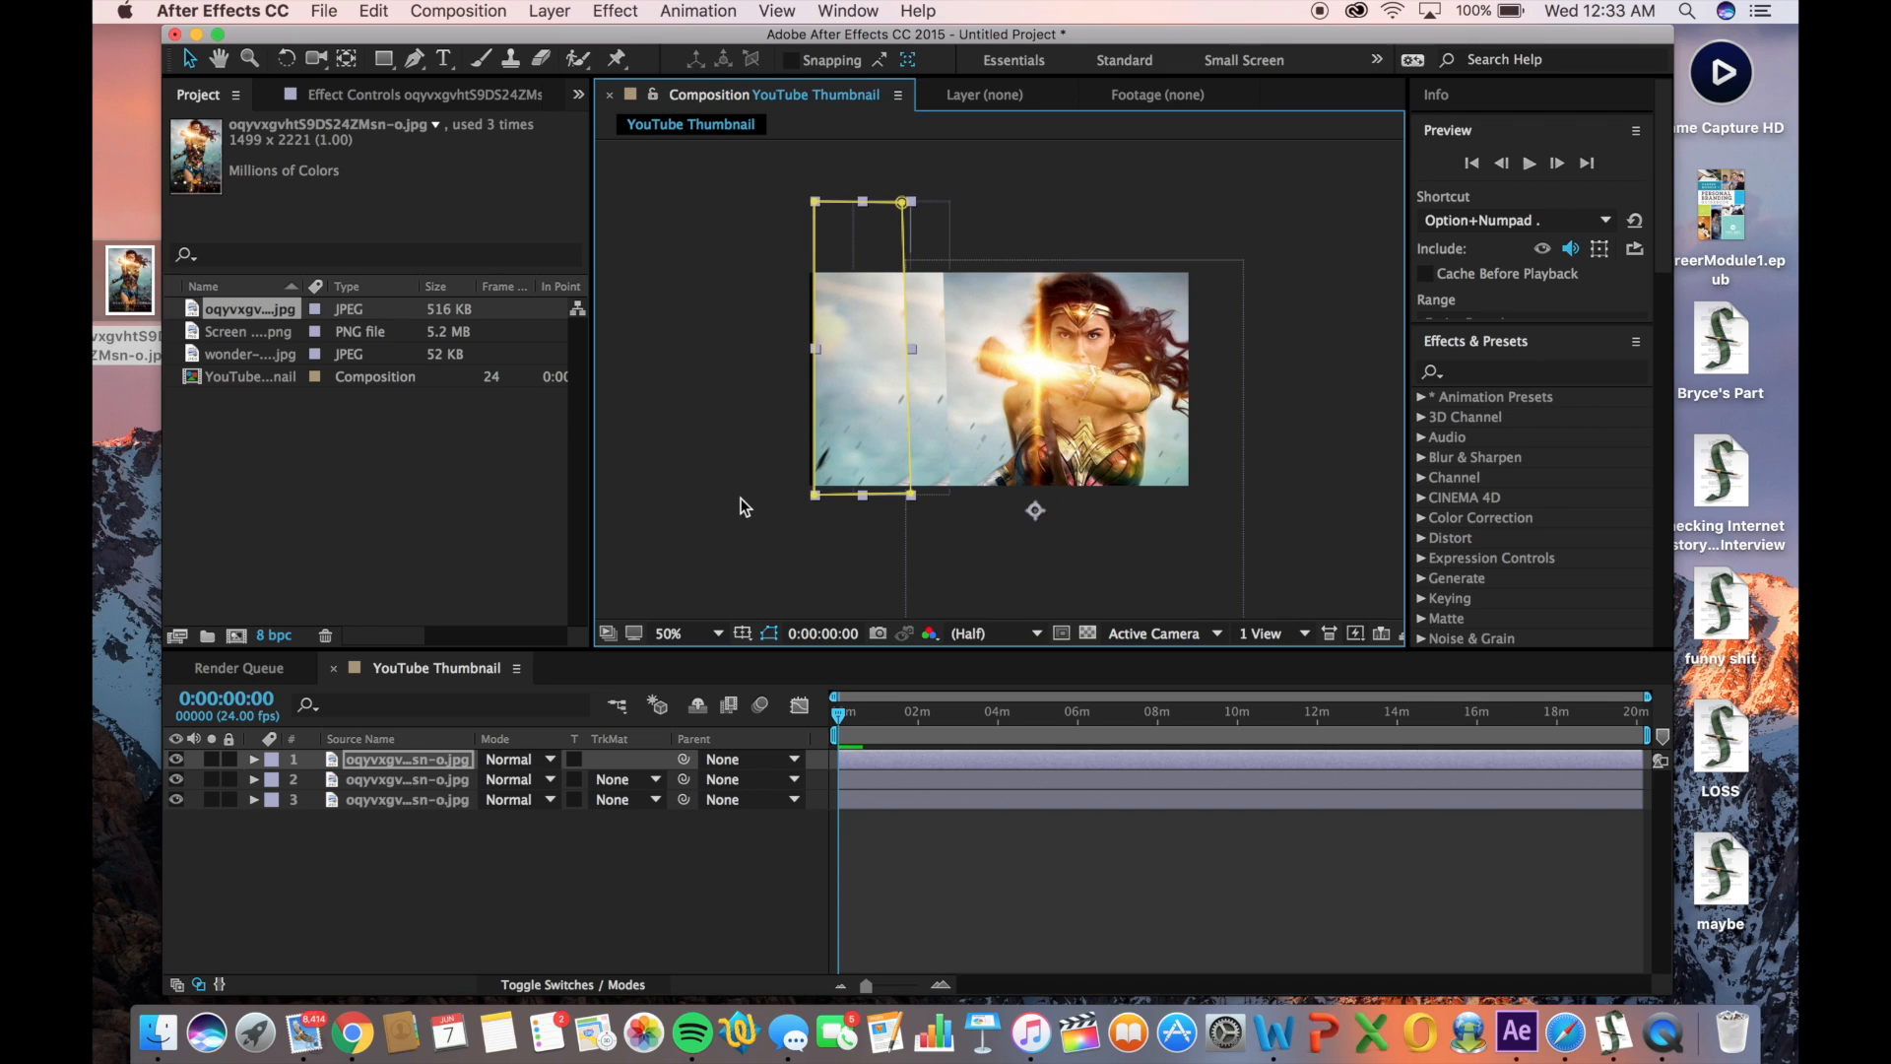
{"action": "left_click", "coordinate": [715, 495]}
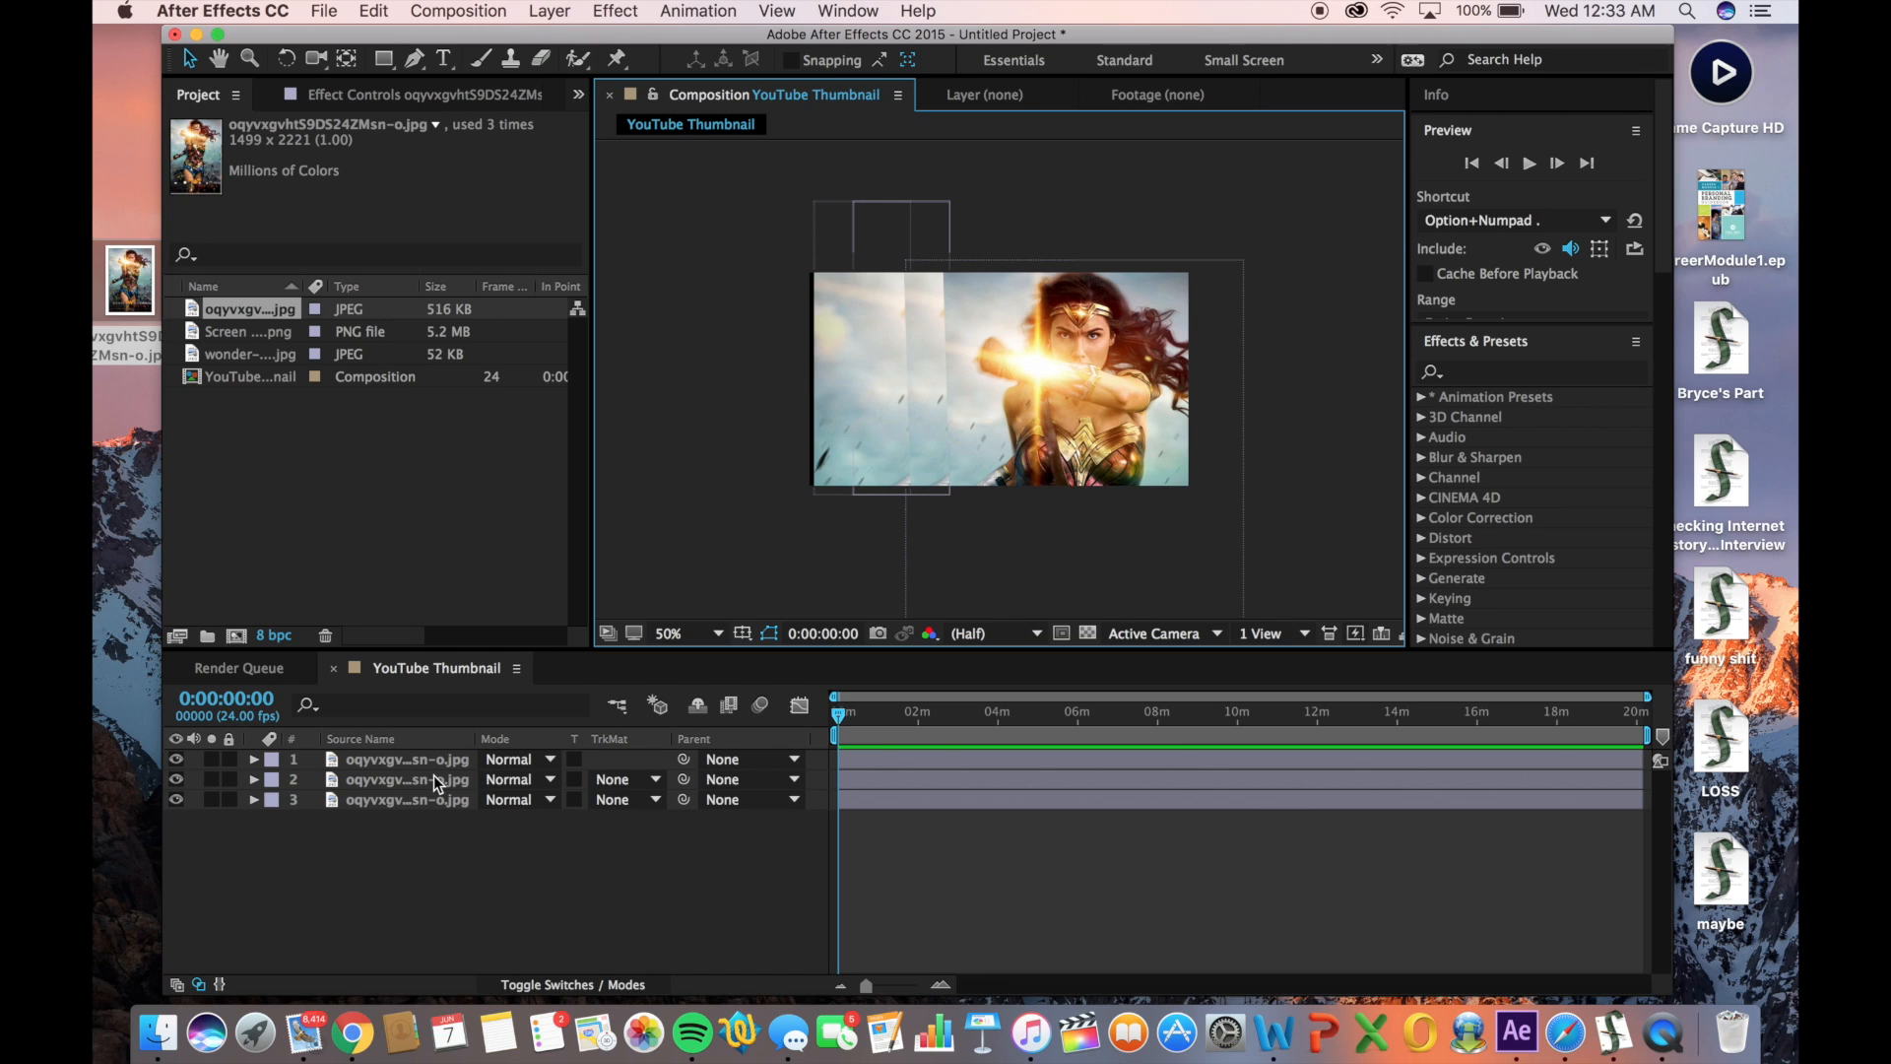
Set the mask feather of the first sky strip, on layer 2, to 63 pixels to soften its seam with the poster
{"action": "key", "text": "."}
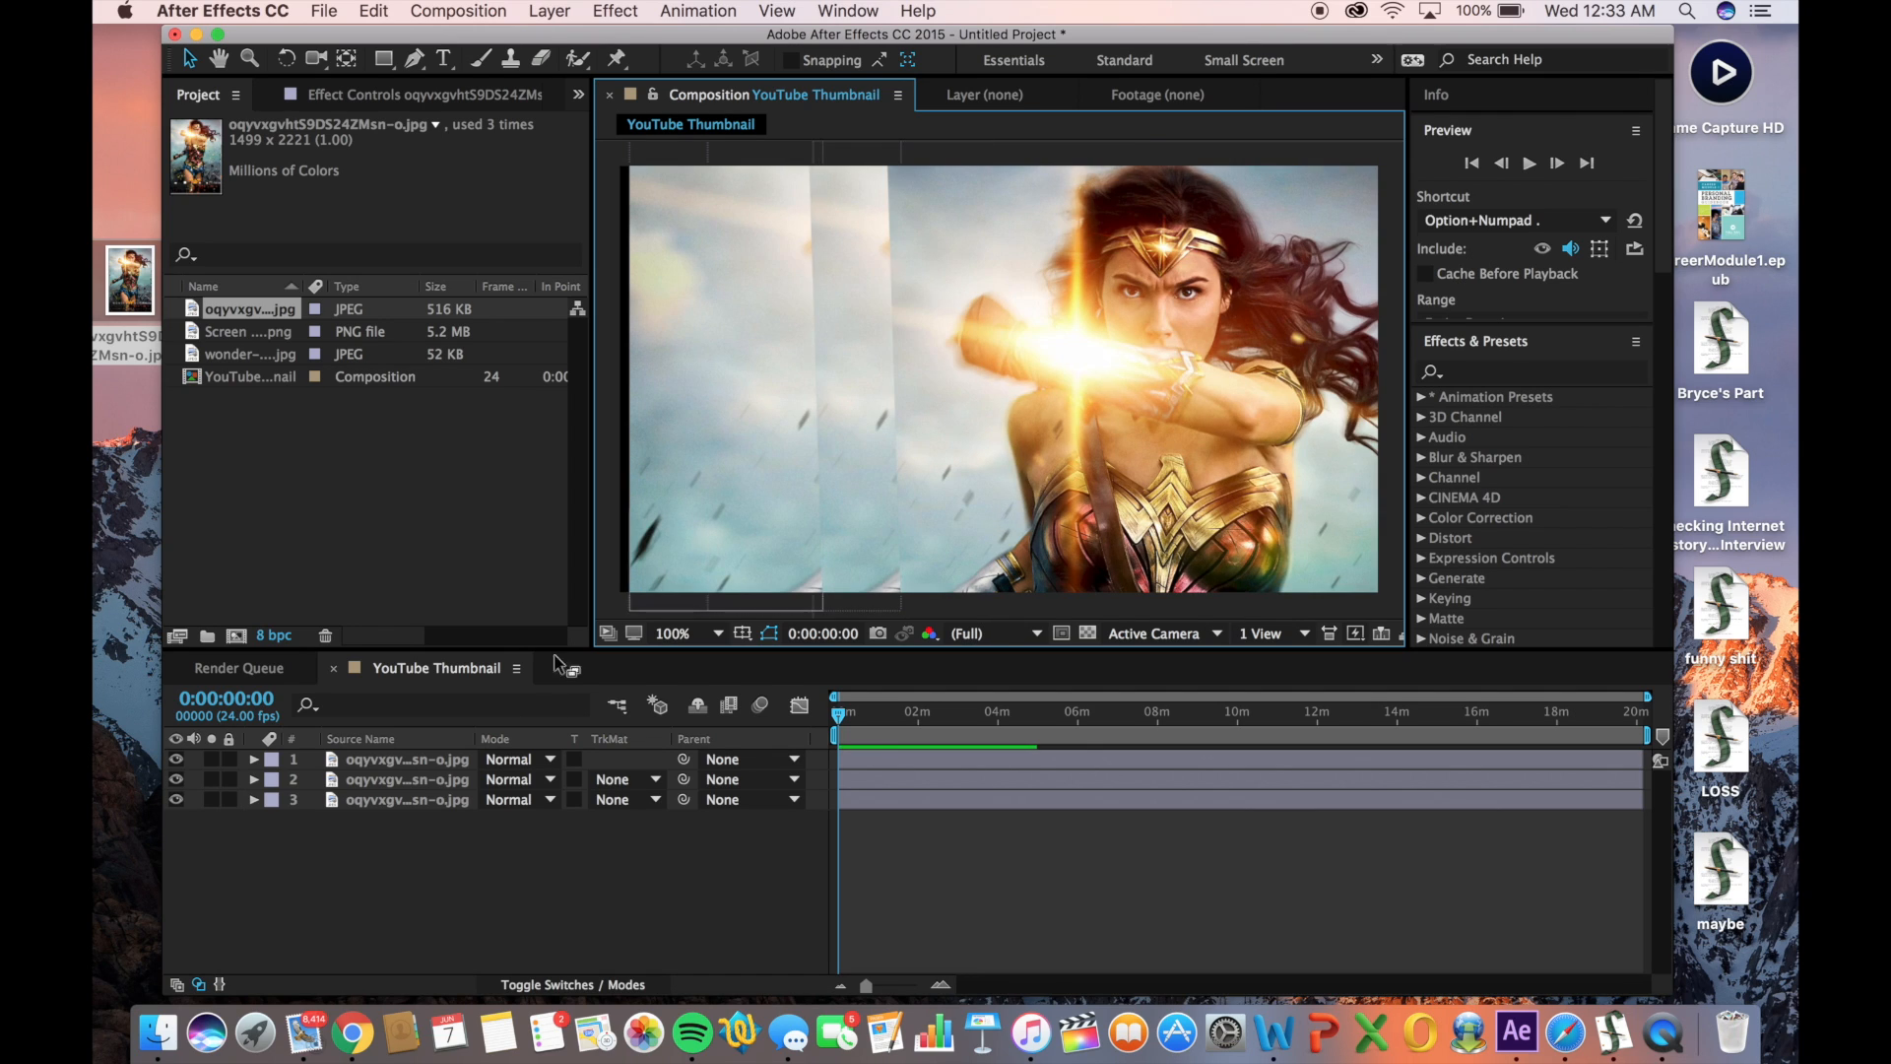
{"action": "left_click", "coordinate": [405, 778]}
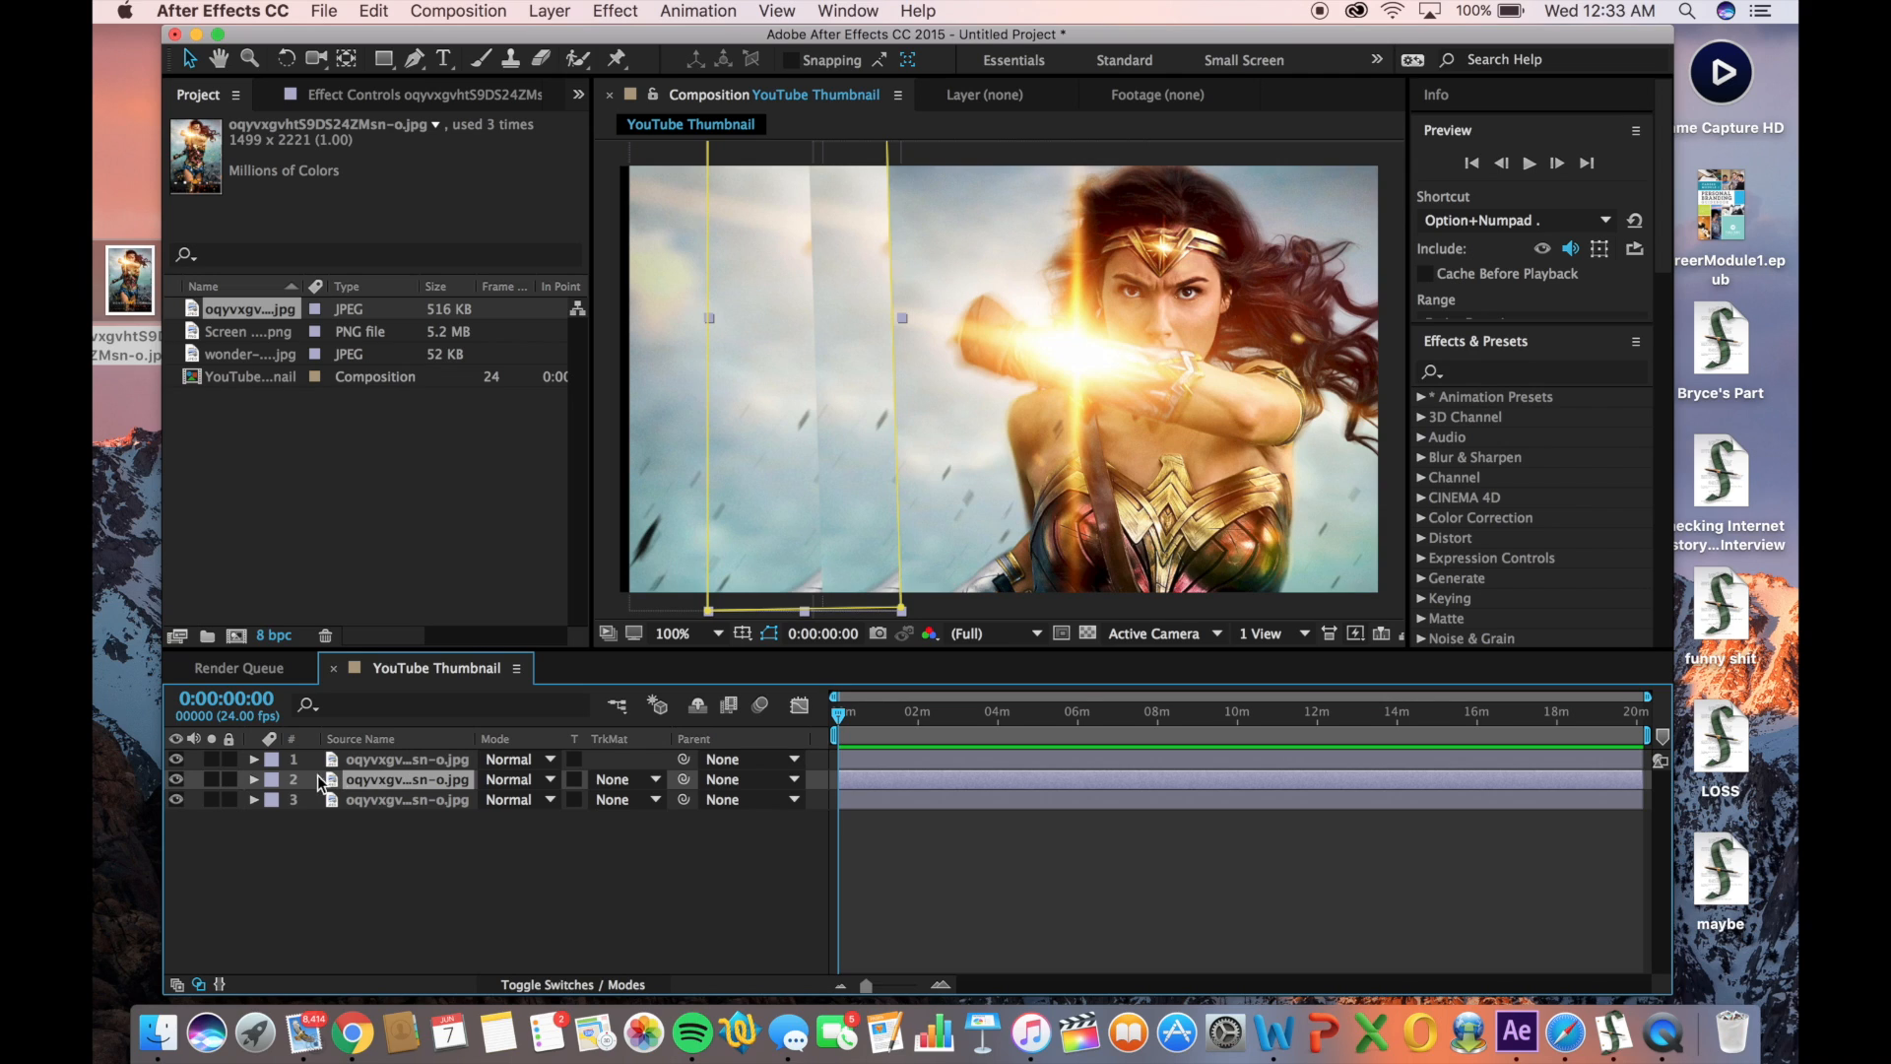
{"action": "left_click", "coordinate": [254, 779]}
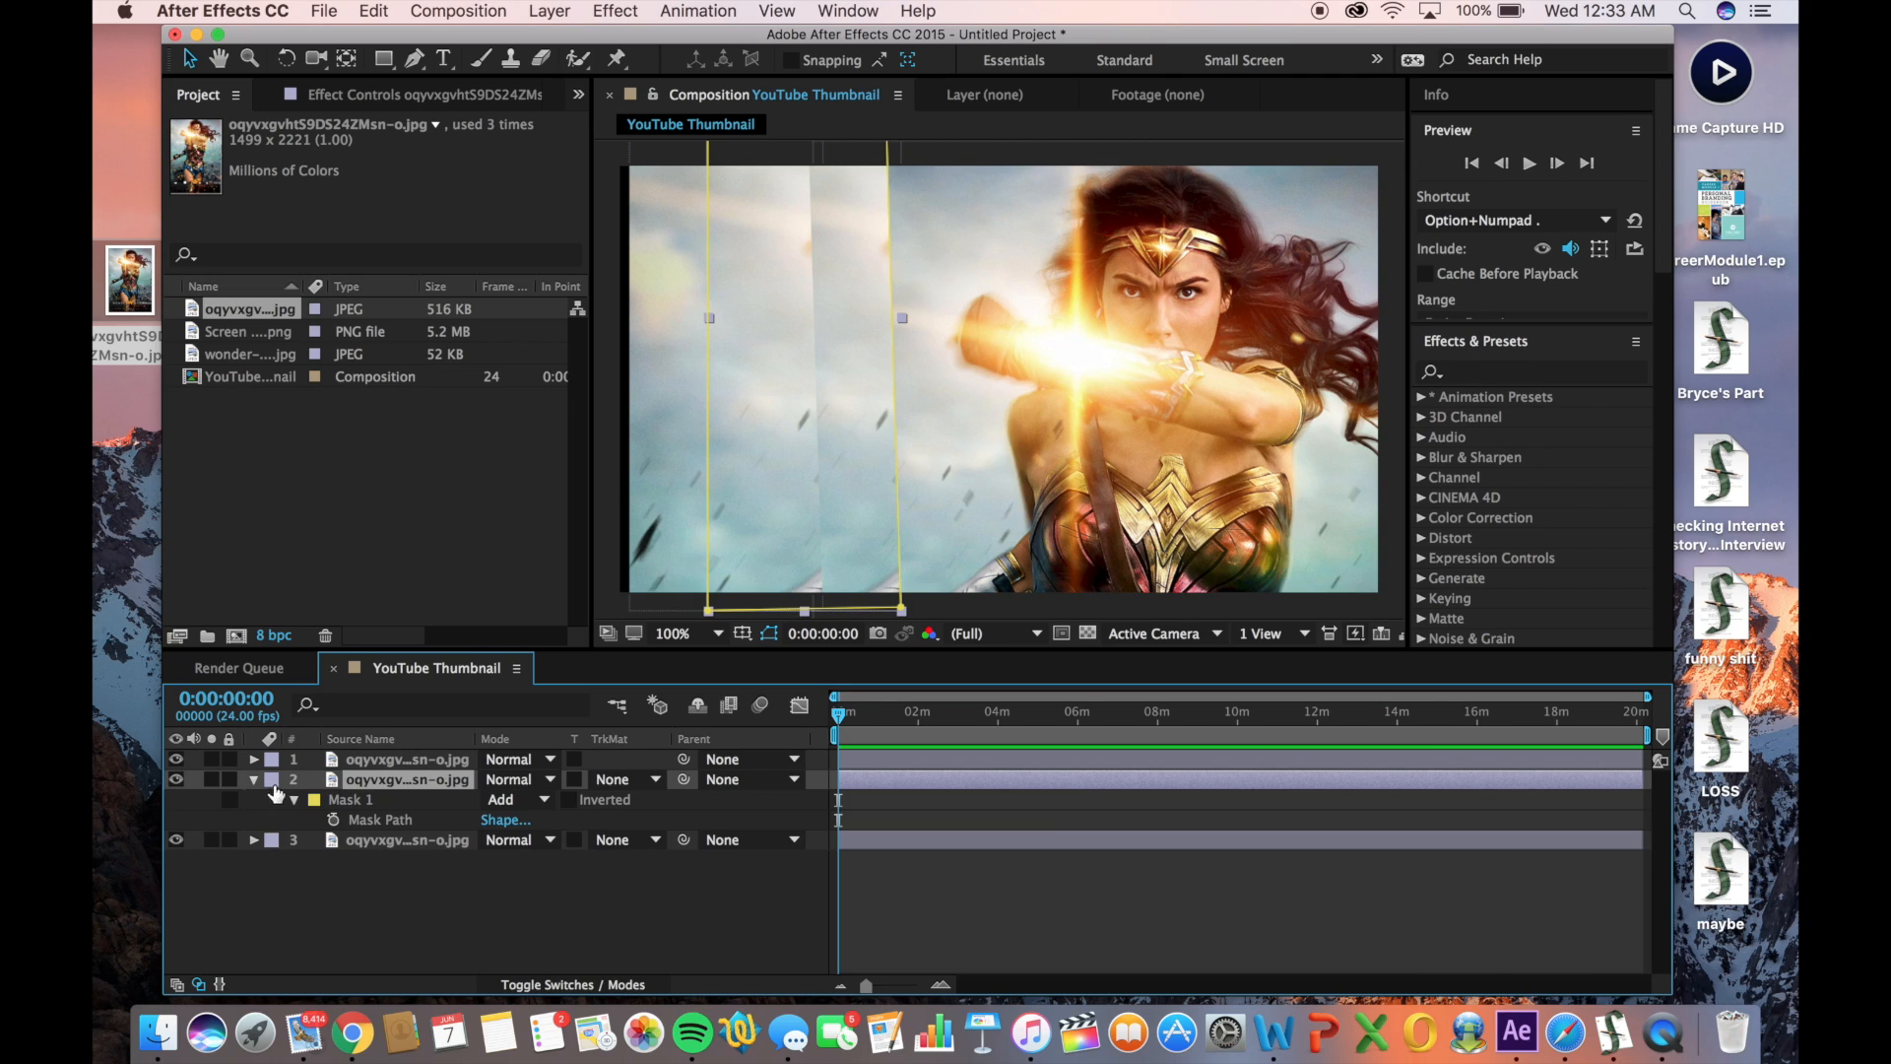
{"action": "left_click", "coordinate": [293, 800]}
{"action": "left_click", "coordinate": [292, 800]}
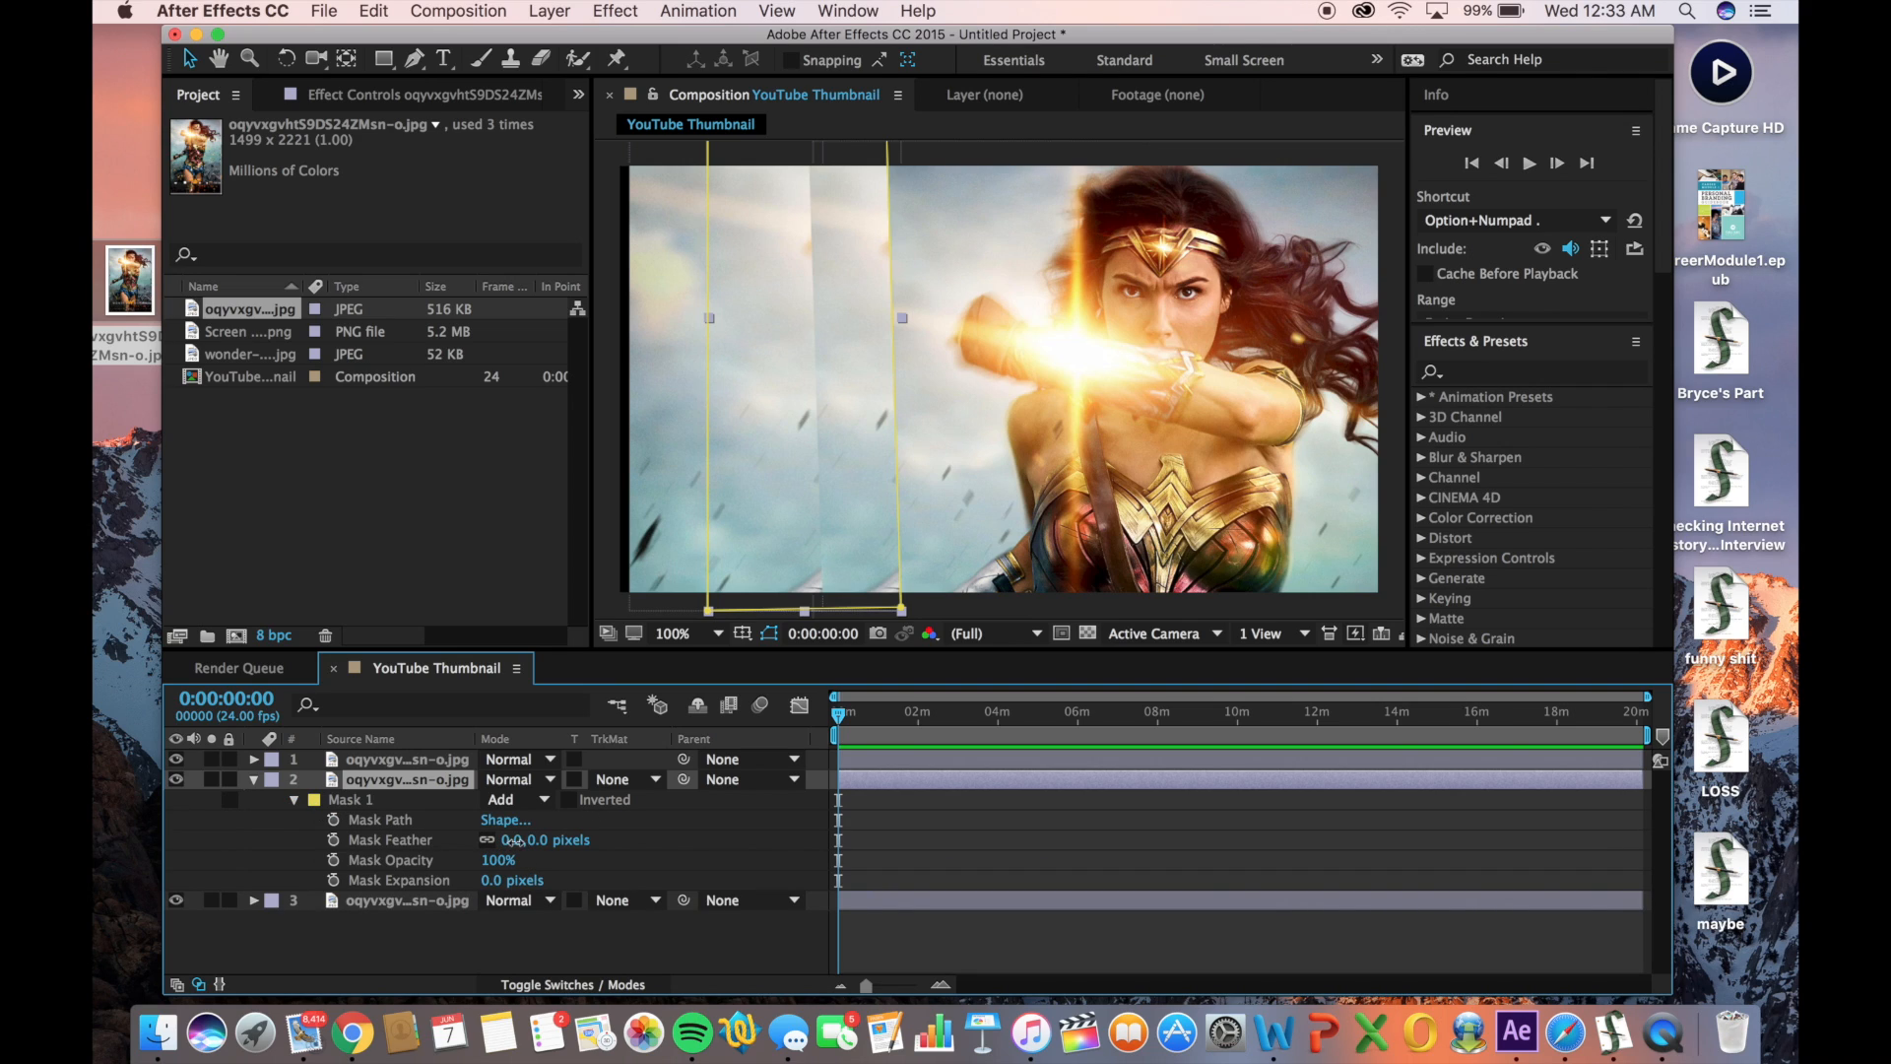
{"action": "left_click_drag", "start_coordinate": [512, 840], "coordinate": [588, 840]}
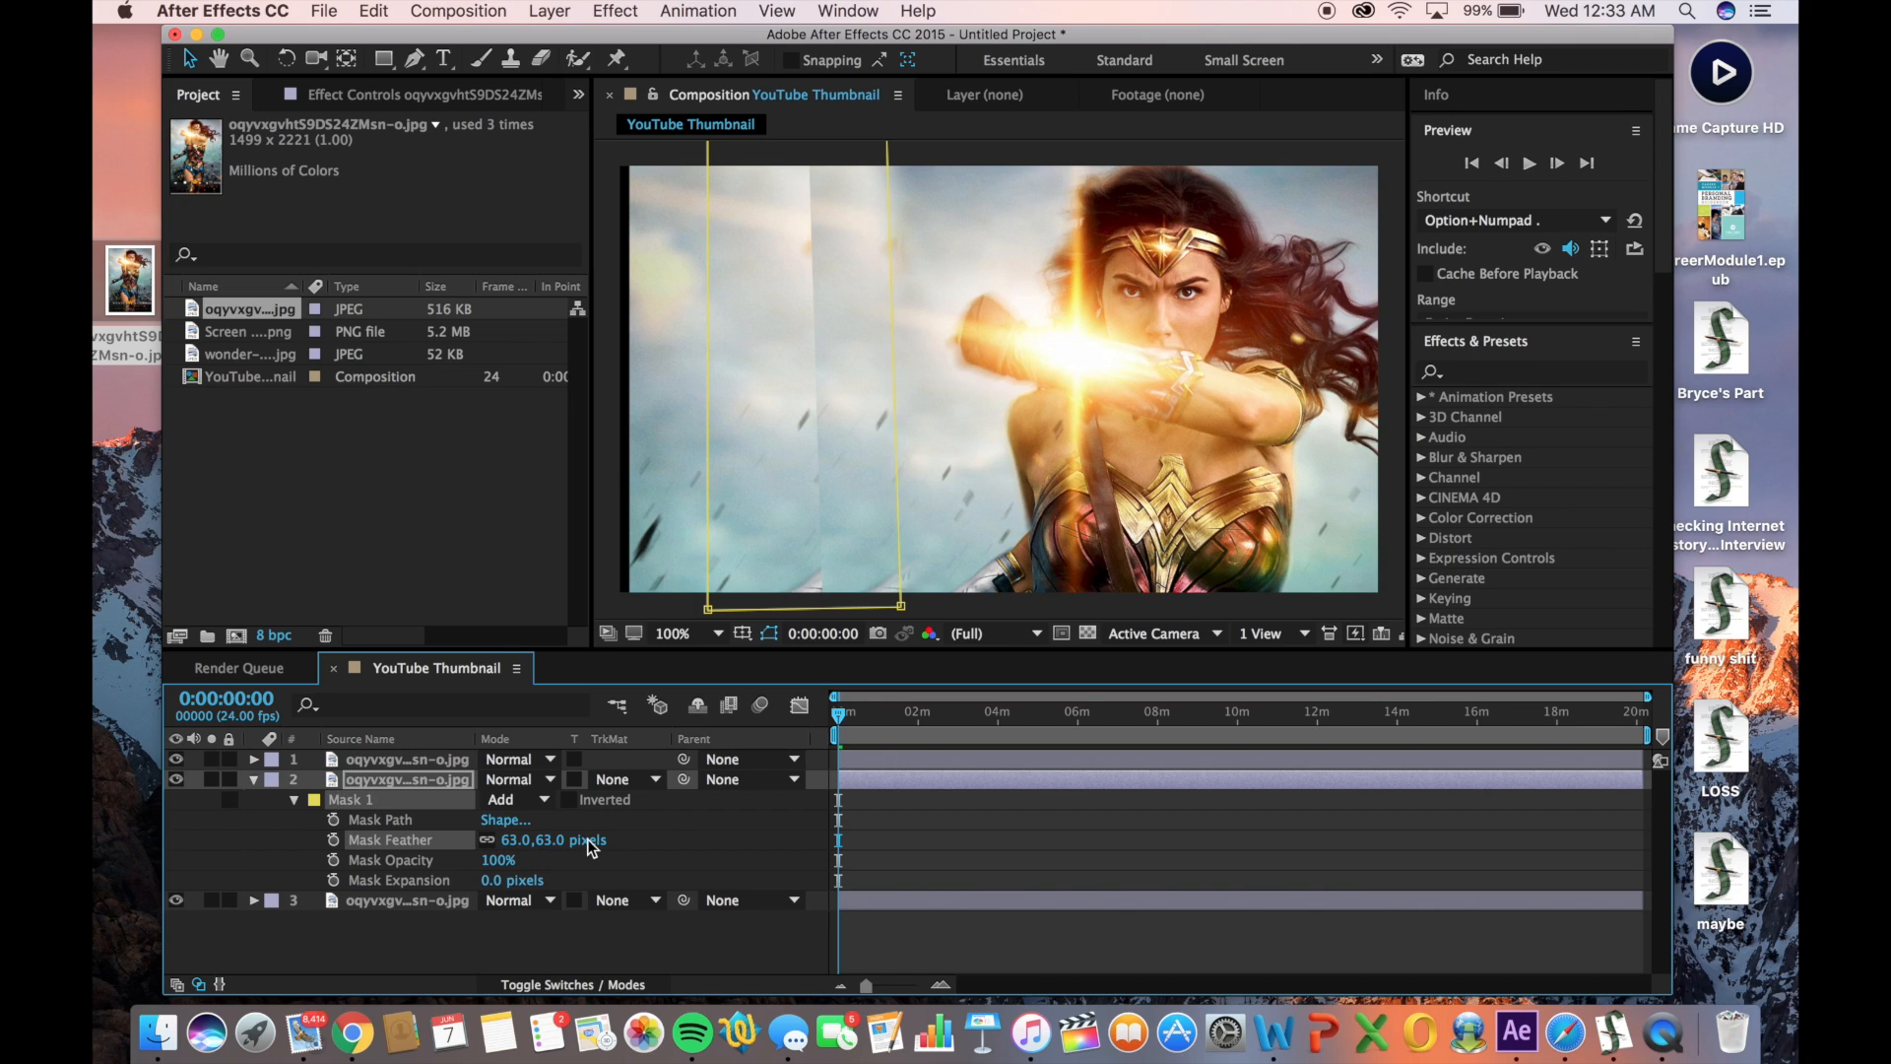
{"action": "double_click", "coordinate": [672, 146]}
{"action": "left_click", "coordinate": [739, 98]}
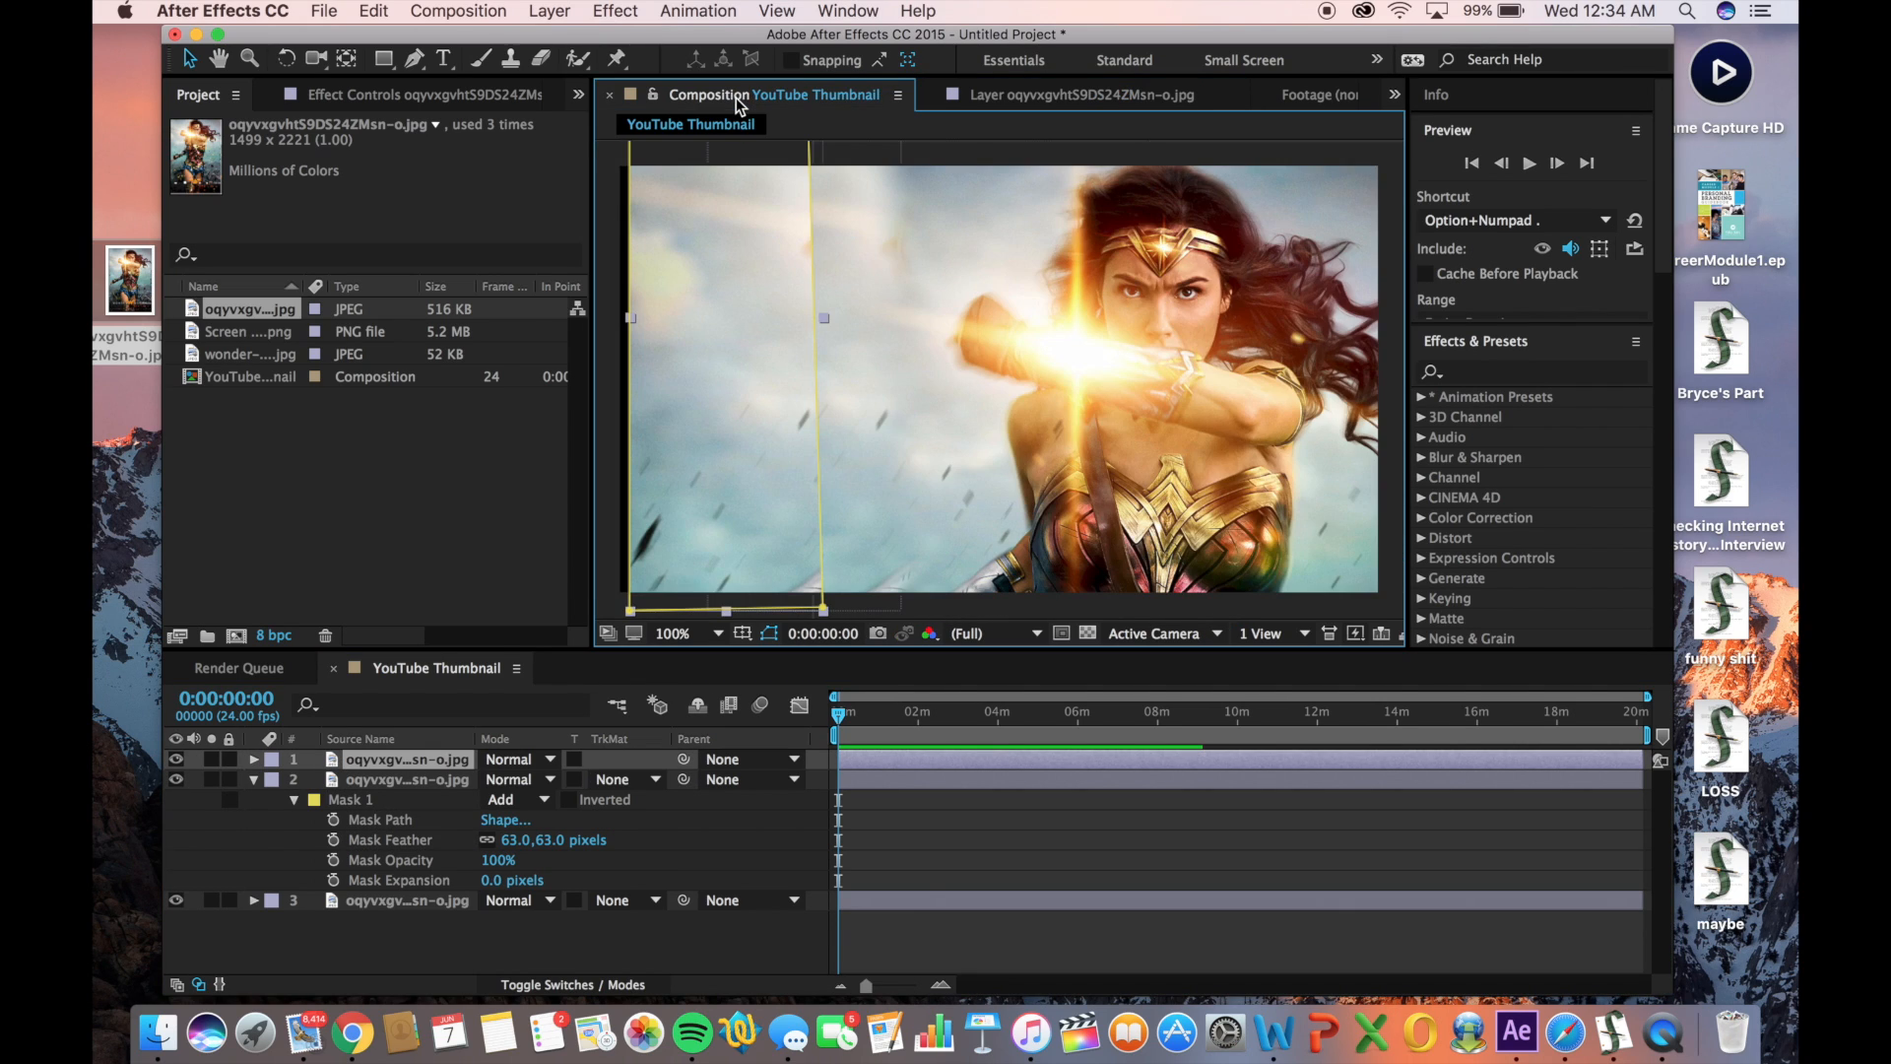
{"action": "left_click", "coordinate": [1018, 150]}
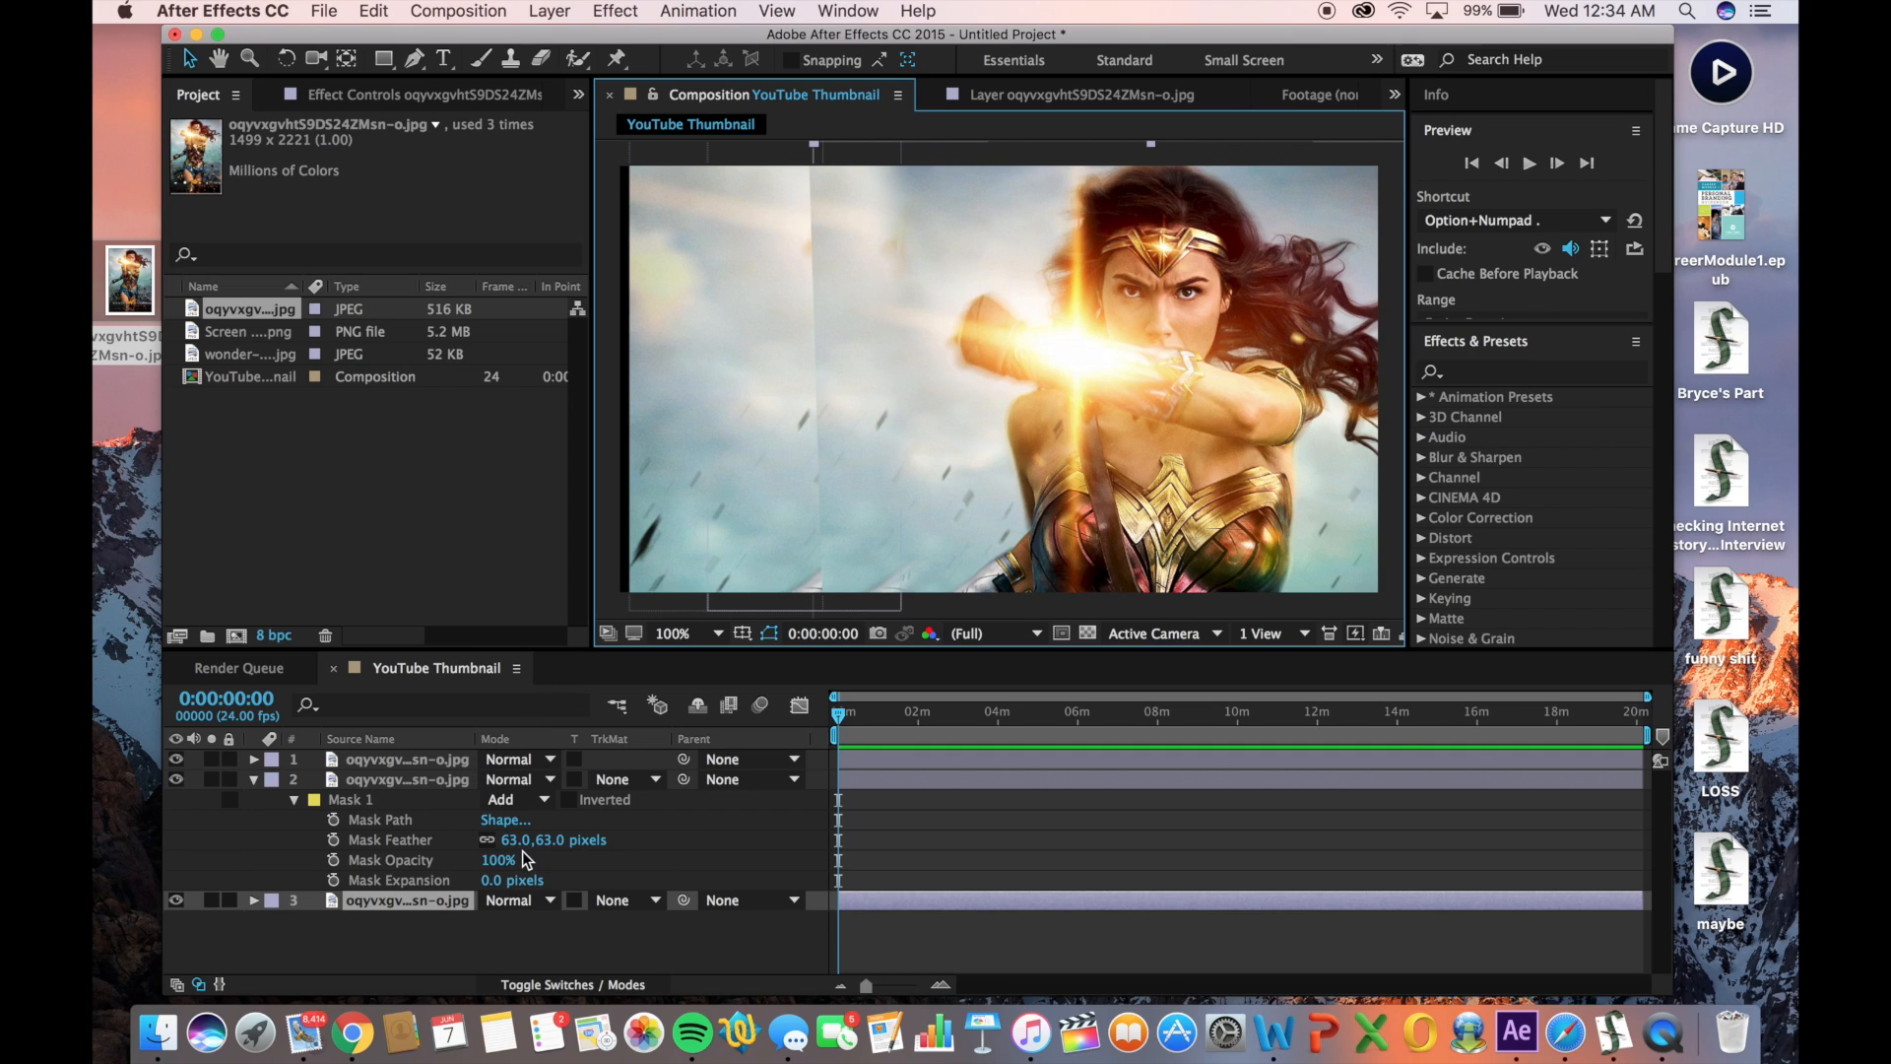
{"action": "left_click", "coordinate": [254, 780]}
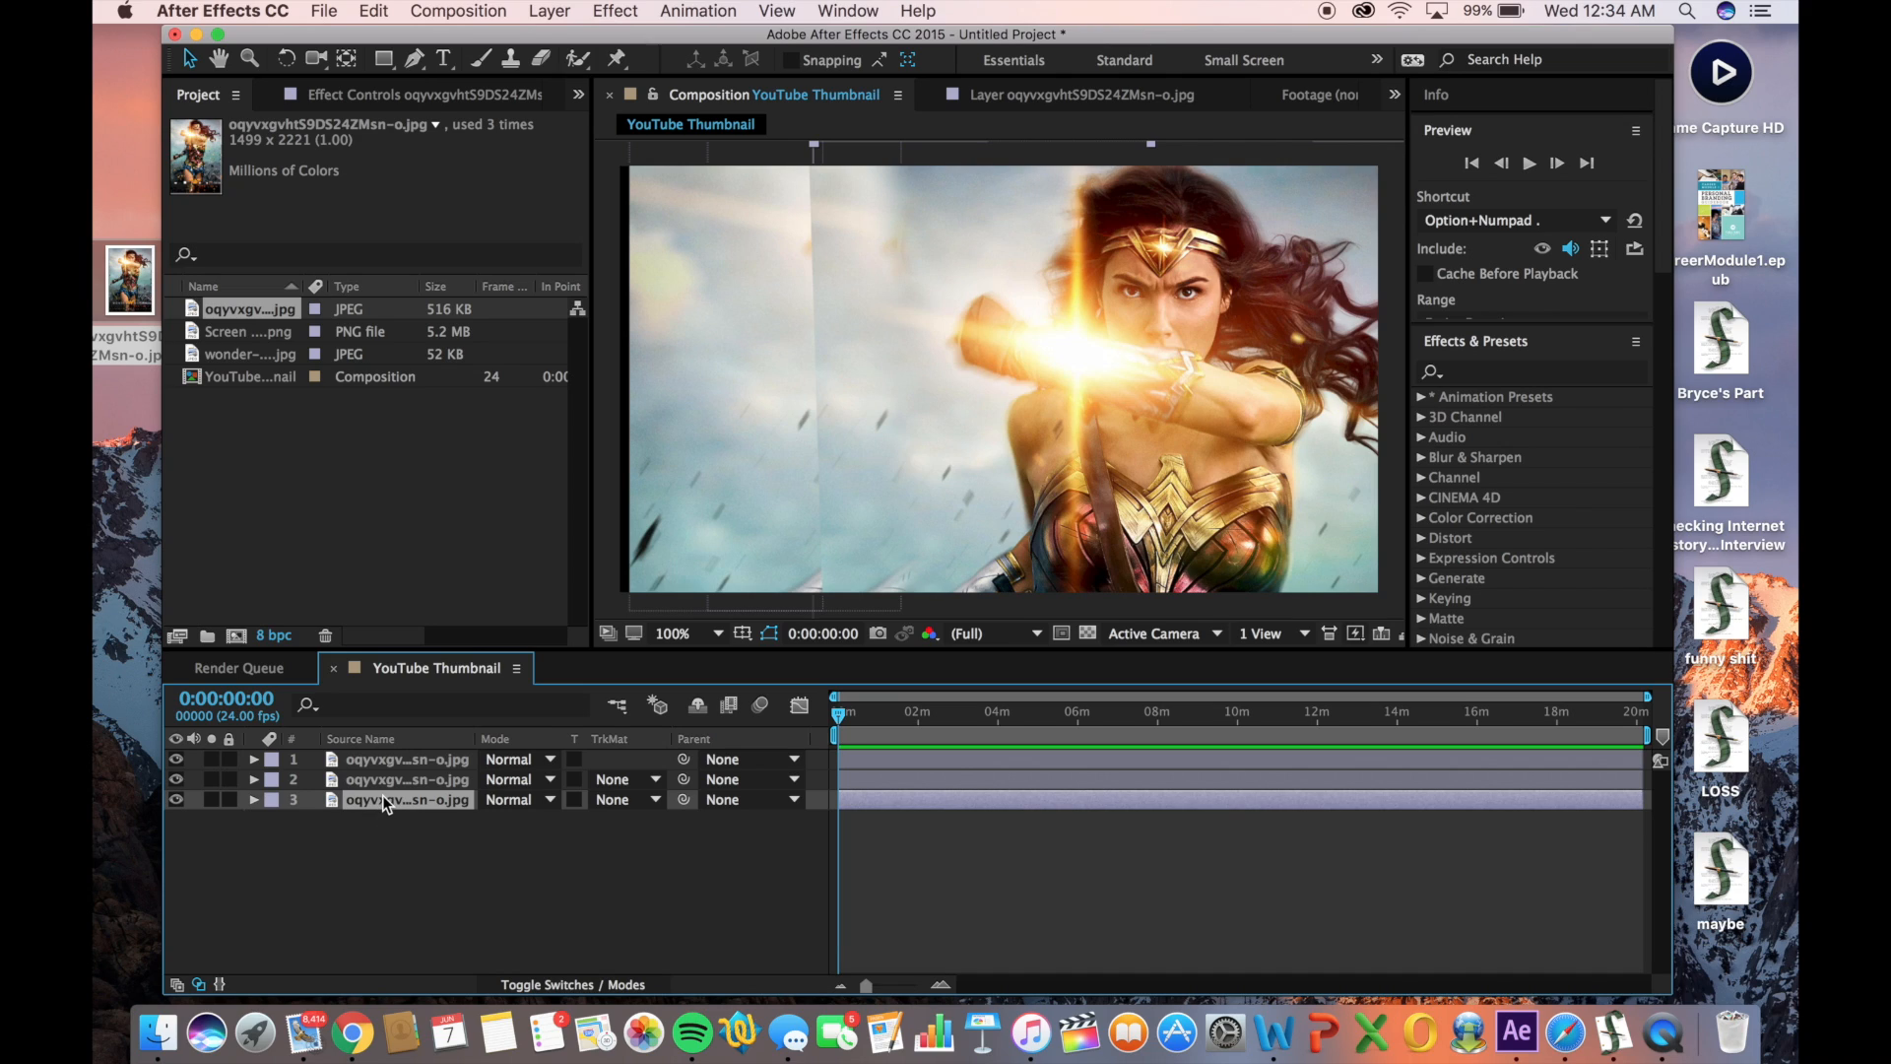
Set the mask feather of the leftmost sky strip, on layer 1, to 63 pixels
{"action": "left_click", "coordinate": [255, 800]}
{"action": "left_click", "coordinate": [258, 800]}
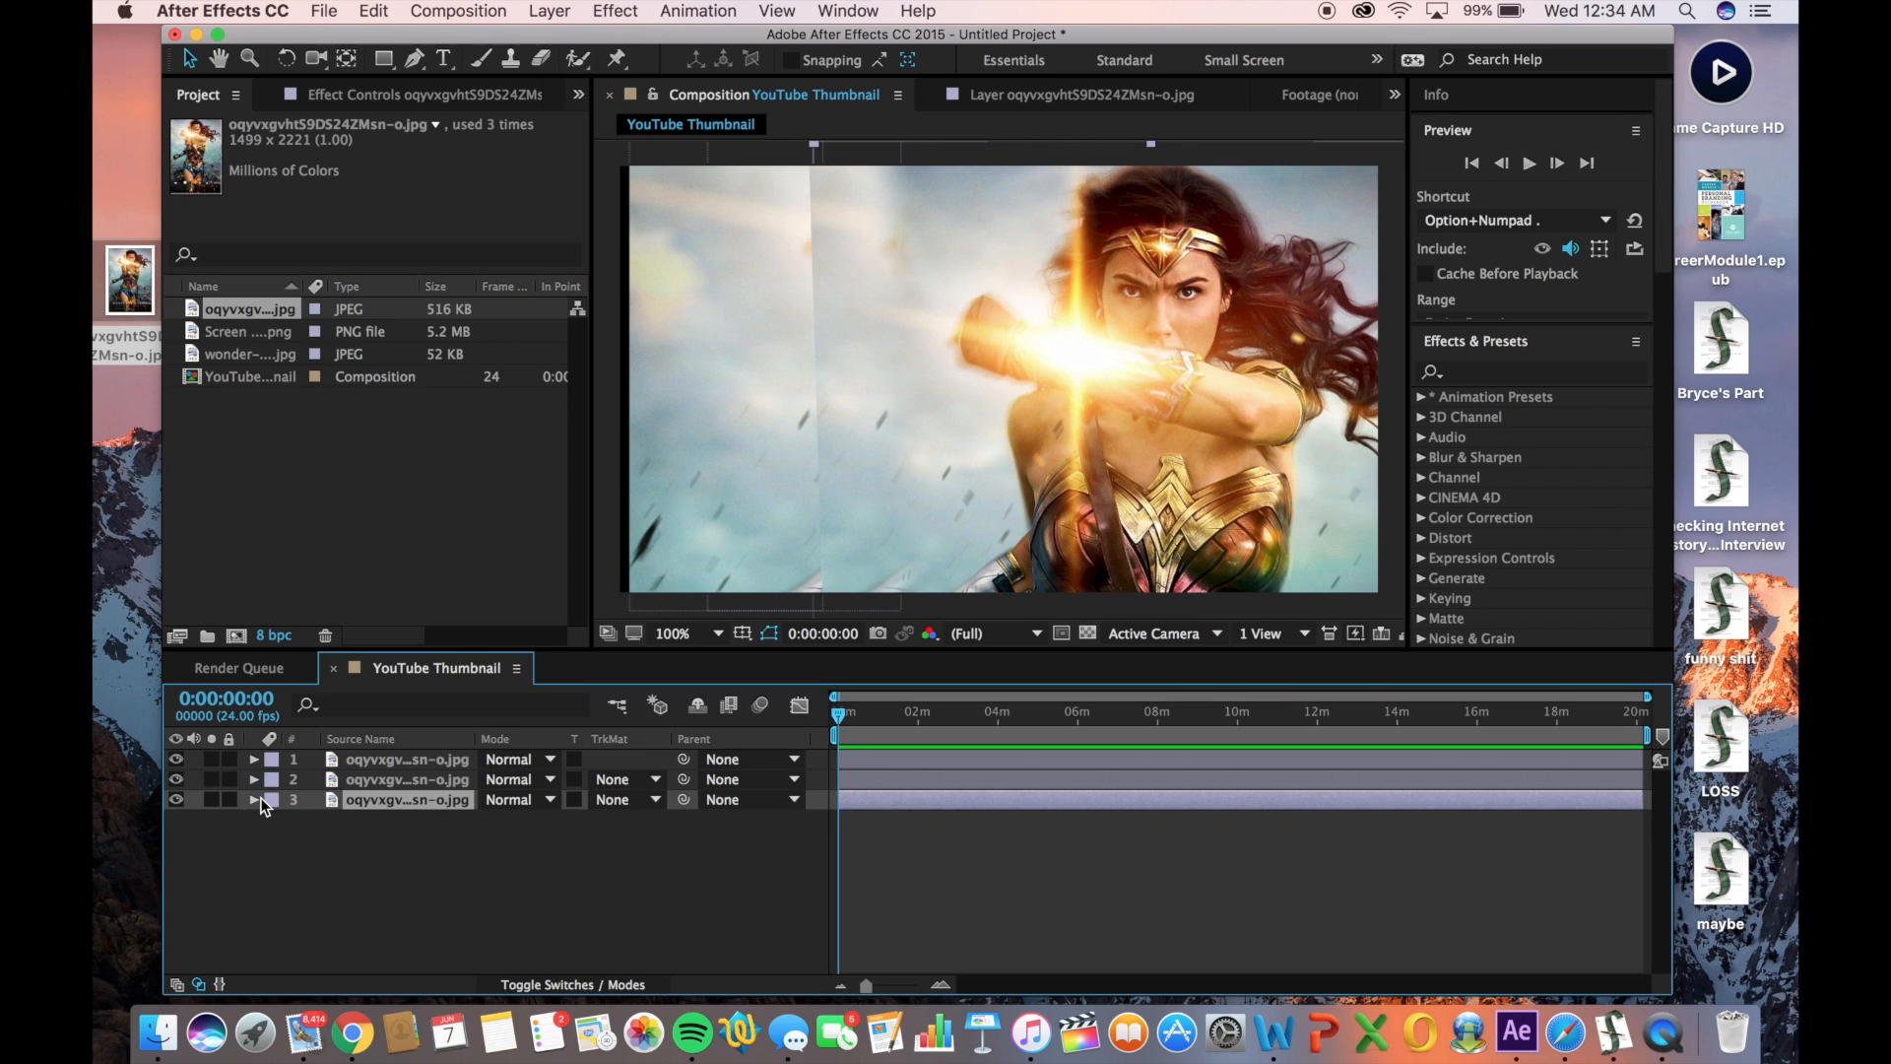
{"action": "left_click", "coordinate": [404, 778]}
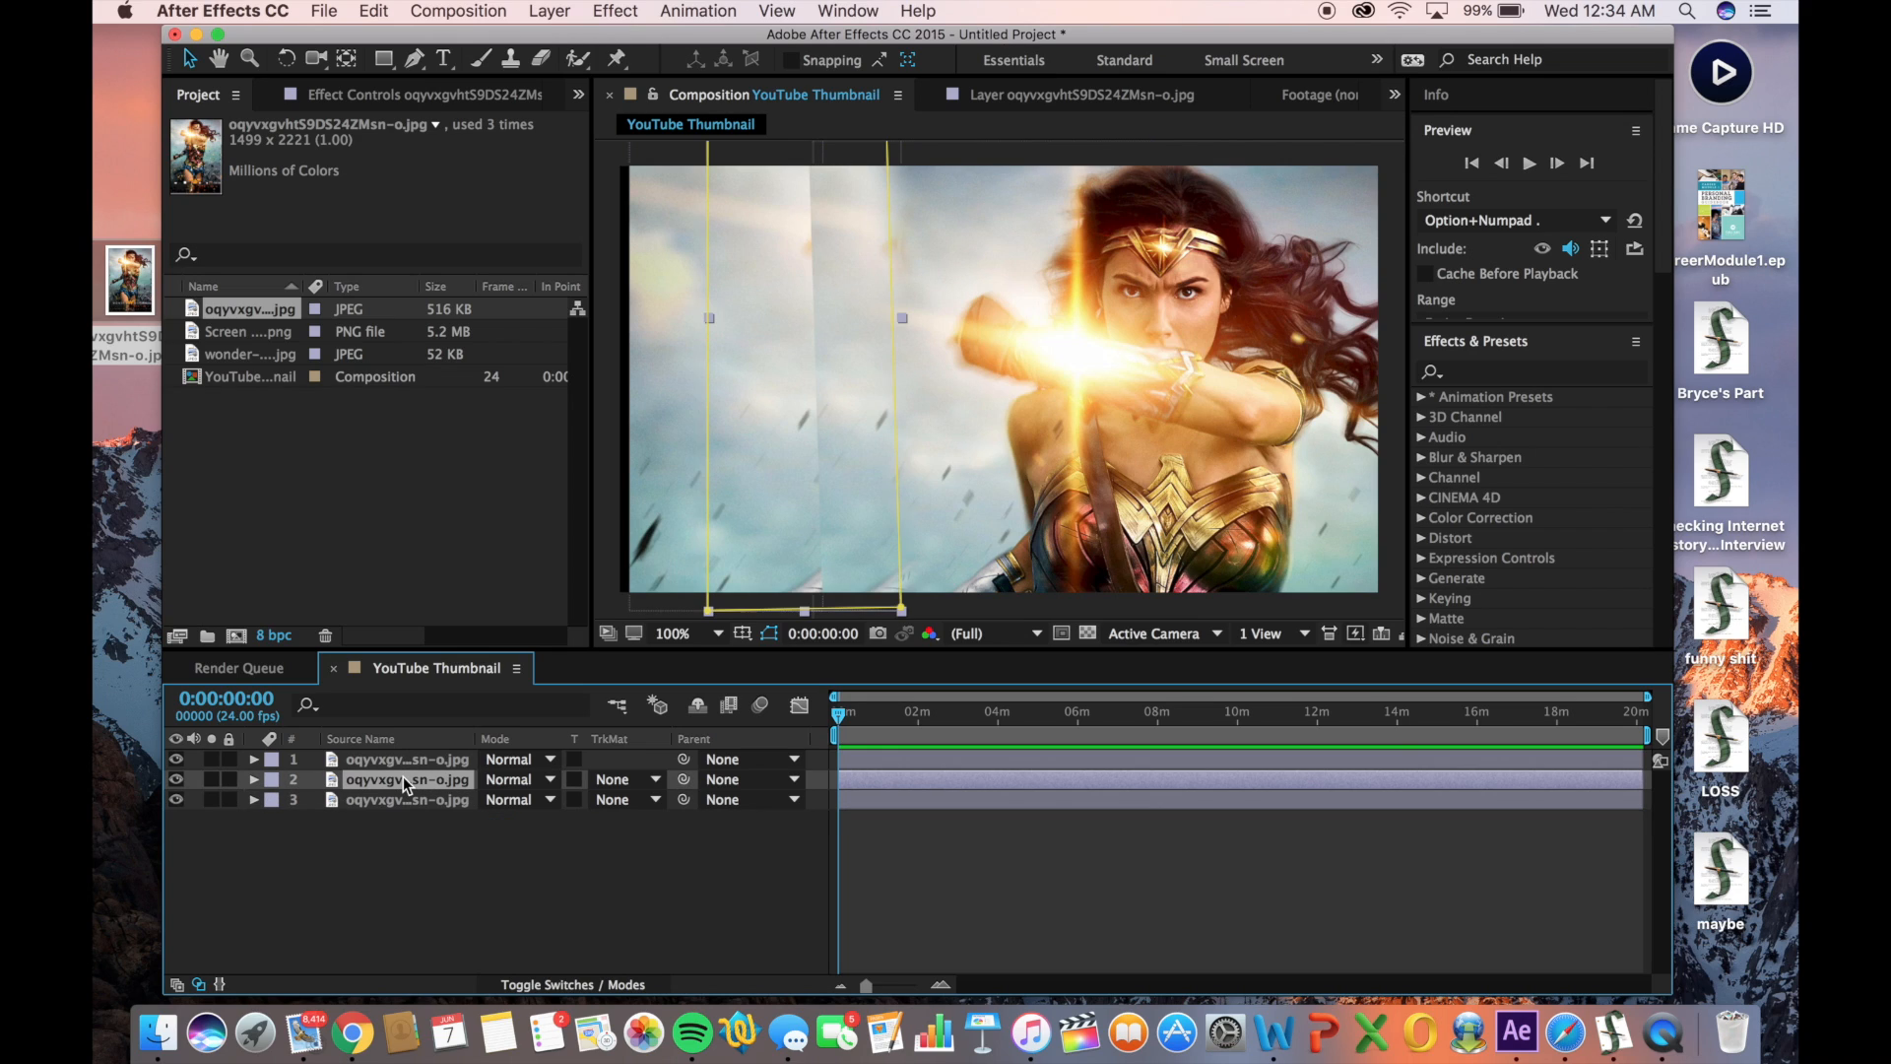
{"action": "left_click", "coordinate": [423, 765]}
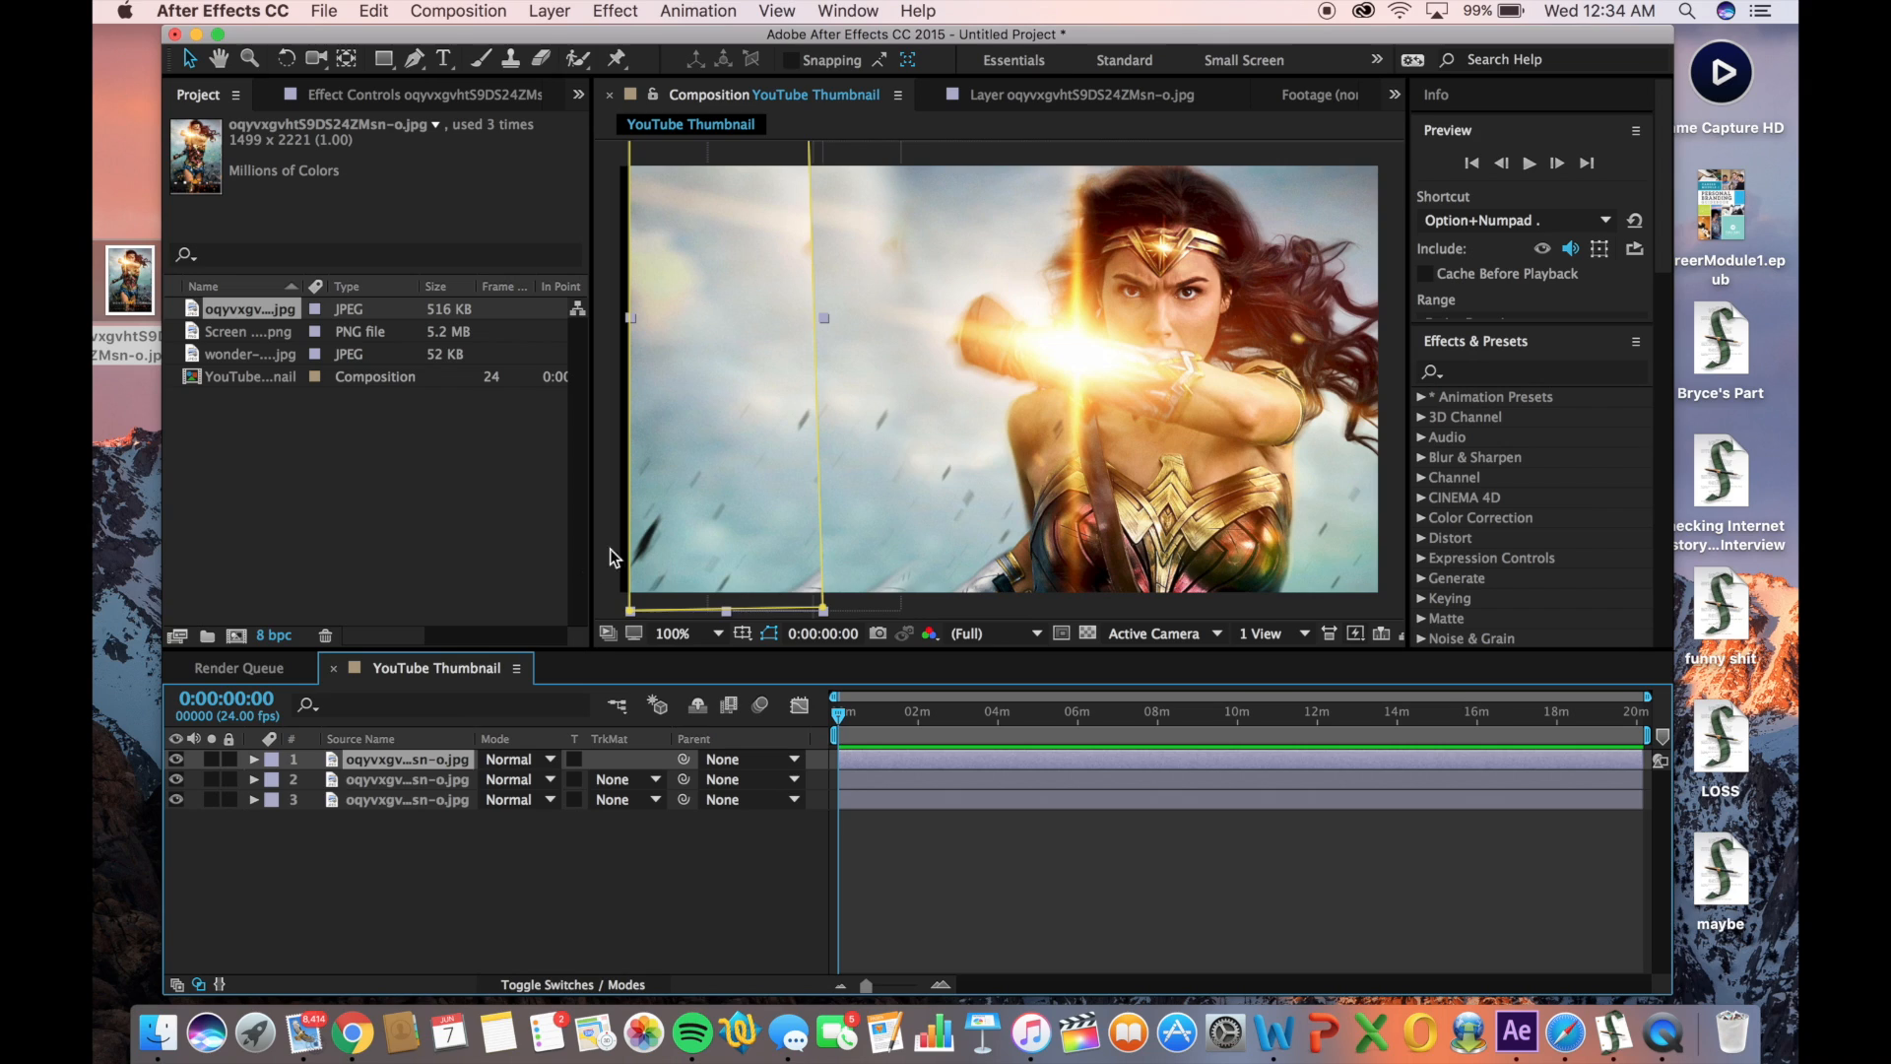
{"action": "key", "text": "m"}
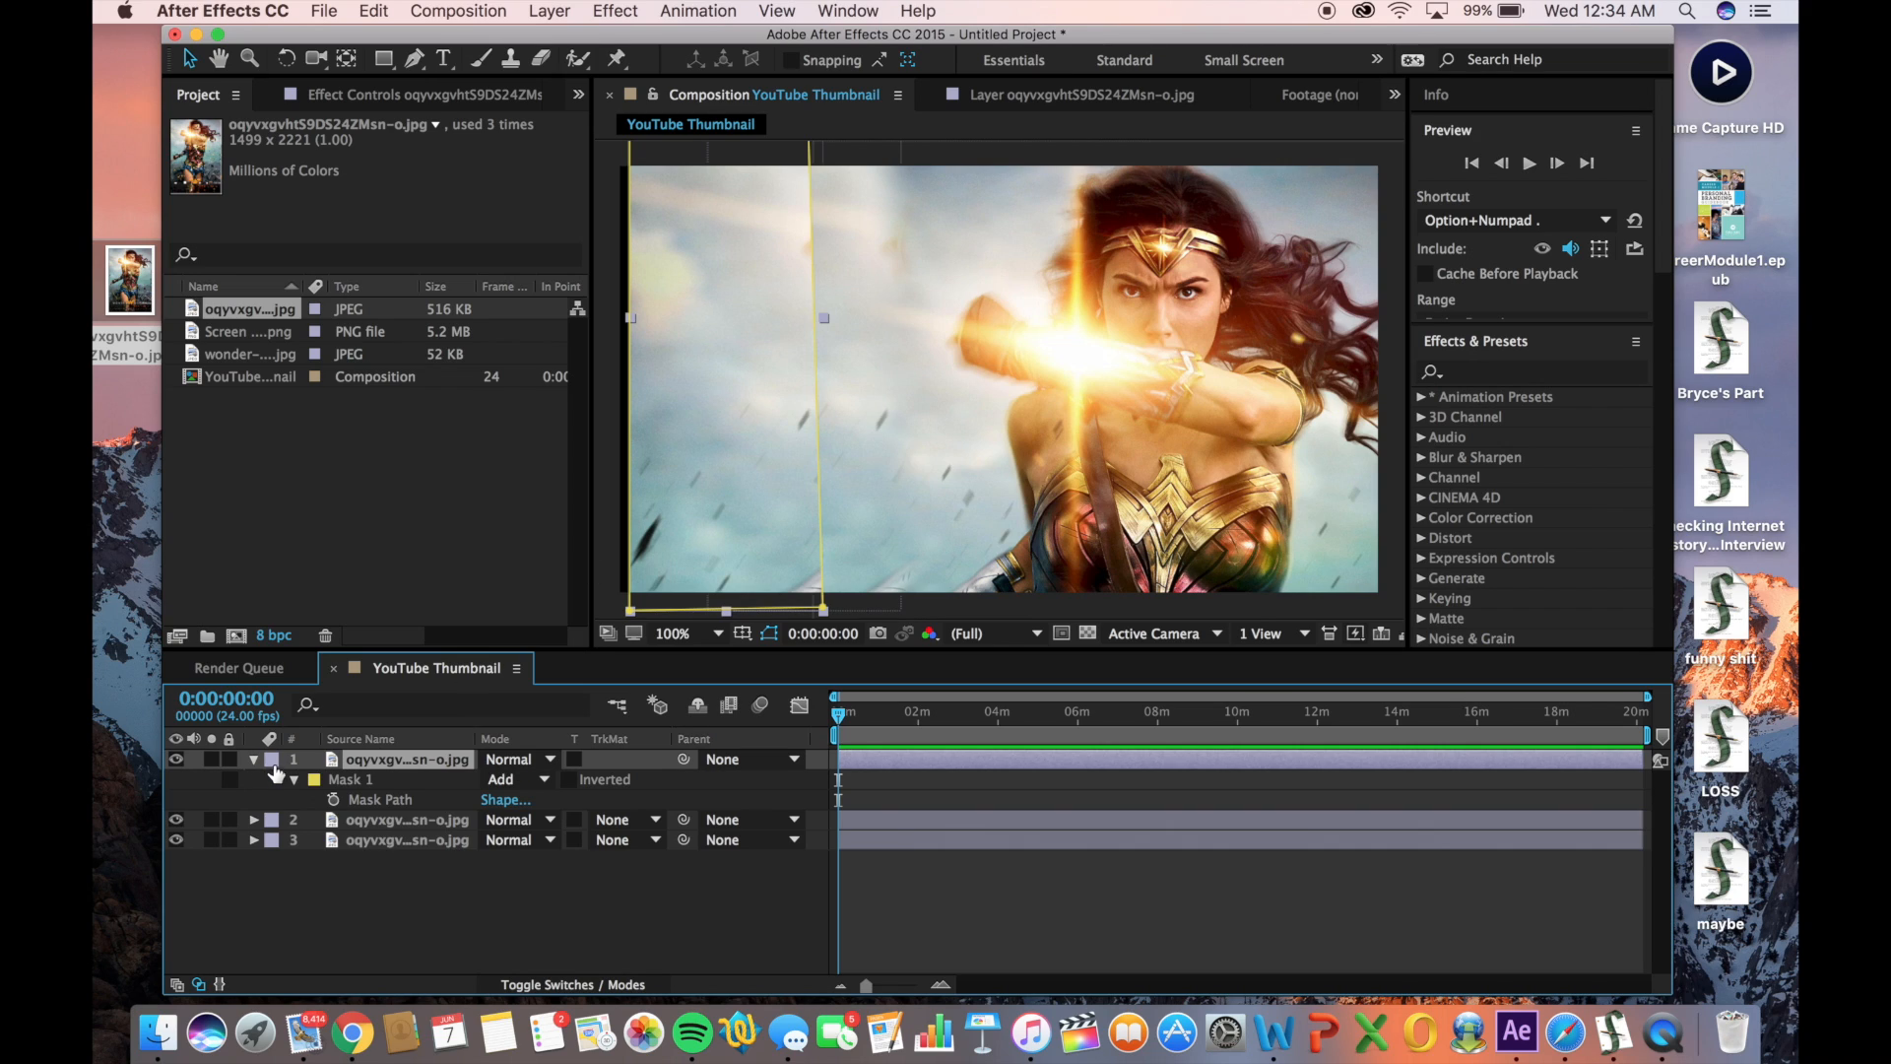
{"action": "left_click", "coordinate": [293, 778]}
{"action": "left_click", "coordinate": [293, 778]}
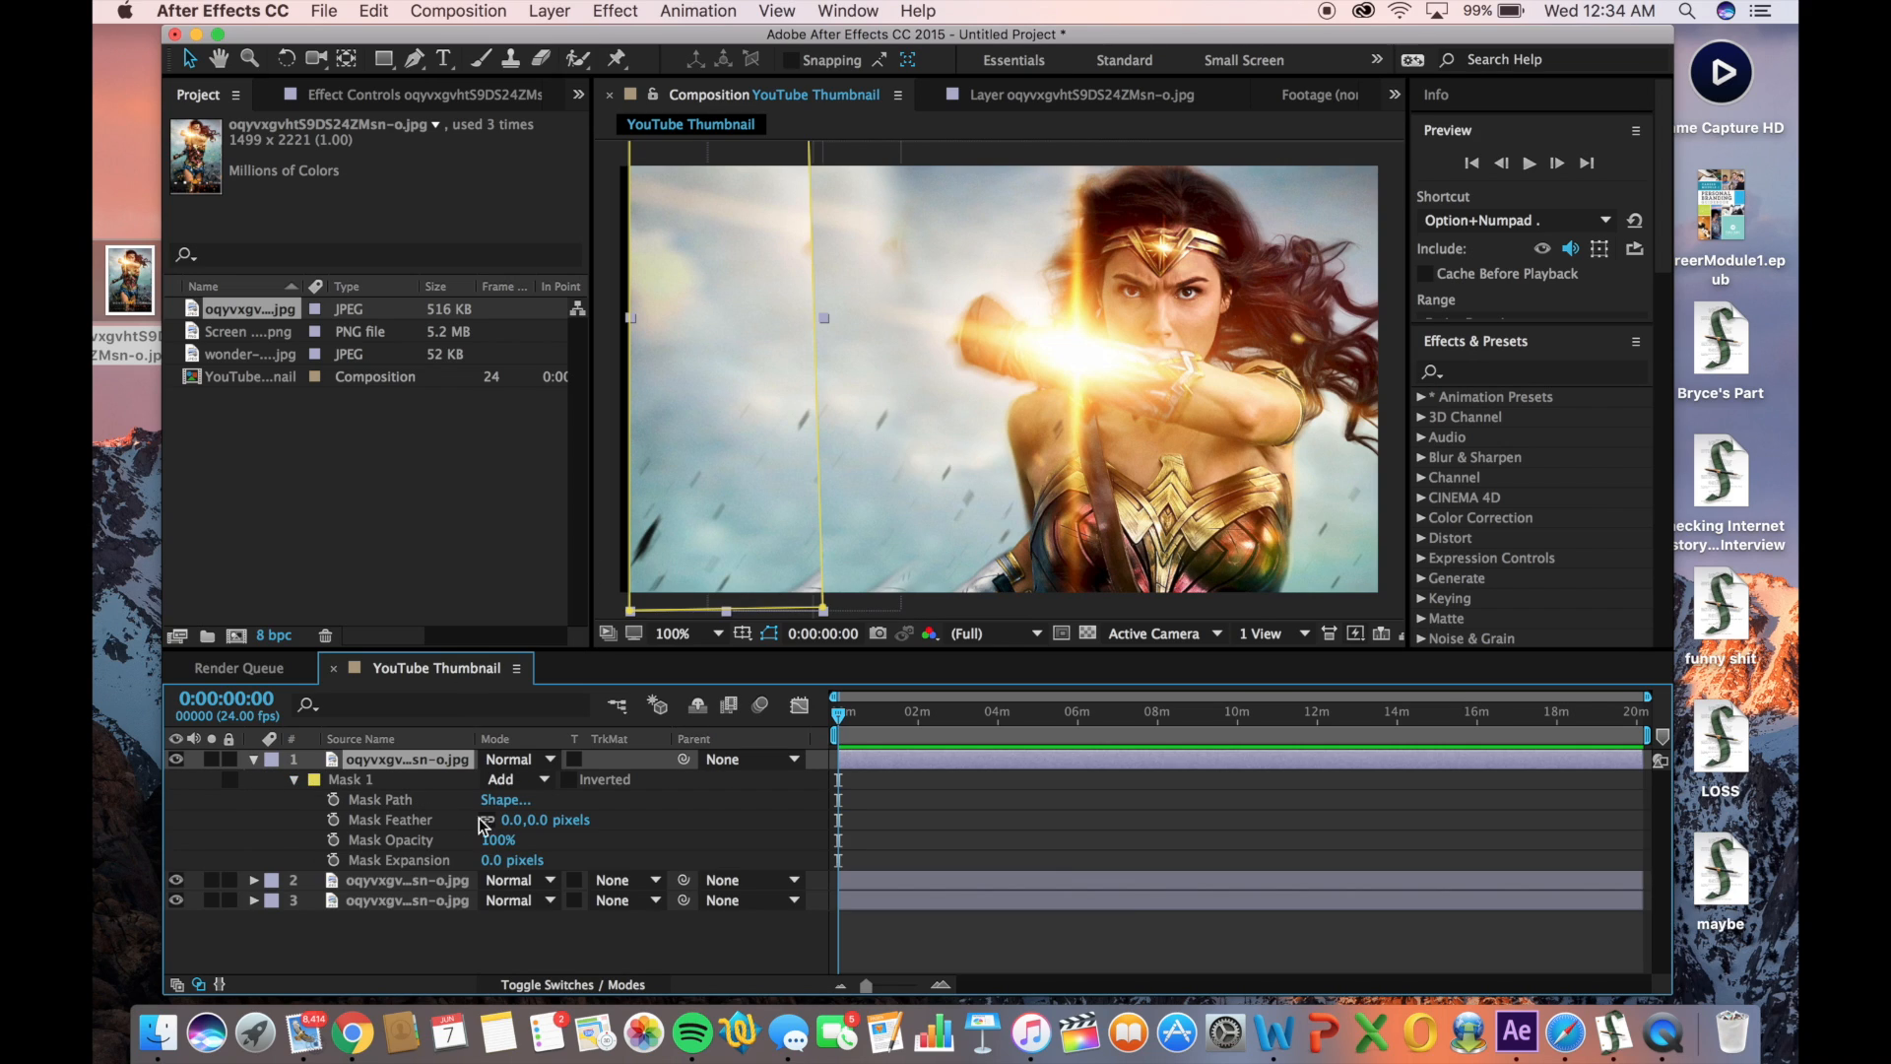
{"action": "left_click", "coordinate": [511, 820]}
{"action": "type", "text": "63"}
{"action": "key", "text": "Return"}
{"action": "left_click", "coordinate": [511, 942]}
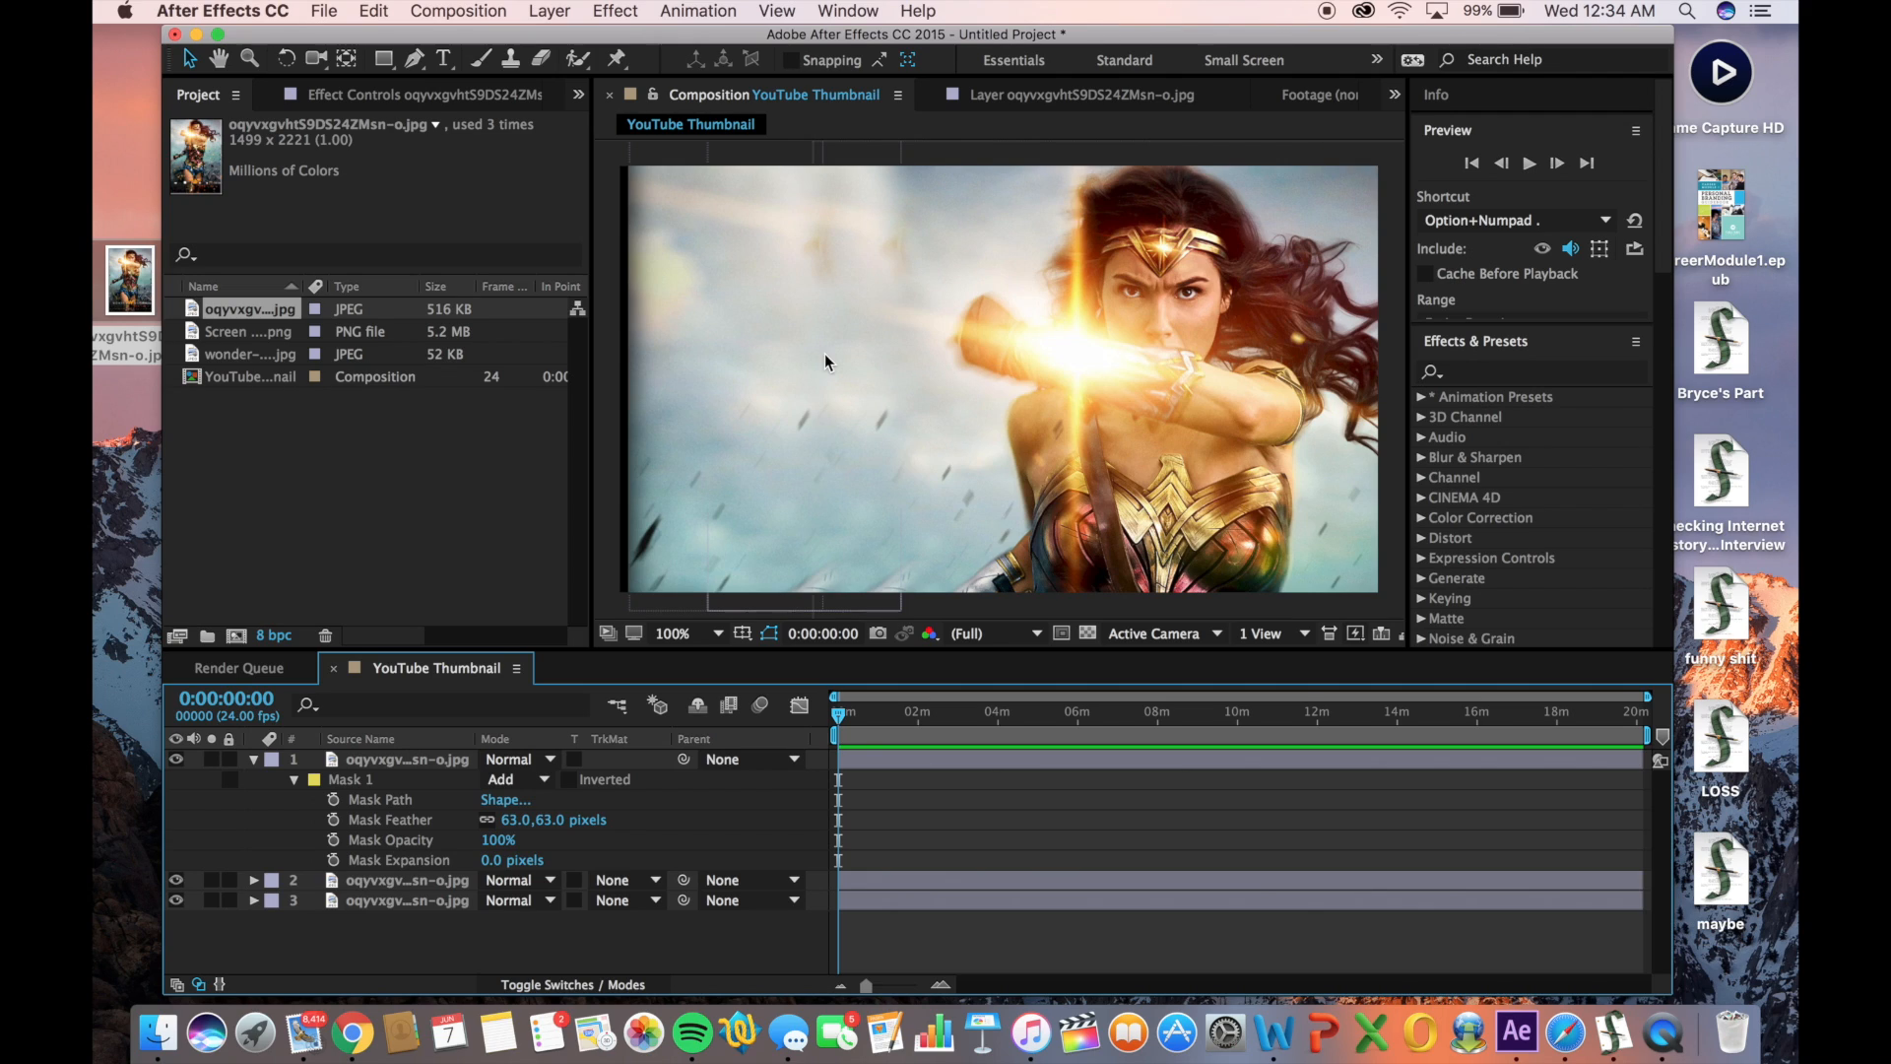
{"action": "left_click", "coordinate": [254, 759]}
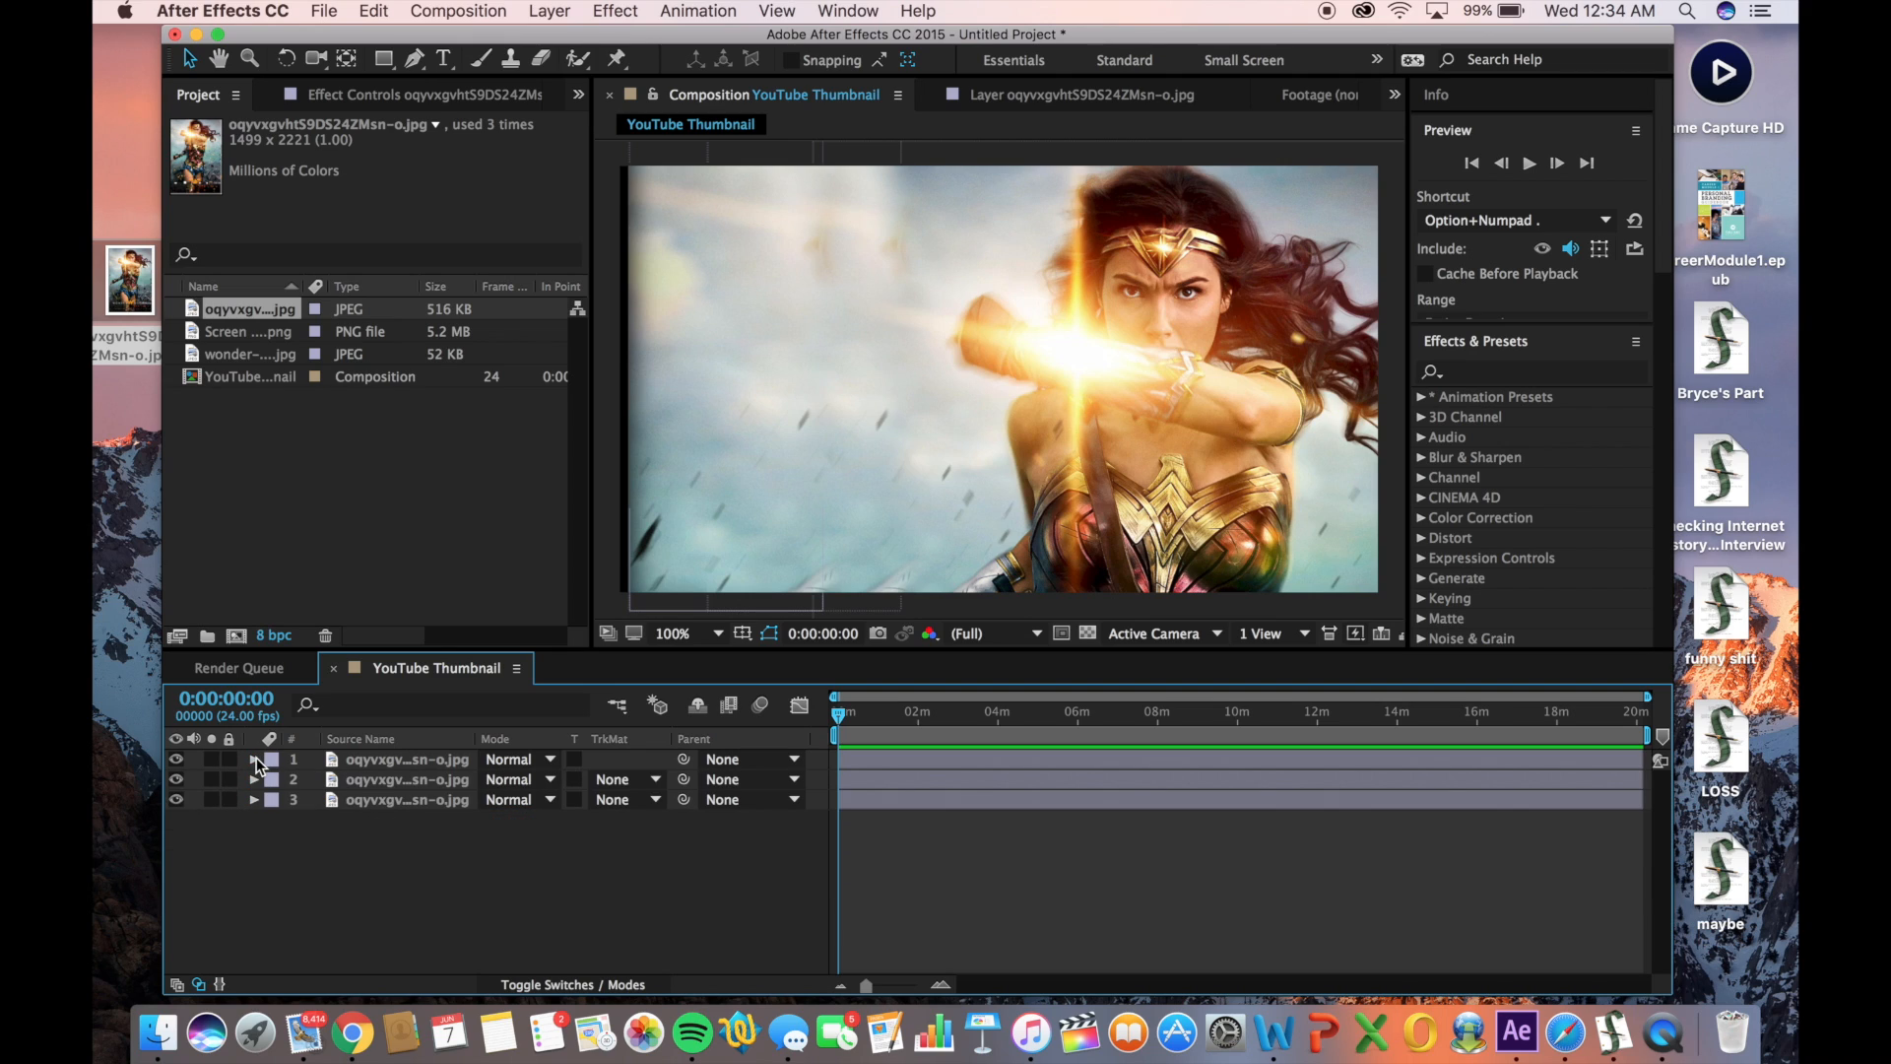
Add the face screenshot as the top layer at 45% scale, positioned over the left side of the frame
{"action": "left_click", "coordinate": [246, 331]}
{"action": "left_click_drag", "start_coordinate": [246, 328], "coordinate": [408, 759]}
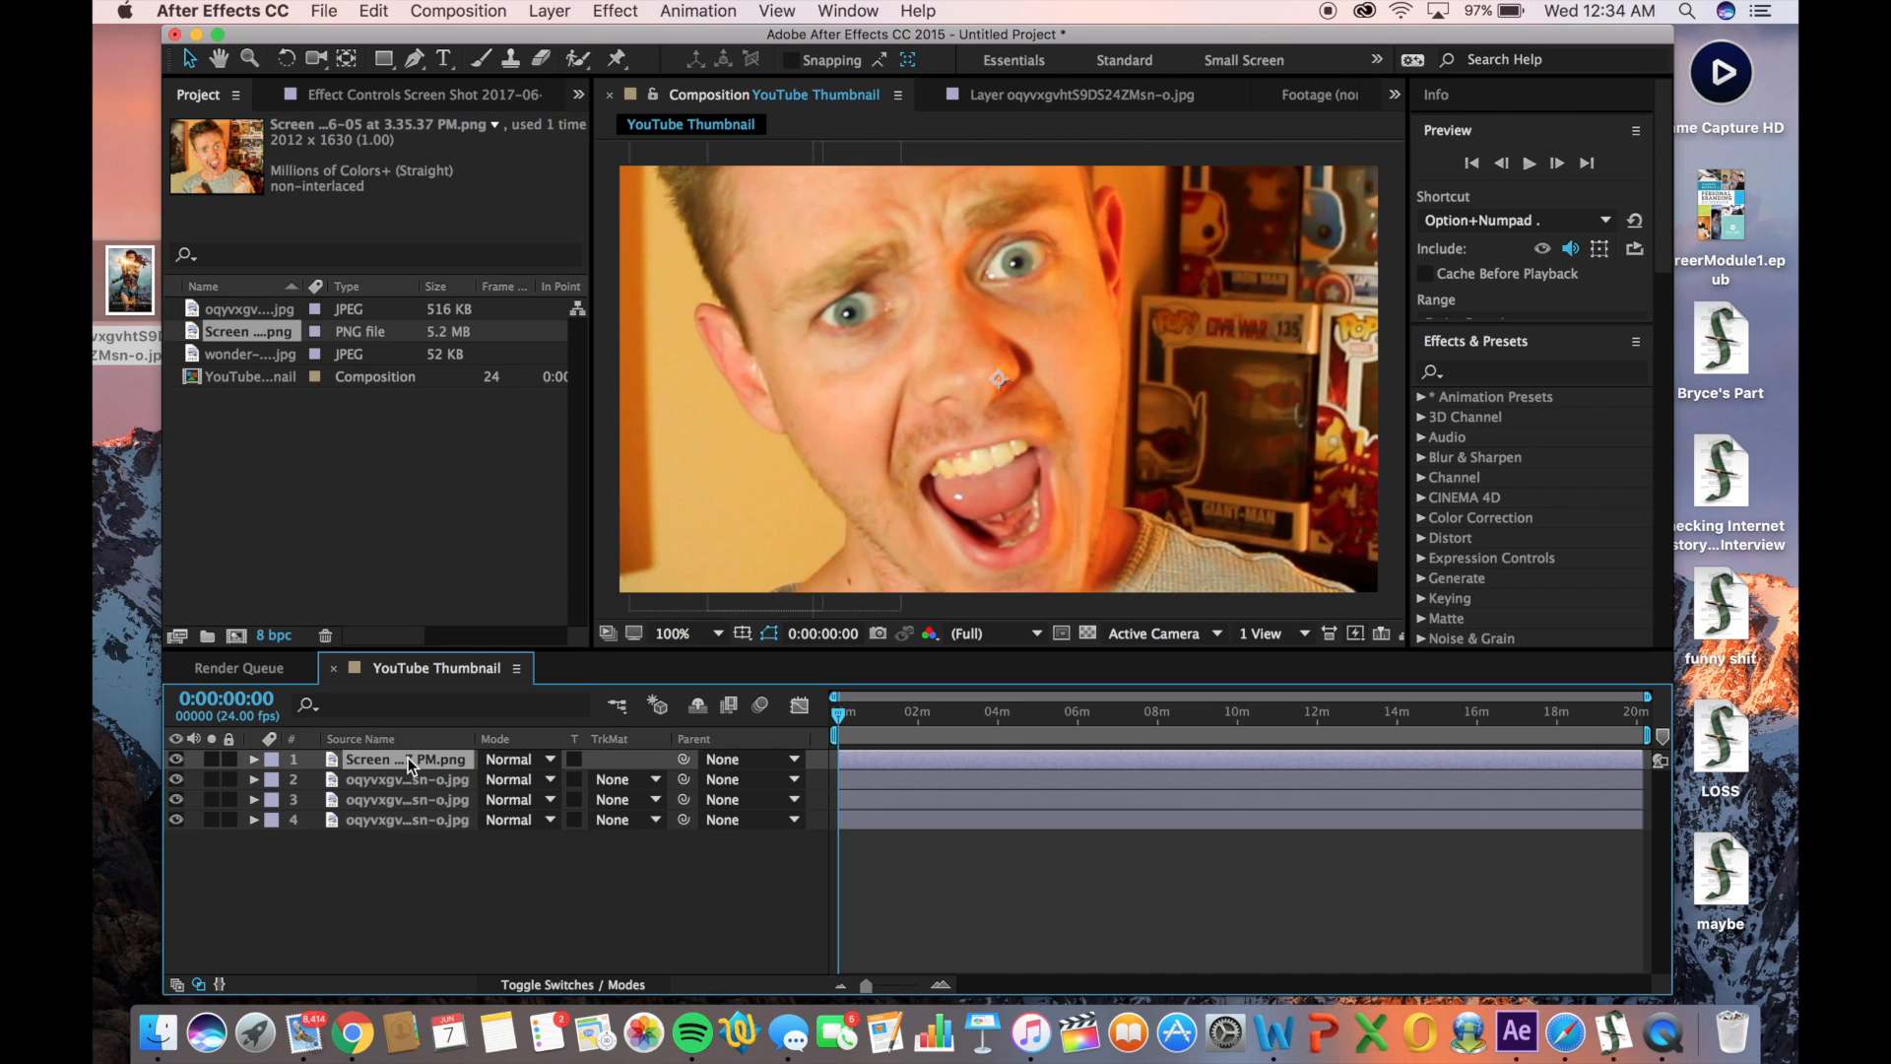
{"action": "key", "text": "s"}
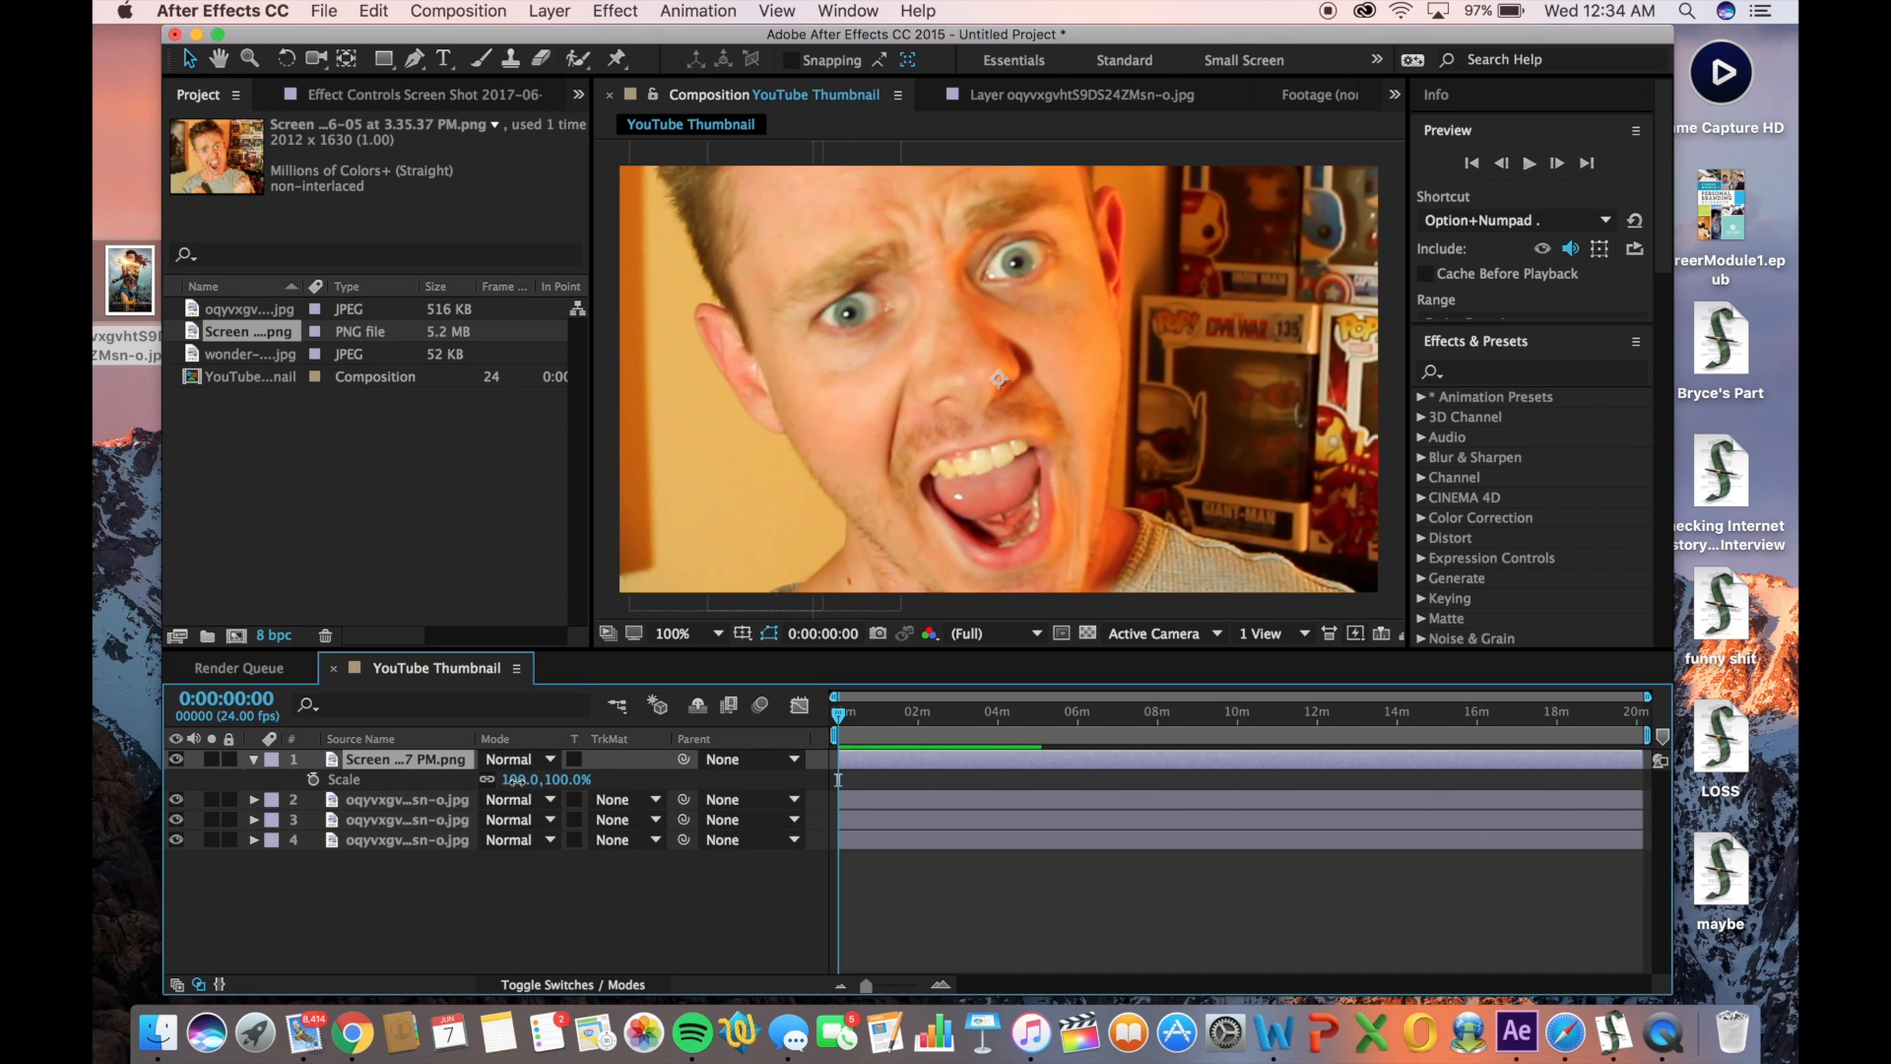
{"action": "left_click_drag", "start_coordinate": [512, 779], "coordinate": [422, 748]}
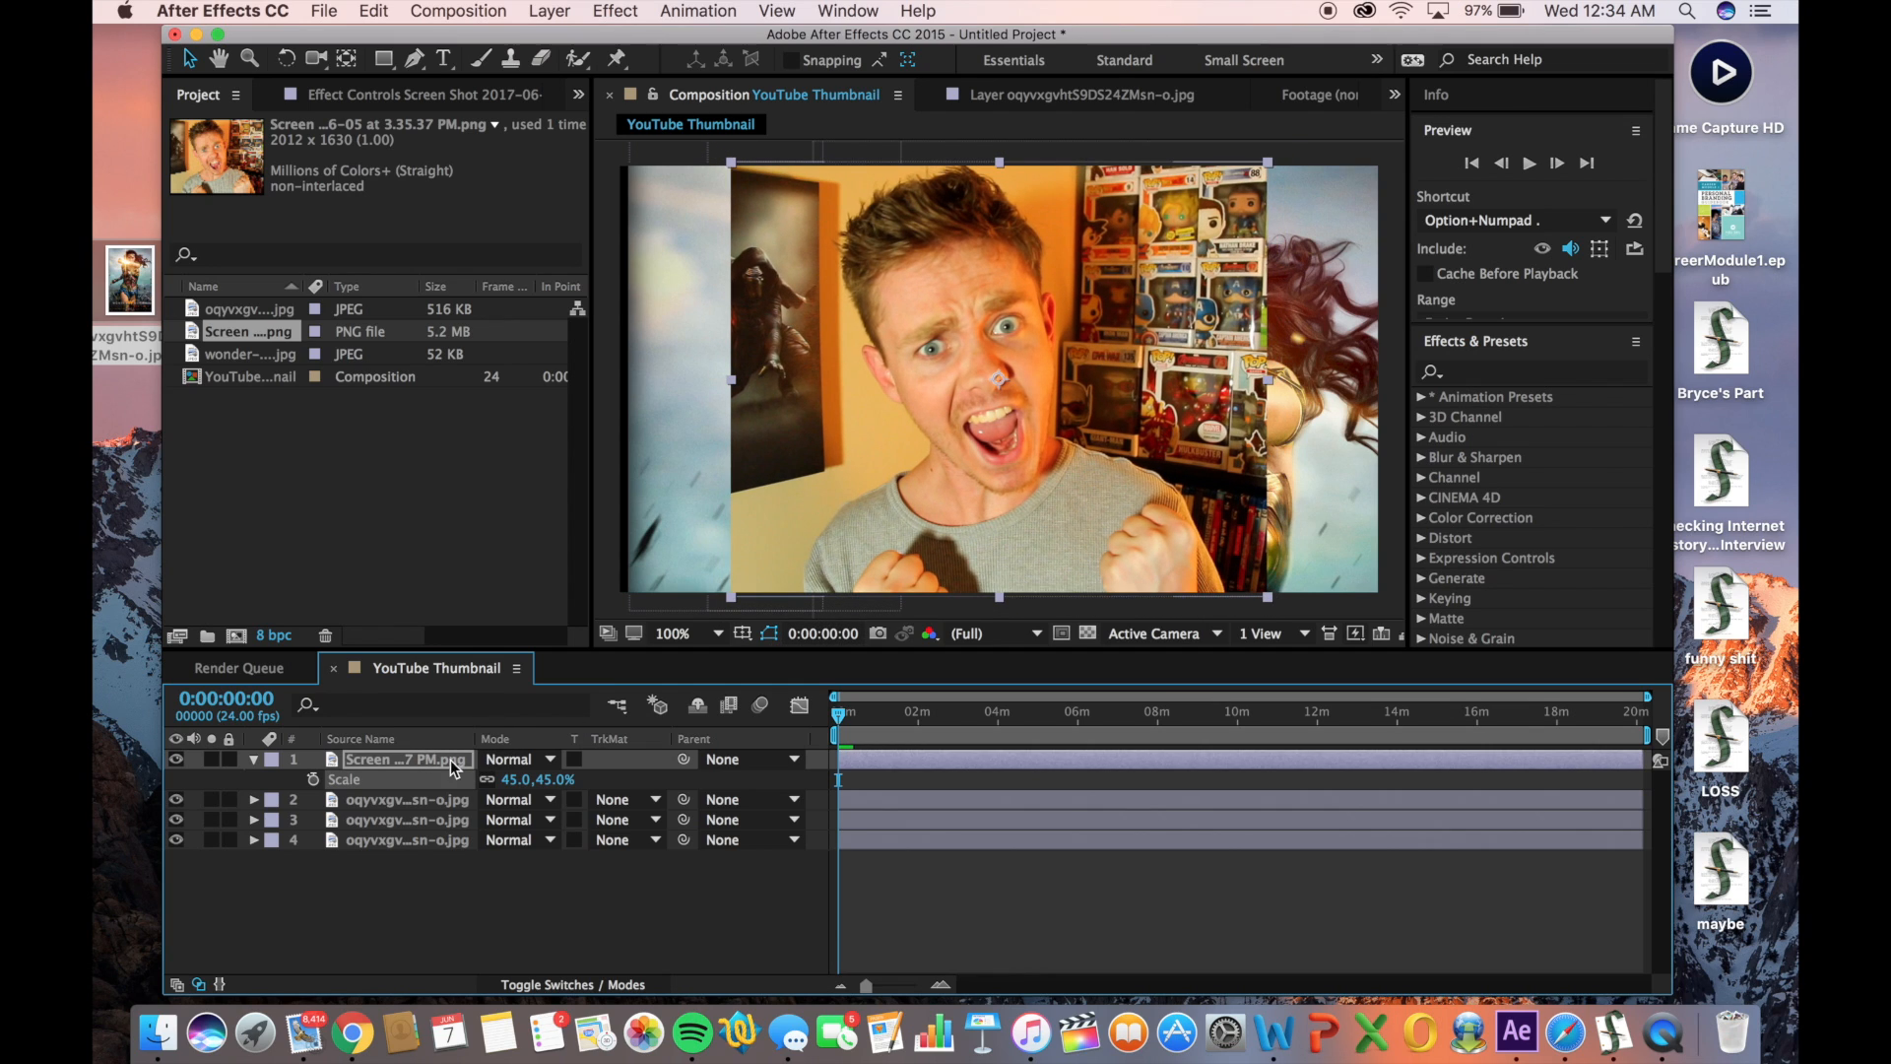
{"action": "left_click_drag", "start_coordinate": [911, 532], "coordinate": [736, 532]}
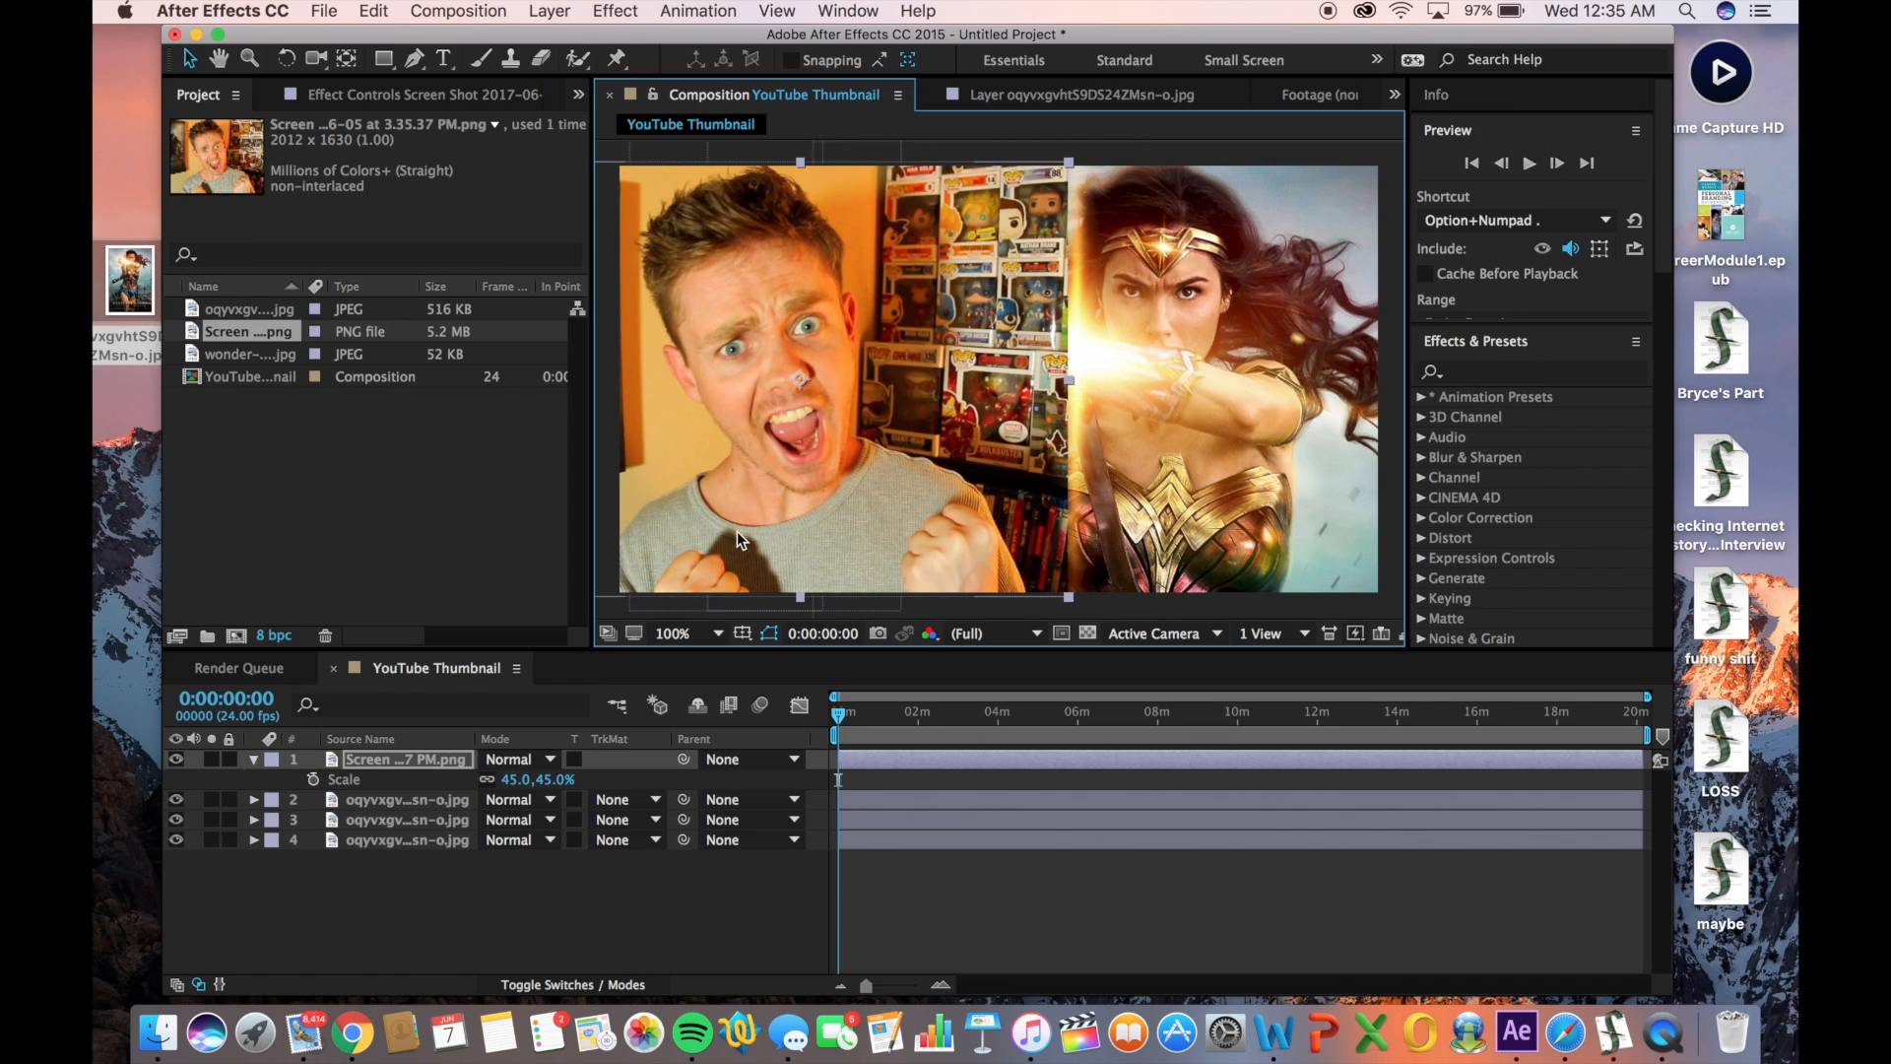
{"action": "left_click", "coordinate": [410, 760]}
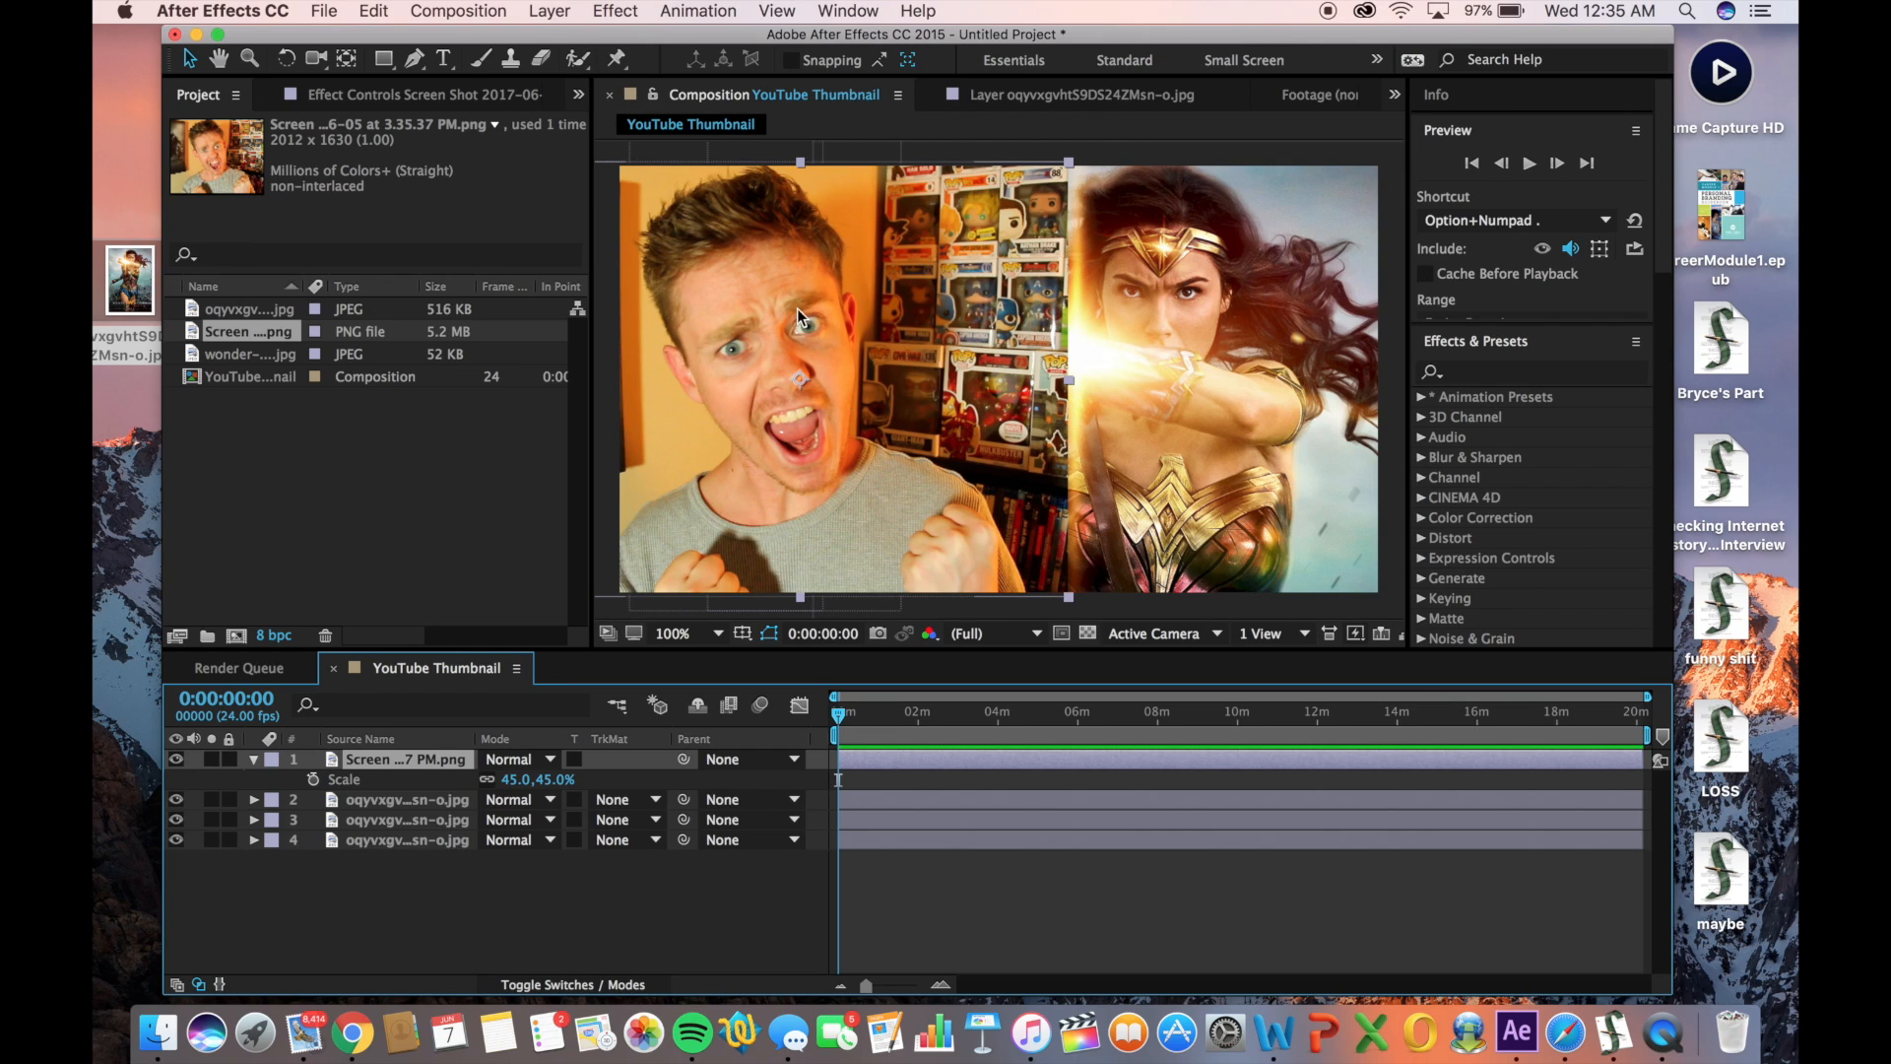
Open the face screenshot layer for Roto Brush work and paint foreground strokes over the man's face
{"action": "left_click", "coordinate": [578, 60]}
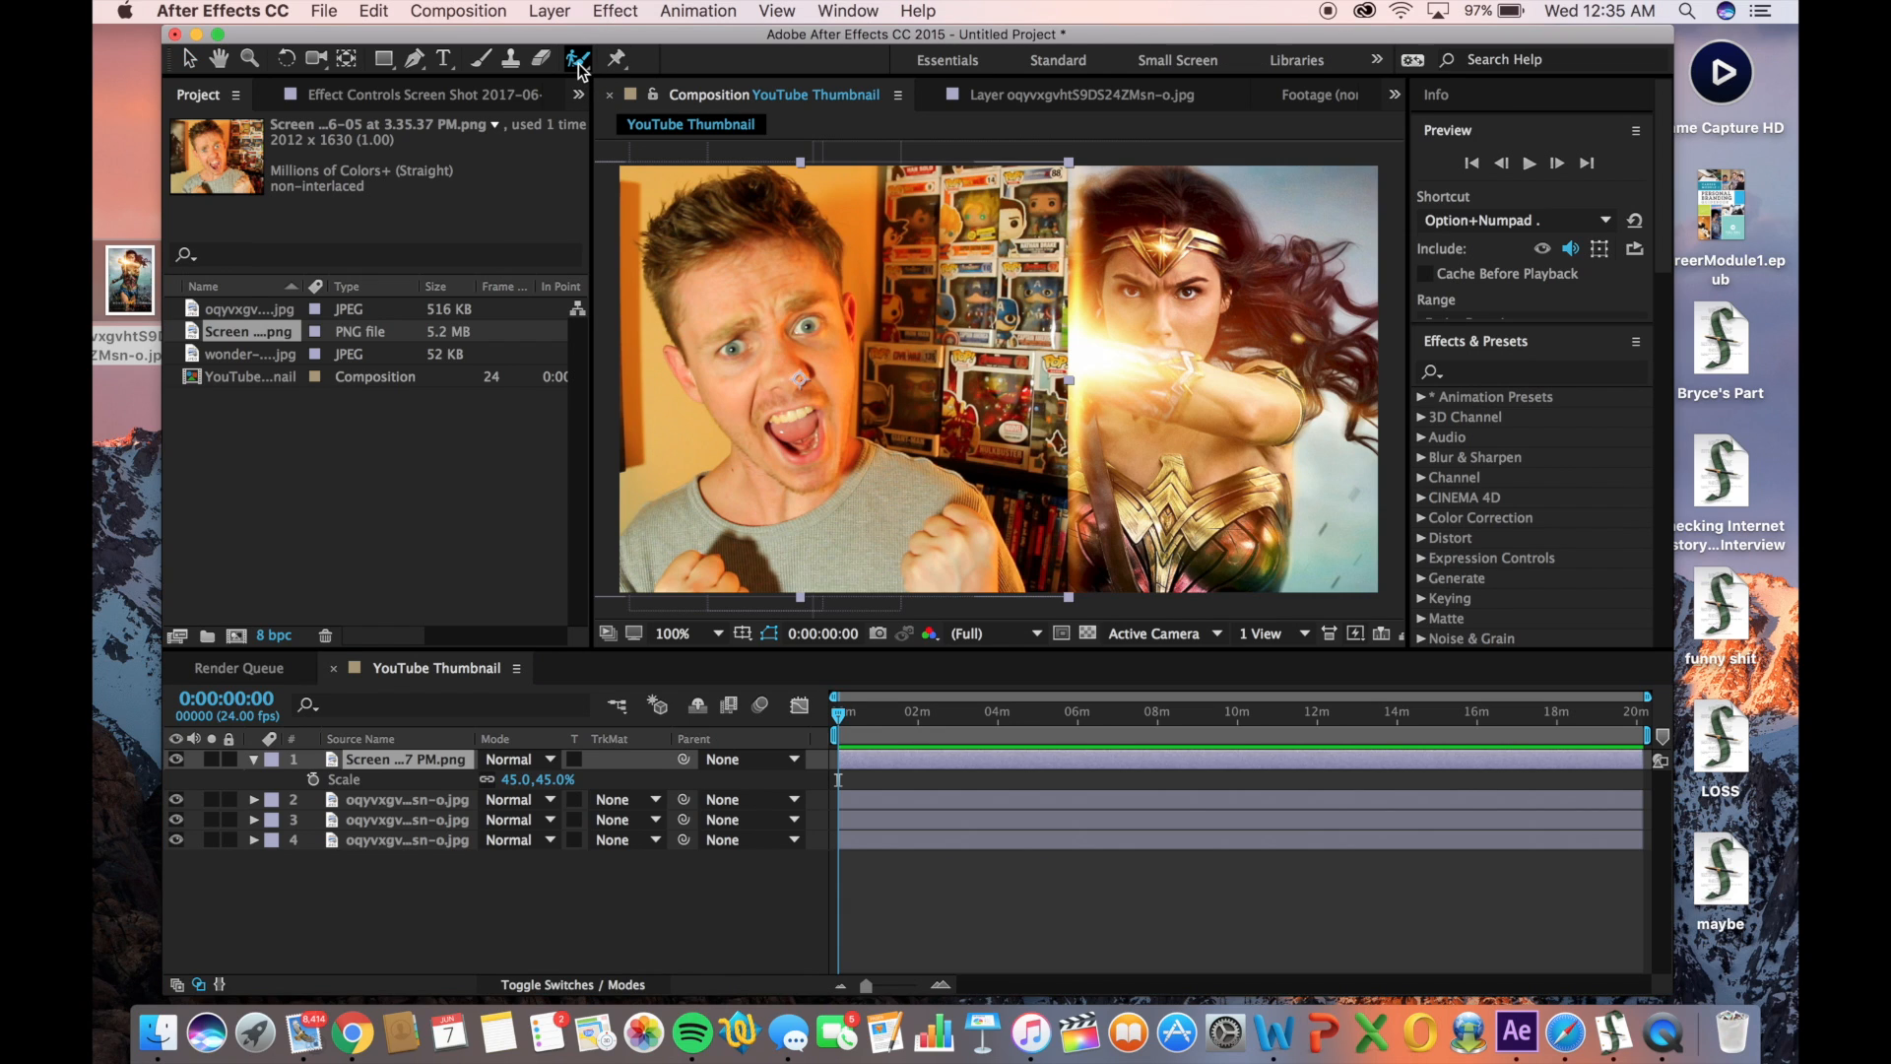
{"action": "double_click", "coordinate": [418, 752]}
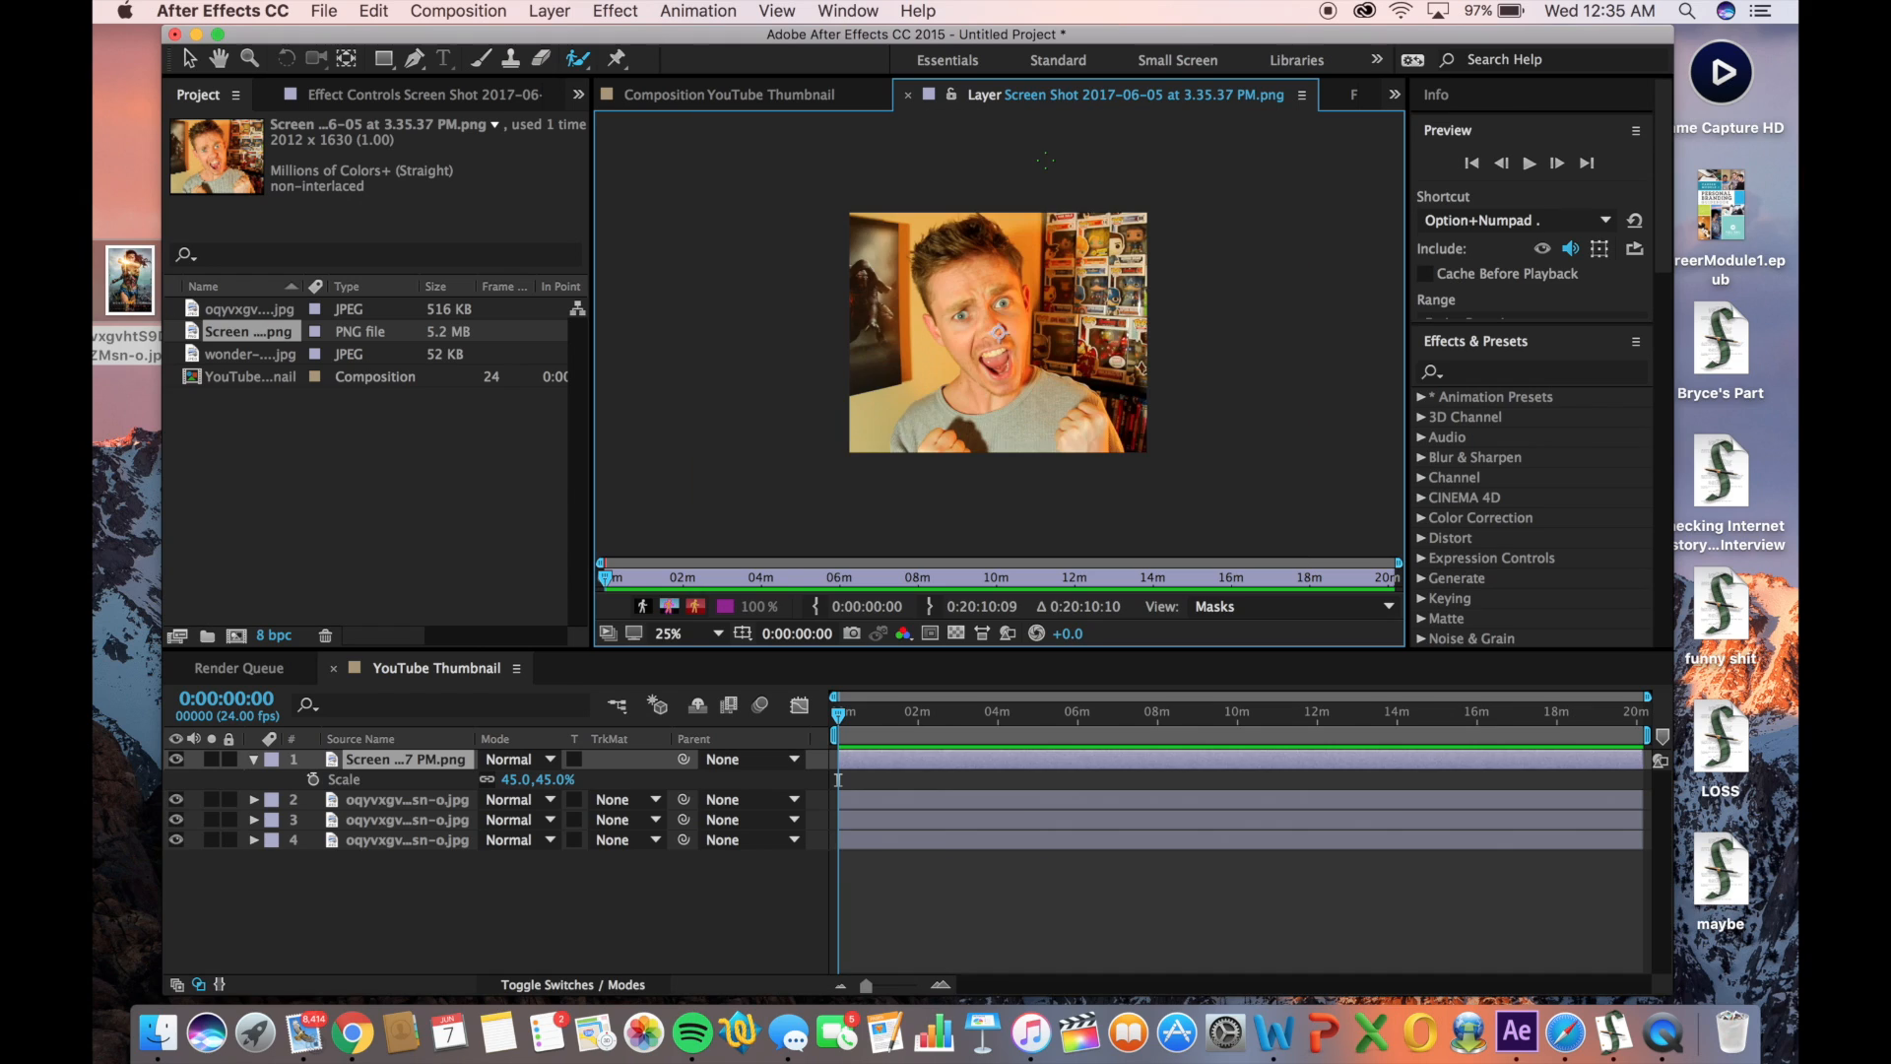
{"action": "key", "text": "period"}
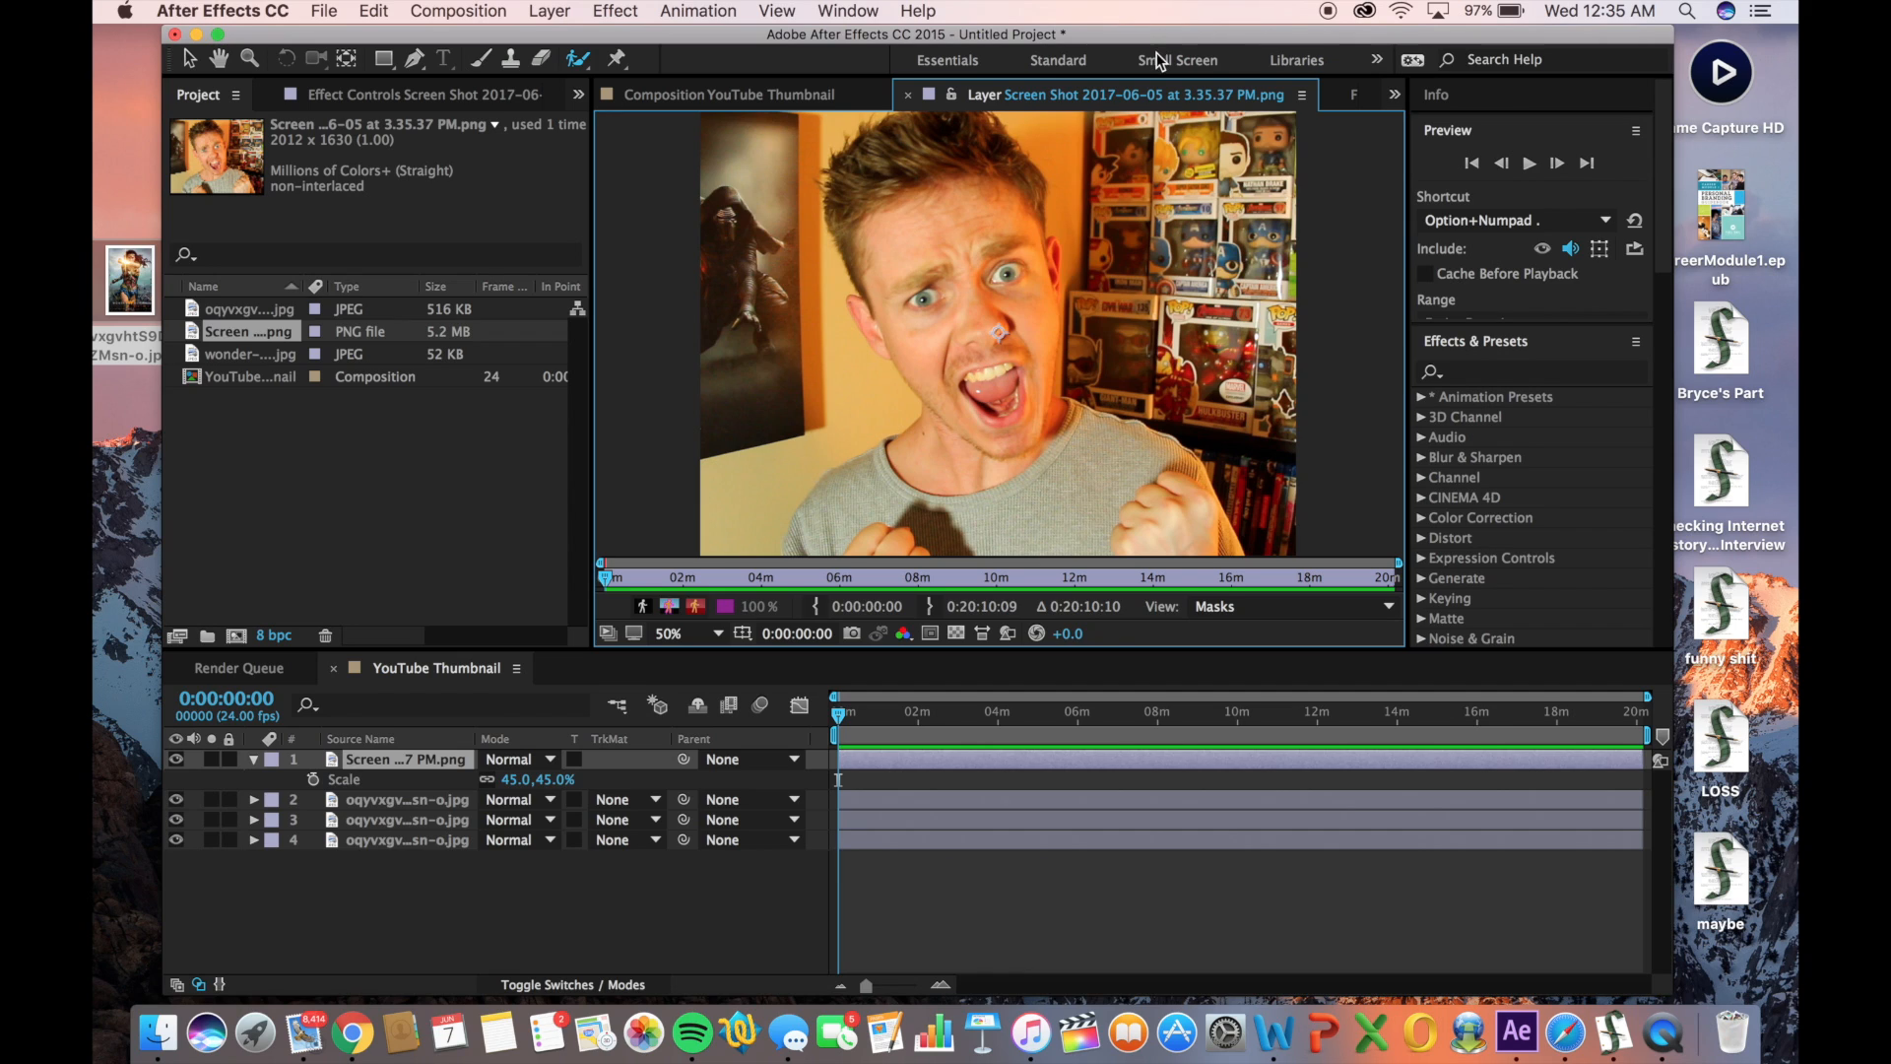
{"action": "left_click", "coordinate": [998, 332]}
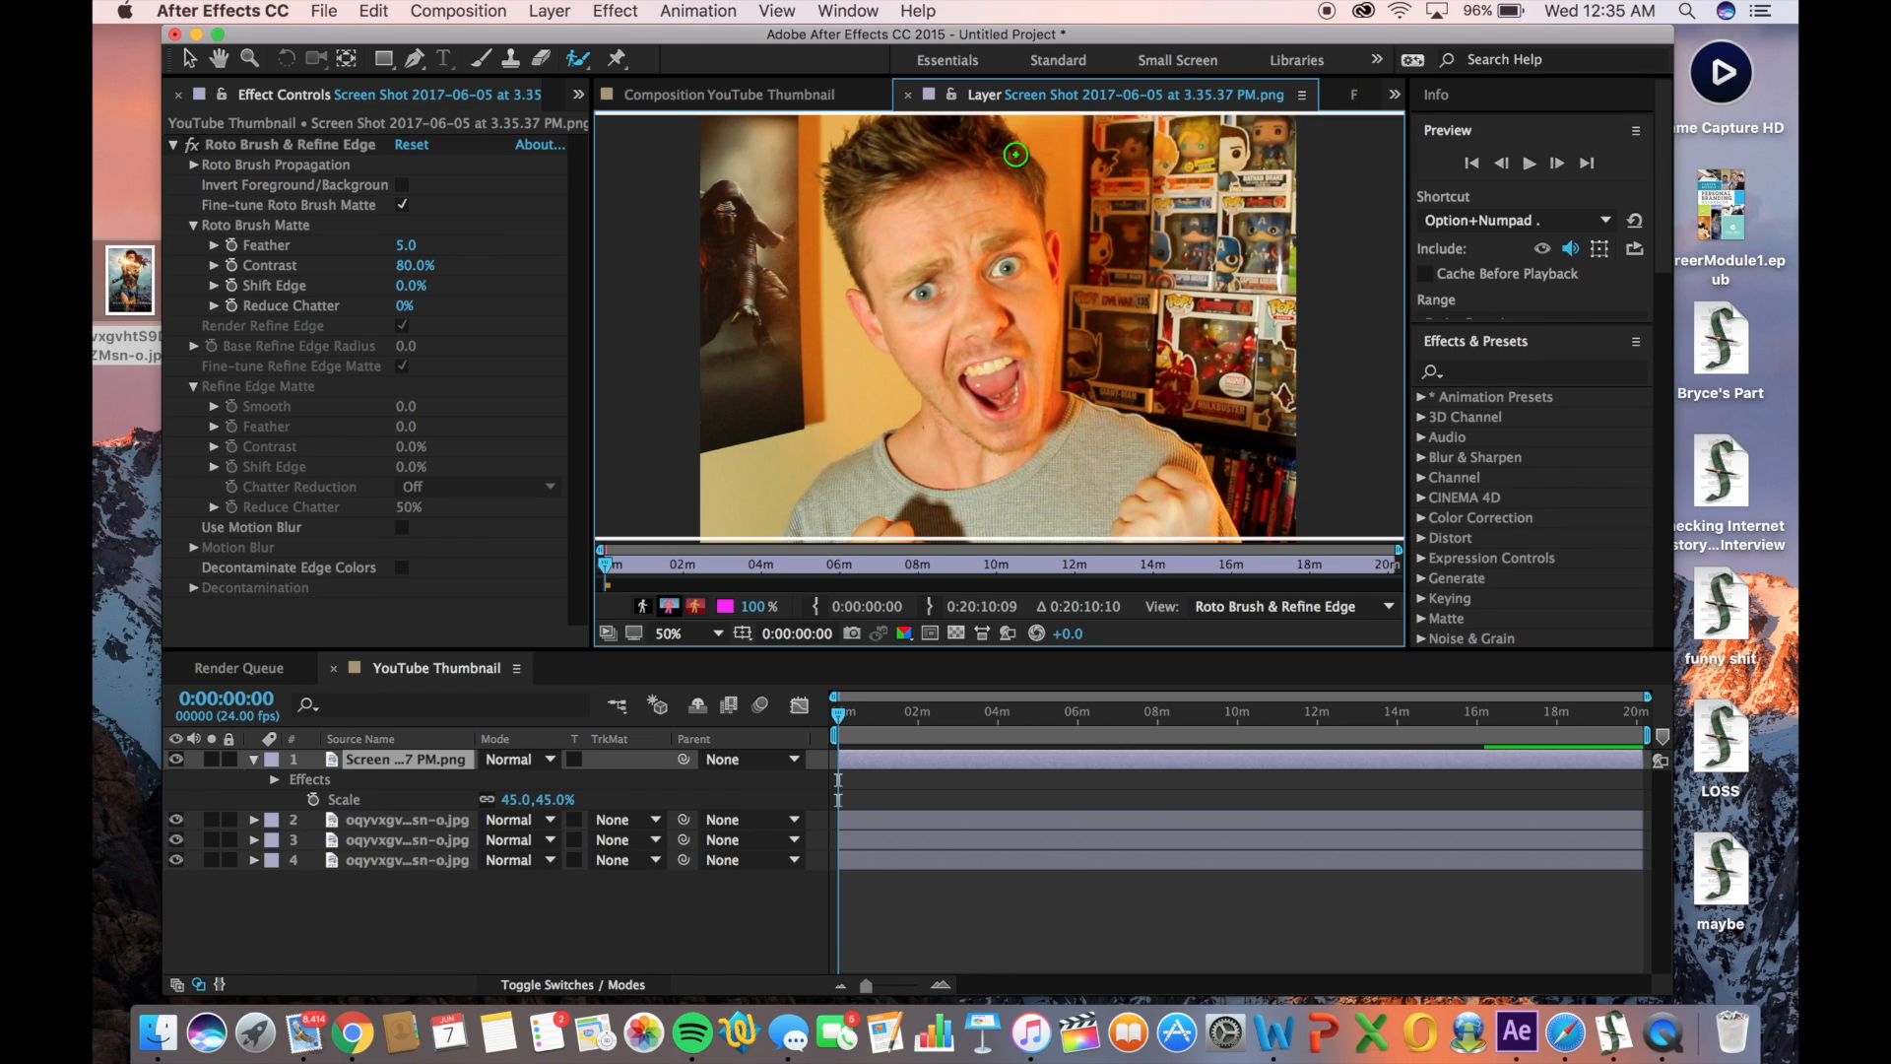
{"action": "left_click_drag", "start_coordinate": [967, 241], "coordinate": [985, 325]}
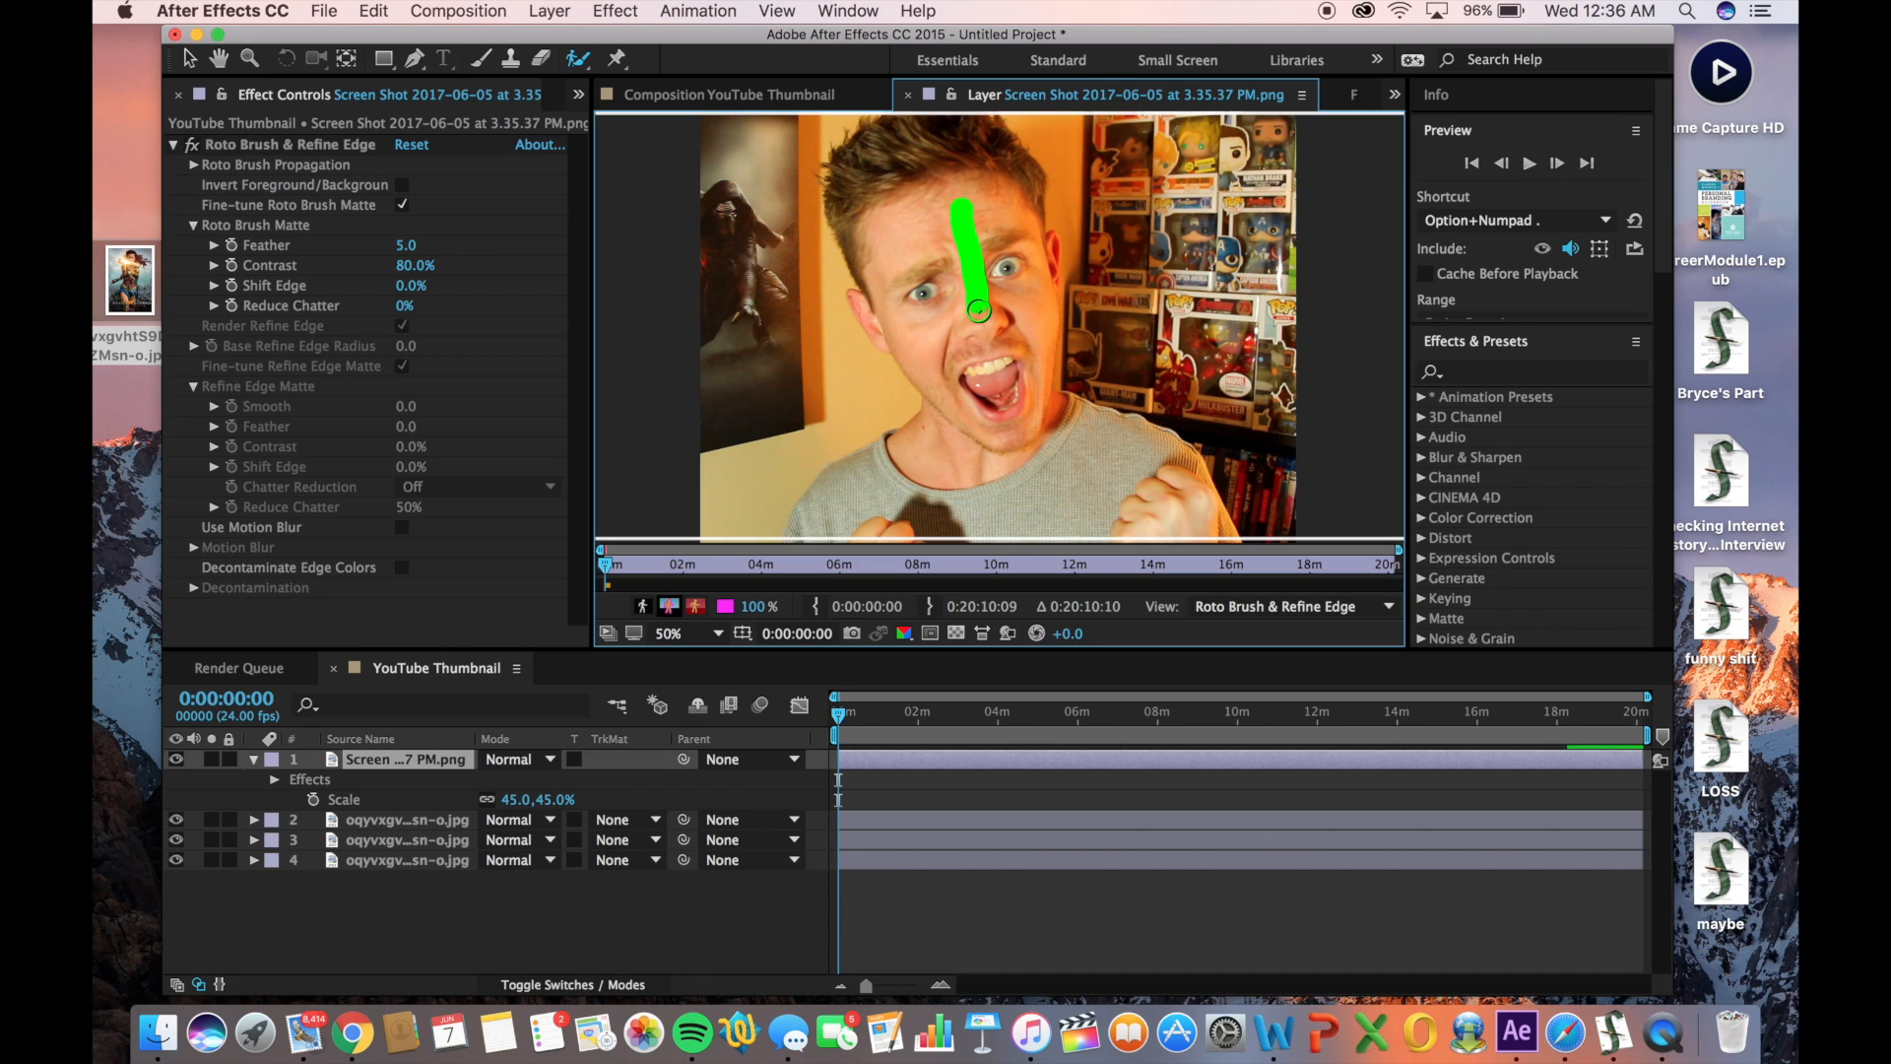
{"action": "left_click_drag", "start_coordinate": [937, 237], "coordinate": [934, 382]}
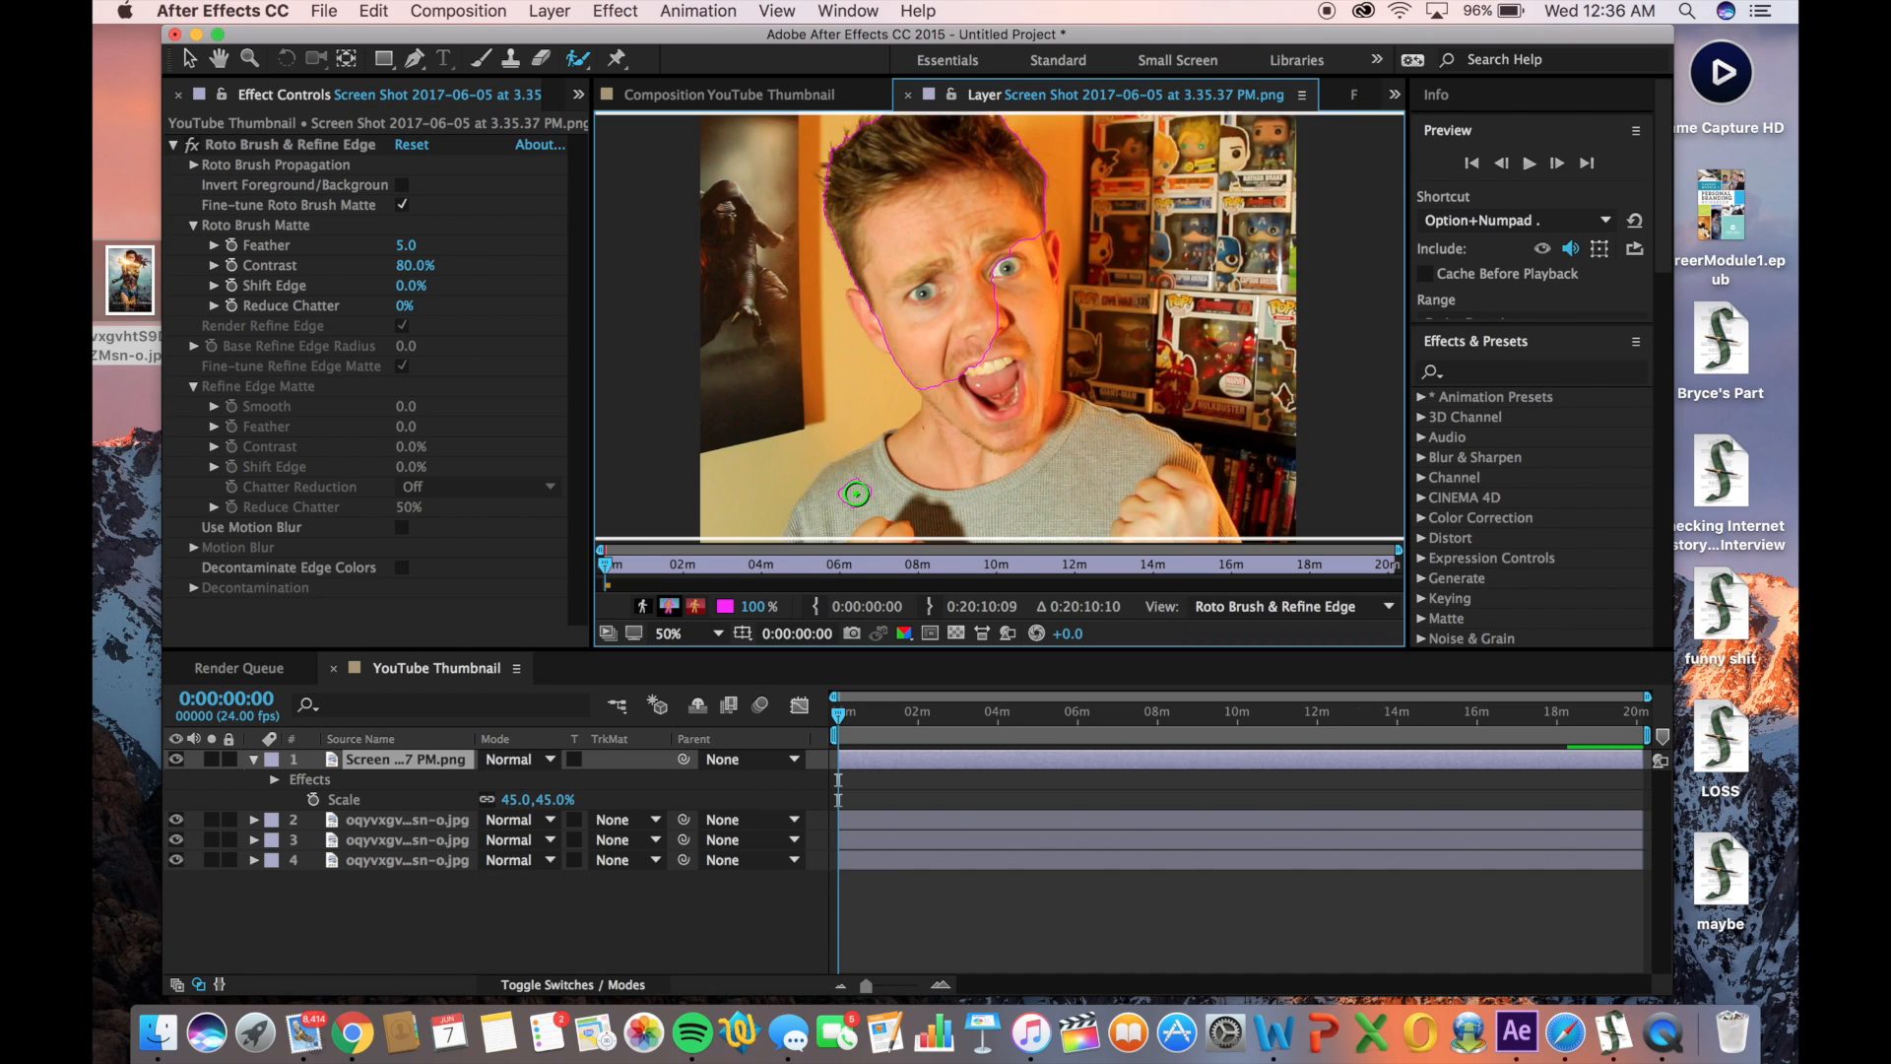
Extend the Roto Brush foreground selection over the shirt, shoulders, raised fist and mouth
{"action": "left_click_drag", "start_coordinate": [965, 488], "coordinate": [1052, 493]}
{"action": "left_click_drag", "start_coordinate": [932, 461], "coordinate": [903, 491]}
{"action": "left_click_drag", "start_coordinate": [947, 420], "coordinate": [825, 506]}
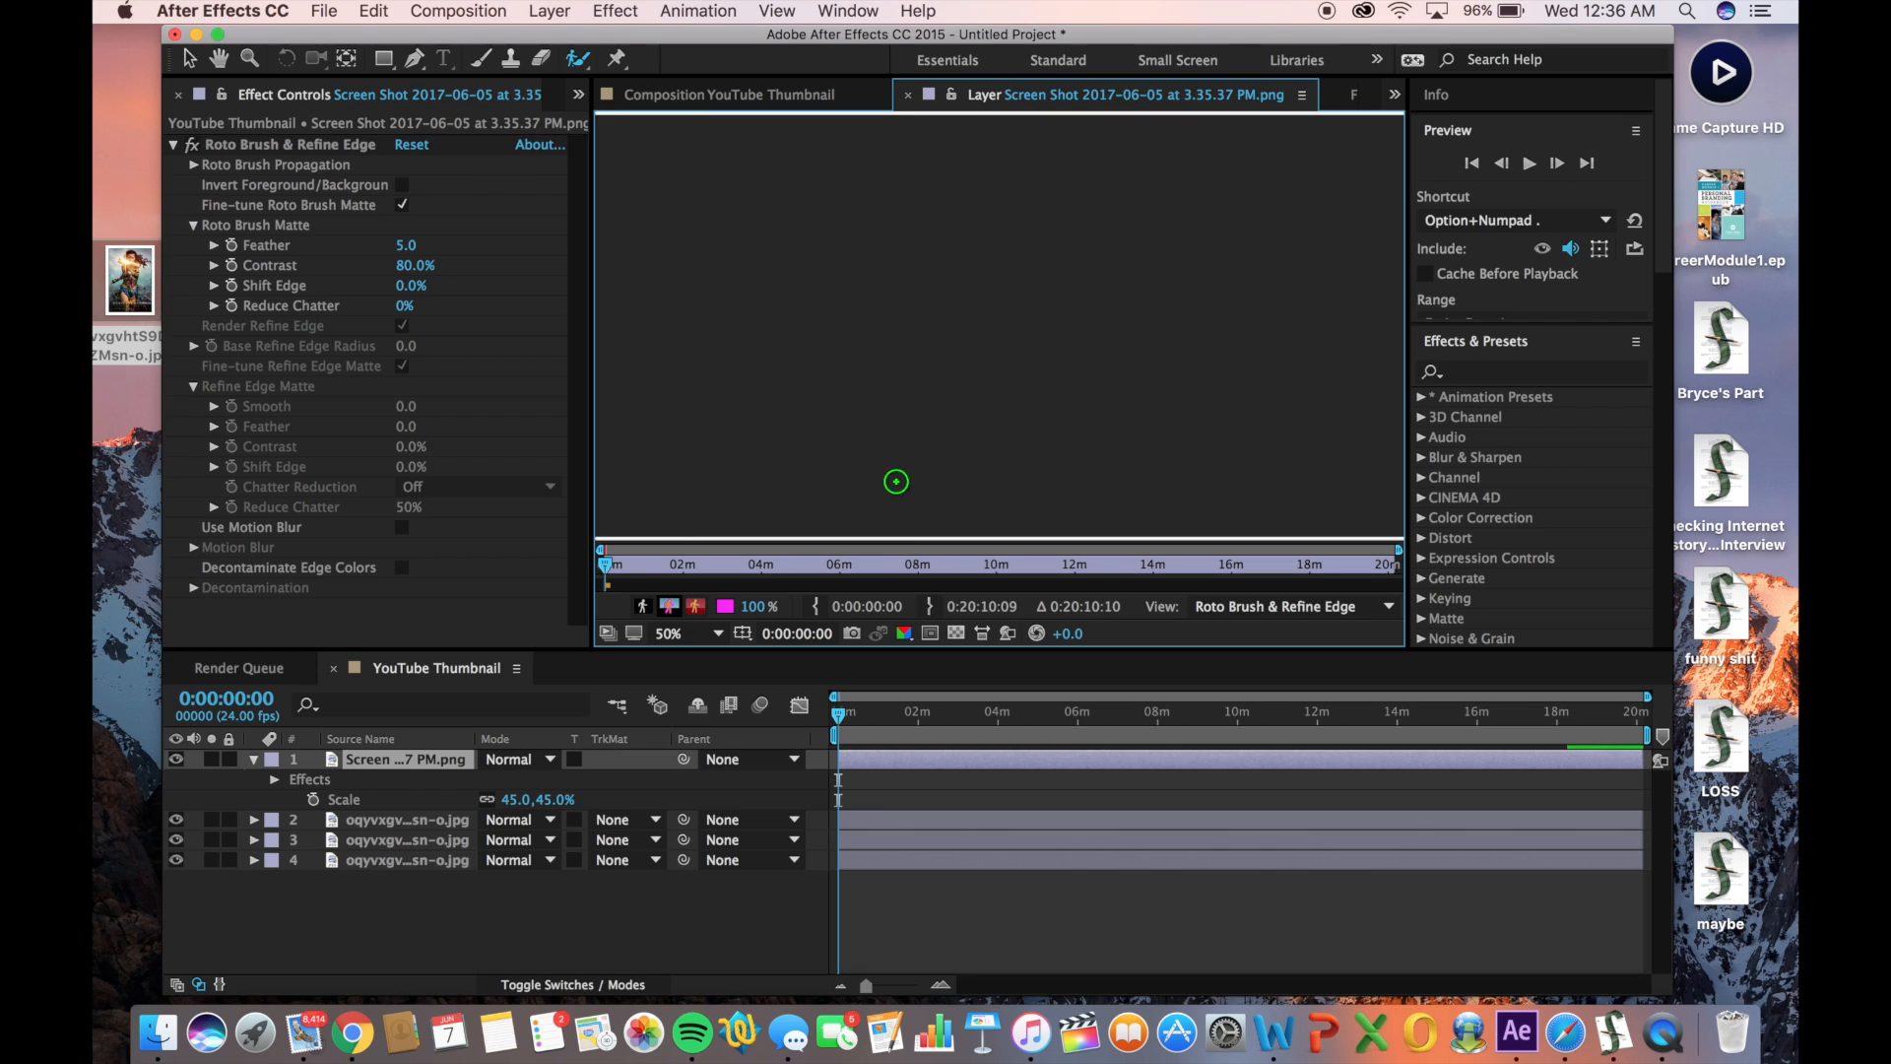
{"action": "mouse_move", "coordinate": [1025, 438]}
{"action": "left_mouse_down"}
{"action": "mouse_move", "coordinate": [1007, 397]}
{"action": "mouse_move", "coordinate": [1061, 464]}
{"action": "mouse_move", "coordinate": [1153, 486]}
{"action": "mouse_move", "coordinate": [1180, 523]}
{"action": "left_mouse_up"}
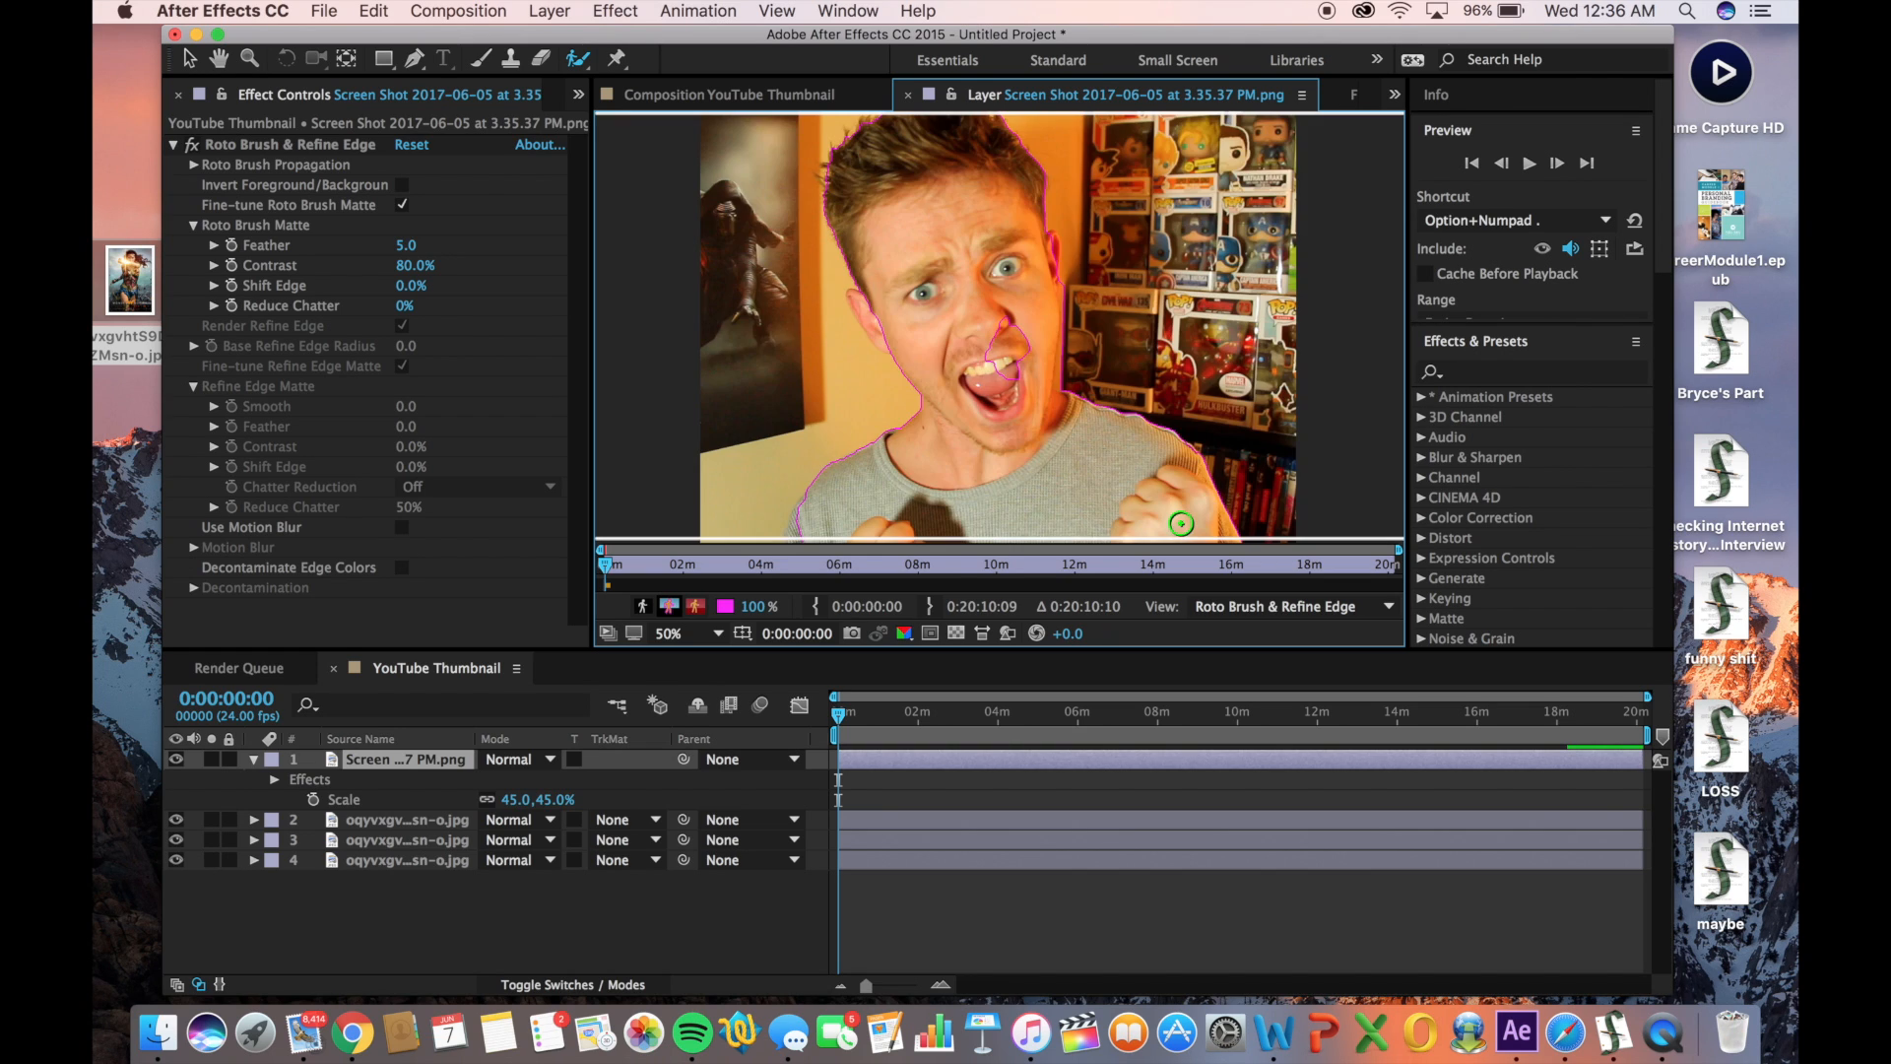
{"action": "left_click_drag", "start_coordinate": [988, 276], "coordinate": [1016, 383]}
Add the missing outer part of the ear beside the toy shelf to the Roto Brush foreground
{"action": "scroll", "coordinate": [993, 278], "scroll_direction": "up", "scroll_amount": 4}
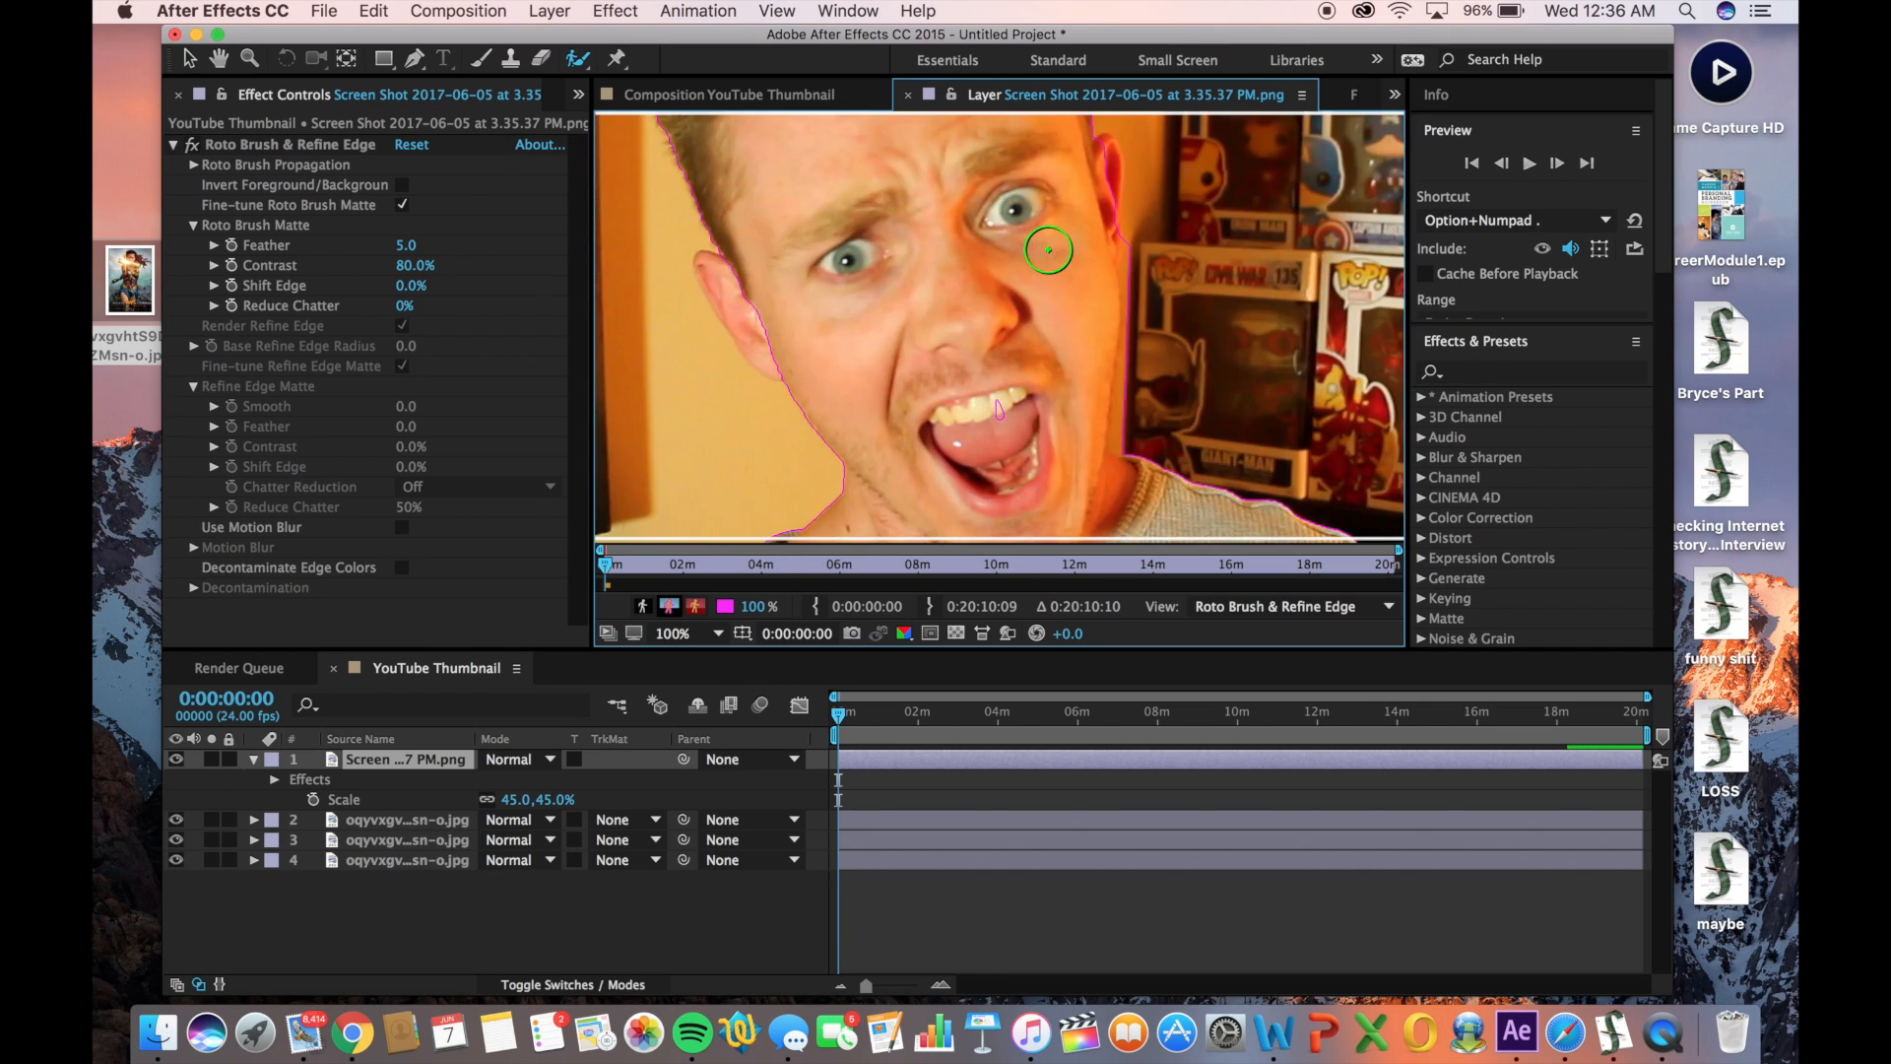
{"action": "left_click", "coordinate": [219, 59]}
{"action": "left_click_drag", "start_coordinate": [768, 273], "coordinate": [504, 607]}
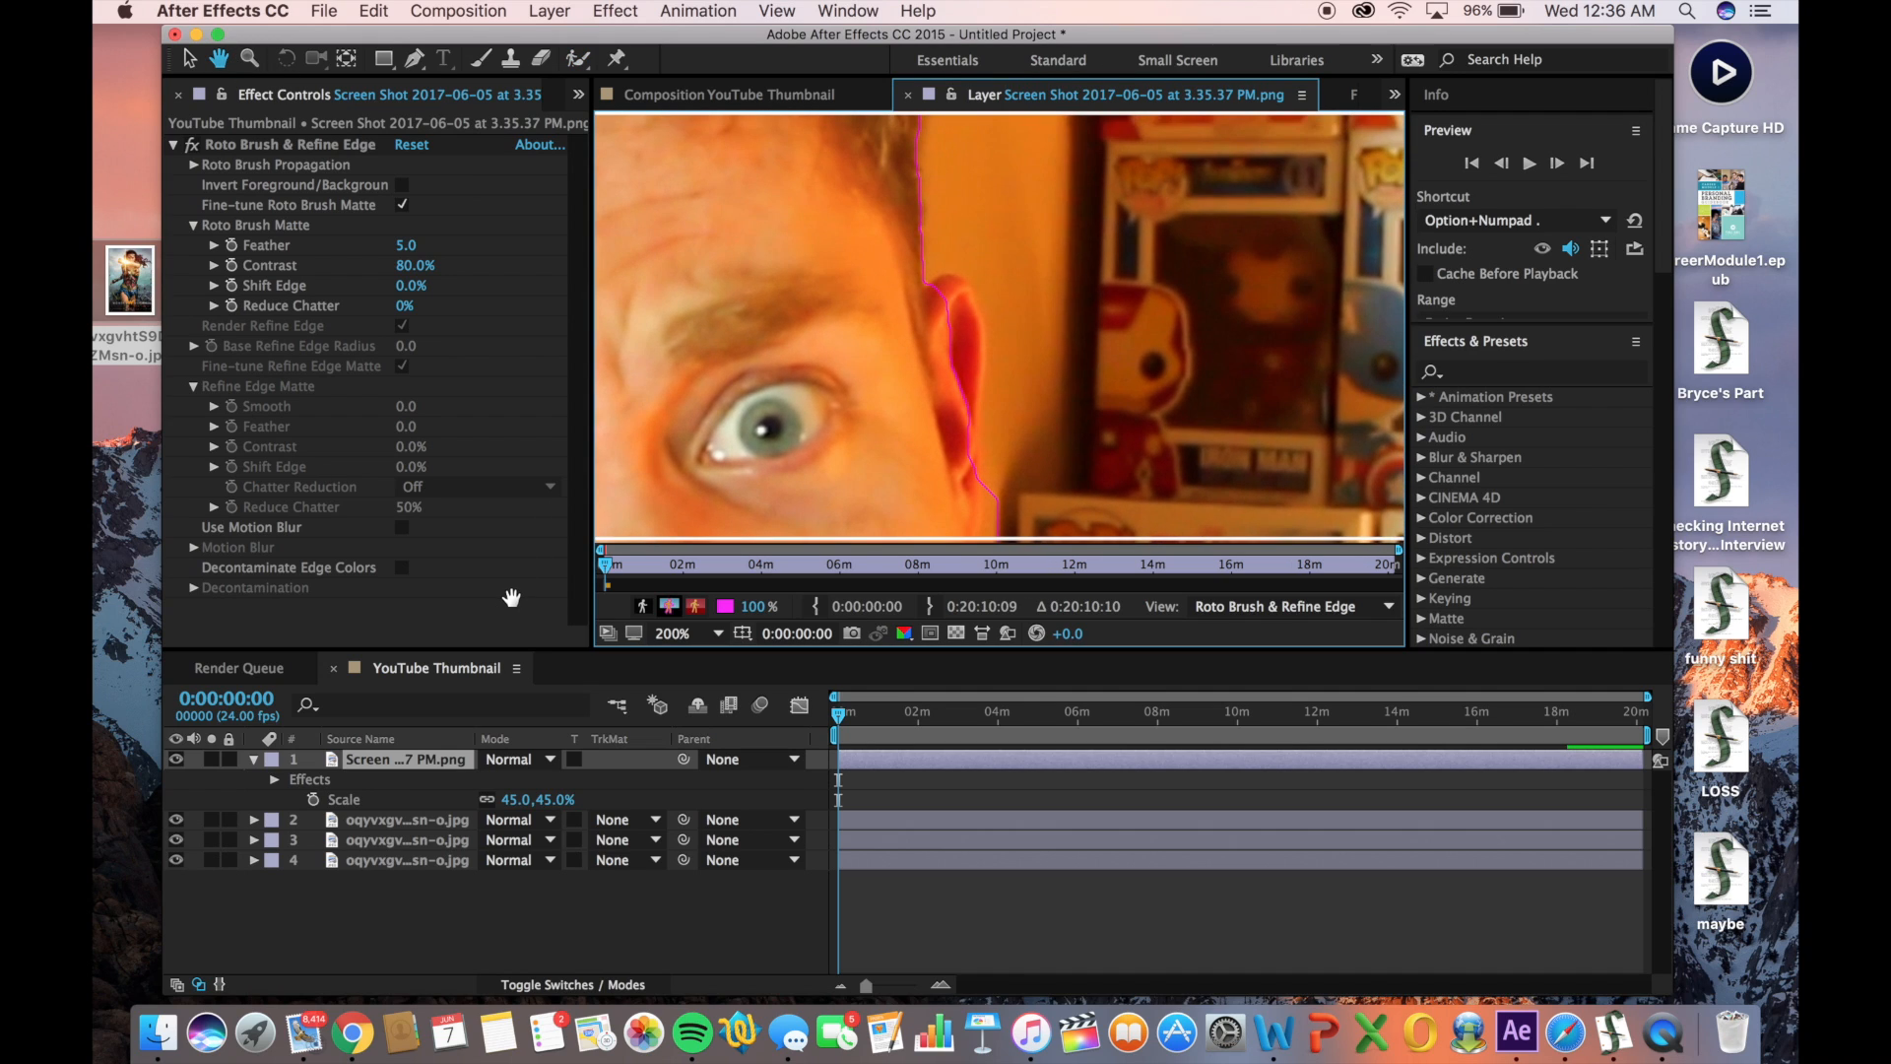
{"action": "left_click", "coordinate": [575, 61]}
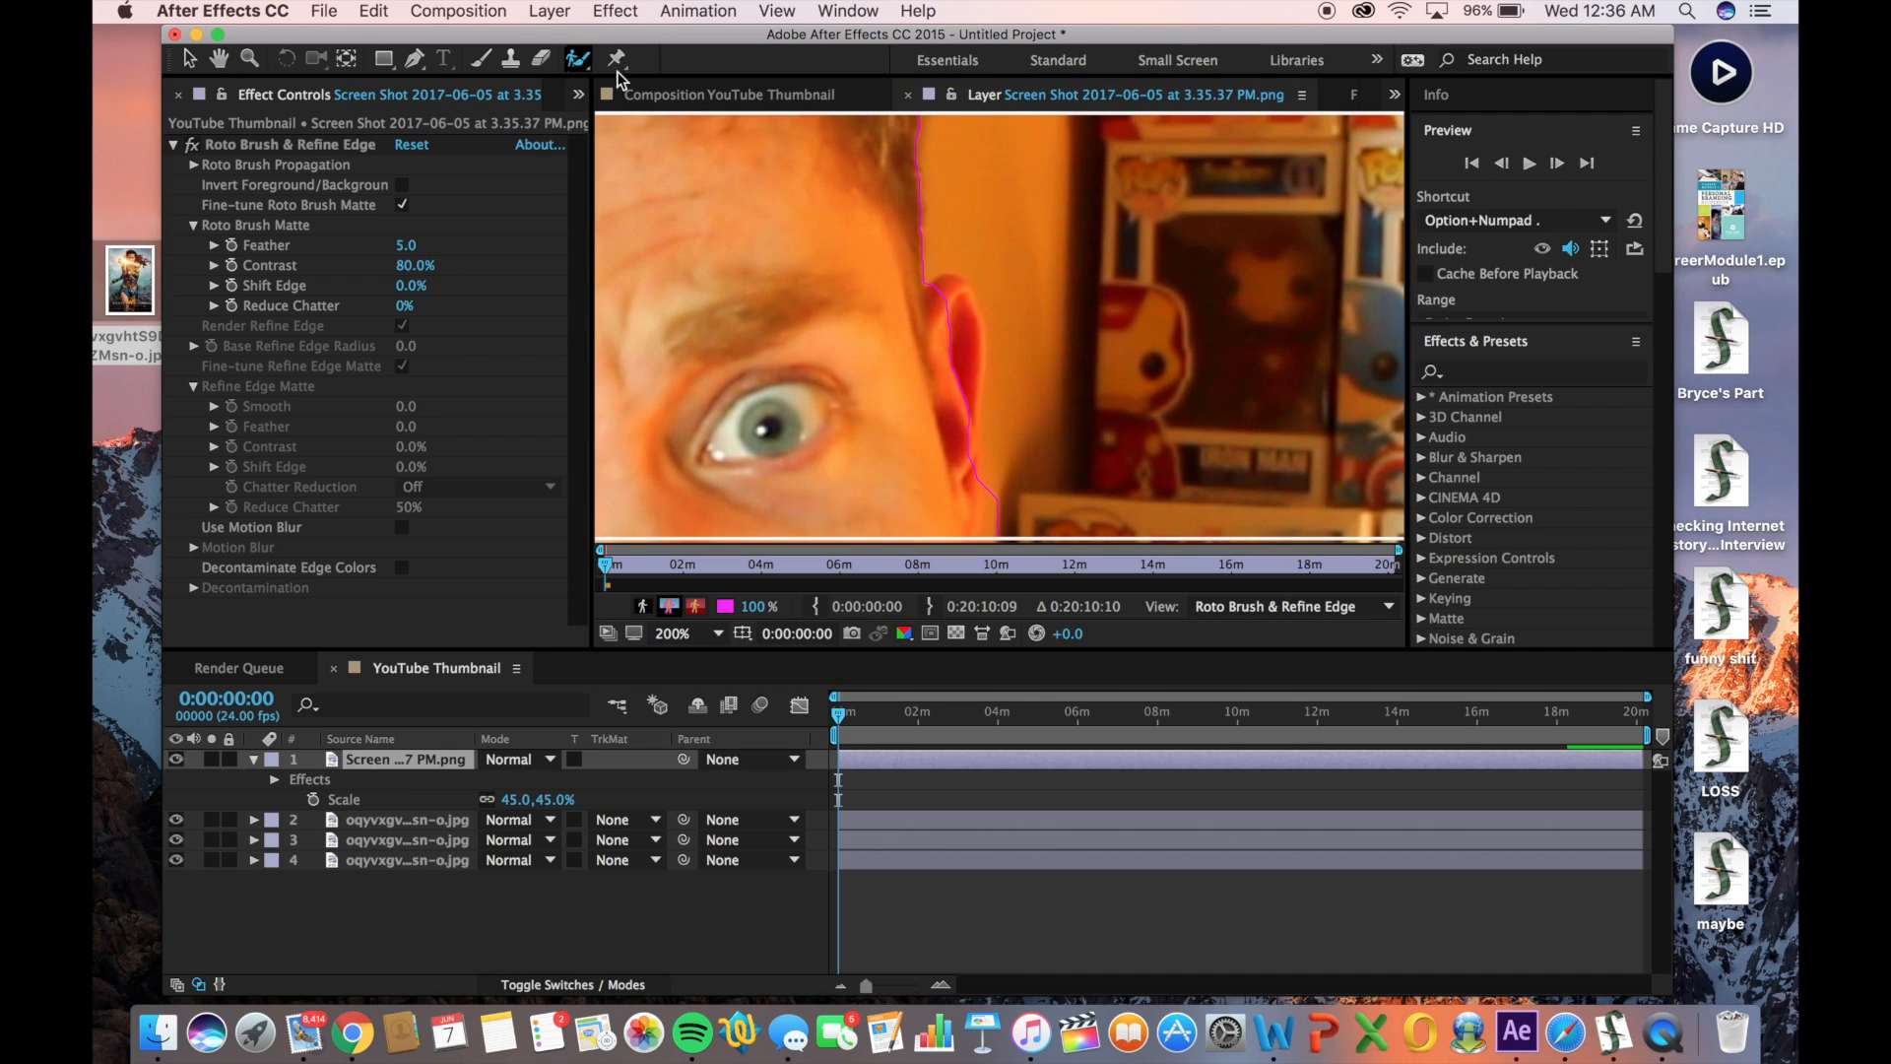
{"action": "left_click", "coordinate": [939, 339]}
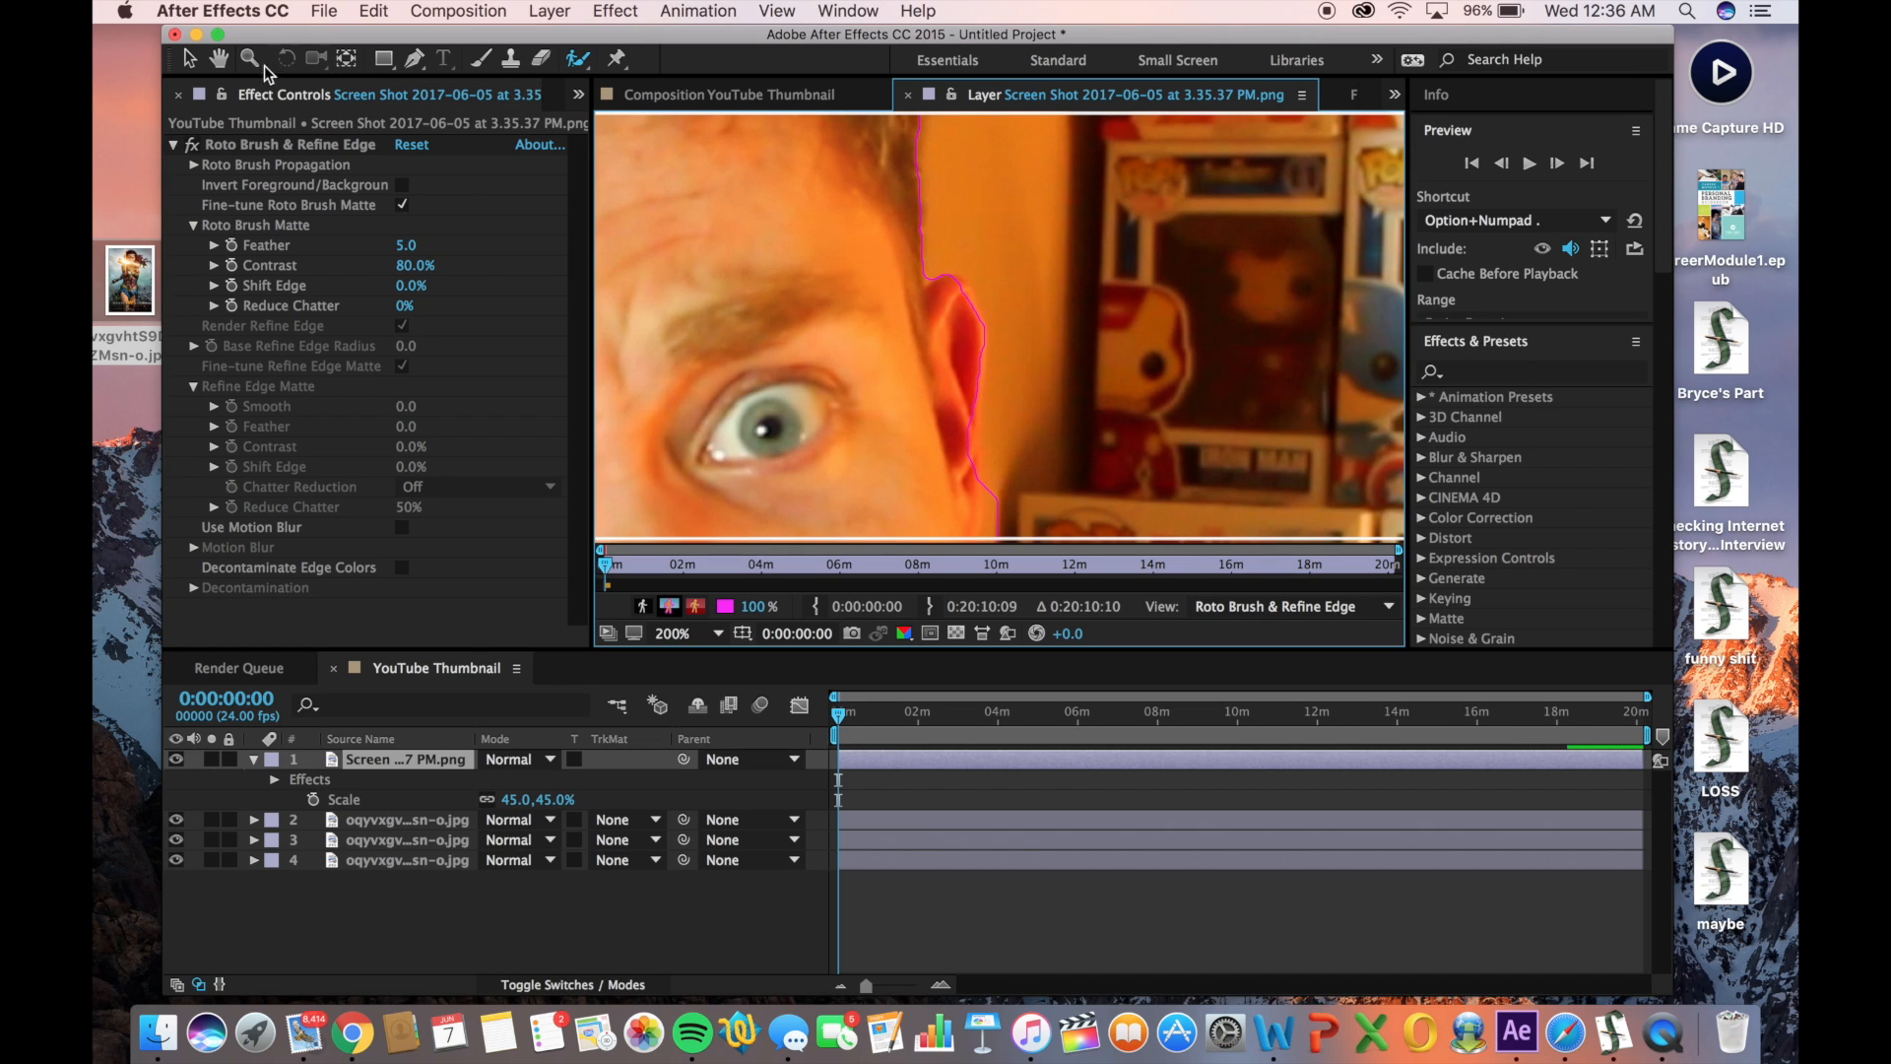
Exclude the background strip beneath that ear from the Roto Brush selection, restore the cheek edge, and return to the composition
{"action": "left_click", "coordinate": [225, 65]}
{"action": "left_click_drag", "start_coordinate": [751, 316], "coordinate": [727, 69]}
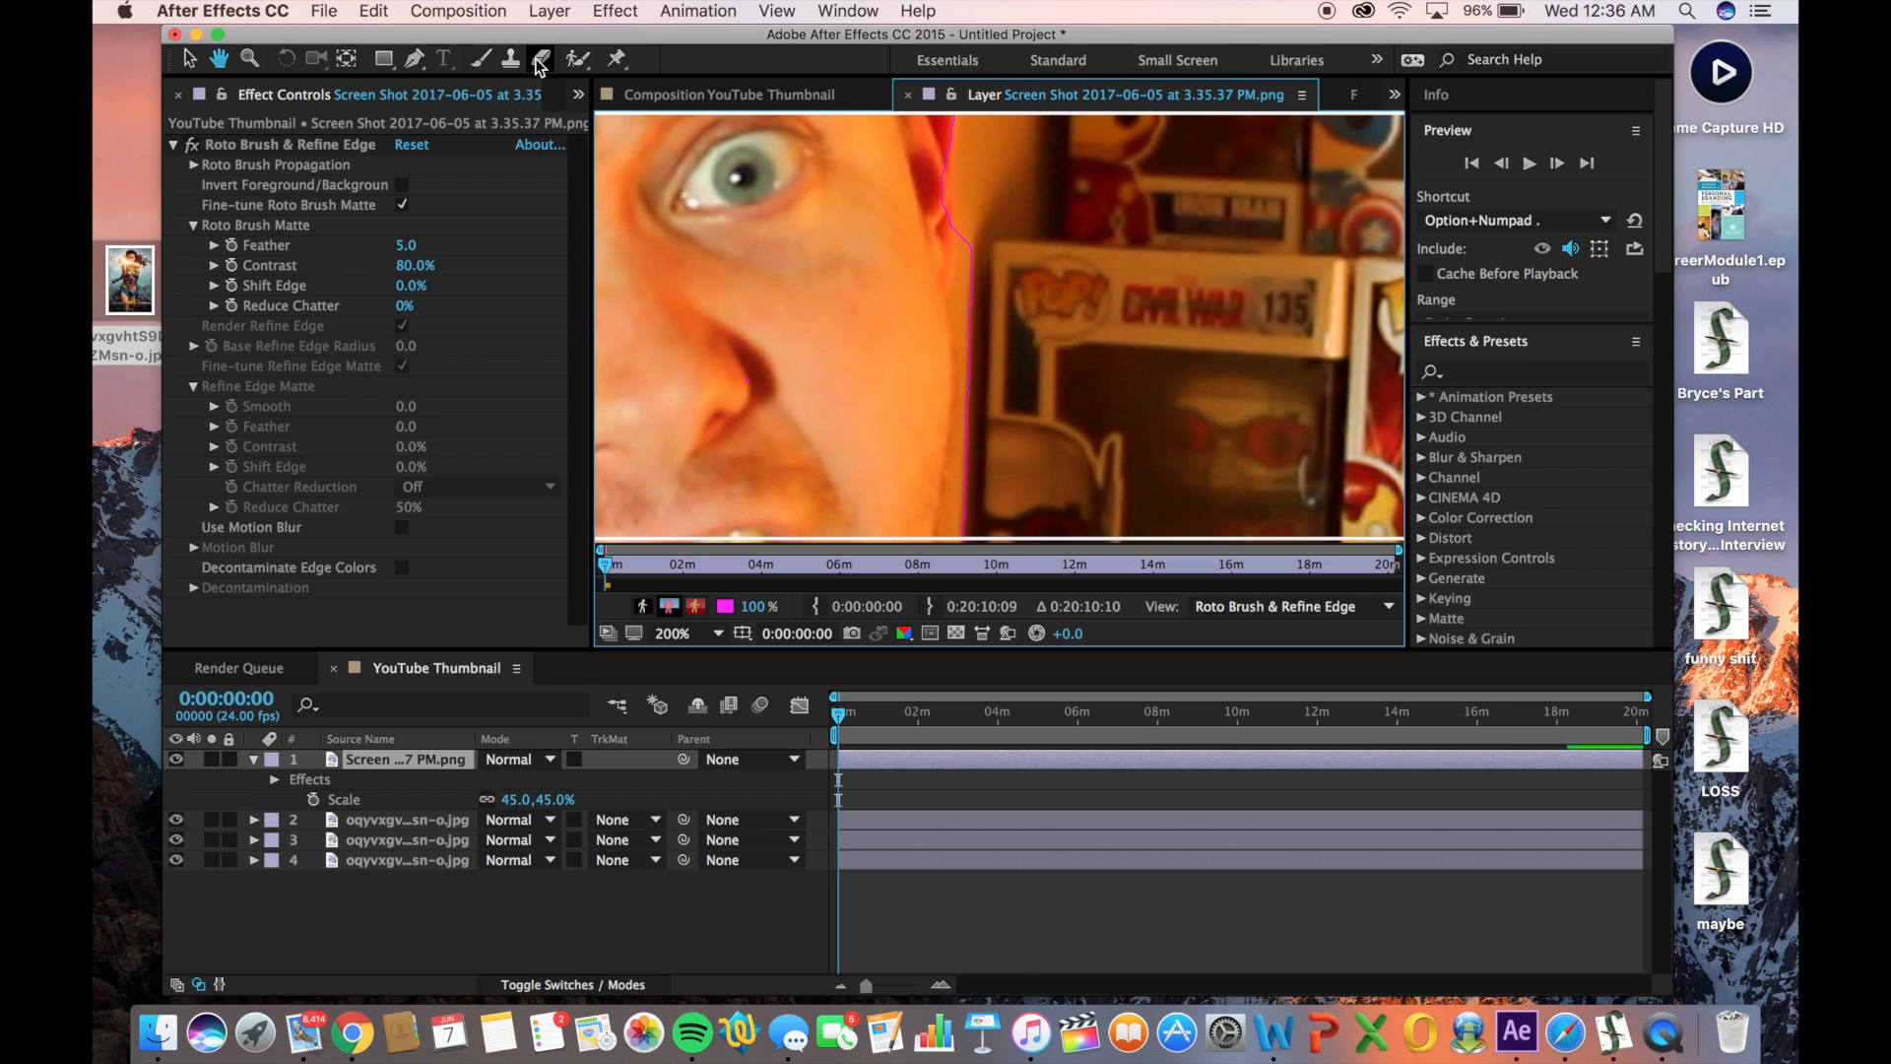
{"action": "left_click", "coordinate": [576, 67]}
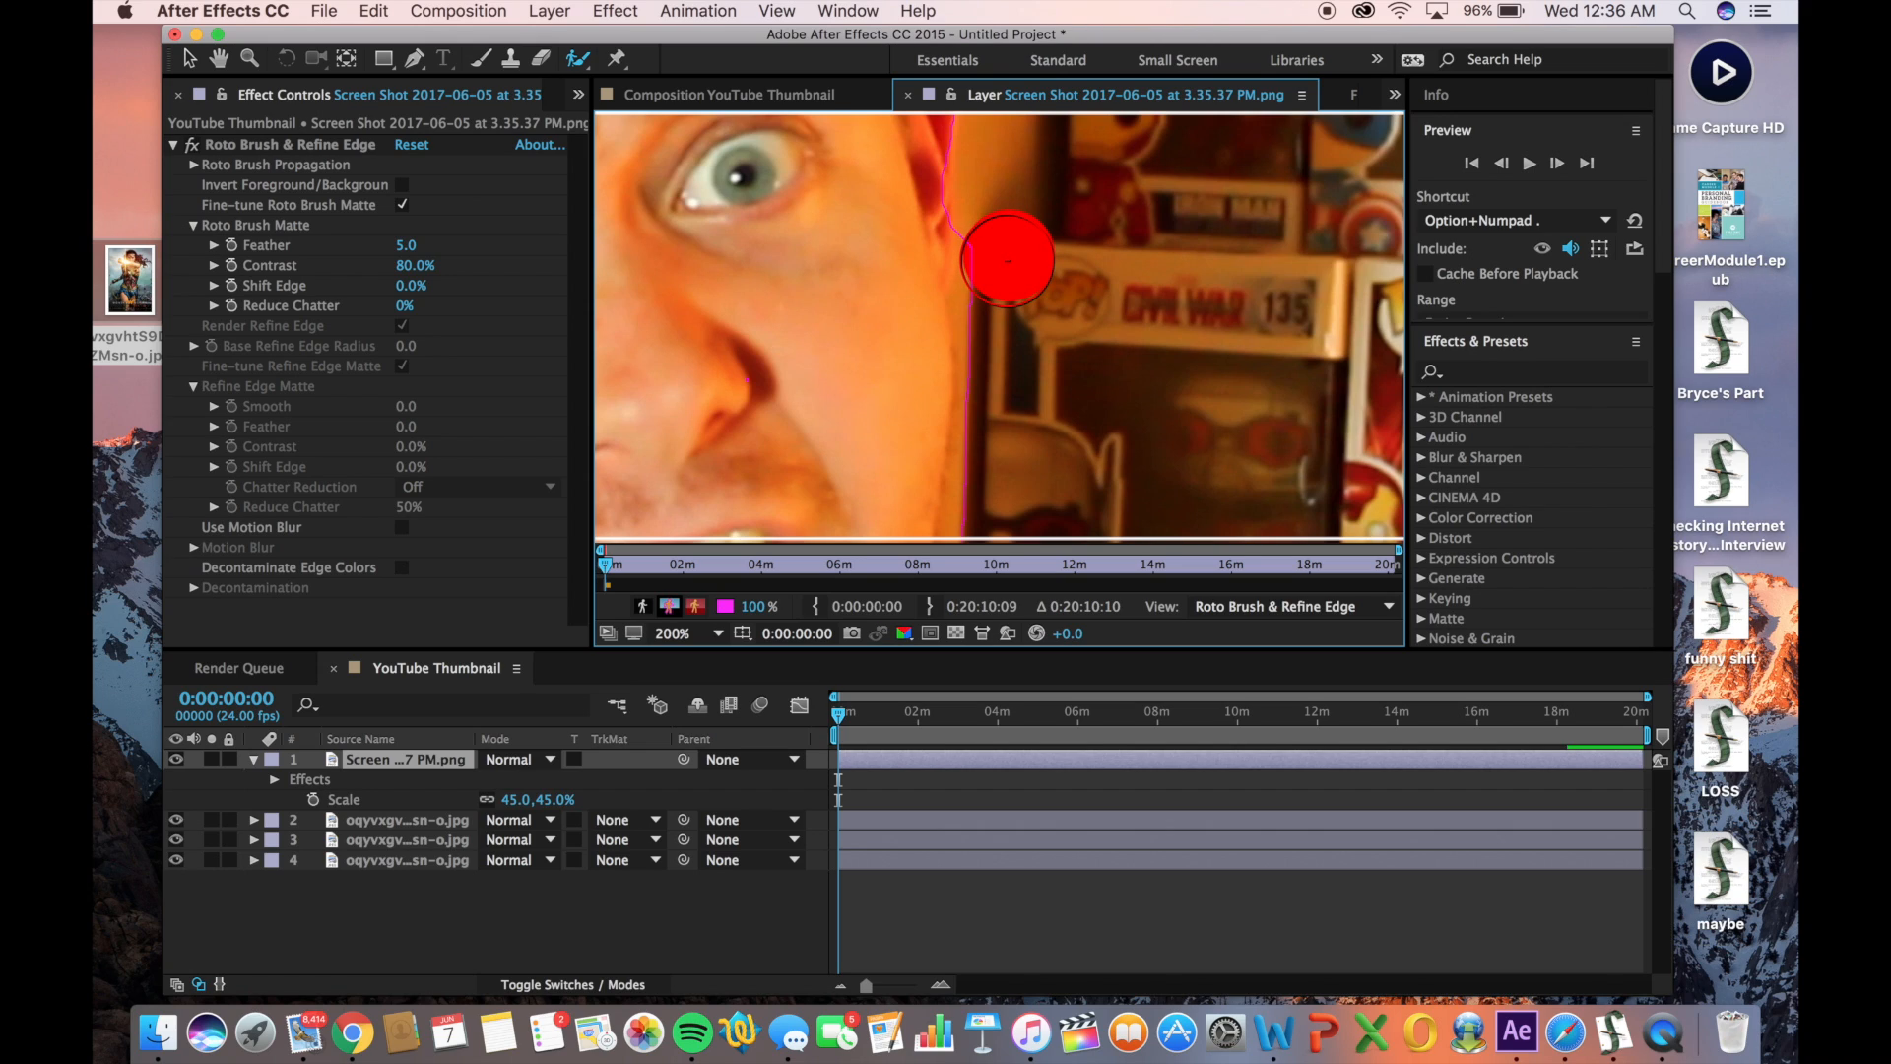
{"action": "left_click_drag", "start_coordinate": [1007, 259], "coordinate": [1004, 337]}
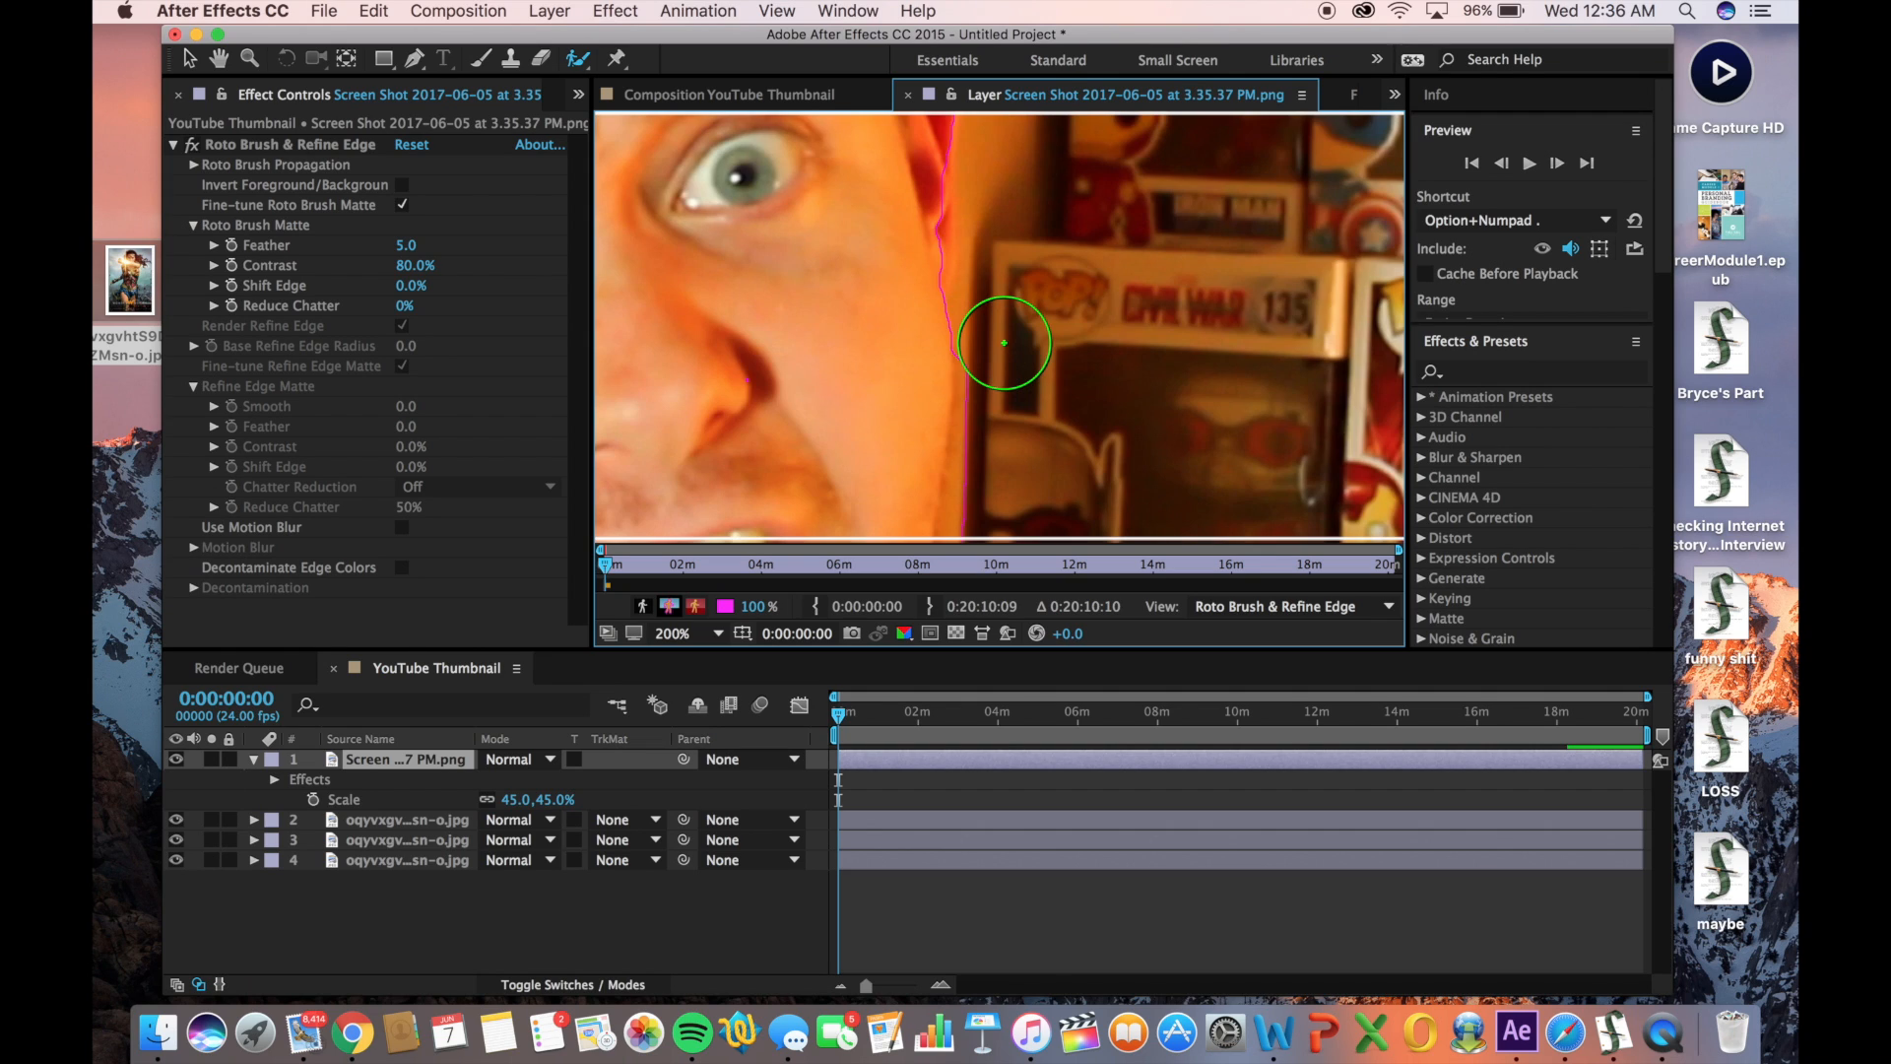
{"action": "left_click_drag", "start_coordinate": [900, 254], "coordinate": [904, 252]}
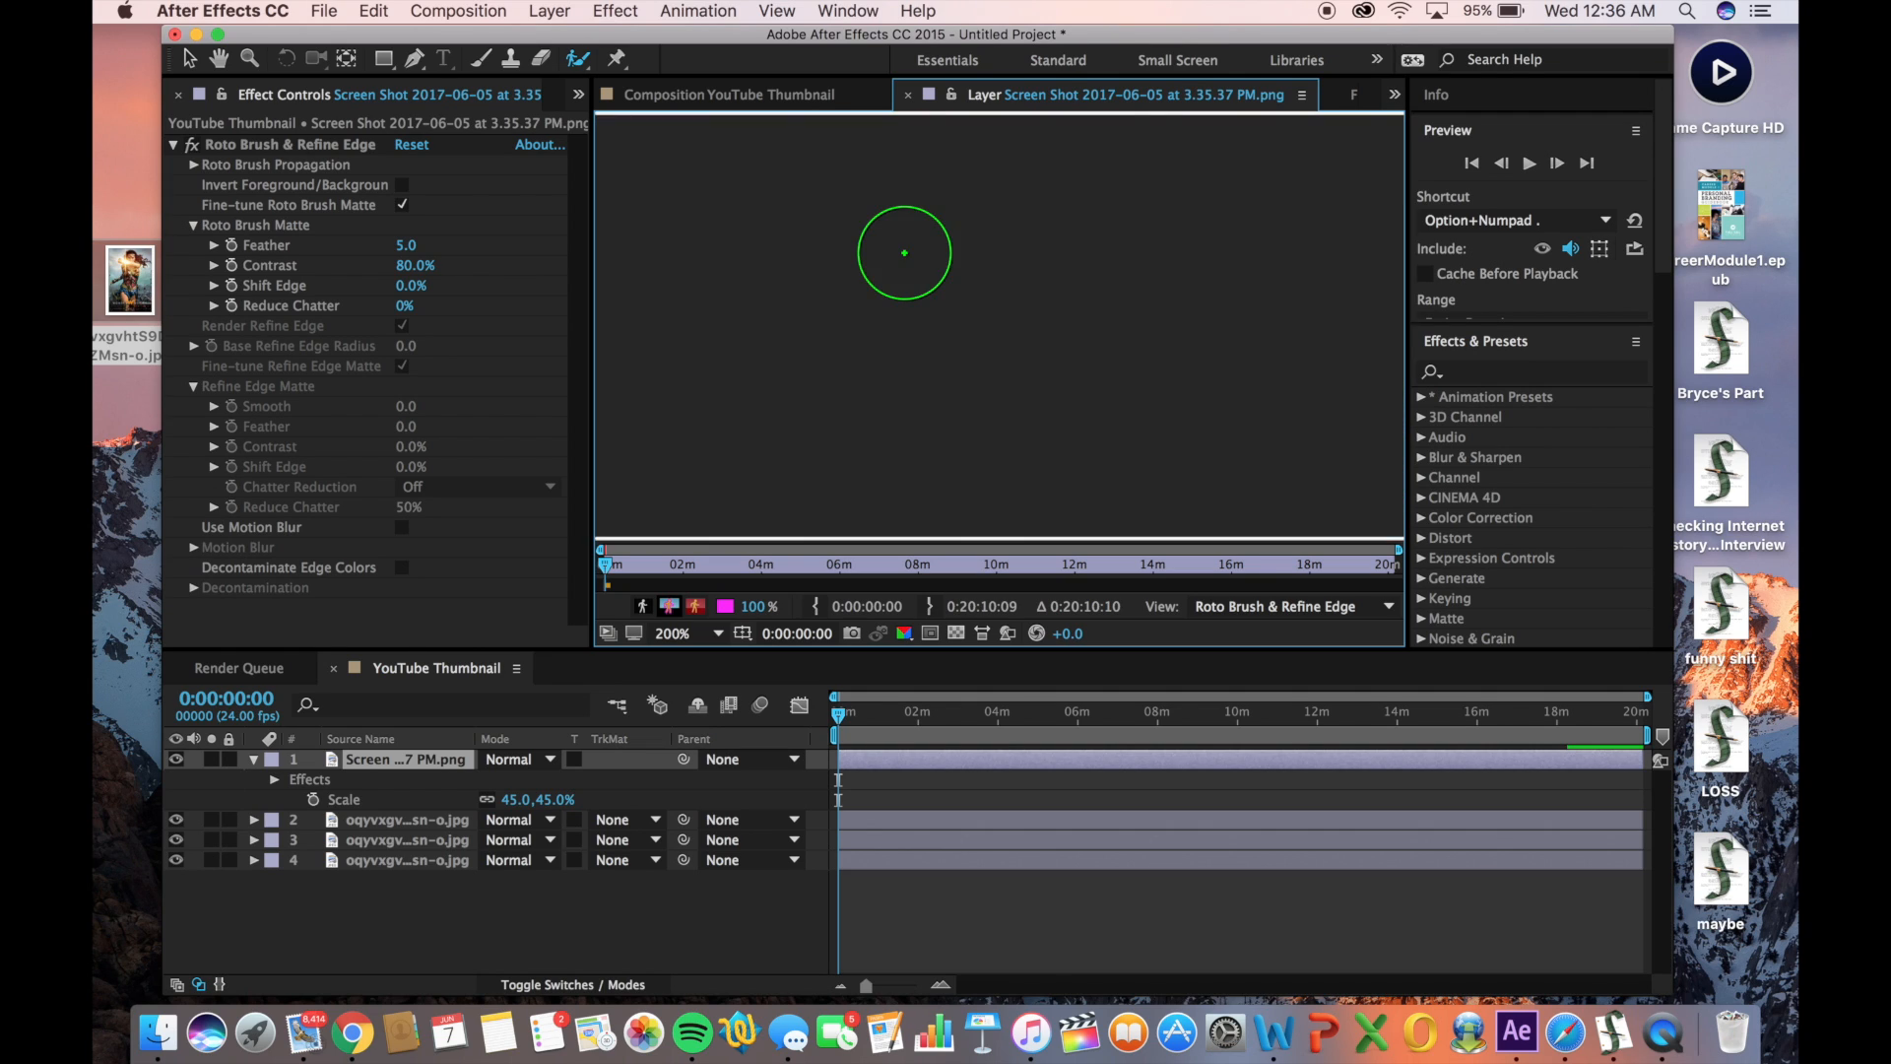
{"action": "left_click", "coordinate": [806, 102]}
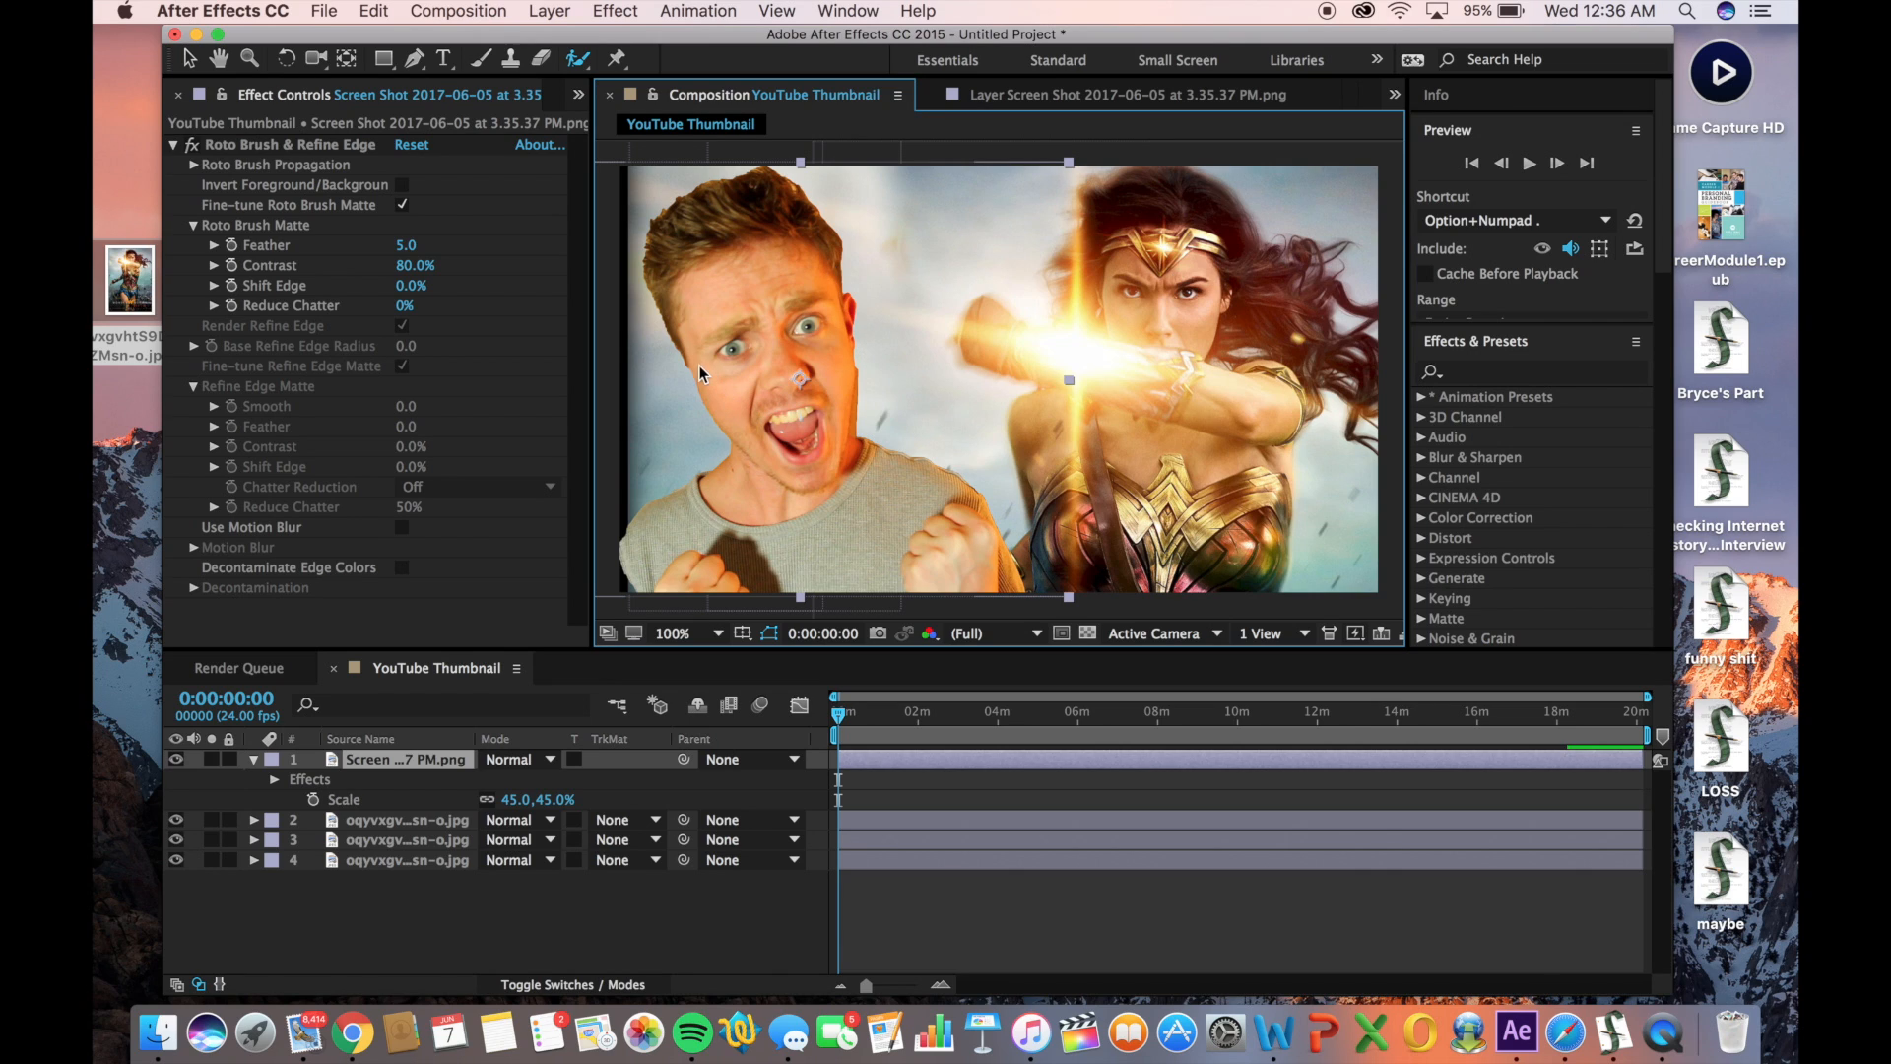
Reopen the face layer and touch up the Roto Brush selection around the mouth and cheek with another foreground stroke
{"action": "left_click", "coordinate": [995, 98]}
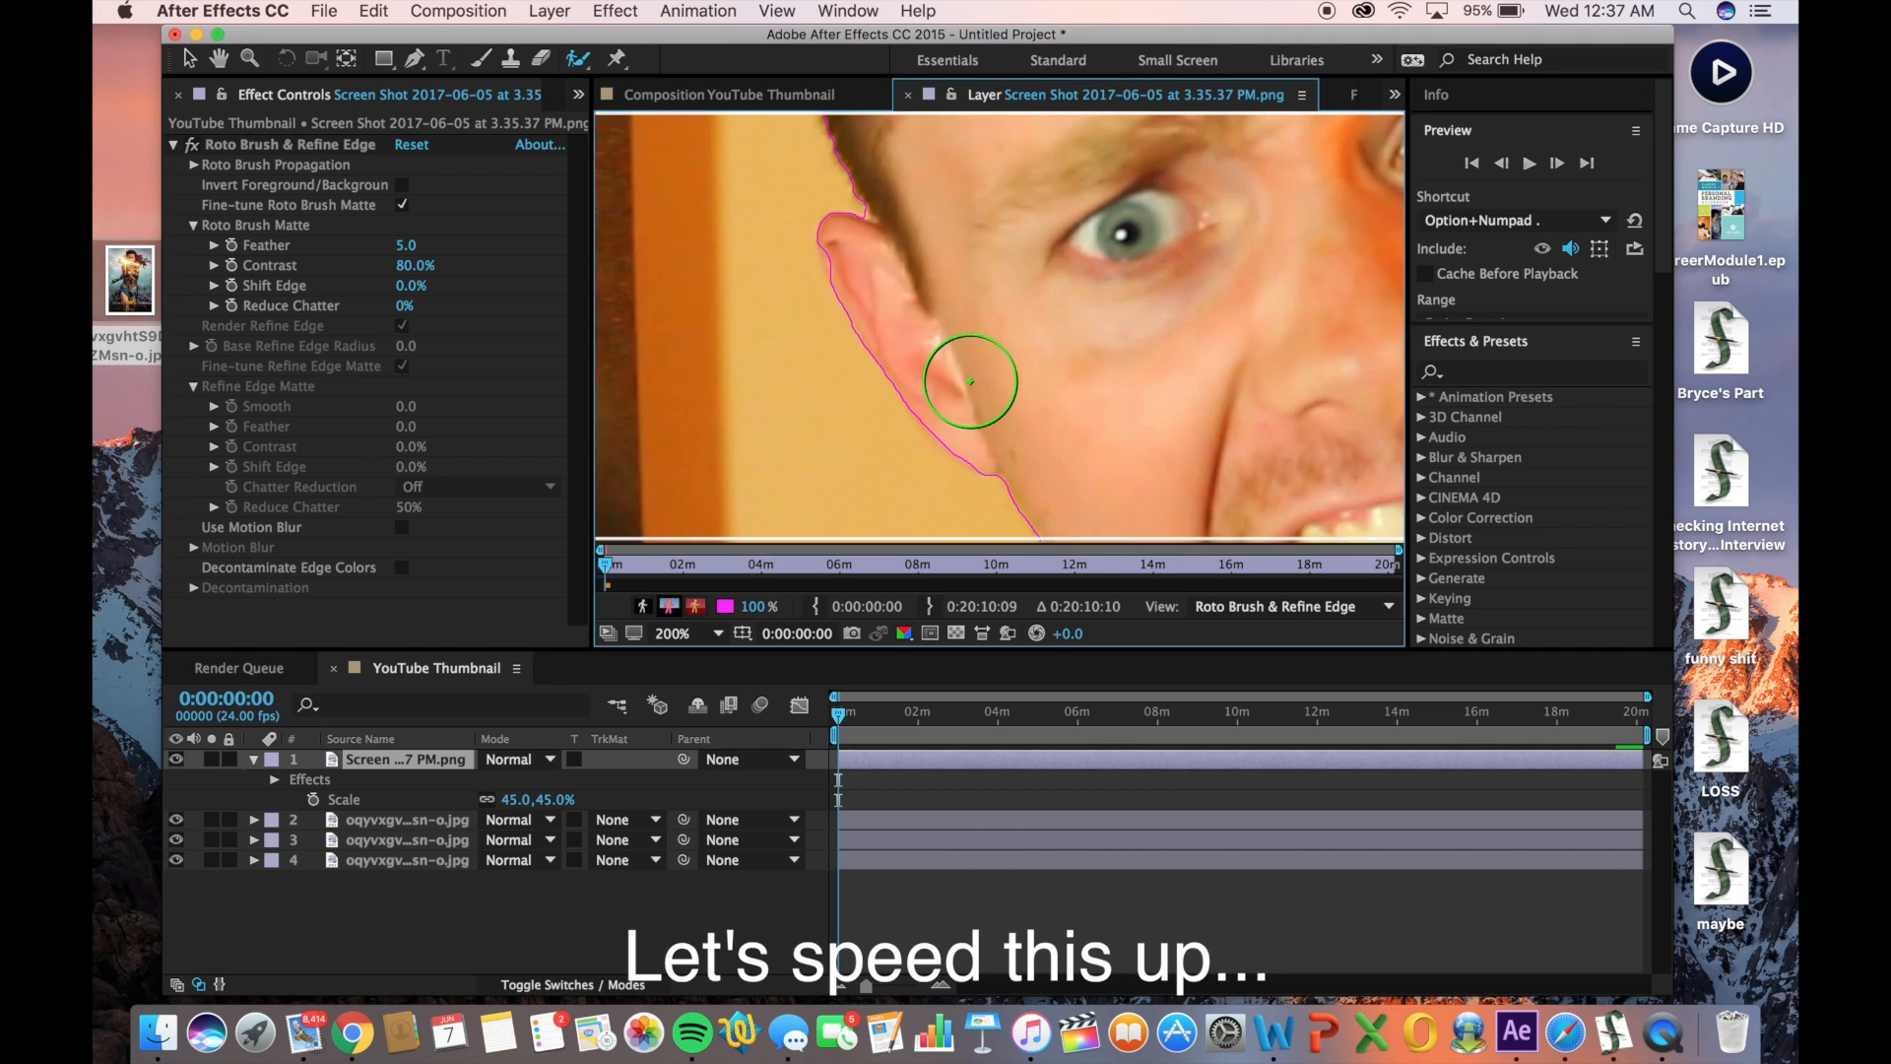
{"action": "left_click", "coordinate": [785, 94]}
{"action": "double_click", "coordinate": [853, 404]}
{"action": "key", "text": "space"}
{"action": "left_click_drag", "start_coordinate": [954, 378], "coordinate": [736, 299]}
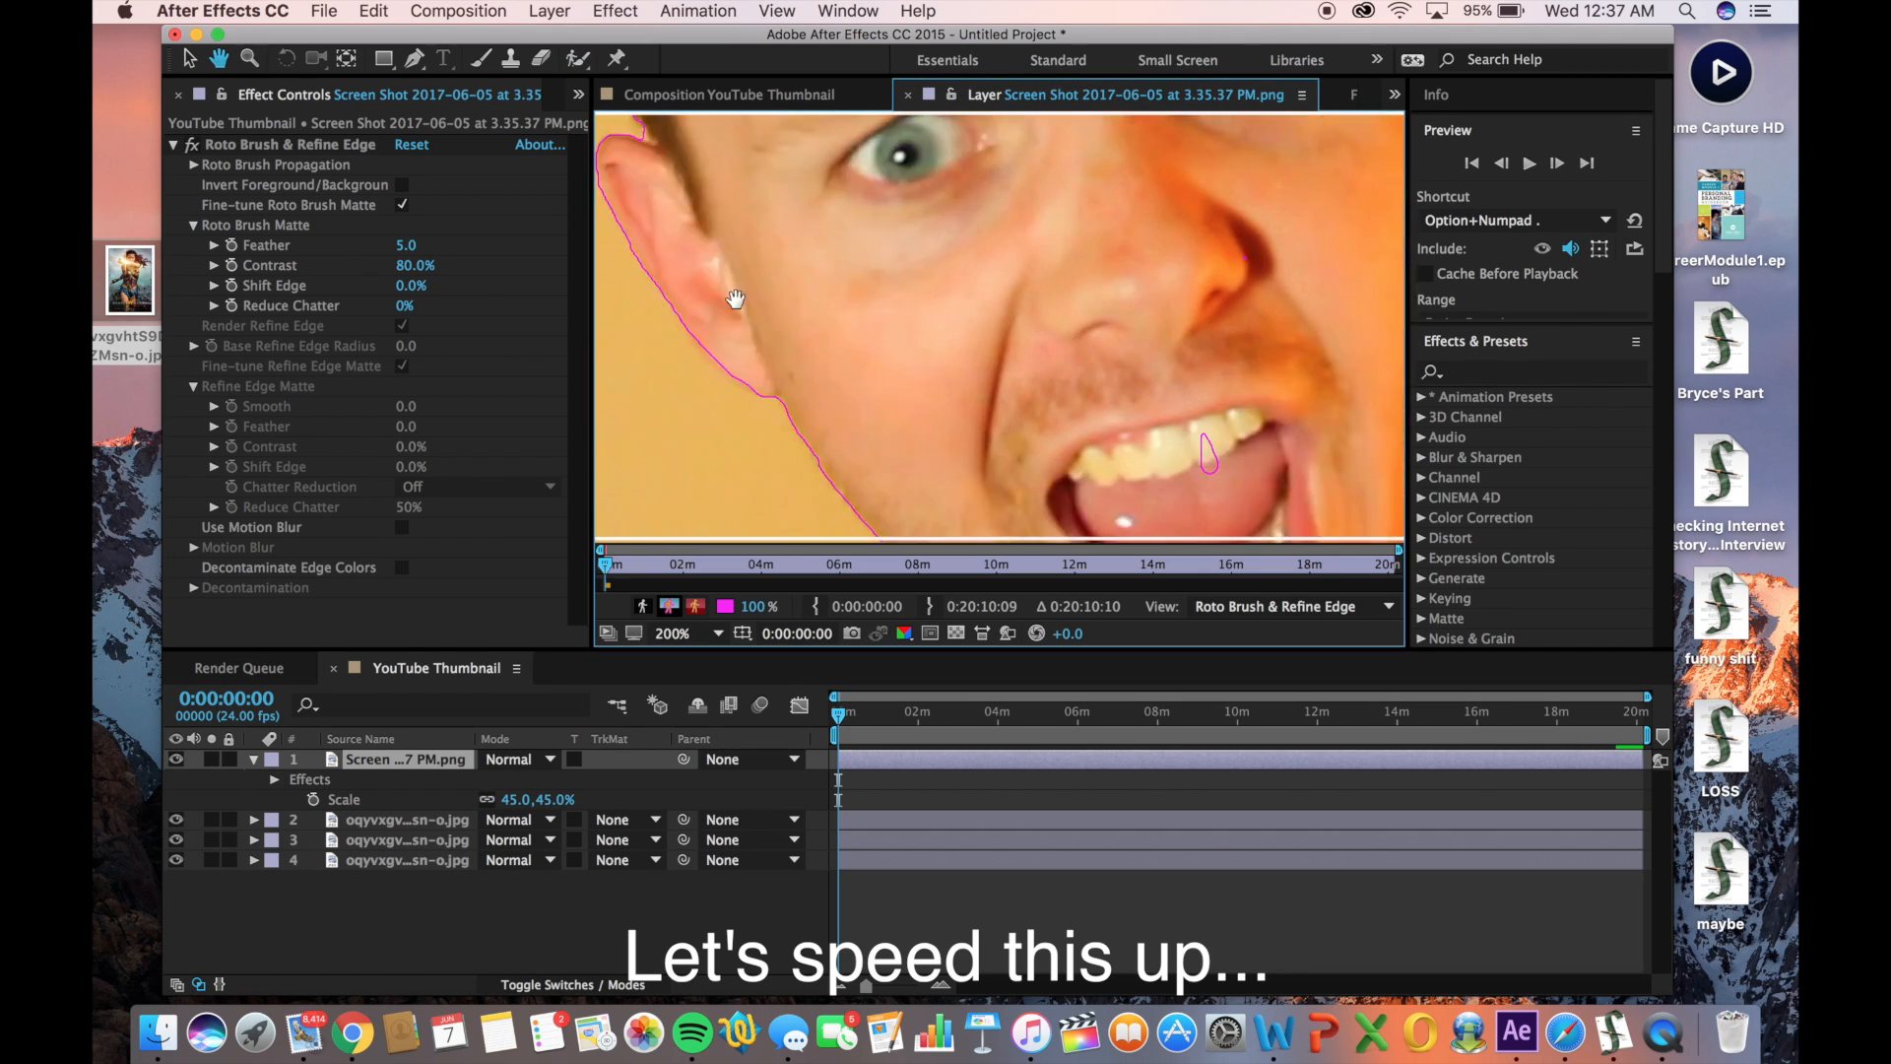
{"action": "left_click_drag", "start_coordinate": [1132, 362], "coordinate": [750, 134]}
{"action": "left_click", "coordinate": [577, 58]}
{"action": "left_click_drag", "start_coordinate": [1056, 187], "coordinate": [1033, 337]}
{"action": "left_click", "coordinate": [218, 59]}
{"action": "left_click_drag", "start_coordinate": [937, 179], "coordinate": [893, 513]}
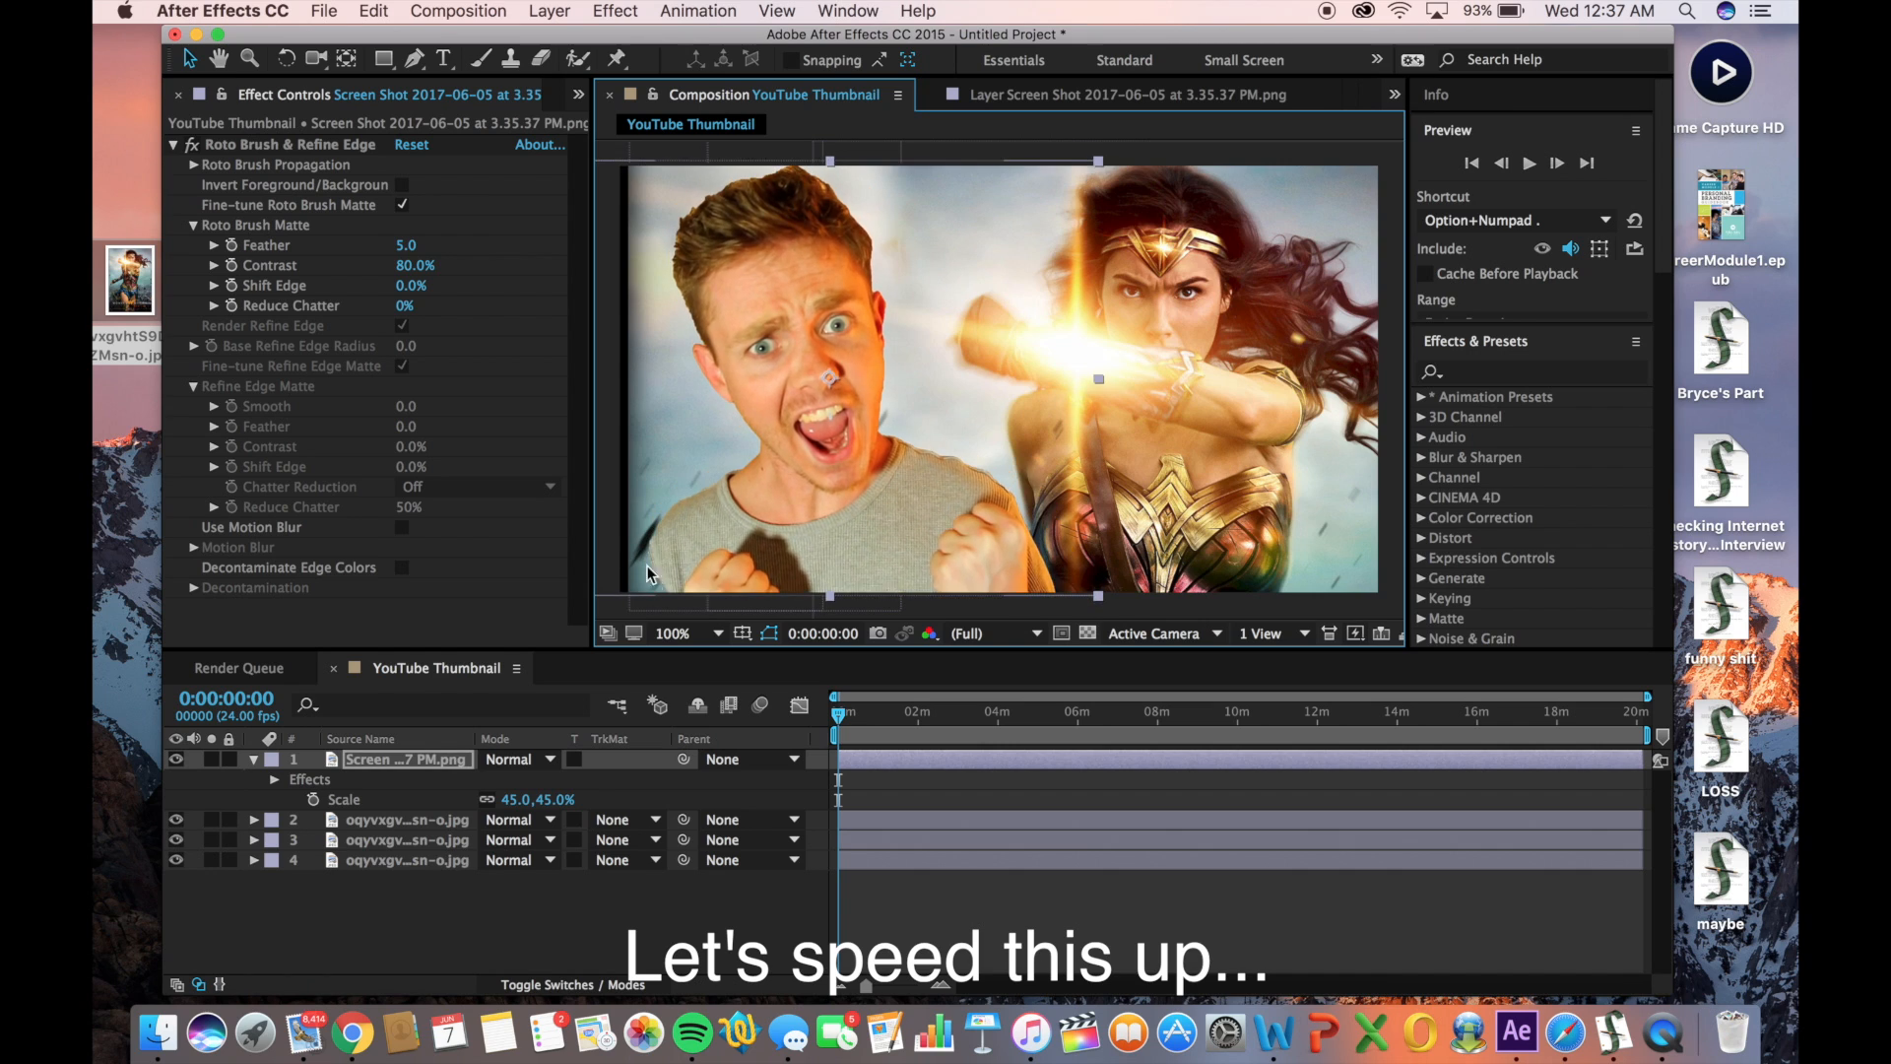
Refine the Roto Brush cutout around the head and body, and collapse the face layer's properties in the composition
{"action": "double_click", "coordinate": [950, 511]}
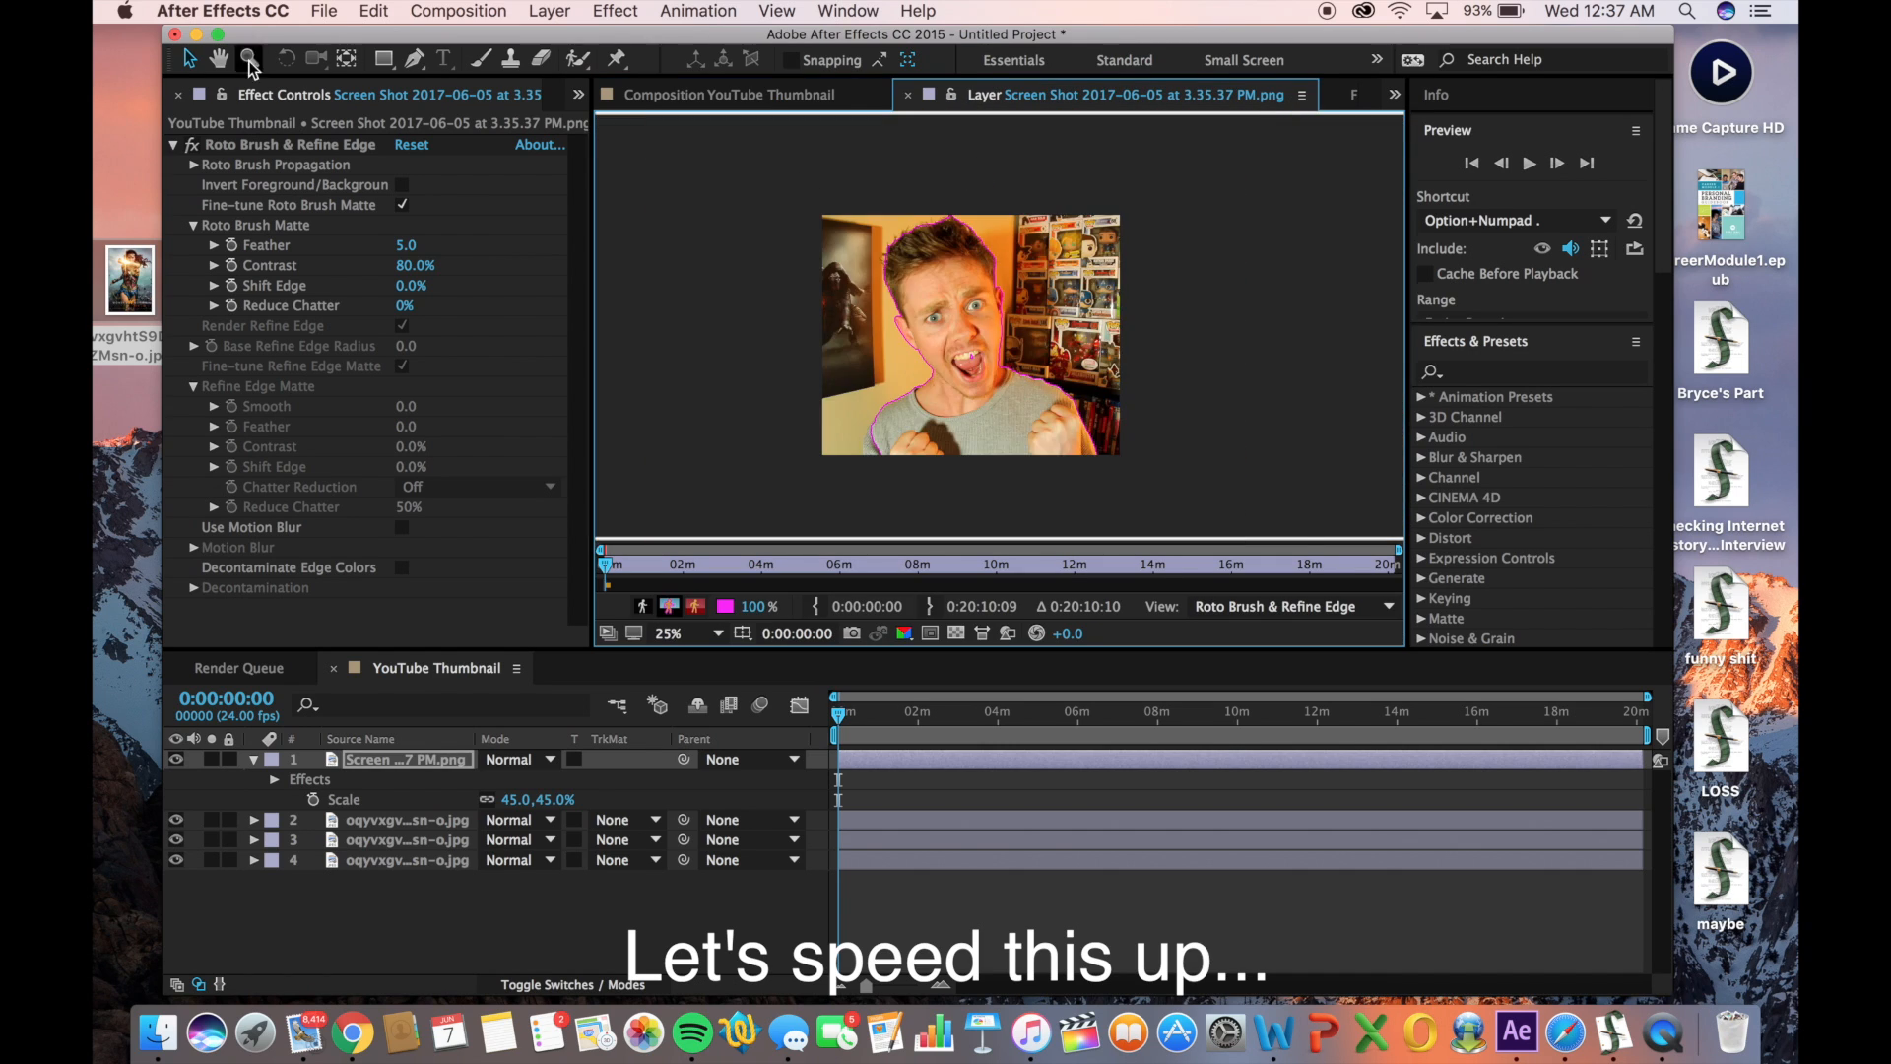
{"action": "double_click", "coordinate": [249, 59]}
{"action": "left_click", "coordinate": [219, 59]}
{"action": "mouse_move", "coordinate": [936, 295]}
{"action": "left_mouse_down"}
{"action": "mouse_move", "coordinate": [983, 394]}
{"action": "mouse_move", "coordinate": [1067, 469]}
{"action": "mouse_move", "coordinate": [1065, 535]}
{"action": "mouse_move", "coordinate": [1048, 524]}
{"action": "left_mouse_up"}
{"action": "left_click", "coordinate": [577, 59]}
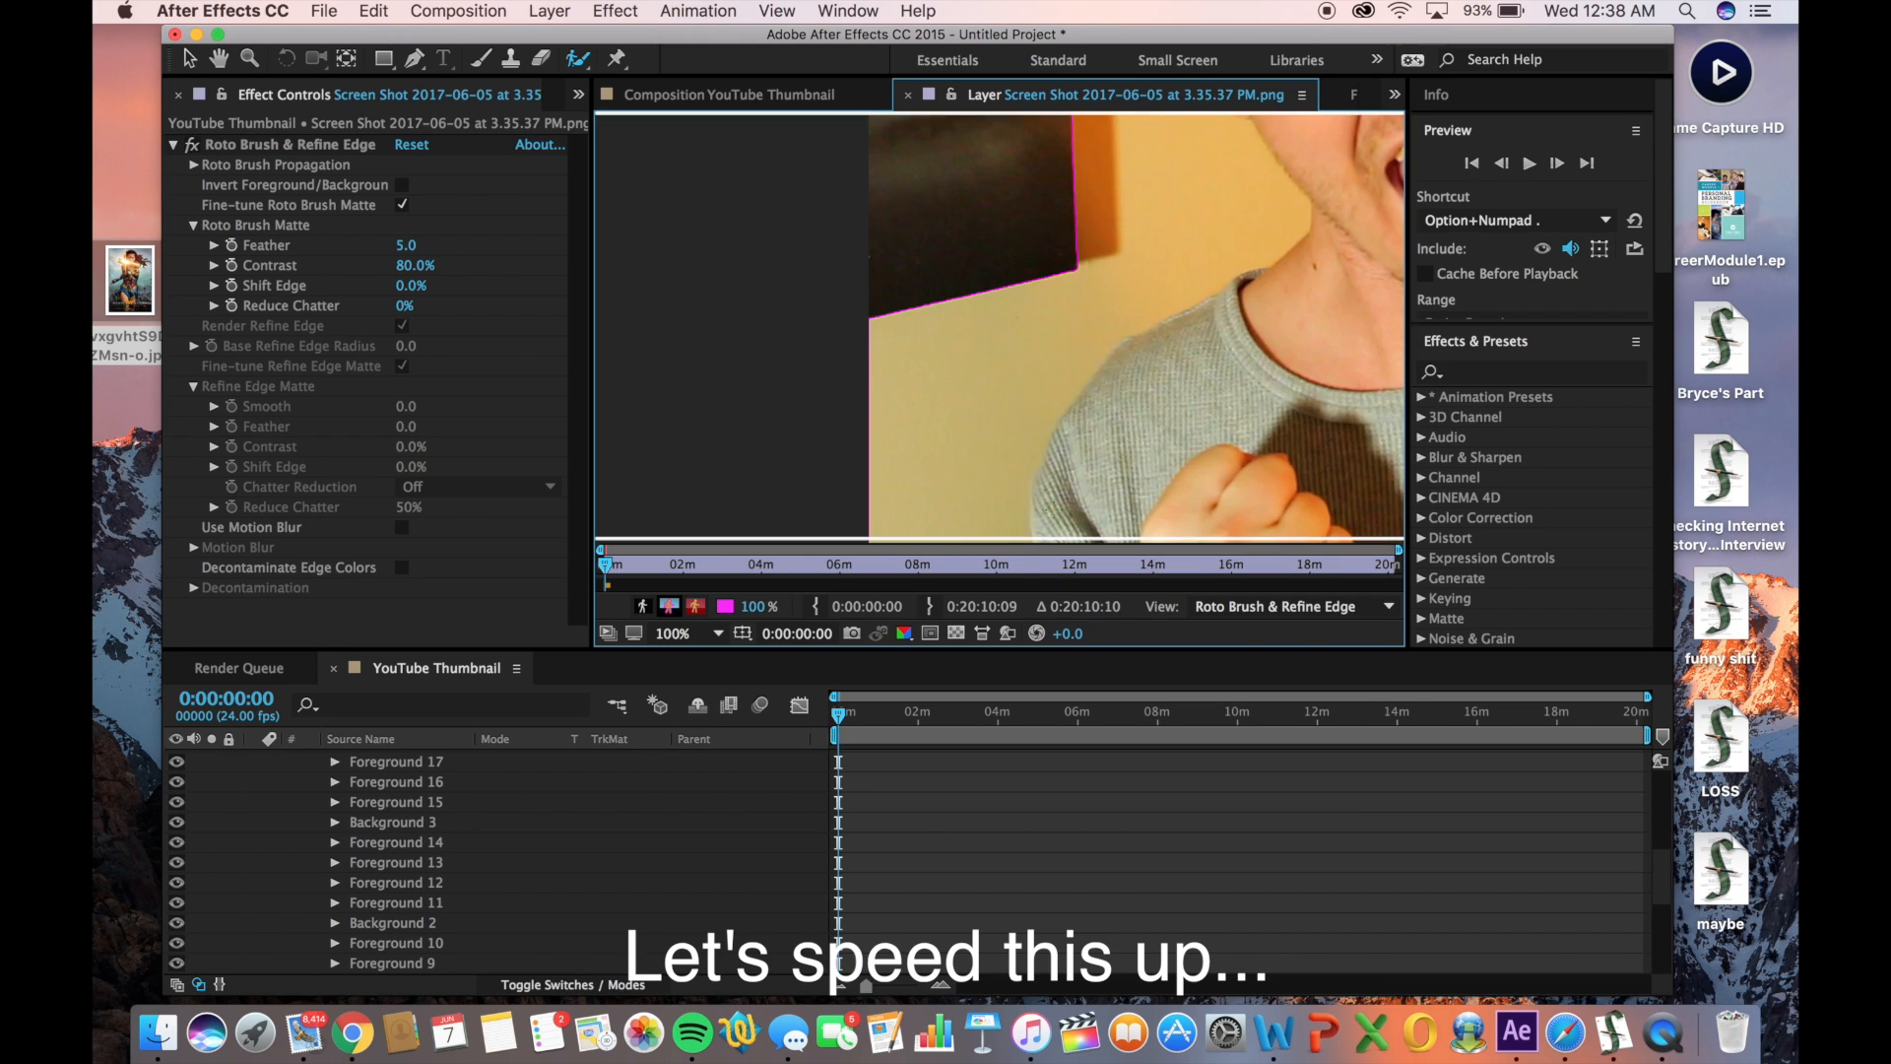
{"action": "left_click", "coordinate": [729, 95]}
{"action": "mouse_move", "coordinate": [825, 482]}
{"action": "left_mouse_down"}
{"action": "mouse_move", "coordinate": [886, 508]}
{"action": "mouse_move", "coordinate": [833, 481]}
{"action": "left_mouse_up"}
{"action": "scroll", "coordinate": [295, 837], "scroll_direction": "up", "scroll_amount": 10}
{"action": "left_click", "coordinate": [255, 760]}
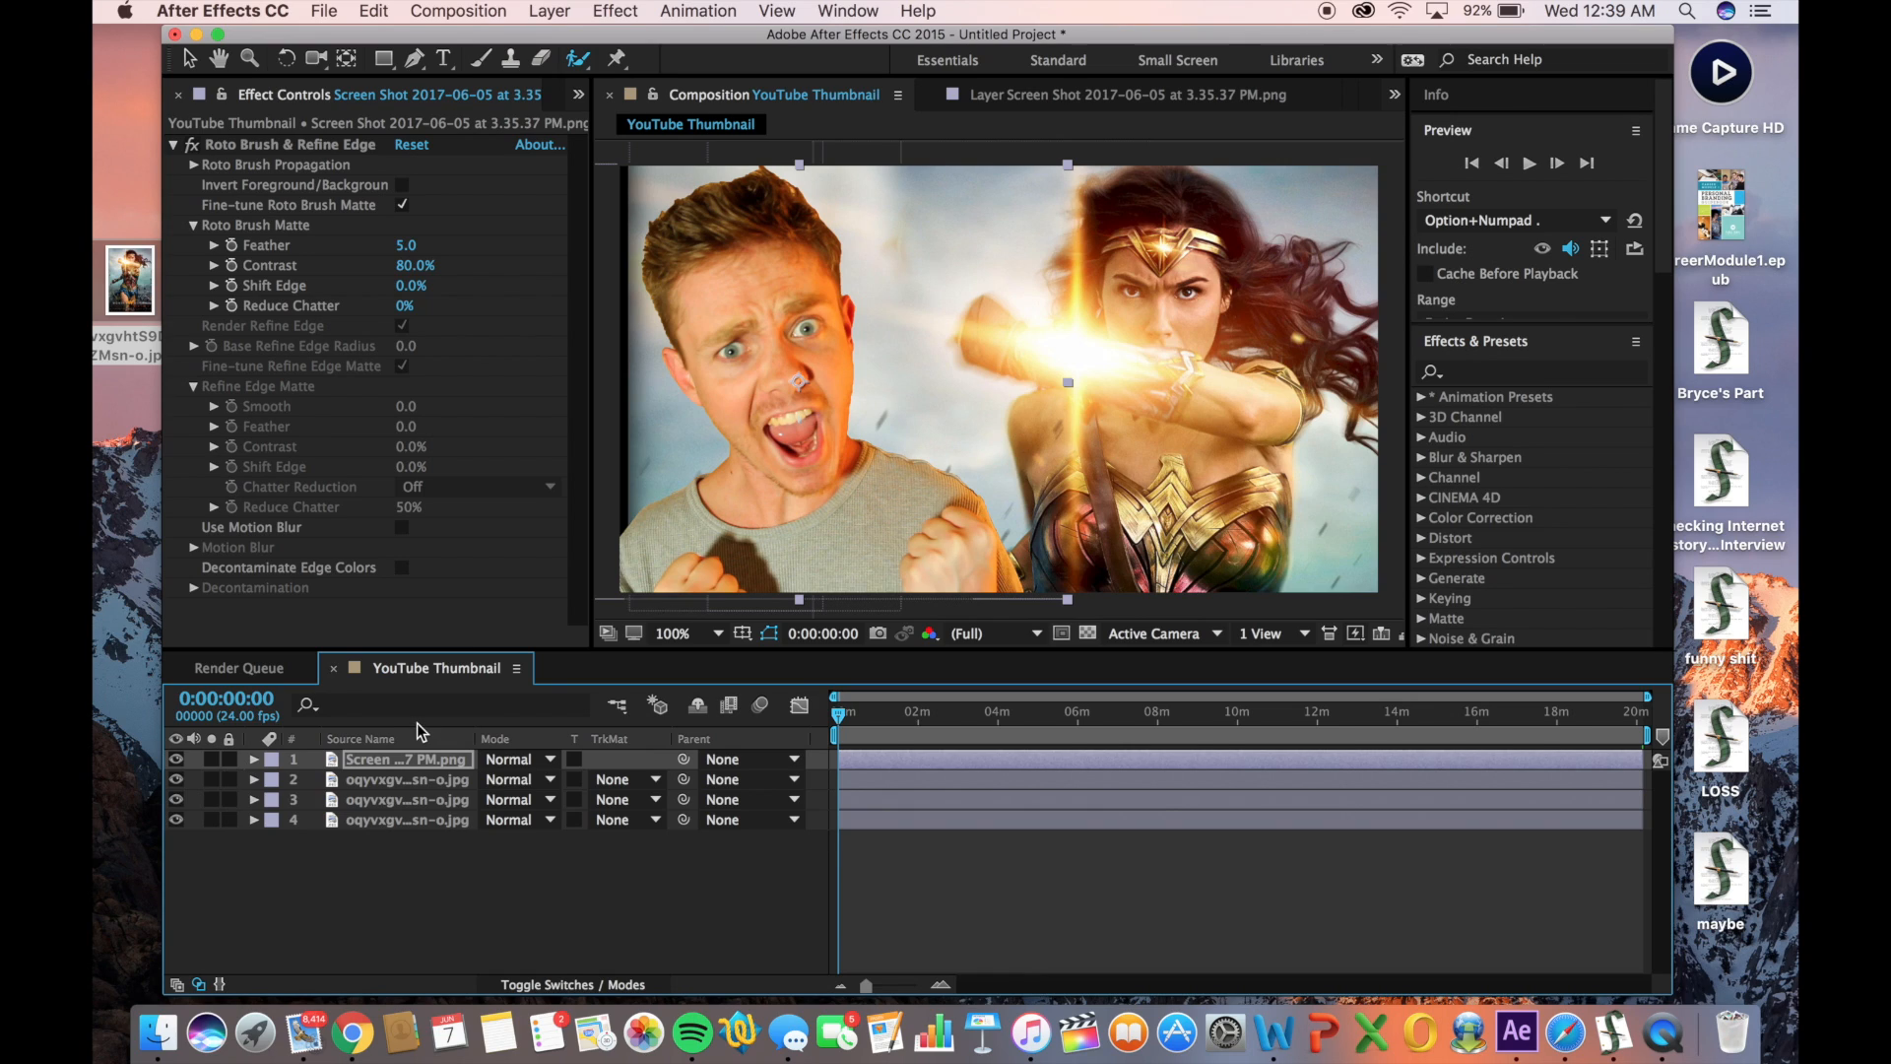
{"action": "left_click", "coordinate": [397, 761]}
{"action": "left_click", "coordinate": [1495, 379]}
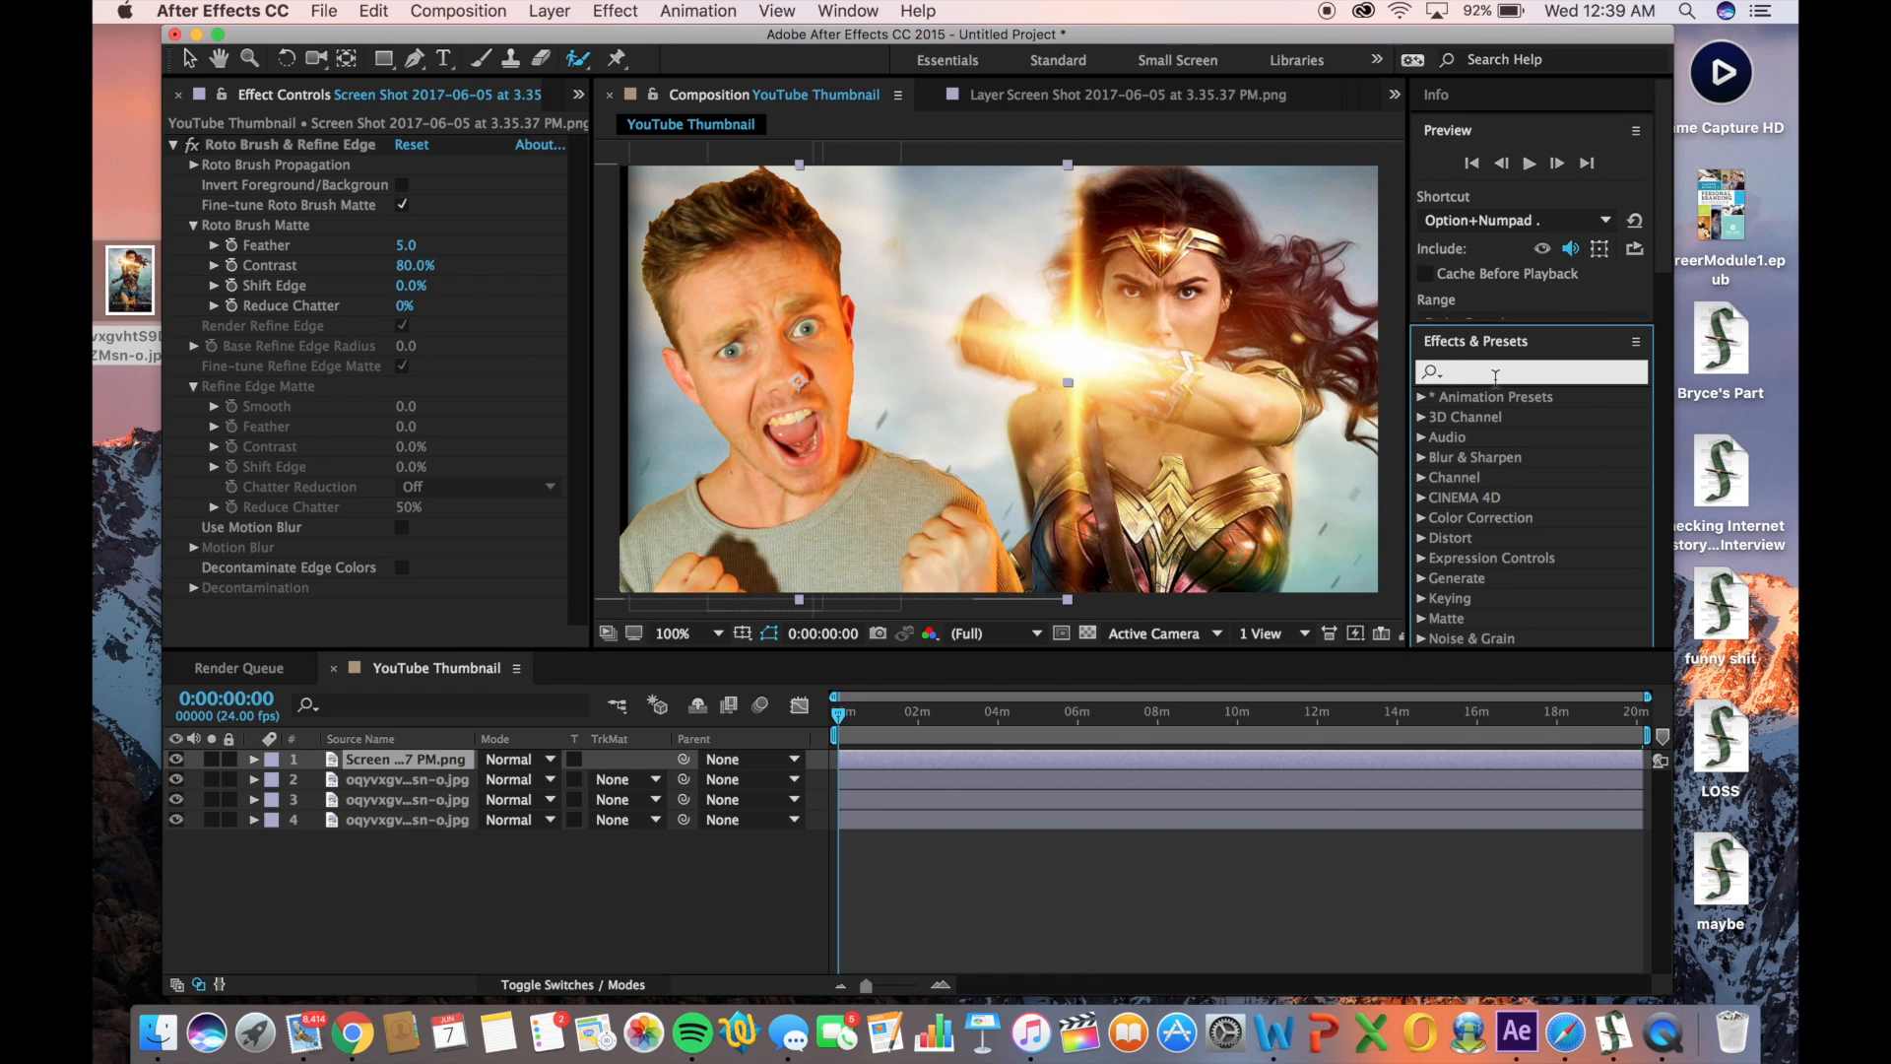
{"action": "type", "text": "sha"}
{"action": "key", "text": "BackSpace"}
{"action": "key", "text": "BackSpace"}
{"action": "key", "text": "BackSpace"}
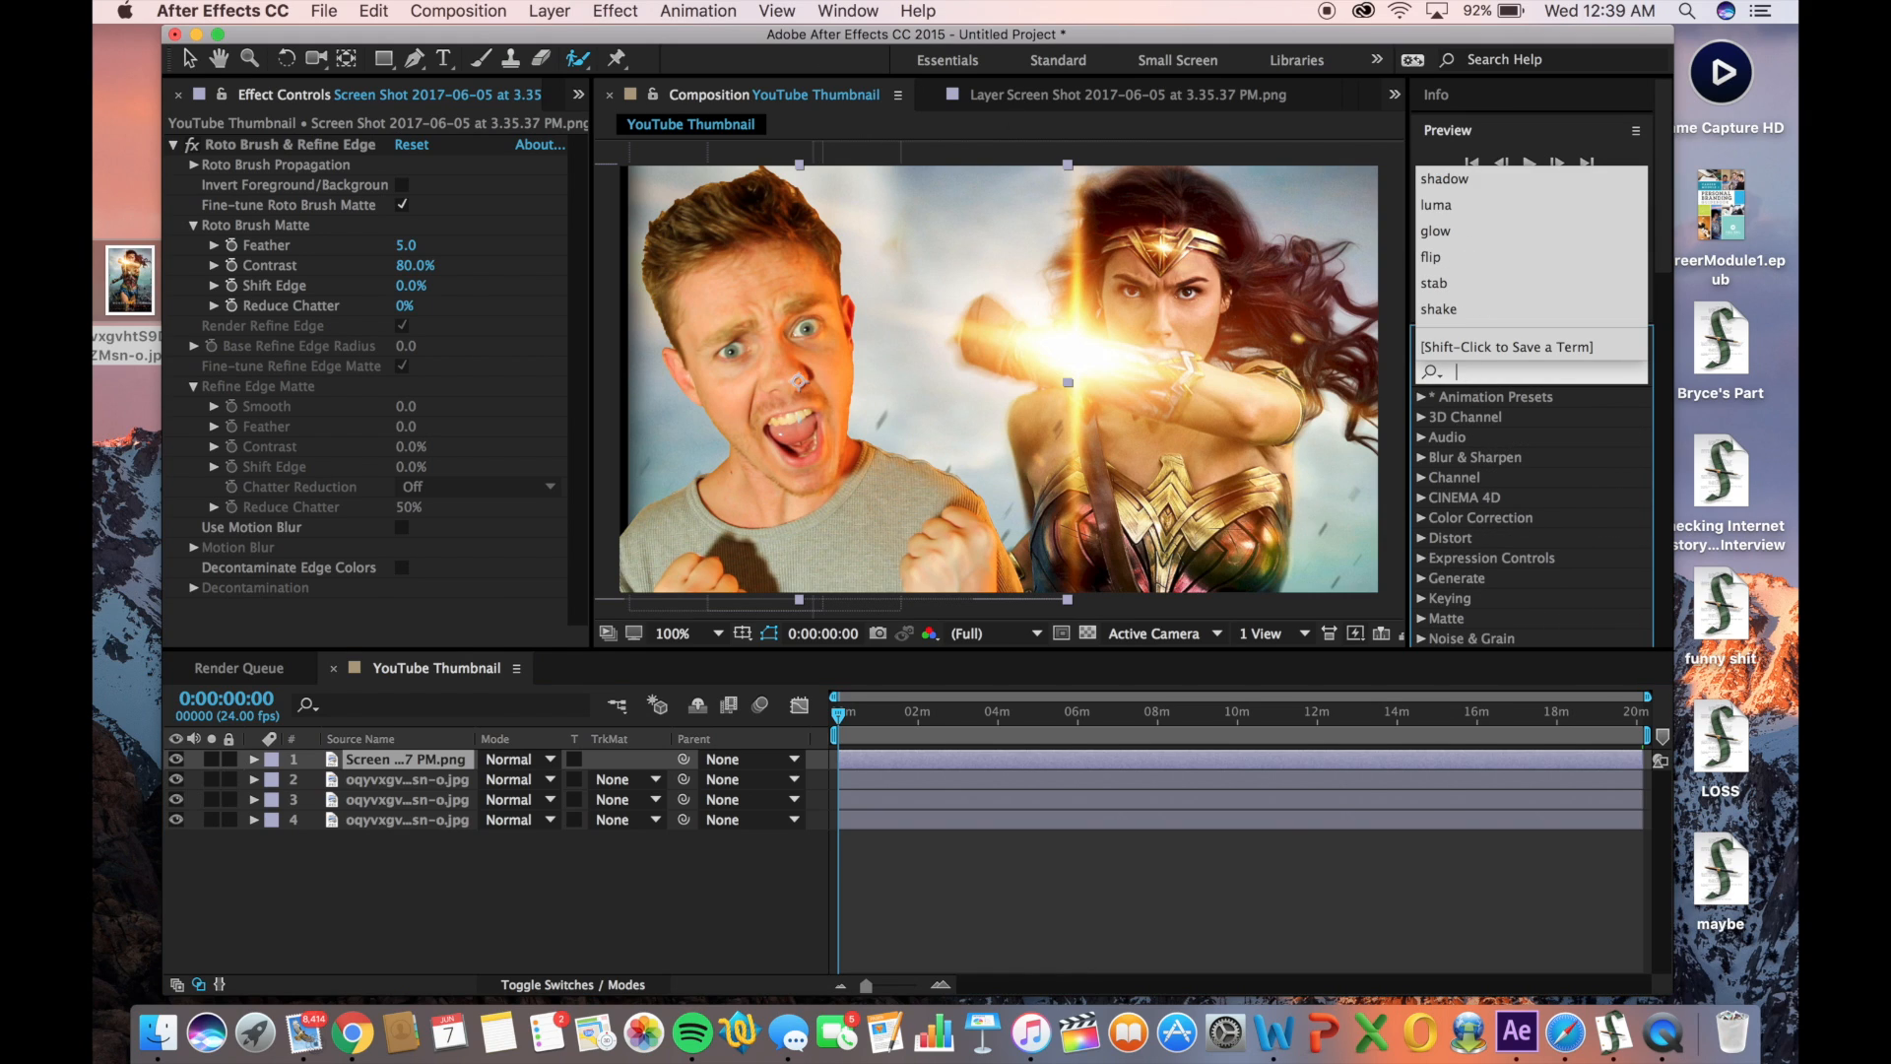
{"action": "left_click", "coordinate": [687, 909]}
Apply a Drop Shadow layer style to the face screenshot layer and collapse its properties
{"action": "left_click", "coordinate": [422, 761]}
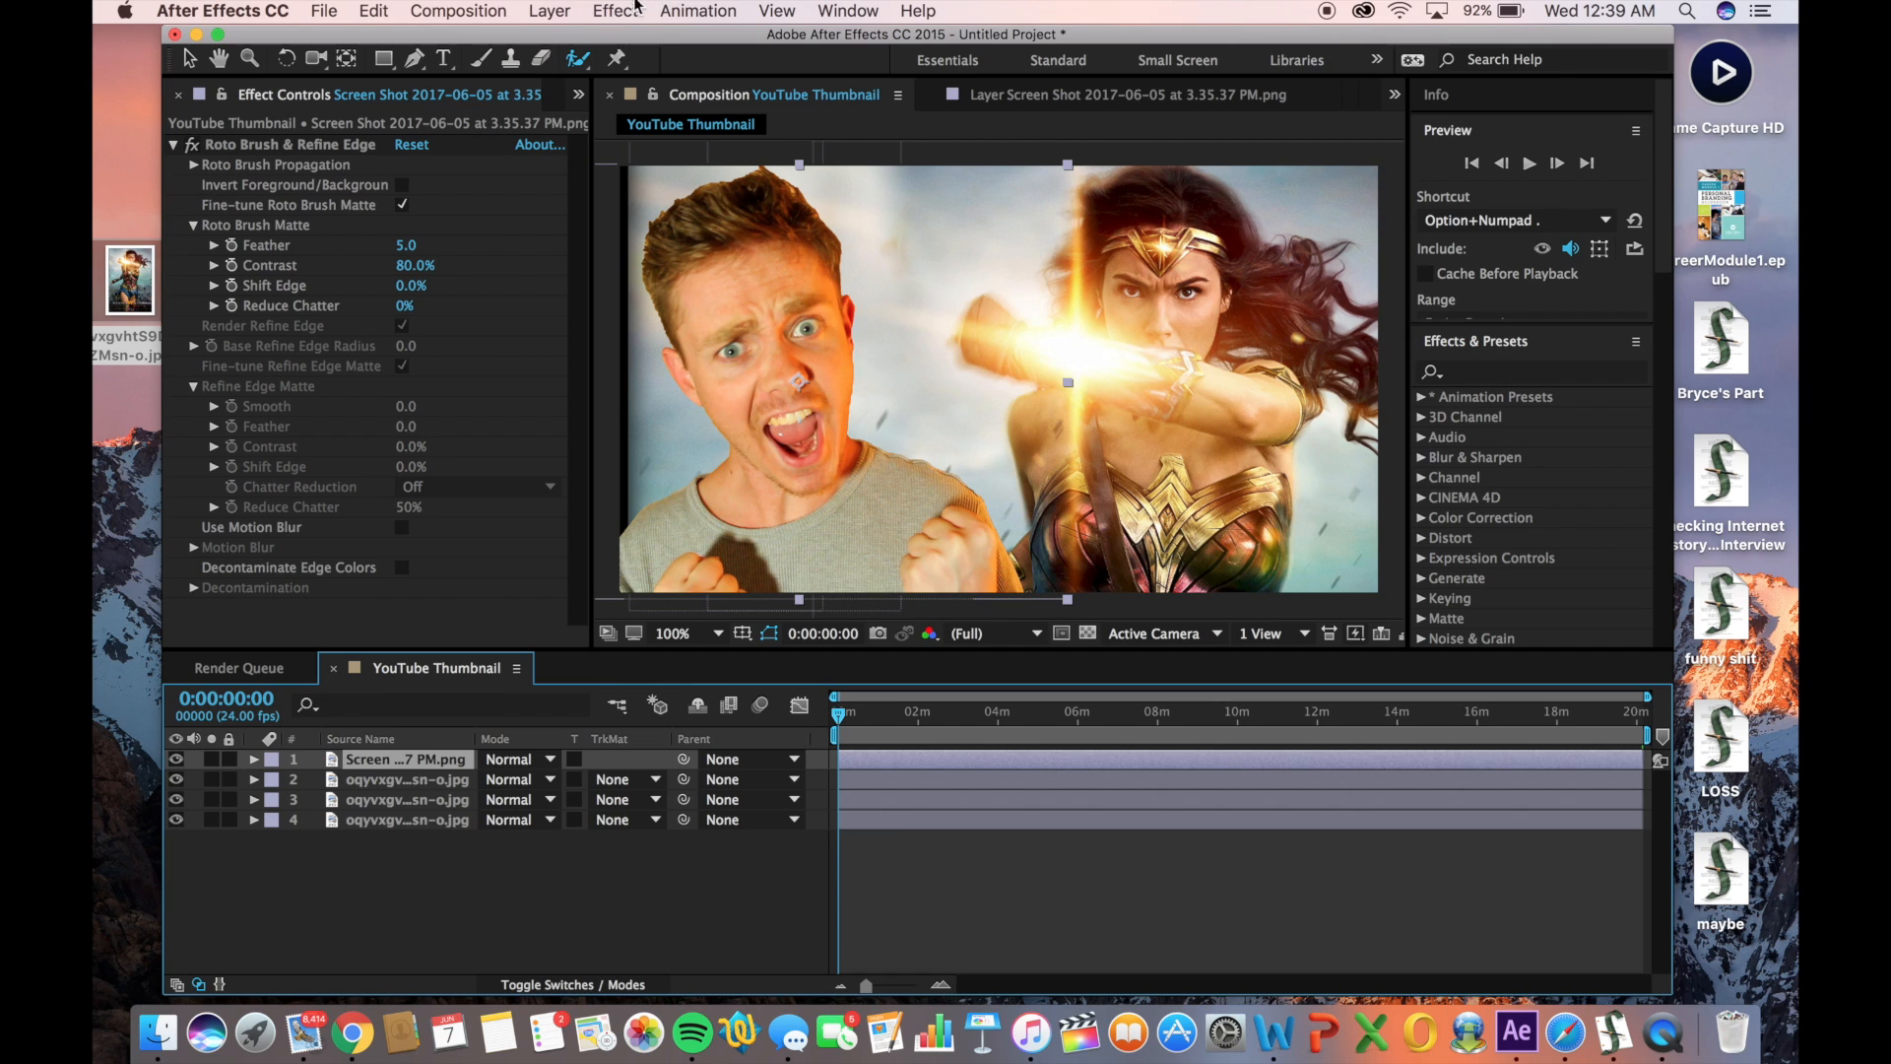
{"action": "left_click", "coordinate": [557, 6]}
{"action": "mouse_move", "coordinate": [687, 555]}
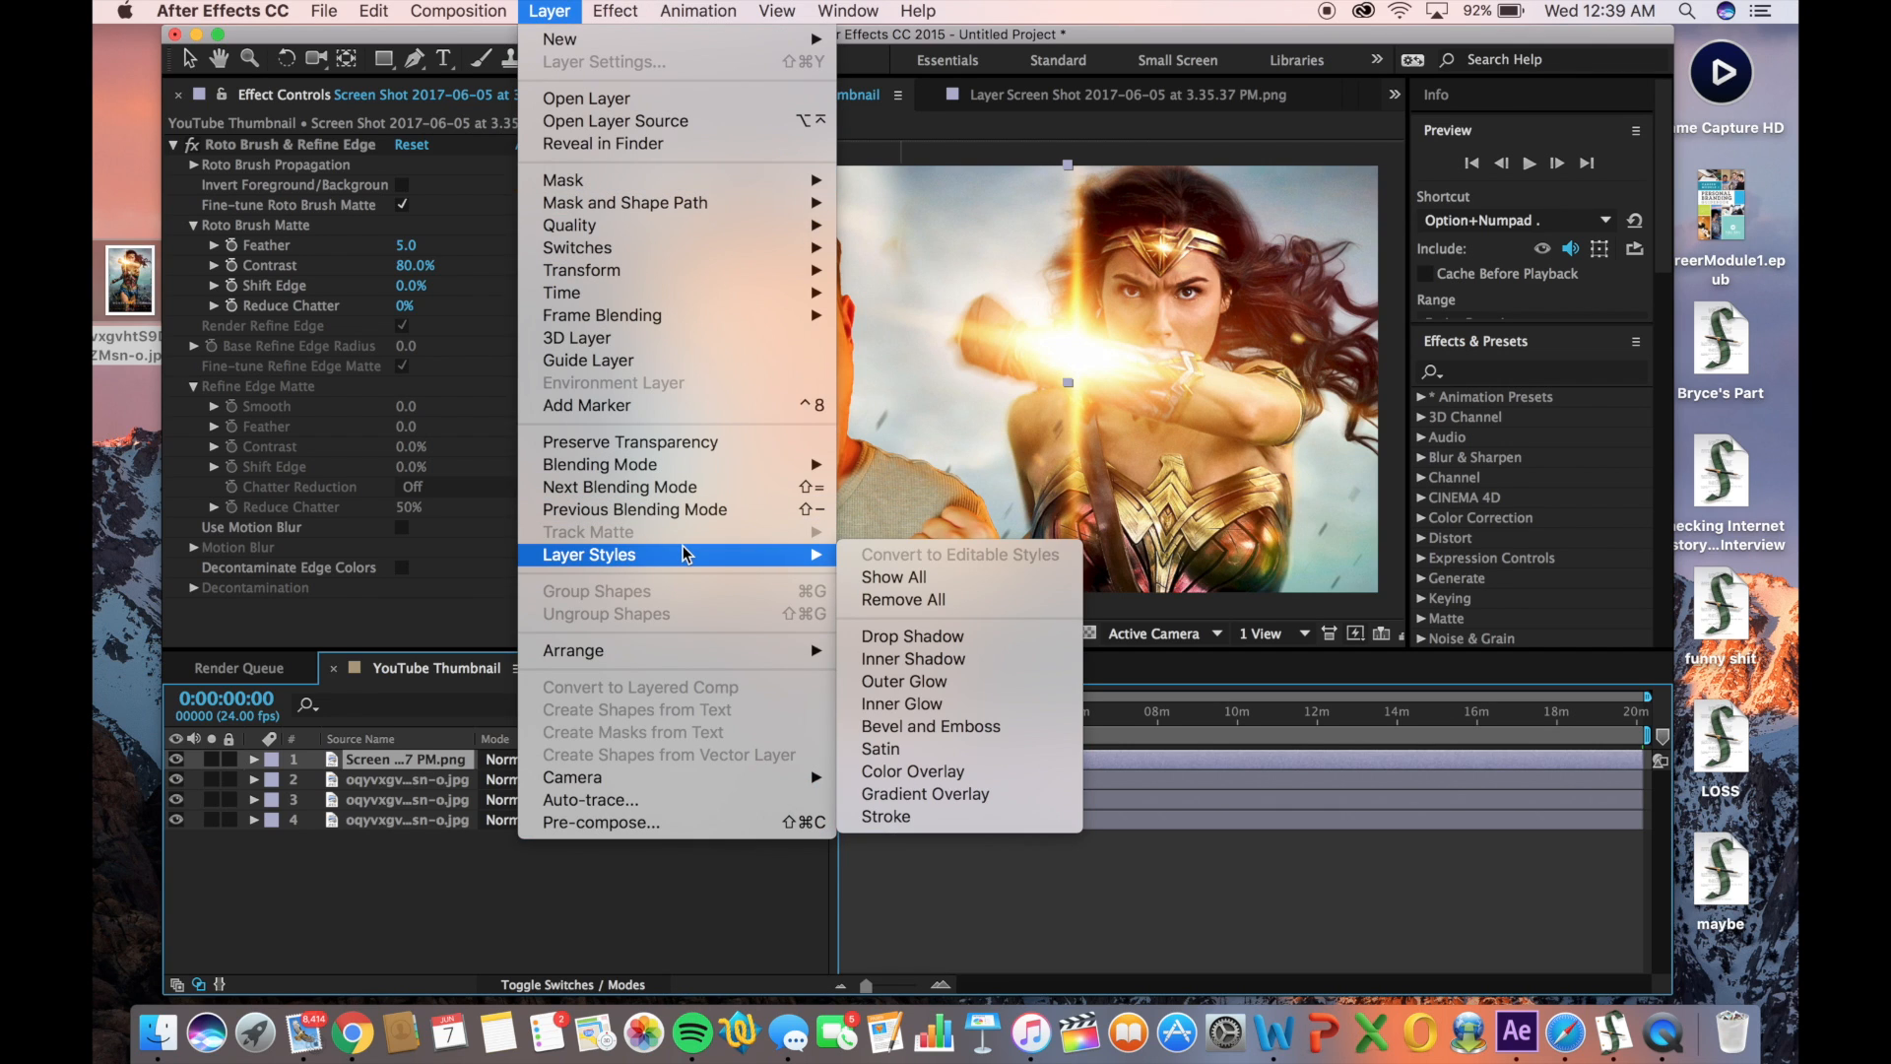
{"action": "left_click", "coordinate": [958, 636]}
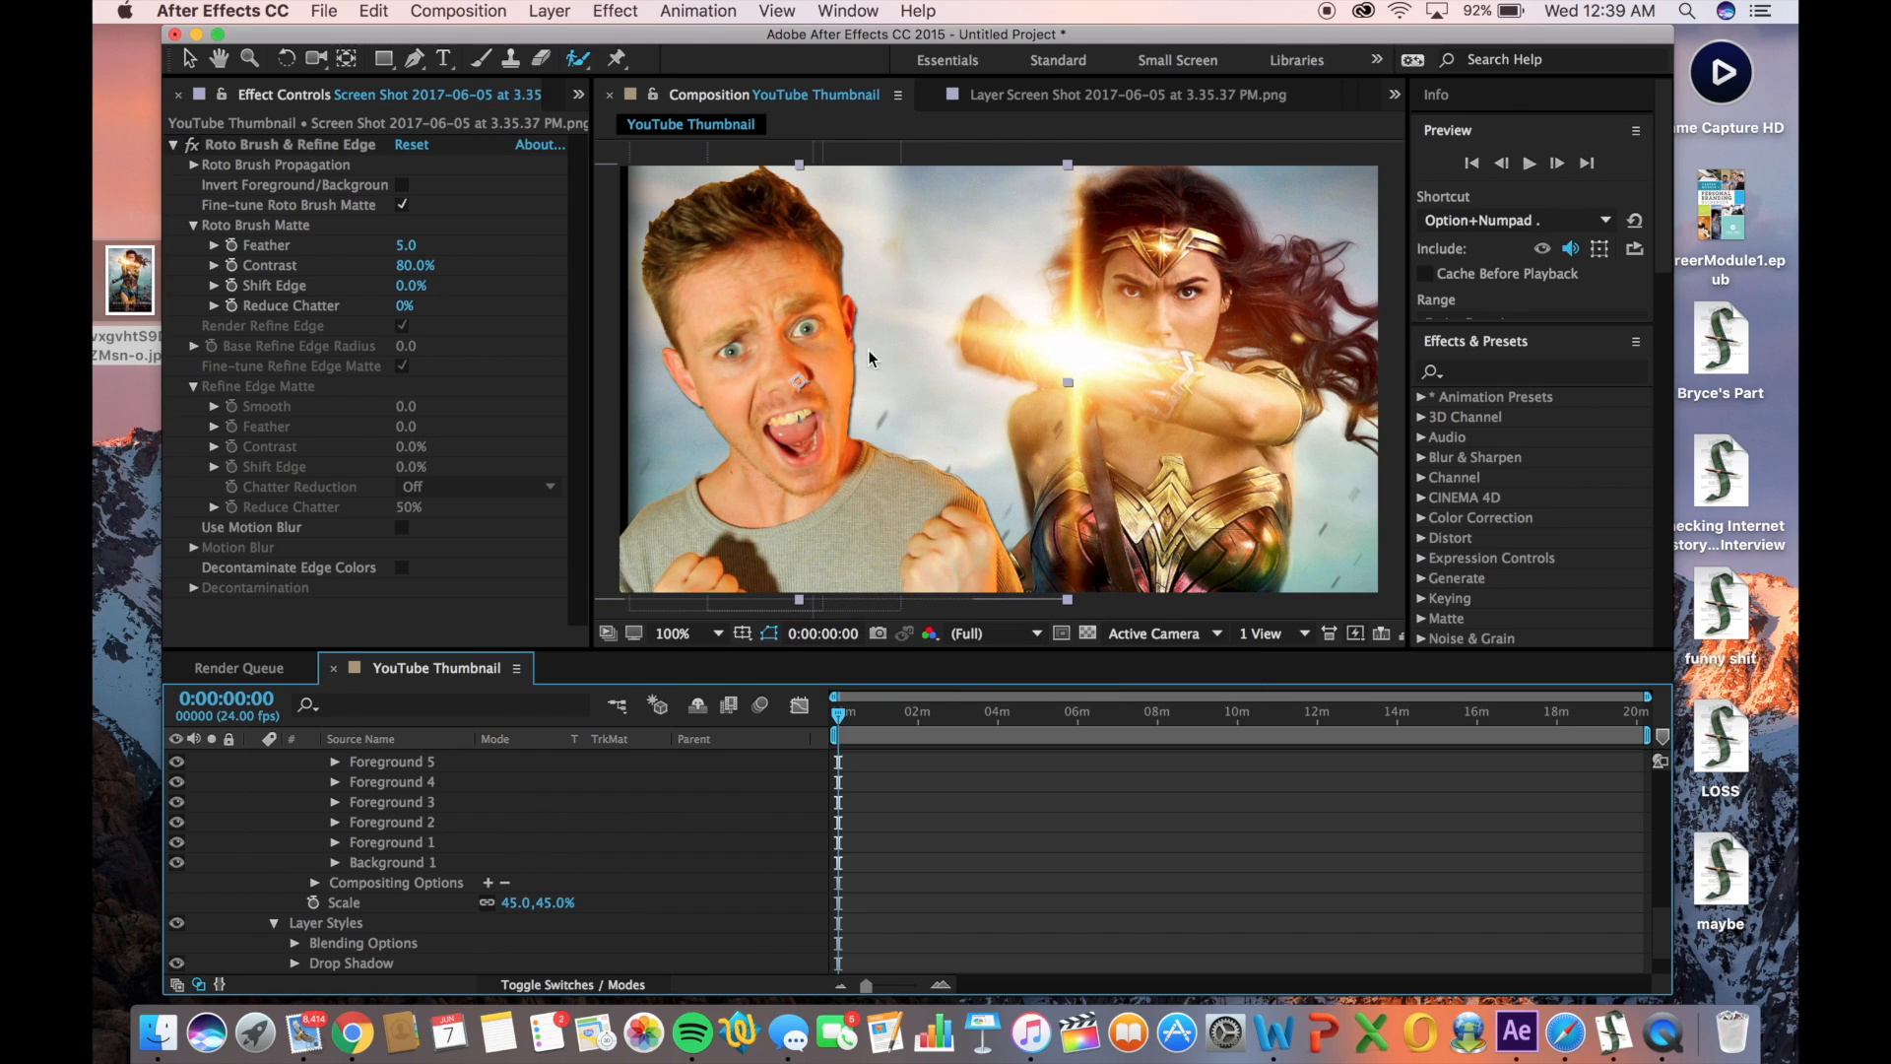
{"action": "scroll", "coordinate": [619, 804], "scroll_direction": "up", "scroll_amount": 15}
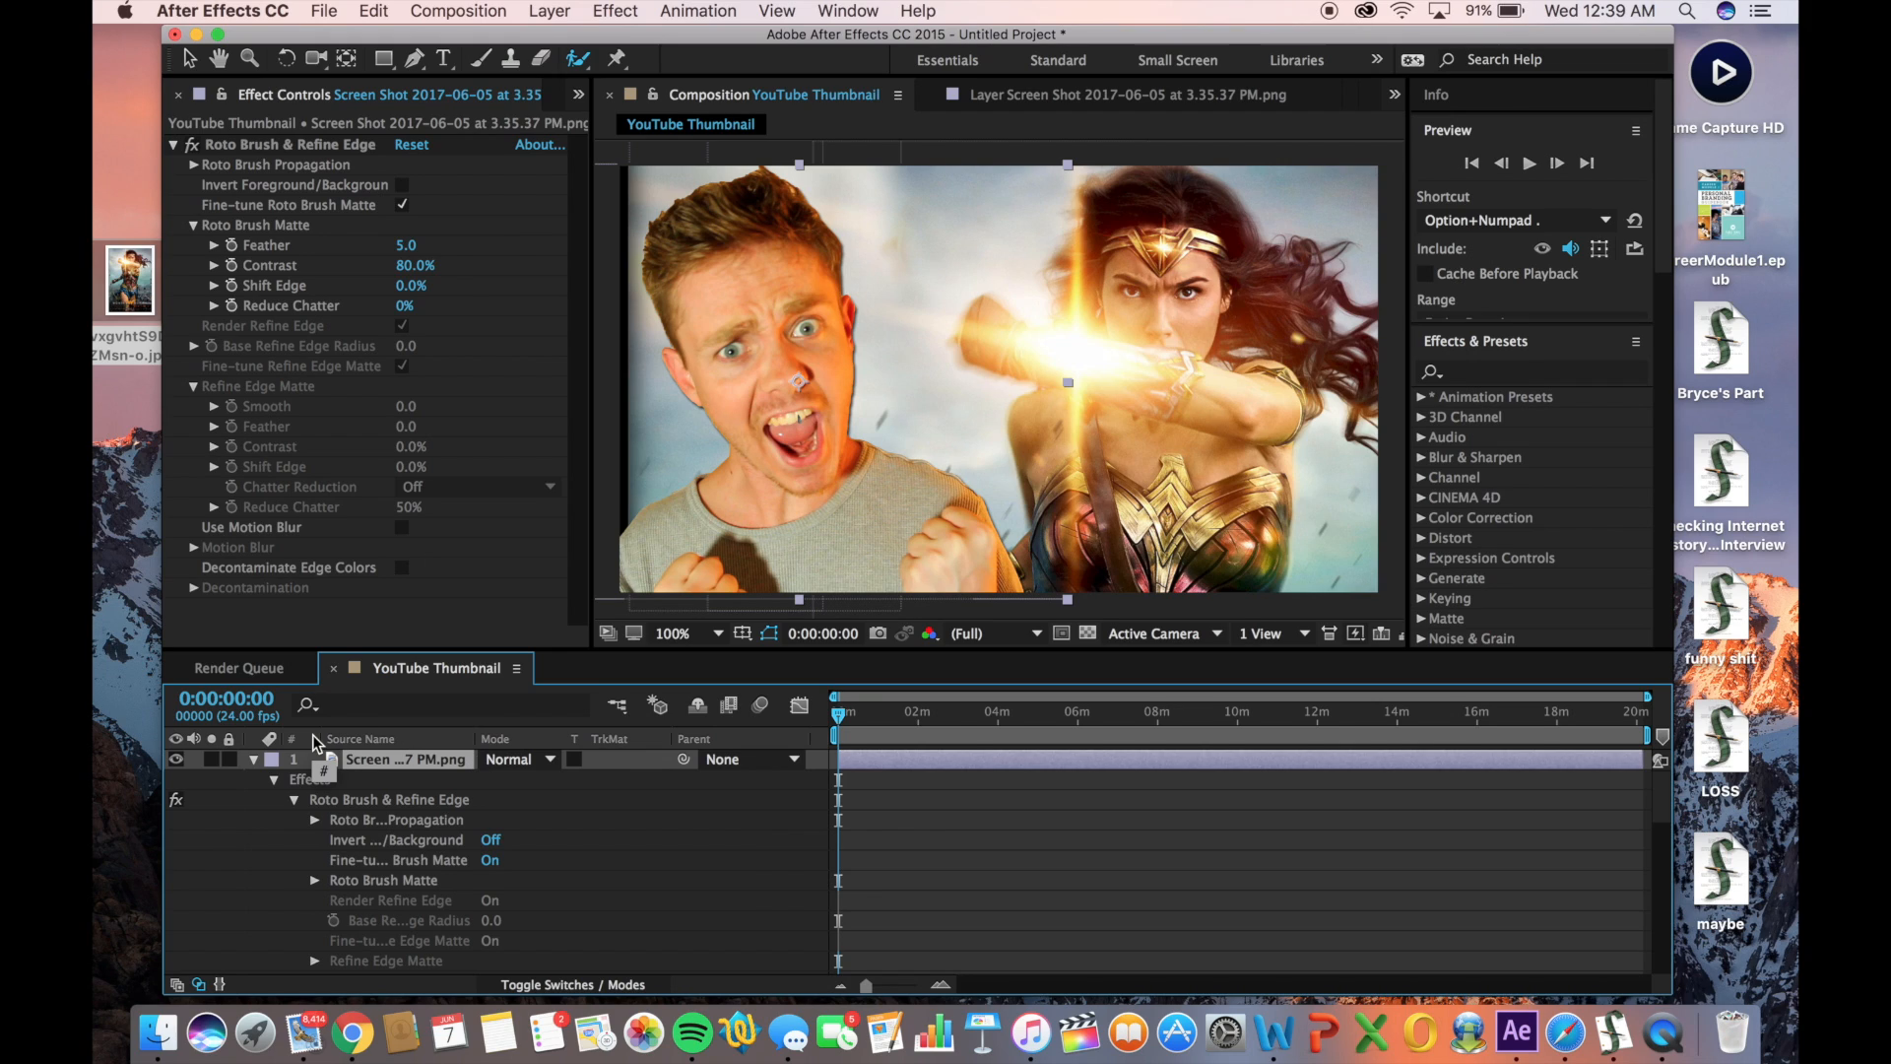
{"action": "left_click", "coordinate": [252, 759]}
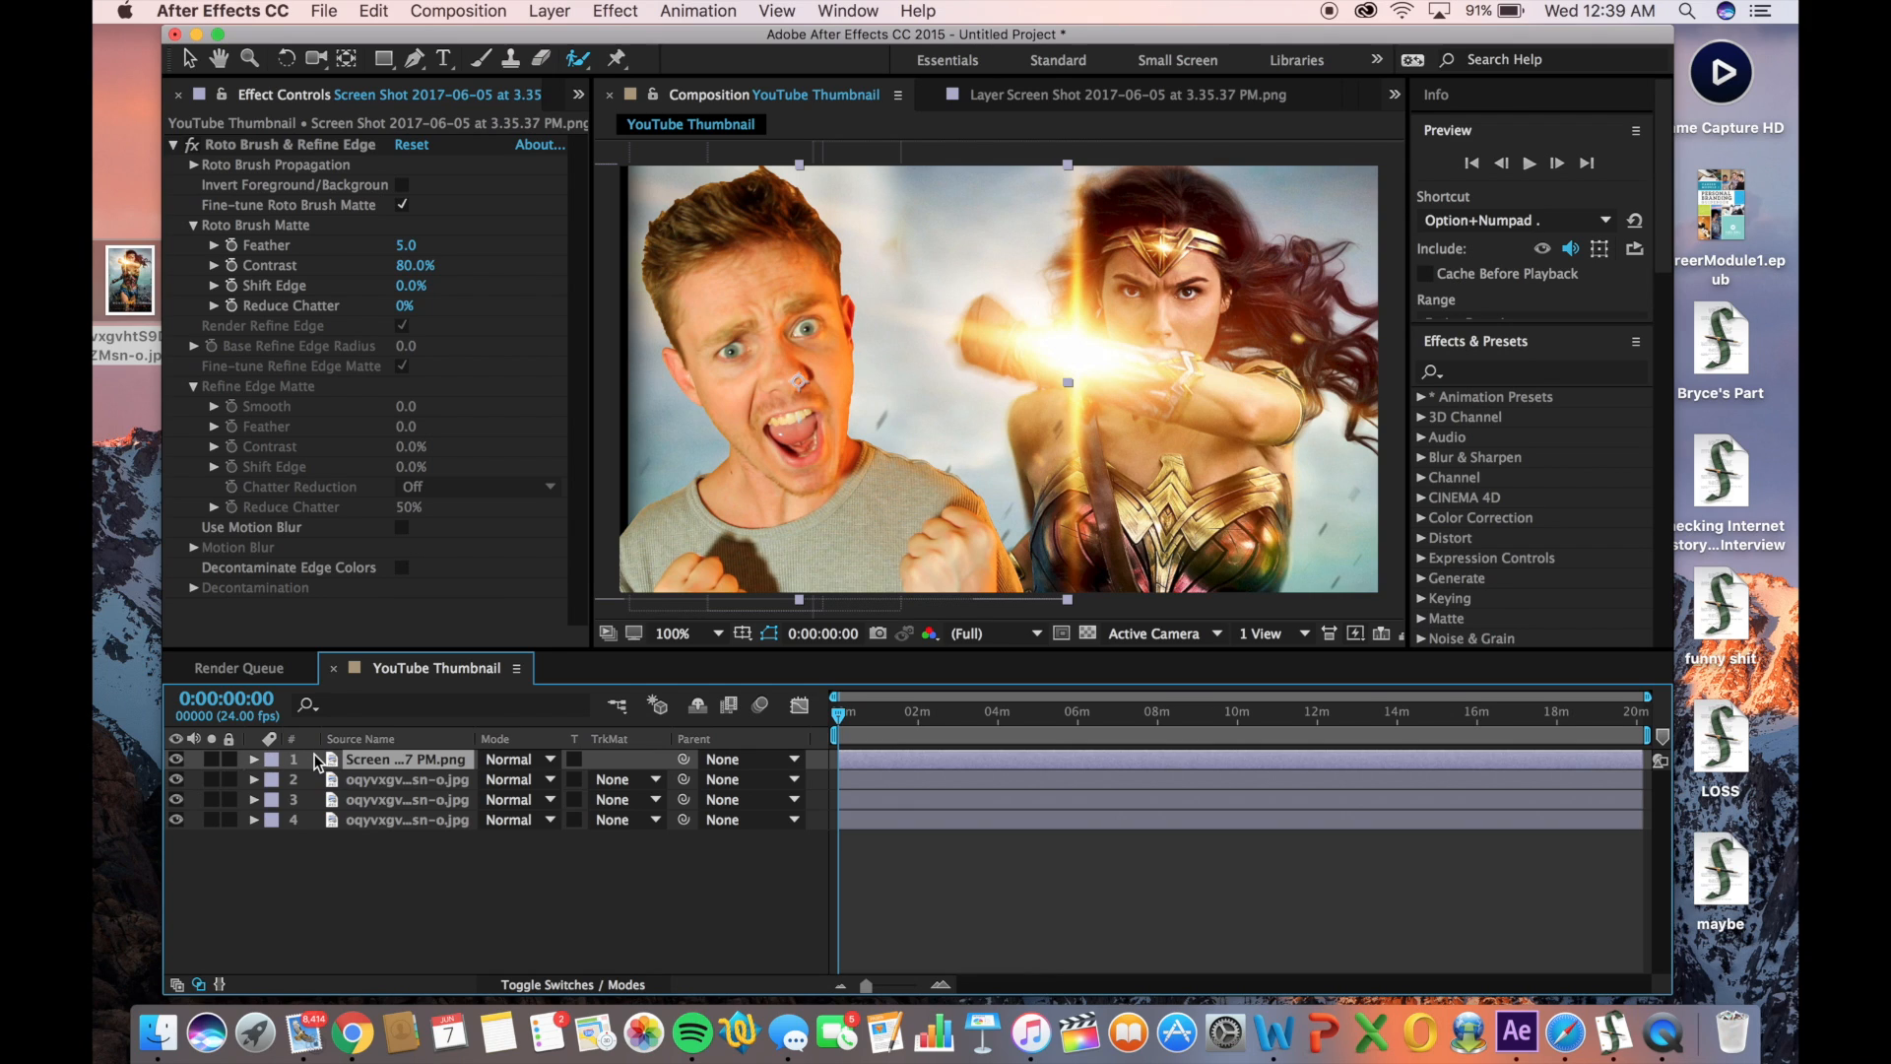
Search the effects for "shadow" and apply the Dimensions glow+shadow preset to the cut-out face layer
{"action": "left_click", "coordinate": [1567, 376]}
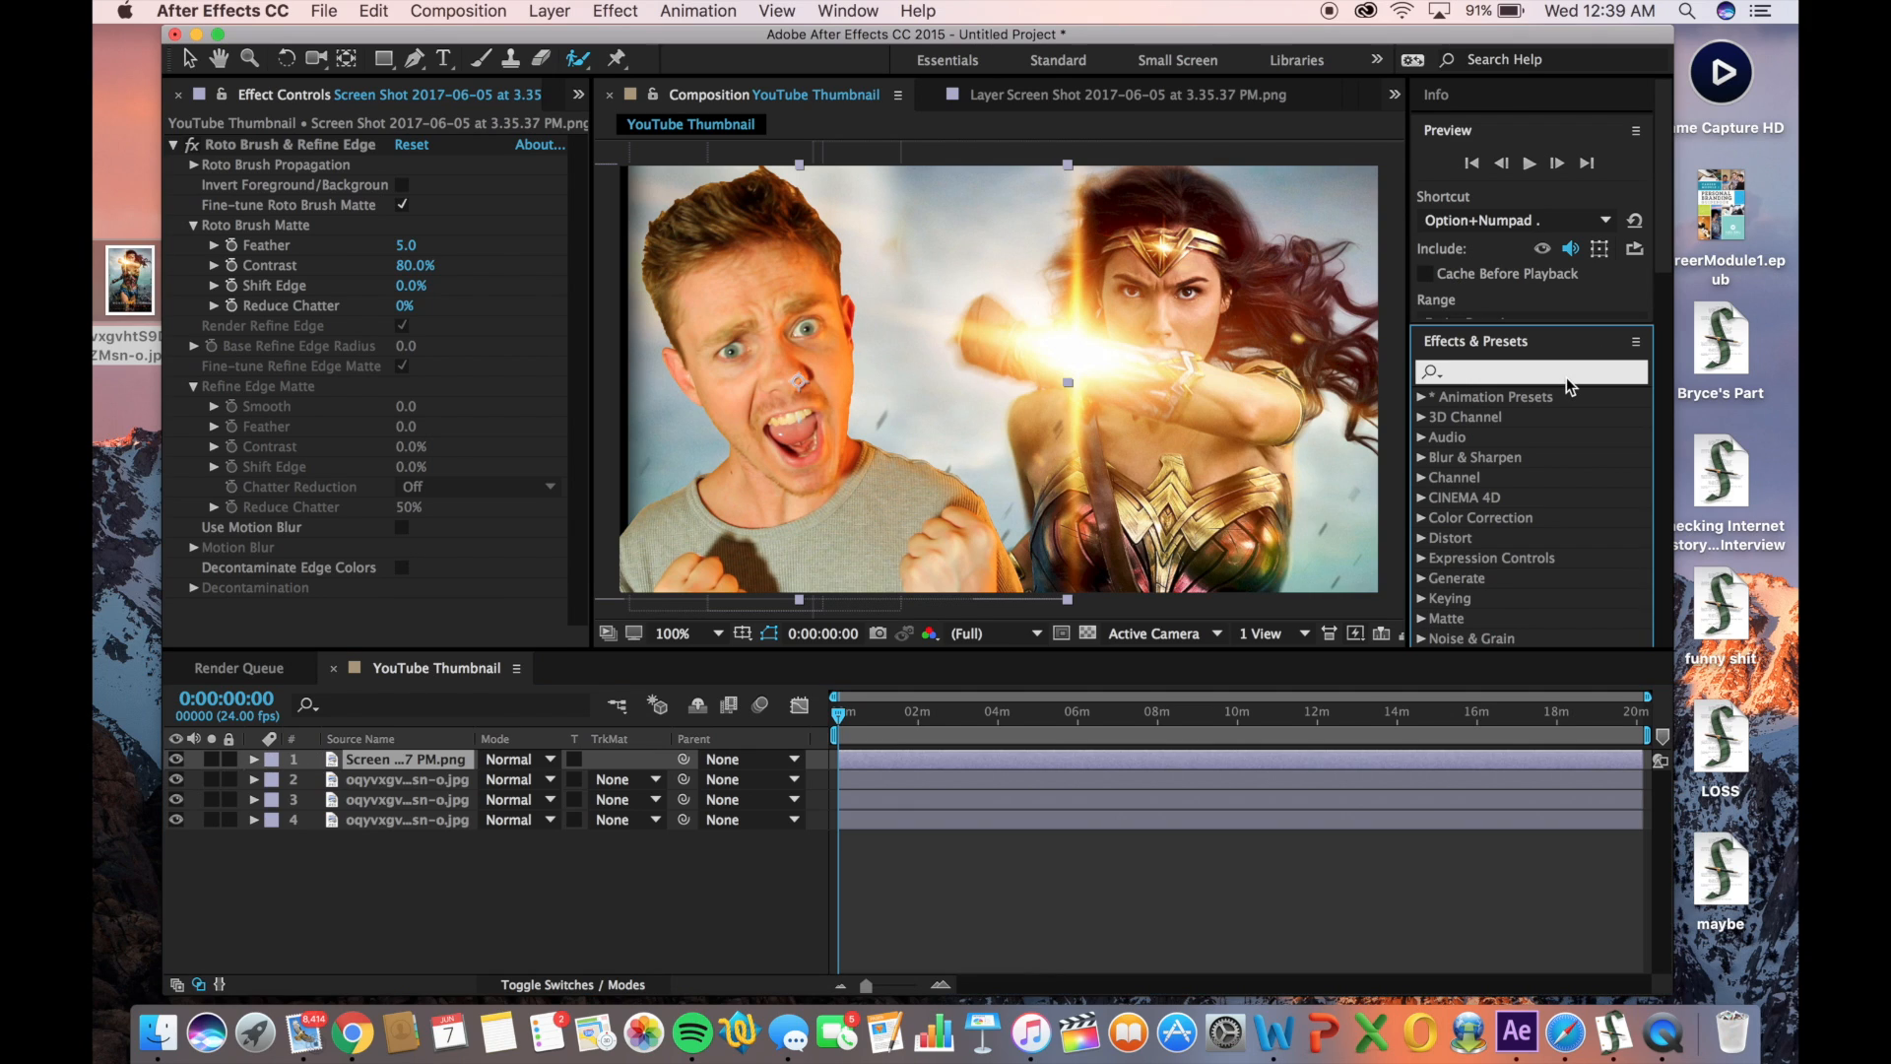
{"action": "type", "text": "shadow"}
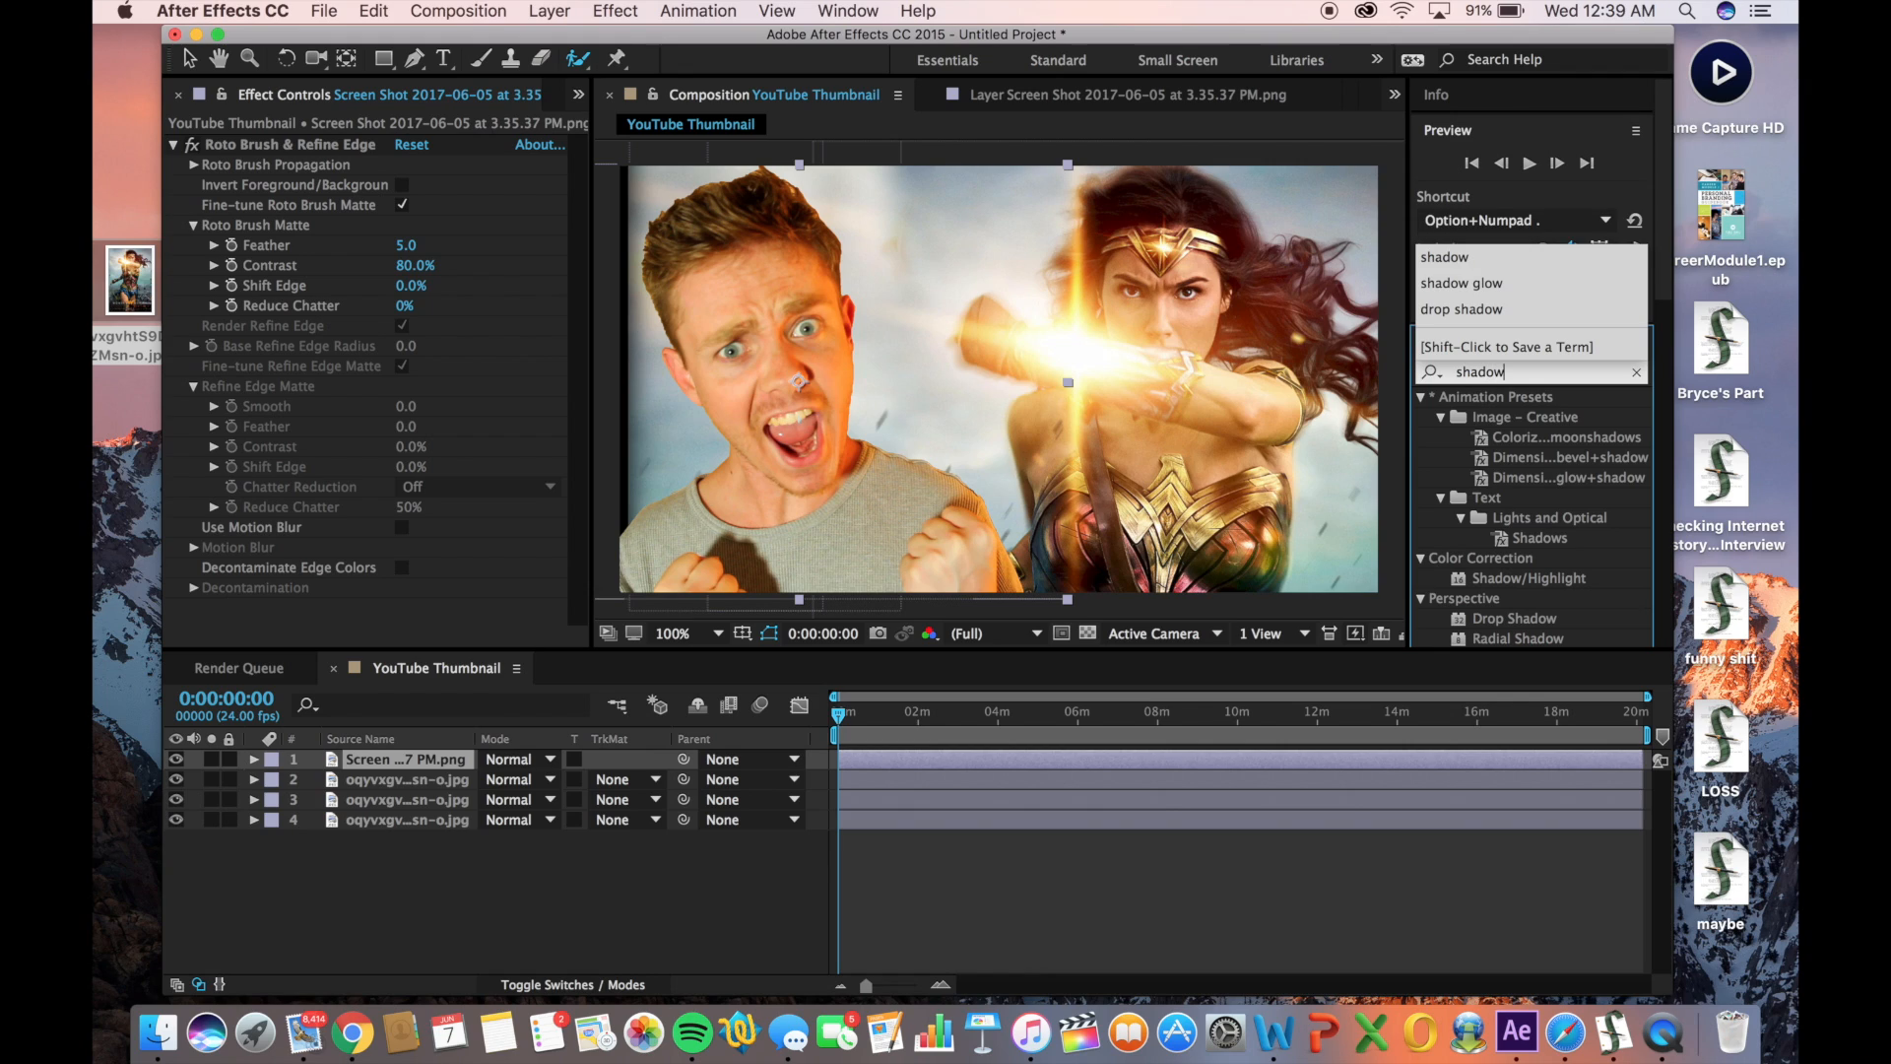
{"action": "left_click", "coordinate": [1574, 479]}
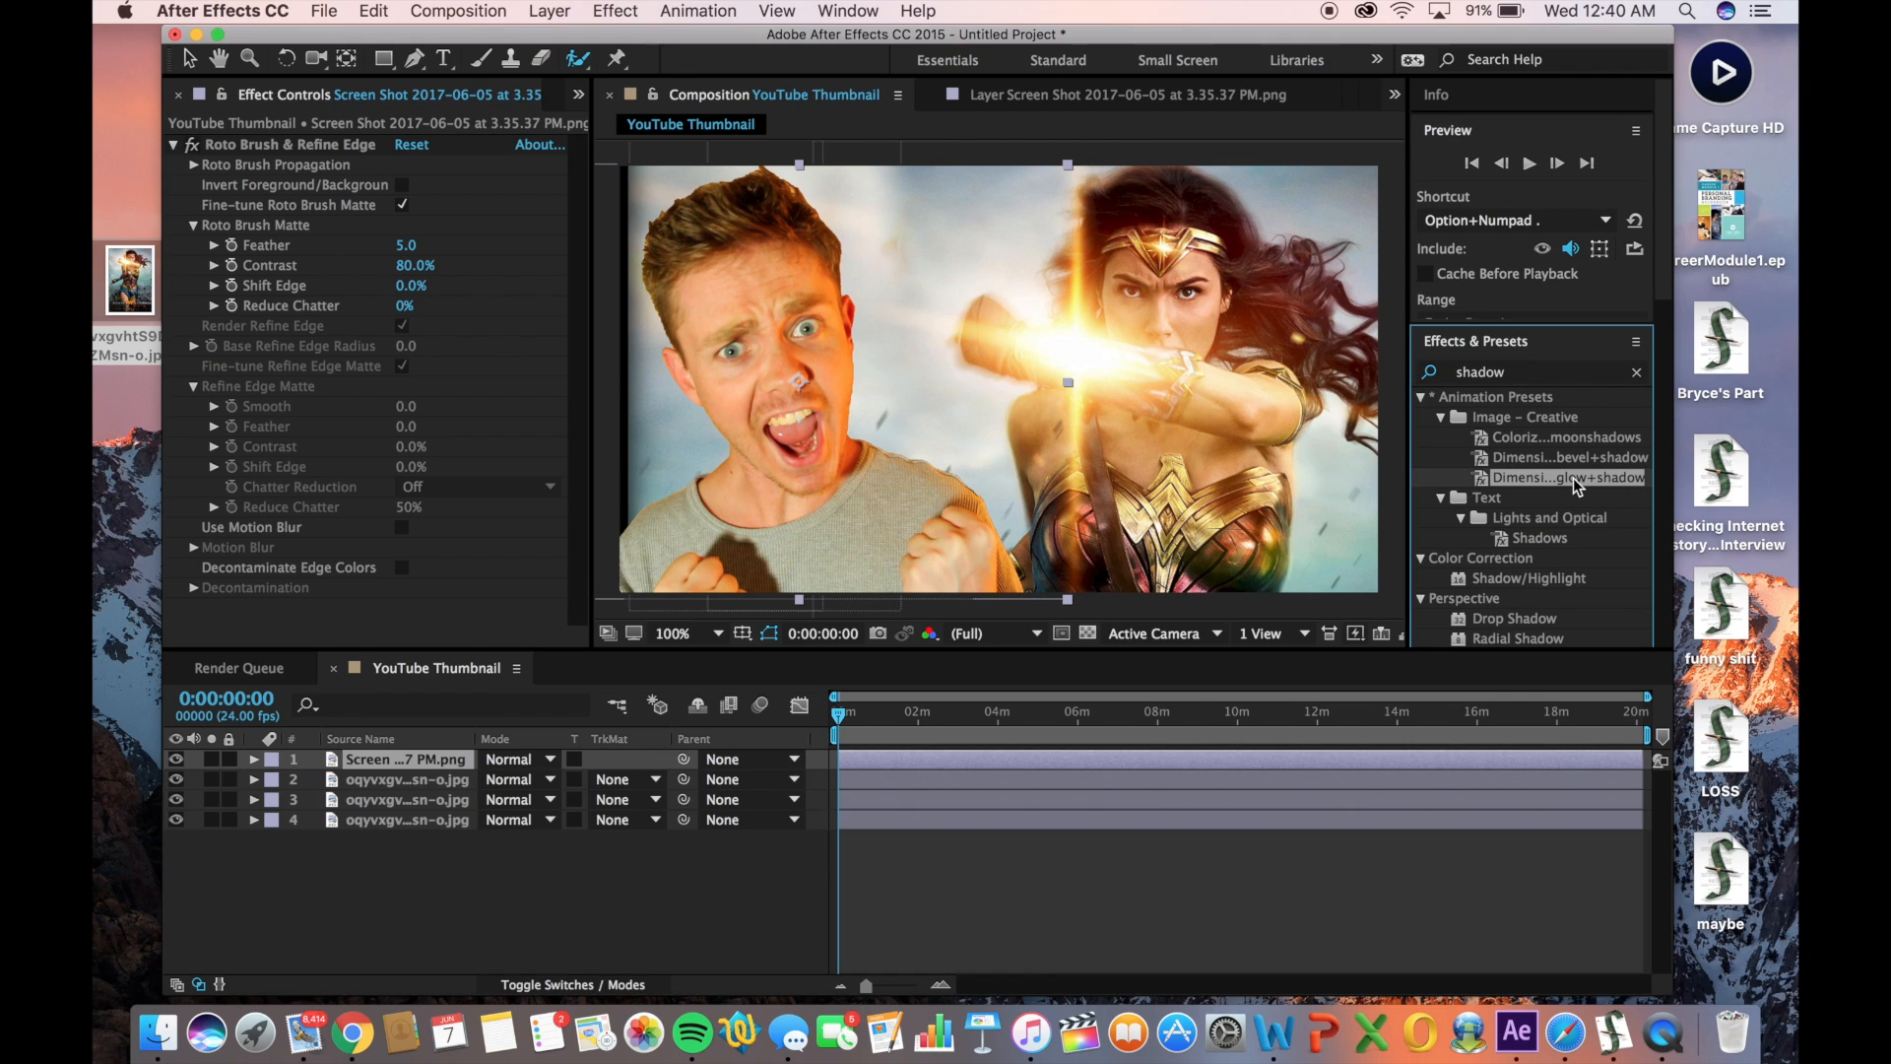
{"action": "left_click_drag", "start_coordinate": [1532, 477], "coordinate": [813, 345]}
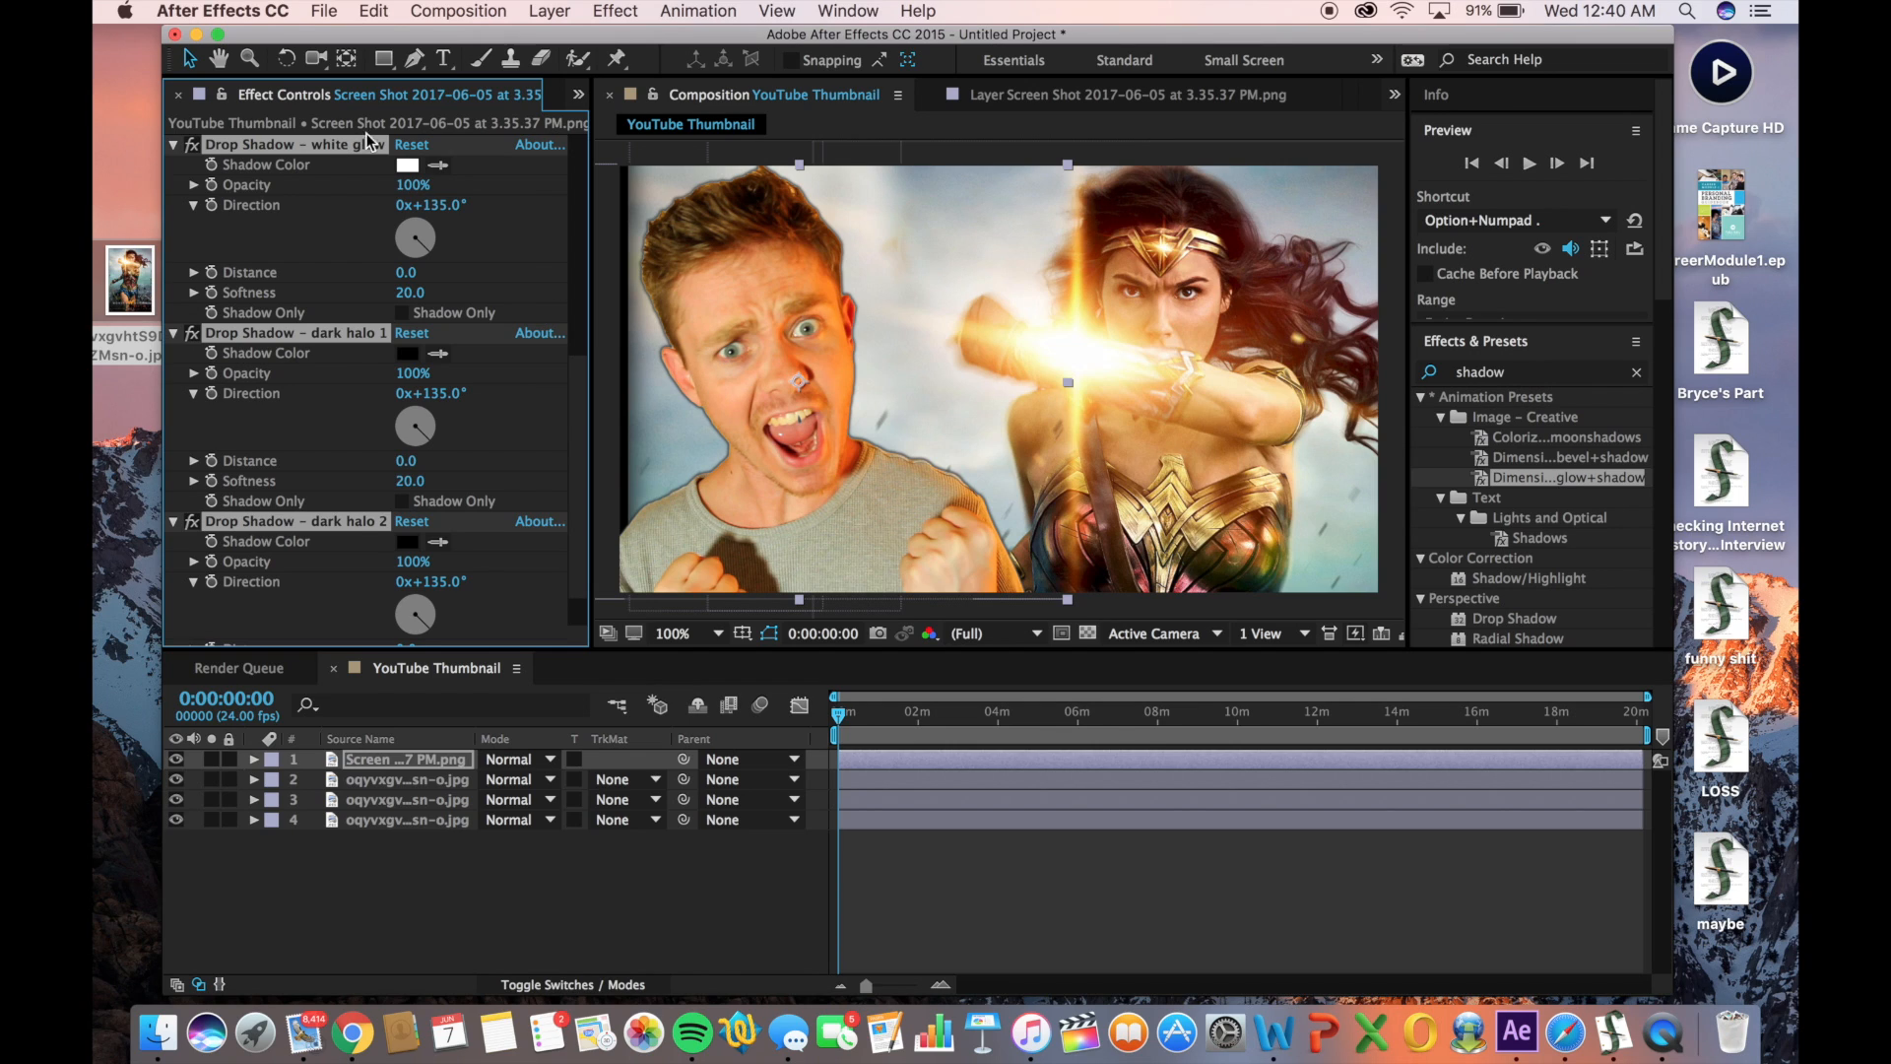
Set the shadow color of the "Drop Shadow - white glow" effect to black
{"action": "left_click", "coordinate": [410, 168]}
{"action": "left_click_drag", "start_coordinate": [937, 617], "coordinate": [1059, 837]}
{"action": "left_click", "coordinate": [1192, 486]}
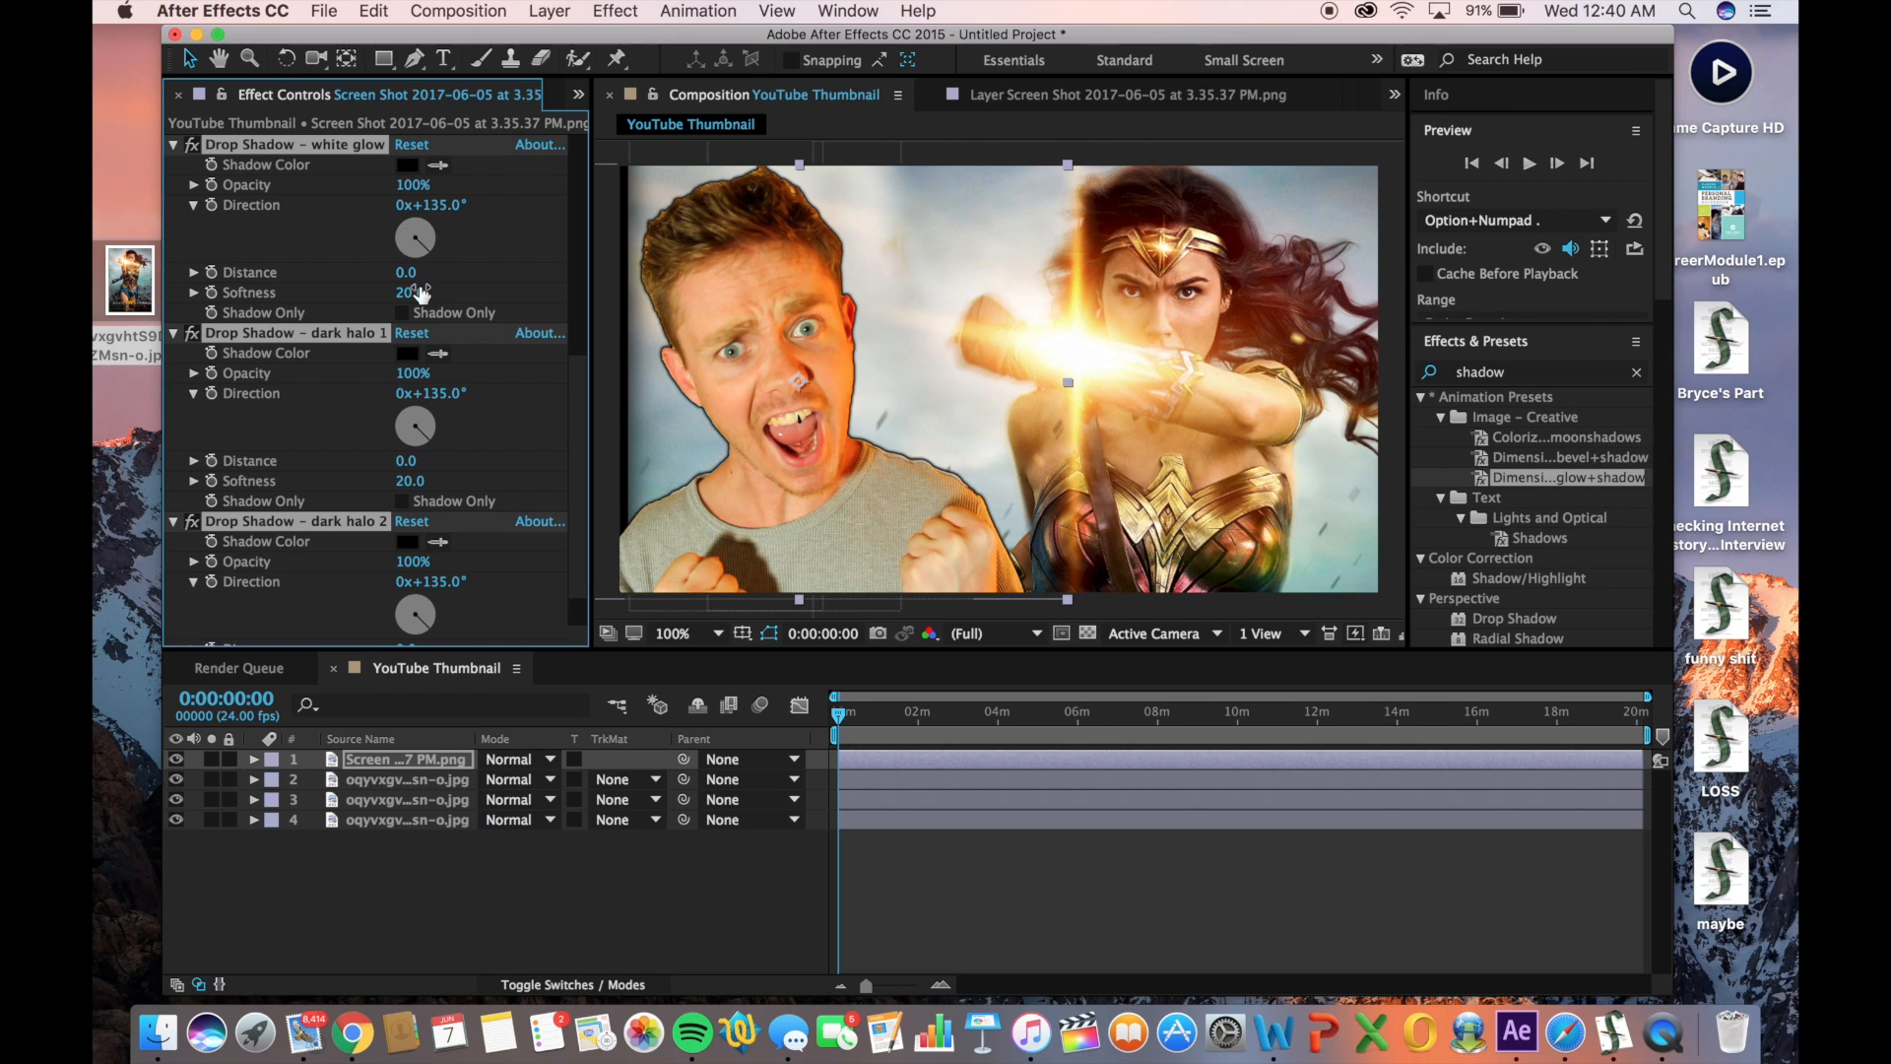
Set the softness of the face layer's drop shadow effects to 86 and apply Brightness & Contrast with a contrast of 58
{"action": "left_click_drag", "start_coordinate": [459, 296], "coordinate": [493, 300]}
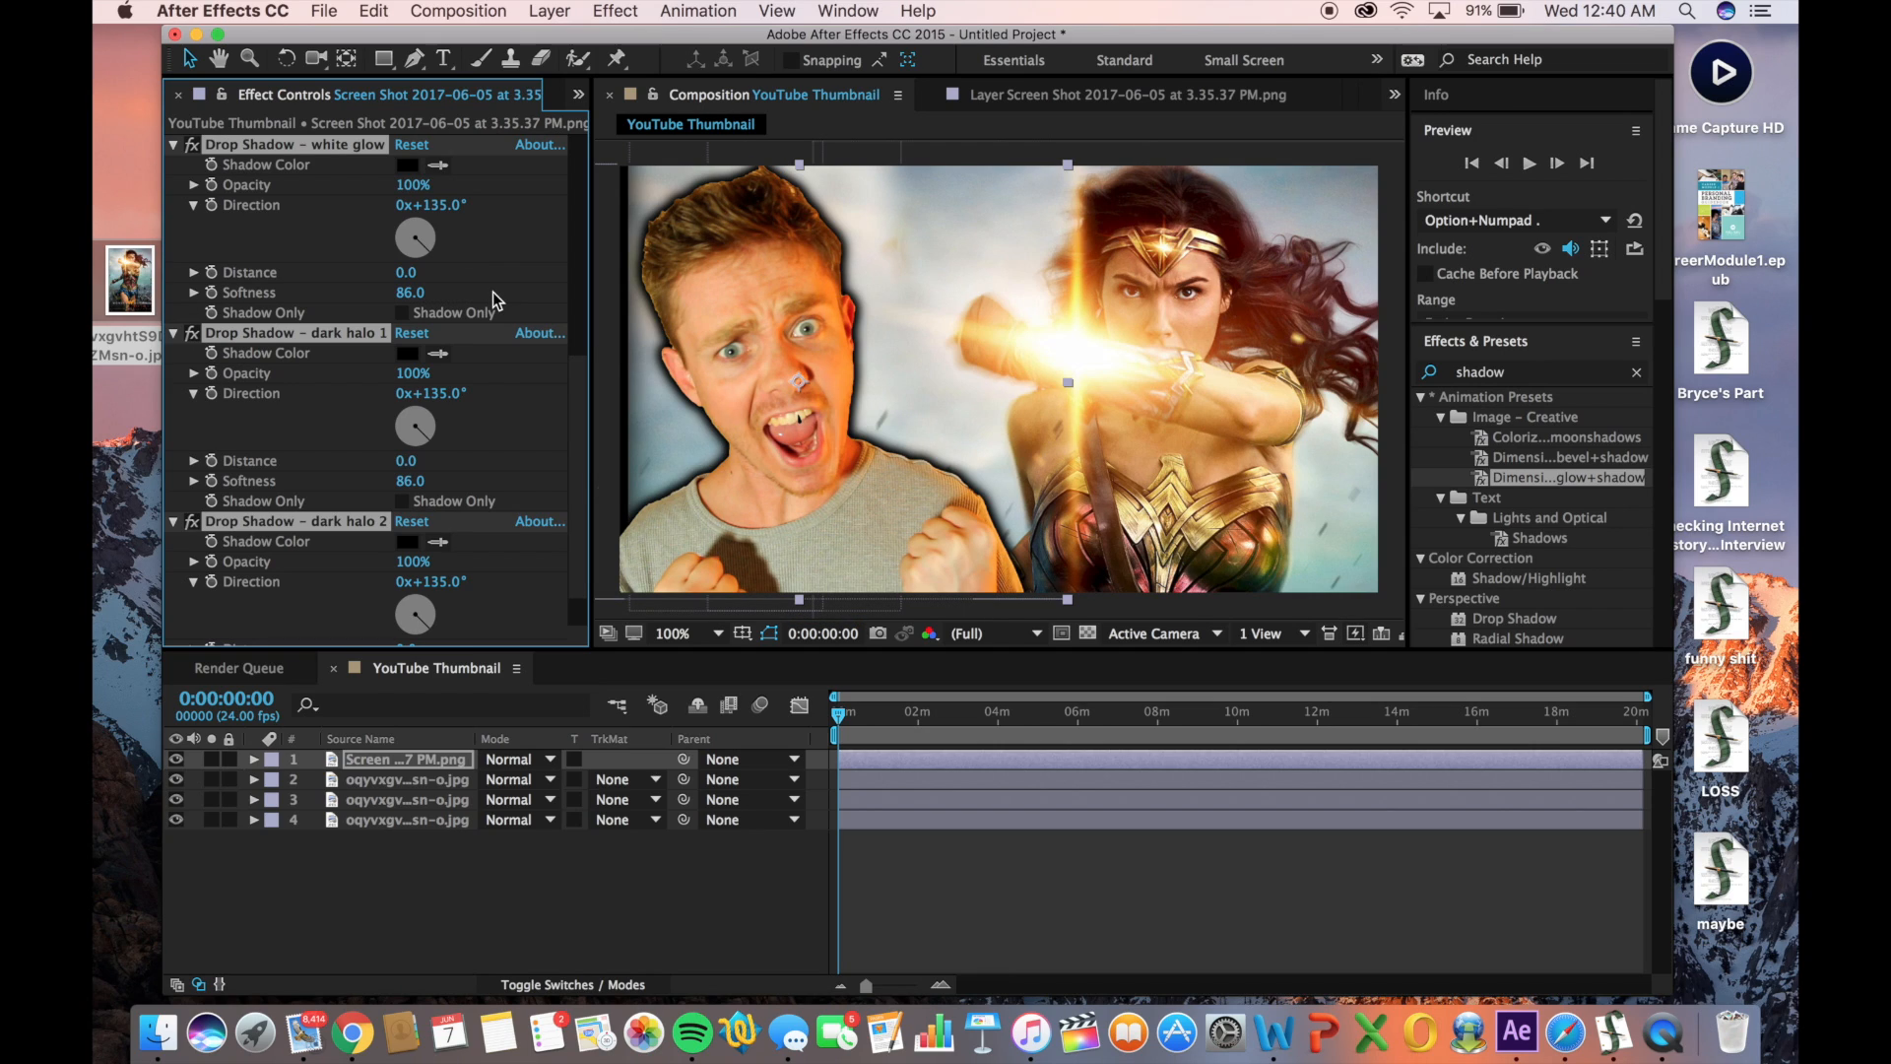
{"action": "left_click", "coordinate": [435, 752]}
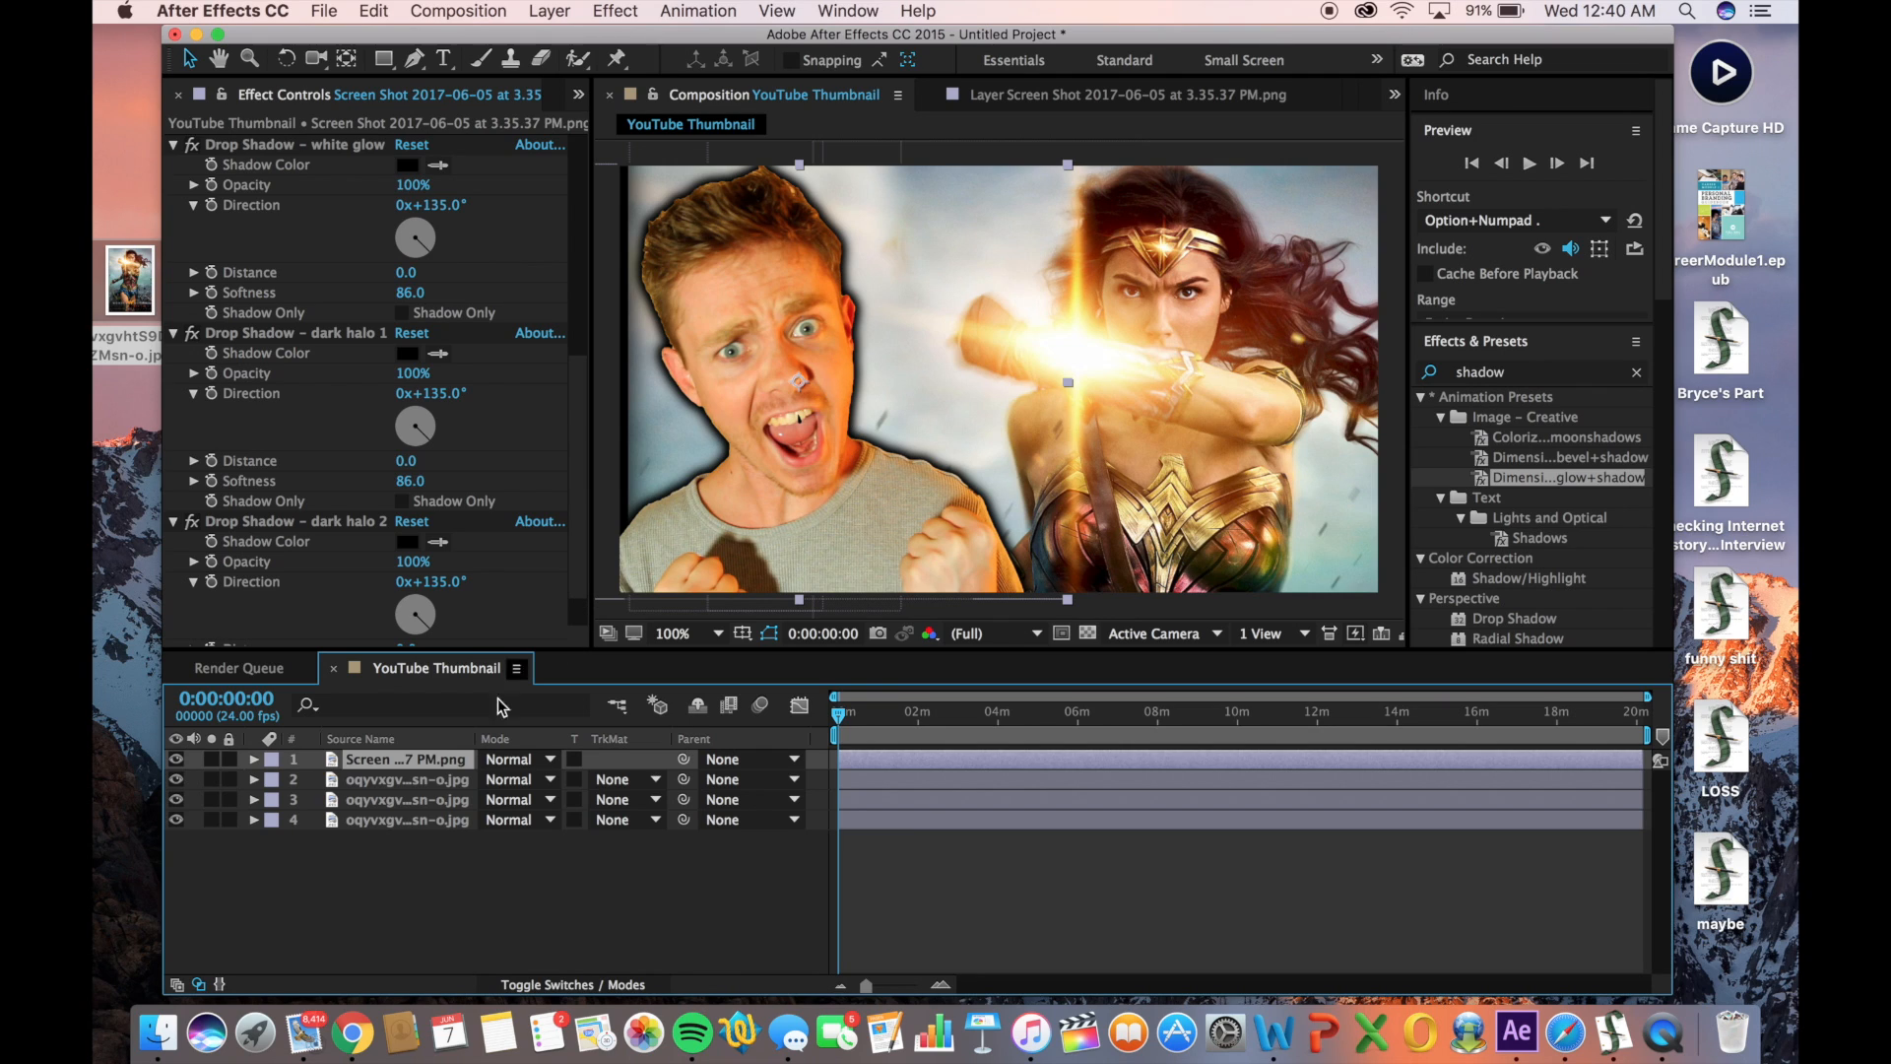
{"action": "left_click", "coordinate": [630, 11]}
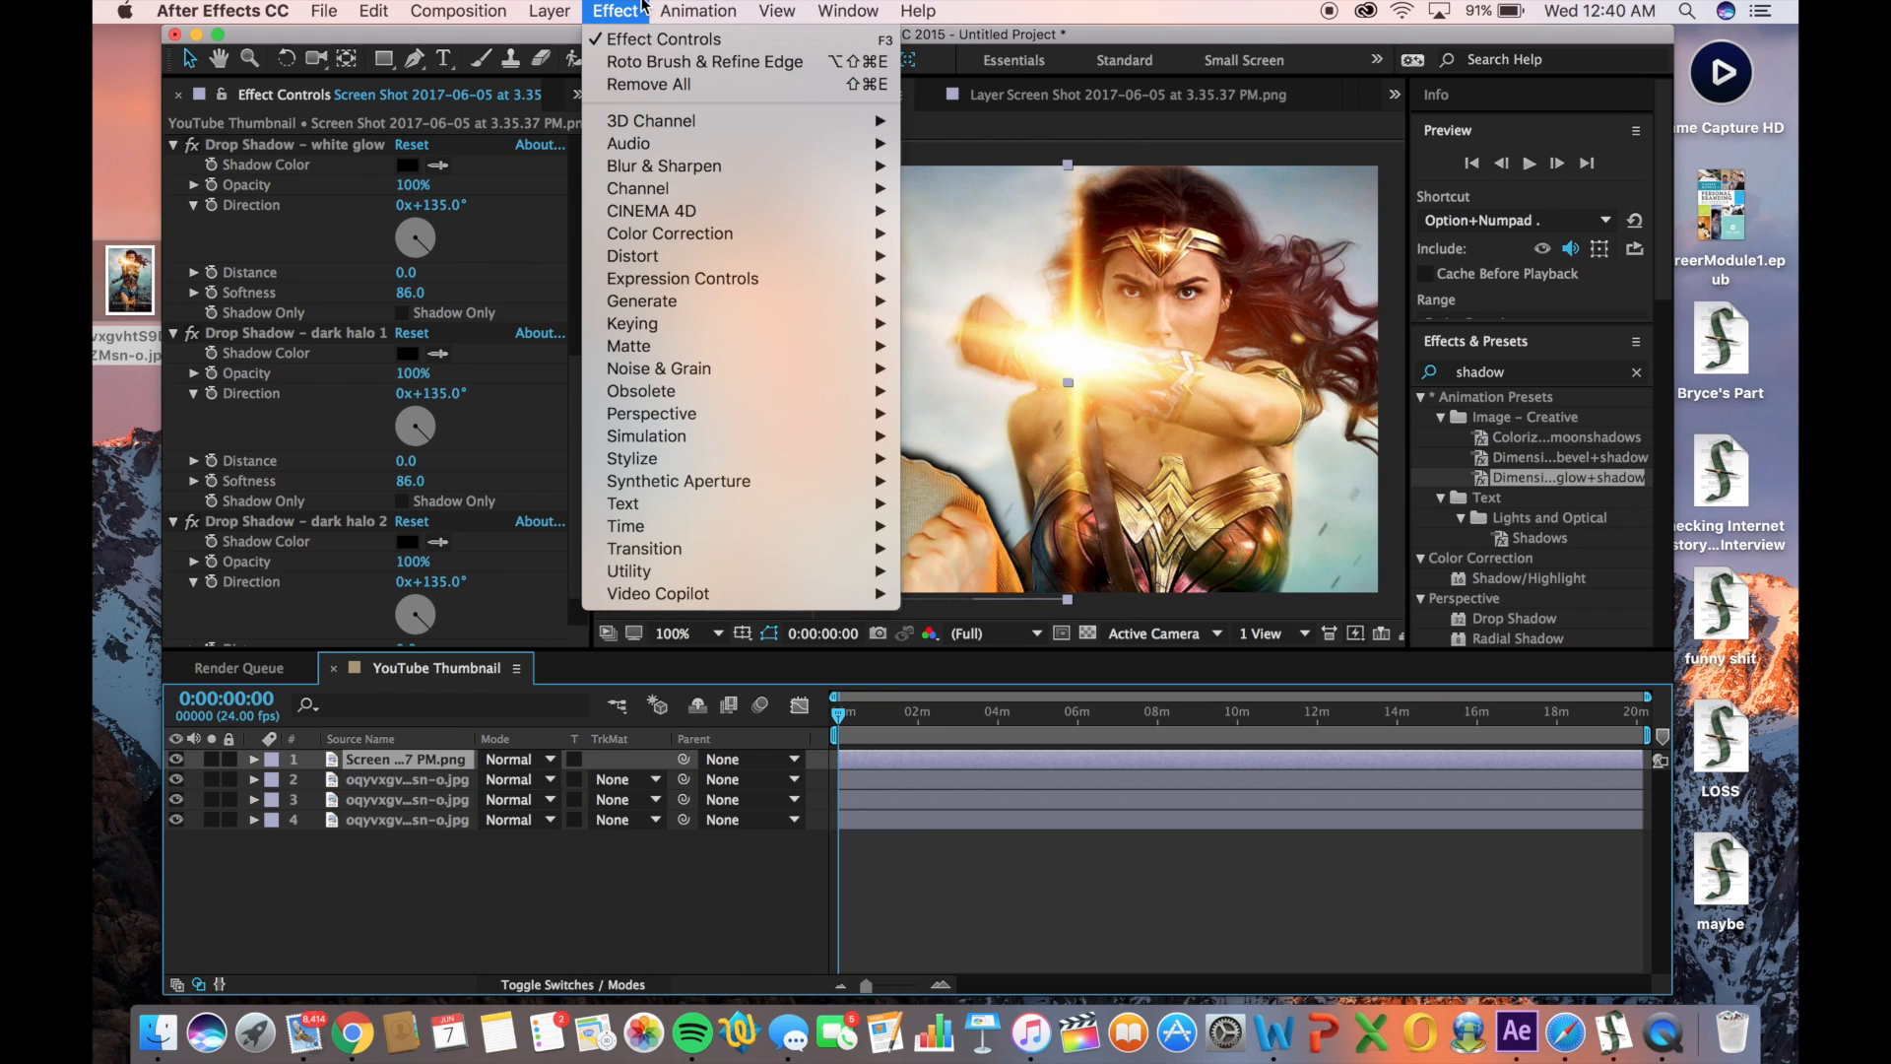
{"action": "mouse_move", "coordinate": [732, 178]}
{"action": "mouse_move", "coordinate": [737, 234]}
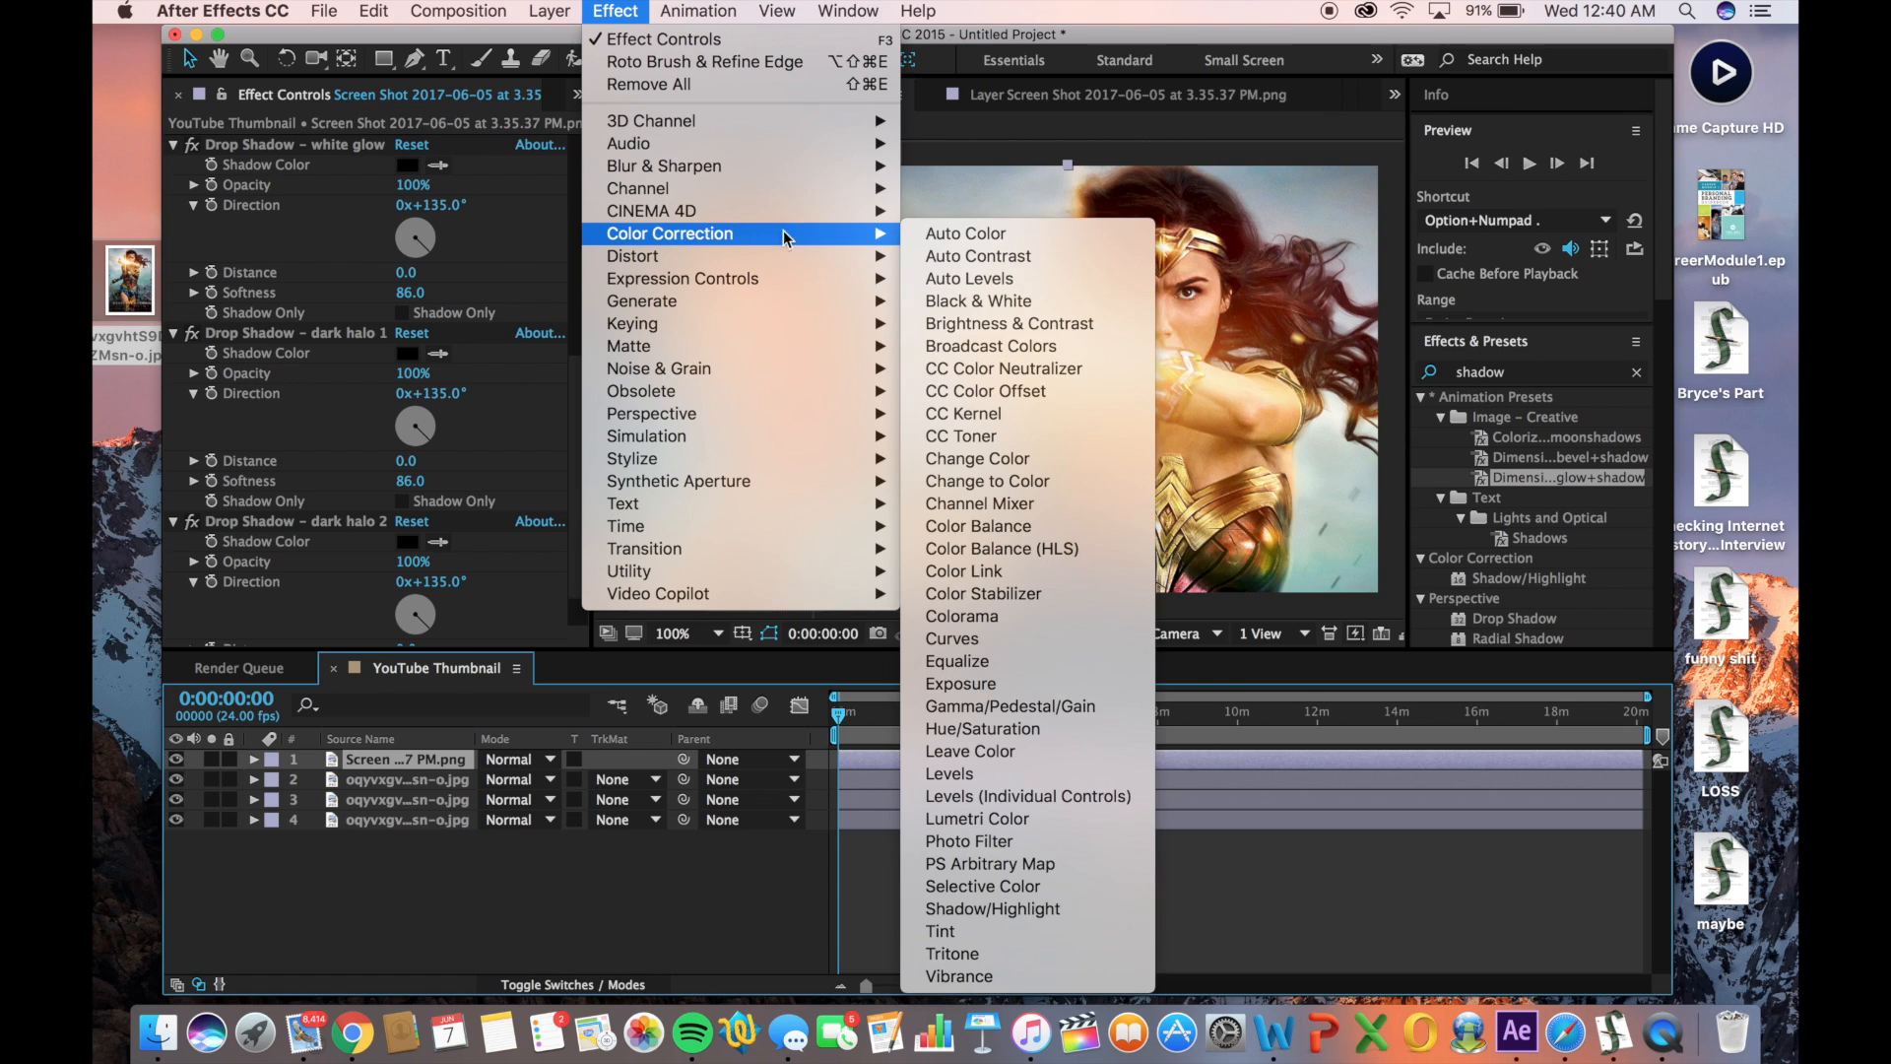
{"action": "left_click", "coordinate": [1004, 327]}
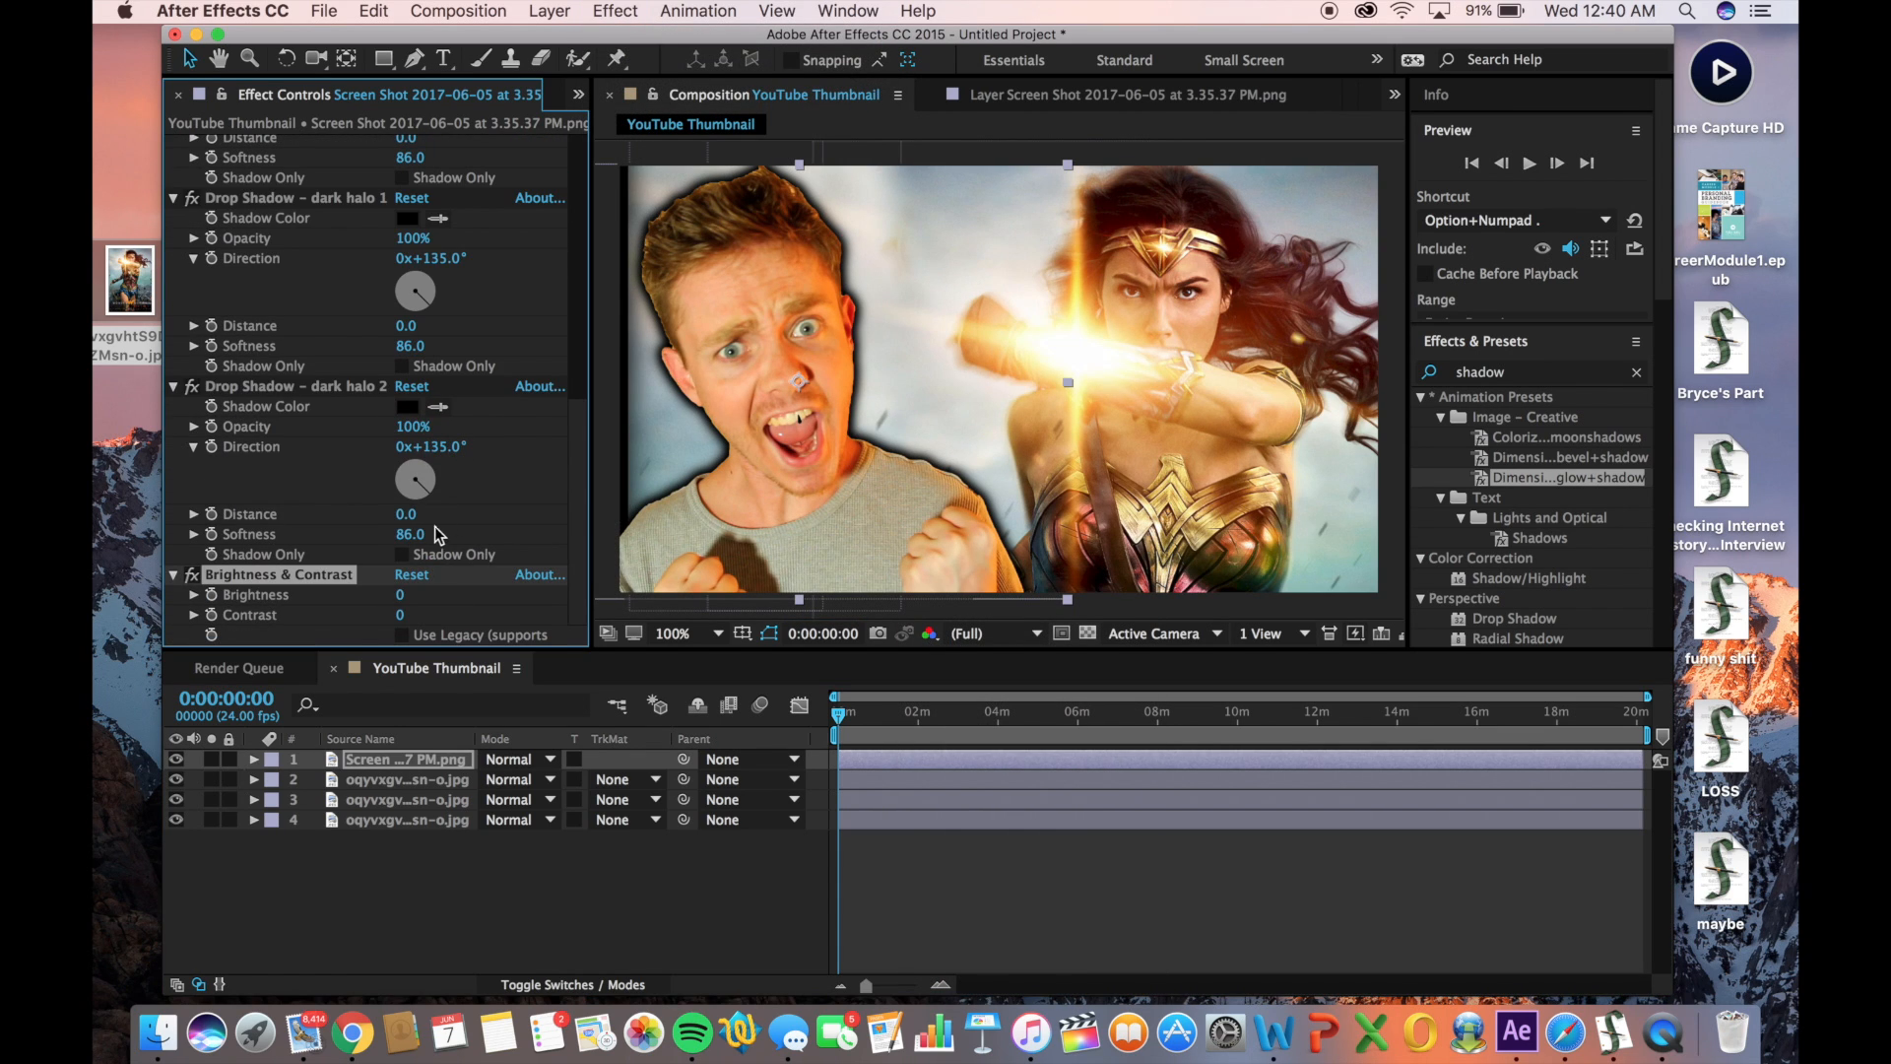
{"action": "left_click_drag", "start_coordinate": [408, 619], "coordinate": [470, 615]}
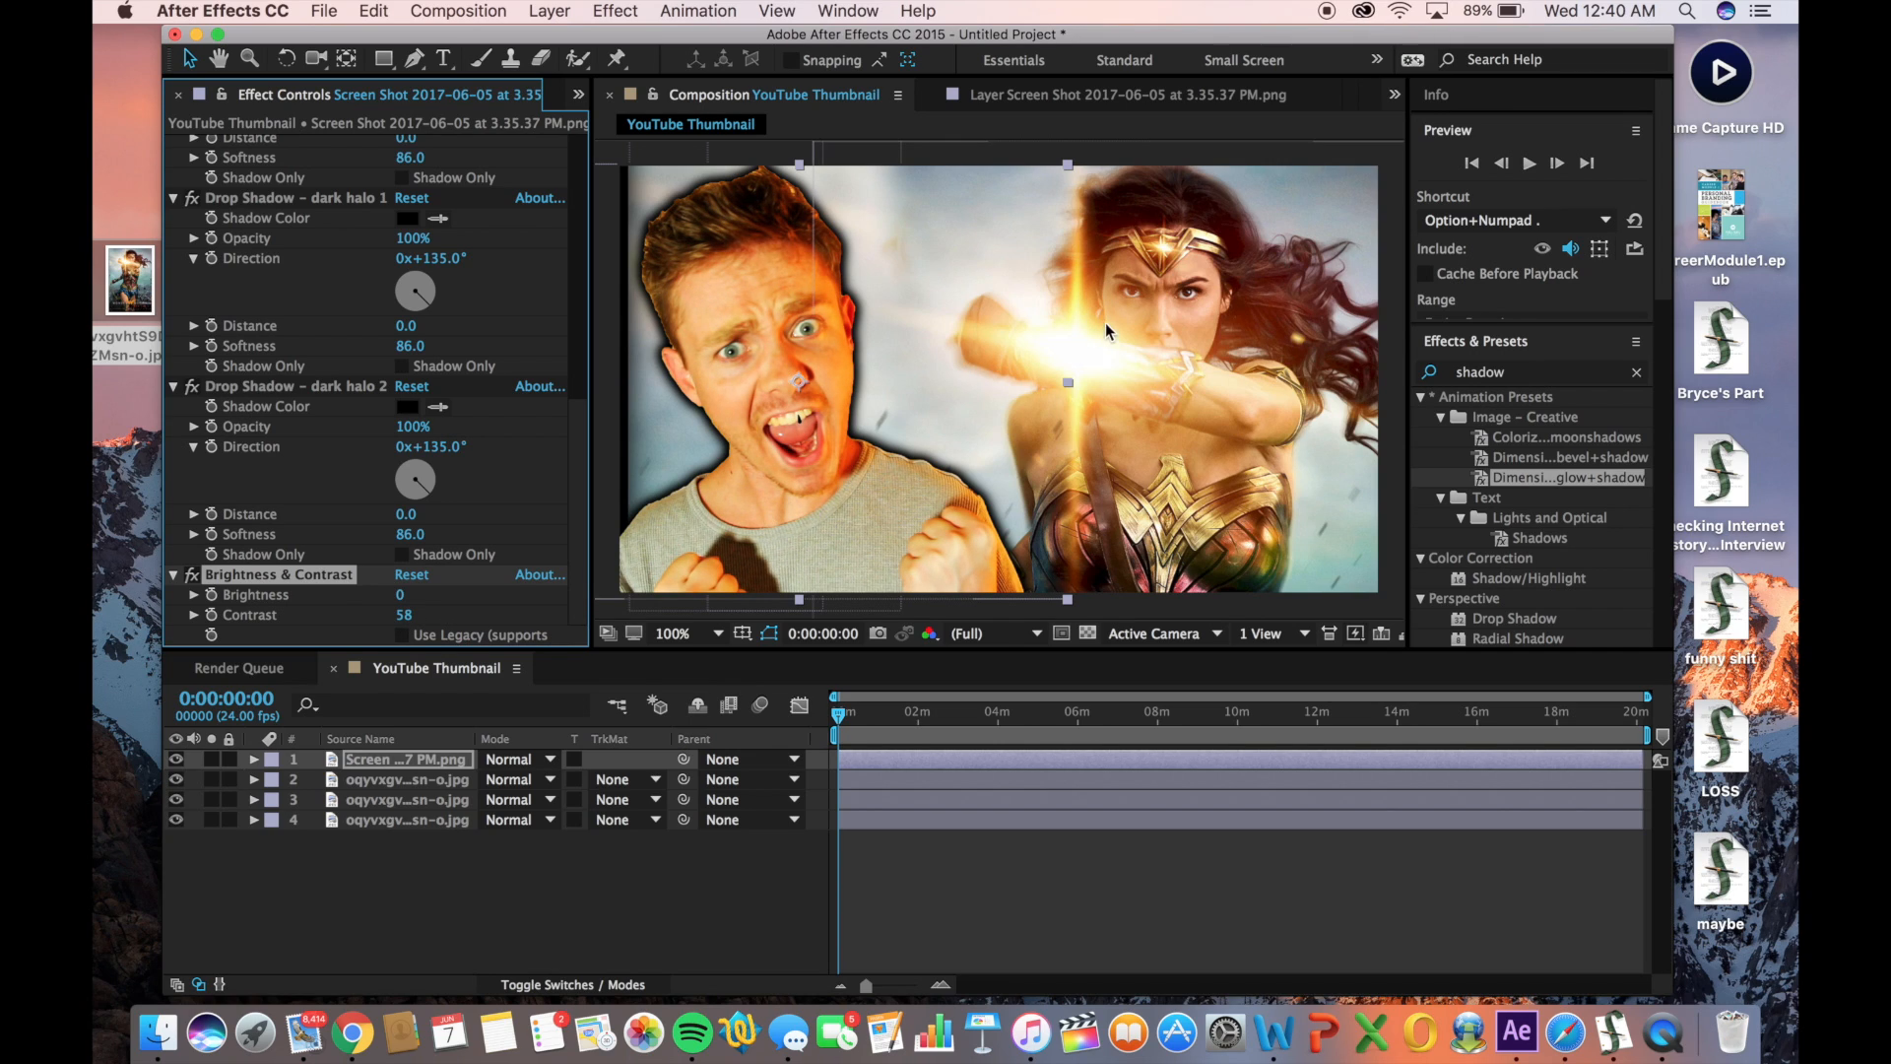
{"action": "left_click", "coordinate": [497, 925]}
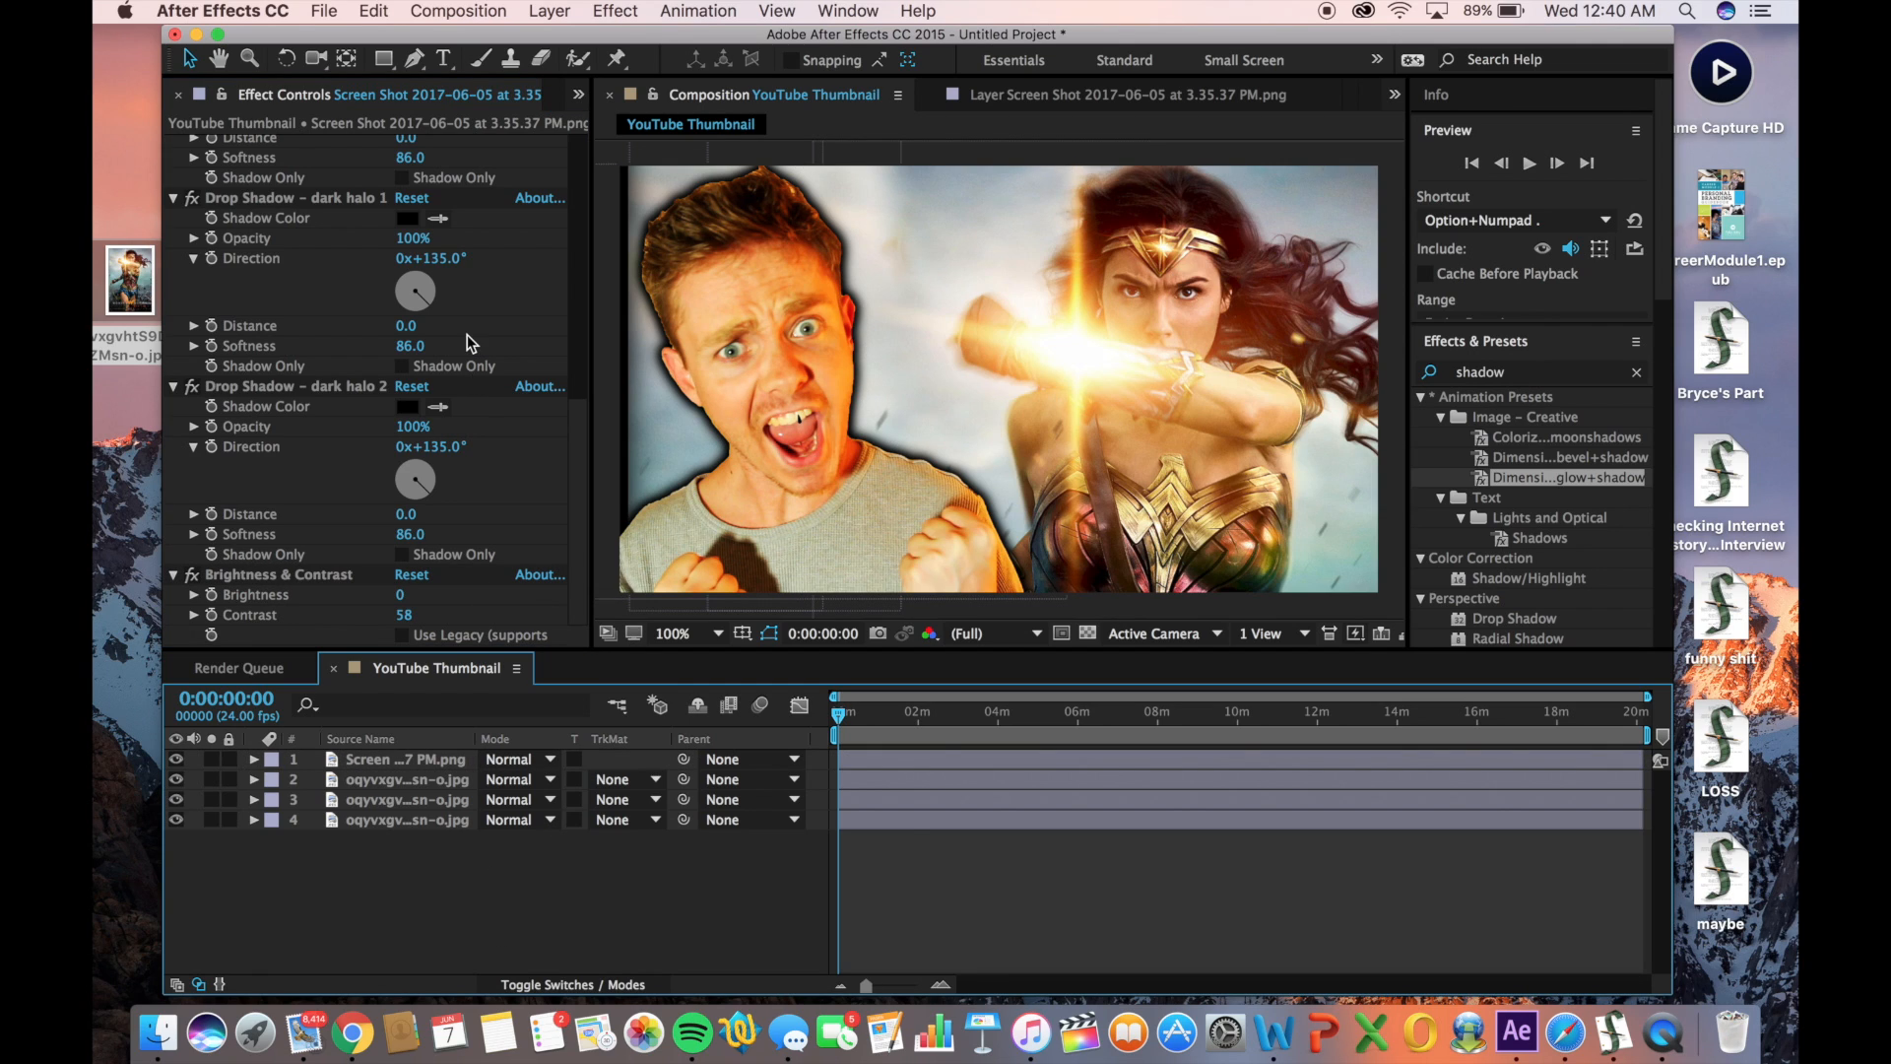
Add the Wonder Woman logo image to the composition as the top layer and place it over the man's shirt area
{"action": "scroll", "coordinate": [467, 333], "scroll_direction": "up", "scroll_amount": 5}
{"action": "left_click", "coordinate": [578, 95]}
{"action": "left_click", "coordinate": [637, 124]}
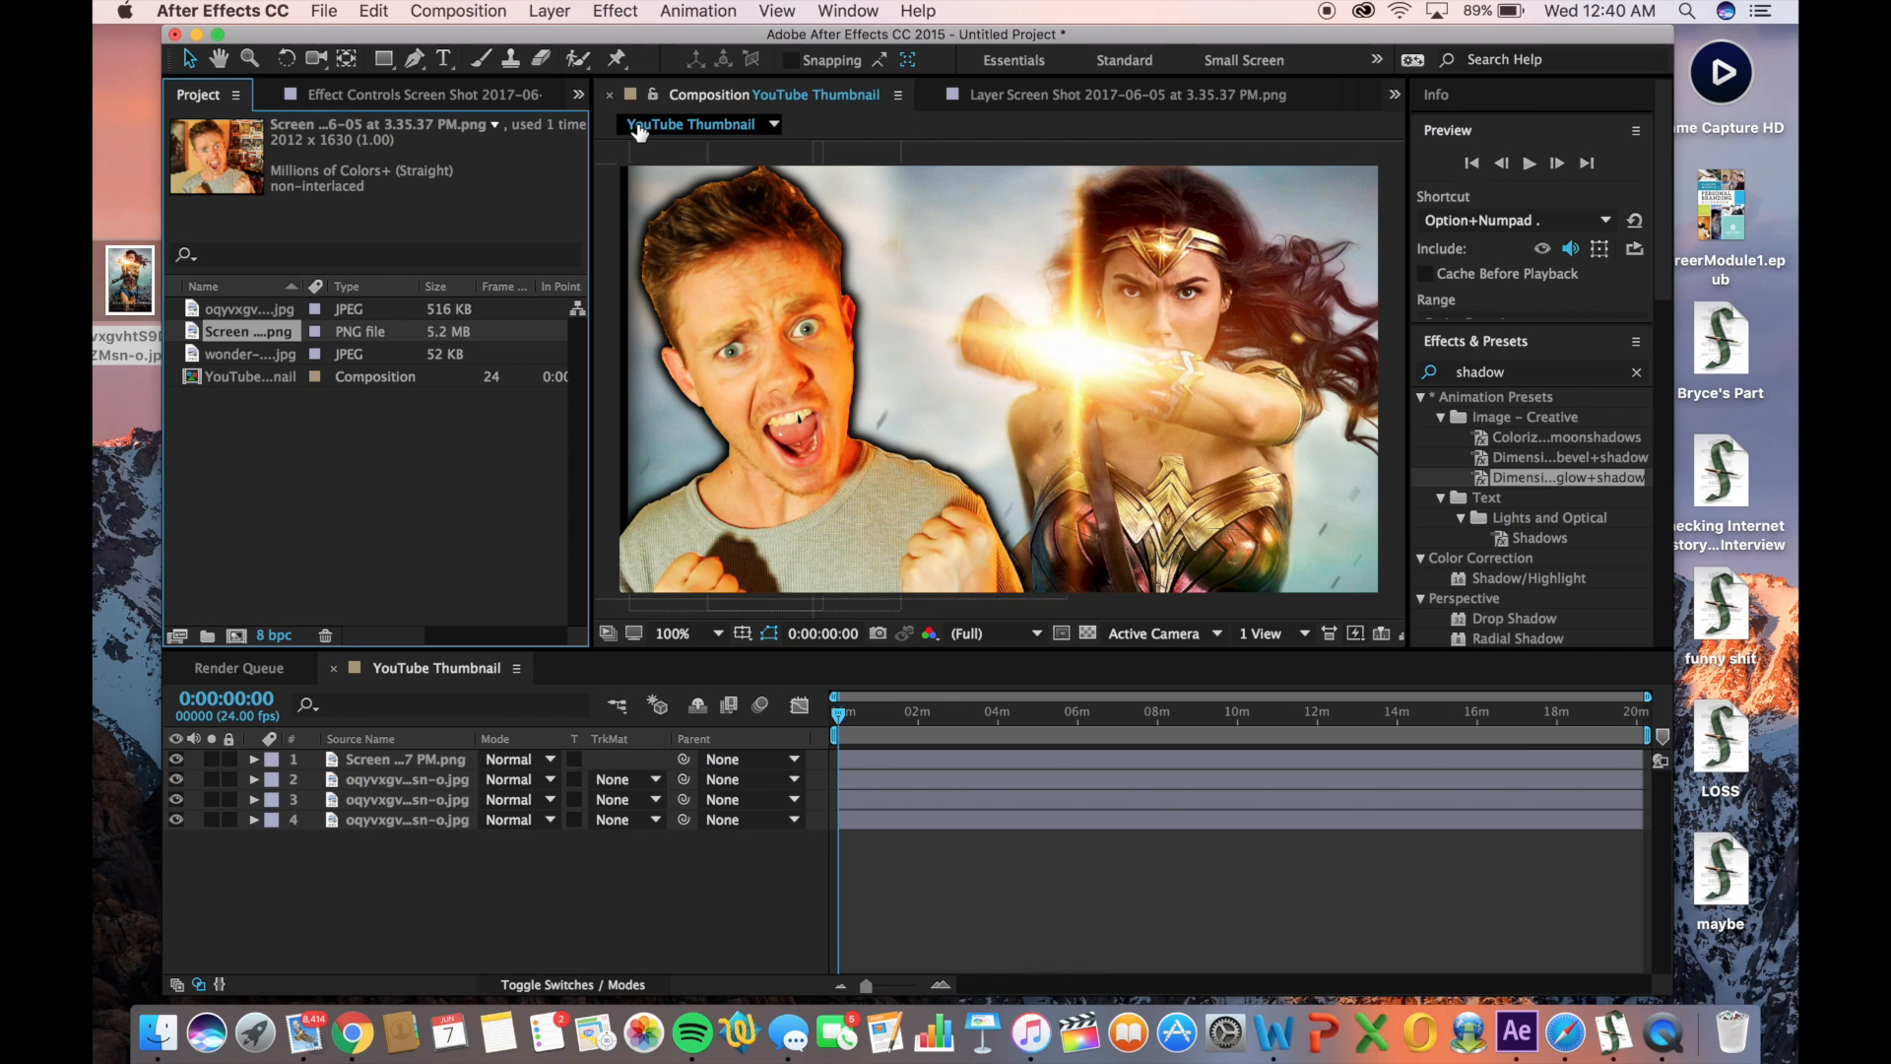
{"action": "left_click", "coordinate": [266, 306]}
{"action": "left_click", "coordinate": [248, 354]}
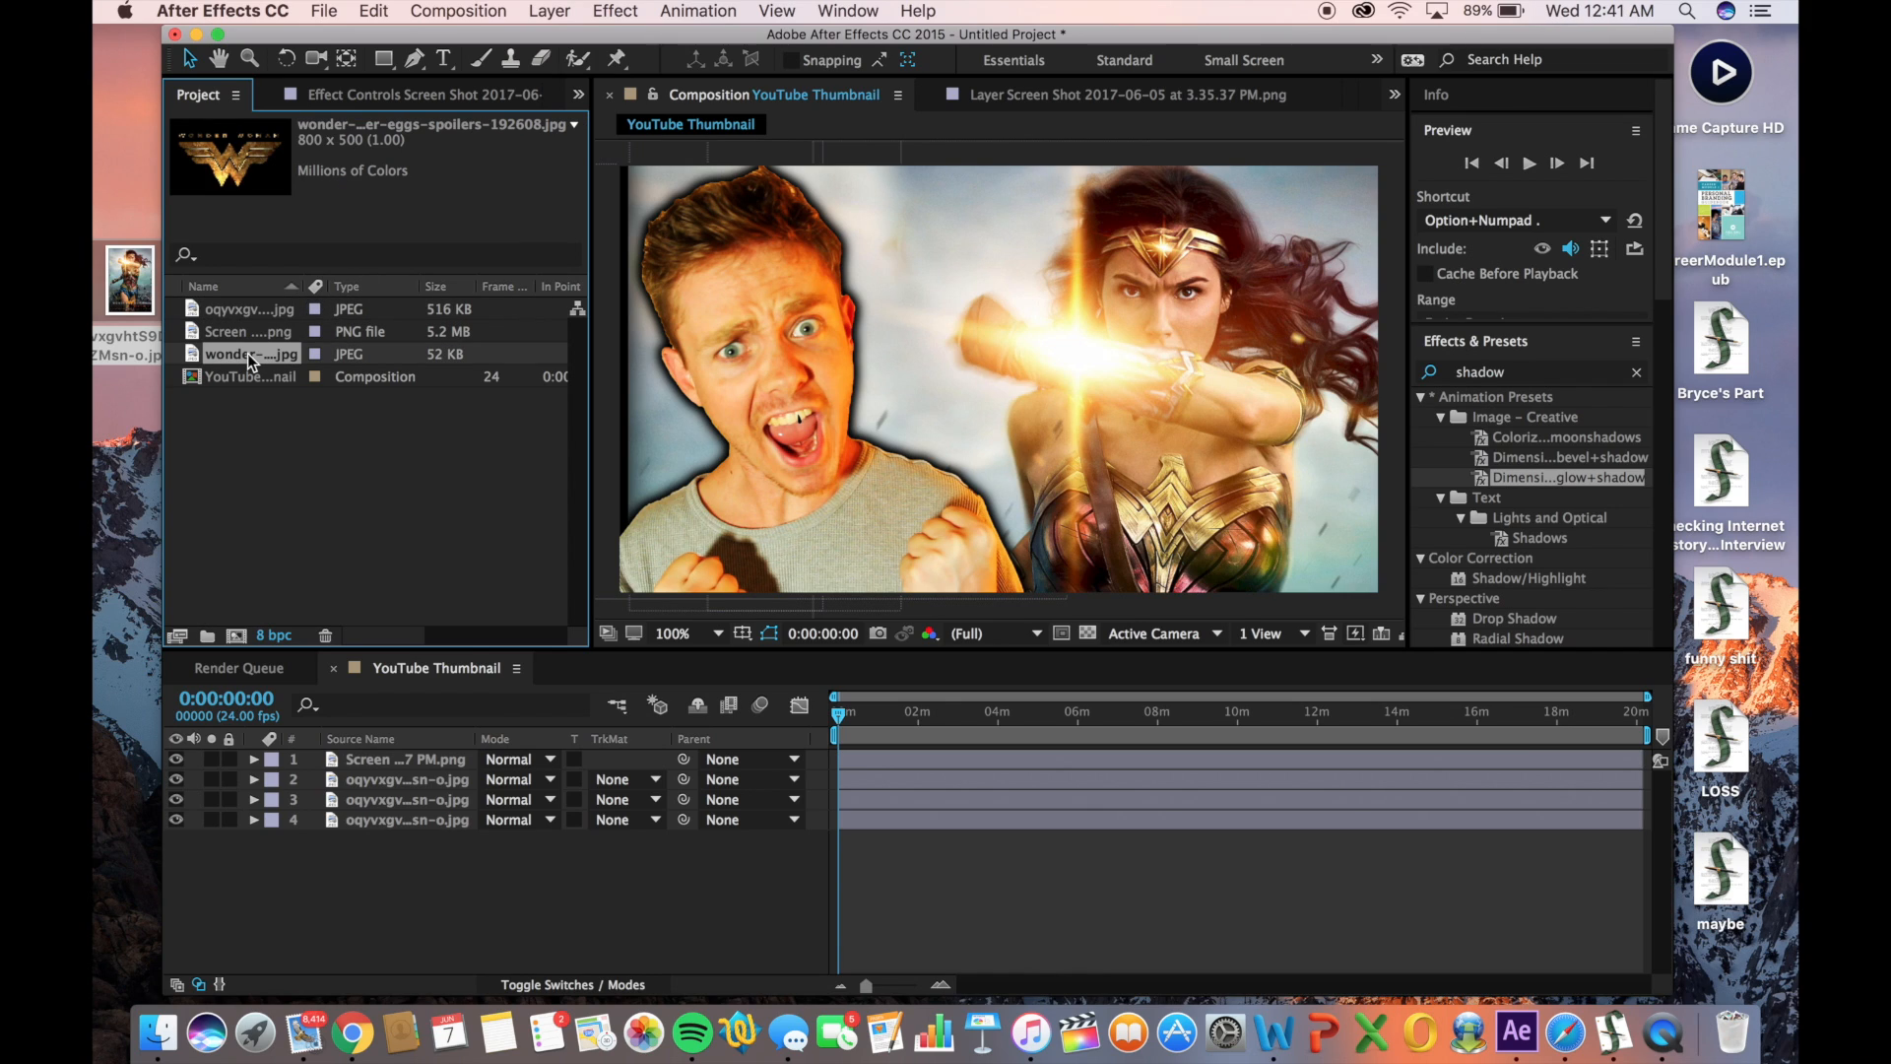
{"action": "left_click_drag", "start_coordinate": [238, 354], "coordinate": [399, 755]}
{"action": "left_click_drag", "start_coordinate": [897, 386], "coordinate": [751, 469]}
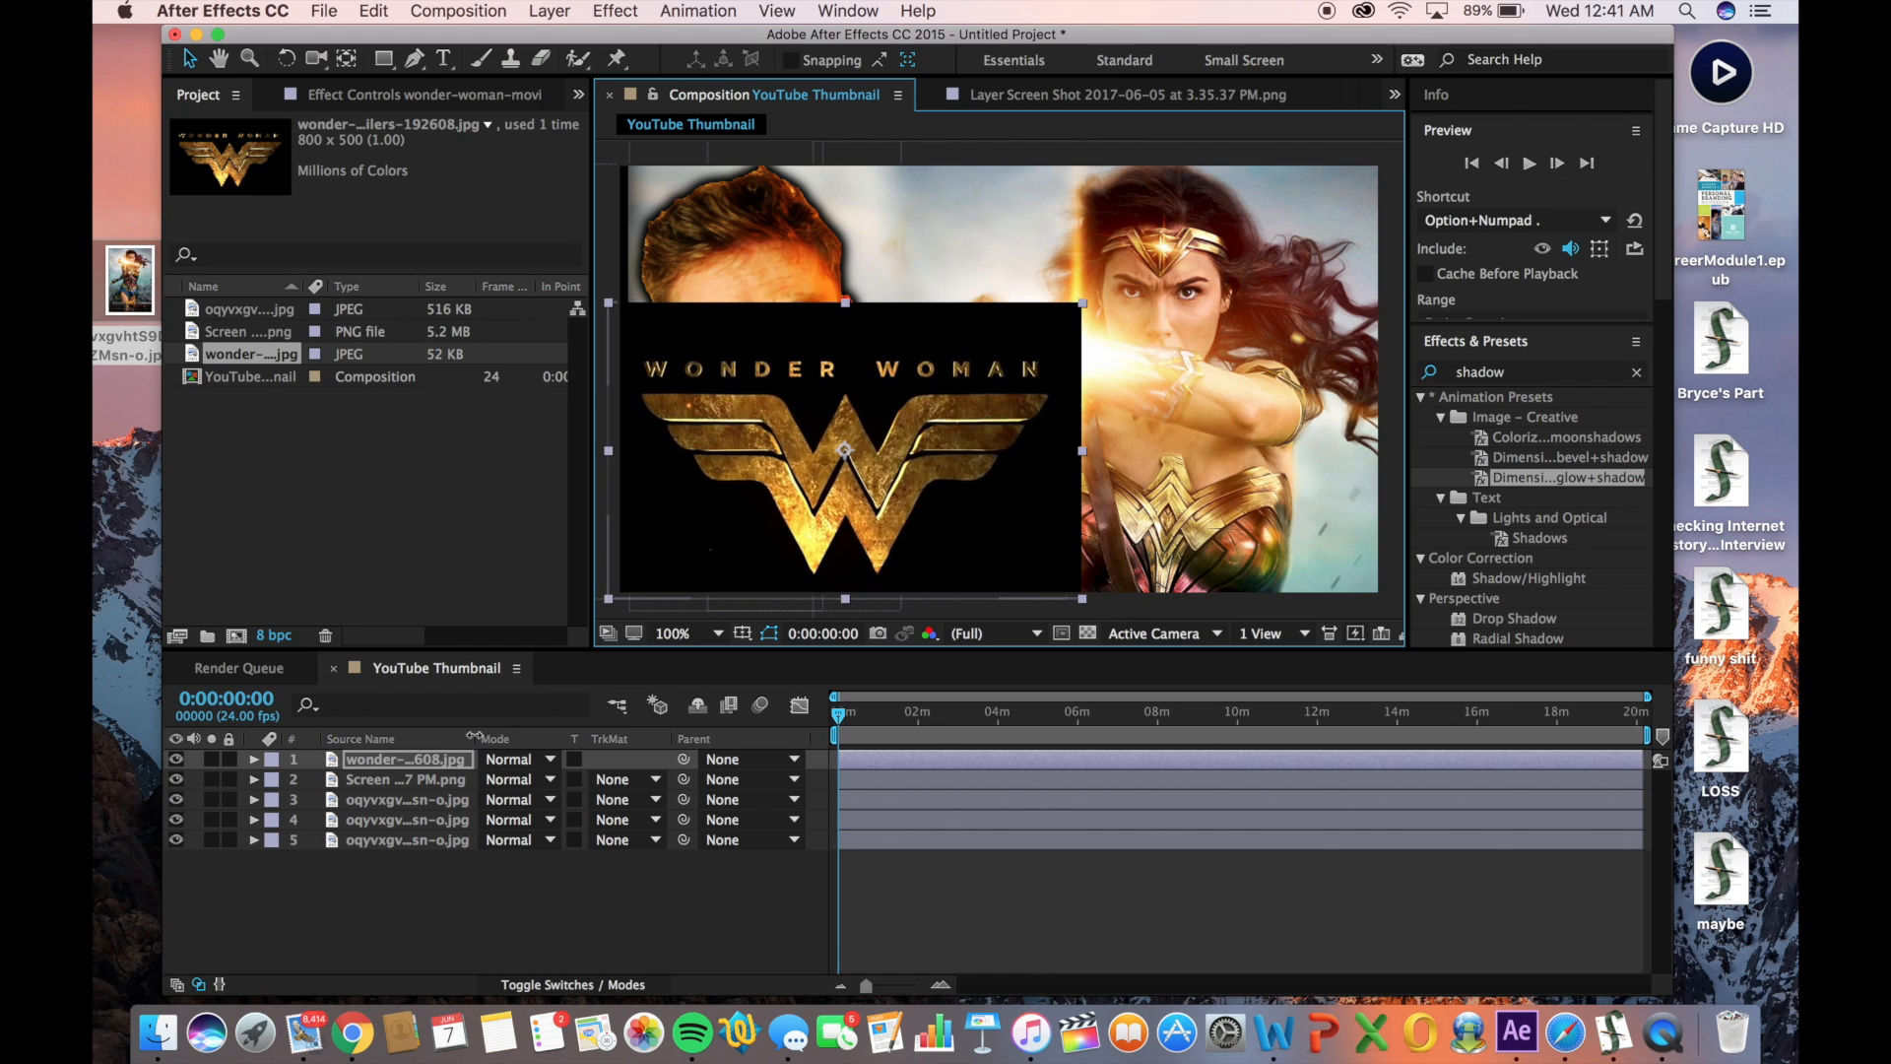
Scale the Wonder Woman logo layer to 53 by 45% and reposition it on the man's chest
{"action": "key", "text": "s"}
{"action": "left_click", "coordinate": [838, 779]}
{"action": "left_click_drag", "start_coordinate": [514, 779], "coordinate": [477, 779]}
{"action": "left_click", "coordinate": [788, 484]}
{"action": "left_click_drag", "start_coordinate": [788, 484], "coordinate": [754, 529]}
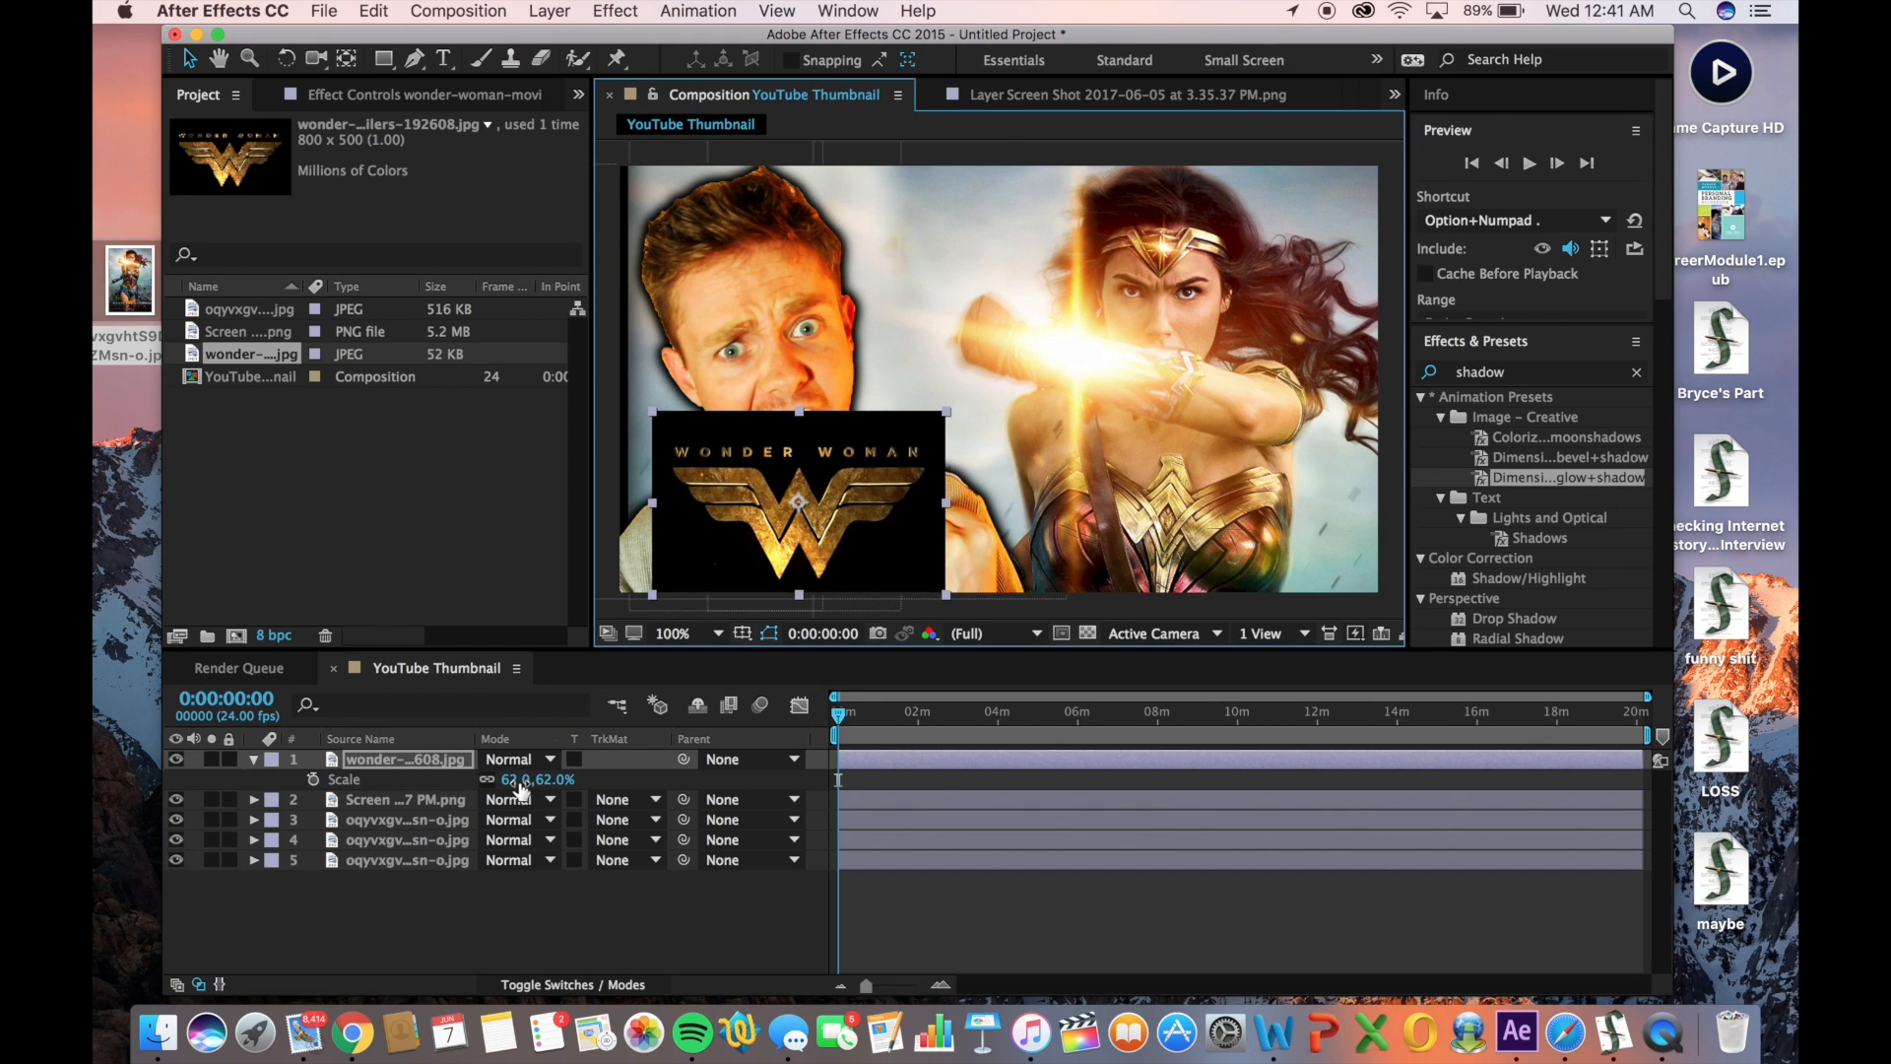
{"action": "left_click_drag", "start_coordinate": [520, 779], "coordinate": [511, 779]}
{"action": "left_click_drag", "start_coordinate": [867, 451], "coordinate": [792, 506]}
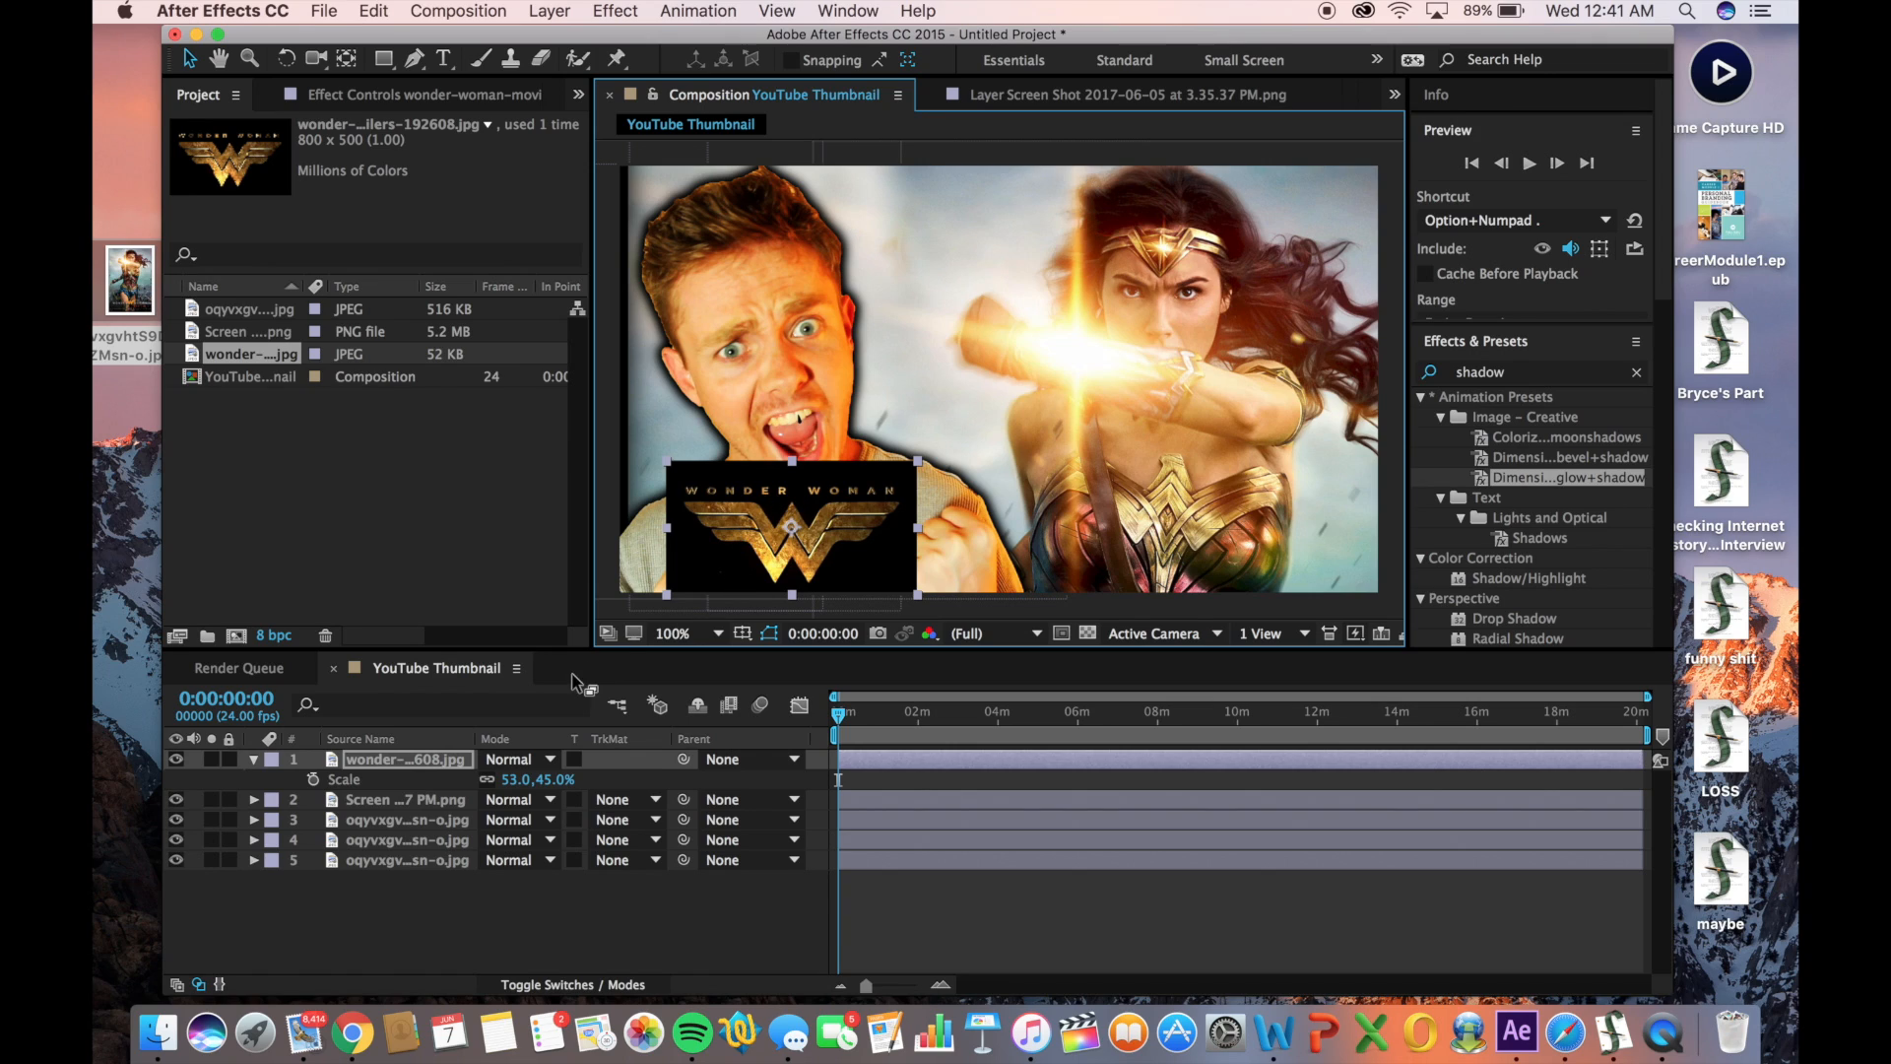
Try the Screen blending mode on the Wonder Woman logo layer and undo it
{"action": "left_click", "coordinate": [559, 760]}
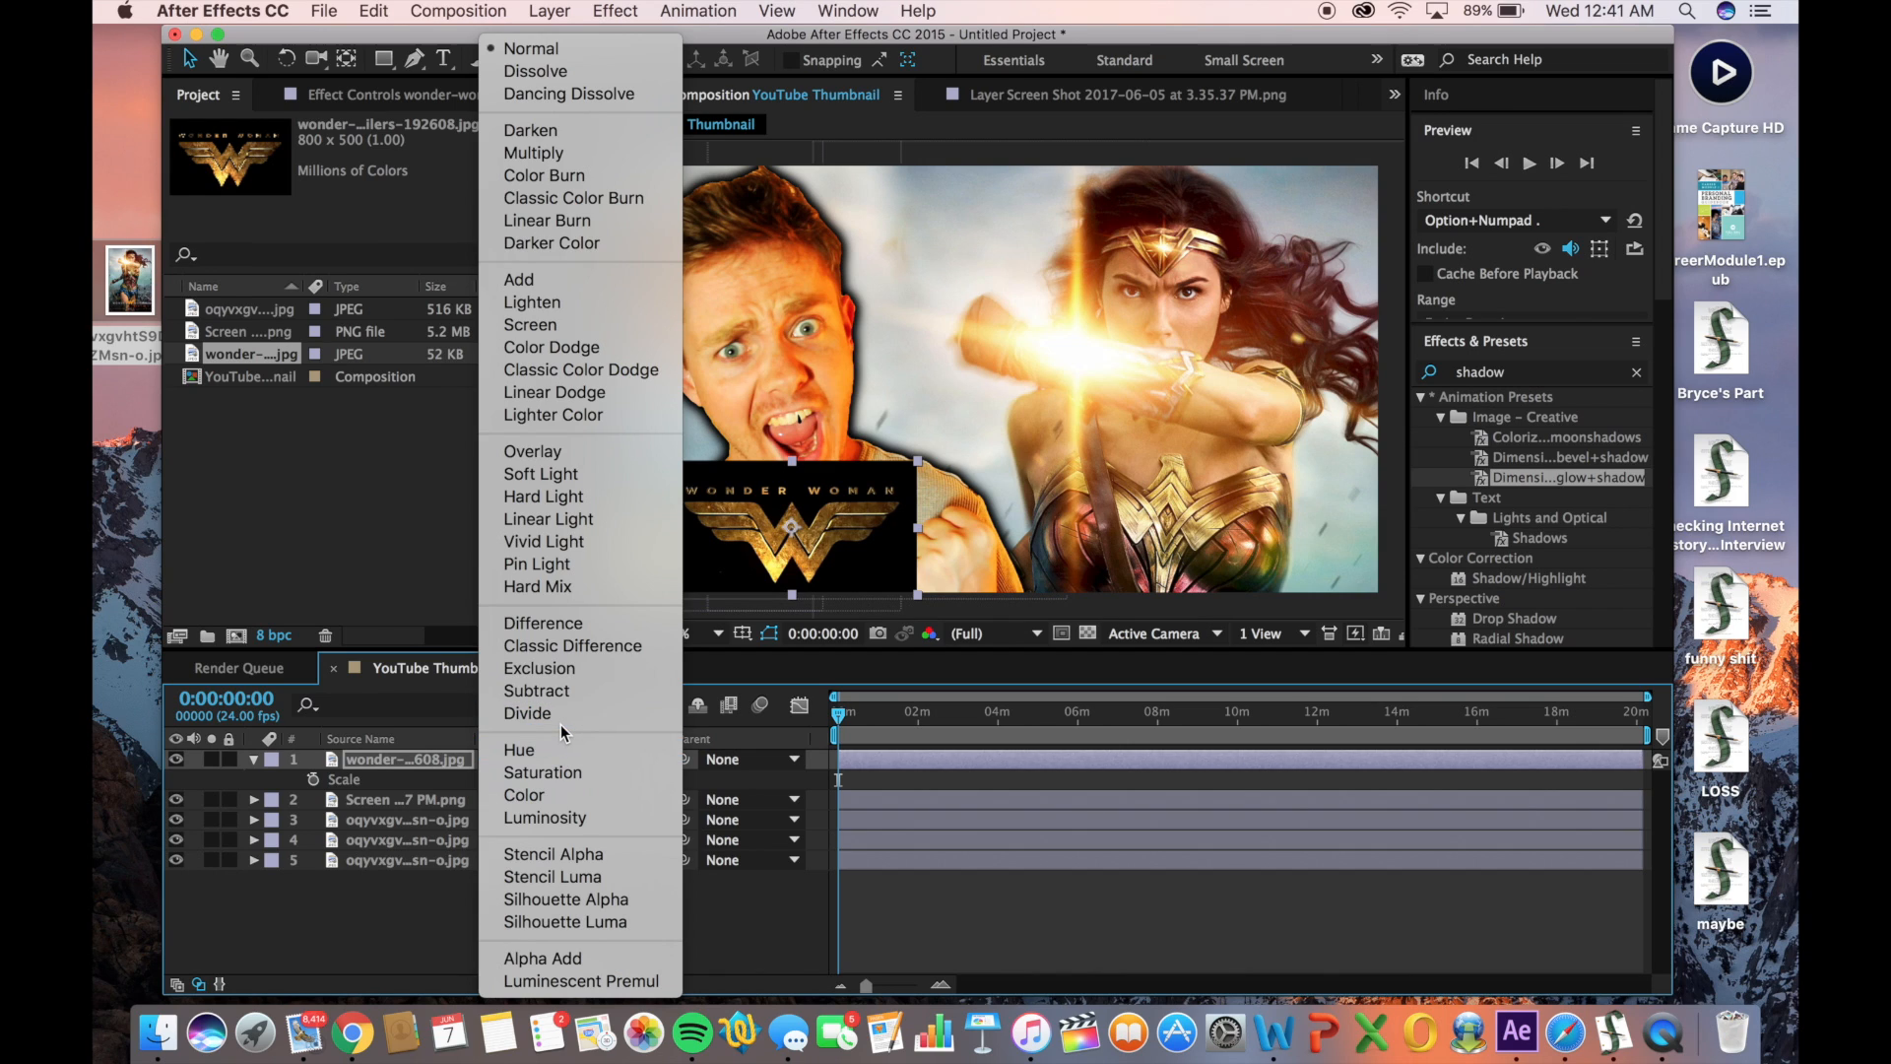
{"action": "left_click", "coordinate": [427, 946]}
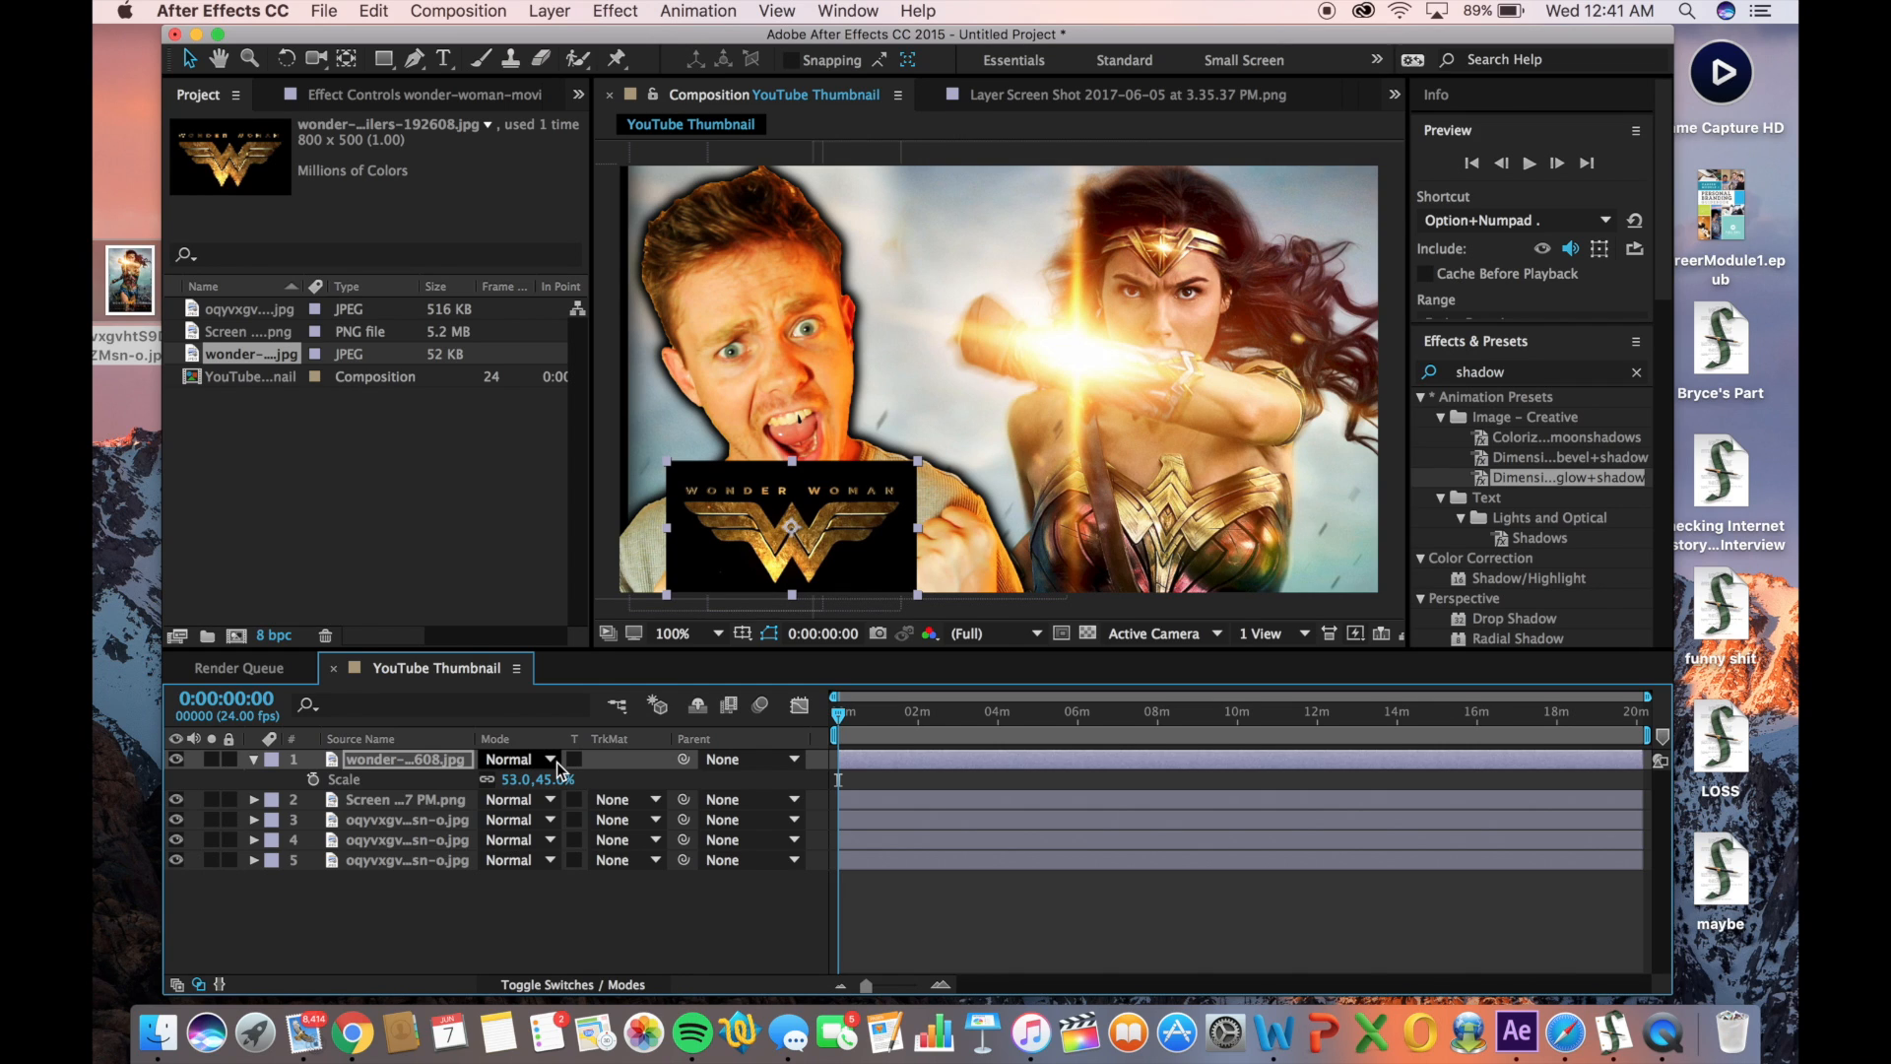
{"action": "left_click", "coordinate": [556, 763]}
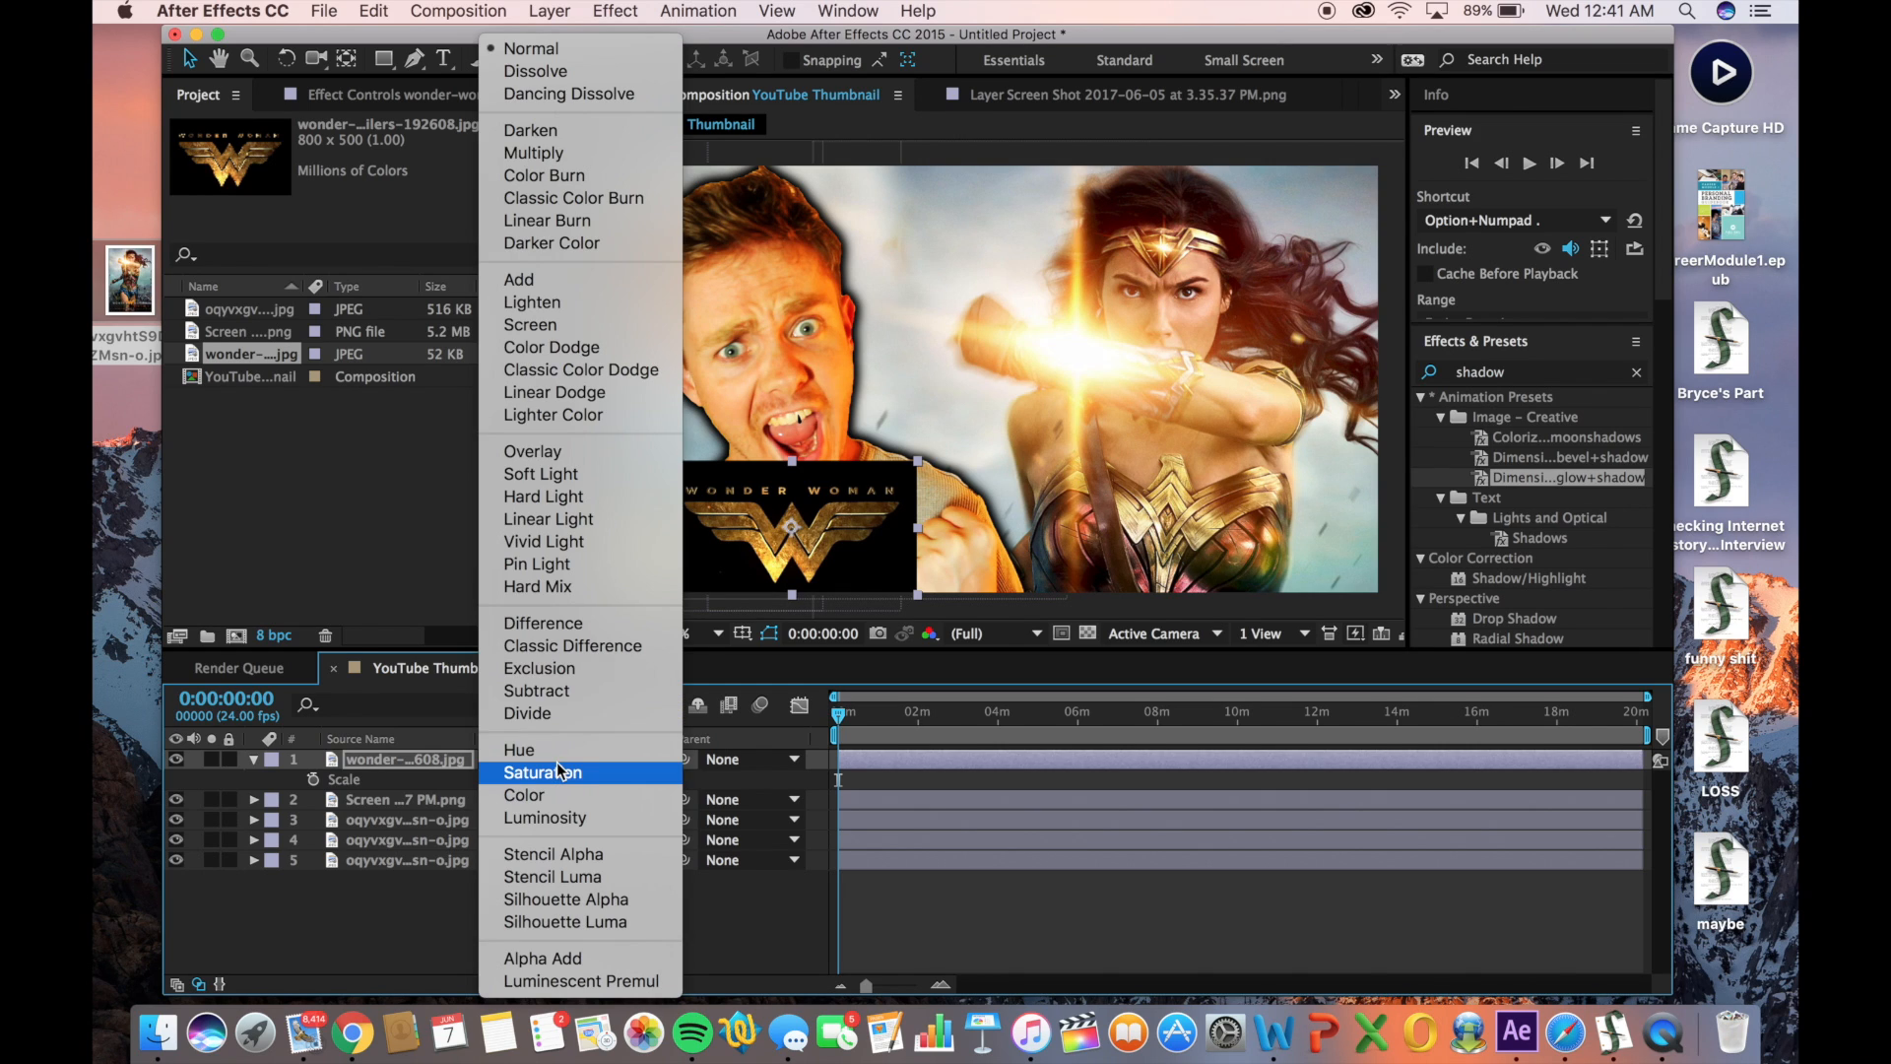
{"action": "left_click", "coordinate": [593, 326]}
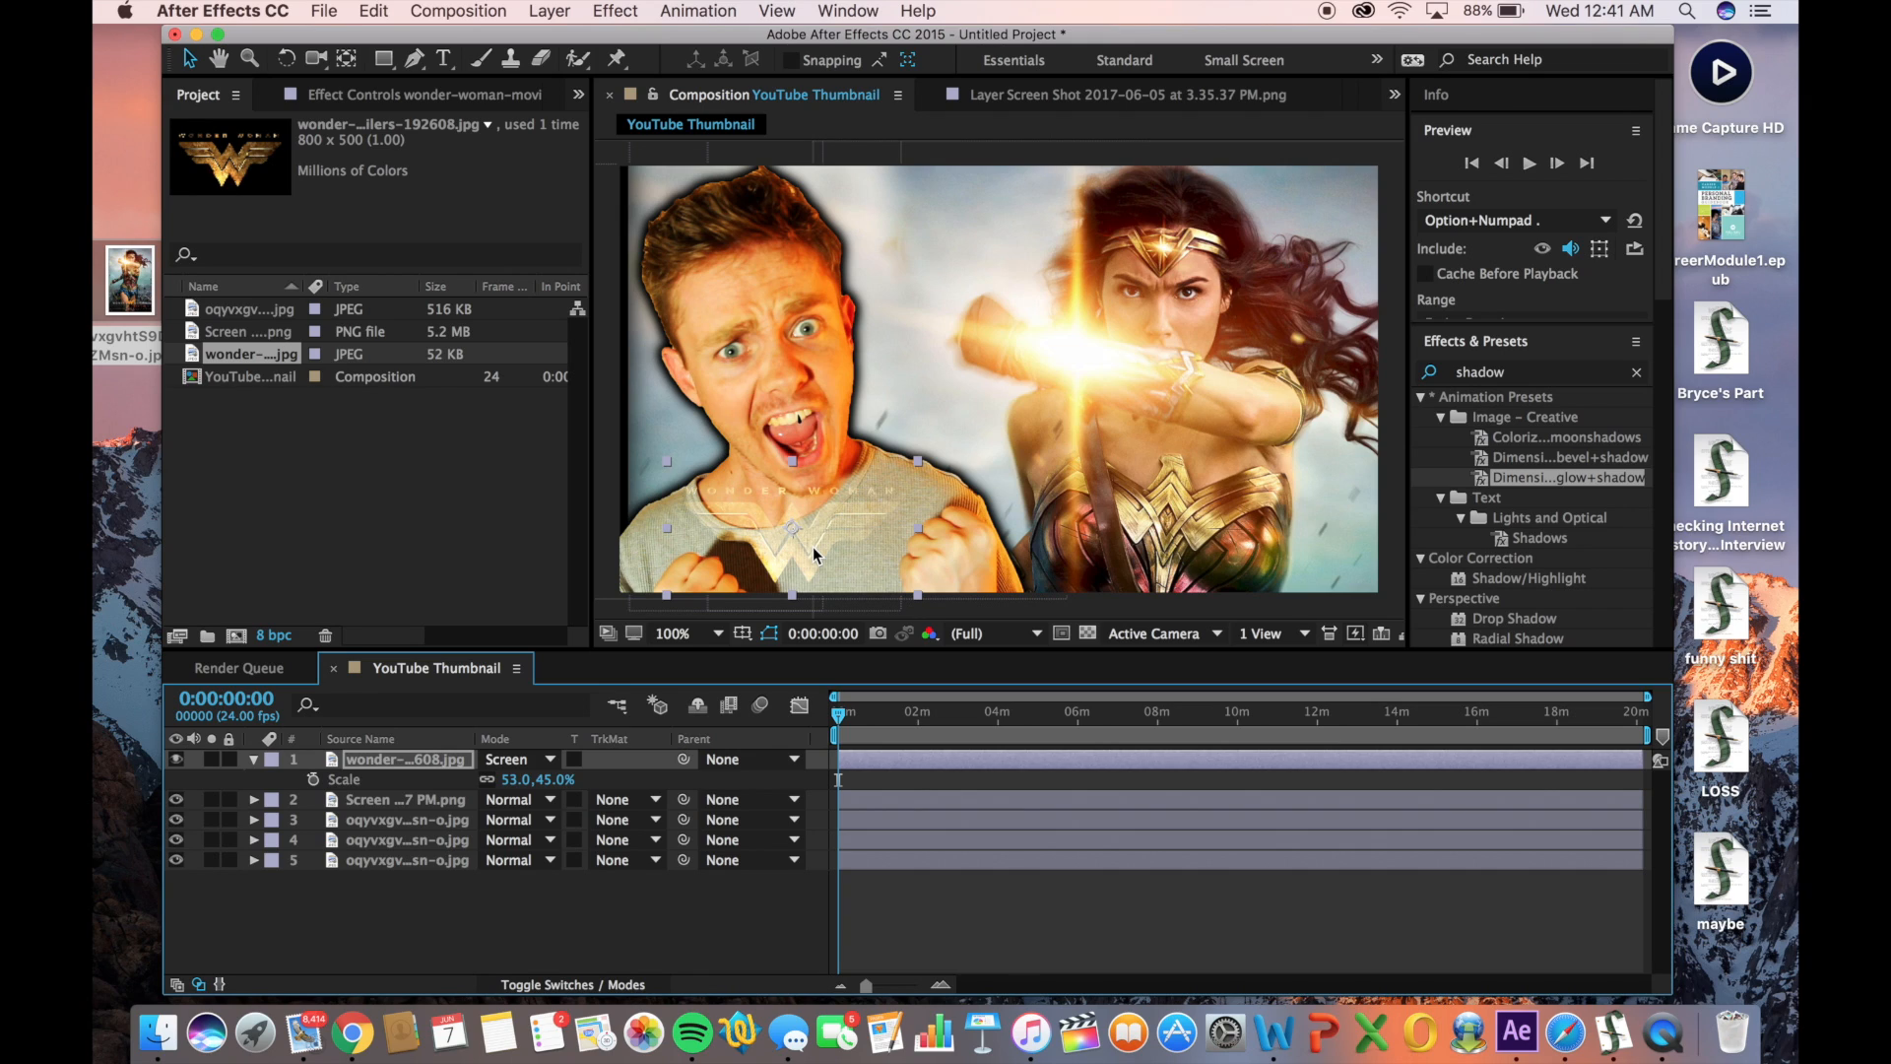
{"action": "key", "text": "super+z"}
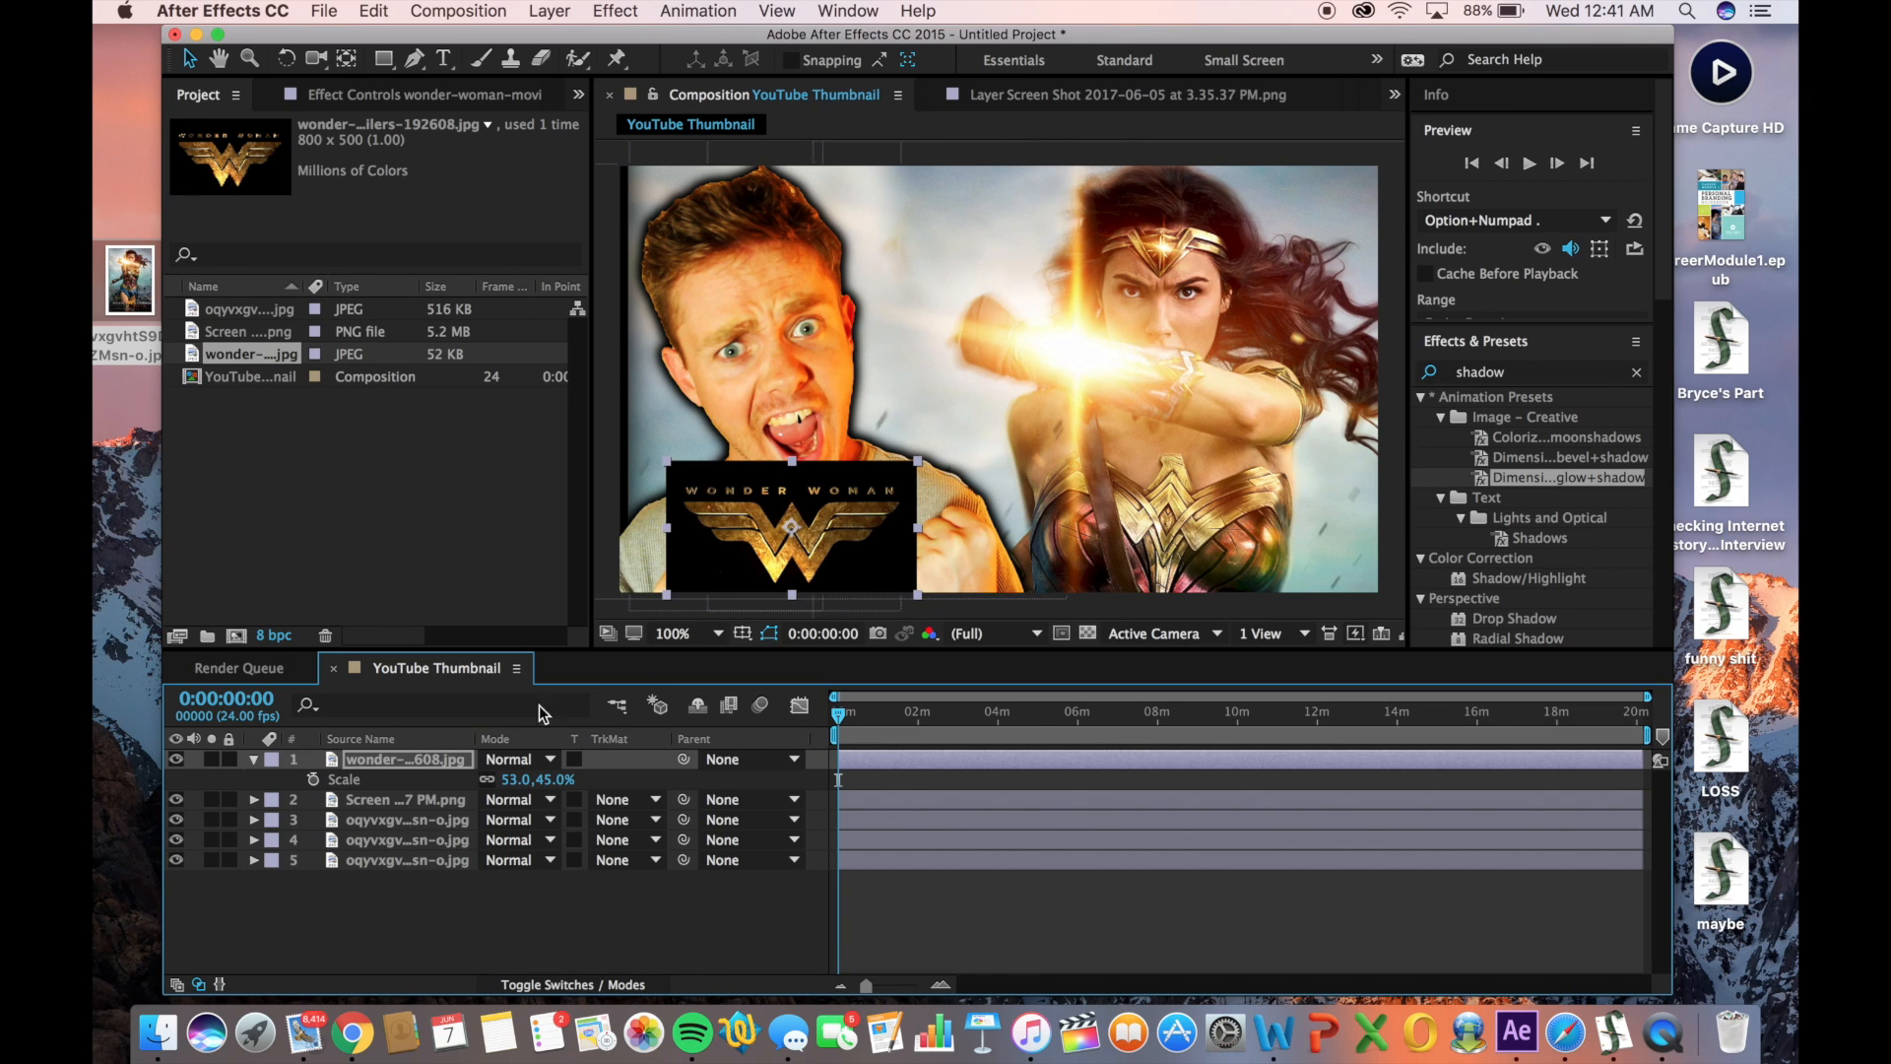
Search the effects for "luma" and apply the Luma Key effect to the Wonder Woman logo layer
{"action": "left_click", "coordinate": [437, 760]}
{"action": "left_click", "coordinate": [1549, 372]}
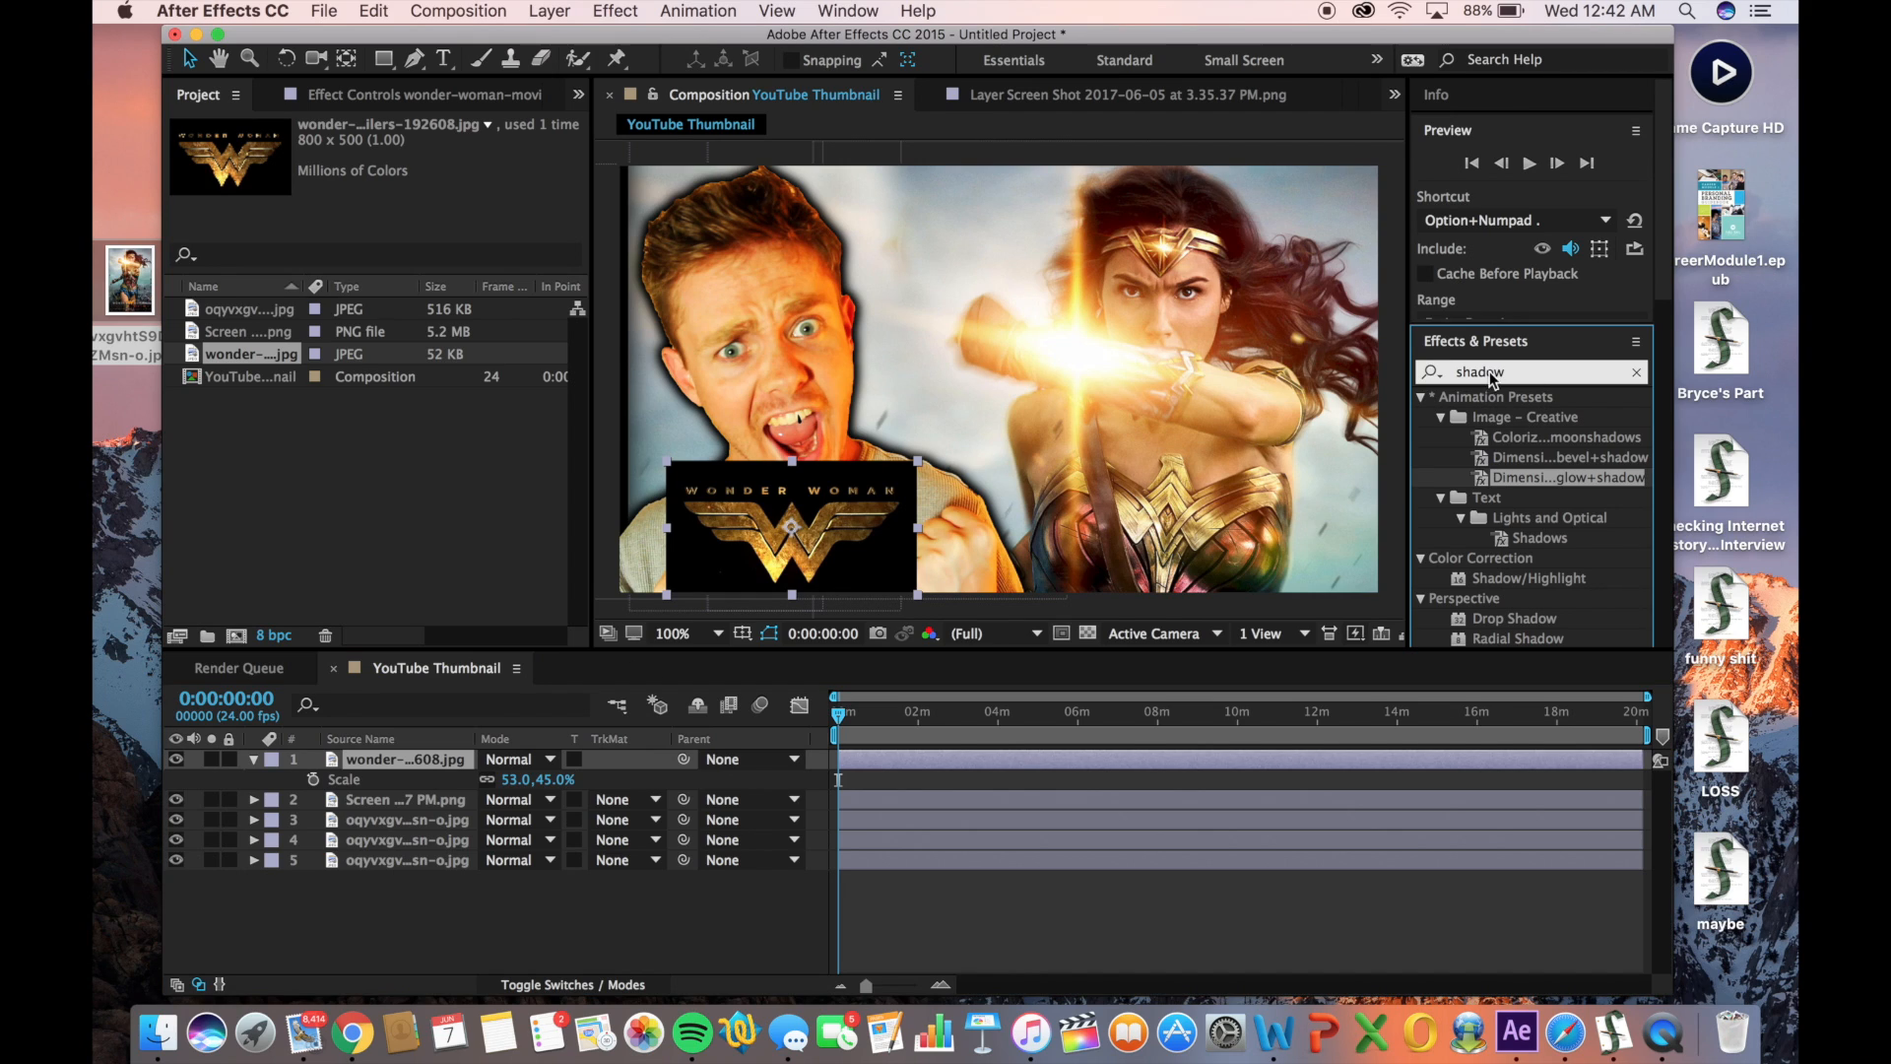
{"action": "key", "text": "super+a"}
{"action": "key", "text": "BackSpace"}
{"action": "type", "text": "luma"}
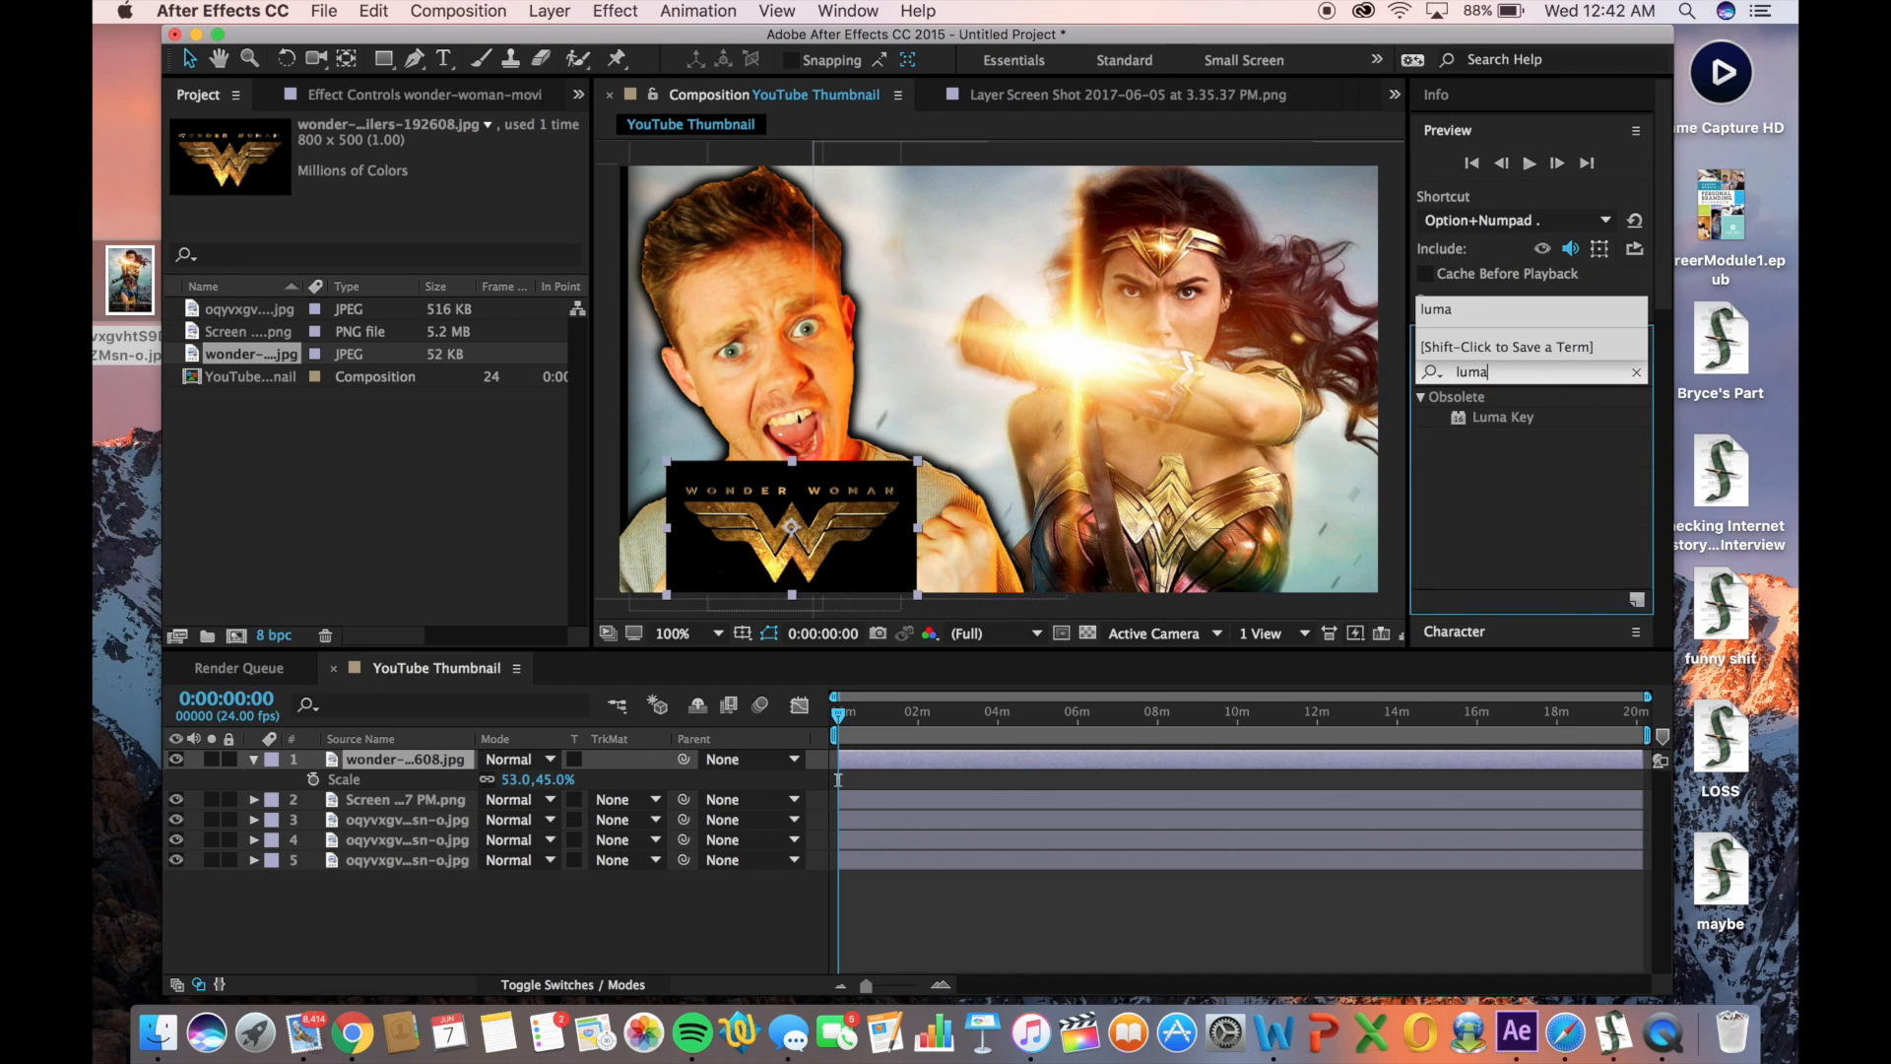
{"action": "left_click", "coordinate": [1497, 418]}
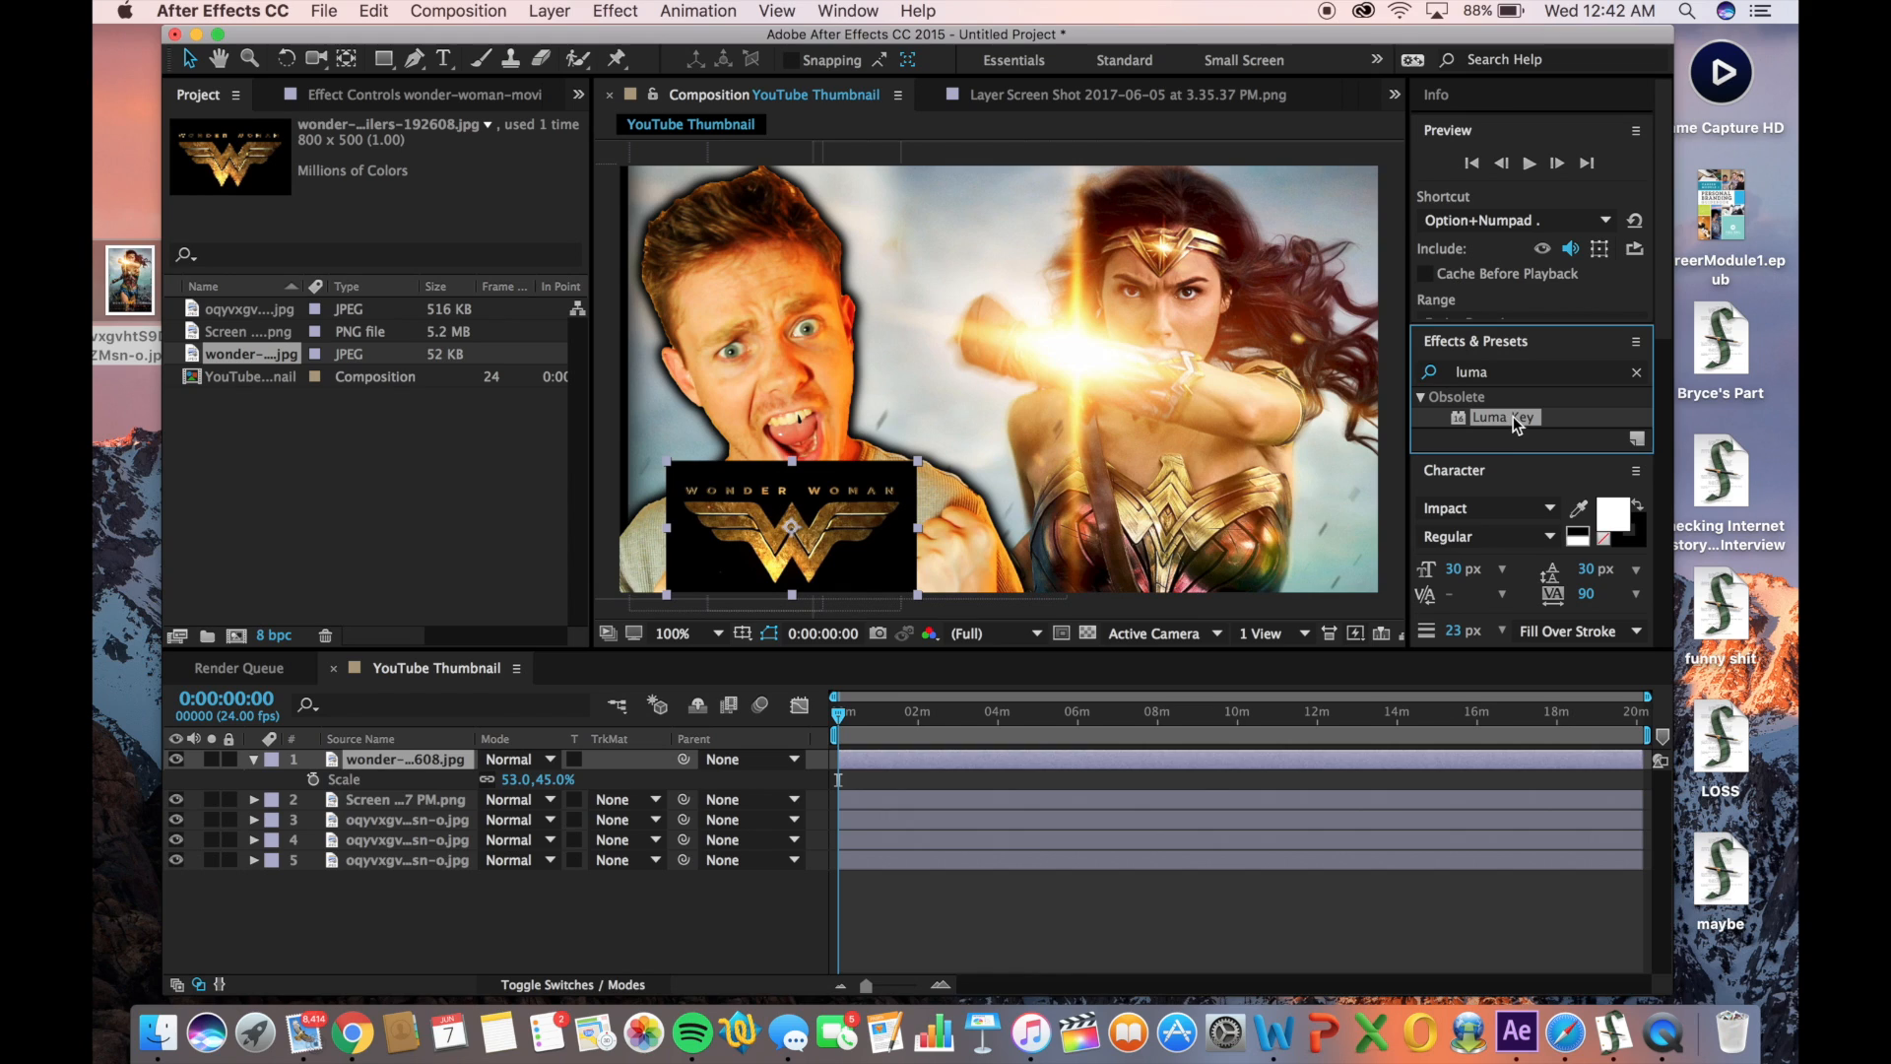
{"action": "left_click_drag", "start_coordinate": [1513, 417], "coordinate": [798, 504]}
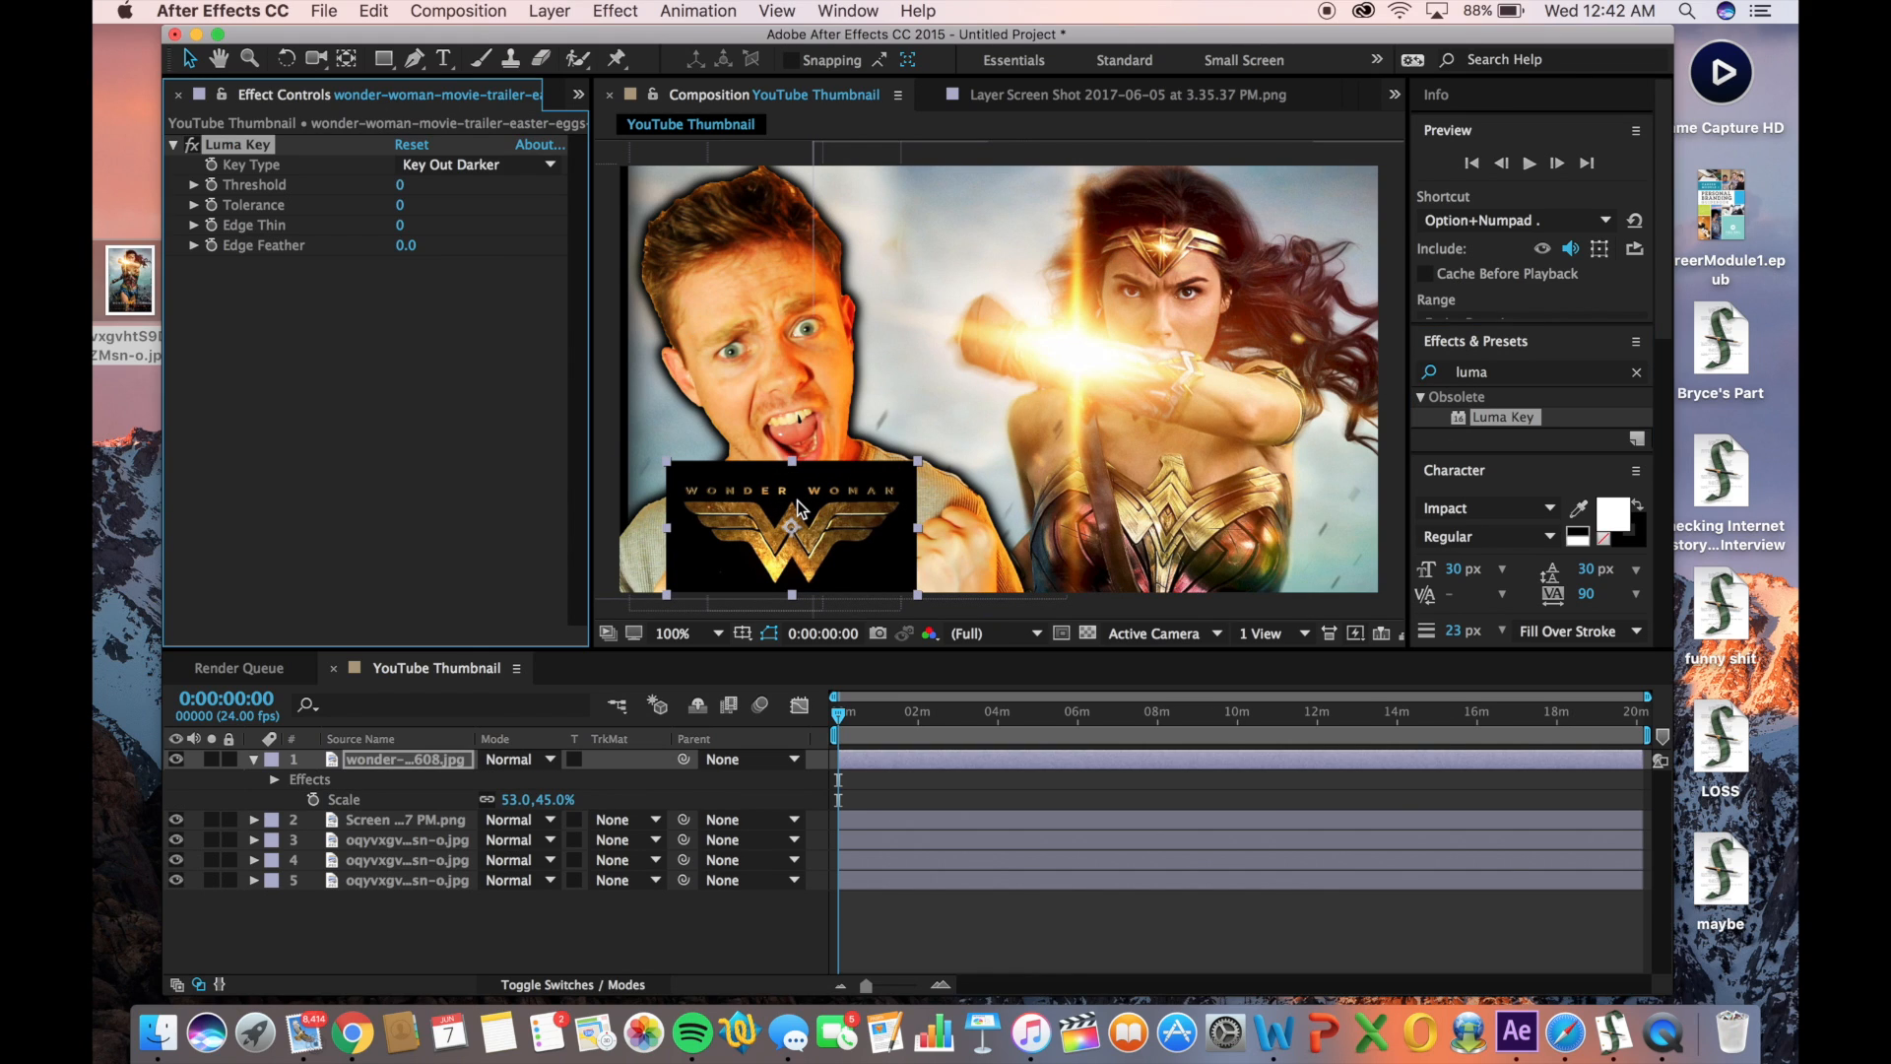
Remove the logo's black background with the Luma Key type Key Out Darker and a threshold of 19
{"action": "left_click", "coordinate": [478, 166]}
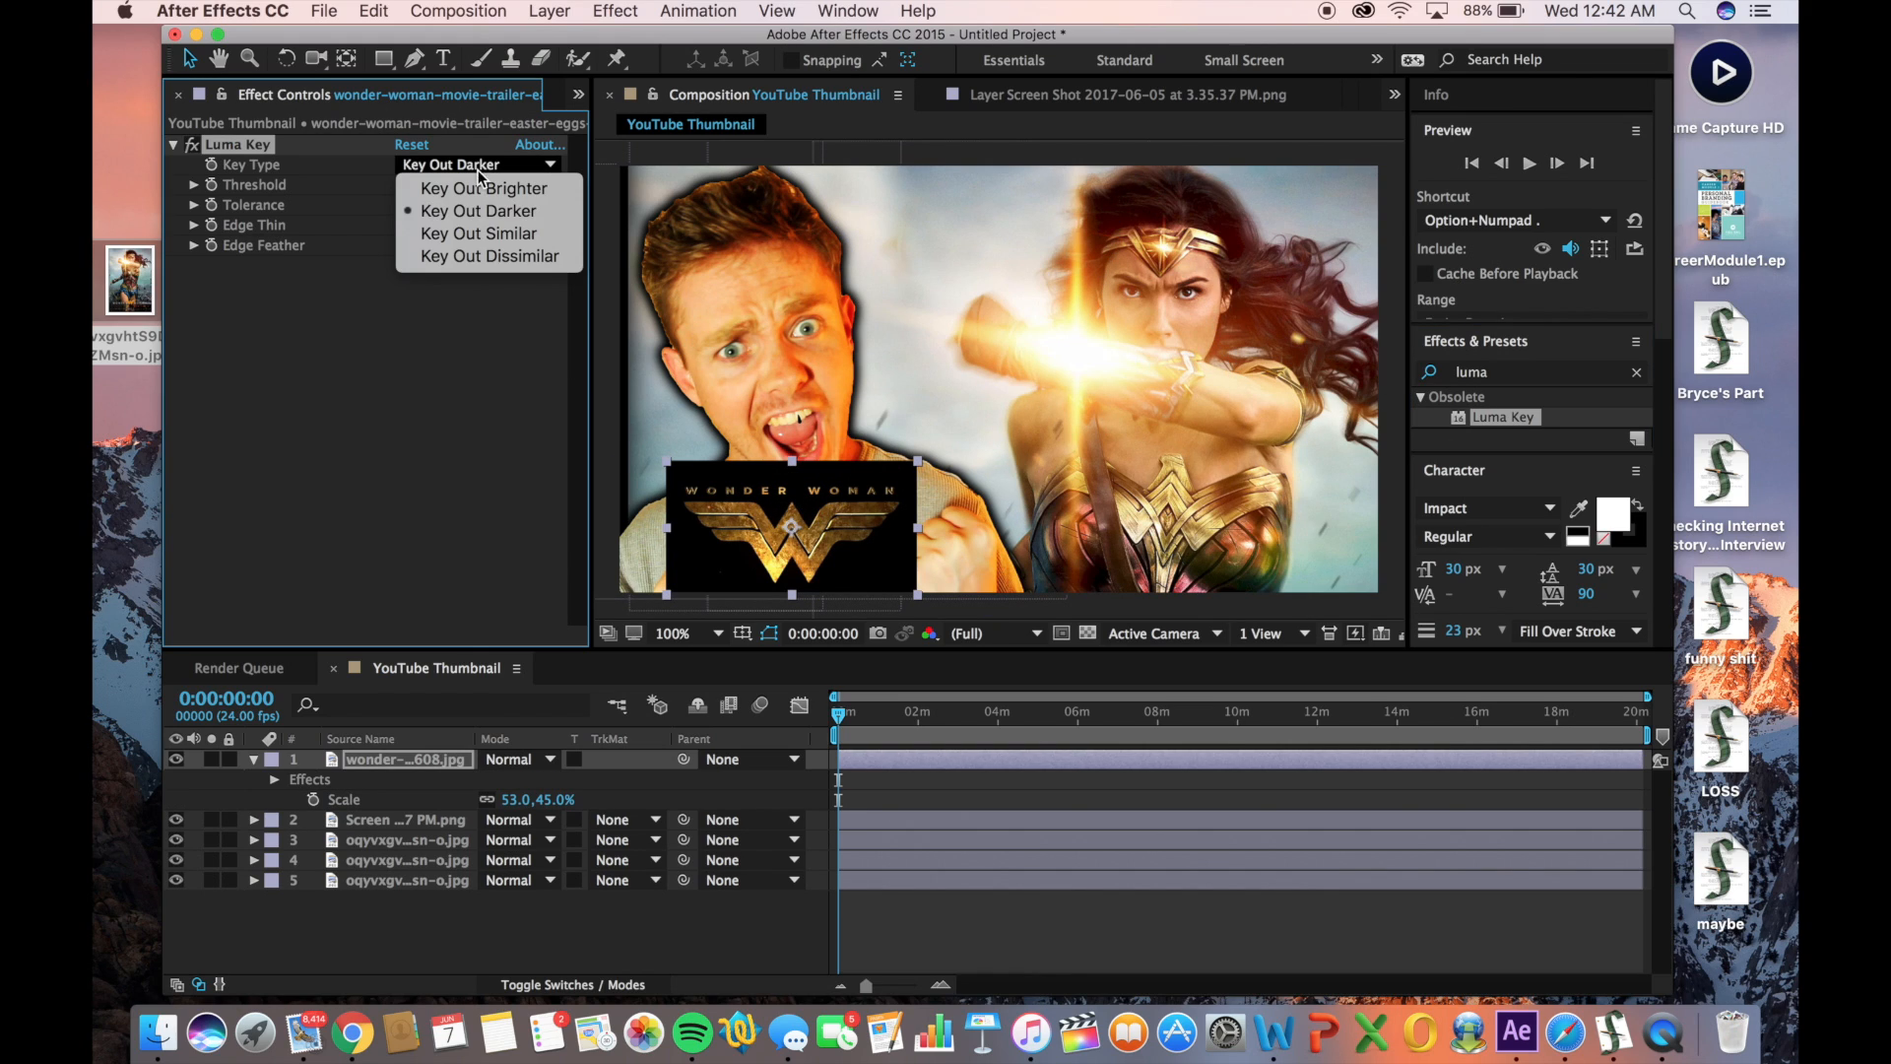
{"action": "left_click", "coordinate": [479, 212]}
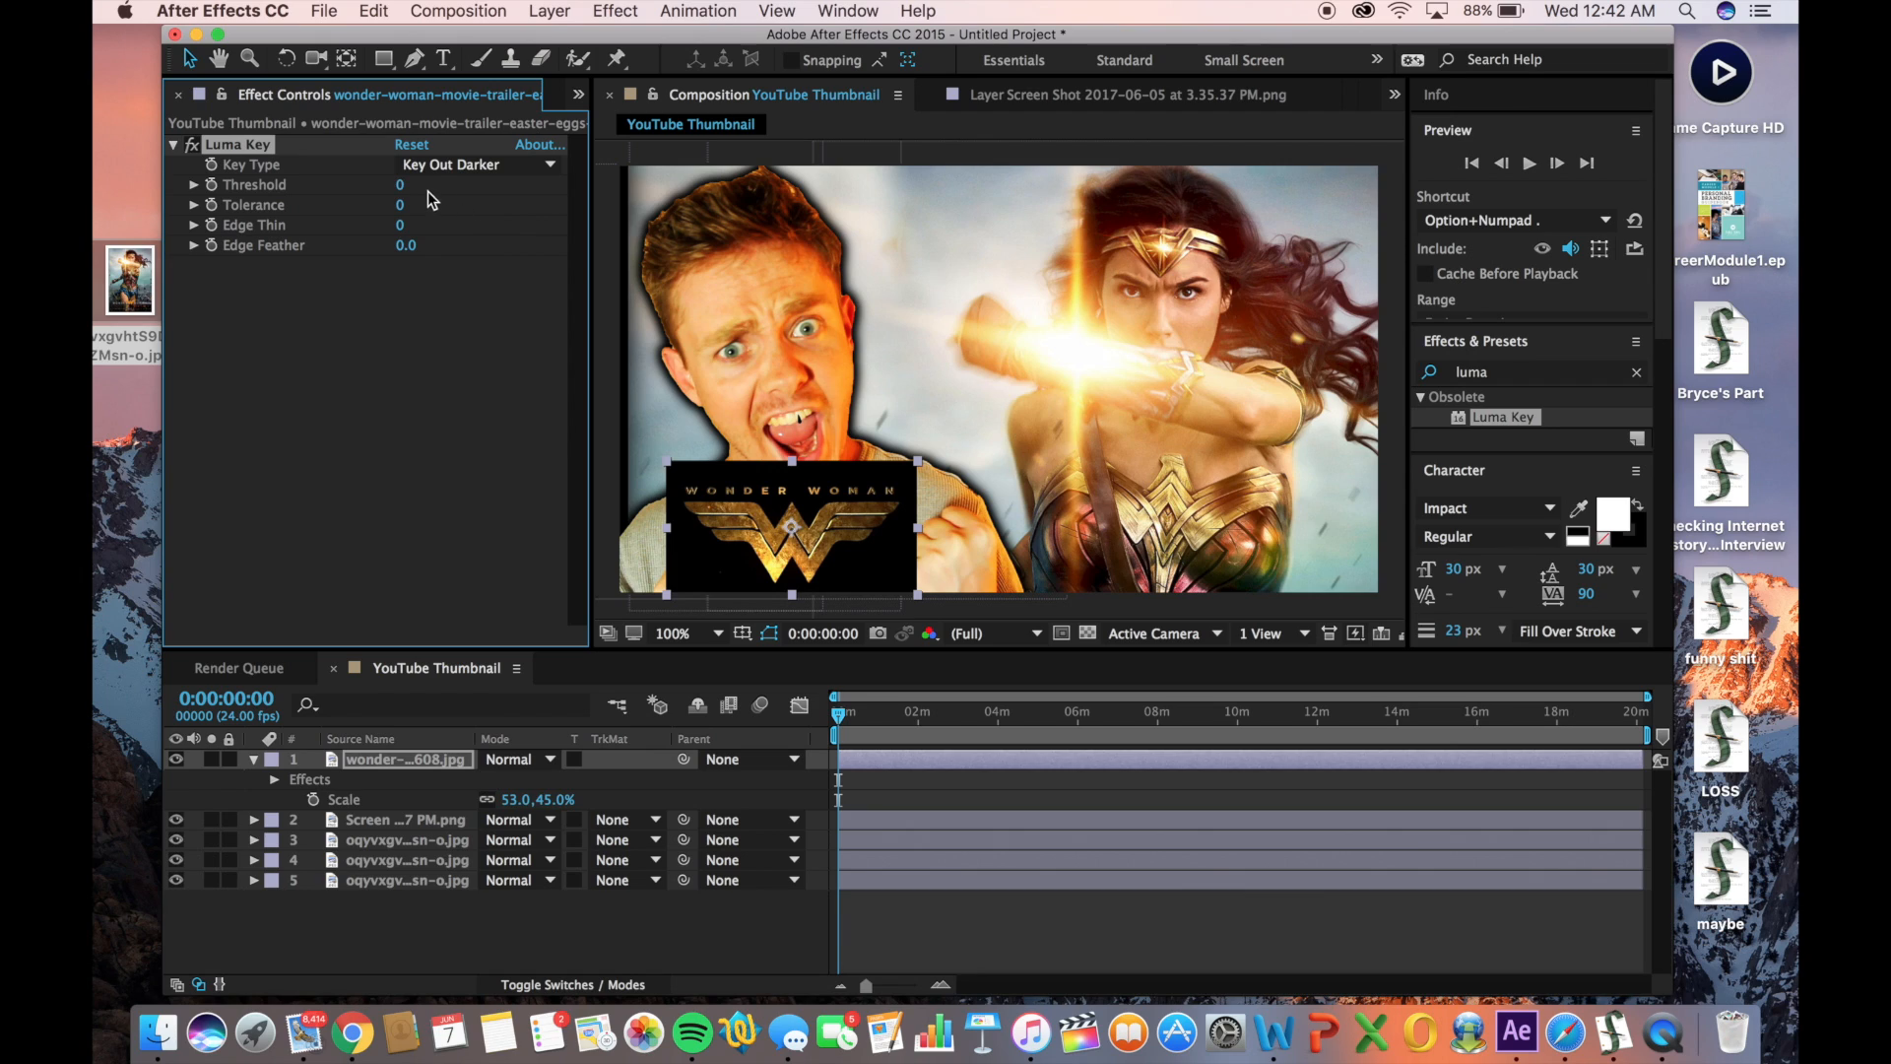
{"action": "left_click_drag", "start_coordinate": [406, 187], "coordinate": [407, 185]}
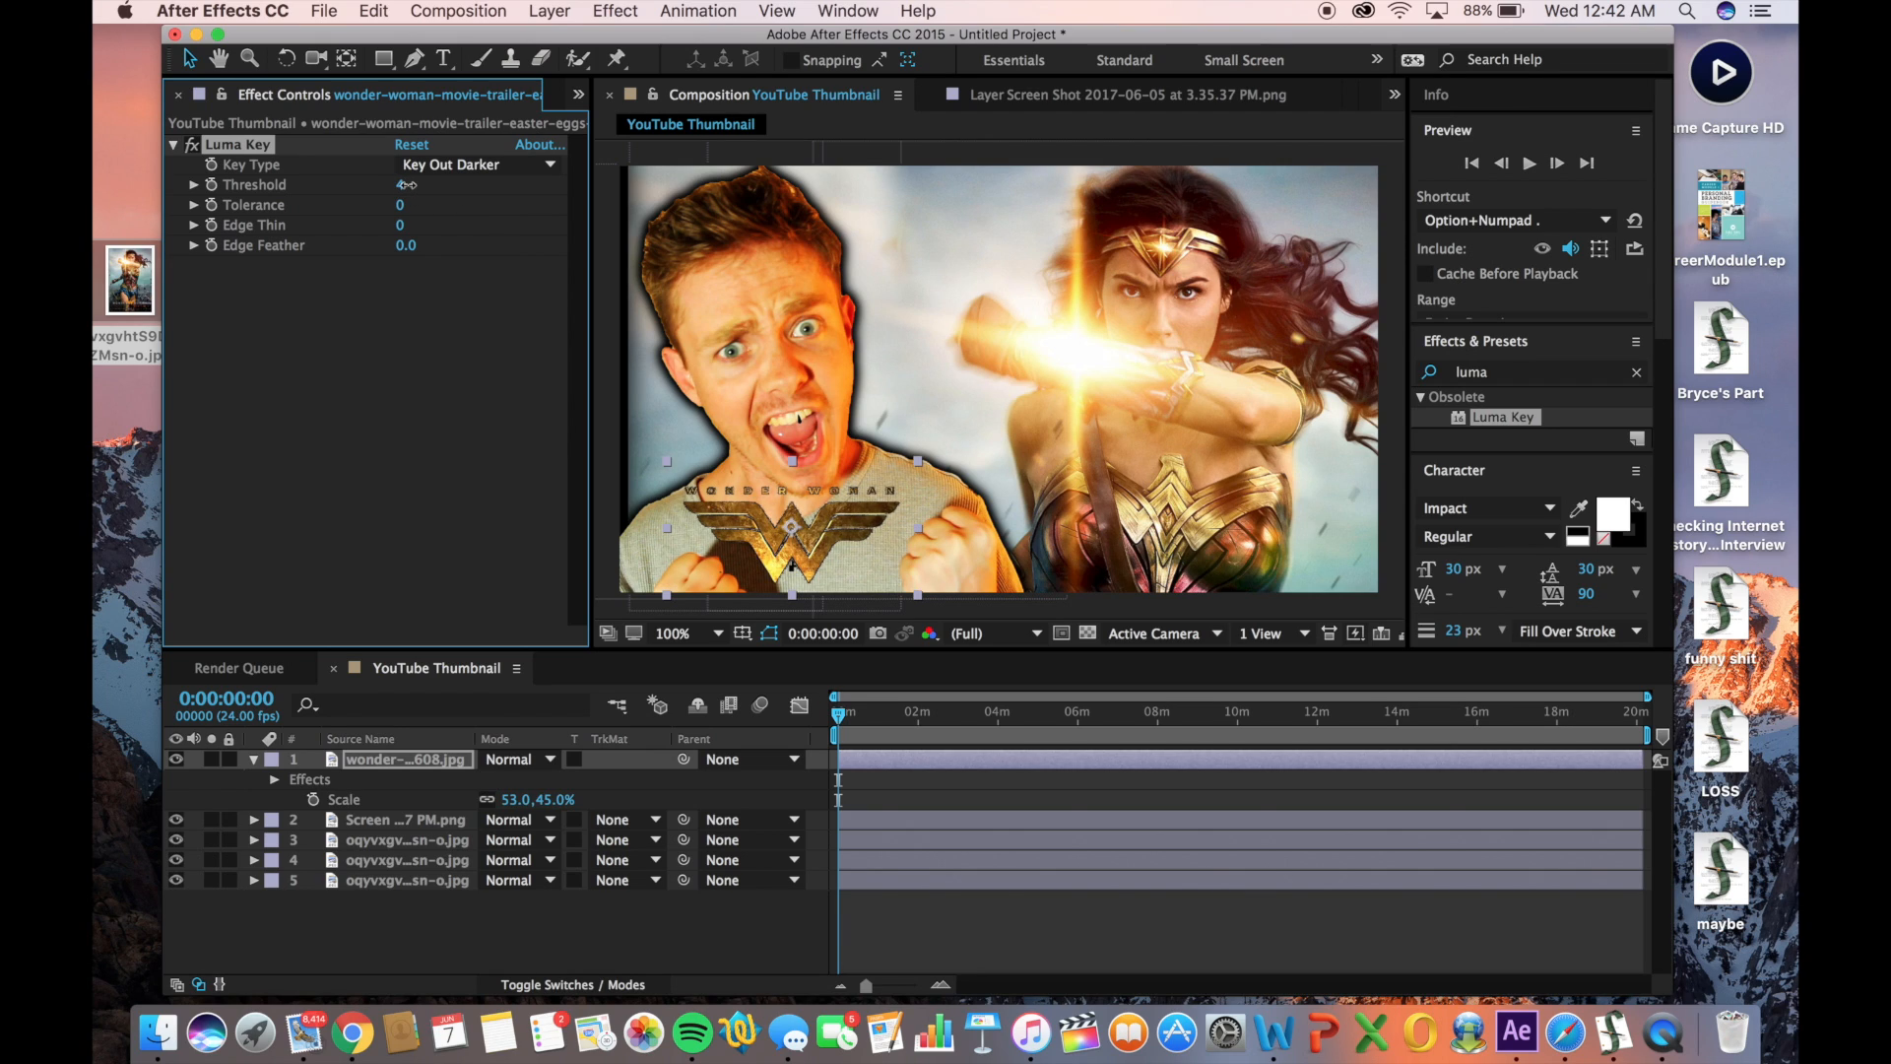
{"action": "scroll", "coordinate": [648, 315], "scroll_direction": "up", "scroll_amount": 3}
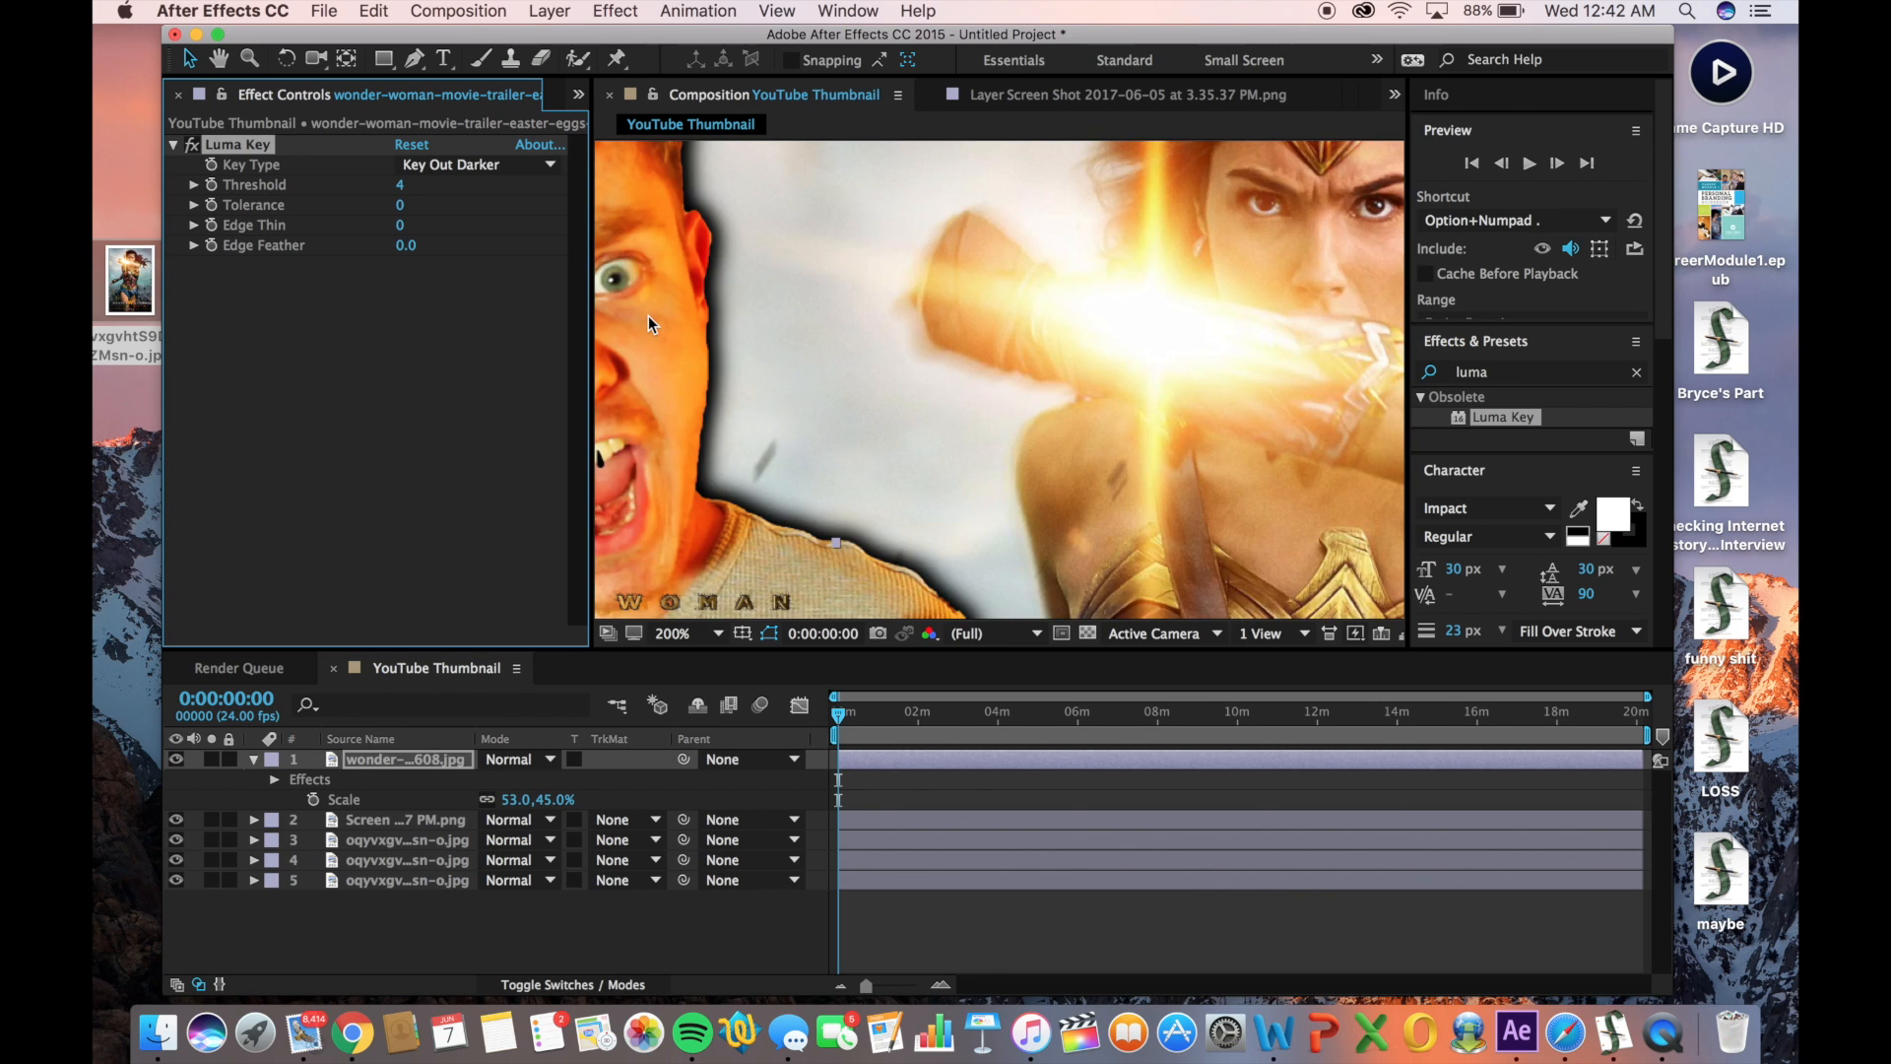
{"action": "key", "text": "h"}
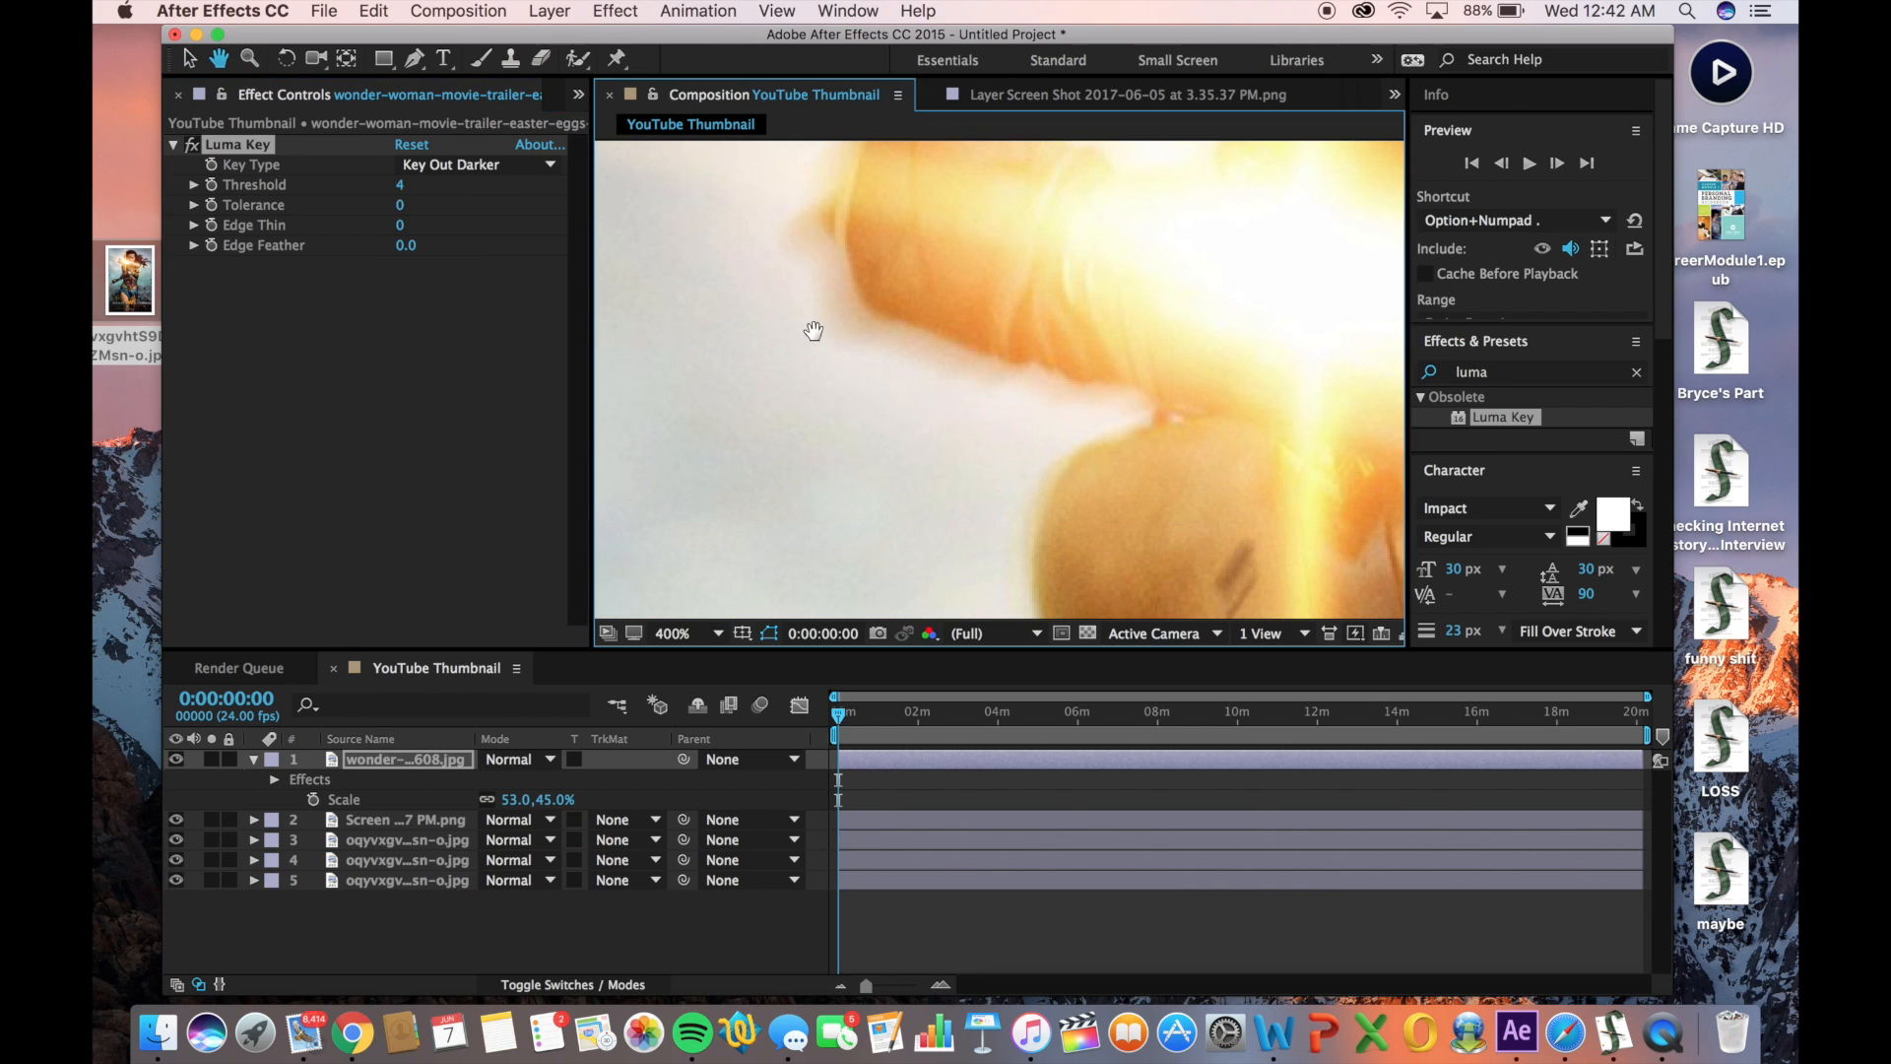
{"action": "left_click_drag", "start_coordinate": [810, 329], "coordinate": [1405, 59]}
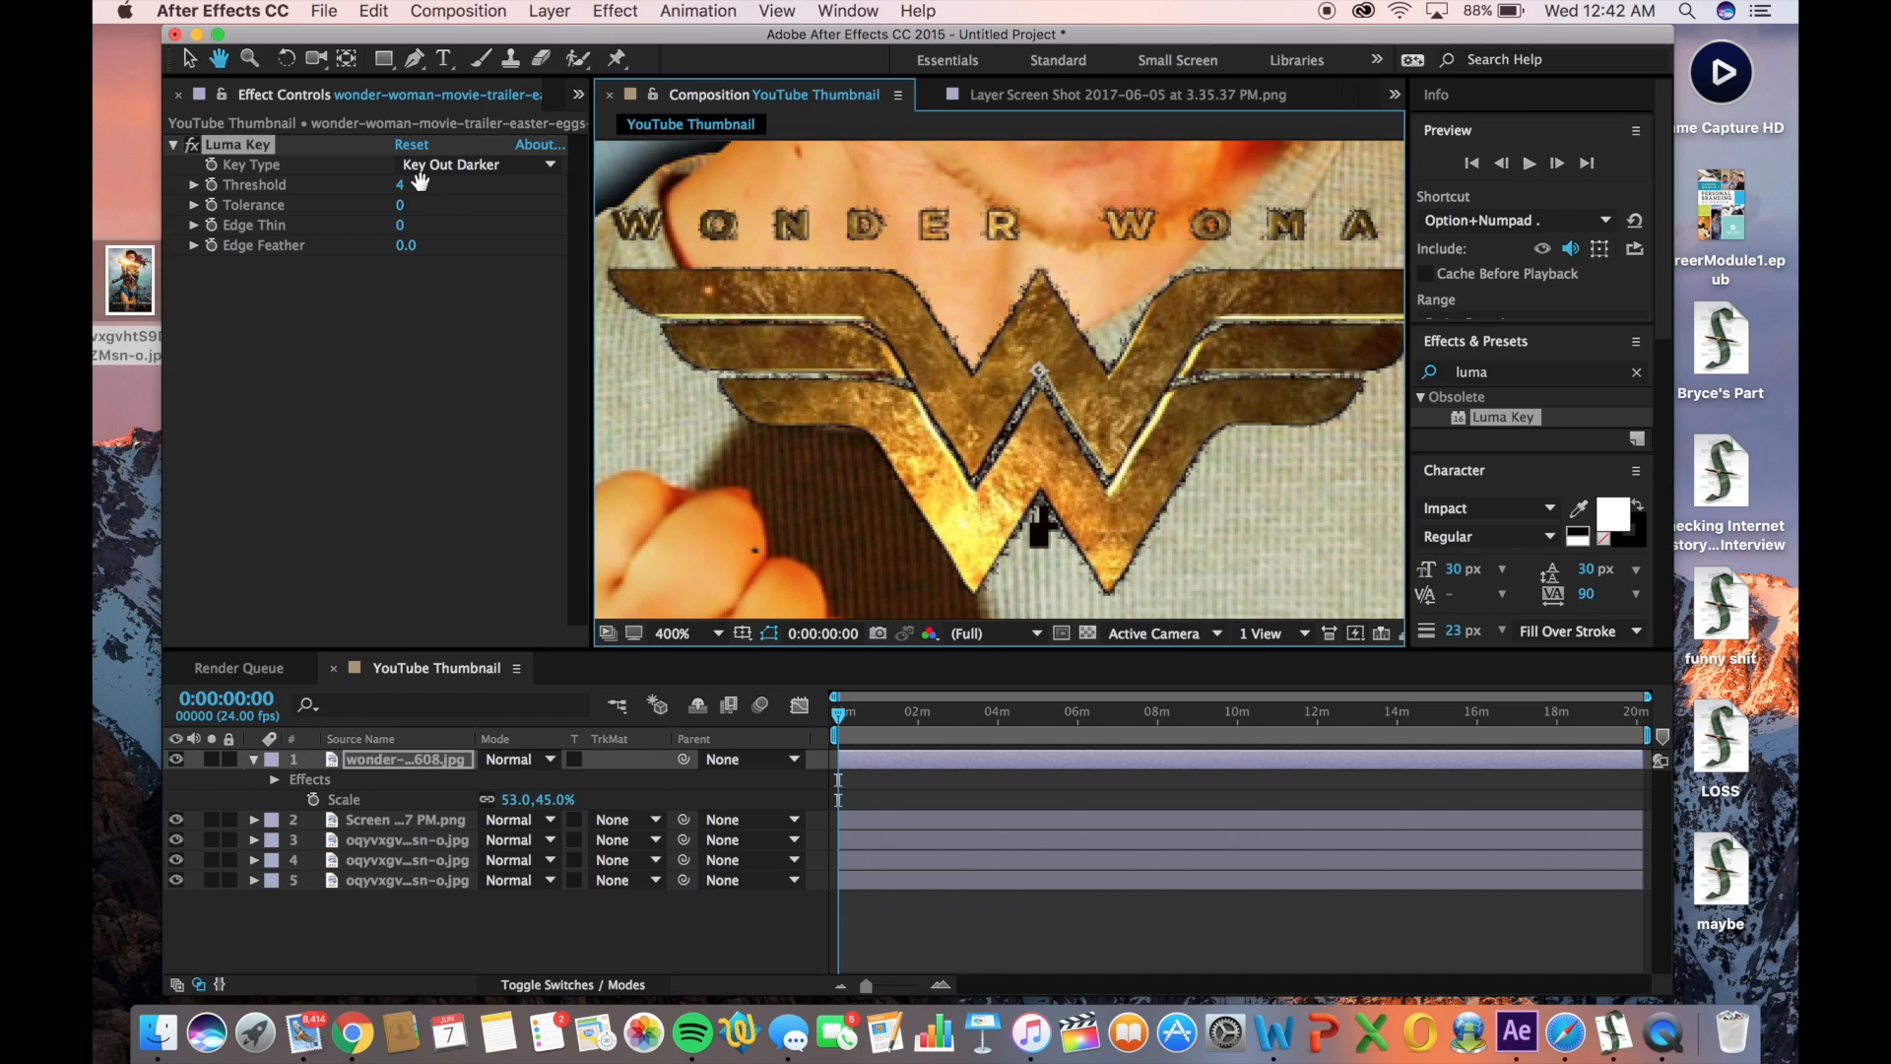
{"action": "left_click", "coordinate": [192, 61]}
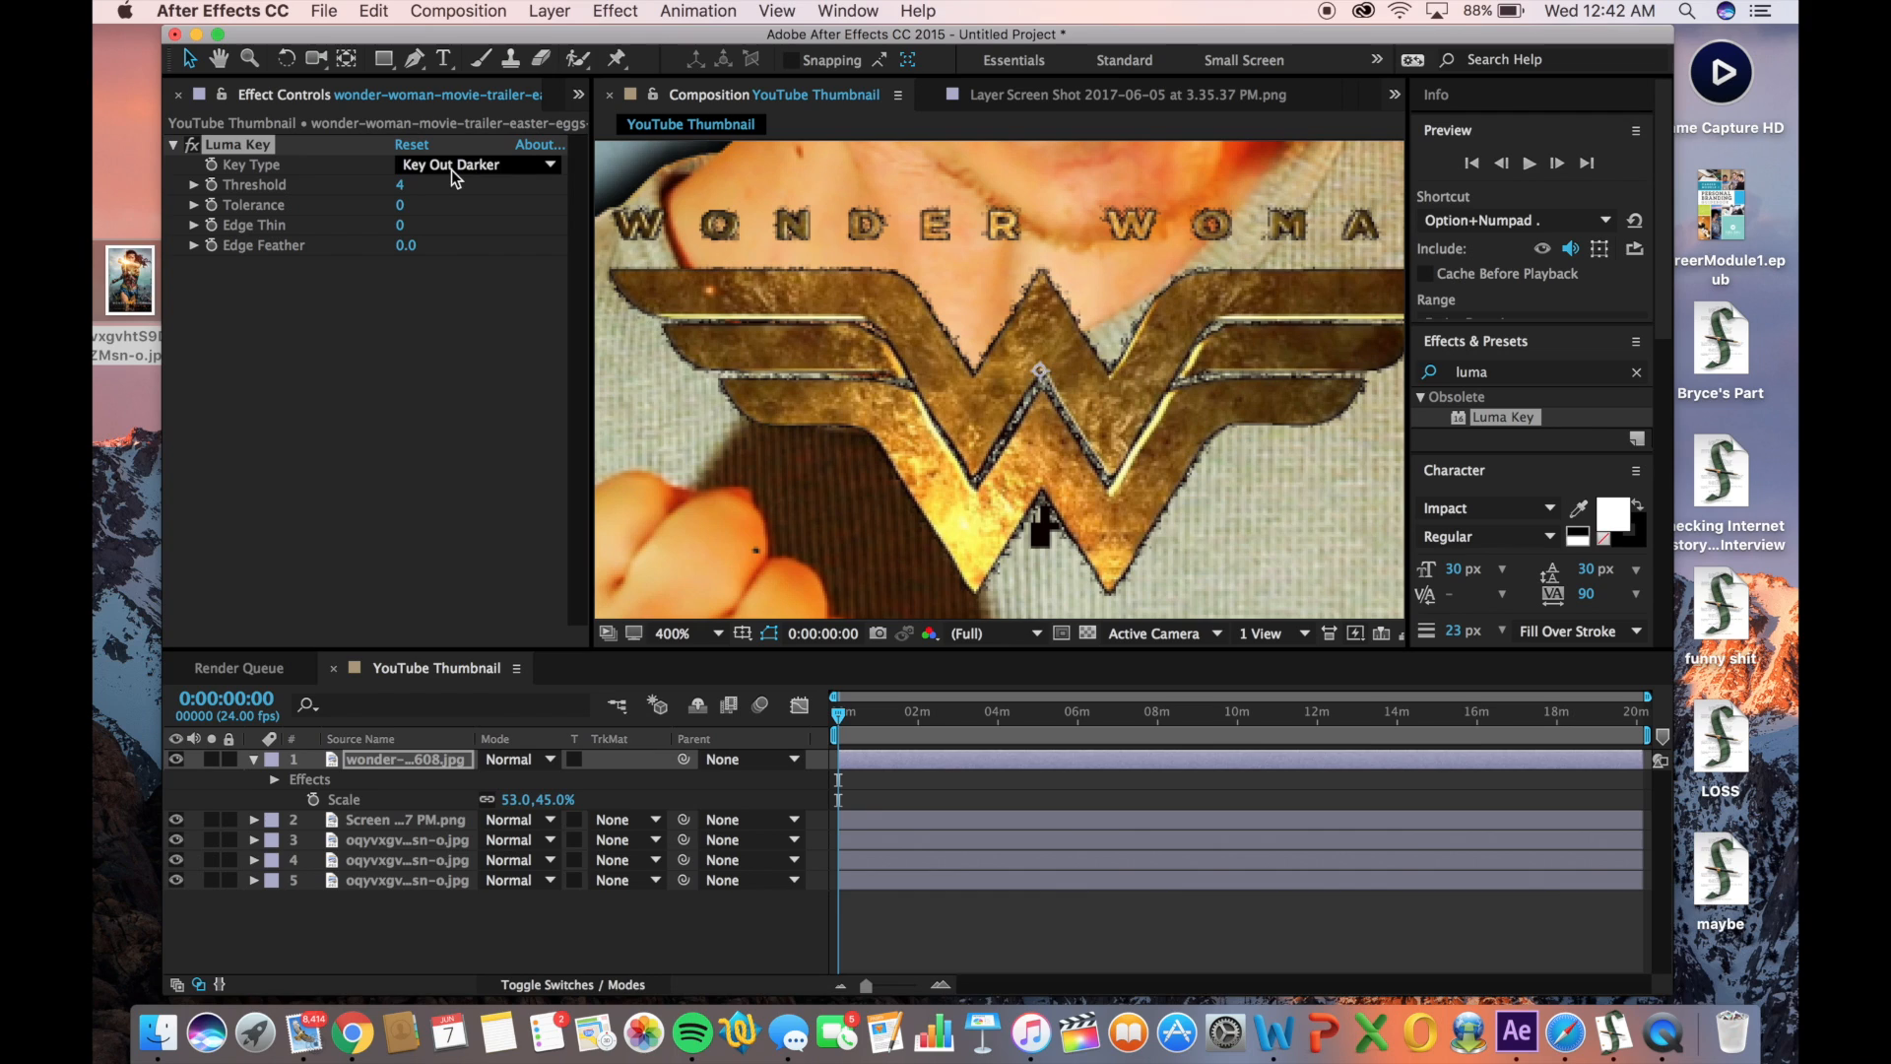
{"action": "left_click_drag", "start_coordinate": [401, 185], "coordinate": [418, 184]}
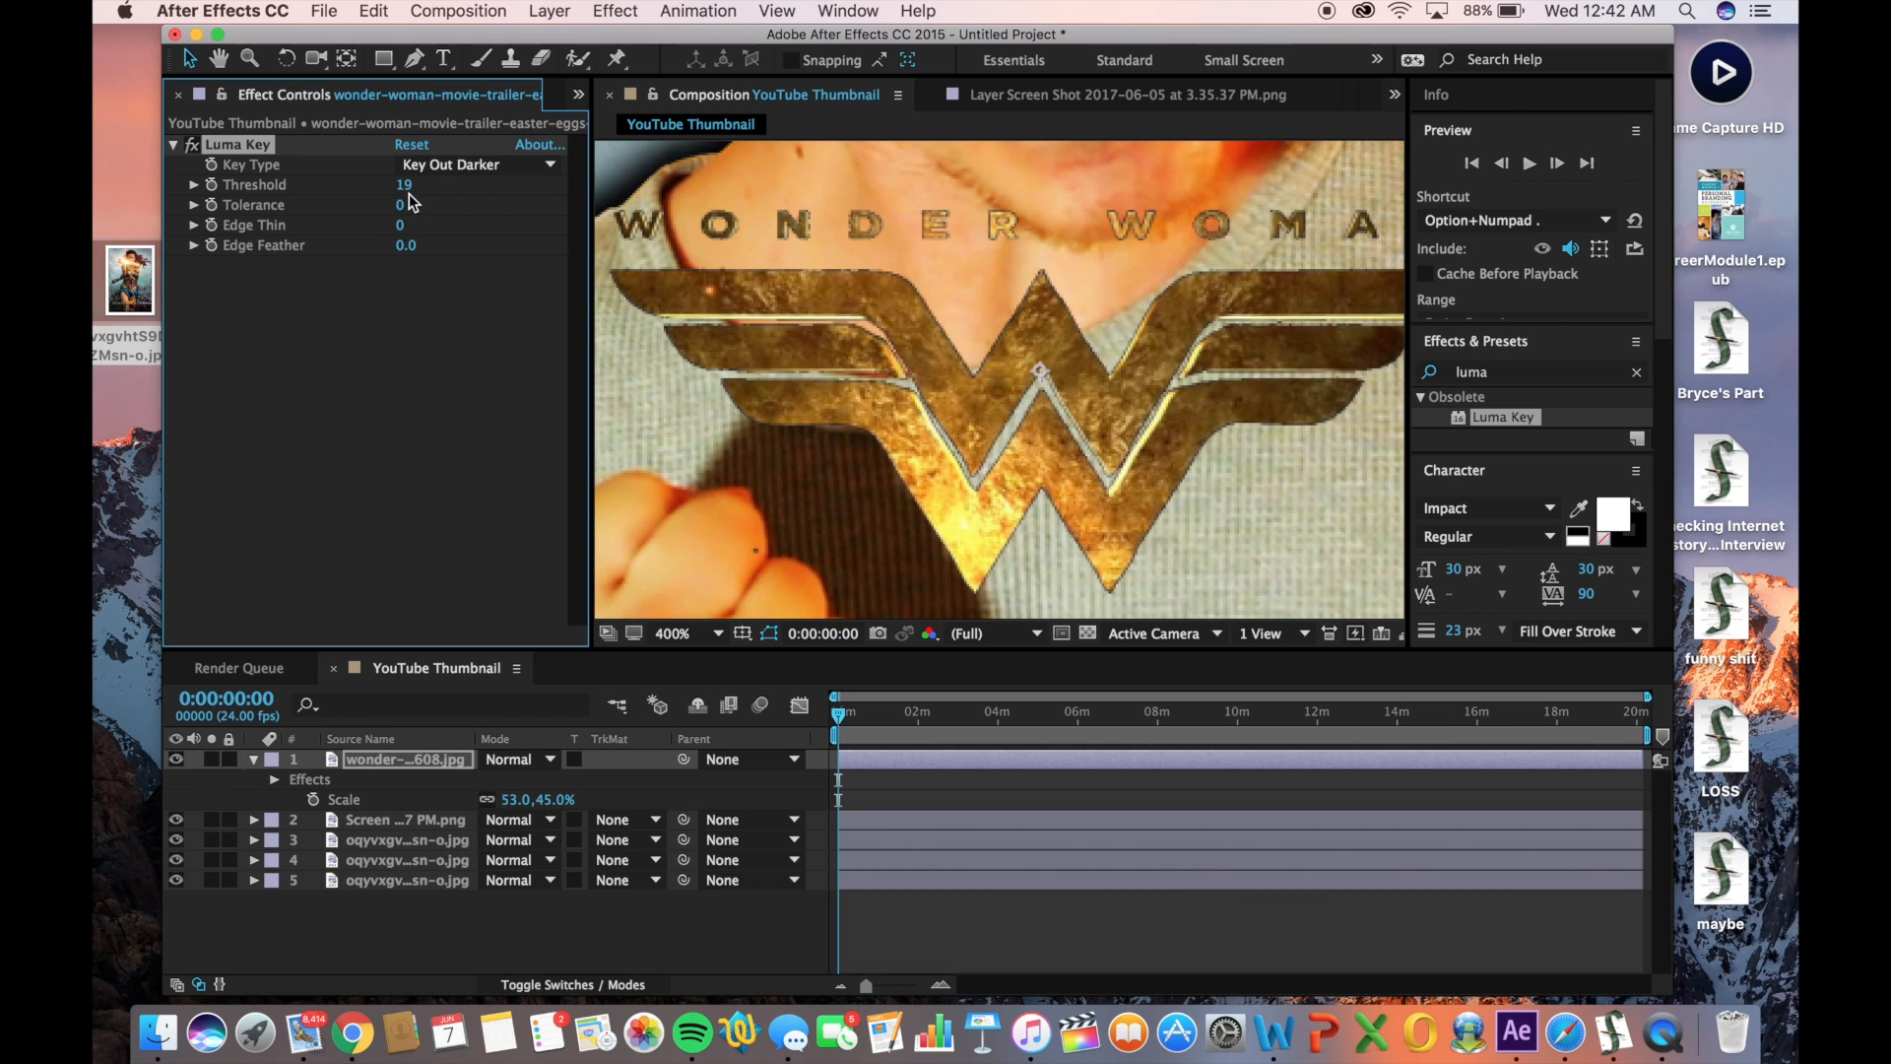
{"action": "key", "text": "comma"}
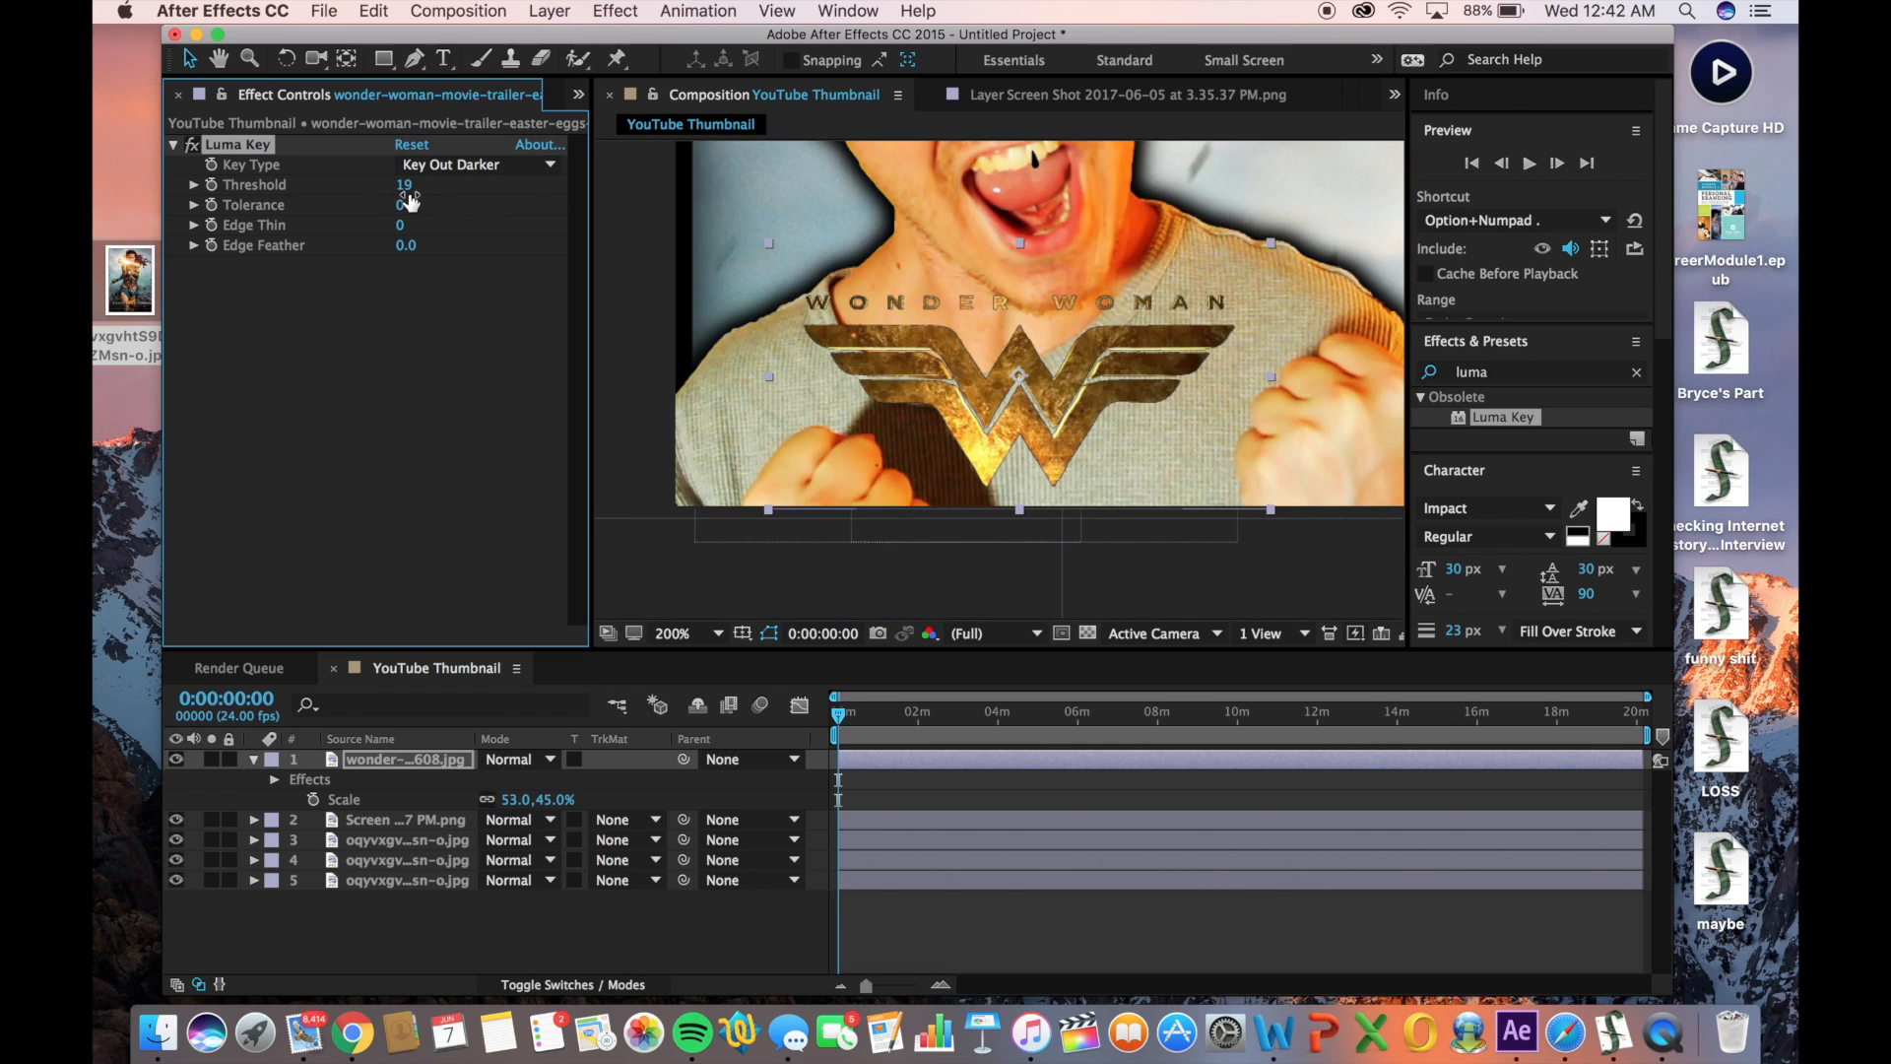
{"action": "key", "text": "comma"}
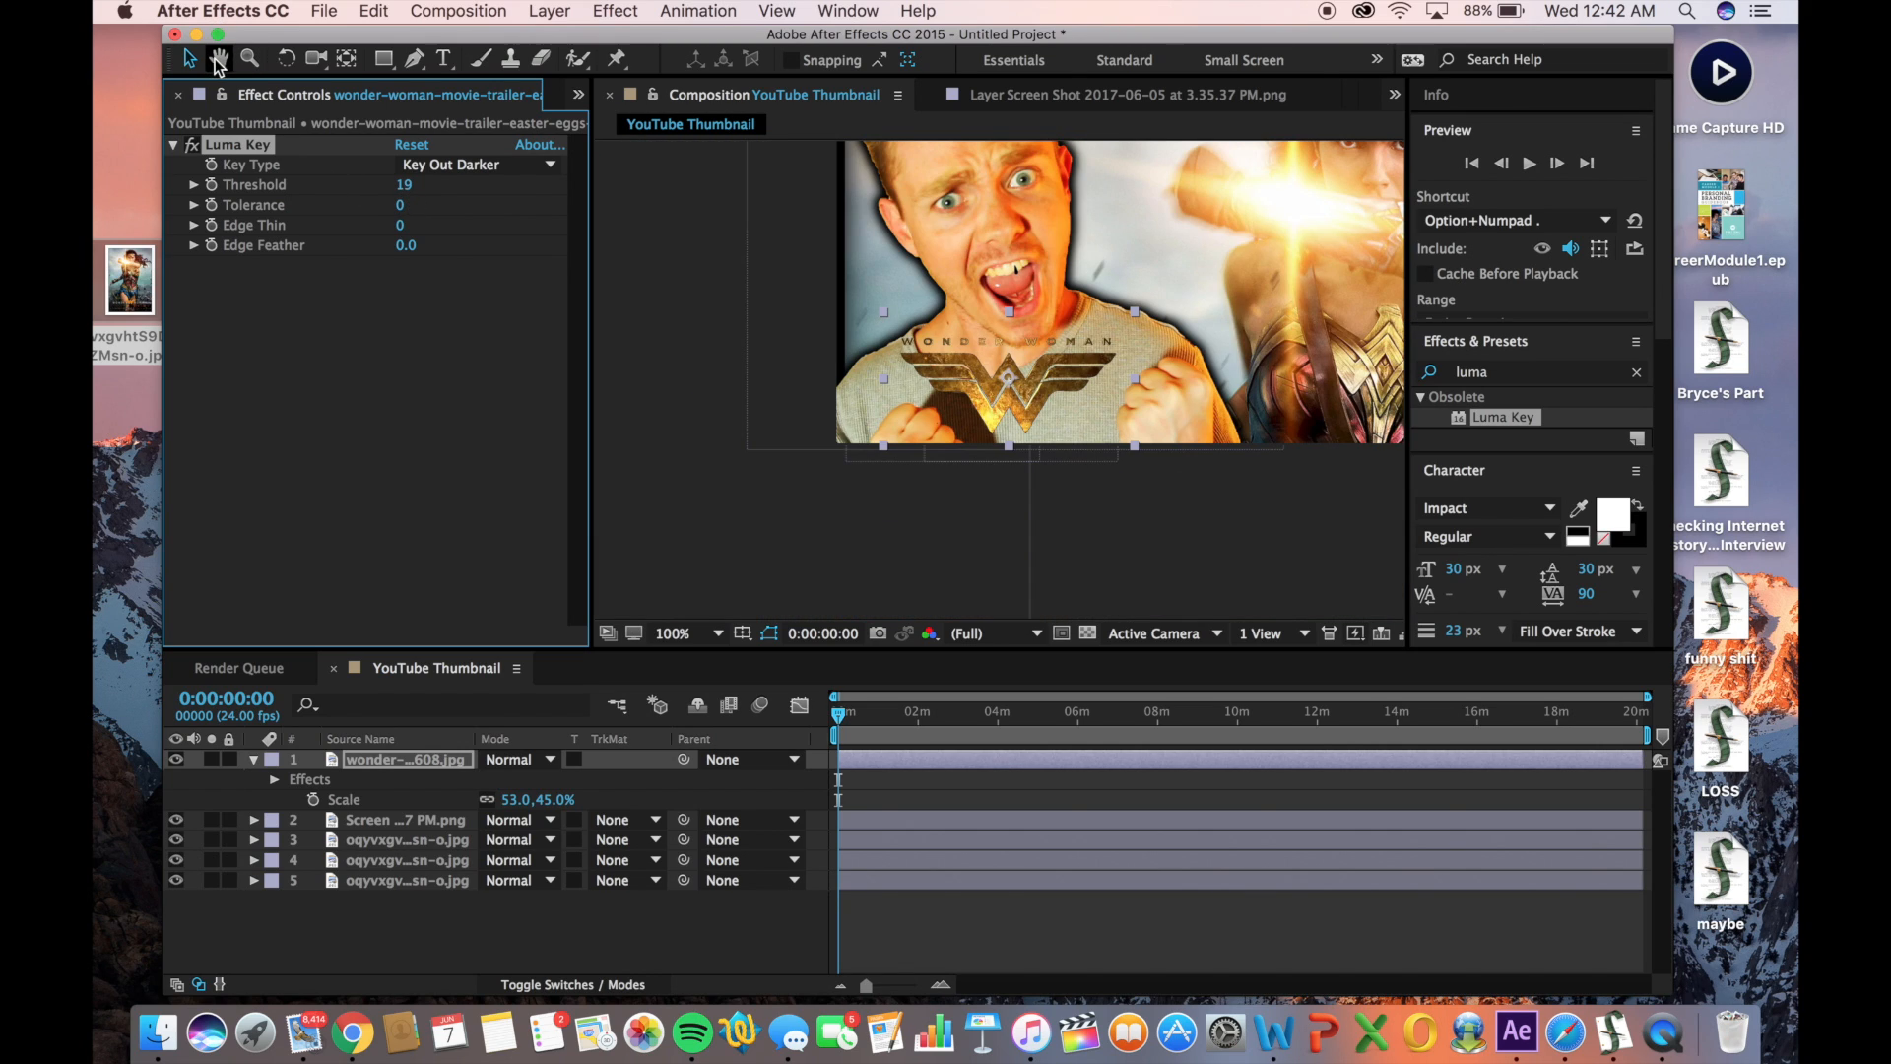
{"action": "key", "text": "h"}
{"action": "left_click_drag", "start_coordinate": [680, 286], "coordinate": [591, 443]}
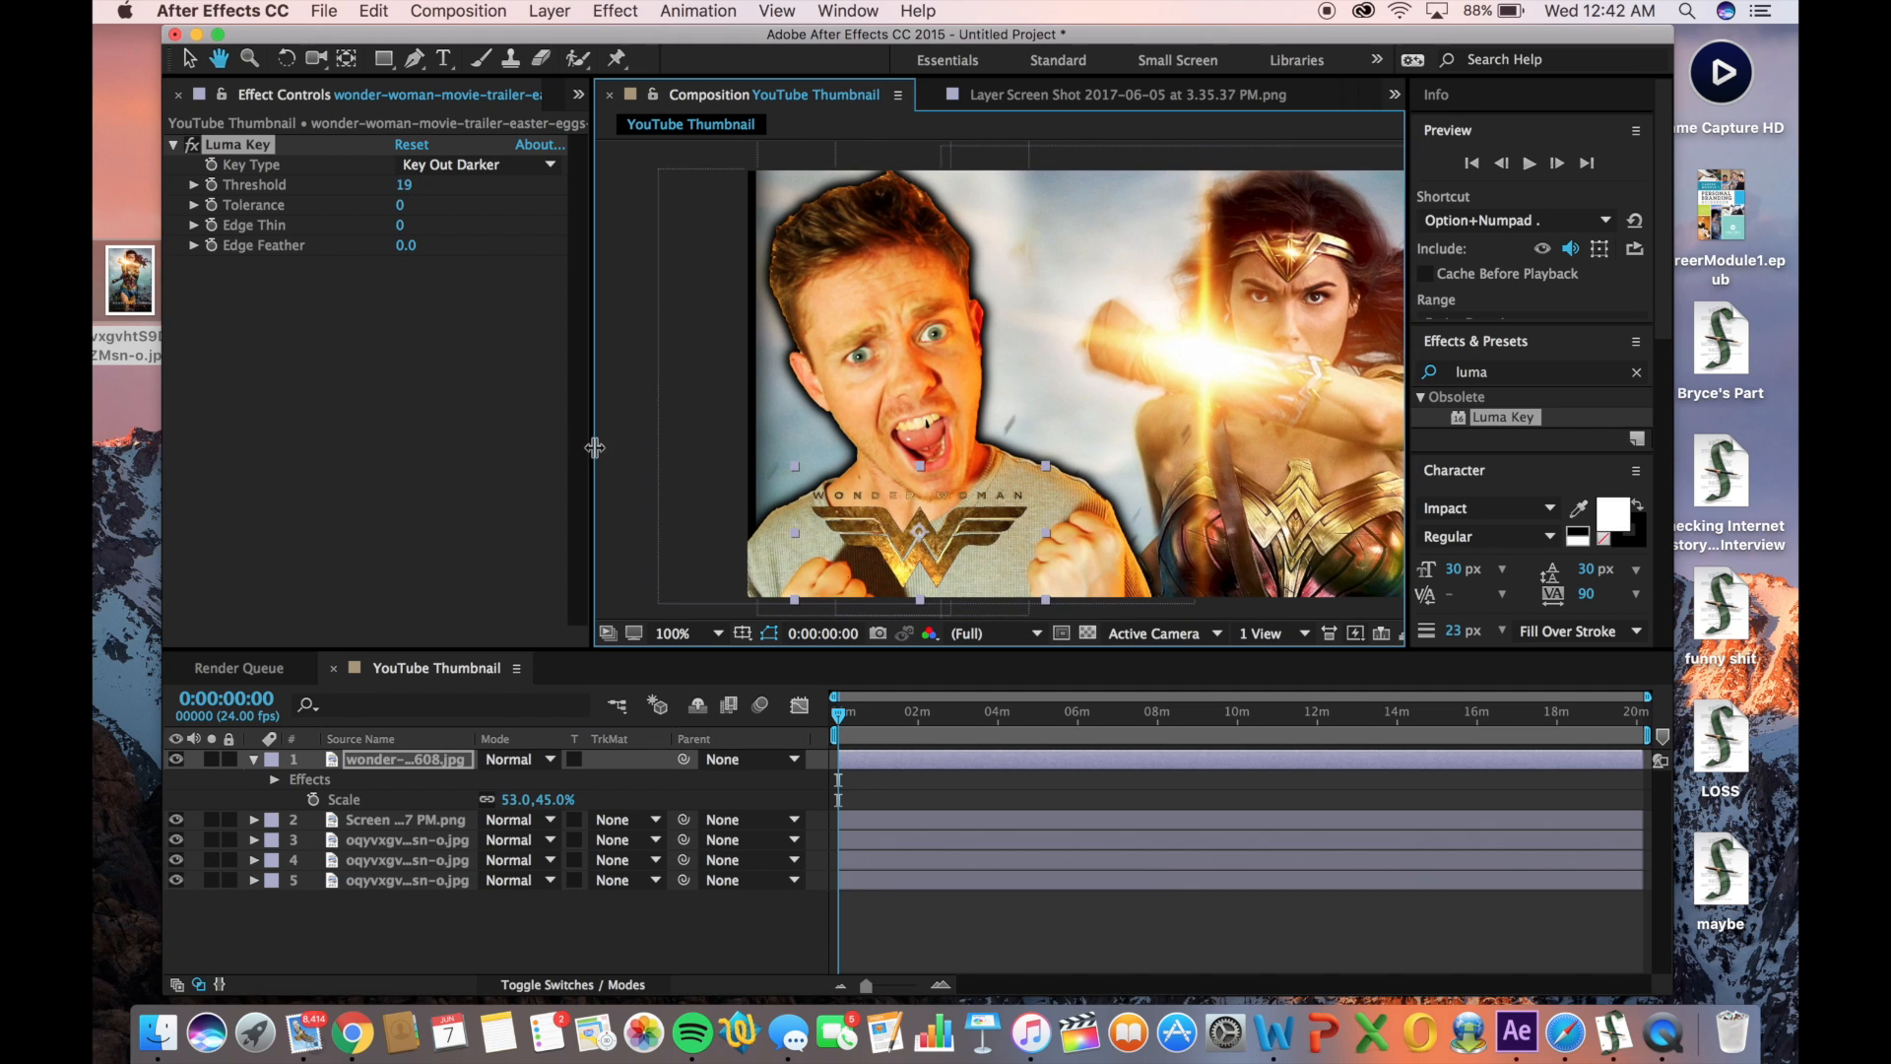
{"action": "left_click_drag", "start_coordinate": [914, 527], "coordinate": [838, 484]}
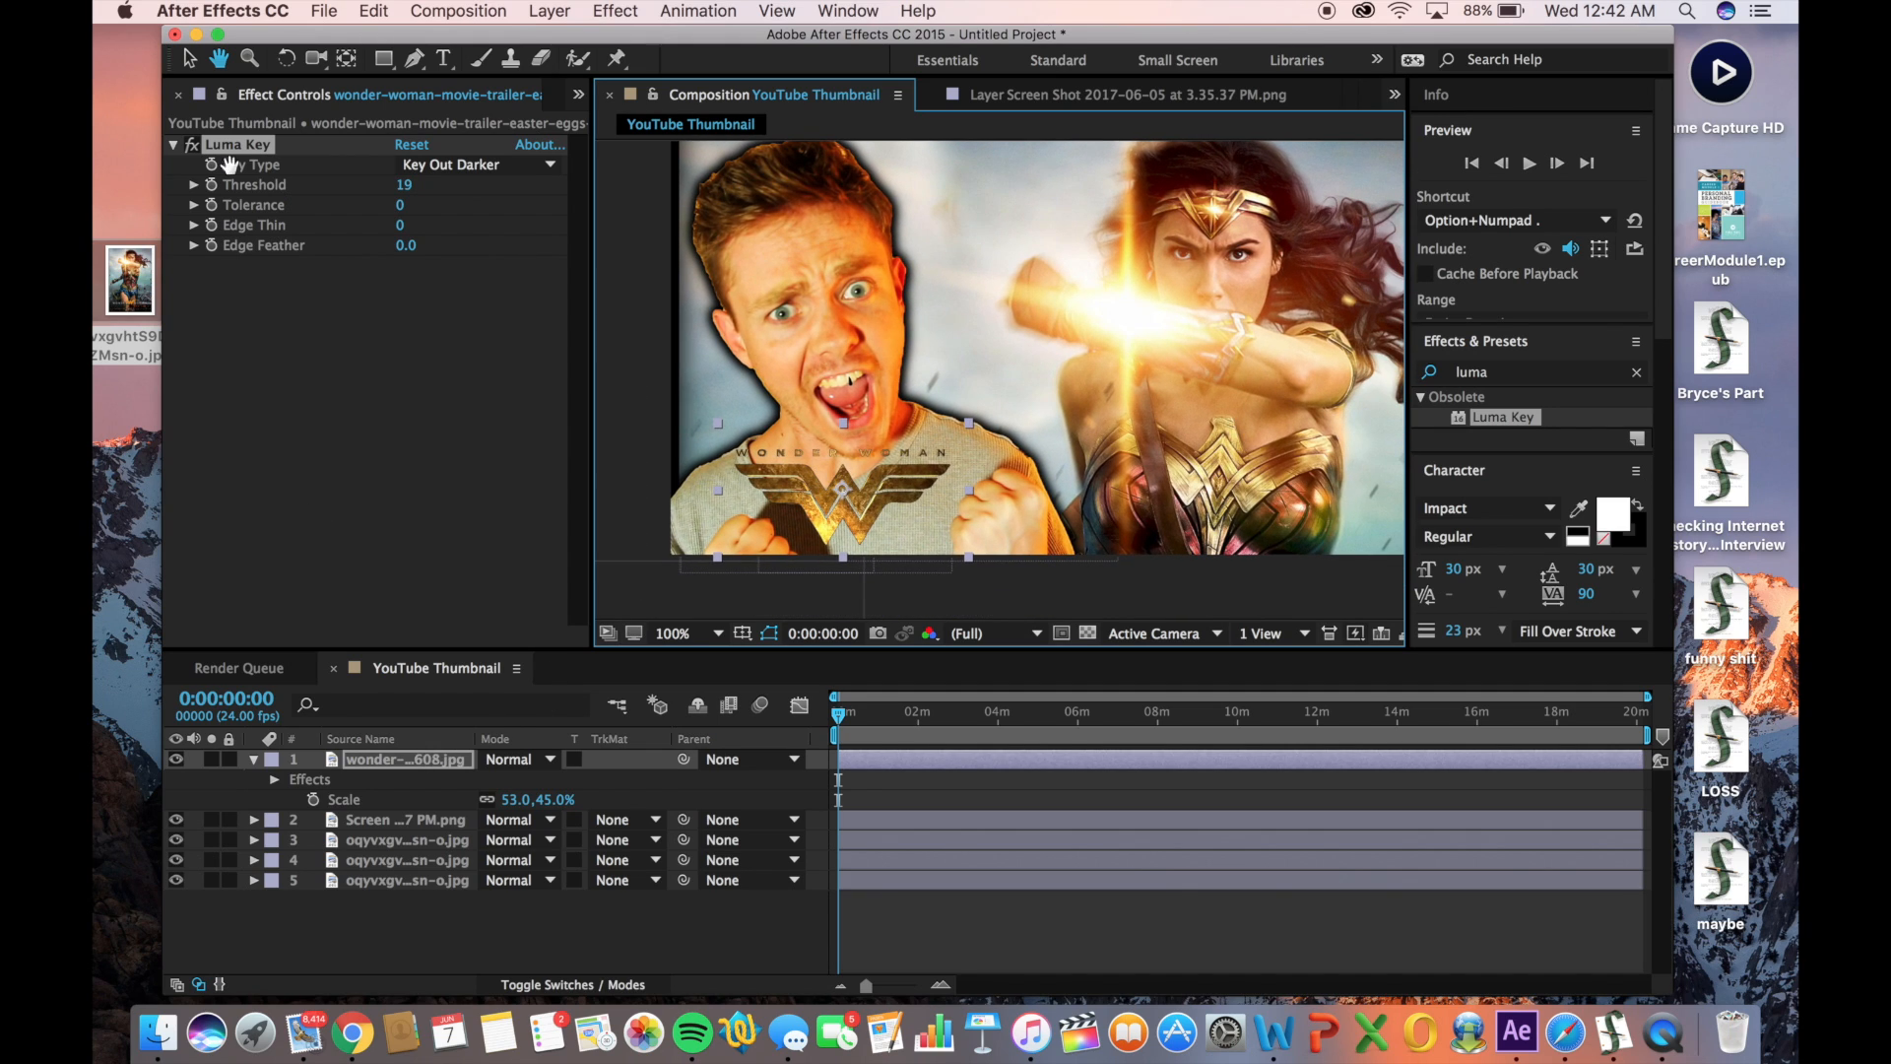
Add a Drop Shadow layer style to the Wonder Woman logo layer and nudge the logo slightly down on the shirt
{"action": "left_click", "coordinate": [190, 58]}
{"action": "left_click", "coordinate": [403, 768]}
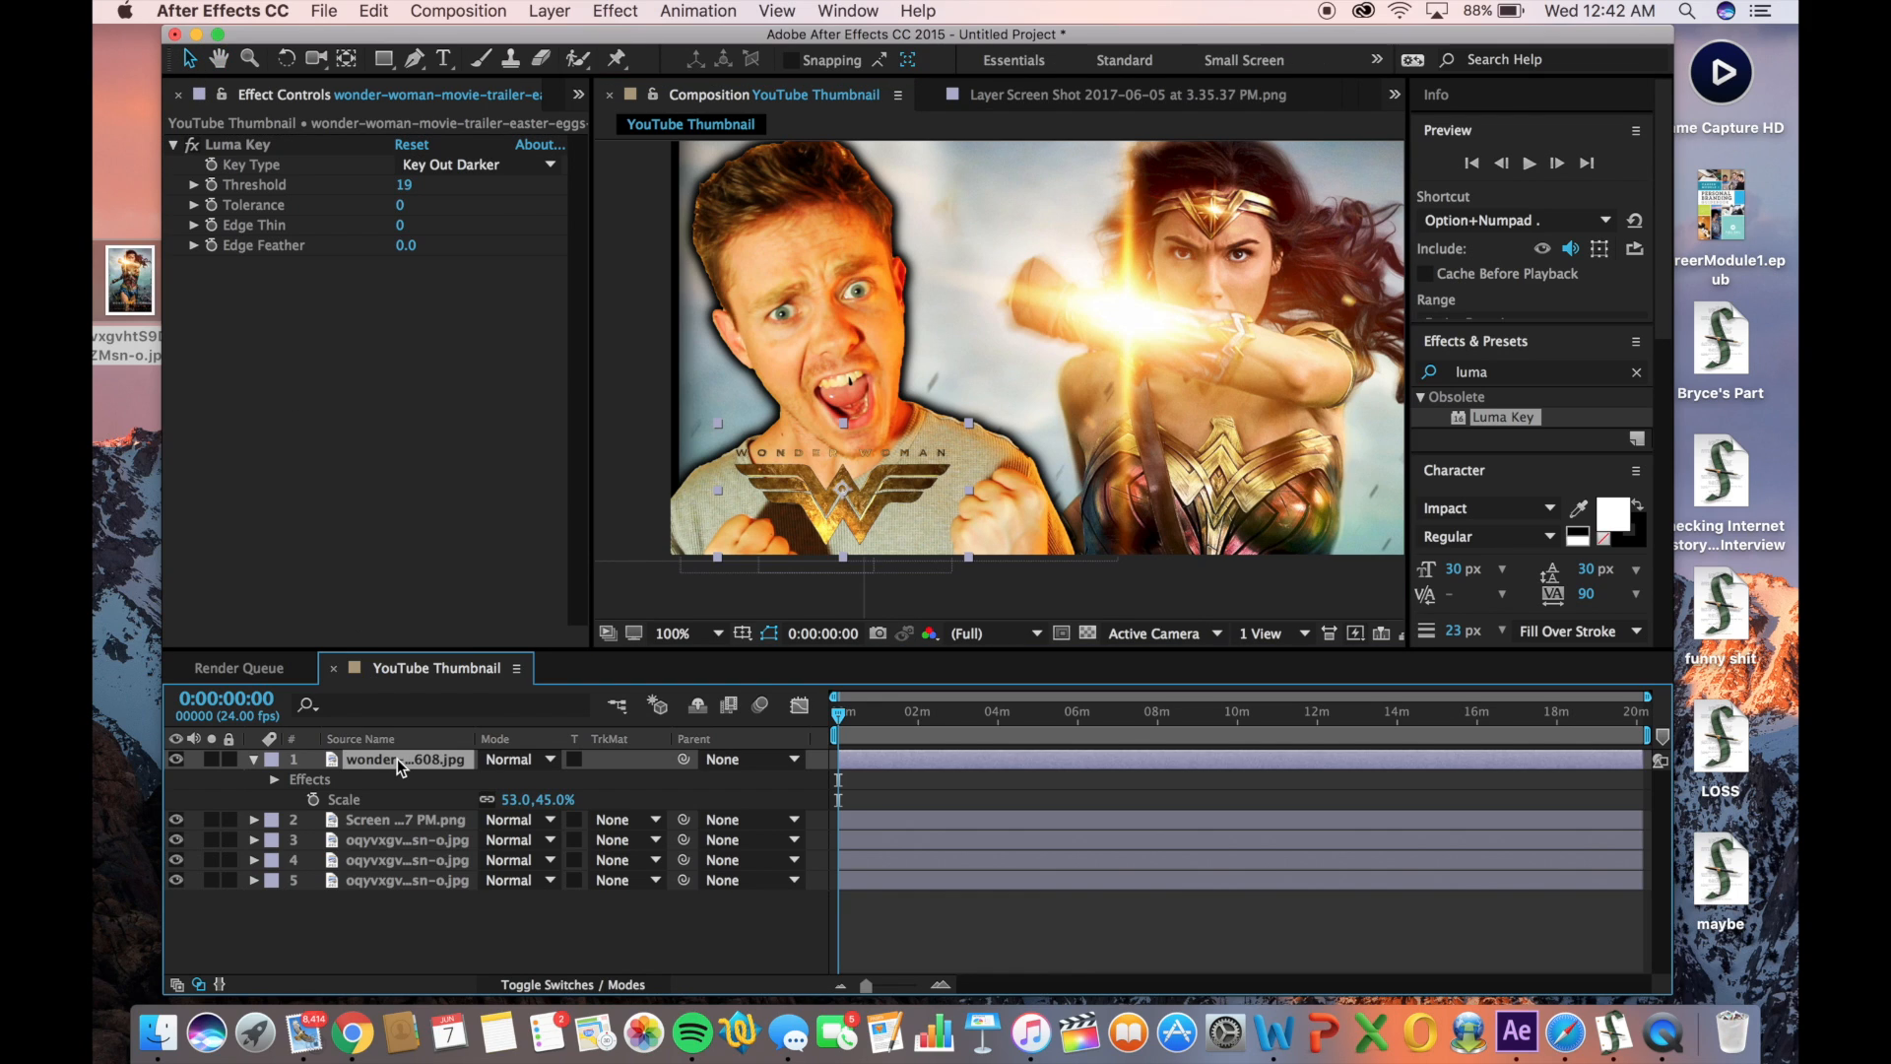
{"action": "left_click", "coordinate": [545, 10]}
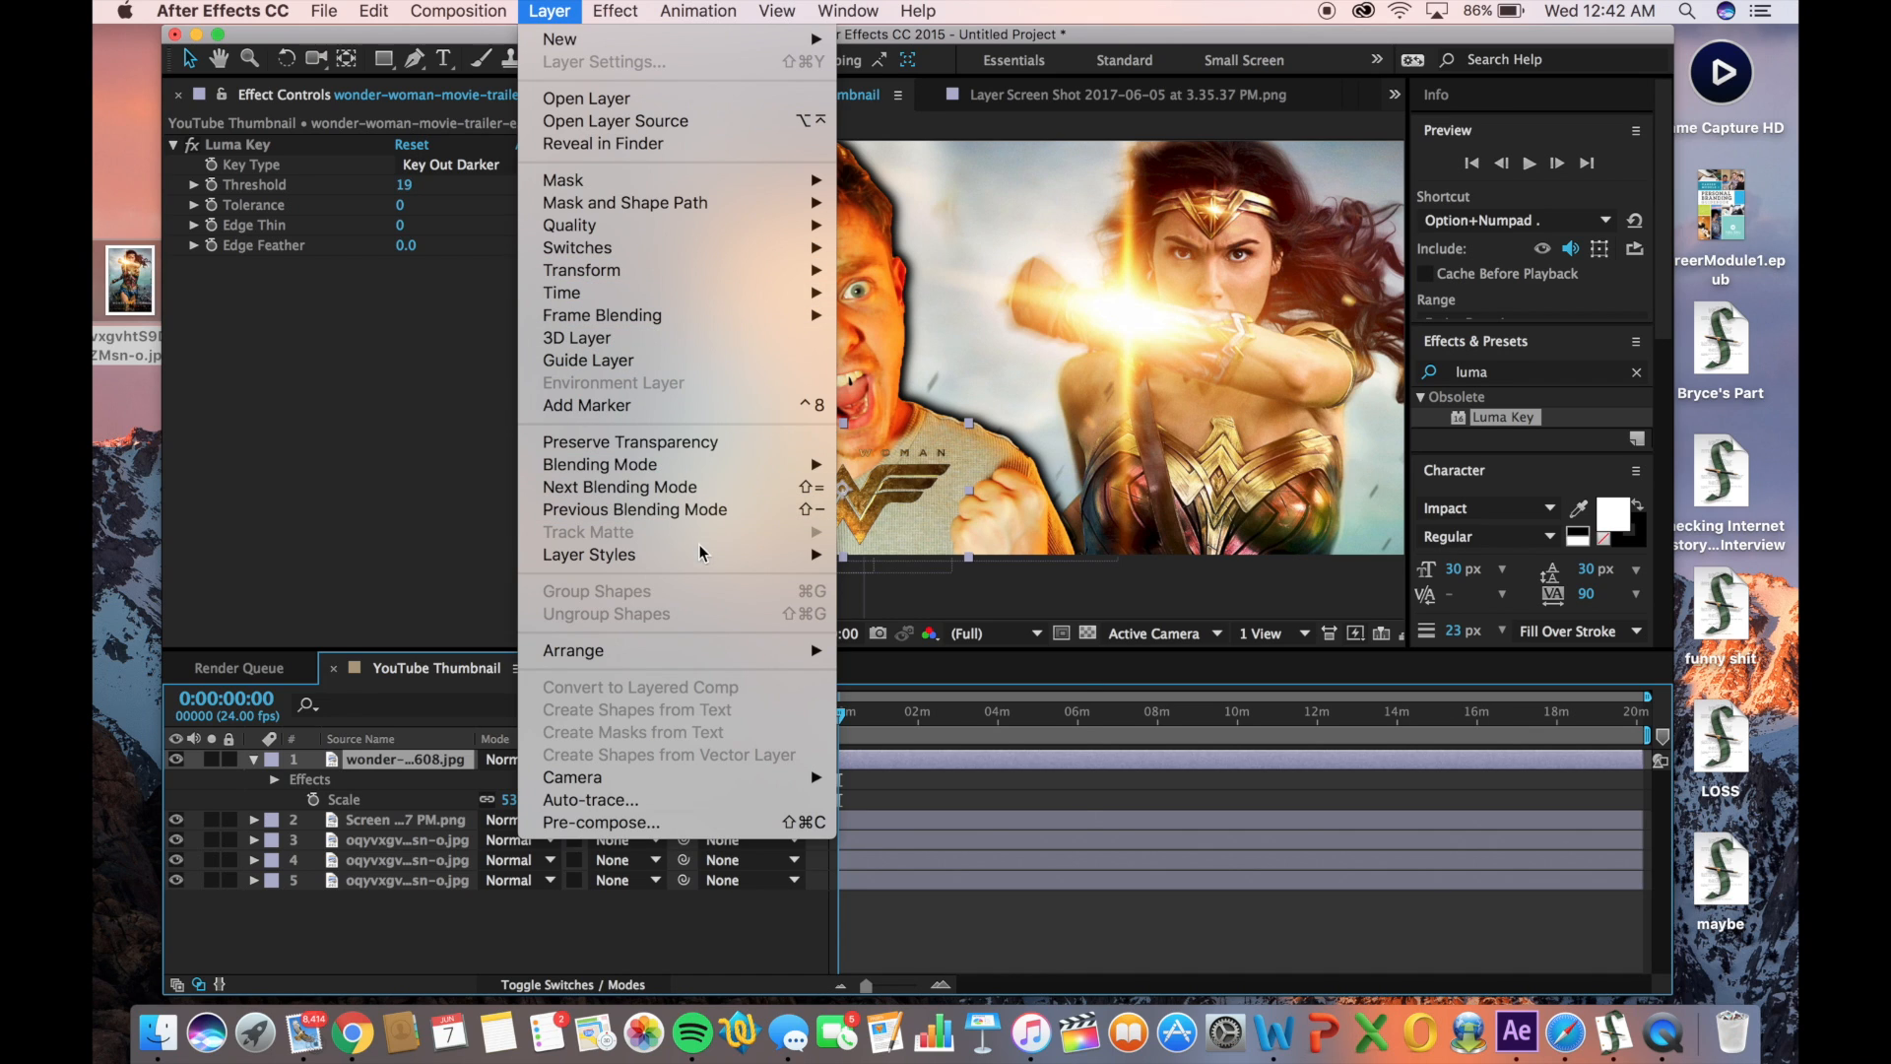
{"action": "mouse_move", "coordinate": [701, 557]}
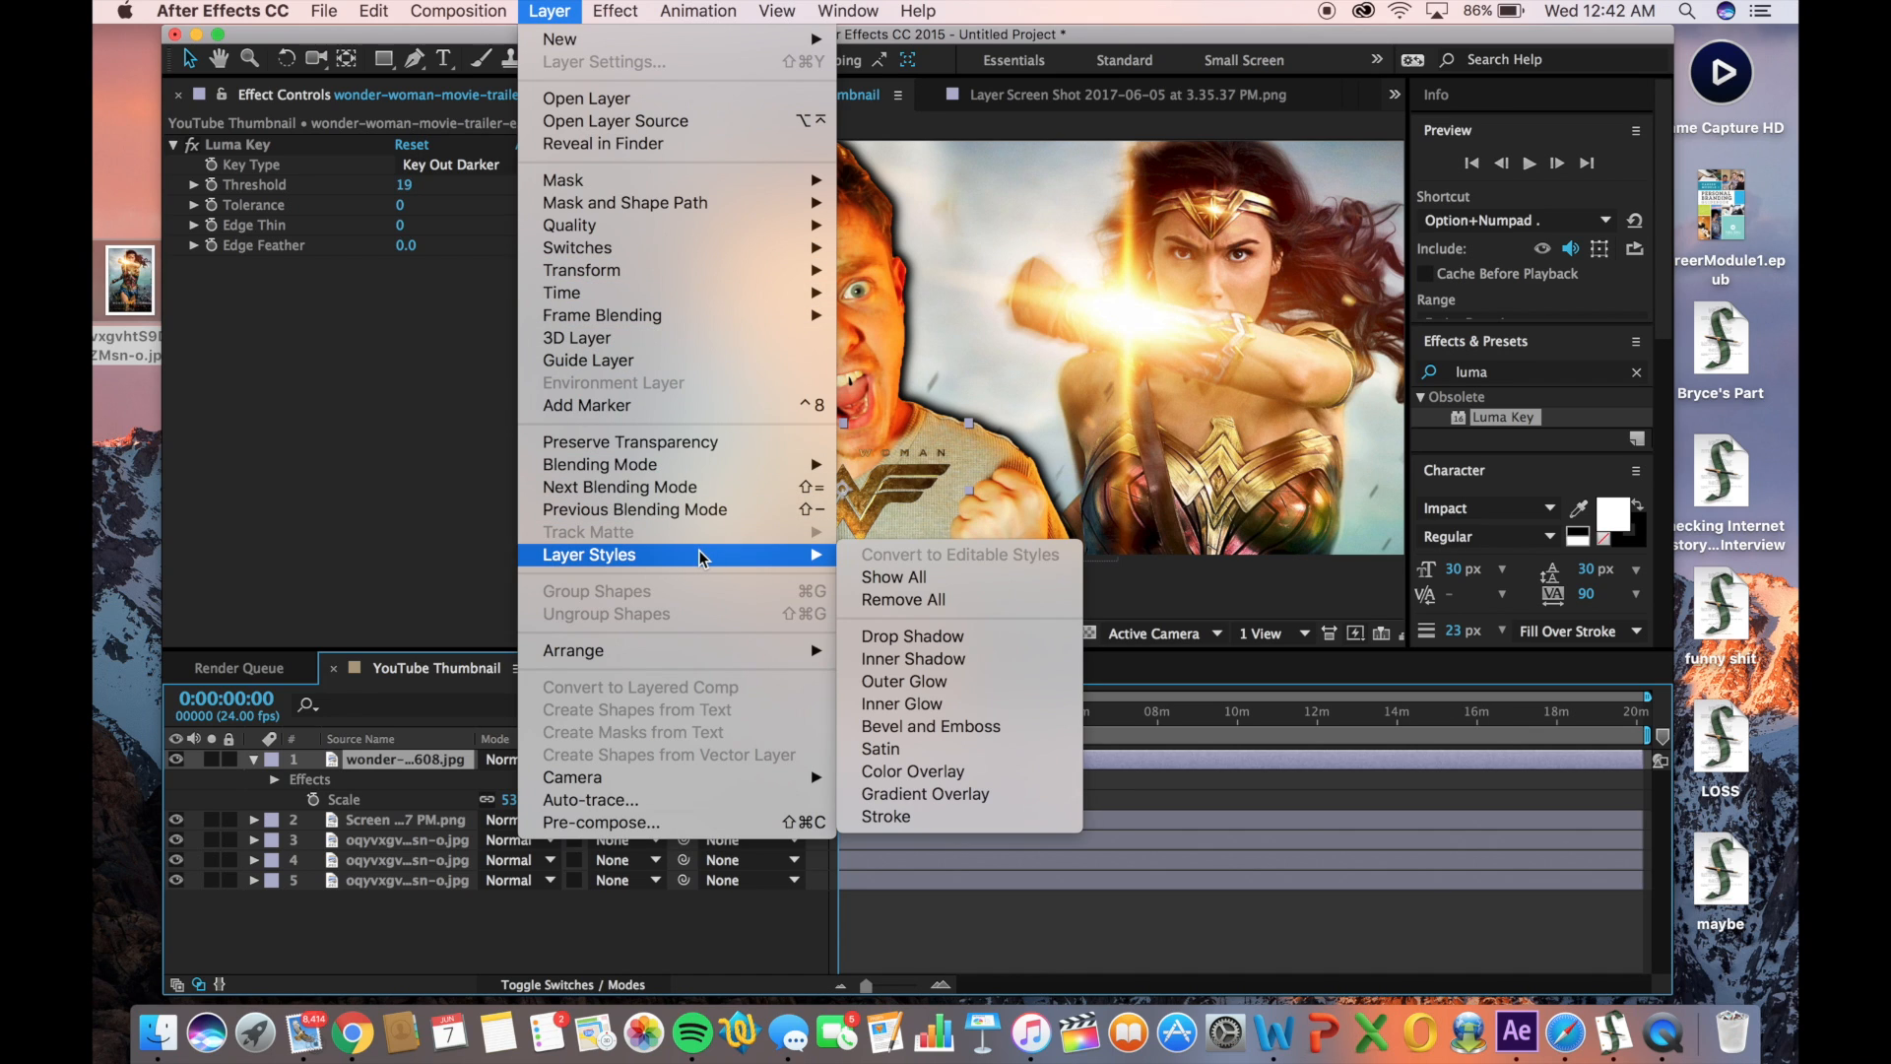
{"action": "left_click", "coordinate": [880, 636]}
{"action": "left_click_drag", "start_coordinate": [829, 511], "coordinate": [829, 512]}
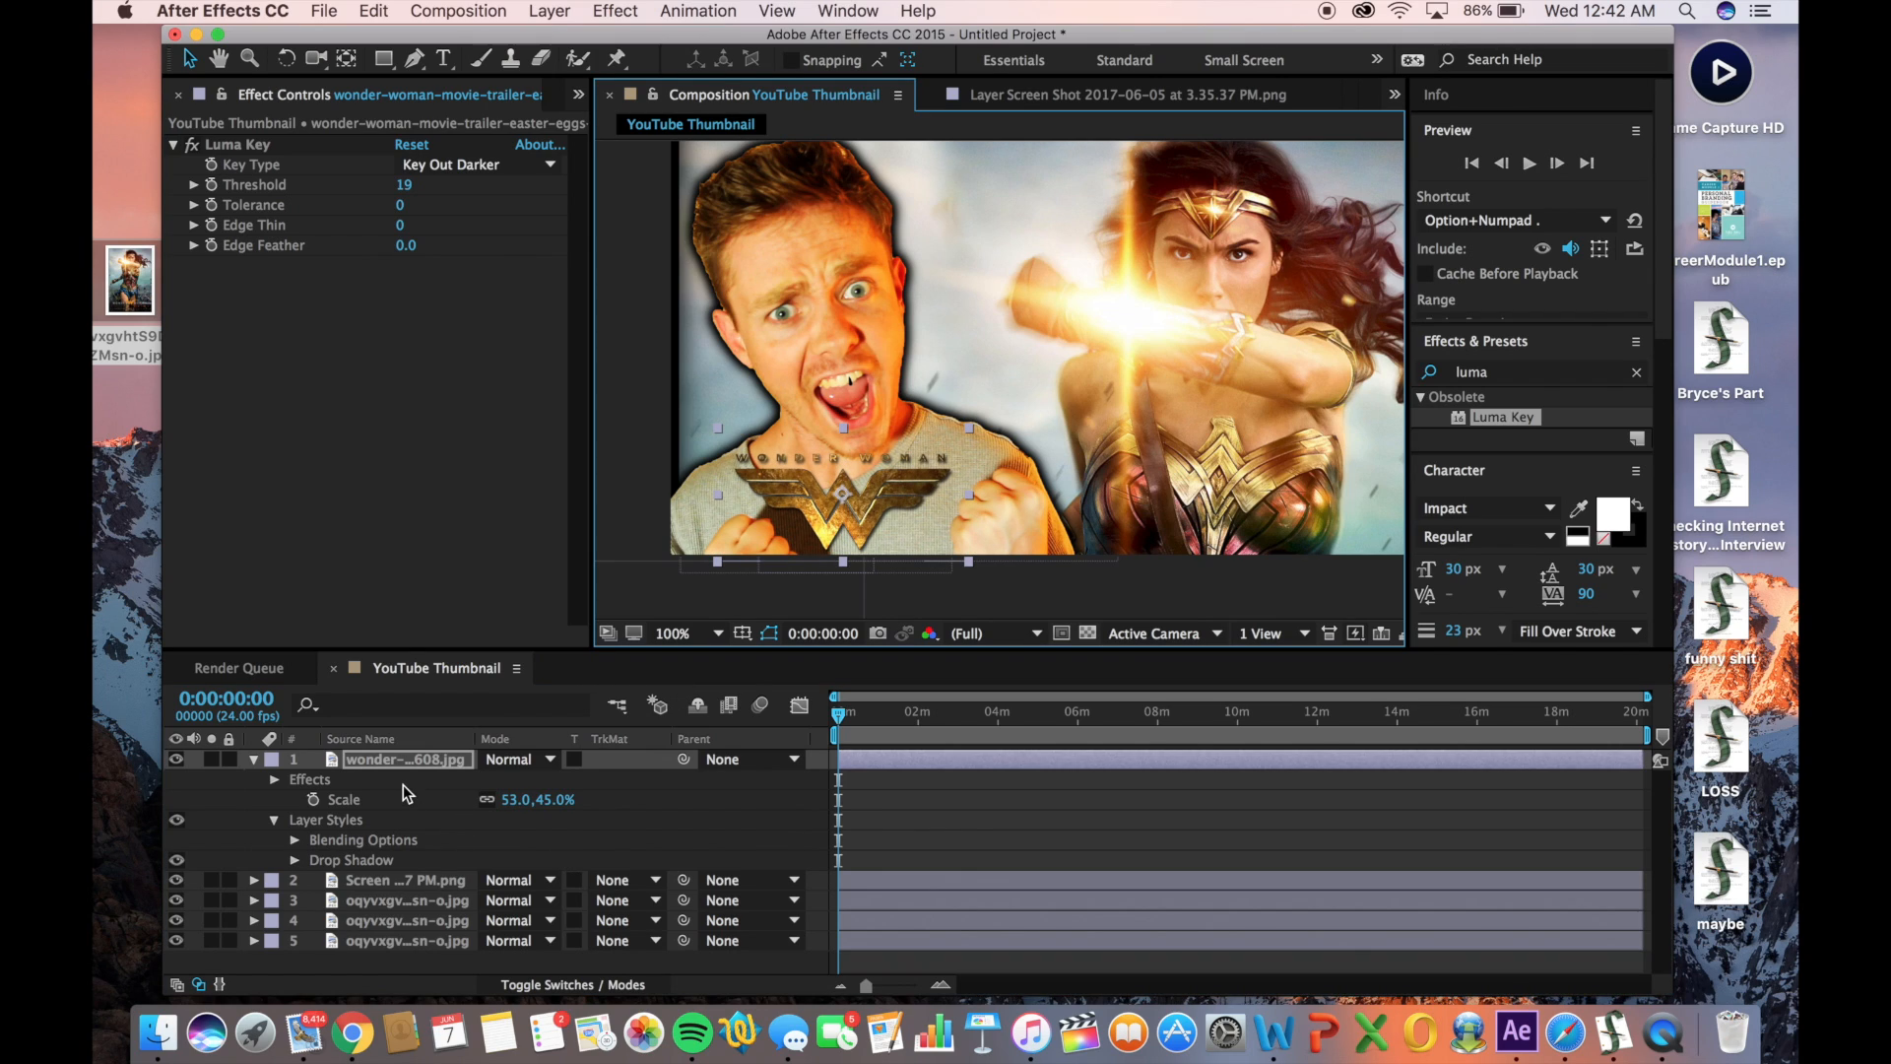
{"action": "left_click", "coordinate": [253, 759]}
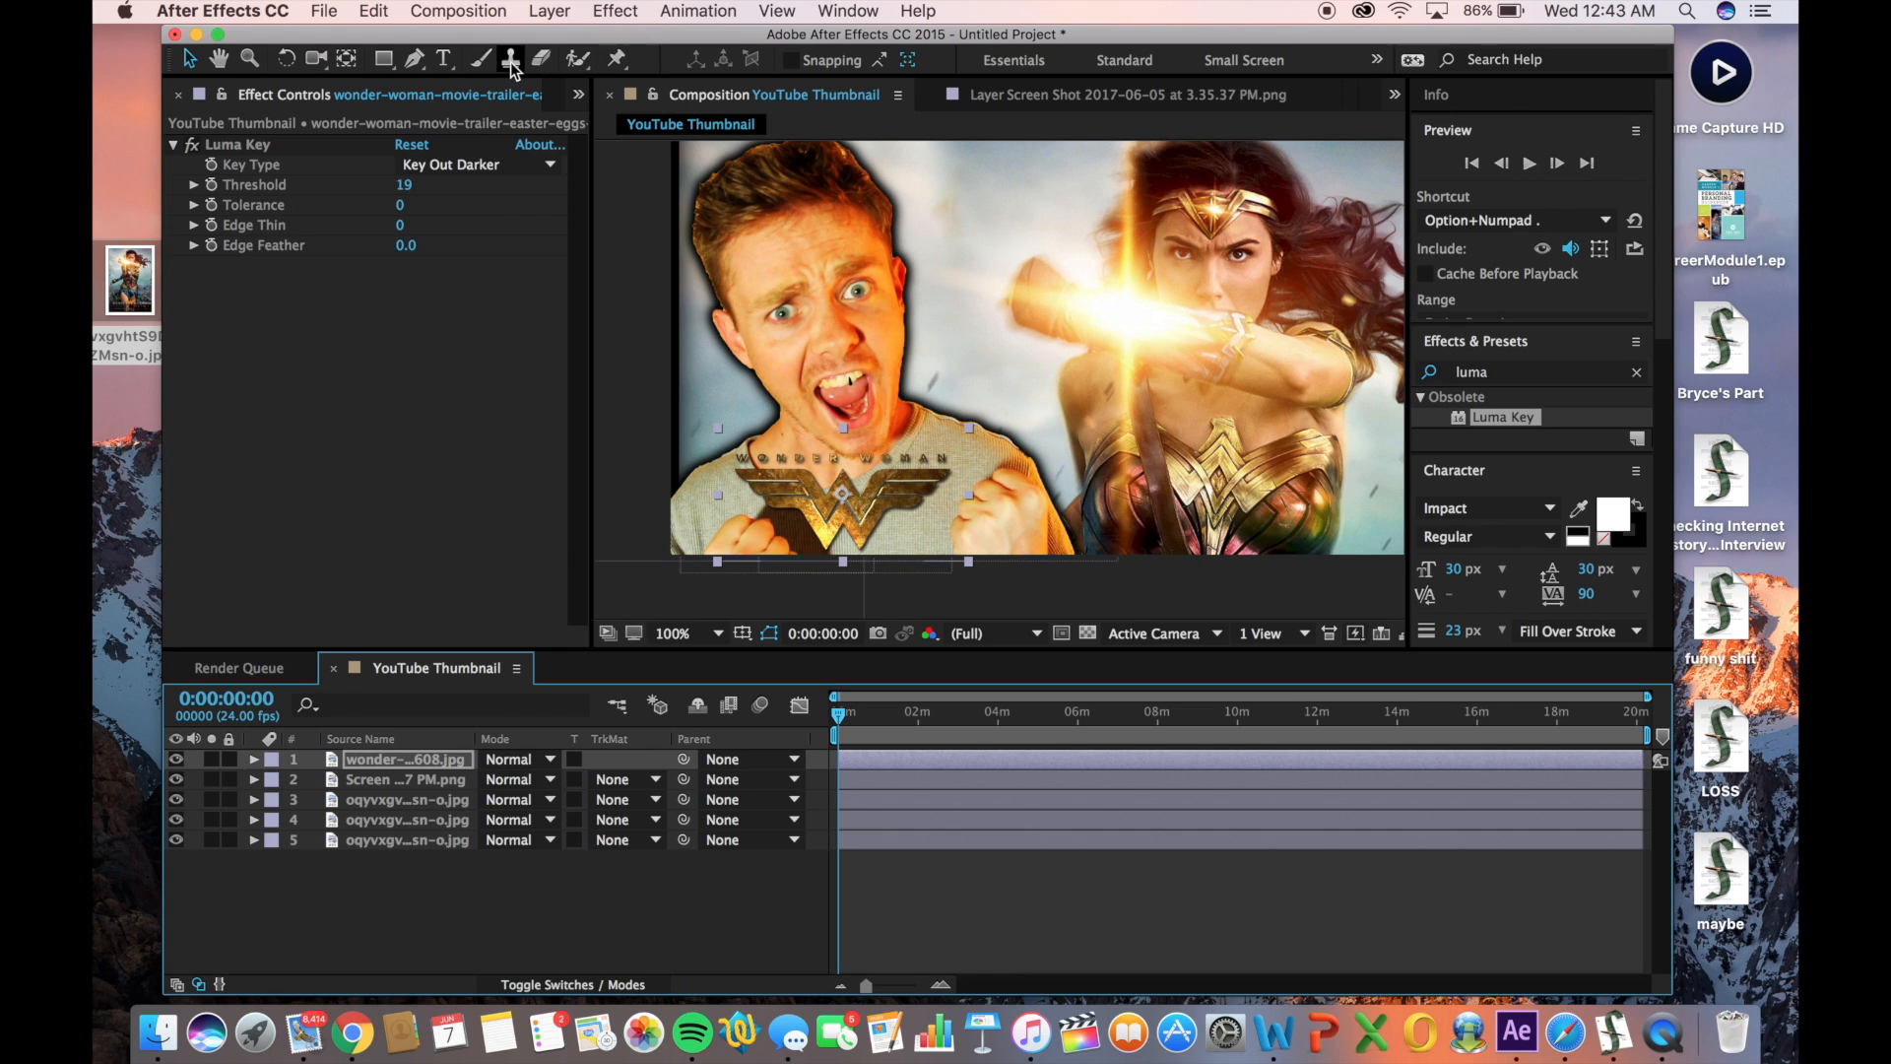
Add the text "MOVIE REVIEW" in white Impact with a black stroke and place it low over Wonder Woman
{"action": "left_click", "coordinate": [443, 60]}
{"action": "left_click", "coordinate": [1014, 510]}
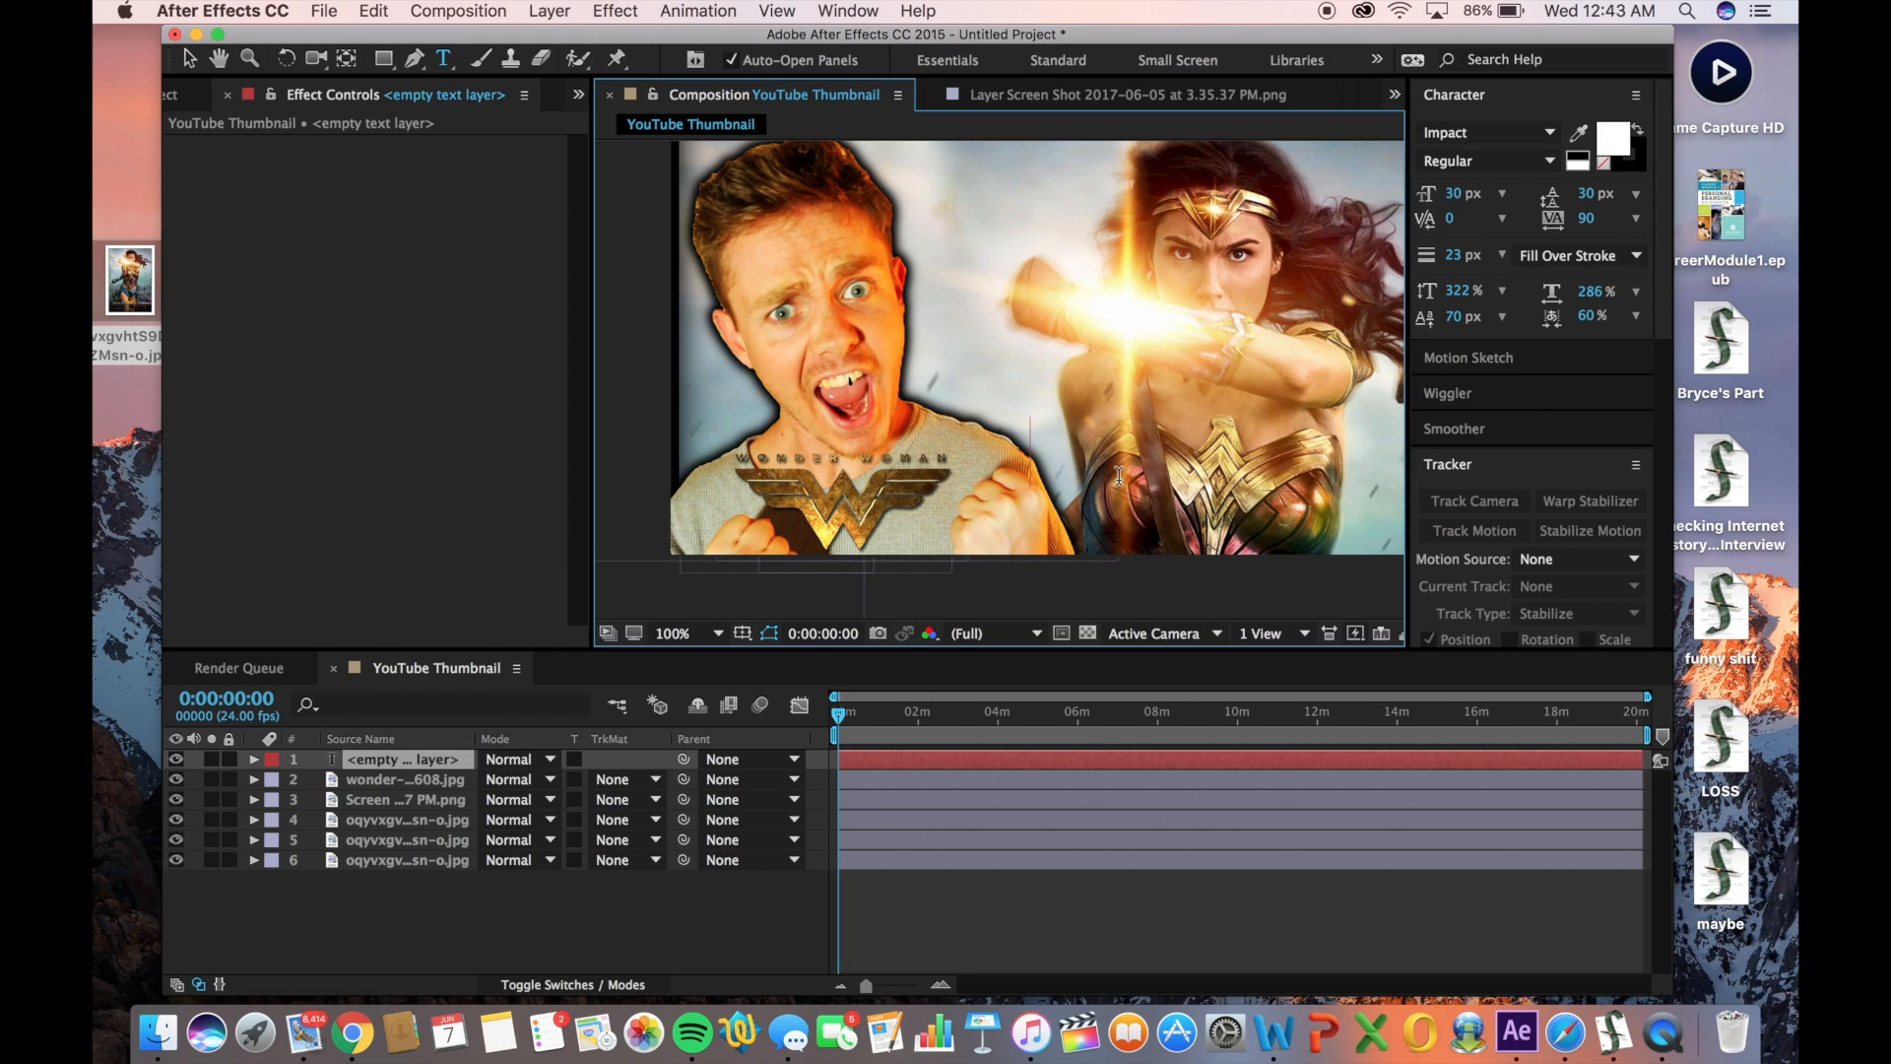
{"action": "type", "text": "M"}
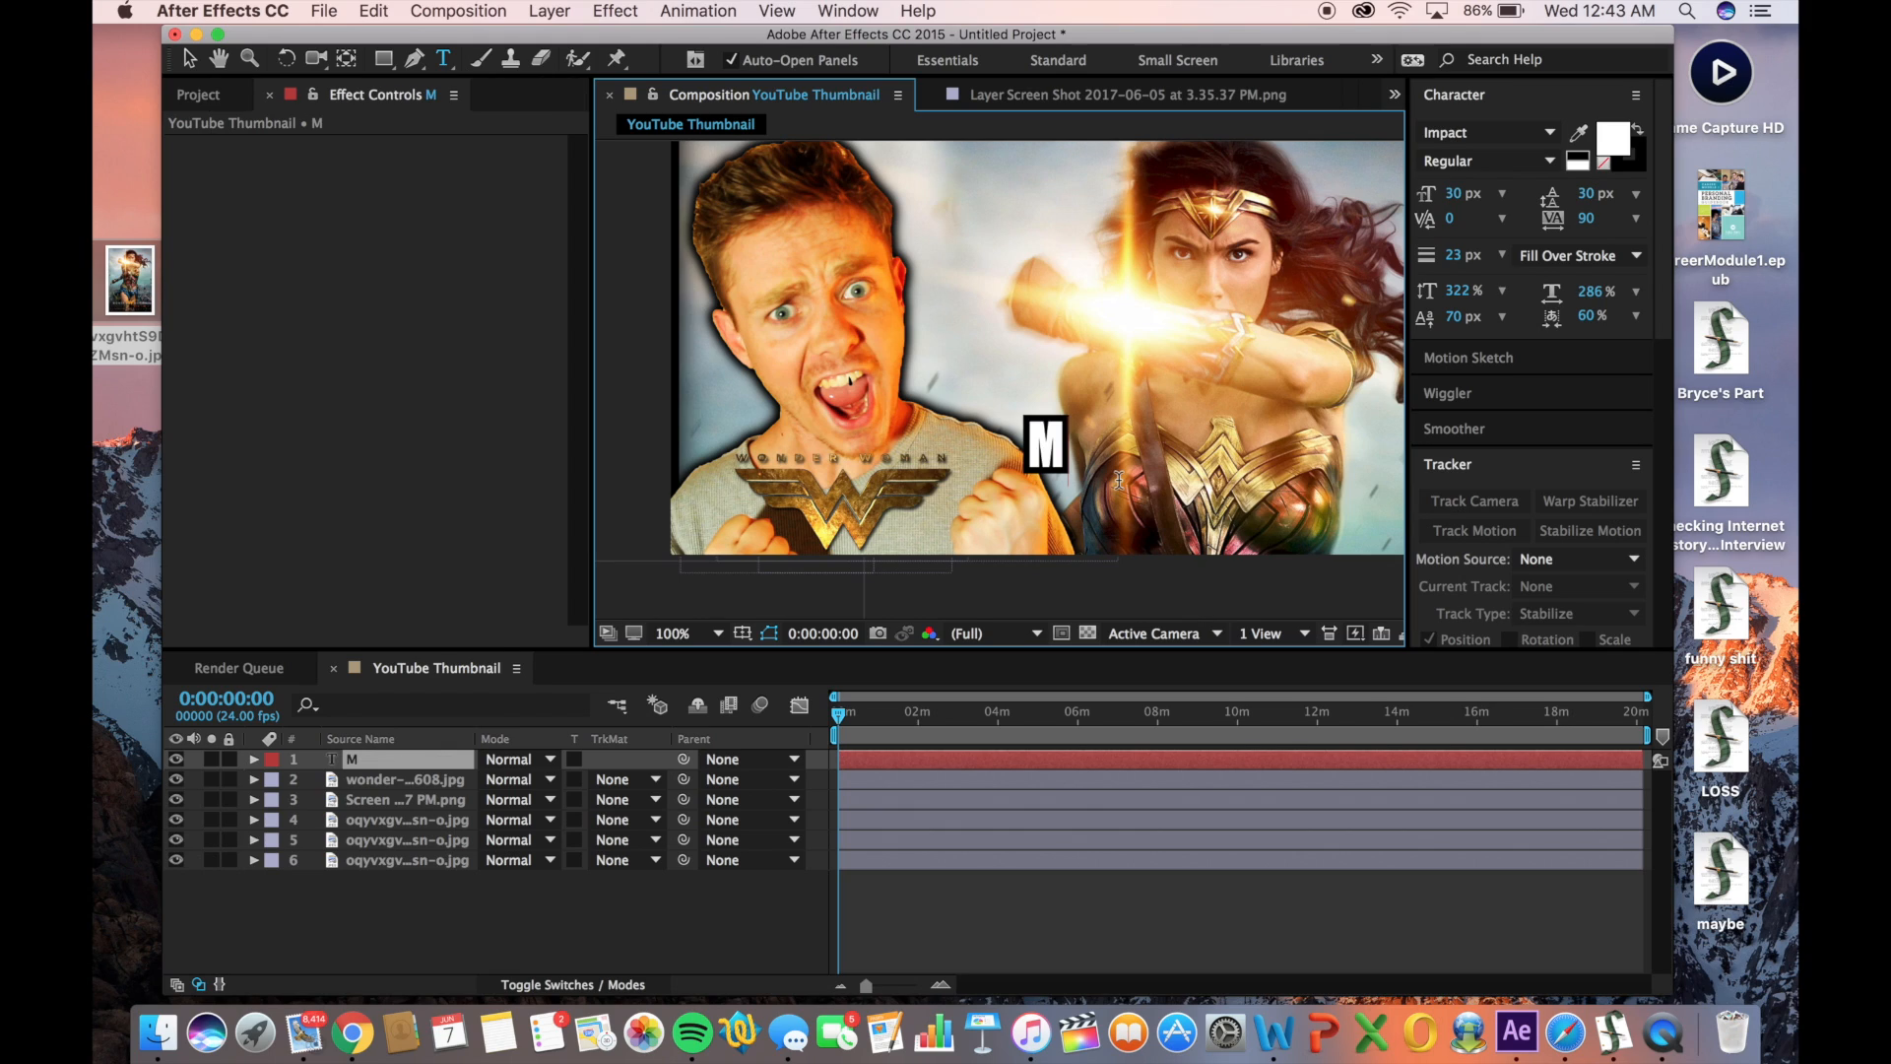
{"action": "type", "text": "OVIE"}
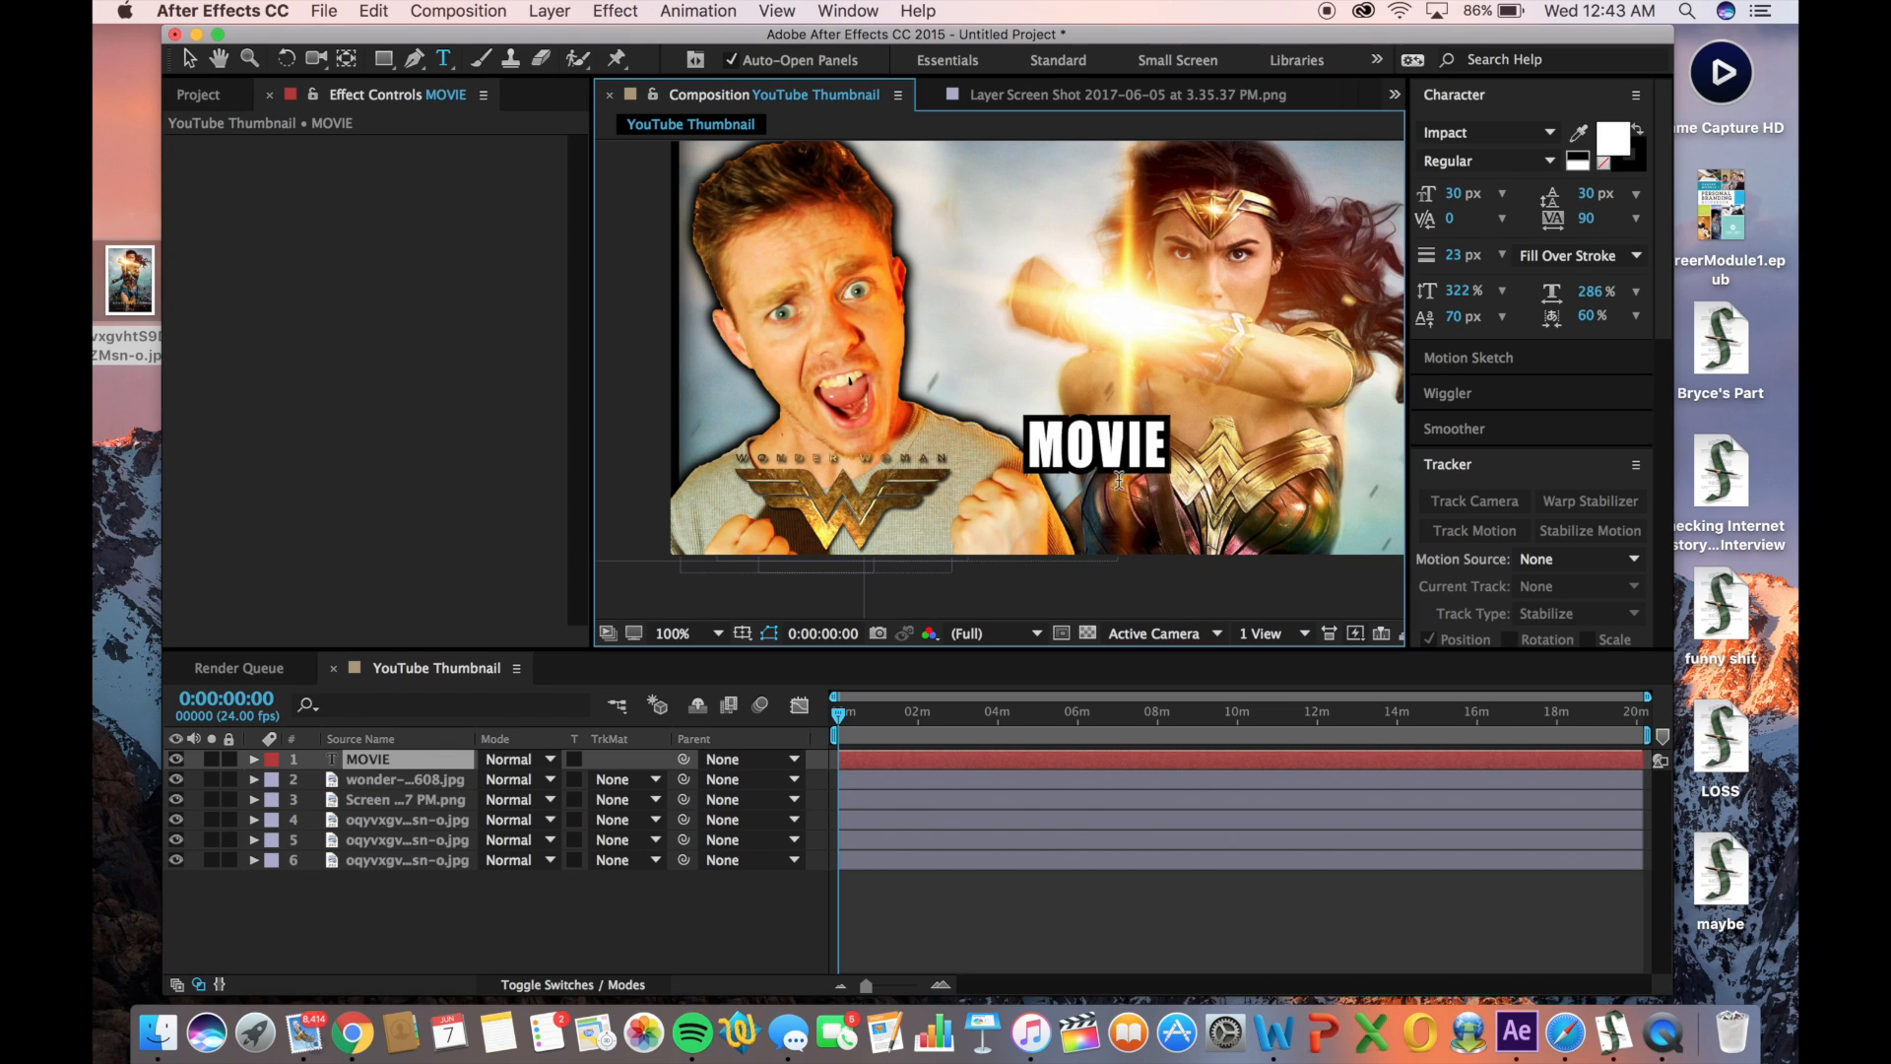
{"action": "type", "text": " REVIEW"}
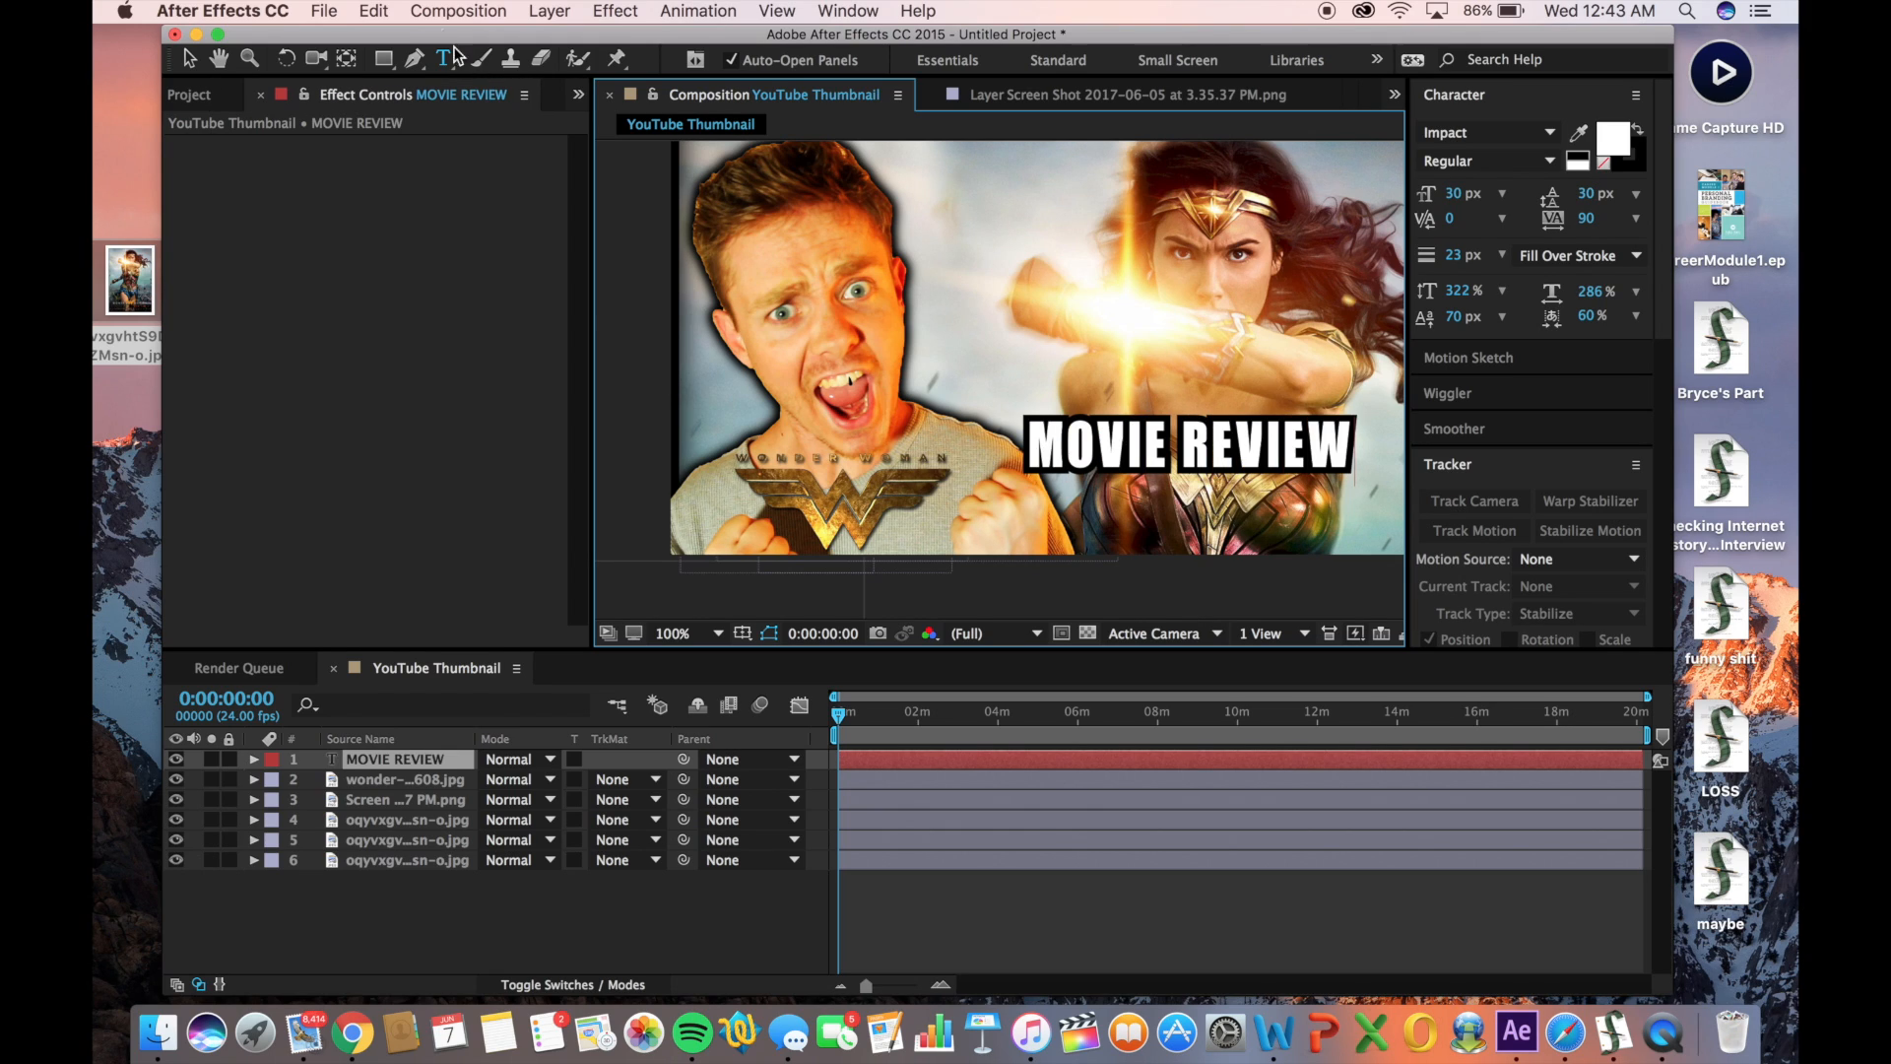
{"action": "left_click", "coordinate": [189, 59]}
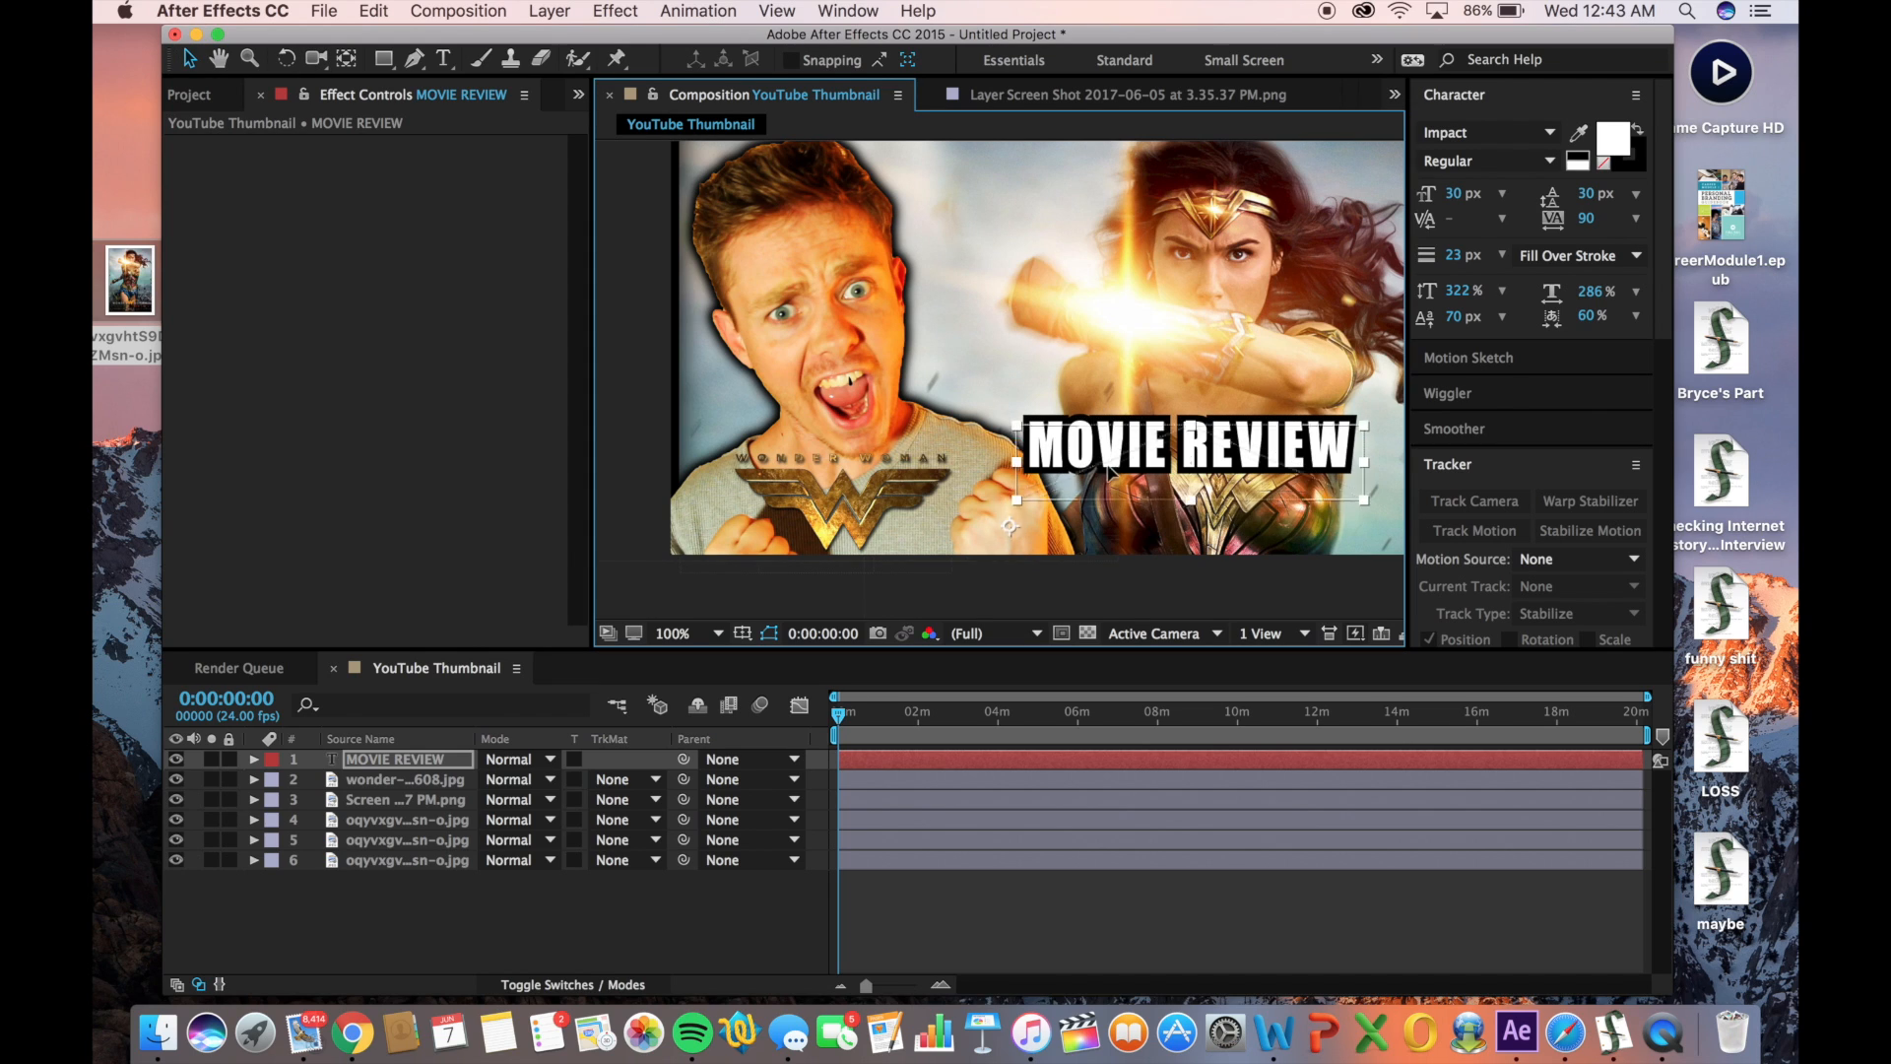
{"action": "left_click_drag", "start_coordinate": [1110, 470], "coordinate": [1110, 510]}
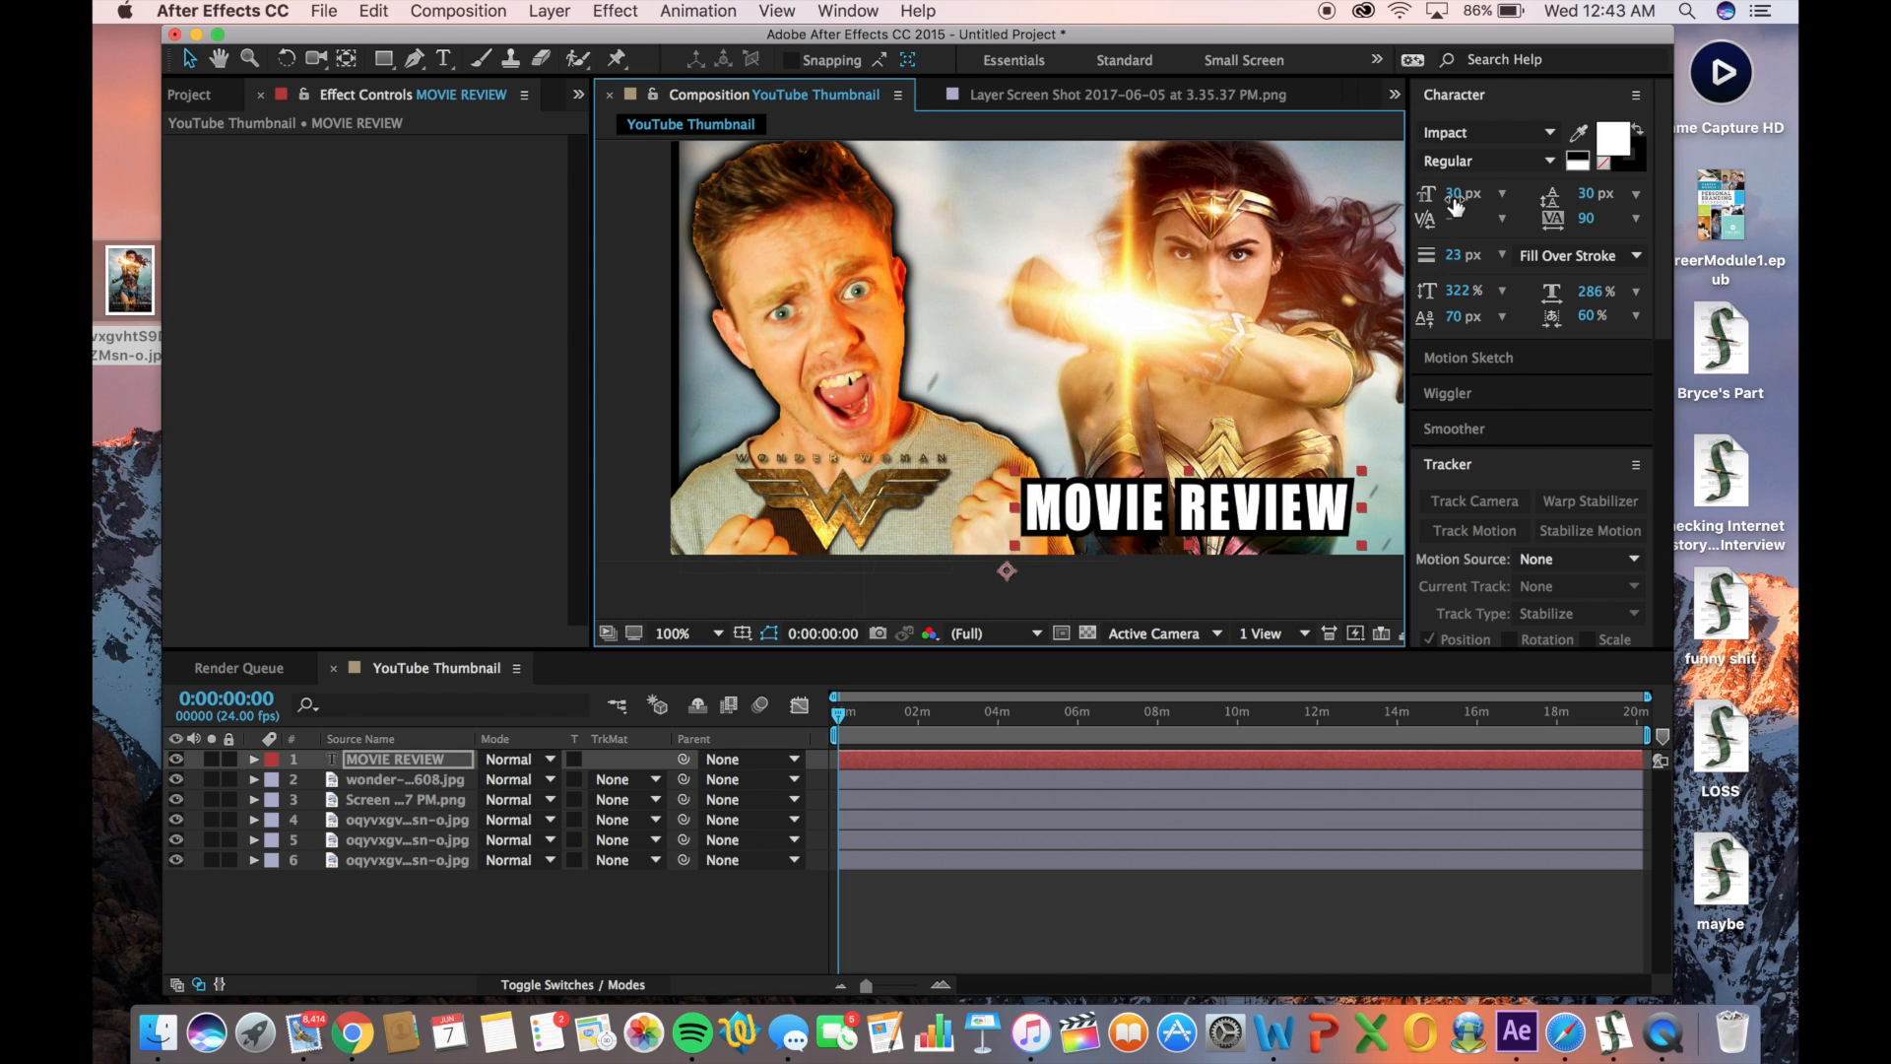
Resize the MOVIE REVIEW text to 58 px with a layer scale of 64% and place it along the image's lower edge over Wonder Woman
{"action": "left_click_drag", "start_coordinate": [1455, 204], "coordinate": [982, 303]}
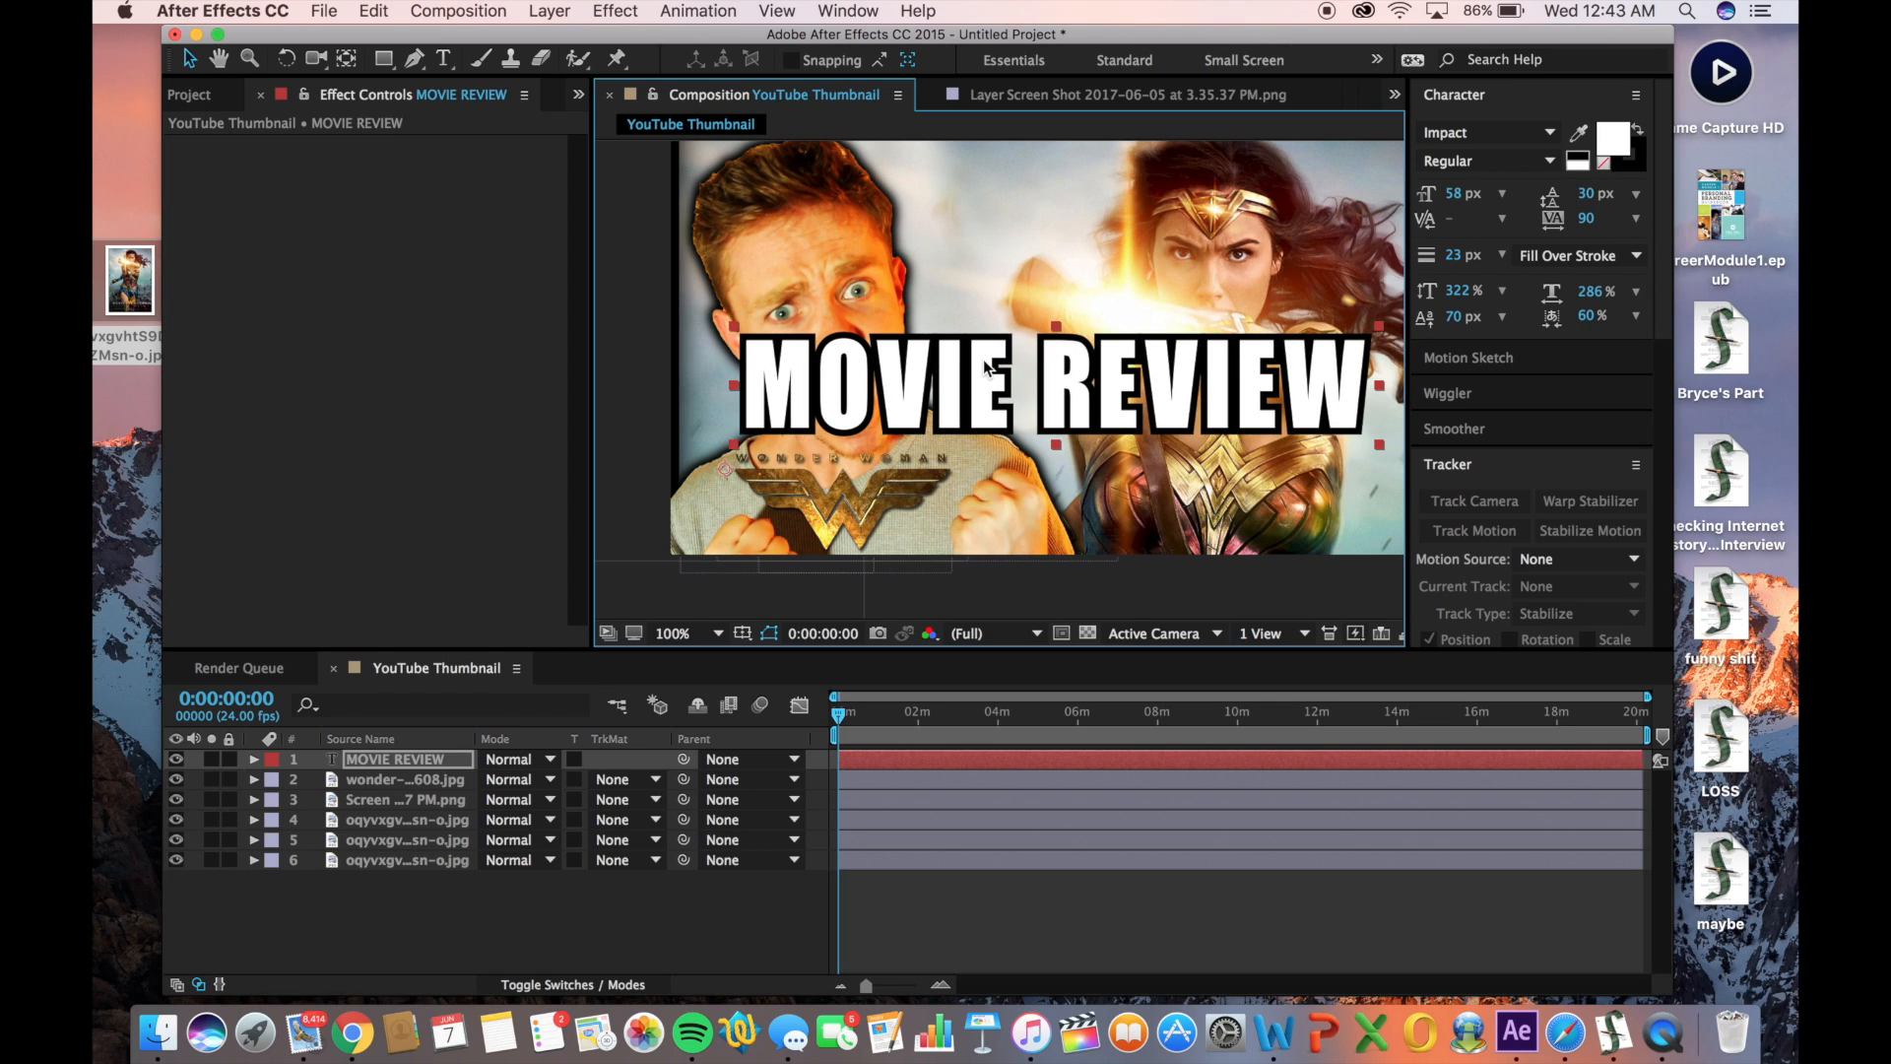
{"action": "left_click", "coordinate": [428, 759]}
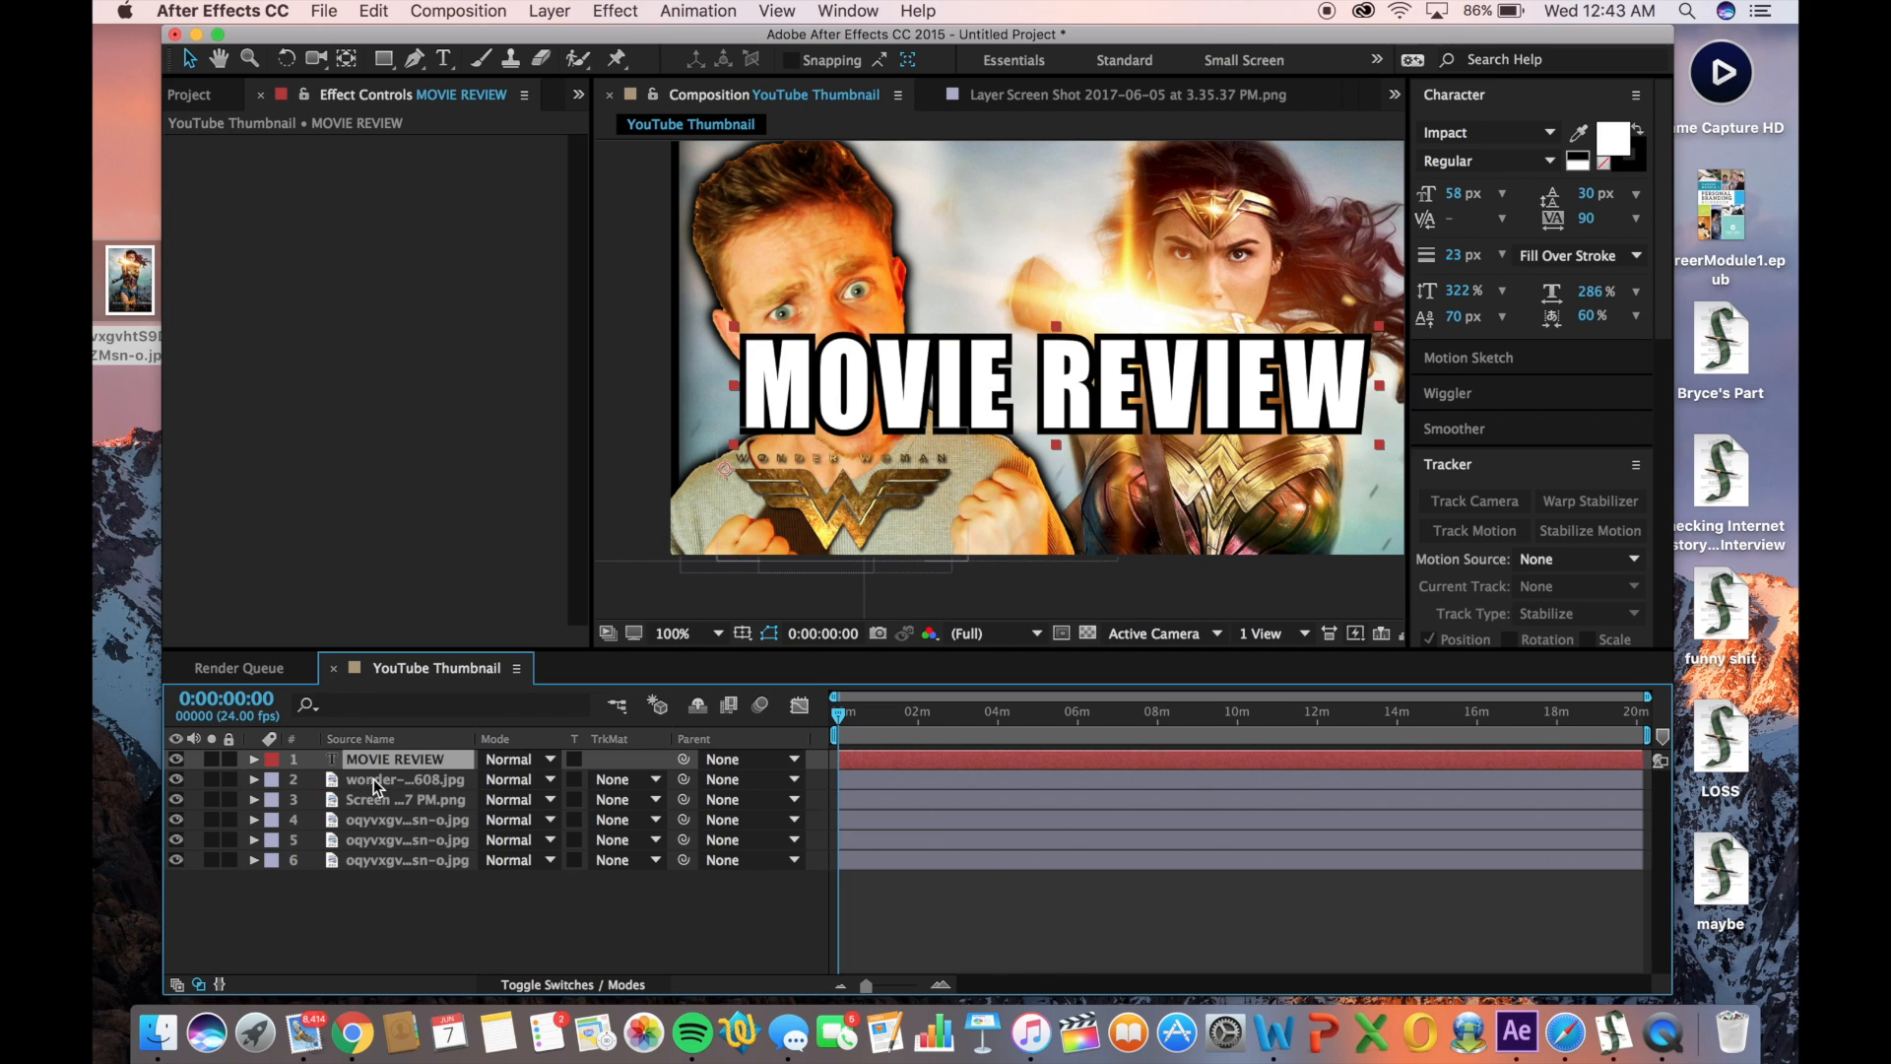
{"action": "left_click", "coordinate": [404, 778]}
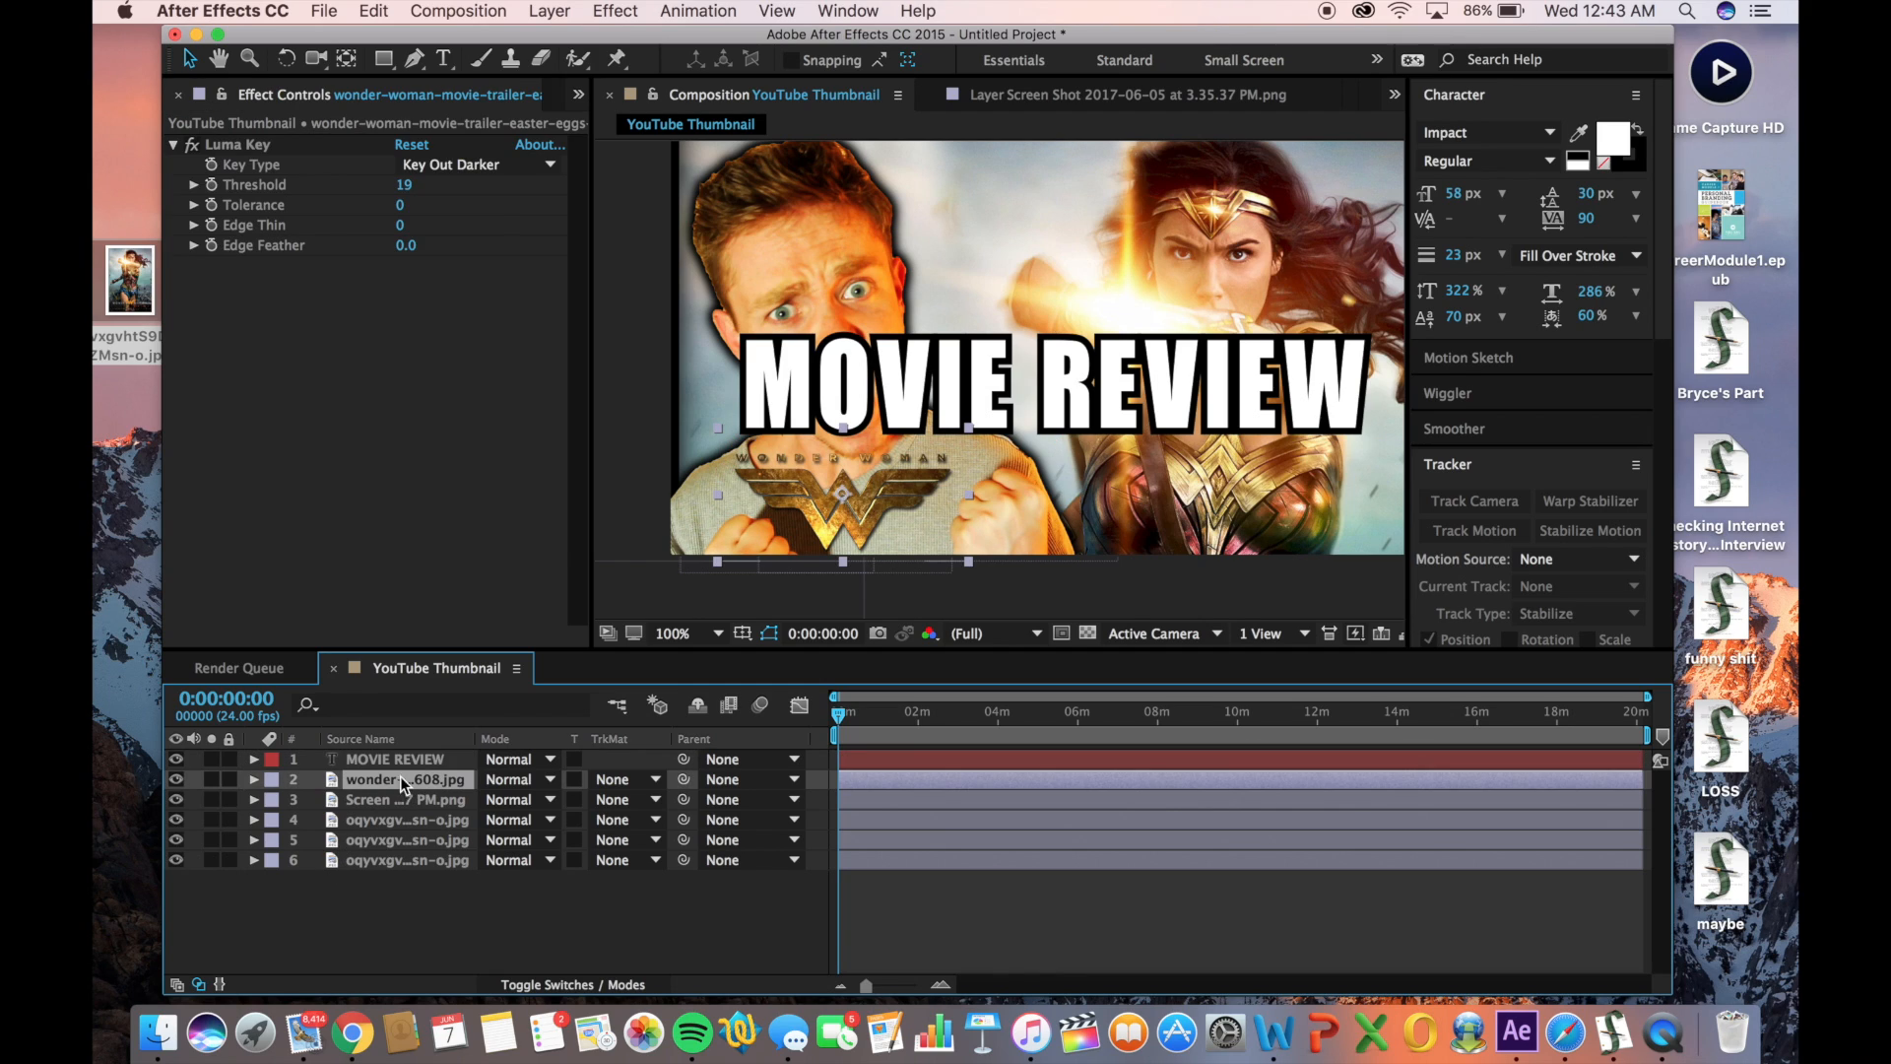
{"action": "left_click", "coordinate": [394, 759]}
{"action": "key", "text": "s"}
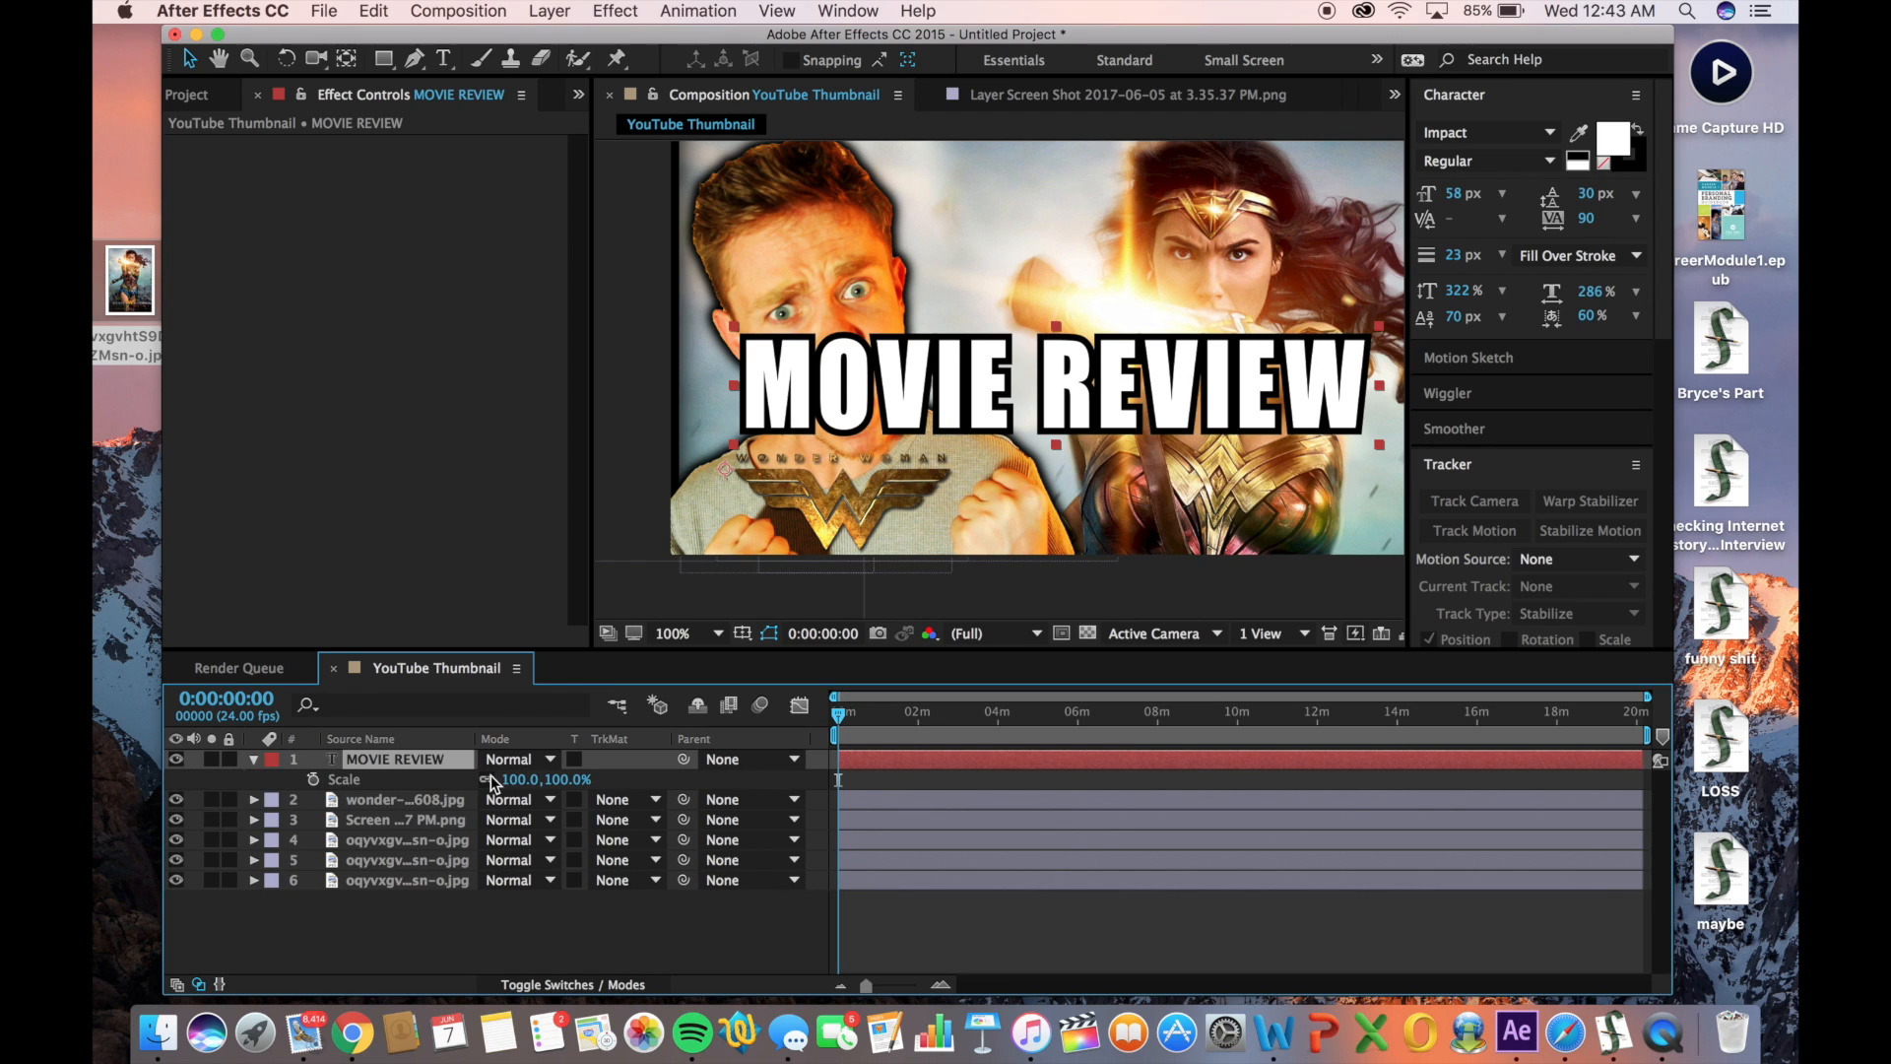
{"action": "left_click_drag", "start_coordinate": [489, 781], "coordinate": [471, 782]}
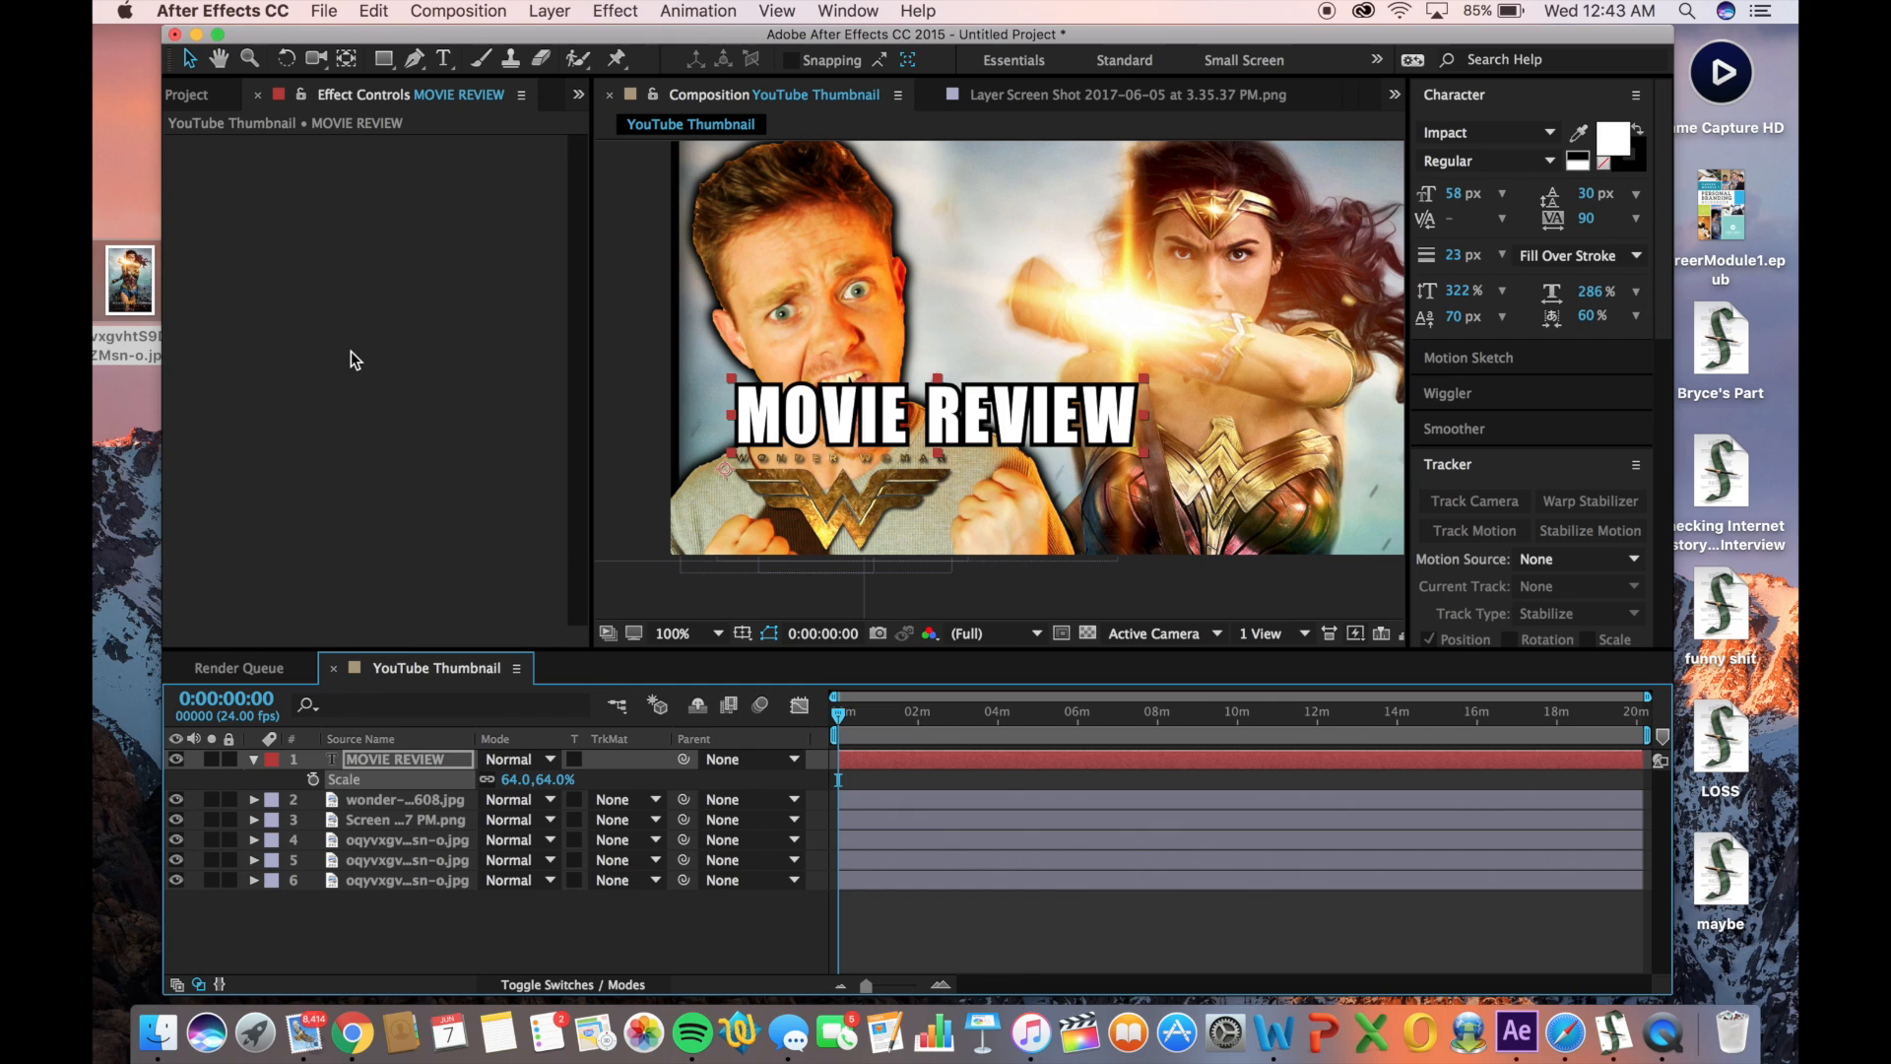
{"action": "left_click_drag", "start_coordinate": [933, 406], "coordinate": [1195, 497]}
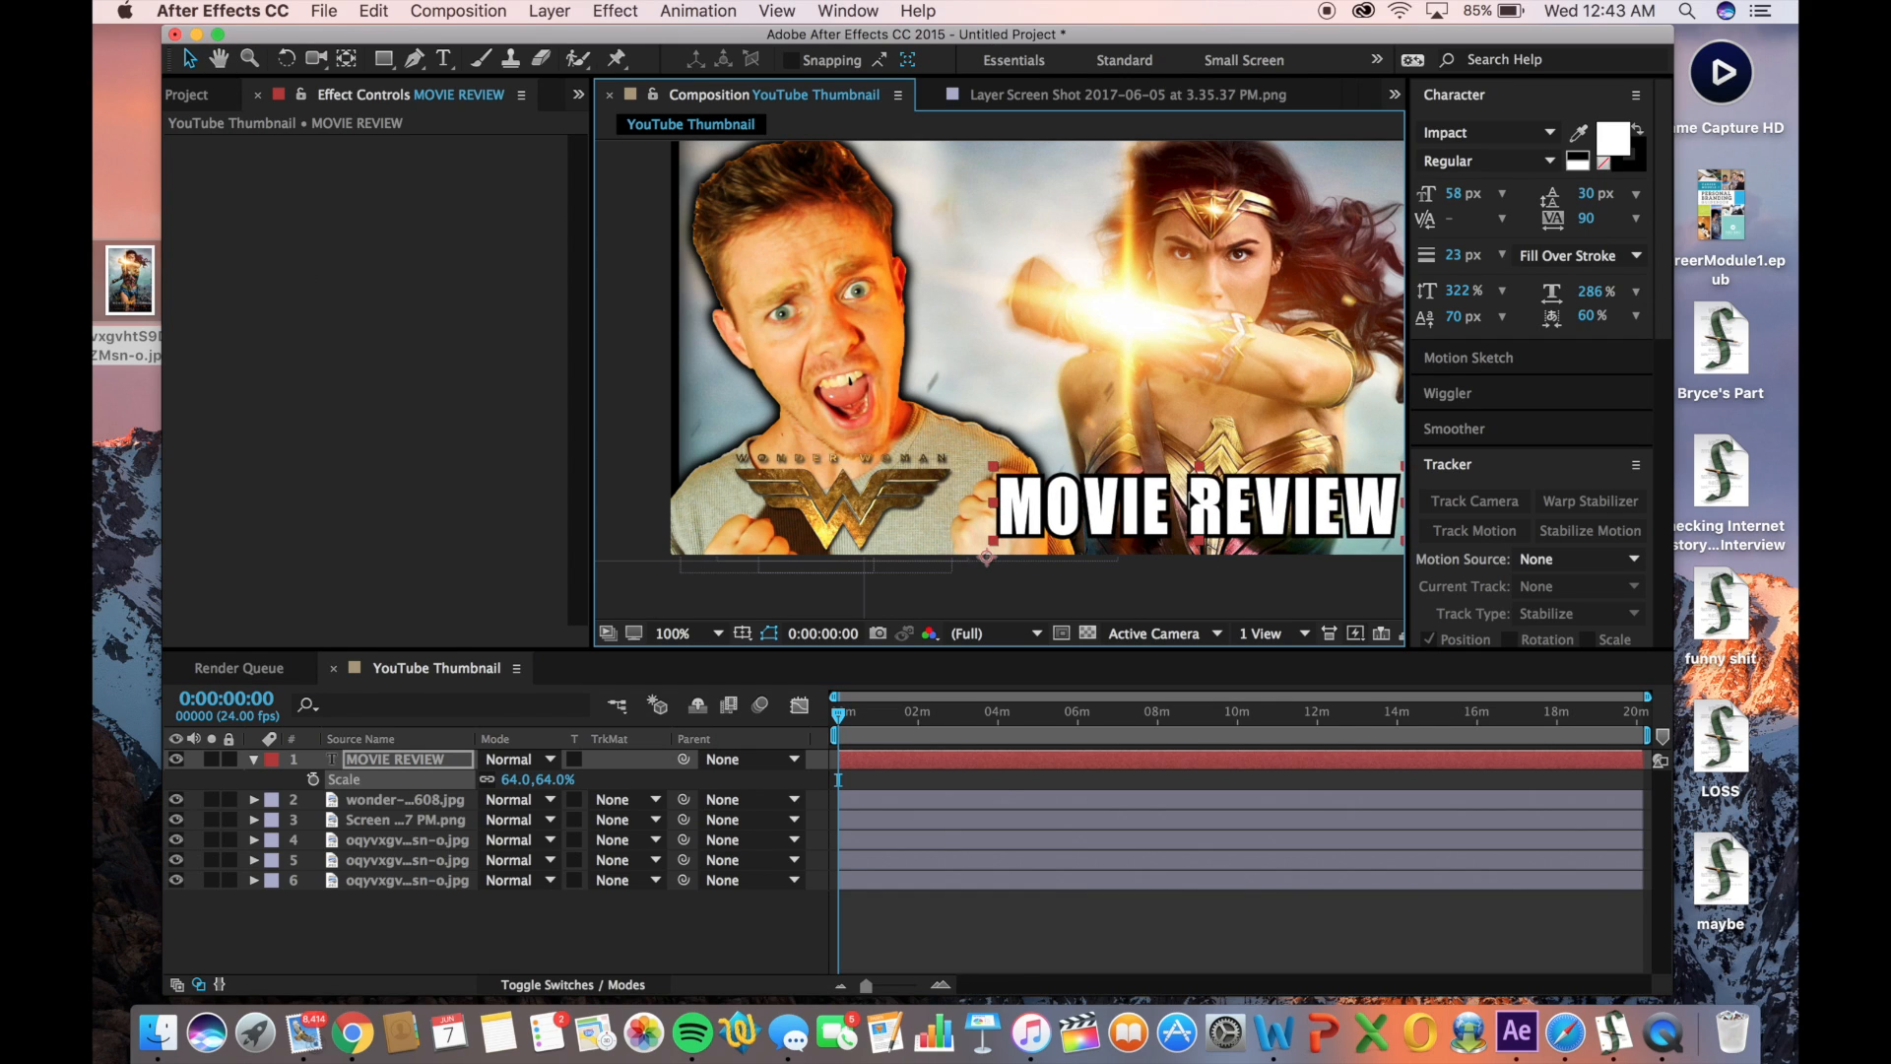
Try the yellow fill colour E9FF00 on the MOVIE REVIEW text and undo it
{"action": "double_click", "coordinate": [1190, 494]}
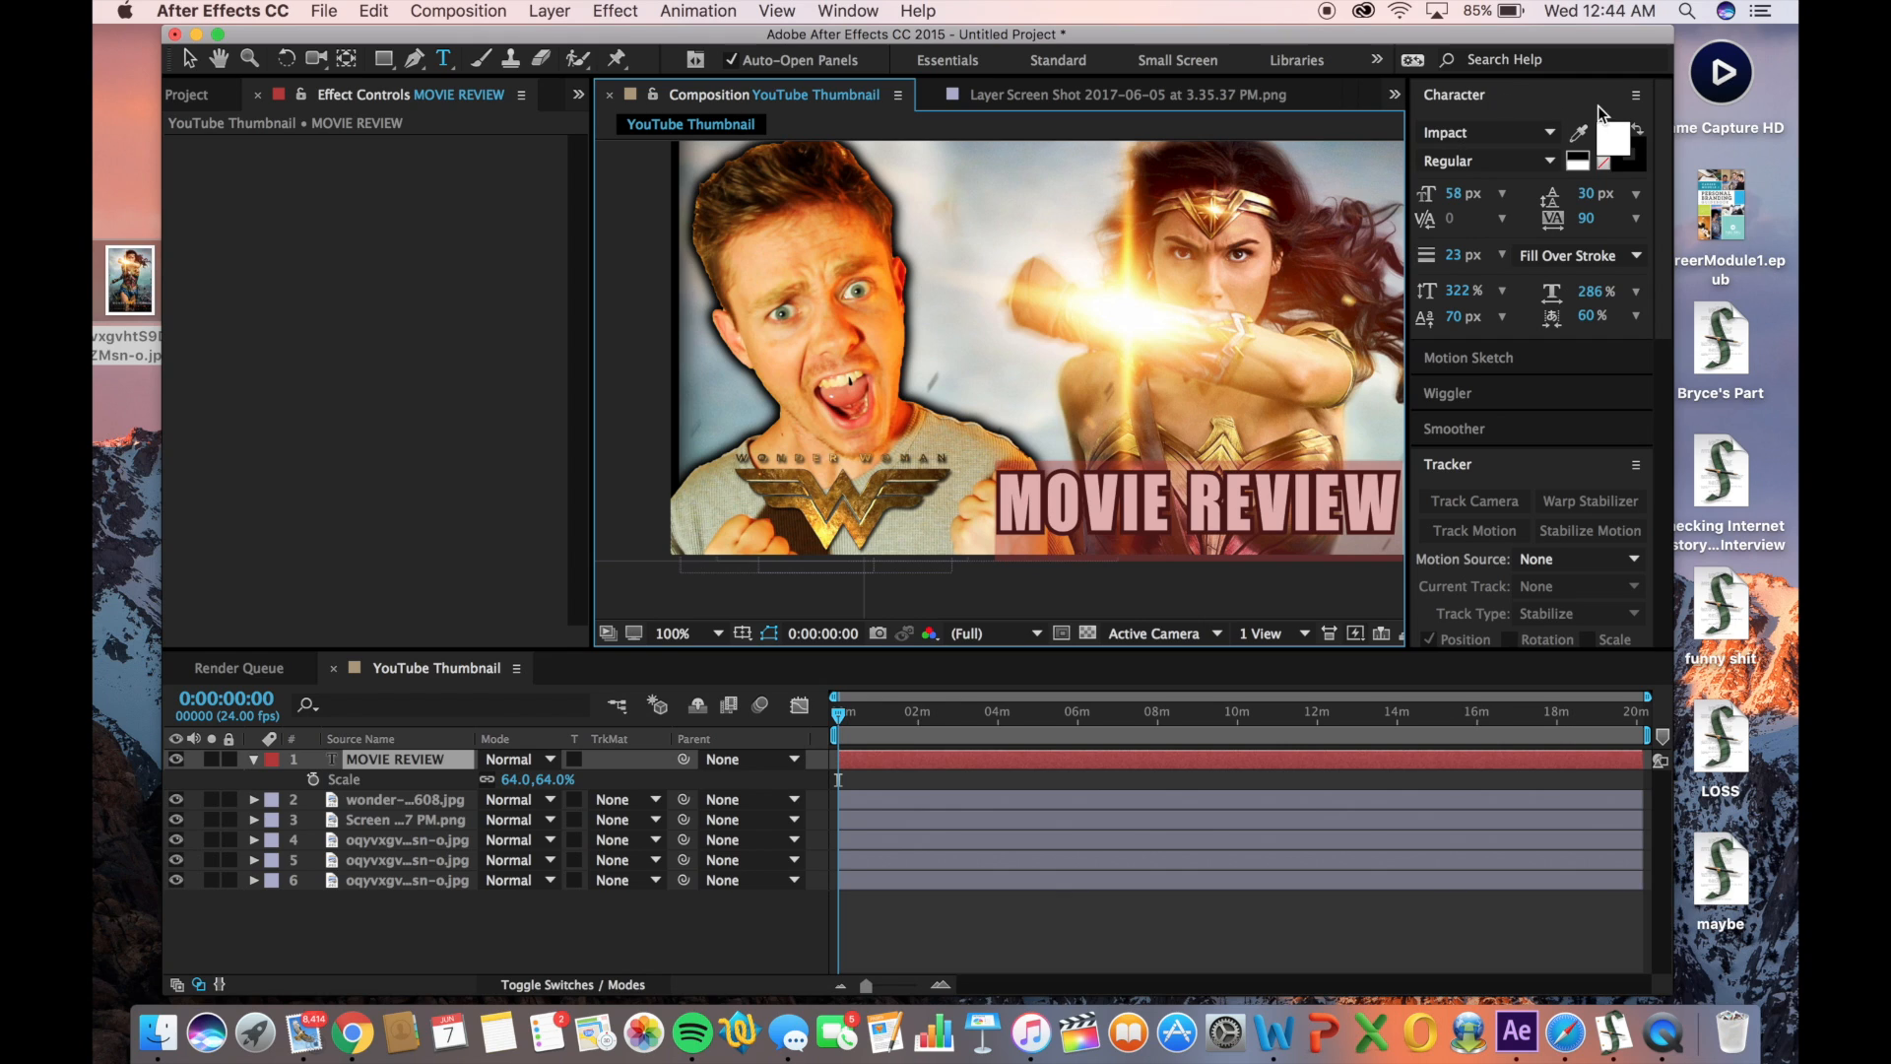
{"action": "left_click", "coordinate": [1613, 140]}
{"action": "left_click_drag", "start_coordinate": [992, 784], "coordinate": [992, 730]}
{"action": "left_click", "coordinate": [893, 631]}
{"action": "left_click", "coordinate": [959, 524]}
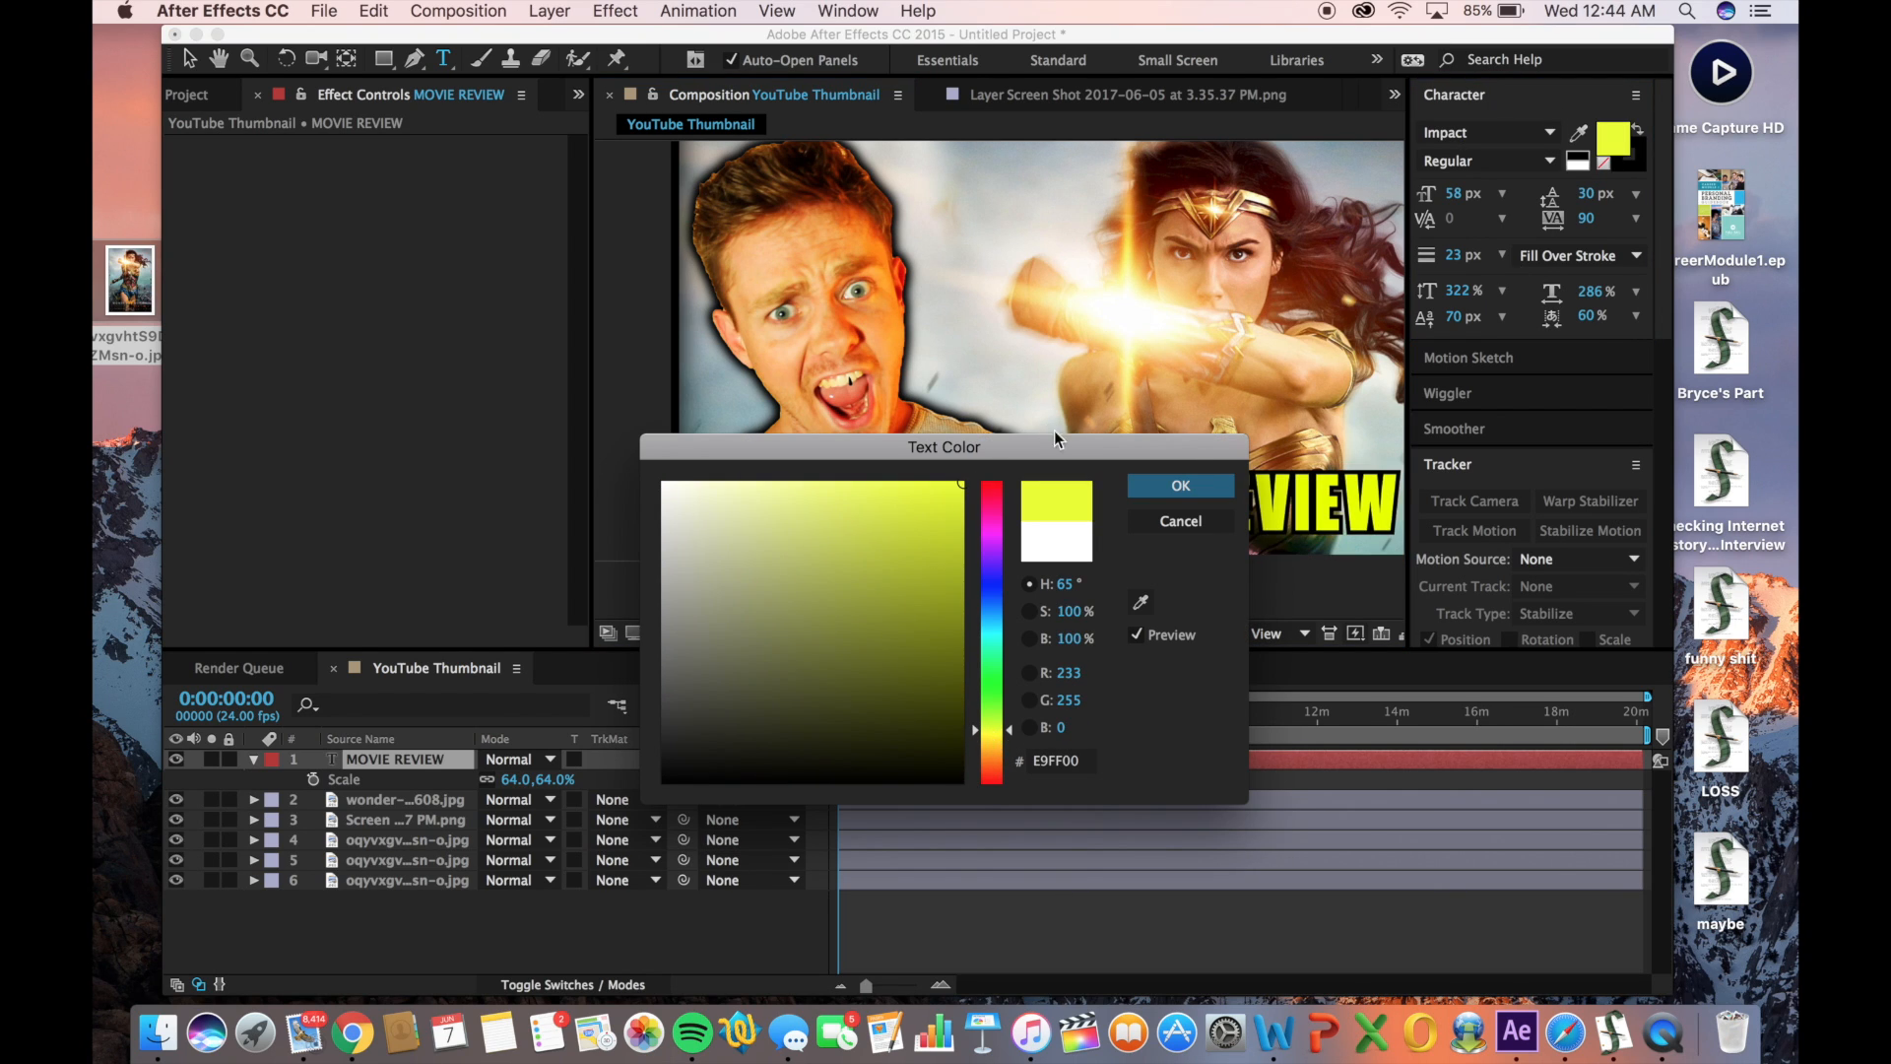
{"action": "left_click", "coordinate": [1181, 484]}
{"action": "left_click", "coordinate": [622, 961]}
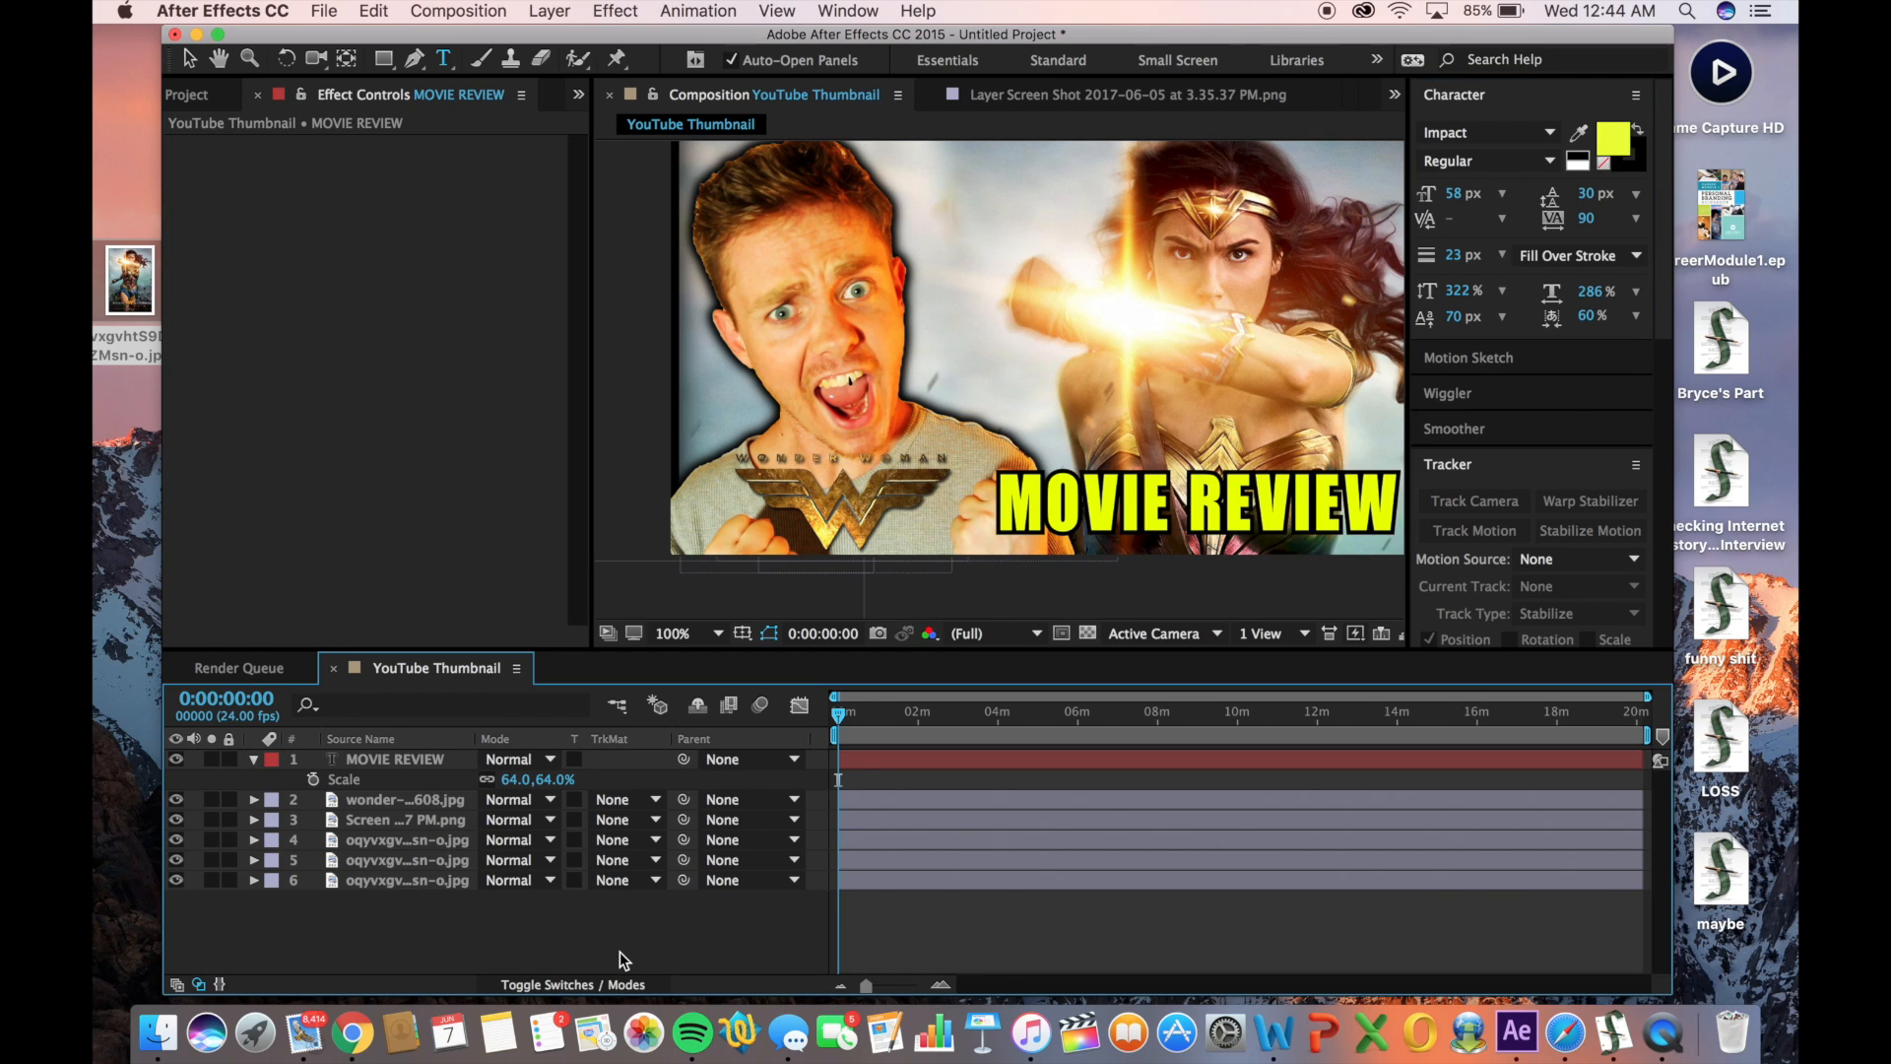
{"action": "left_click", "coordinate": [1039, 492]}
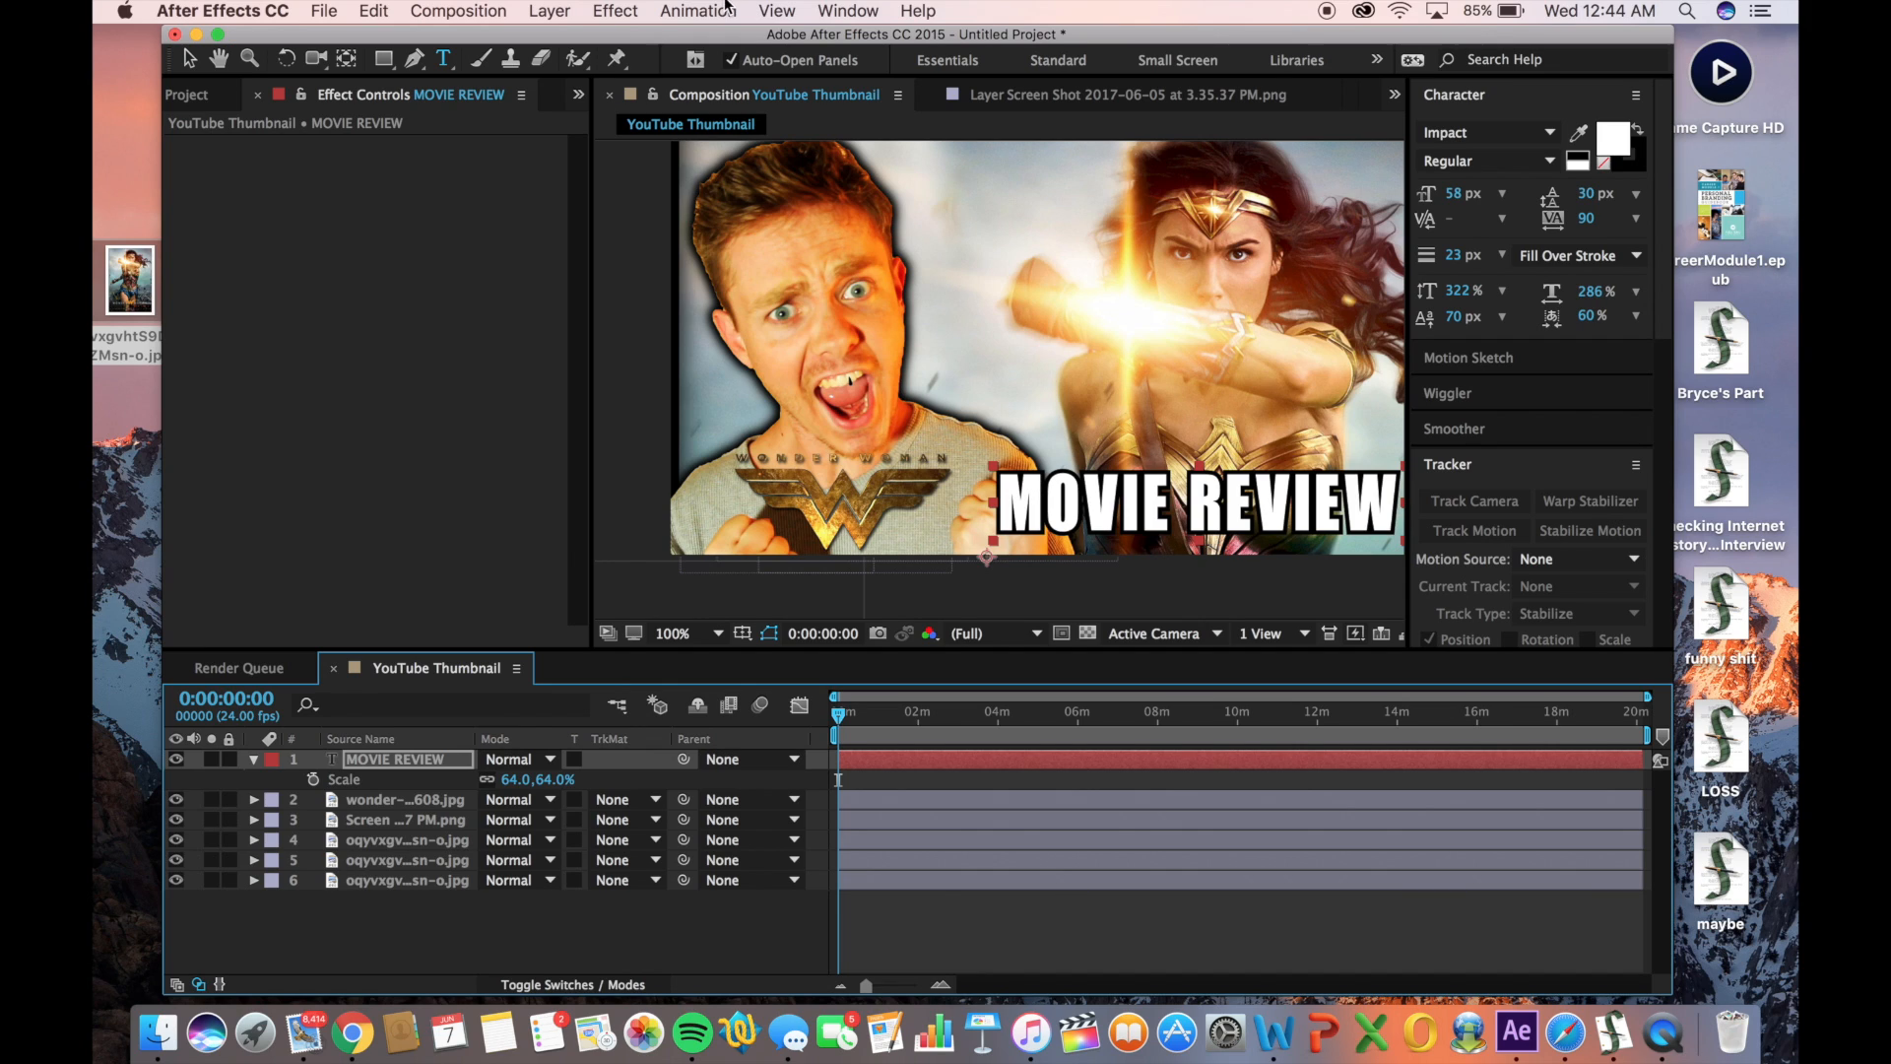
Add a Drop Shadow layer style to the MOVIE REVIEW text layer and collapse its properties
{"action": "left_click", "coordinate": [391, 761]}
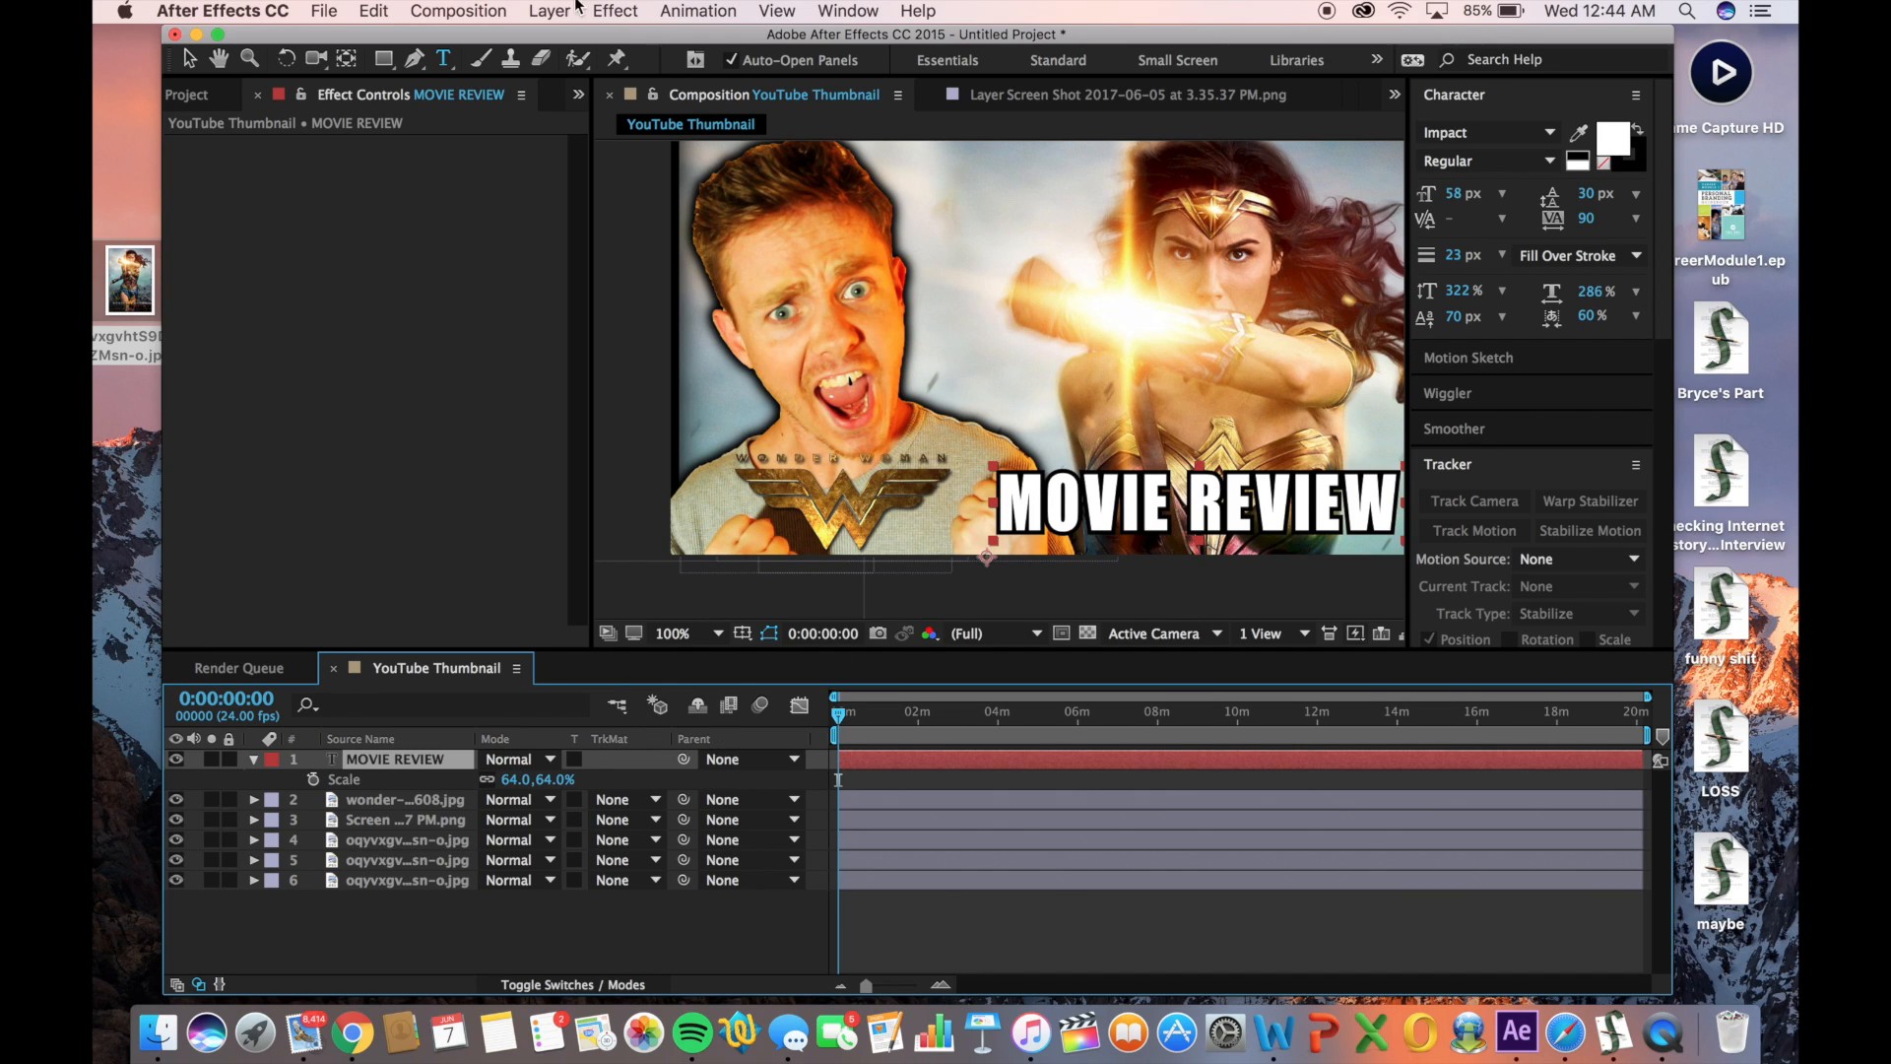
{"action": "left_click", "coordinate": [558, 9]}
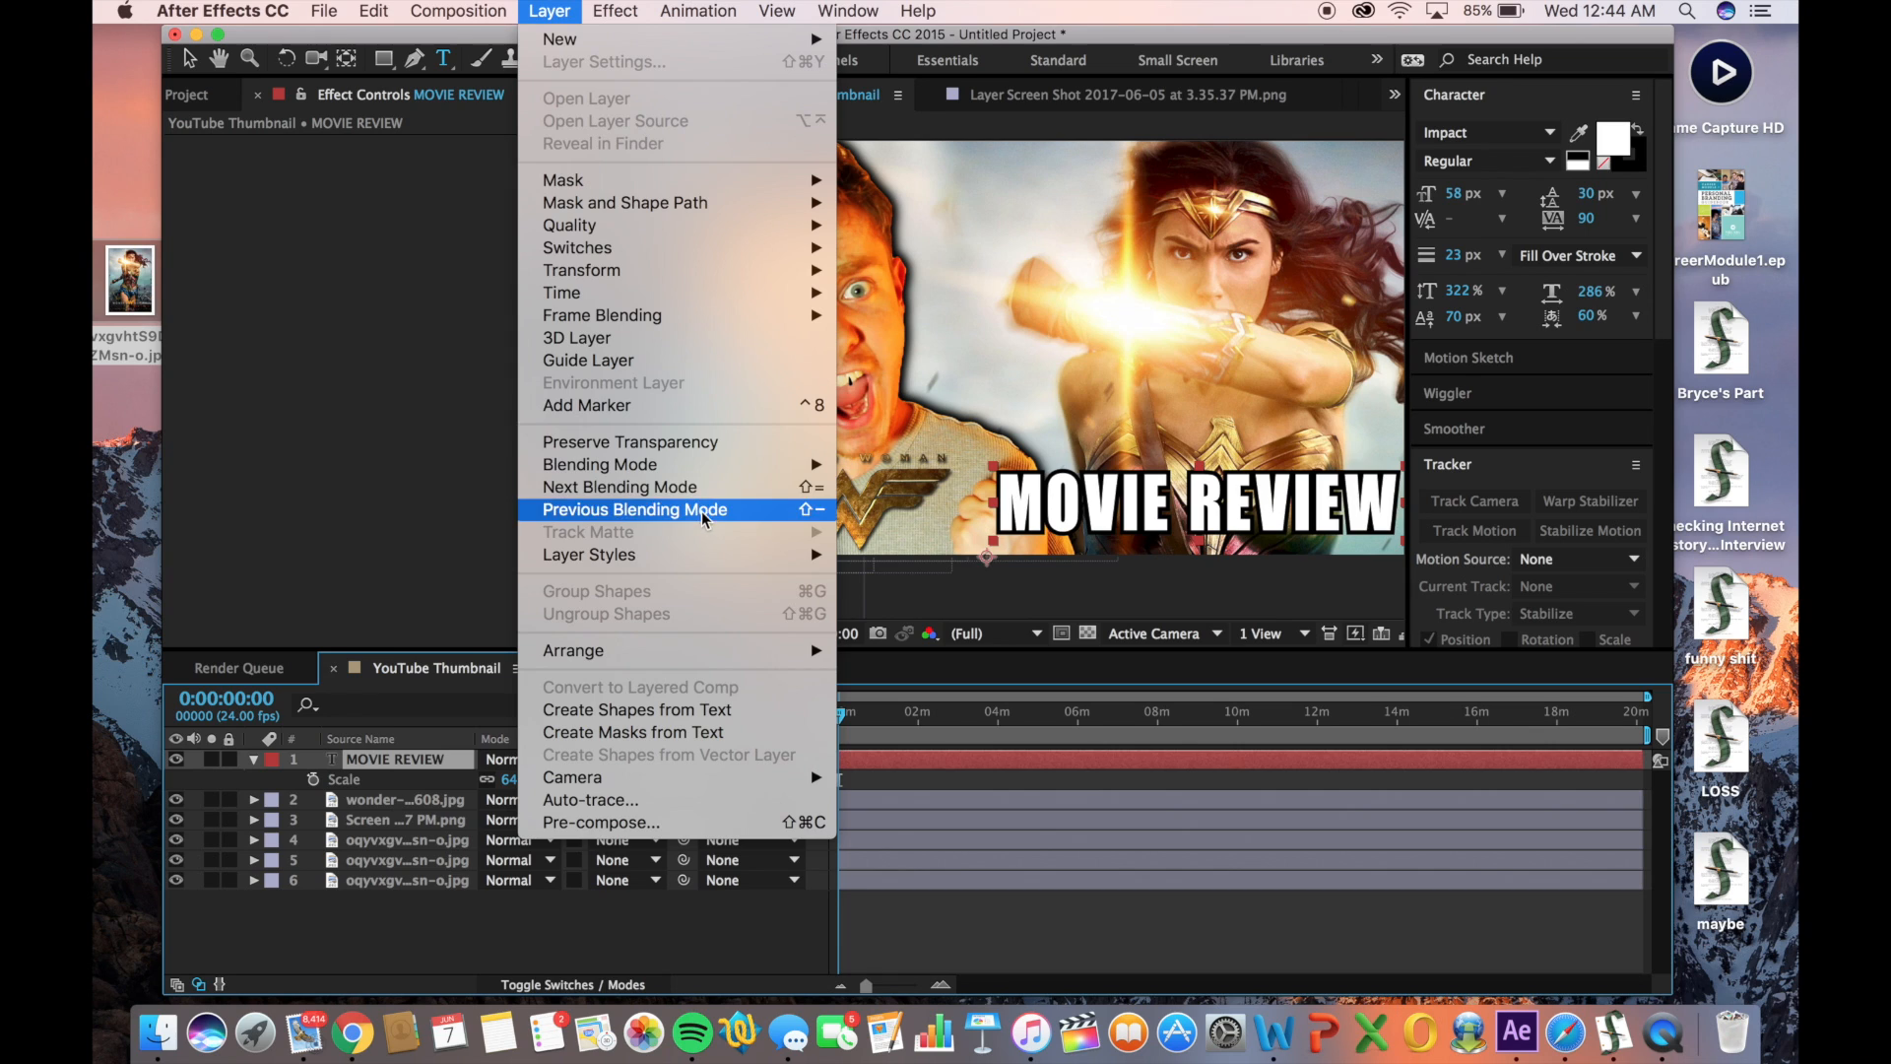
{"action": "mouse_move", "coordinate": [696, 555]}
{"action": "left_click", "coordinate": [1003, 635]}
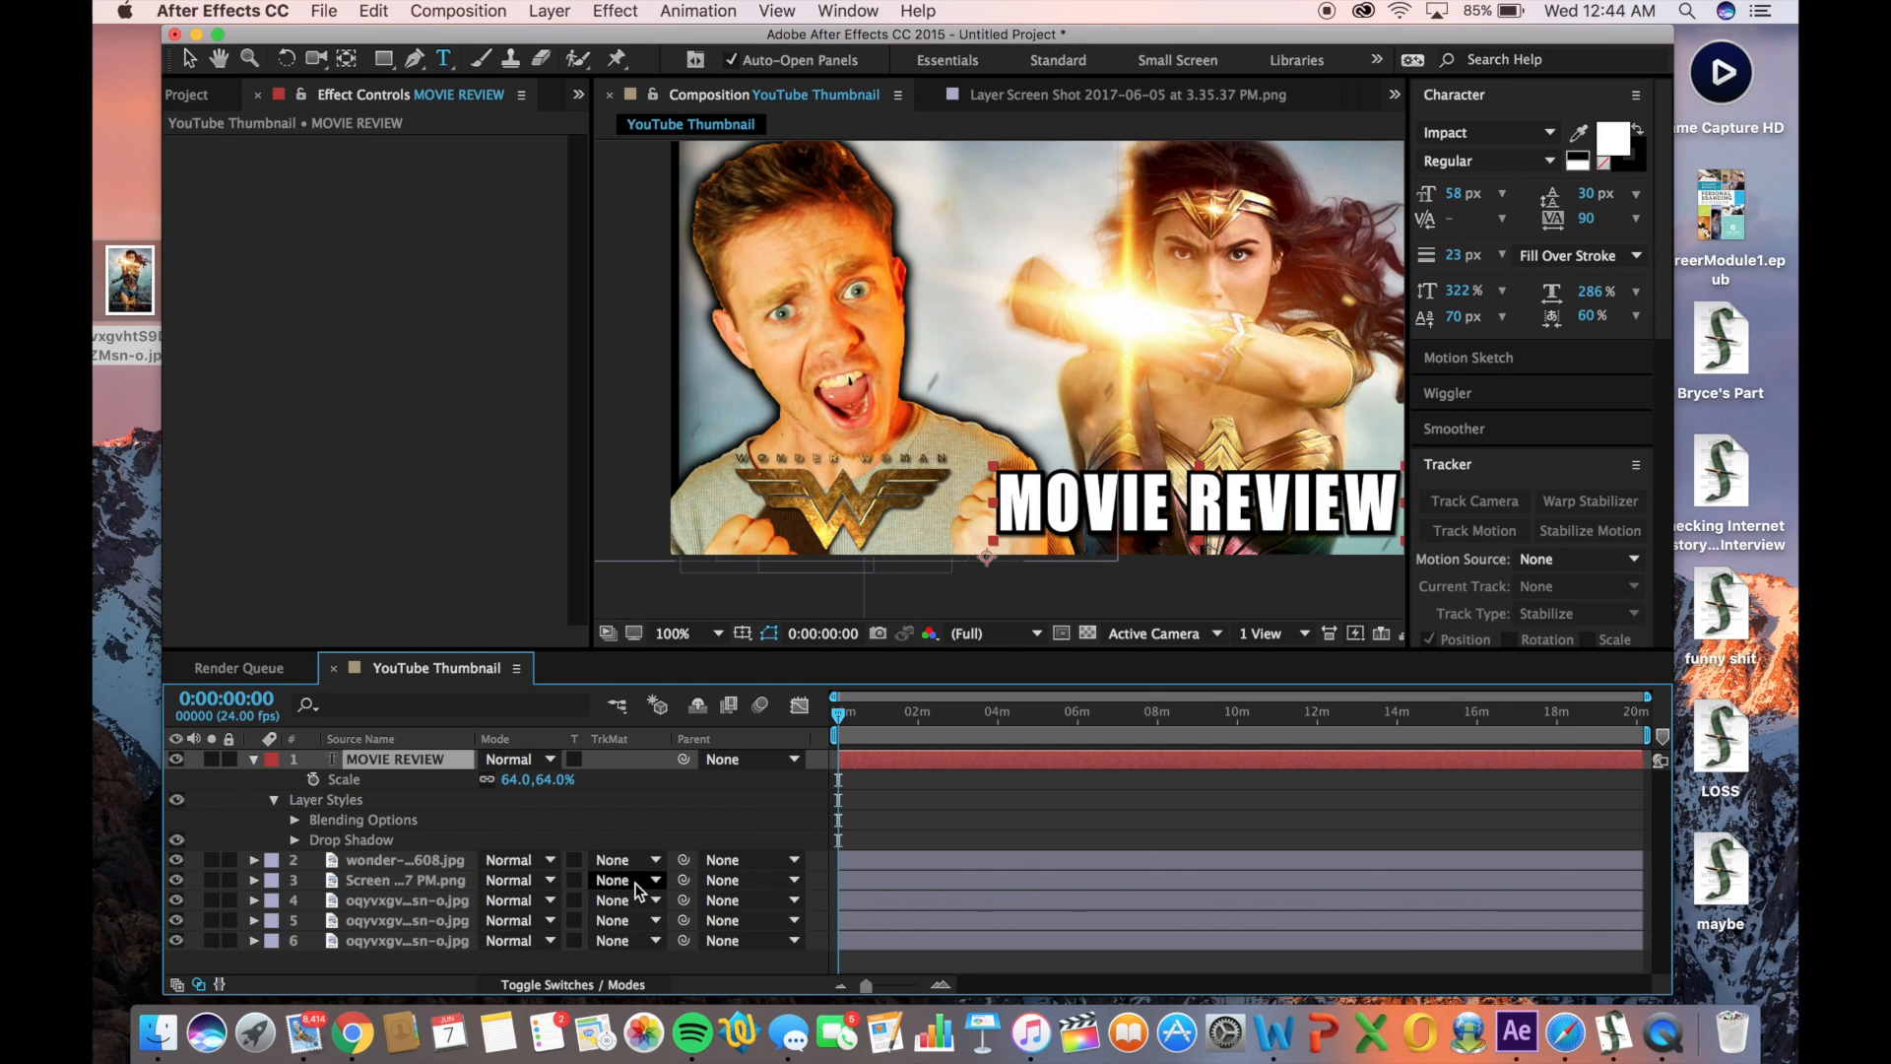
{"action": "left_click", "coordinate": [253, 760]}
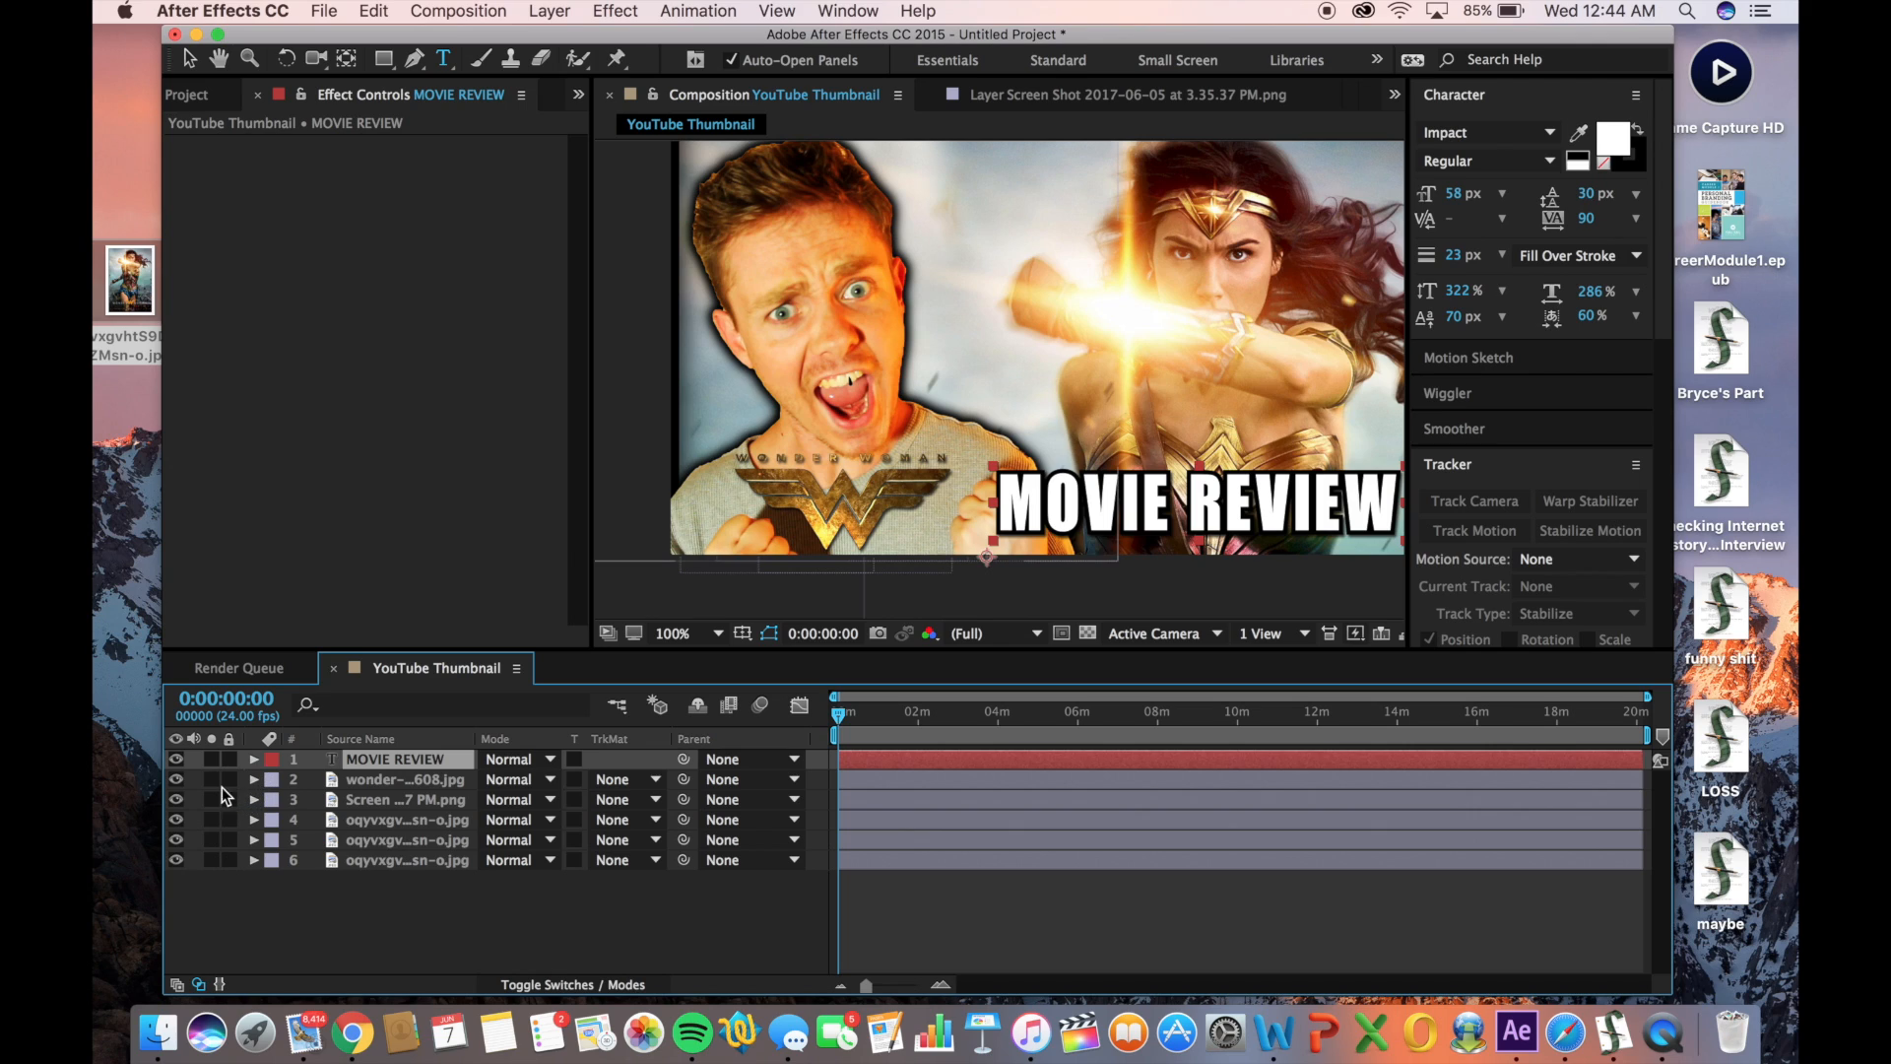
Hide the text, logo and three poster background layers so that only the man's cut-out layer is shown
{"action": "left_click", "coordinate": [176, 779]}
{"action": "left_click", "coordinate": [175, 760]}
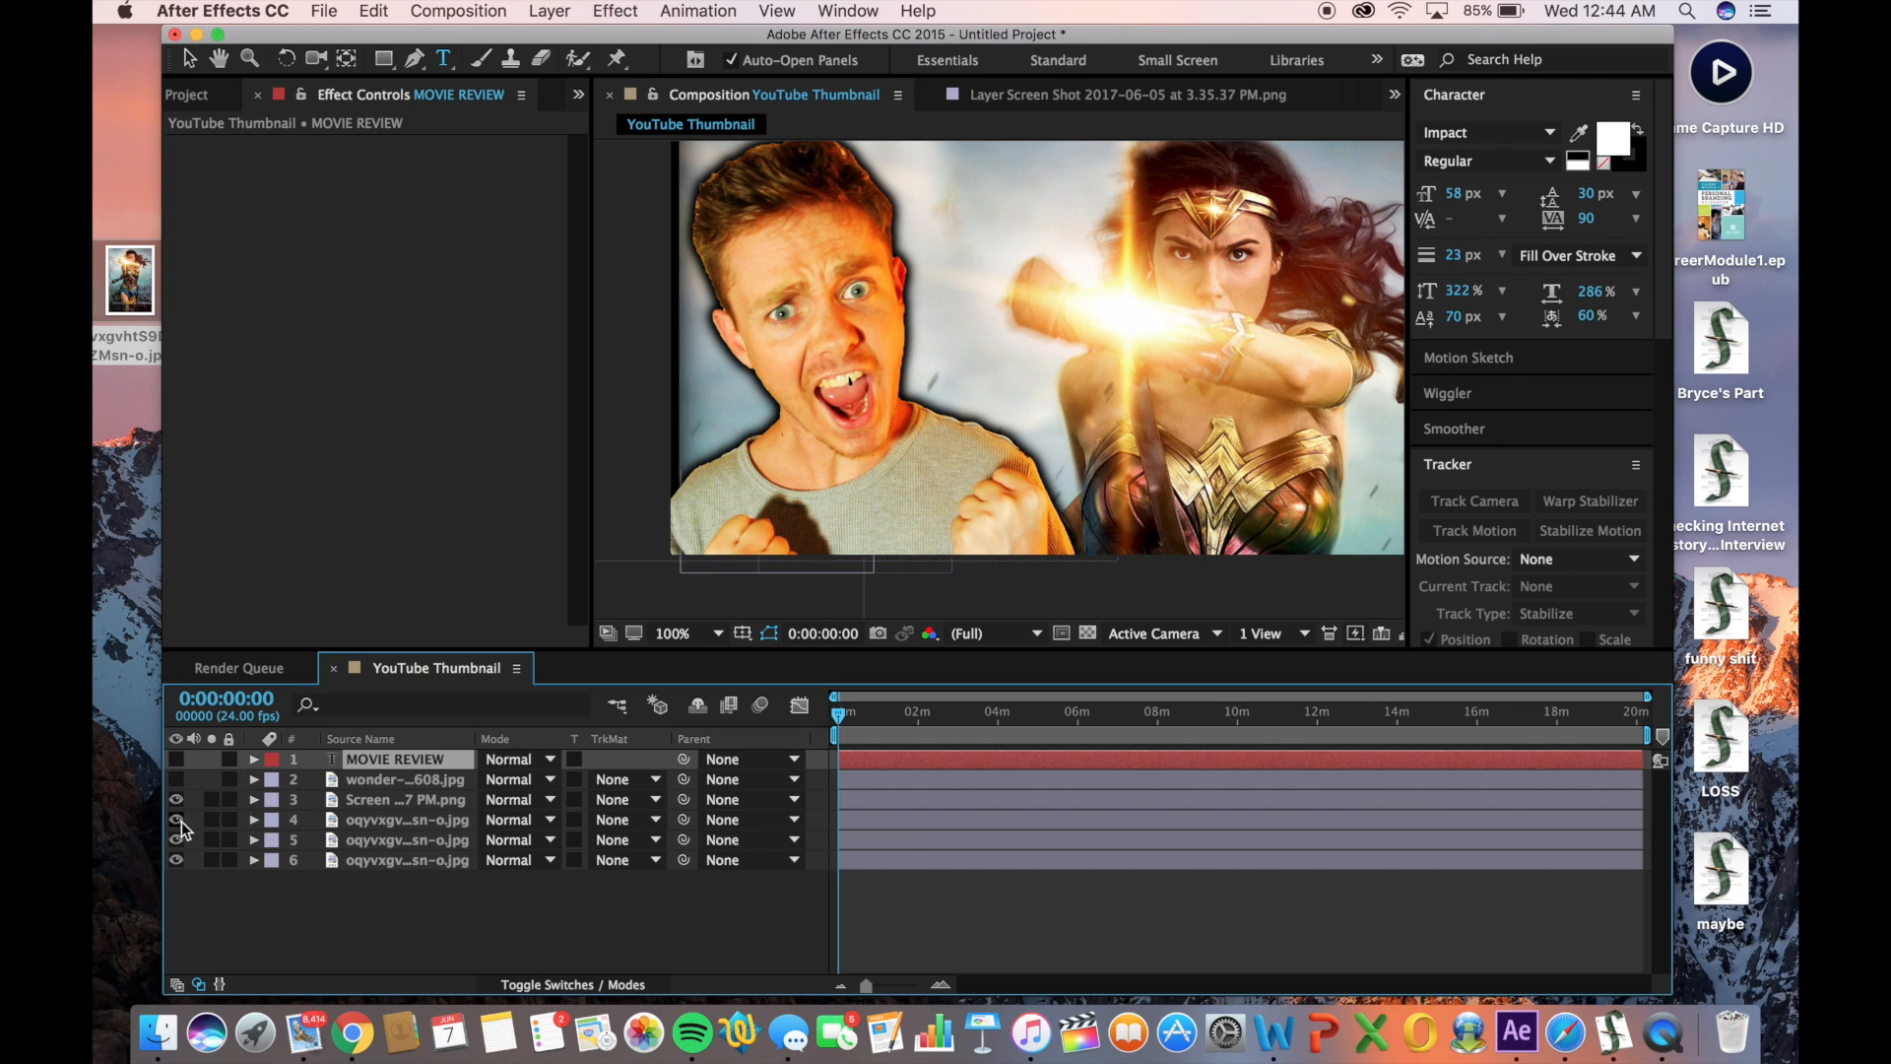
{"action": "left_click", "coordinate": [175, 820]}
{"action": "left_click", "coordinate": [175, 840]}
{"action": "left_click", "coordinate": [180, 872]}
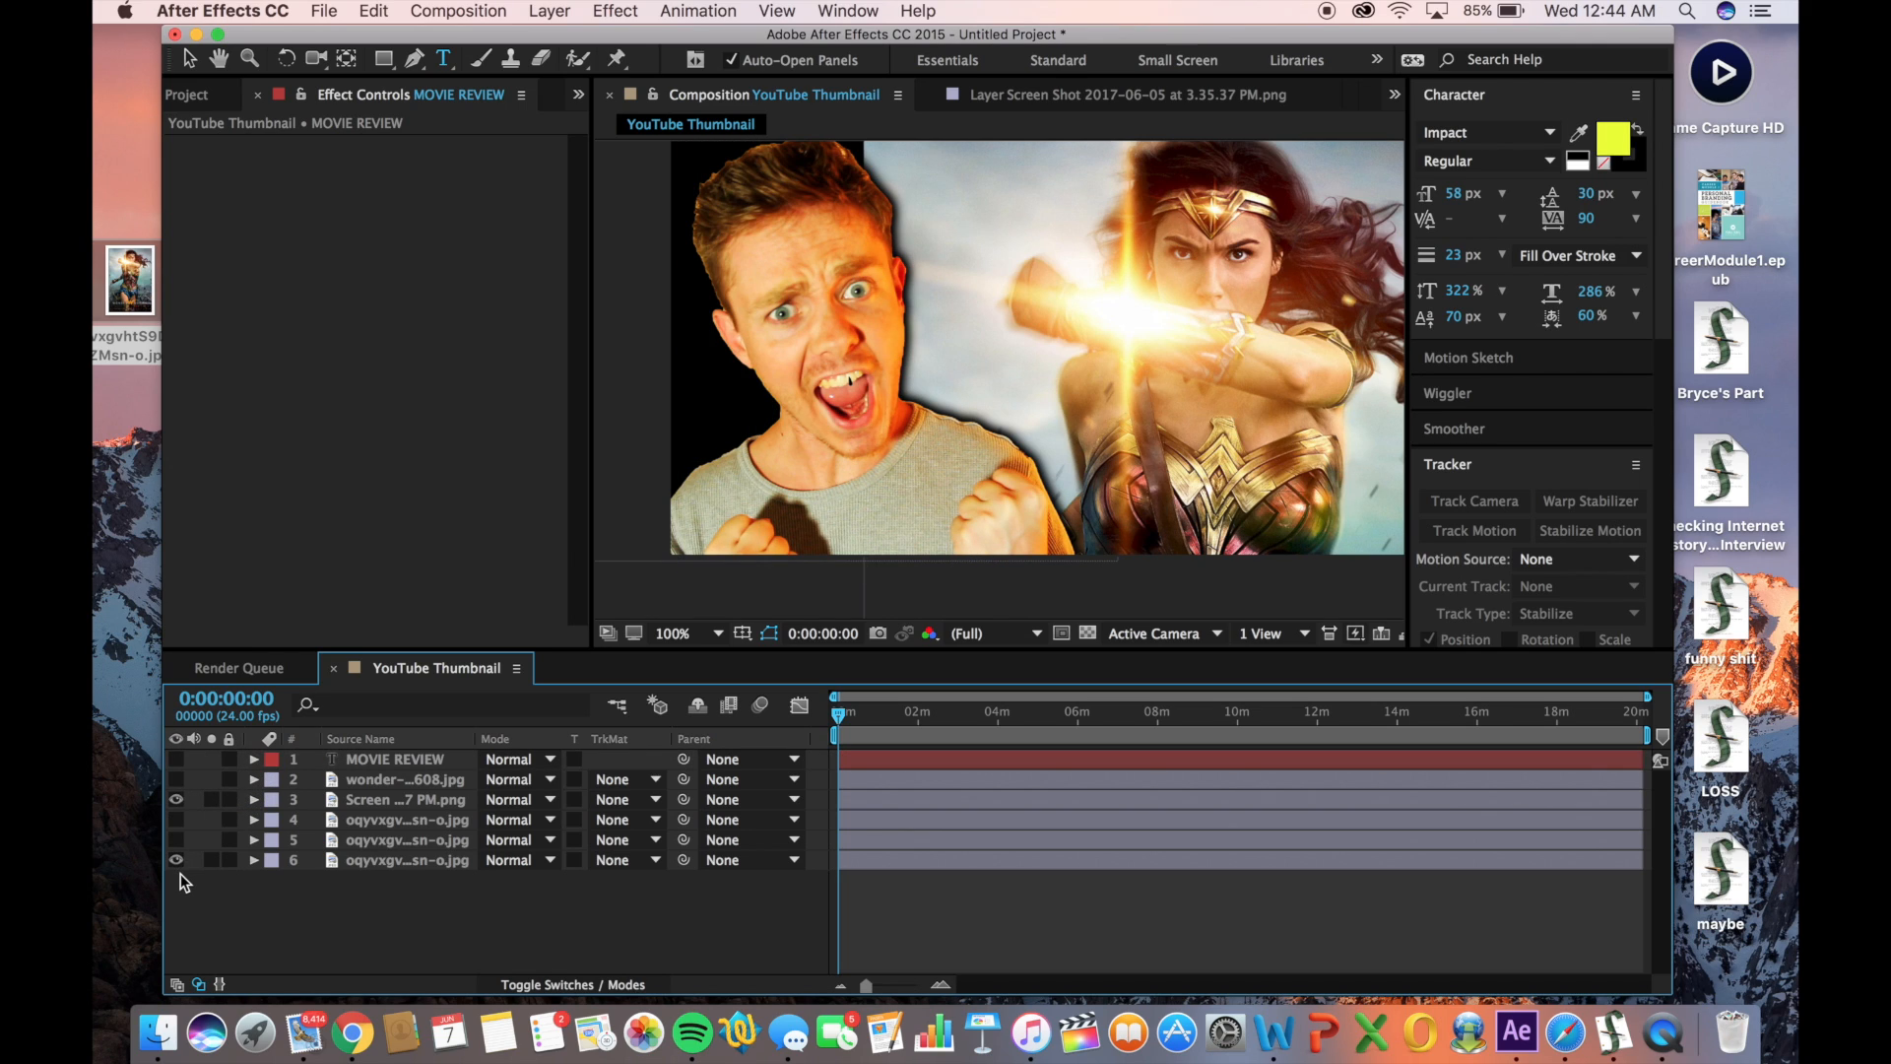
{"action": "left_click", "coordinate": [175, 860]}
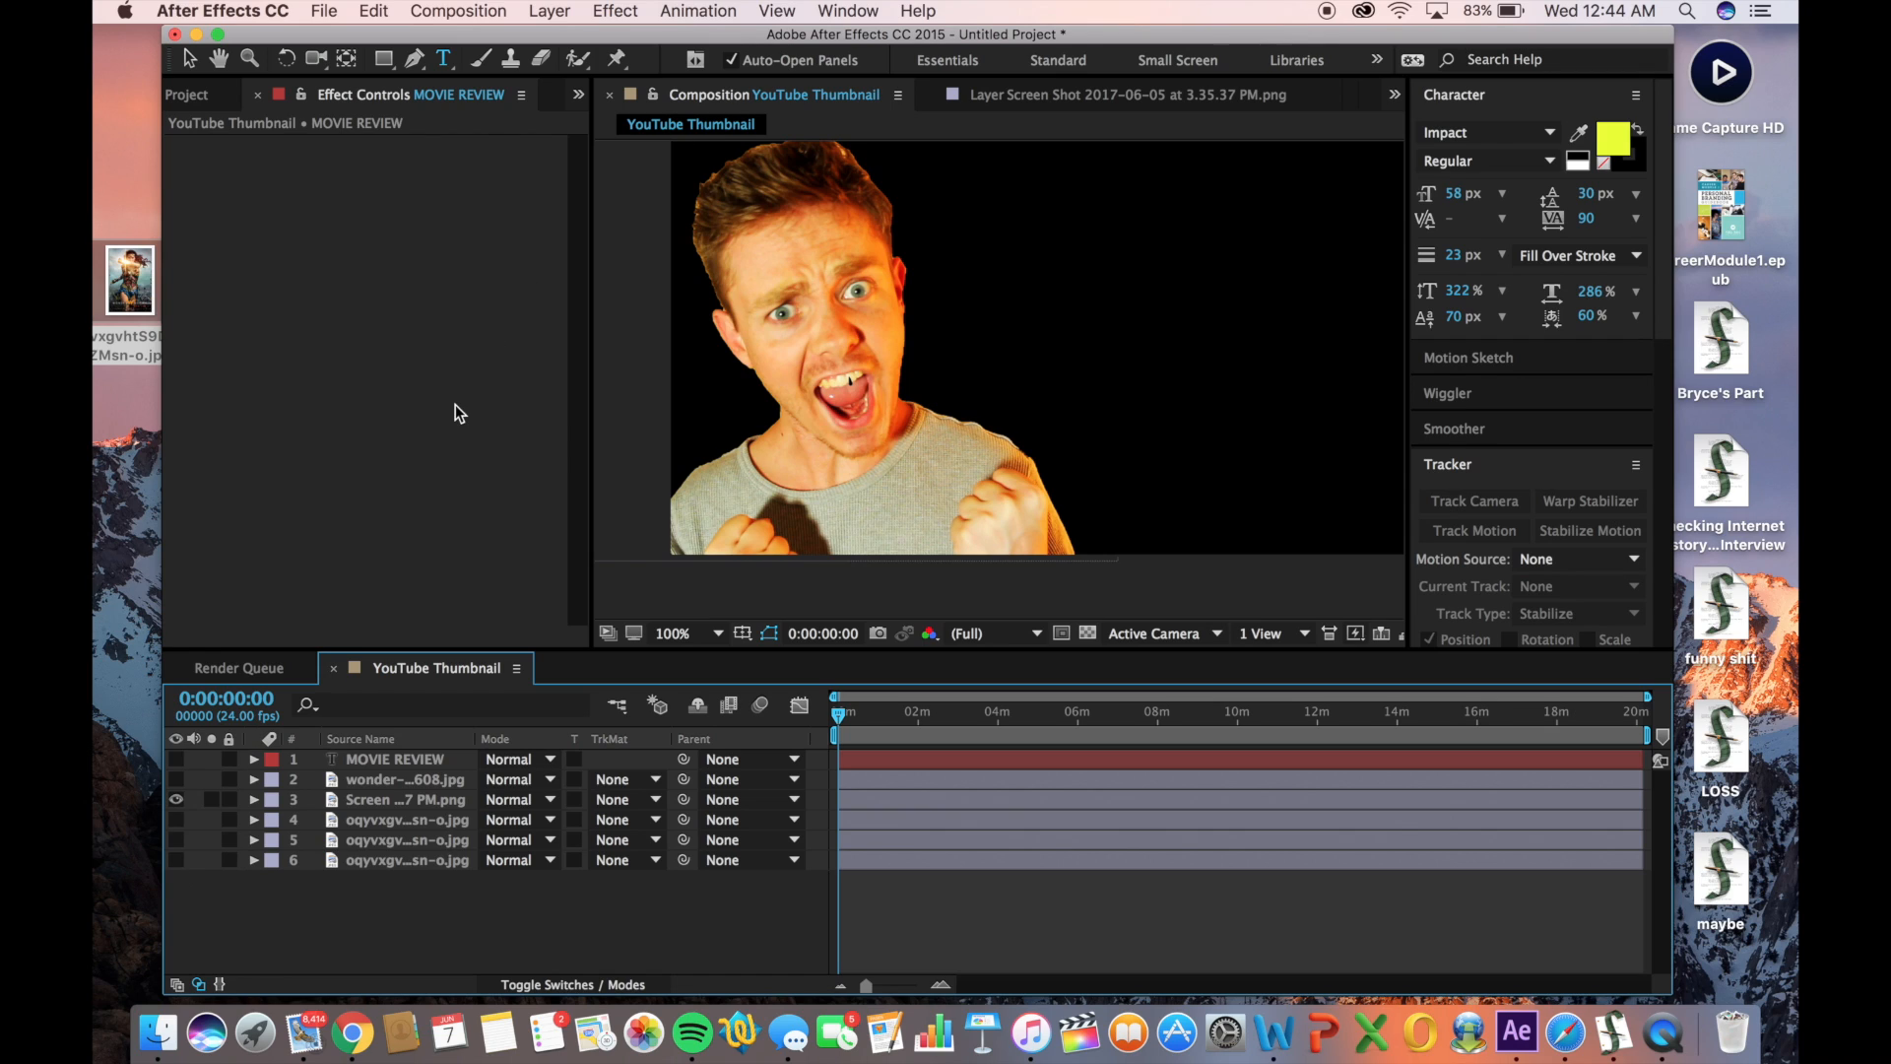
Create a 1280 x 720 px solid layer in the blue colour 2D95EC
{"action": "left_click", "coordinate": [541, 8]}
{"action": "mouse_move", "coordinate": [566, 39]}
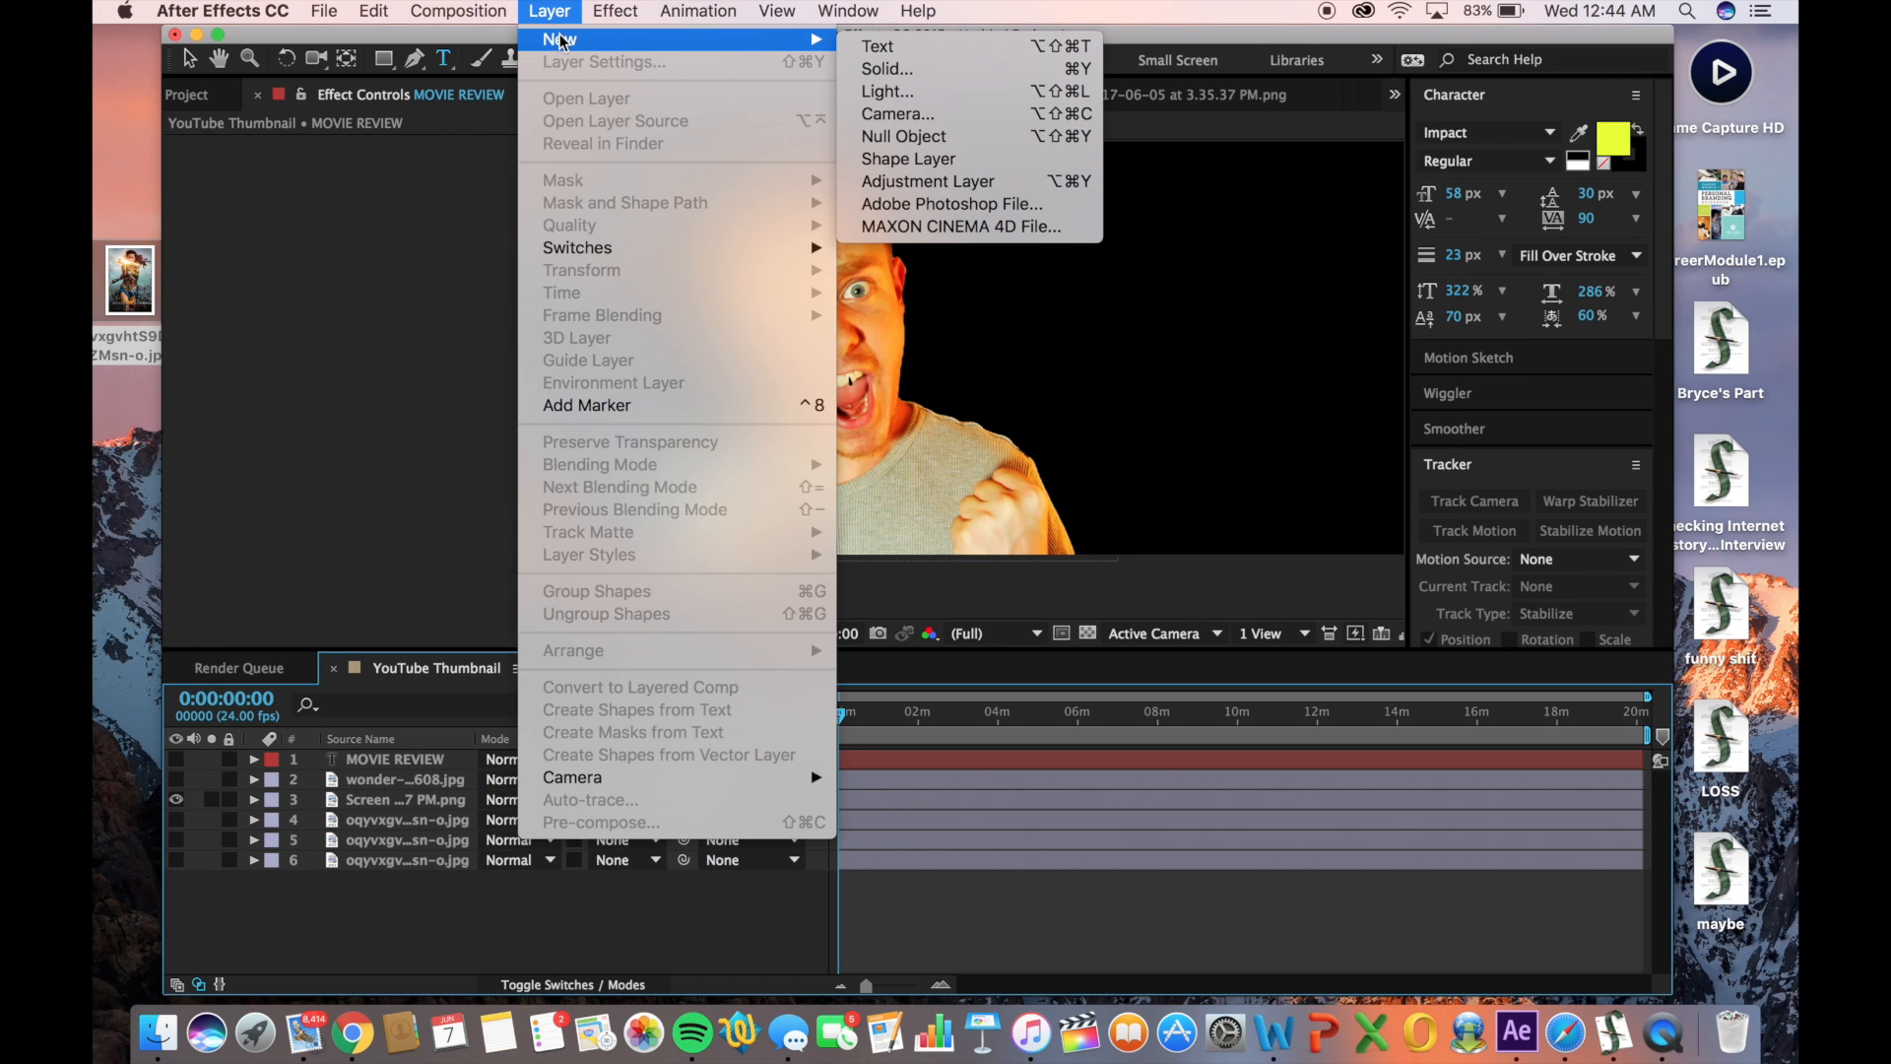
{"action": "left_click", "coordinate": [943, 70]}
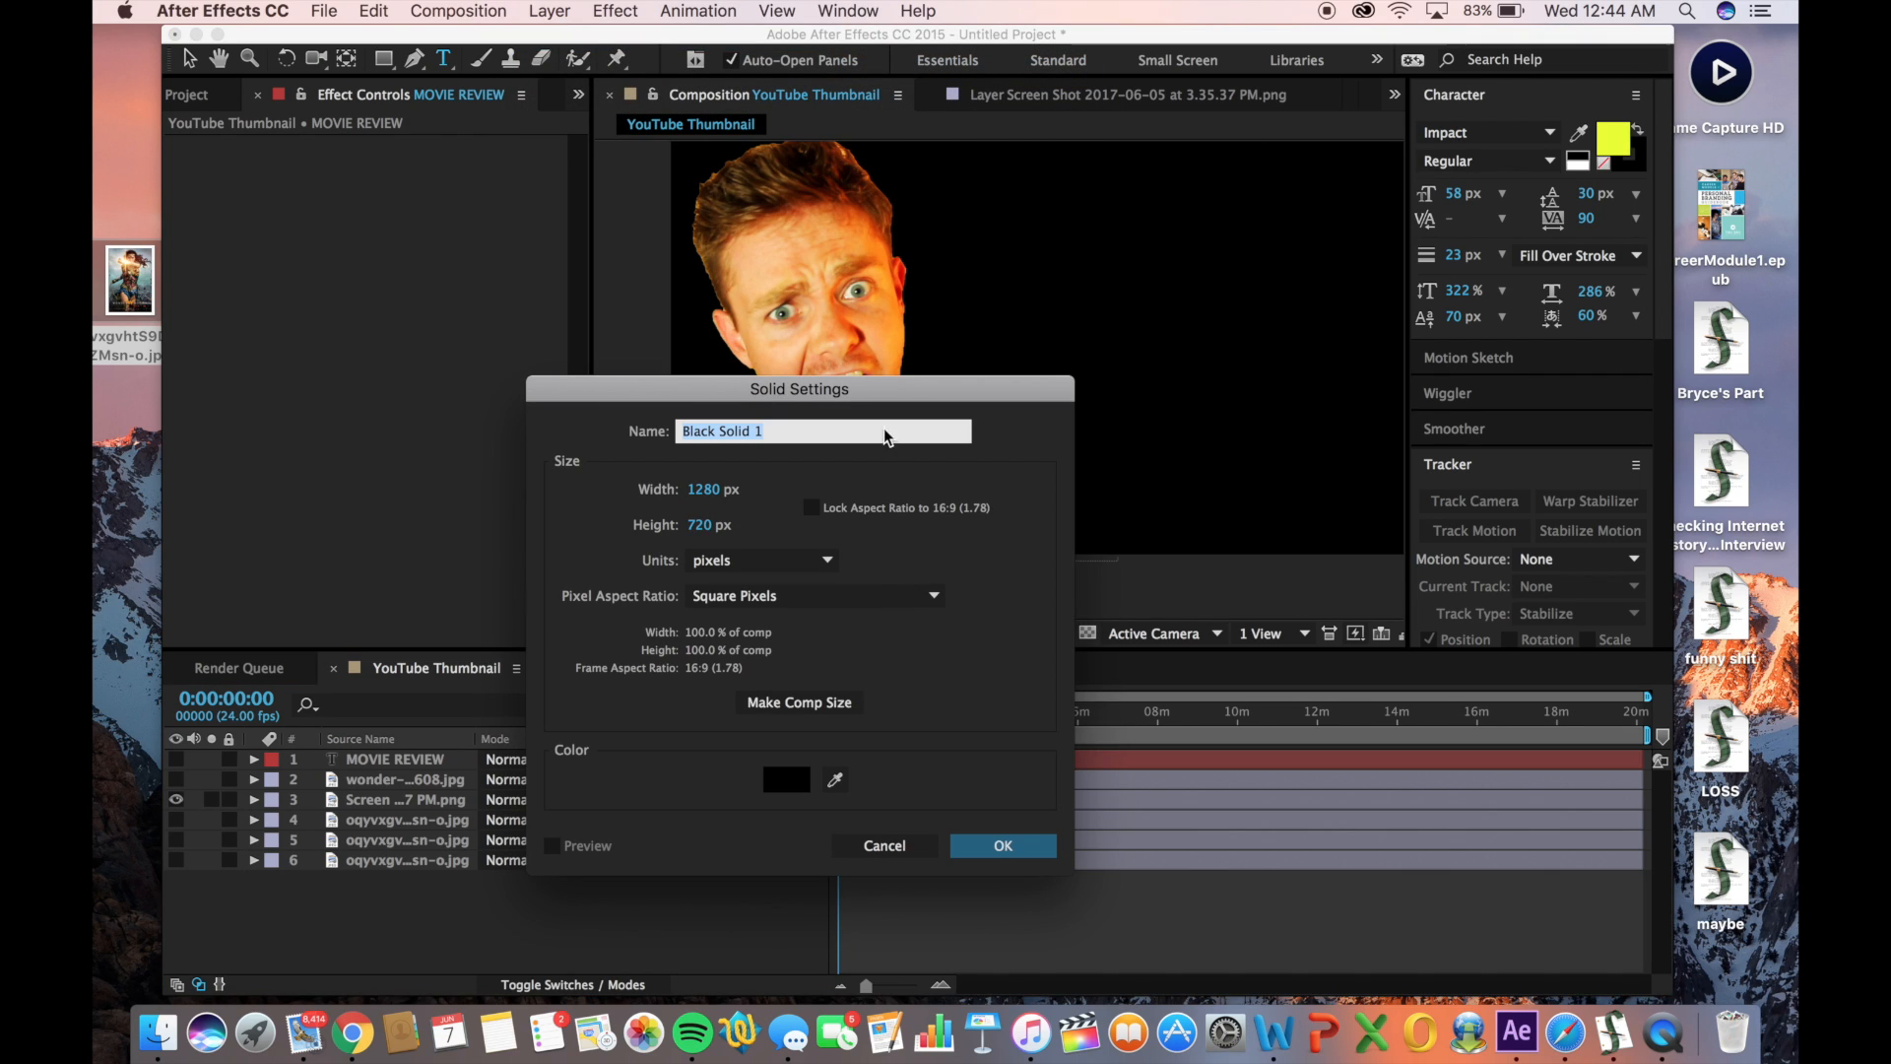
{"action": "left_click", "coordinate": [785, 778]}
{"action": "mouse_move", "coordinate": [993, 631]}
{"action": "left_mouse_down"}
{"action": "mouse_move", "coordinate": [992, 591]}
{"action": "mouse_move", "coordinate": [993, 614]}
{"action": "left_mouse_up"}
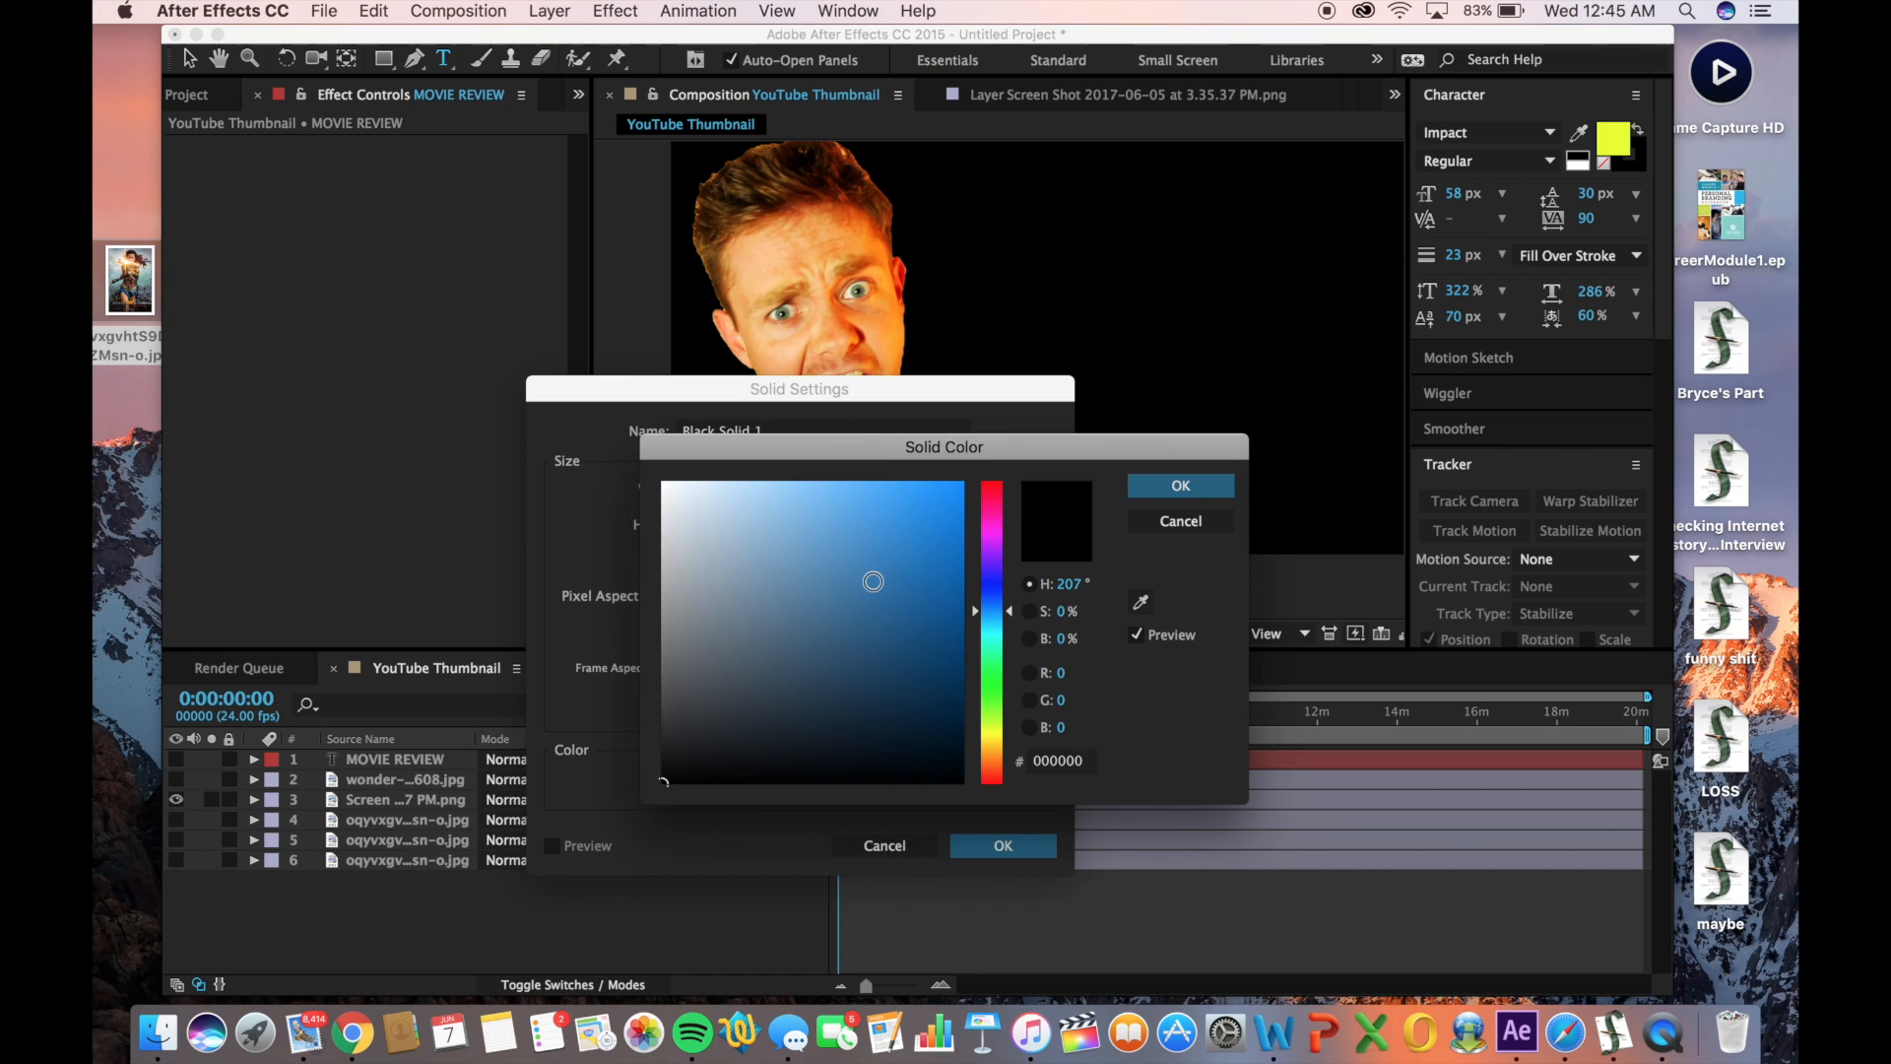
{"action": "left_click_drag", "start_coordinate": [873, 582], "coordinate": [961, 483]}
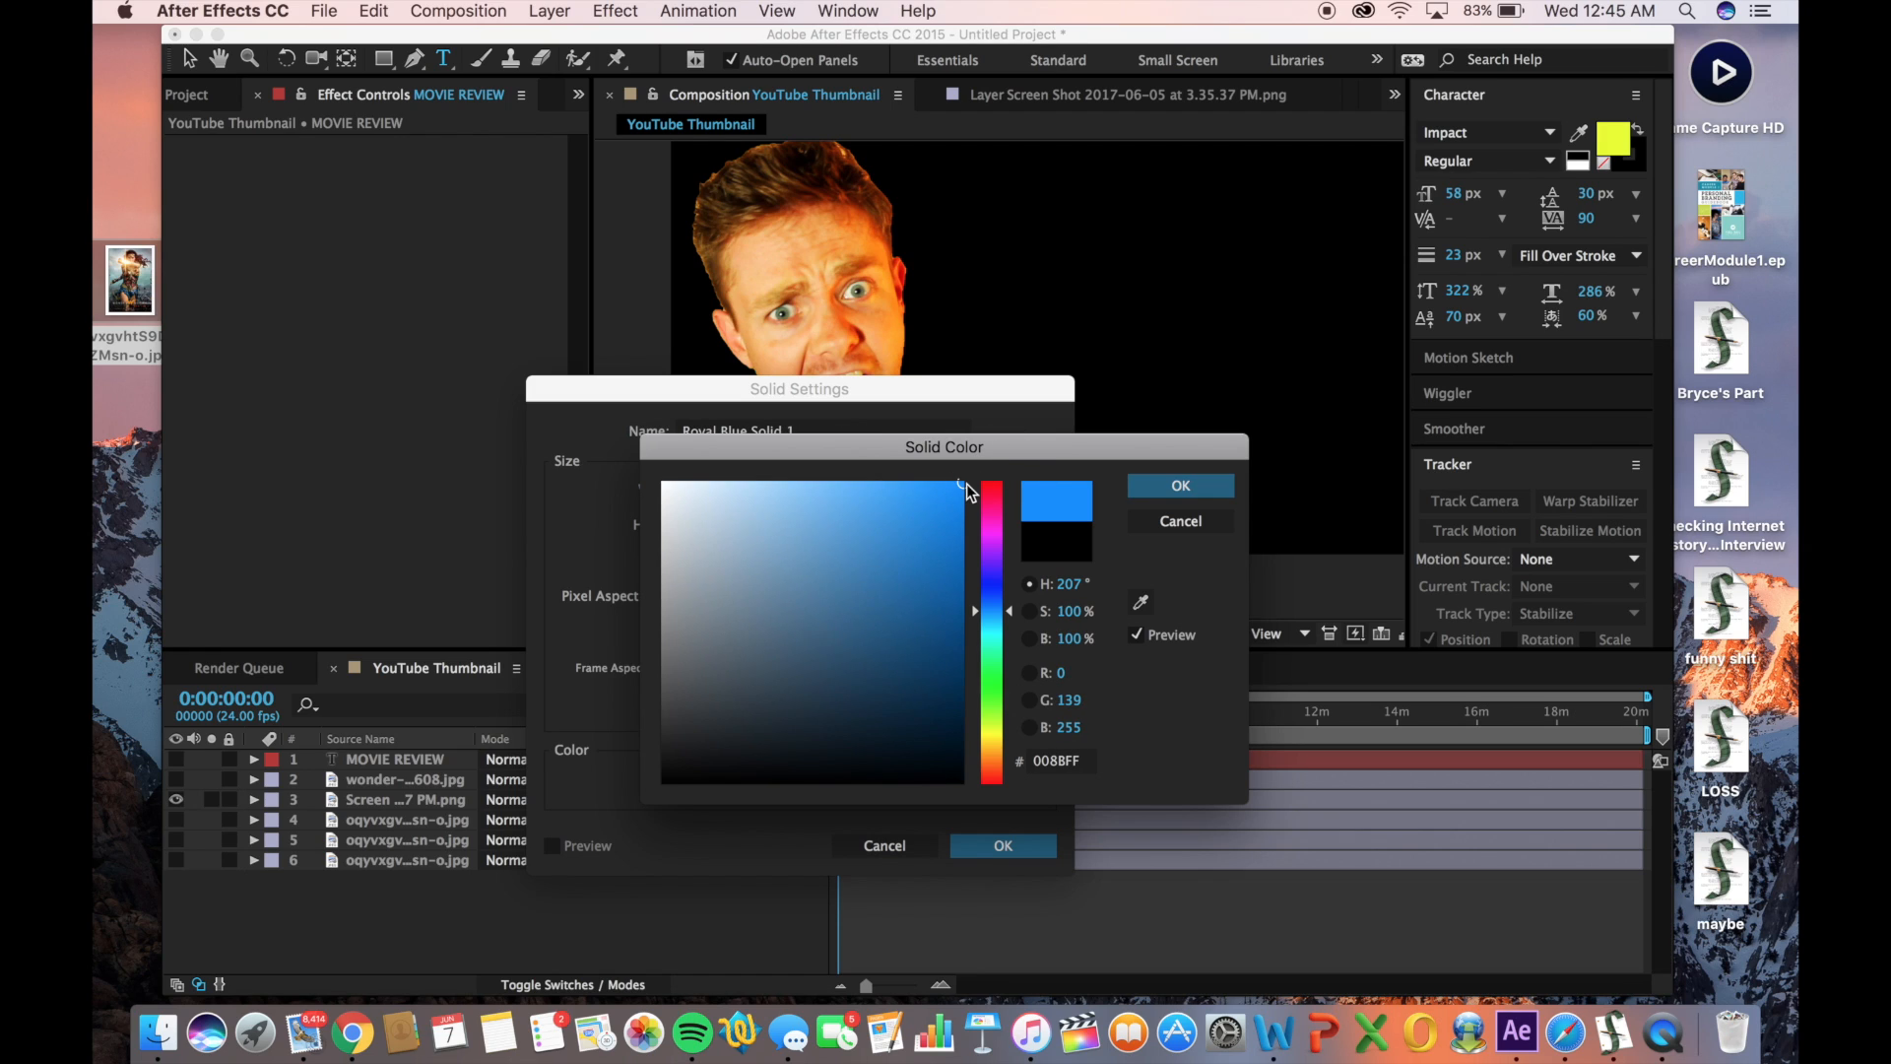
{"action": "left_click_drag", "start_coordinate": [925, 574], "coordinate": [905, 504]}
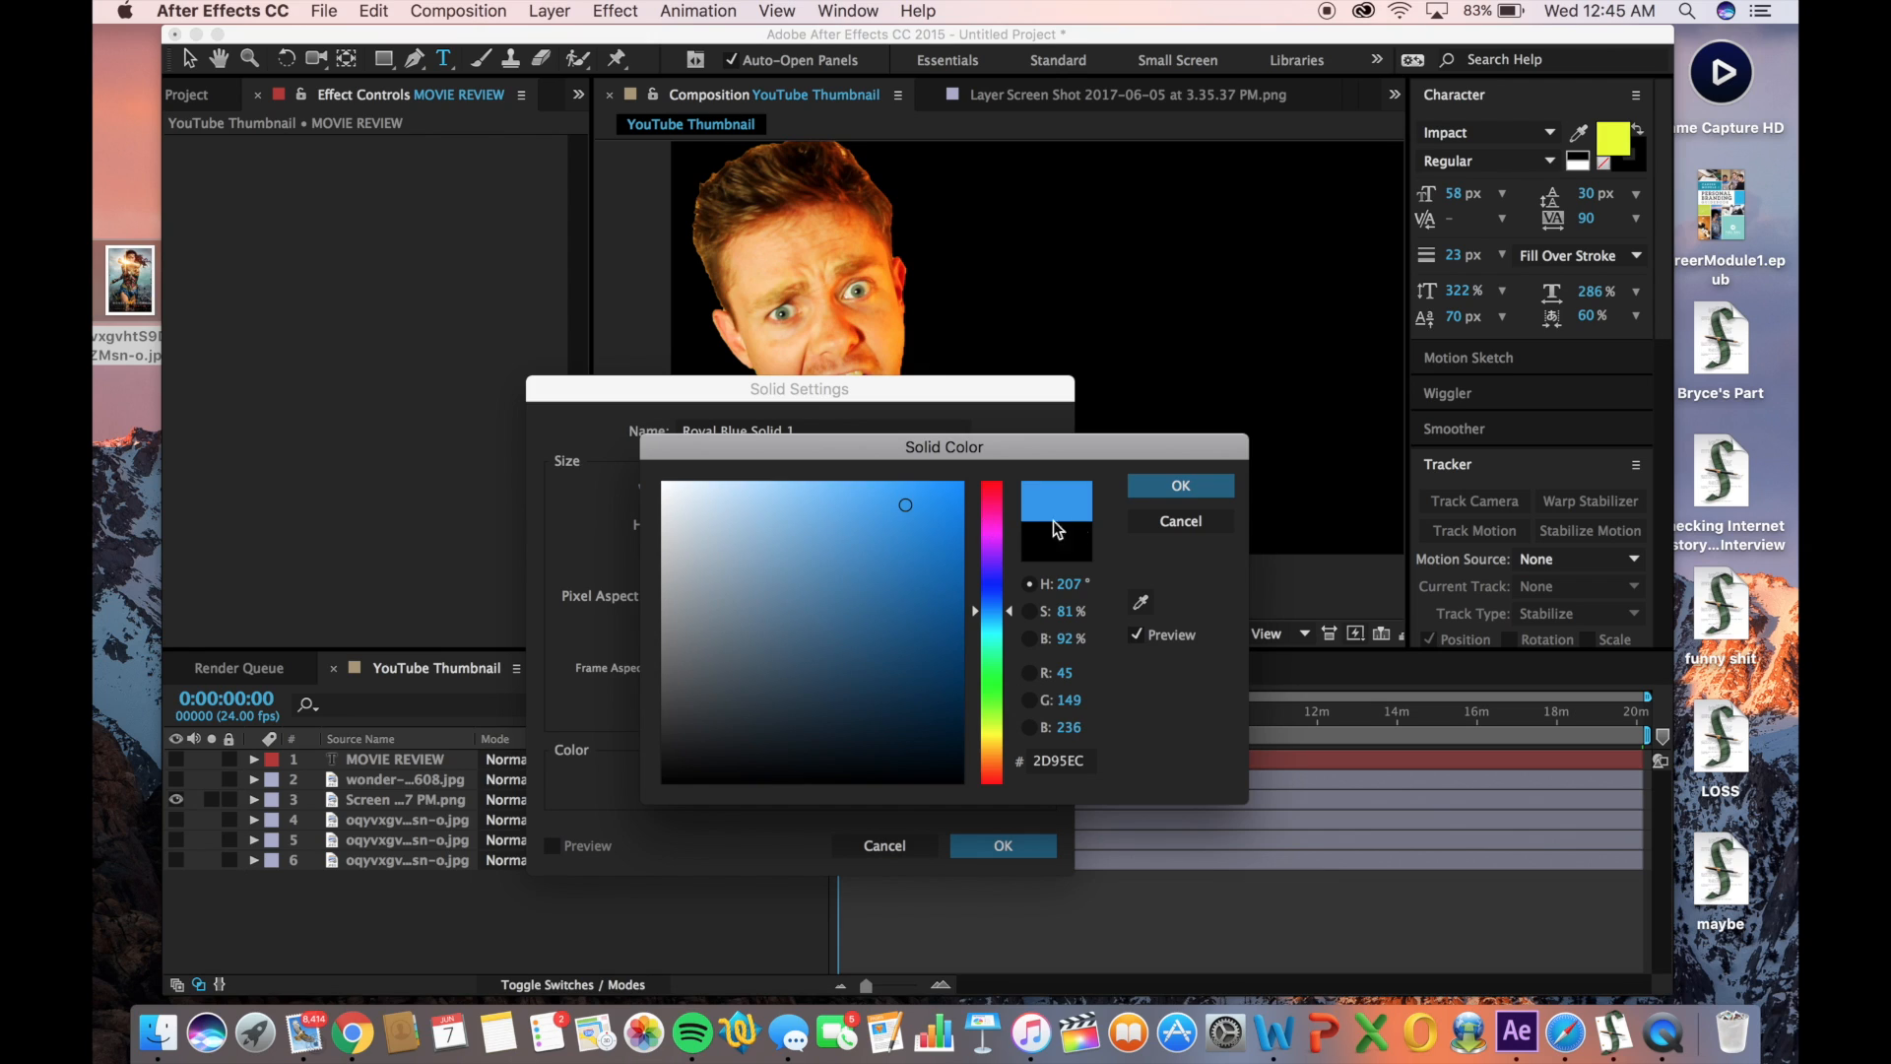
{"action": "left_click", "coordinate": [1181, 486]}
{"action": "left_click", "coordinate": [993, 846]}
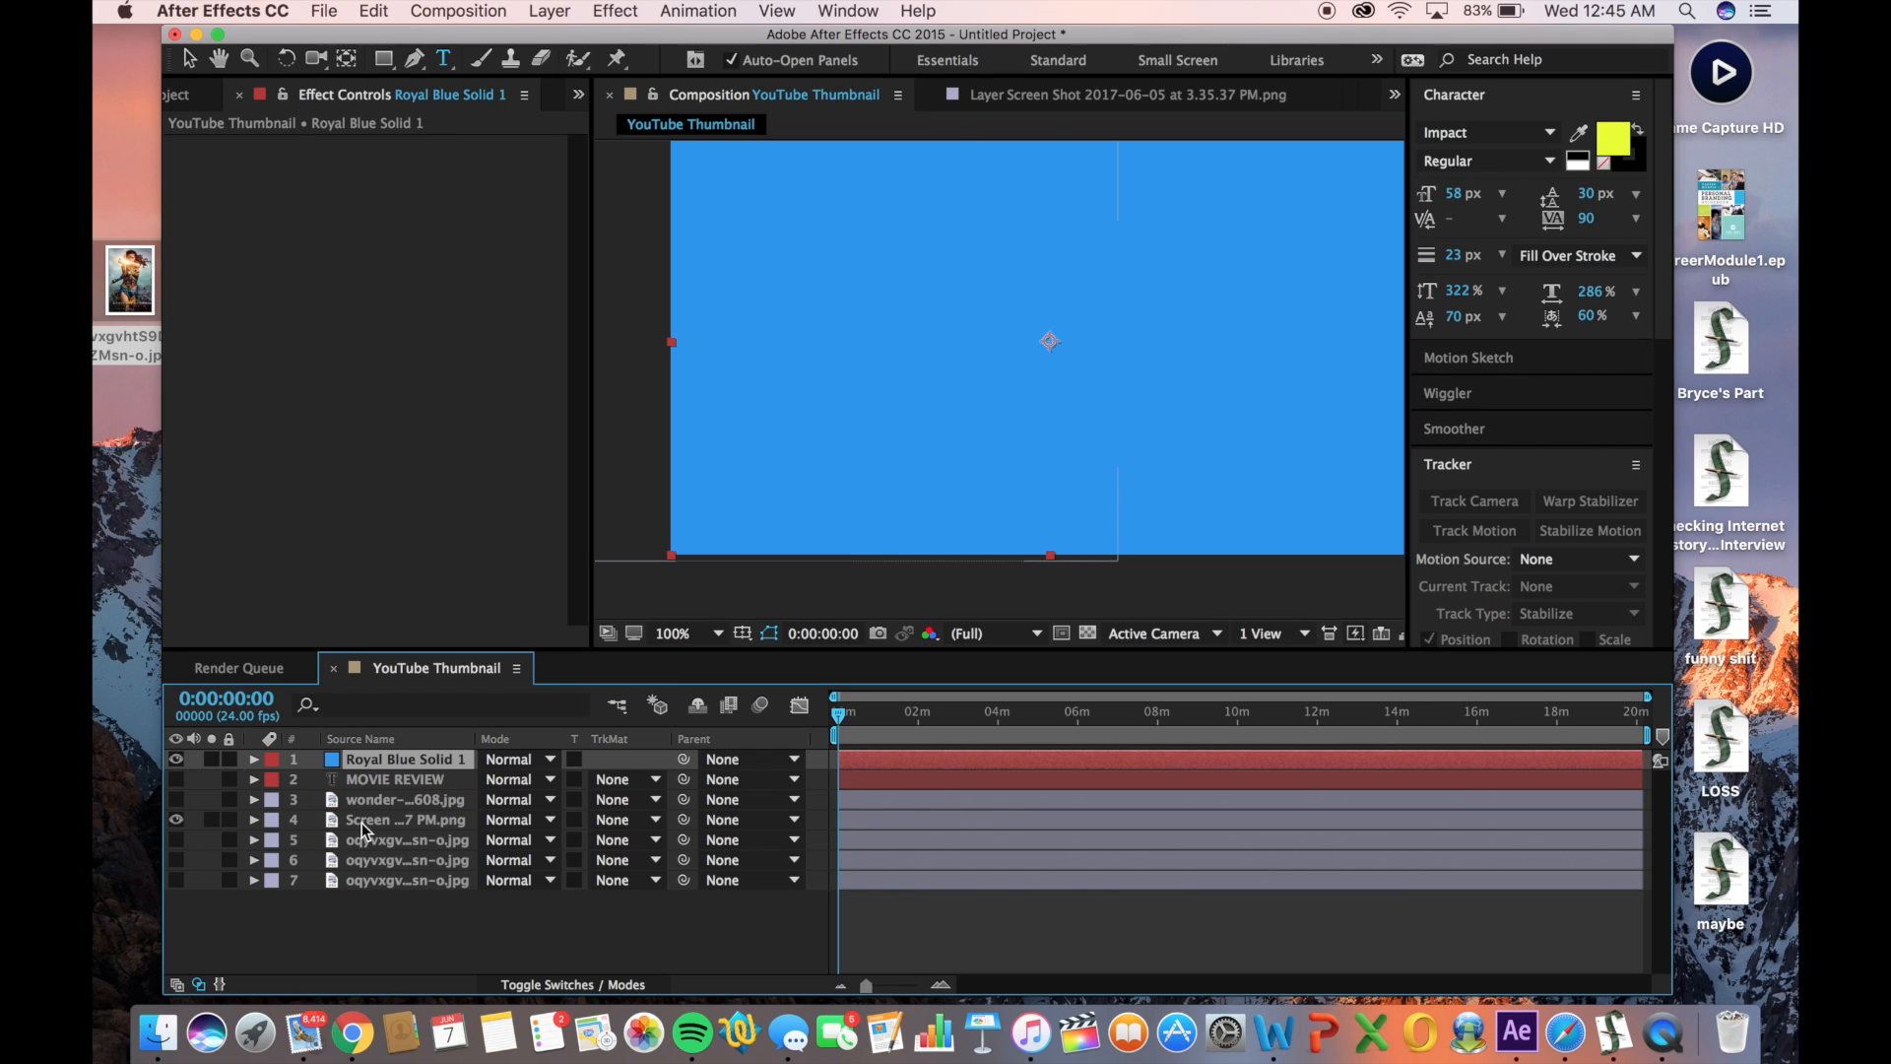
Create a 1280 x 720 px solid layer in black, colour 000000
{"action": "left_click", "coordinate": [548, 12]}
{"action": "mouse_move", "coordinate": [560, 42]}
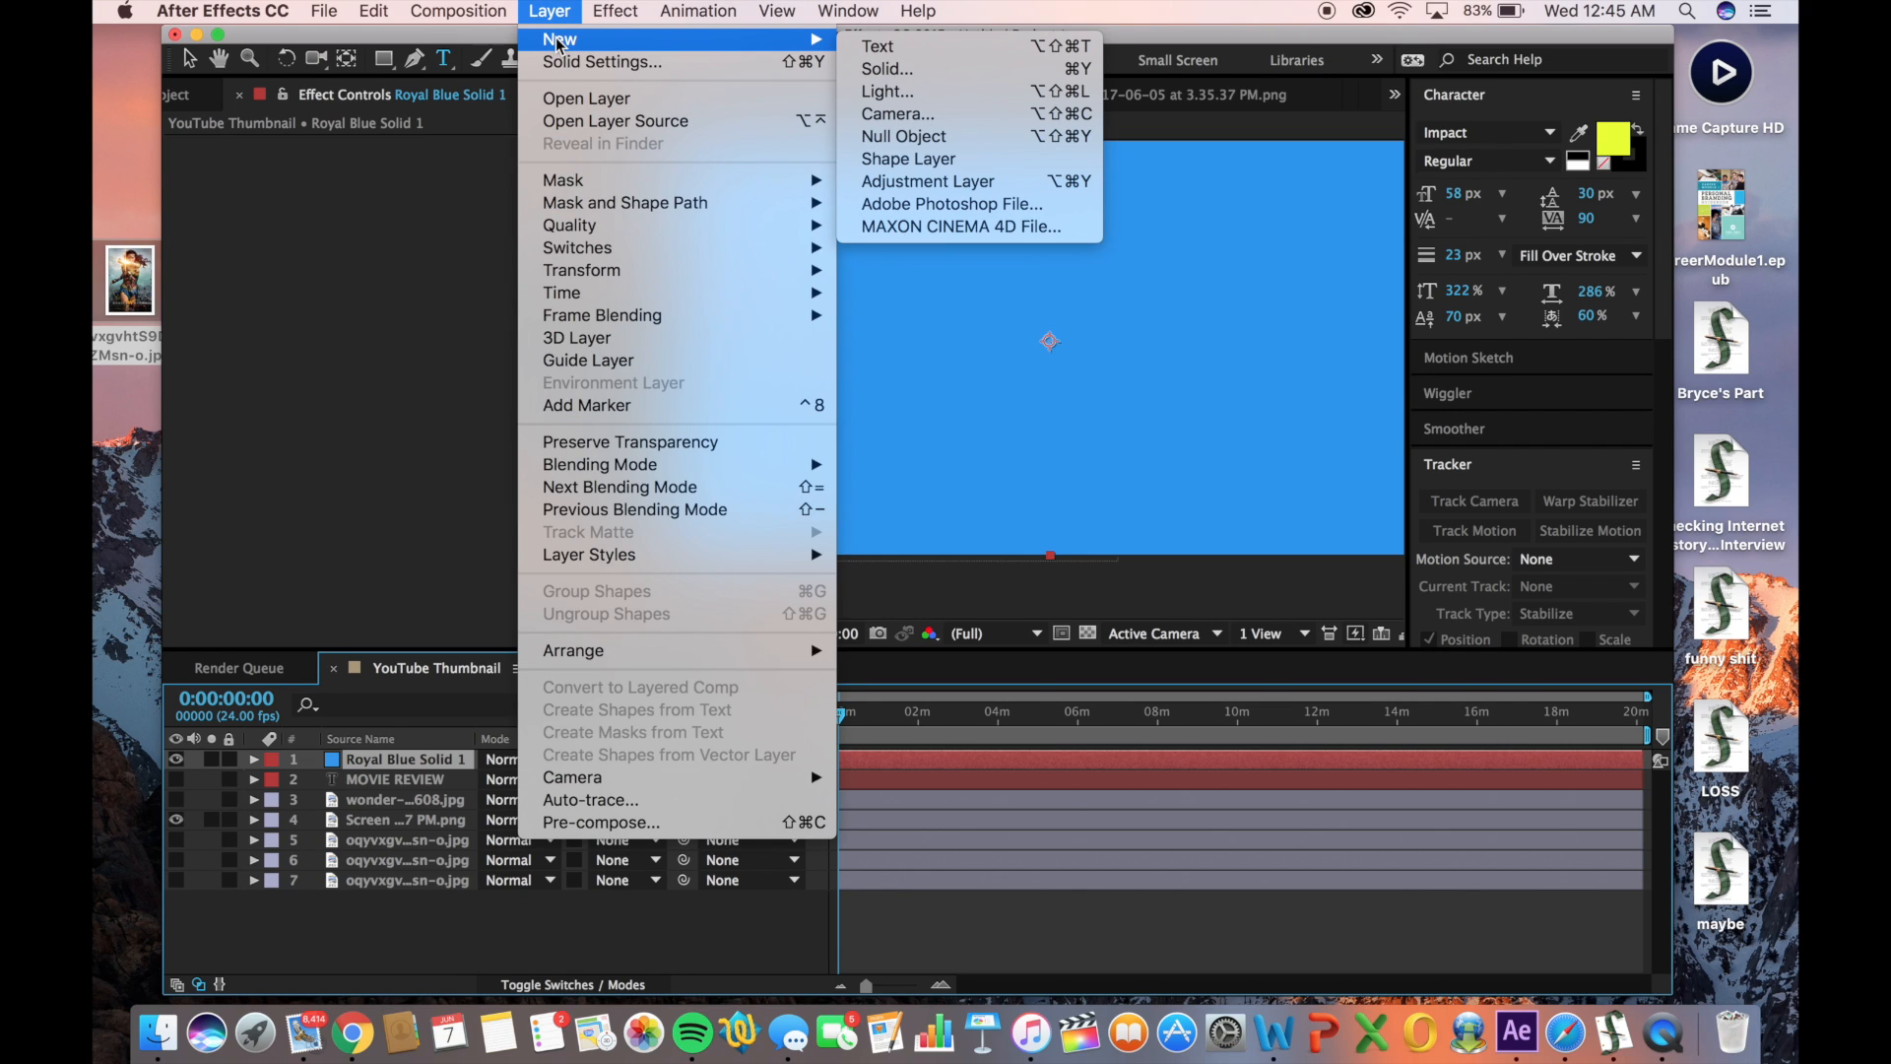
{"action": "left_click", "coordinate": [887, 68]}
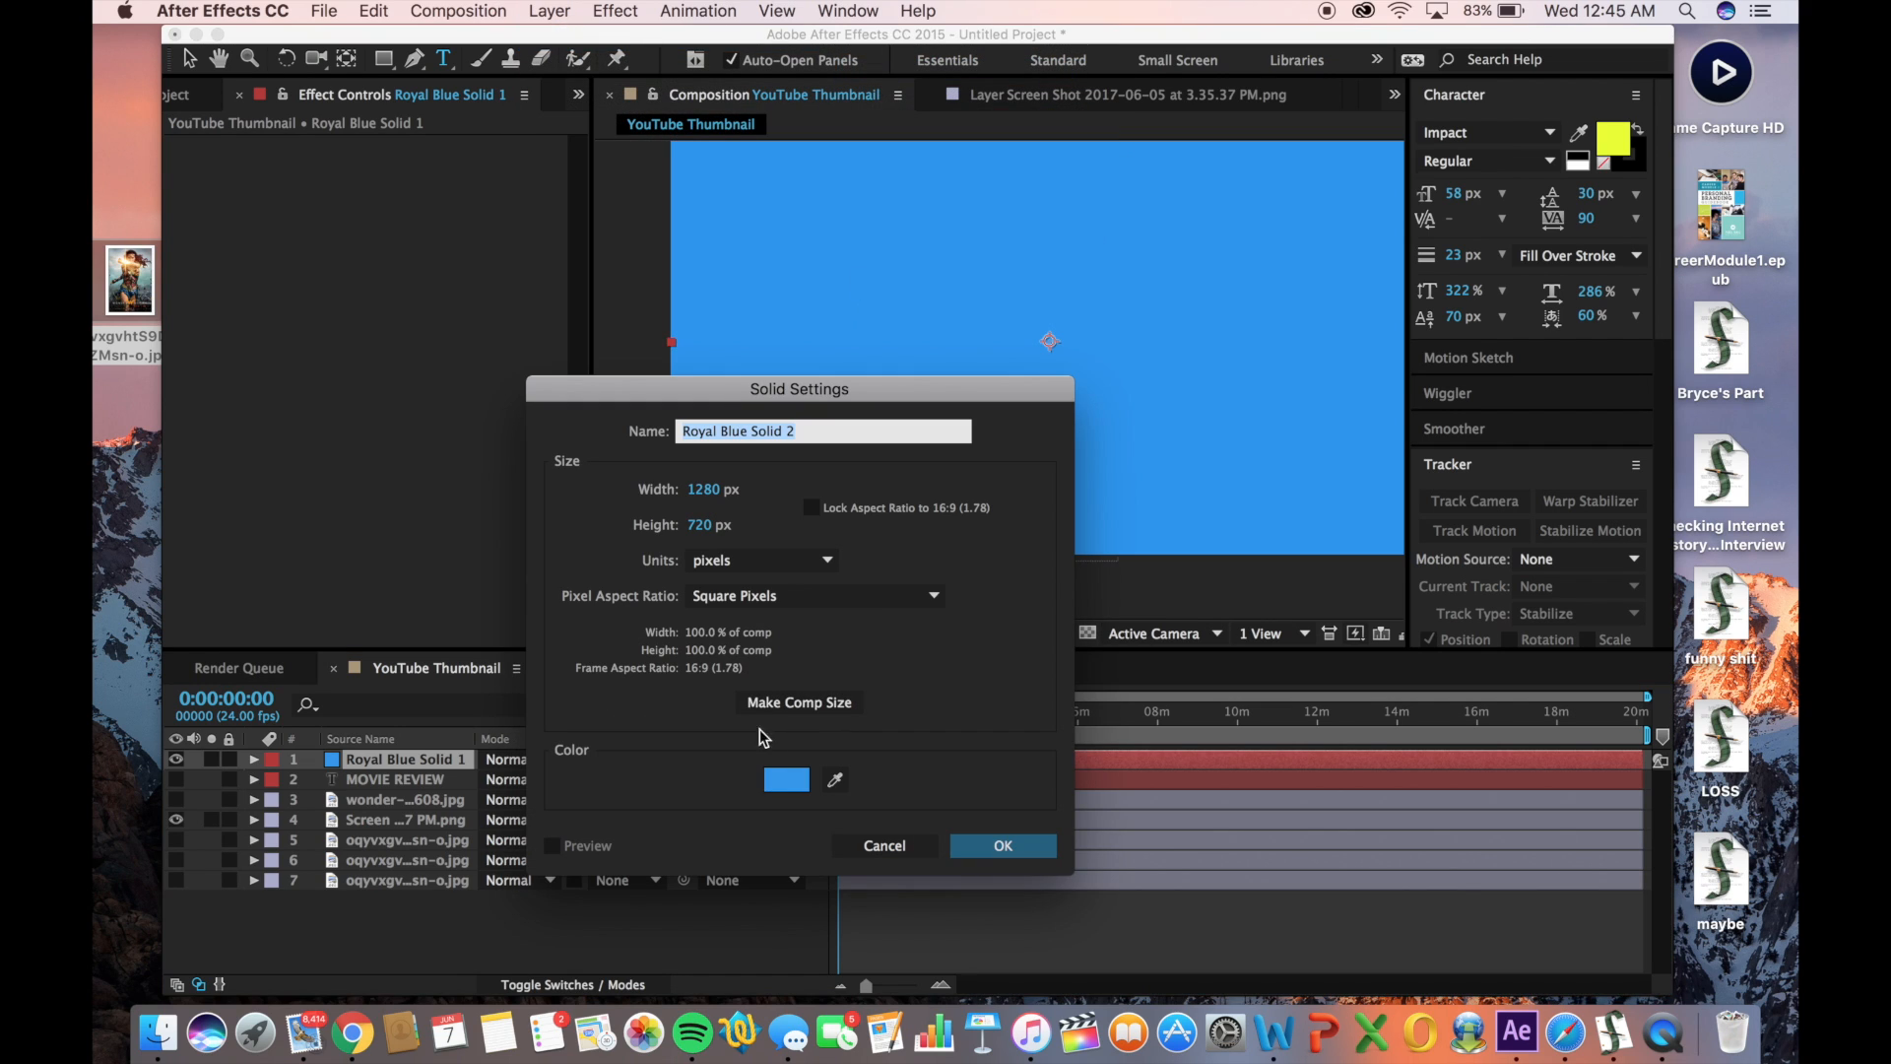
{"action": "left_click", "coordinate": [786, 779]}
{"action": "left_click", "coordinate": [963, 782]}
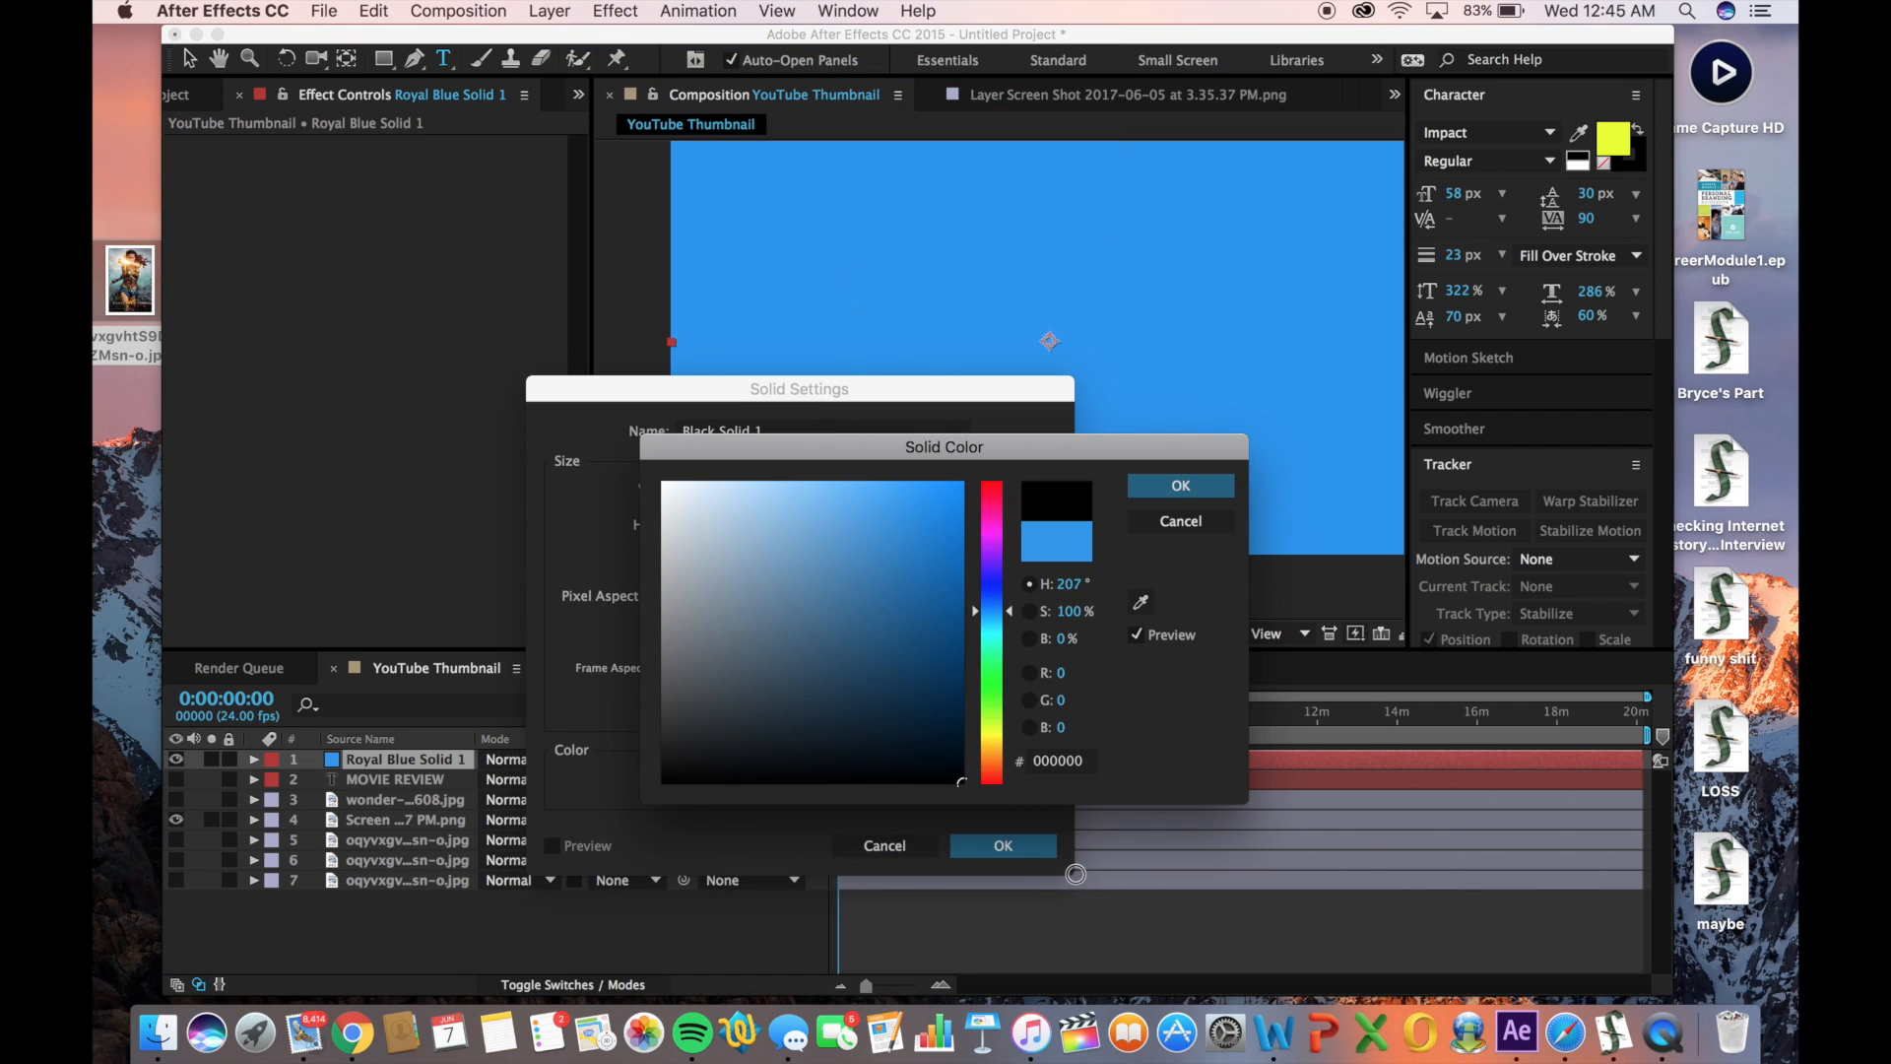
{"action": "left_click", "coordinate": [1142, 480]}
{"action": "left_click", "coordinate": [1007, 851]}
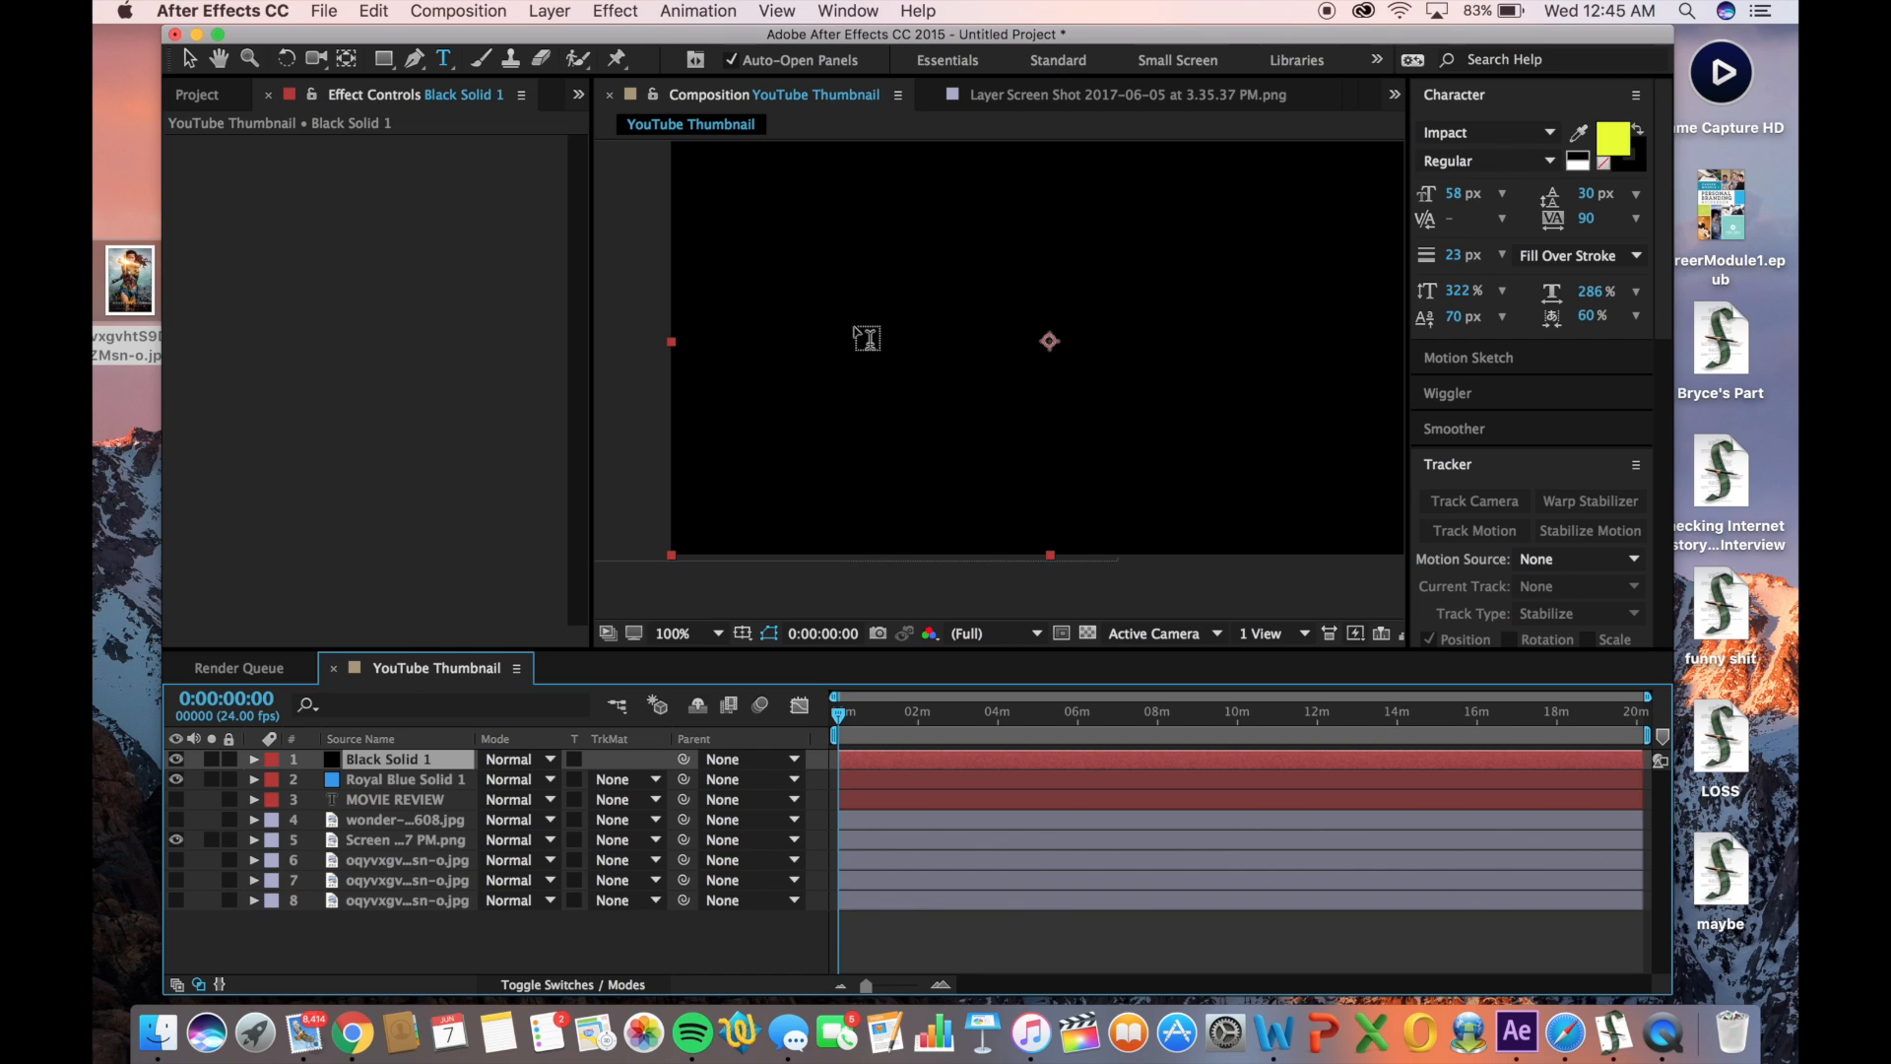
Draw an elliptical mask on the black solid that spans the full width and height of the composition
{"action": "left_click", "coordinate": [389, 61]}
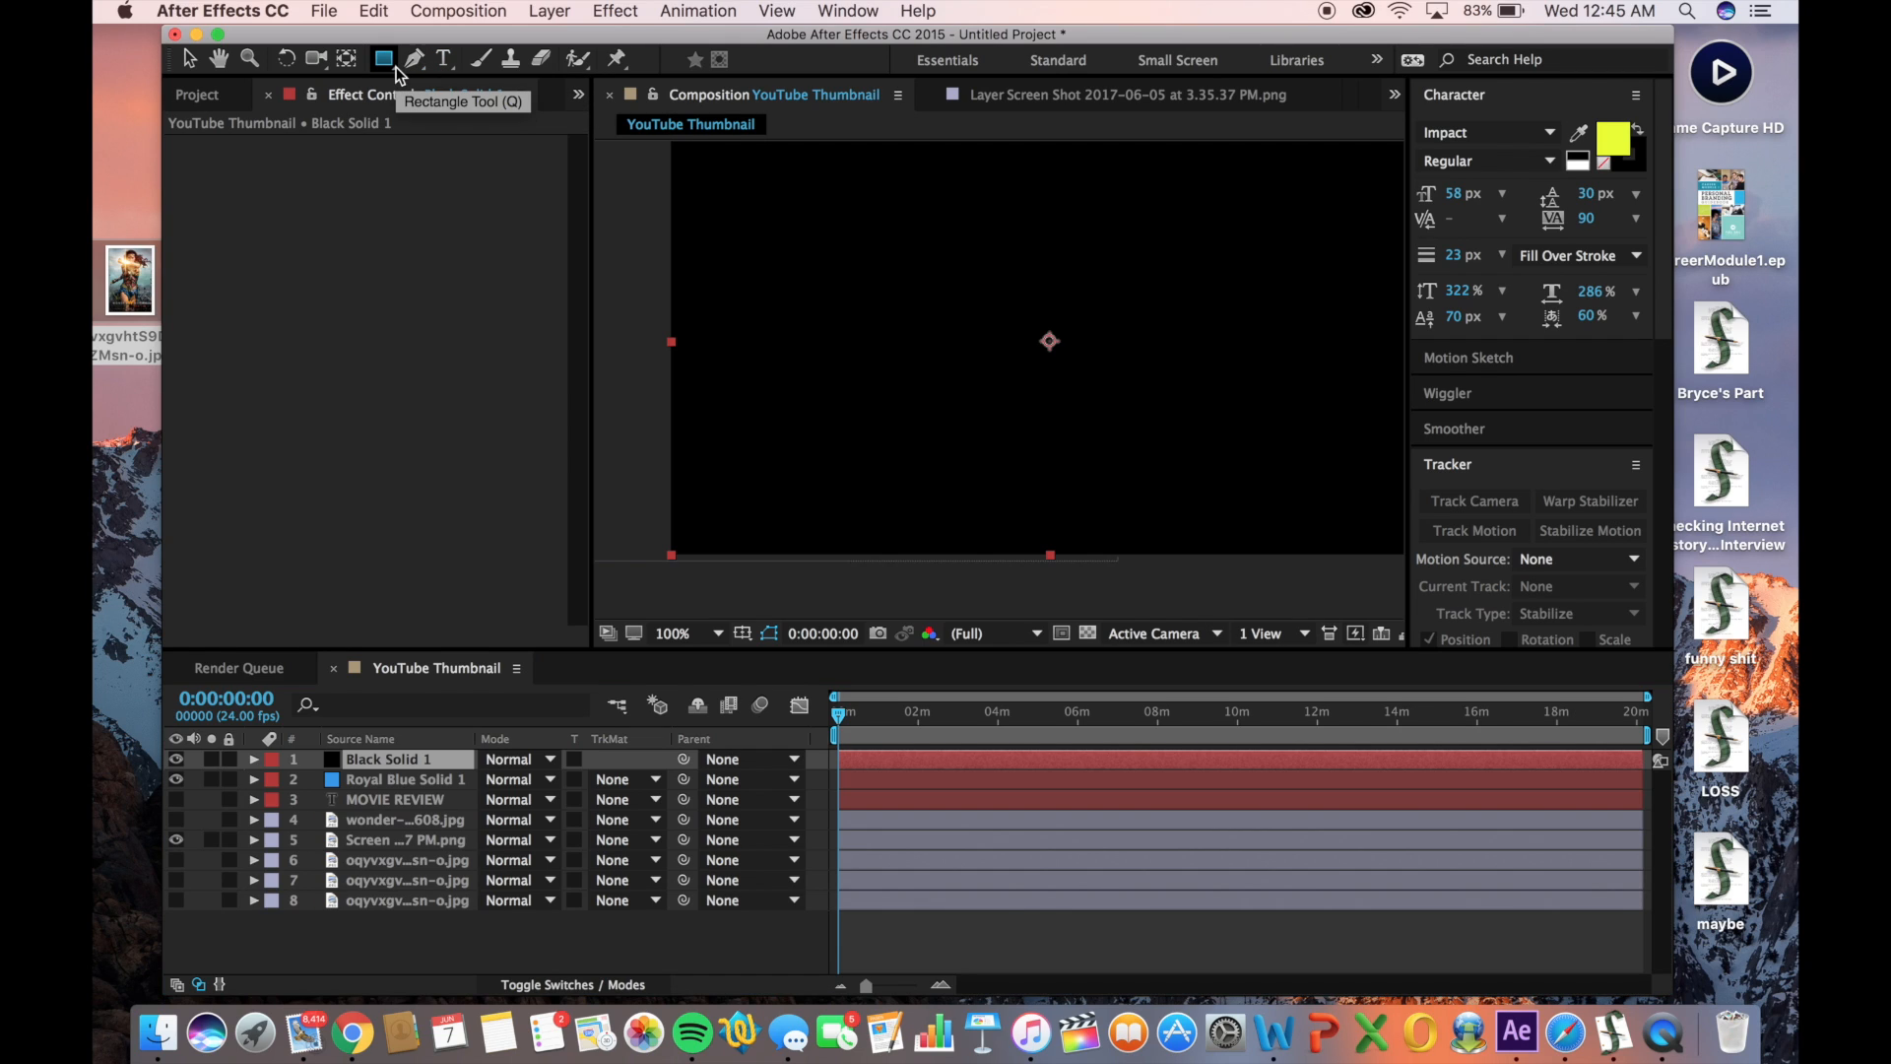
{"action": "key", "text": "comma"}
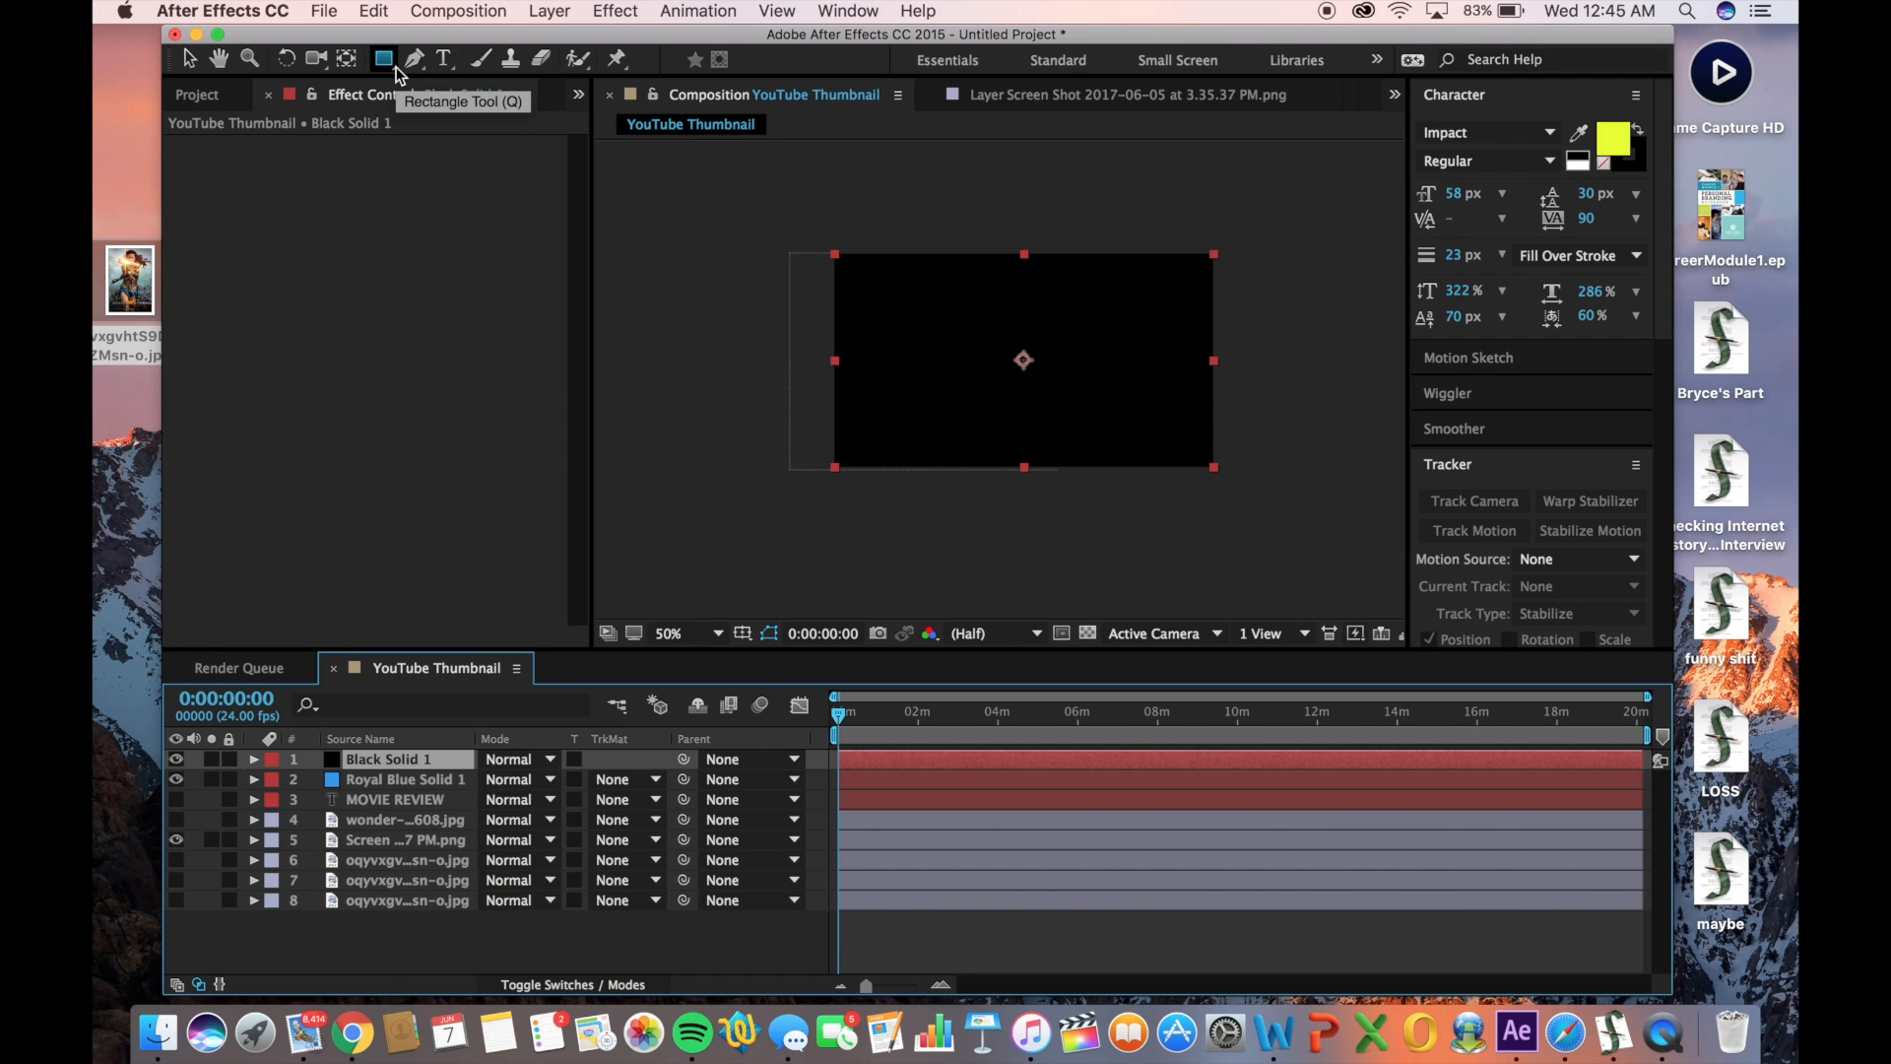
{"action": "left_click_drag", "start_coordinate": [397, 71], "coordinate": [458, 109]}
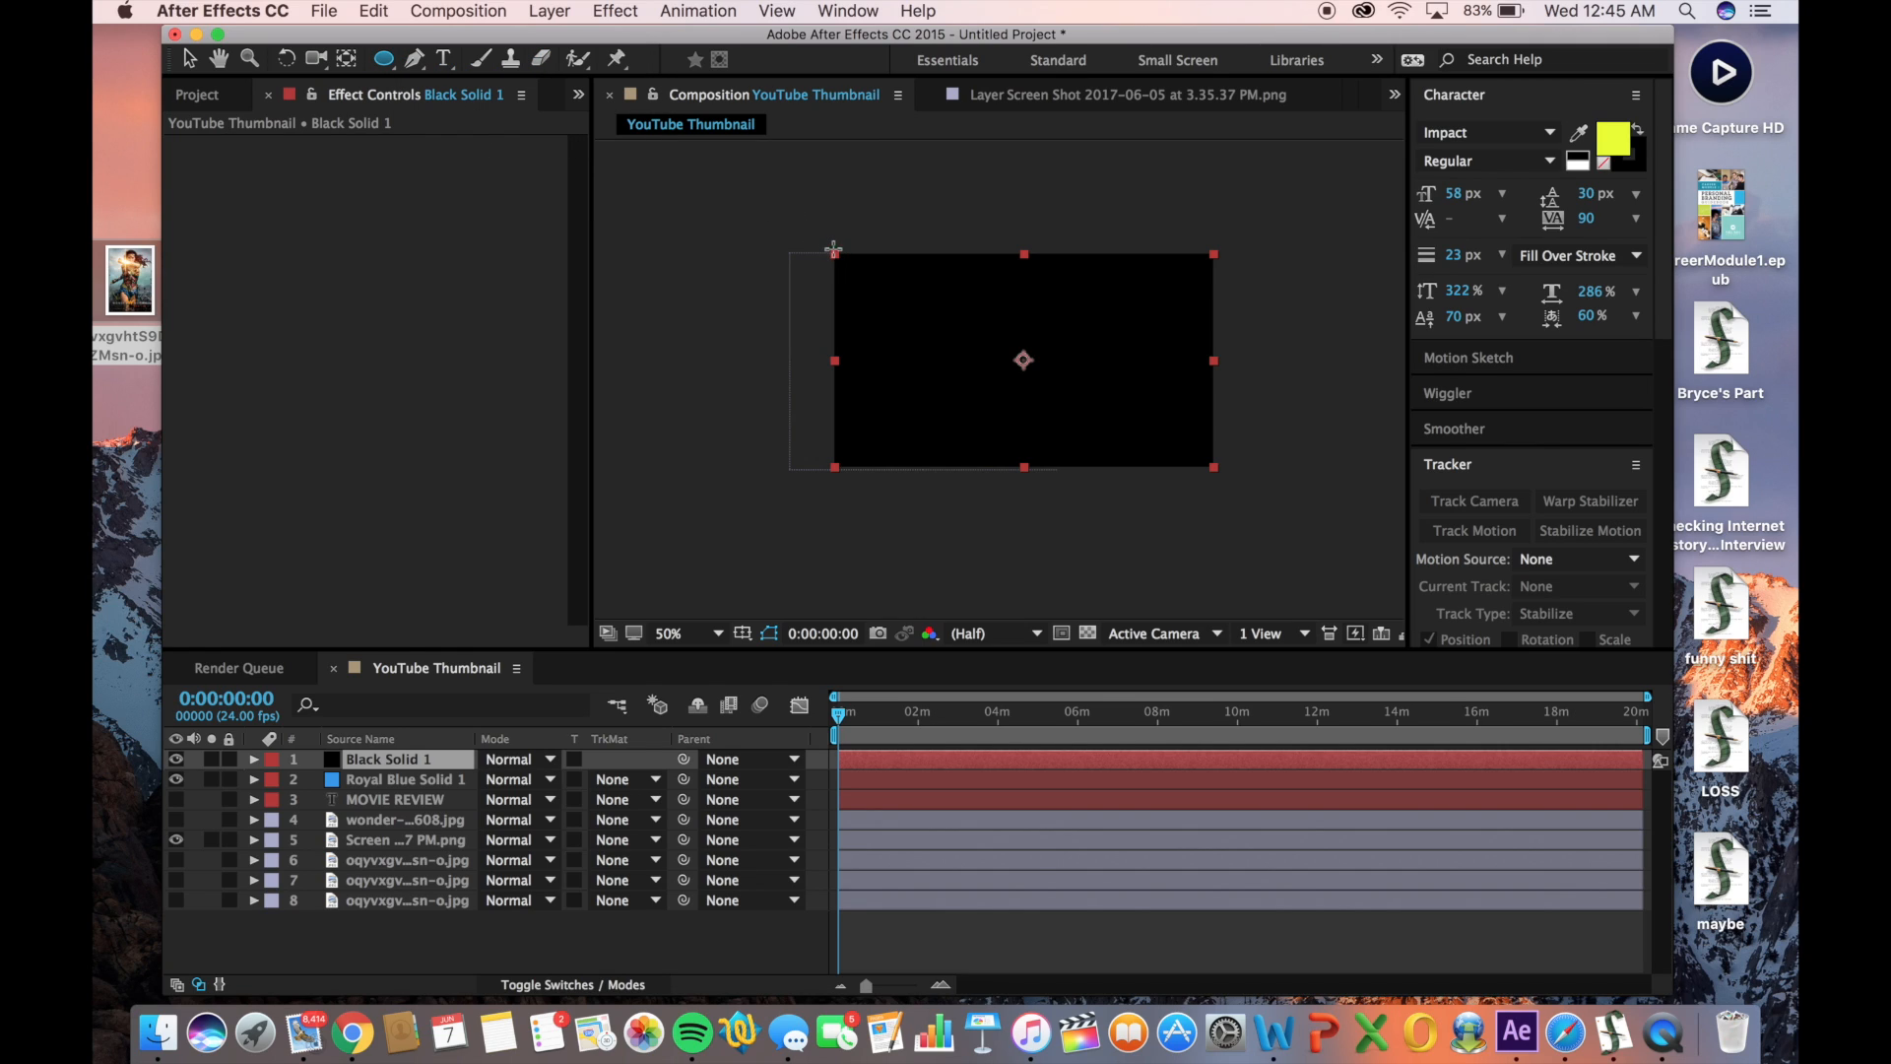
{"action": "left_click_drag", "start_coordinate": [835, 253], "coordinate": [1215, 470]}
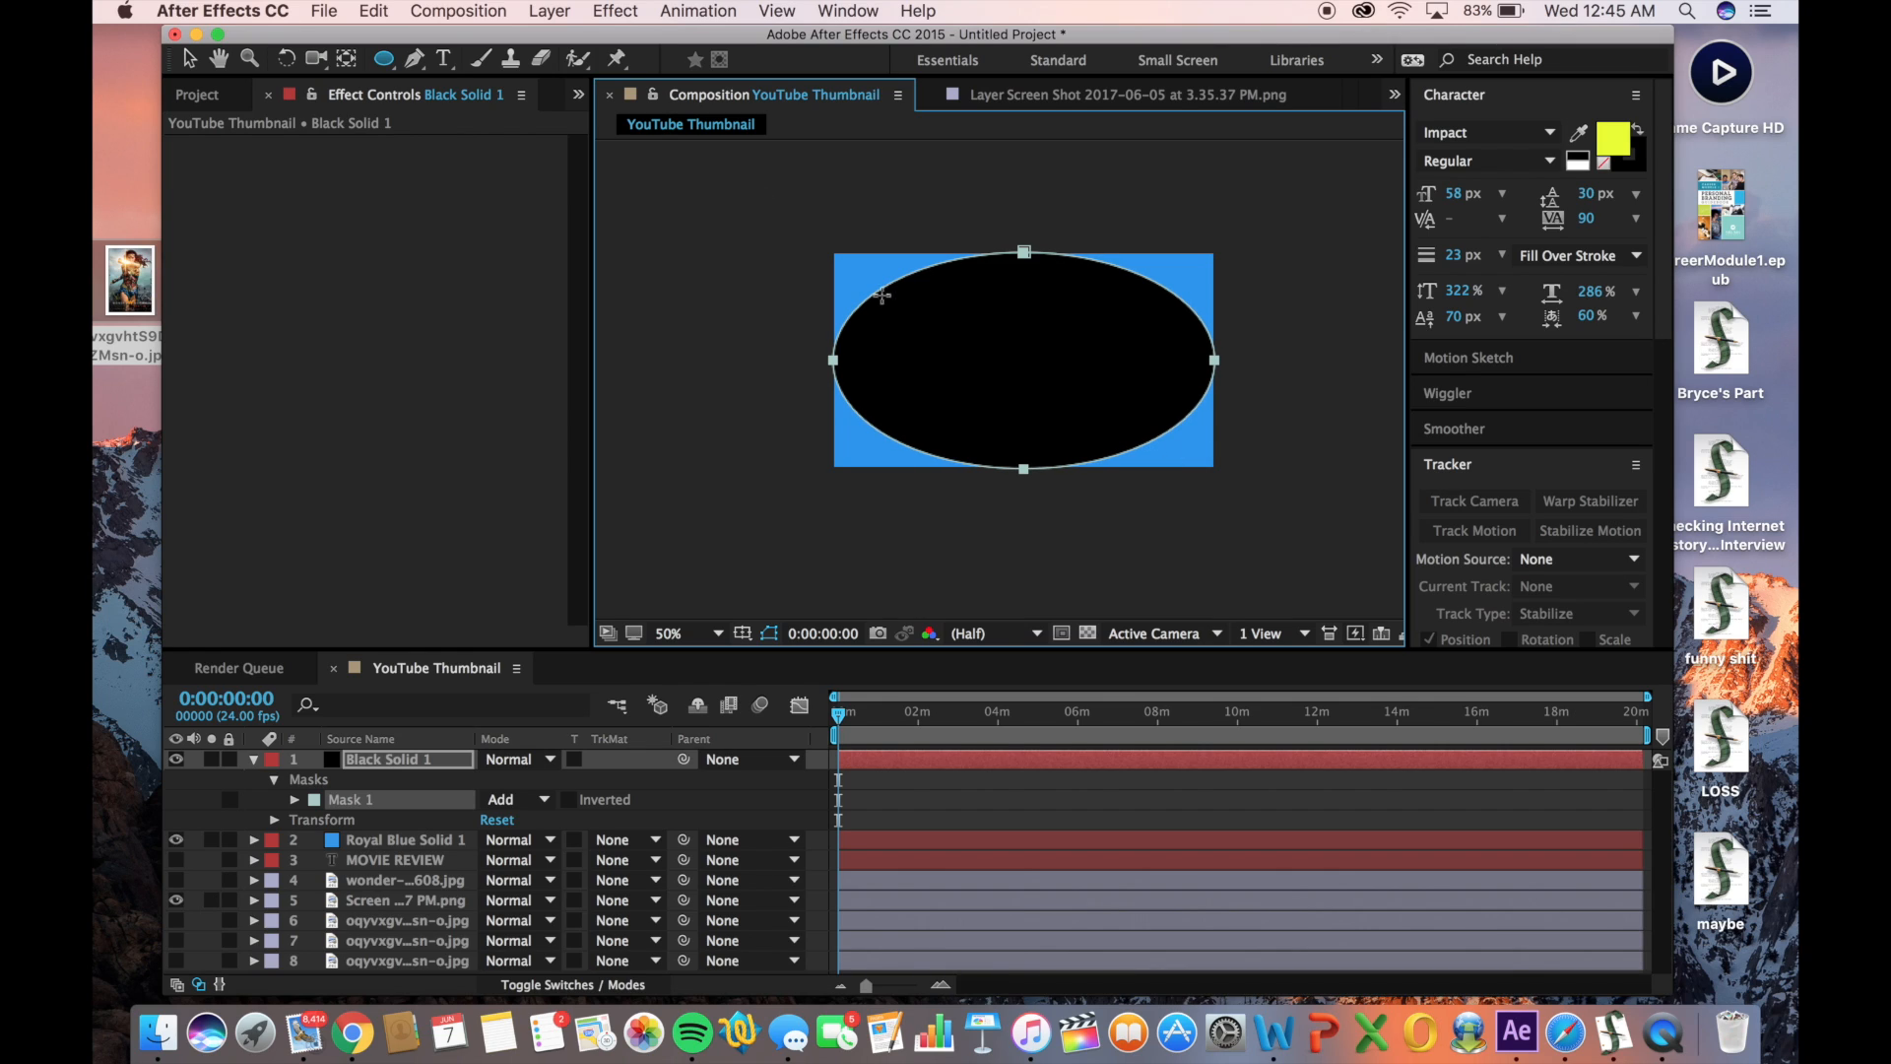
{"action": "left_click", "coordinate": [189, 58]}
{"action": "left_click", "coordinate": [716, 285]}
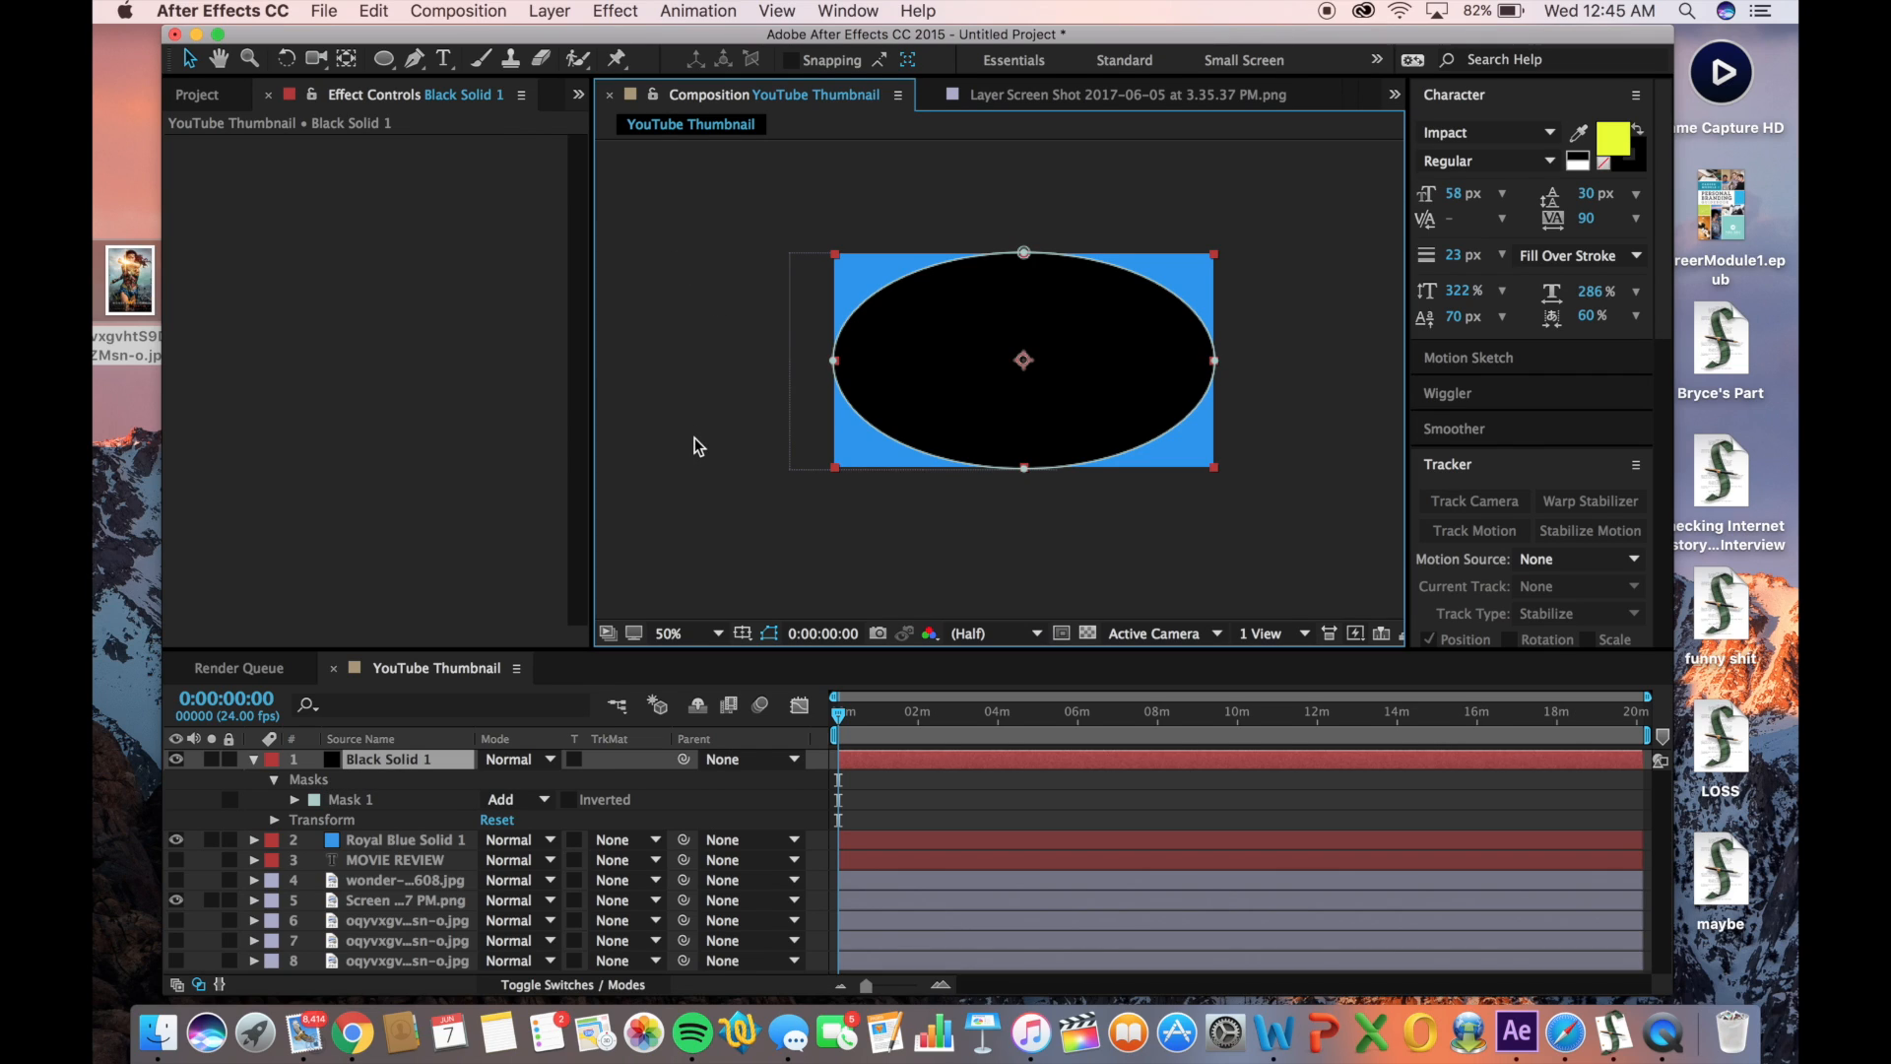
Invert the black solid's elliptical mask, feather it by 303 pixels and collapse the layer's properties
{"action": "left_click", "coordinate": [570, 800]}
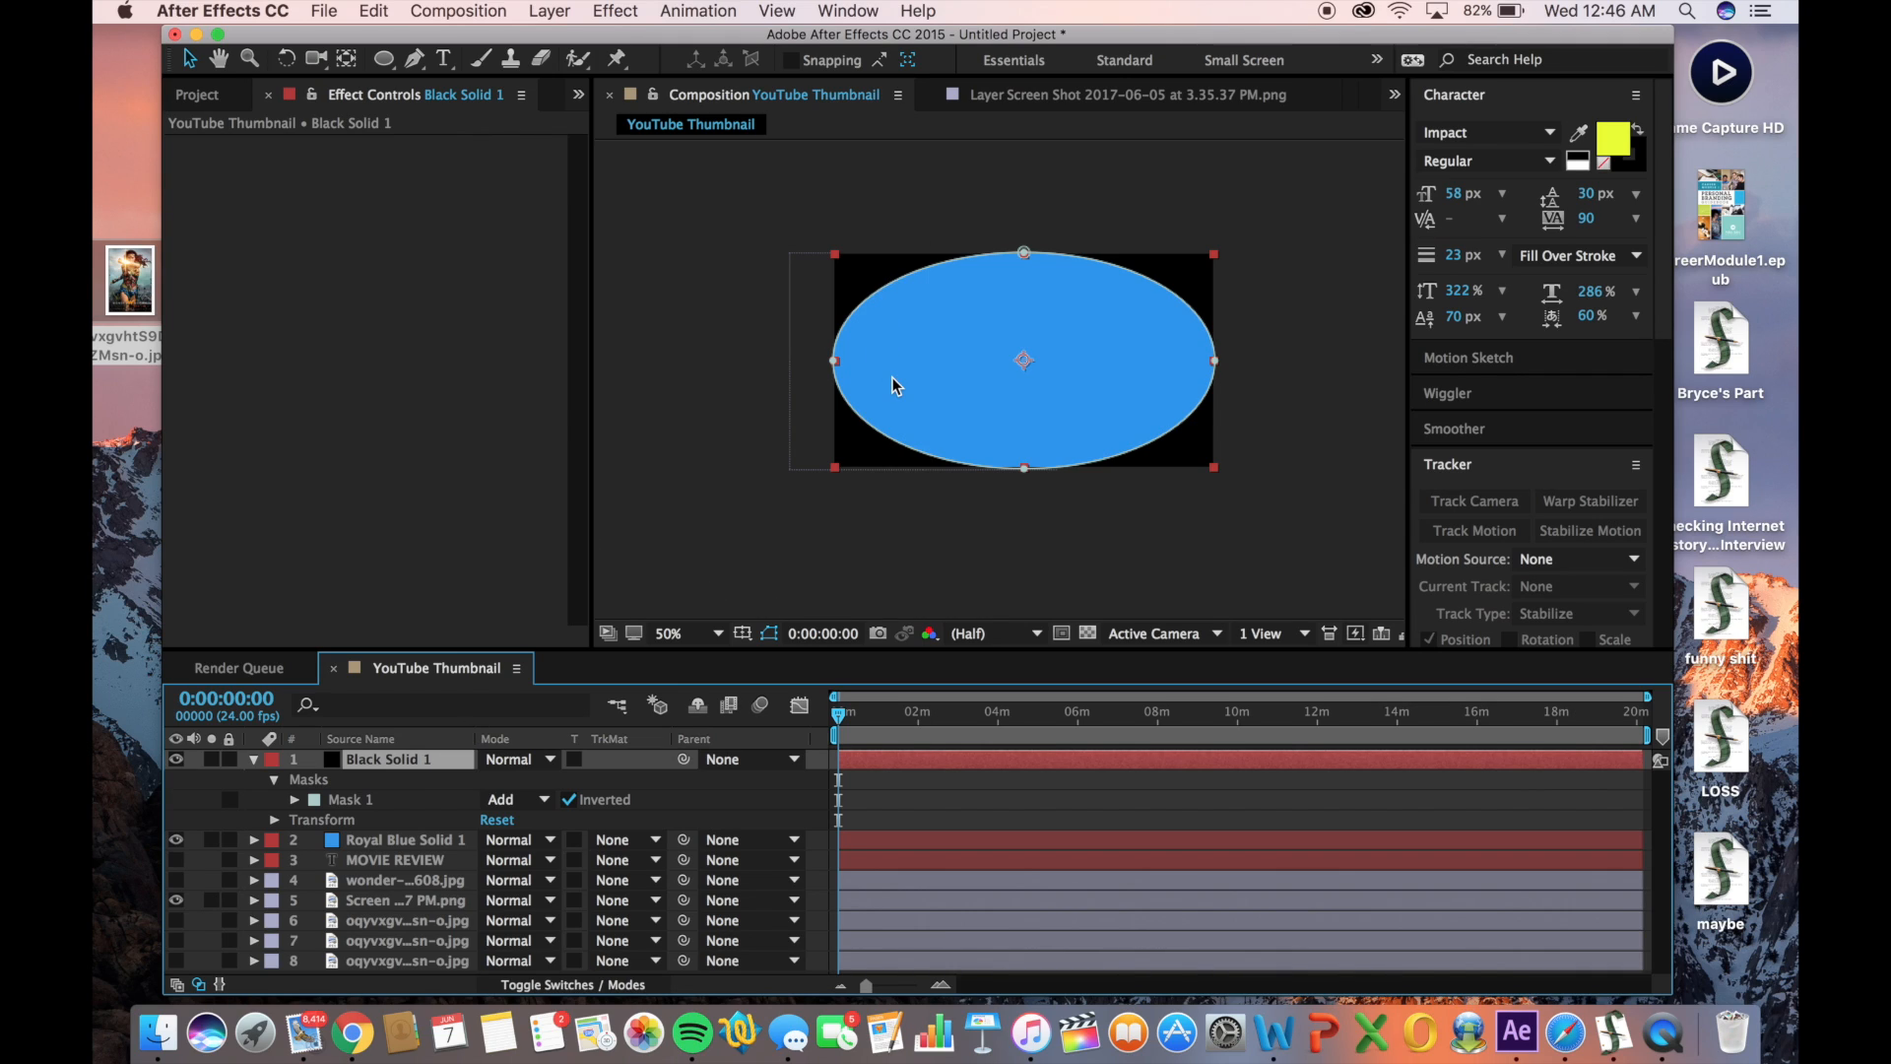
{"action": "left_click", "coordinate": [295, 800]}
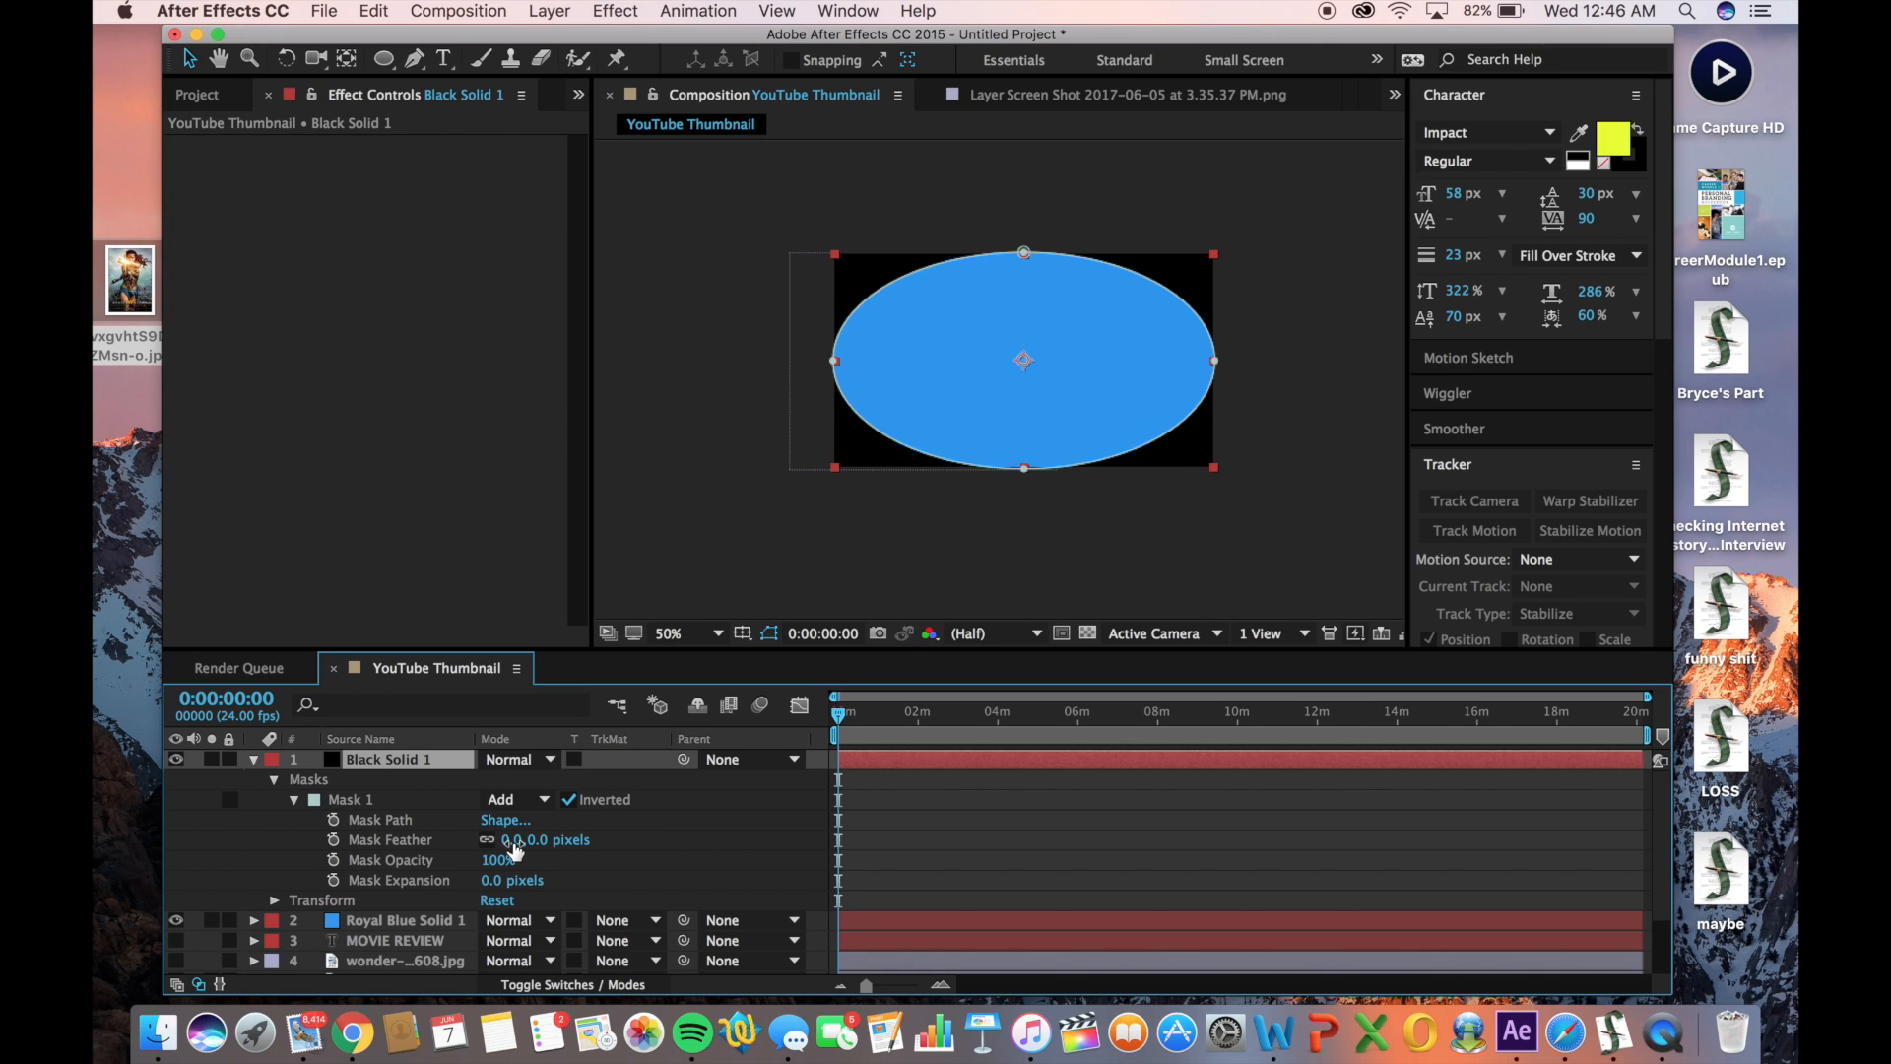
{"action": "left_click_drag", "start_coordinate": [508, 840], "coordinate": [927, 898]}
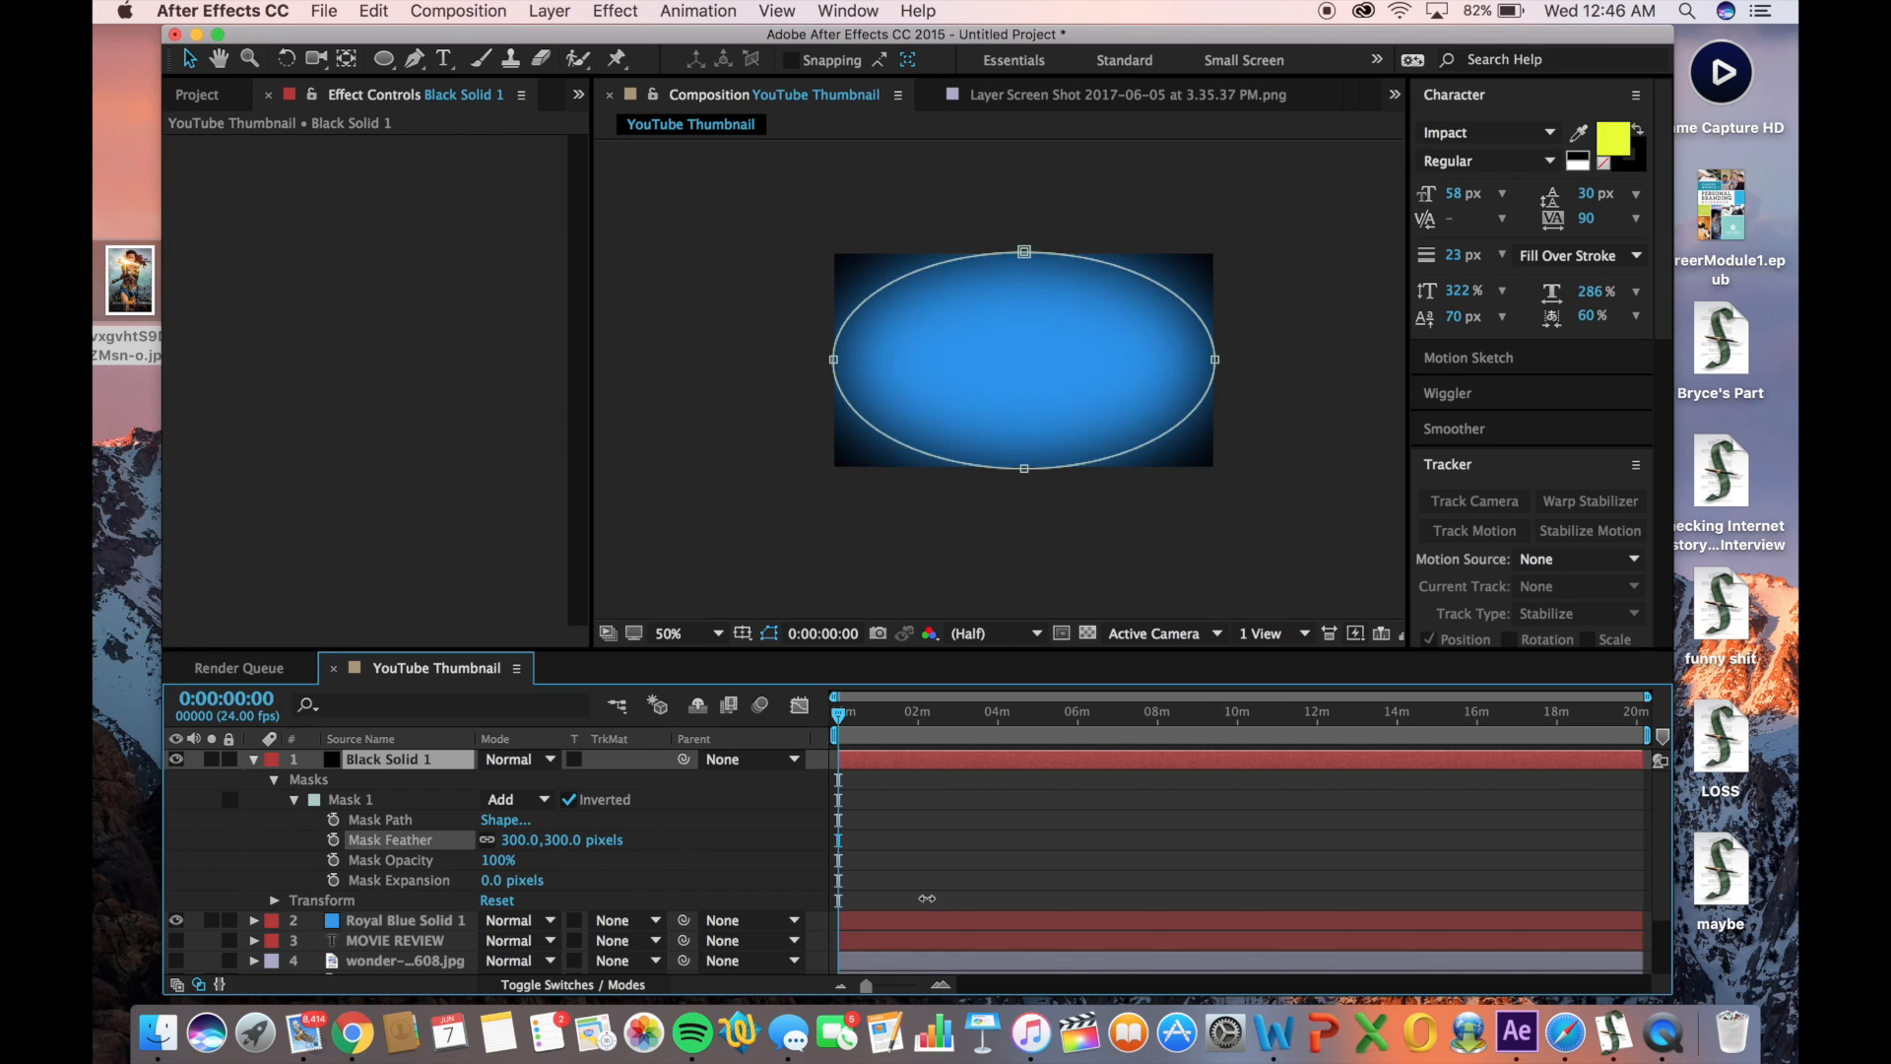
{"action": "left_click", "coordinate": [726, 379]}
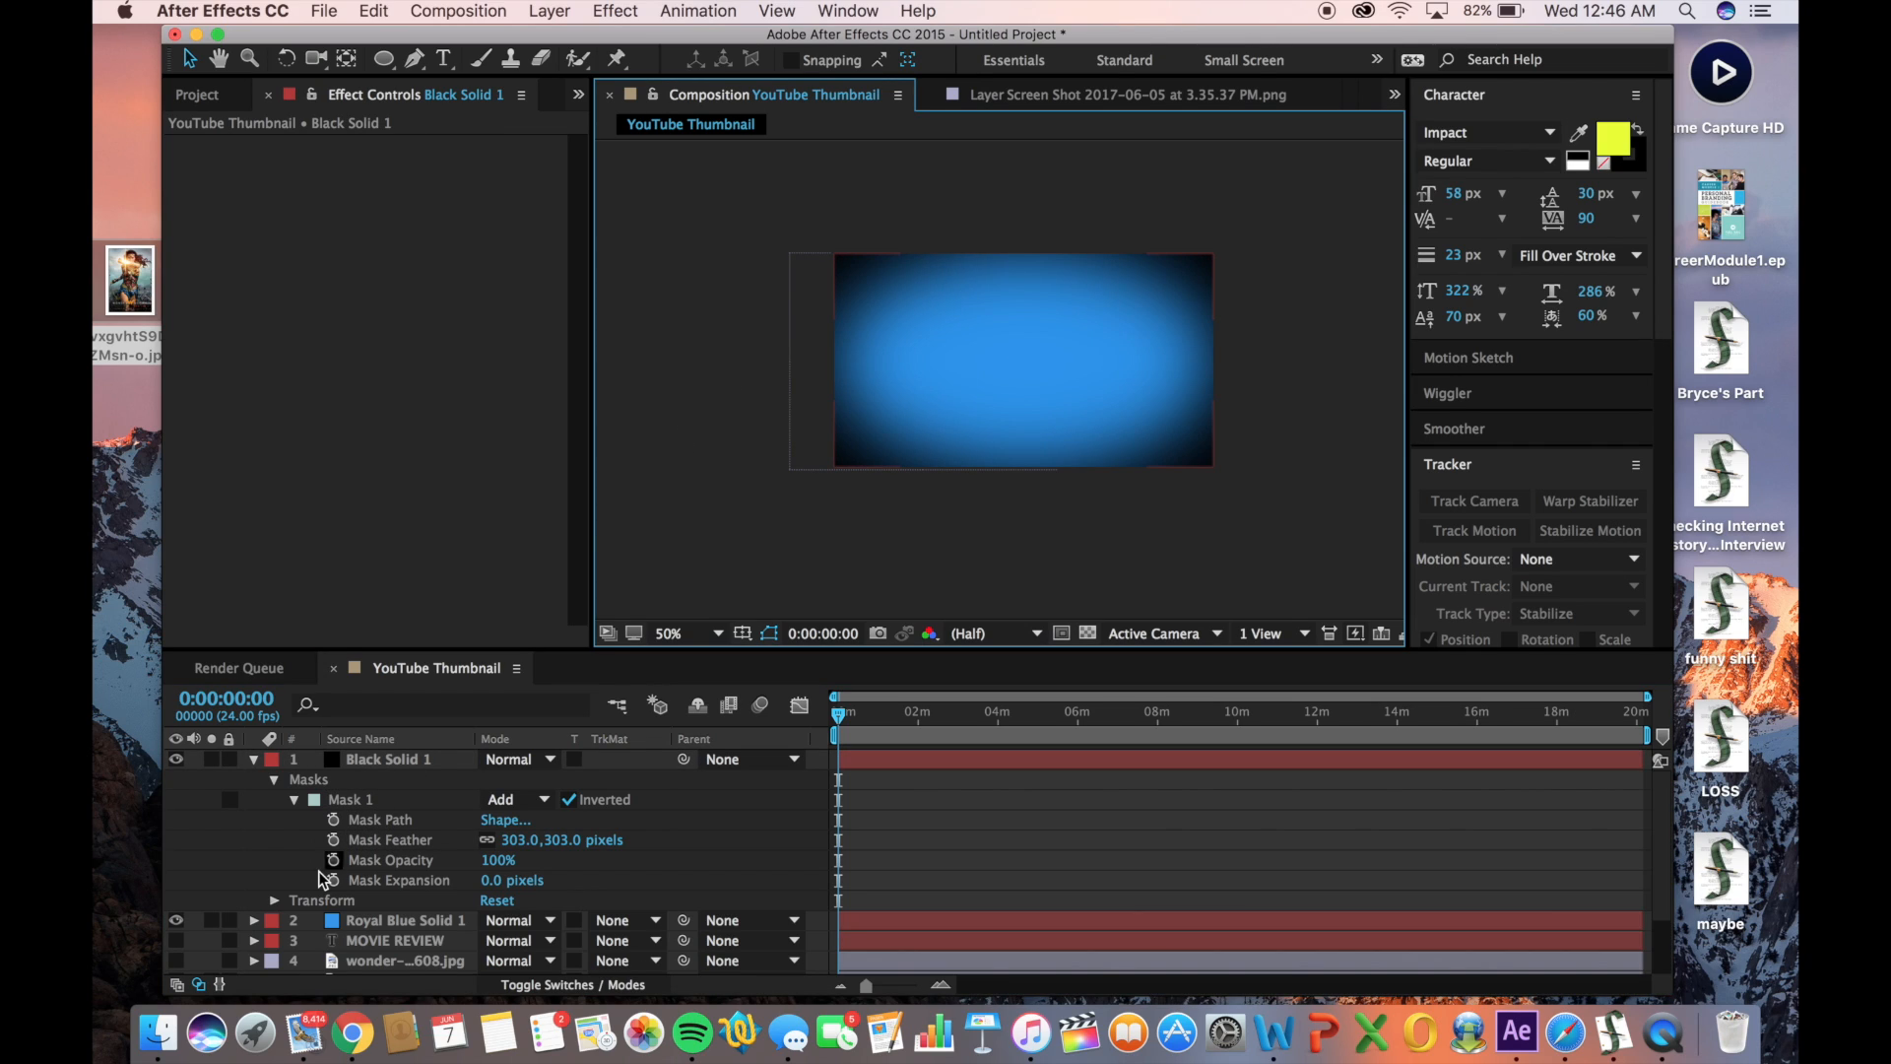
{"action": "left_click", "coordinate": [255, 760]}
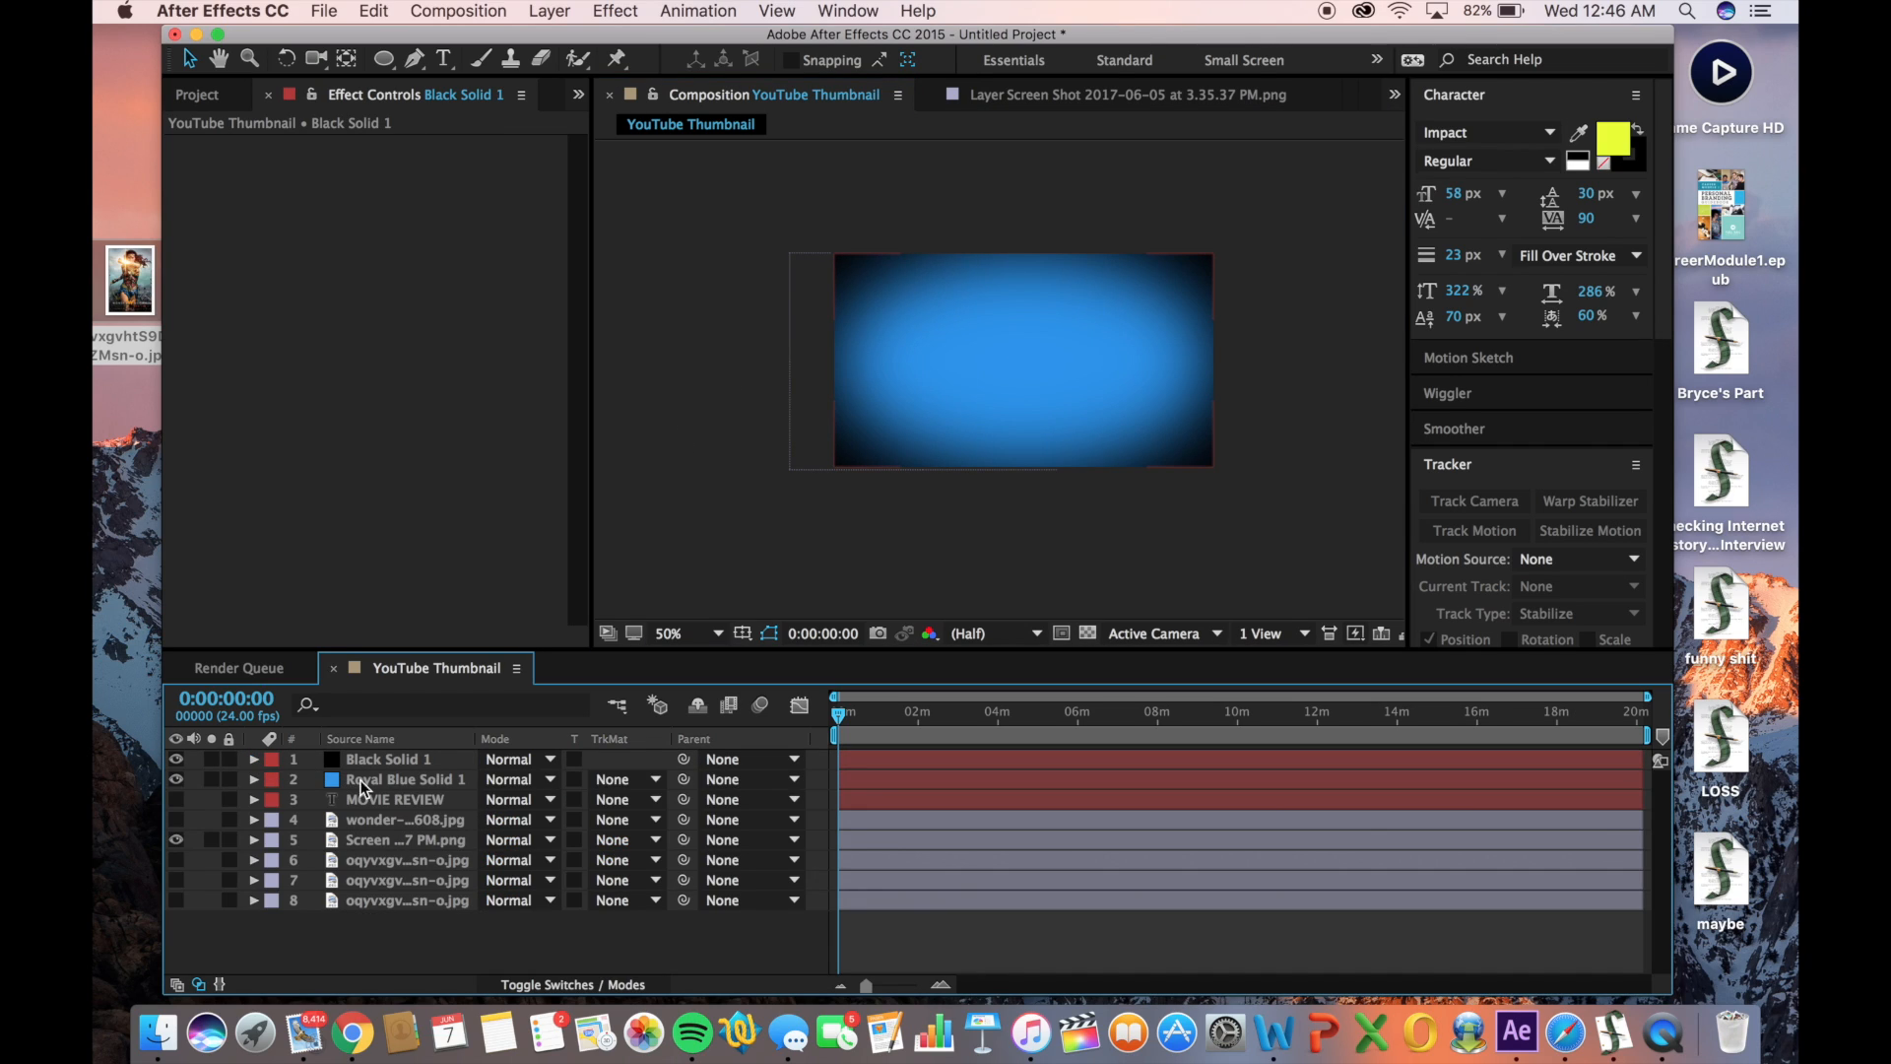
Move the man's cut-out screenshot layer to the top of the layer stack, above the black and blue solids
{"action": "left_click", "coordinate": [389, 837]}
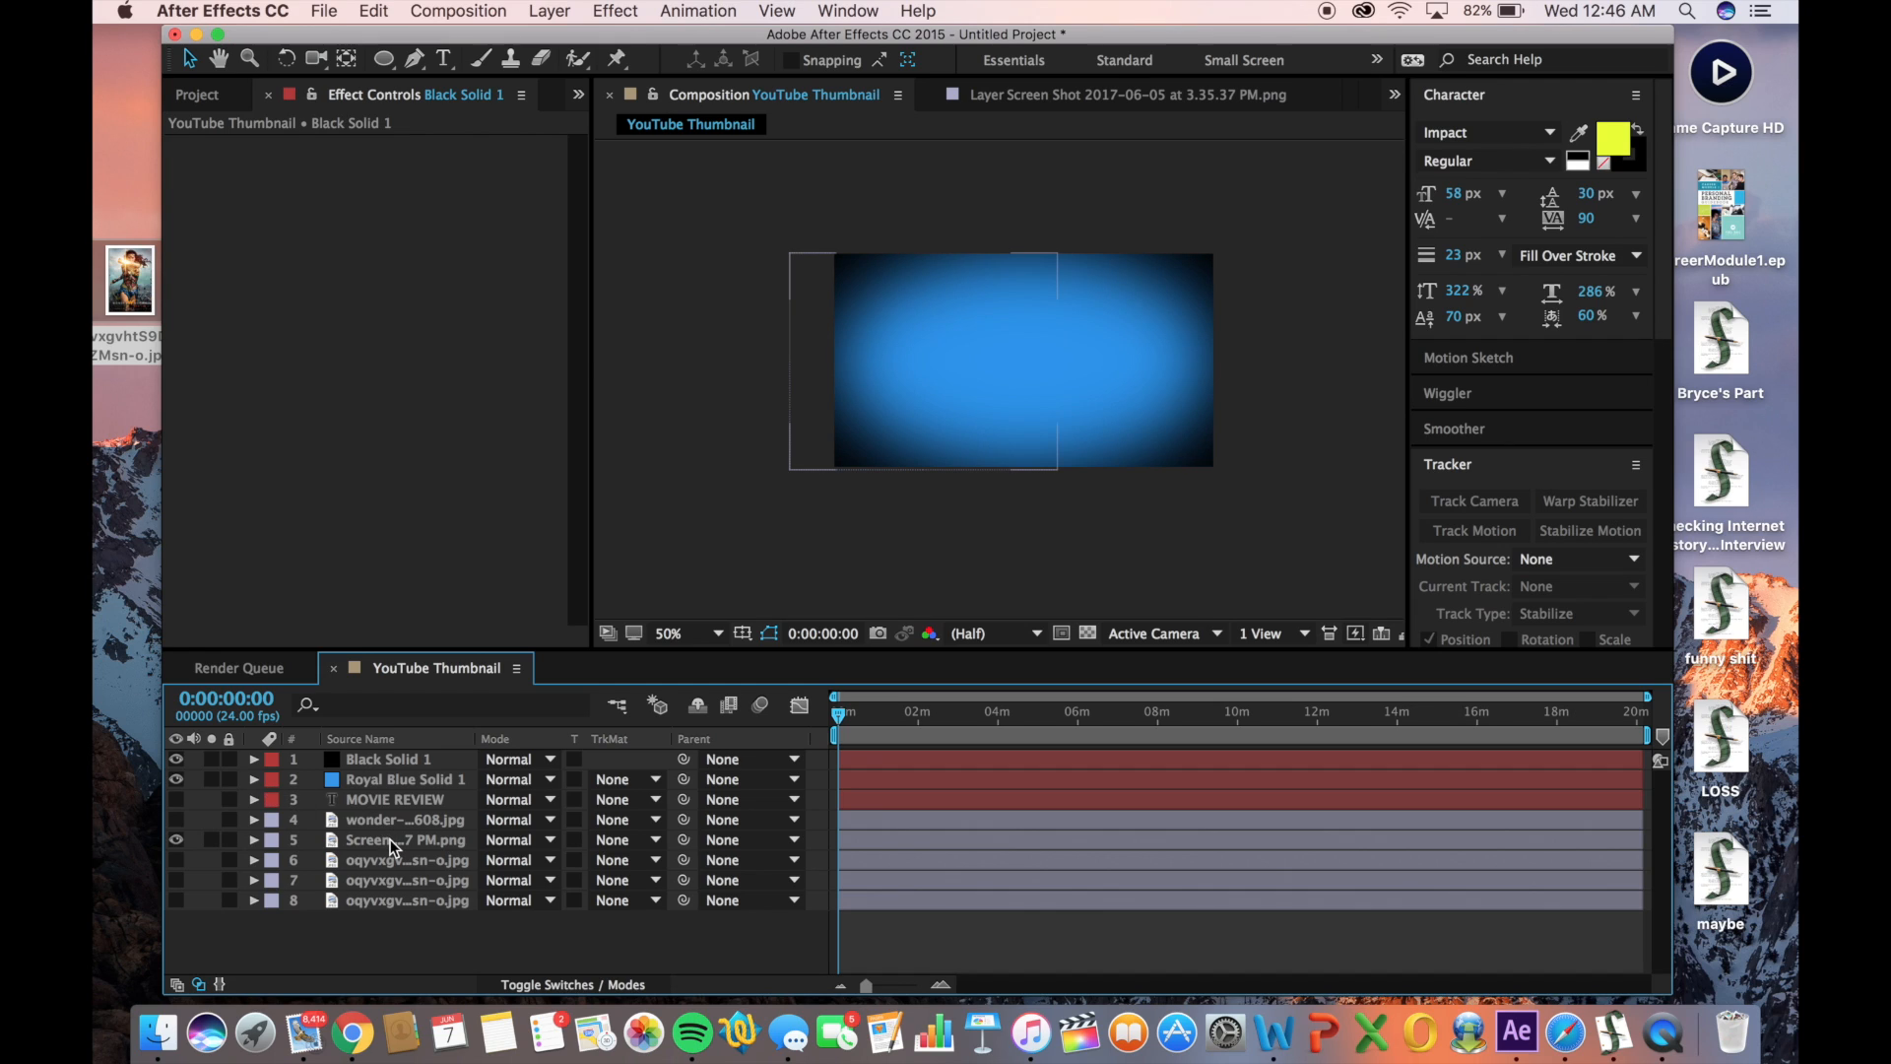
{"action": "left_click_drag", "start_coordinate": [390, 840], "coordinate": [392, 756]}
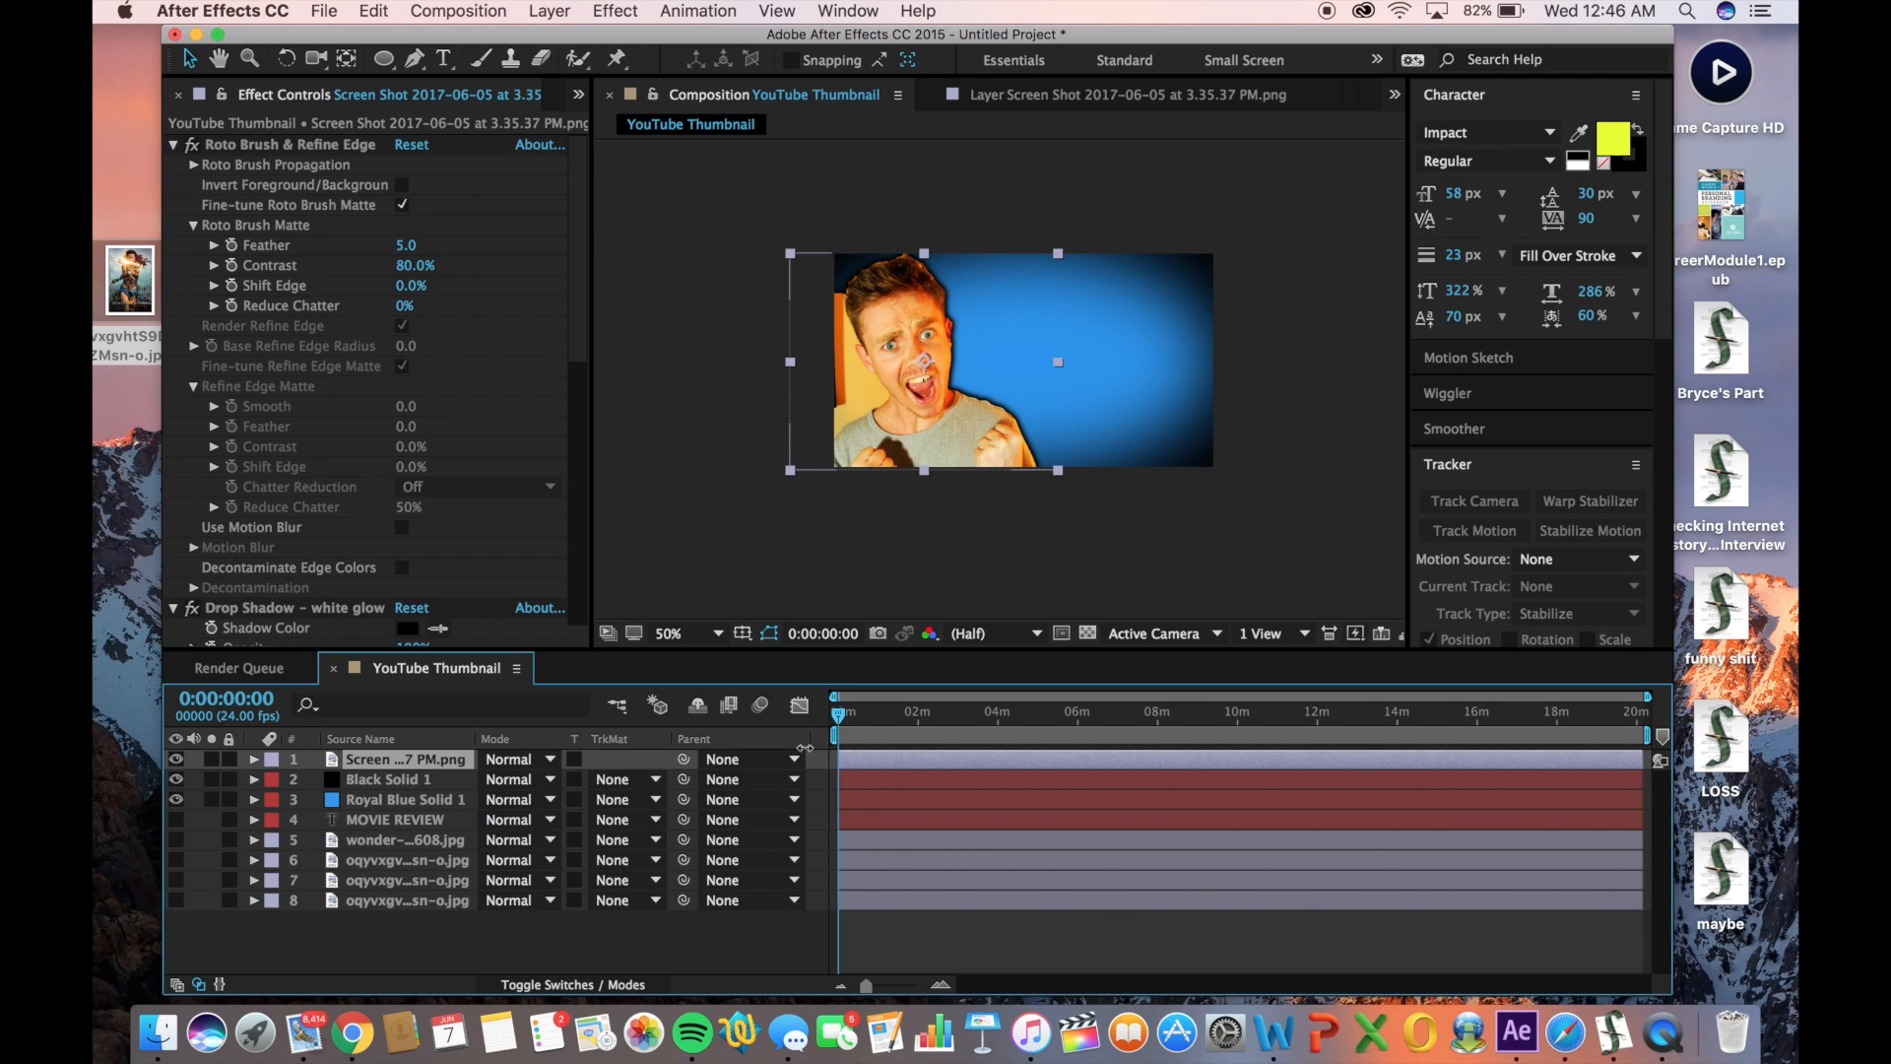
{"action": "left_click_drag", "start_coordinate": [861, 718], "coordinate": [805, 703]}
{"action": "key", "text": "period"}
{"action": "key", "text": "comma"}
{"action": "key", "text": "period"}
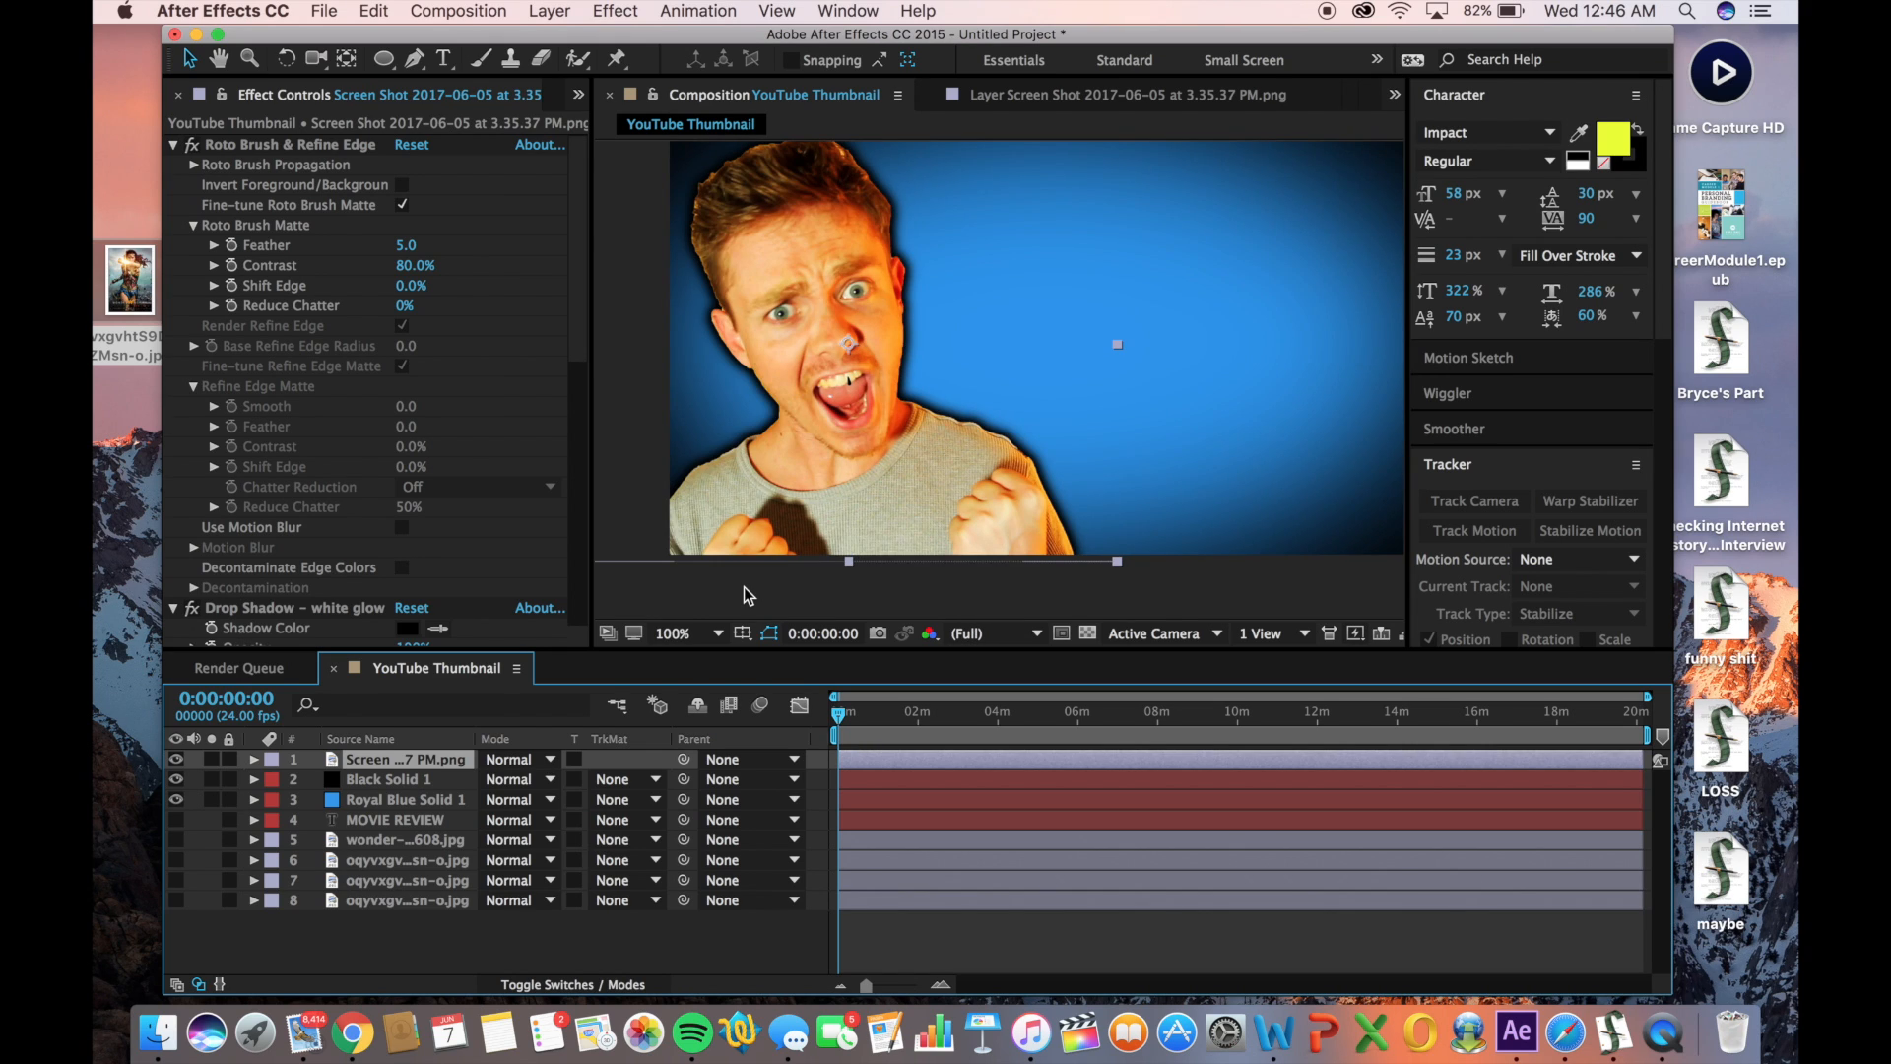
{"action": "key", "text": "comma"}
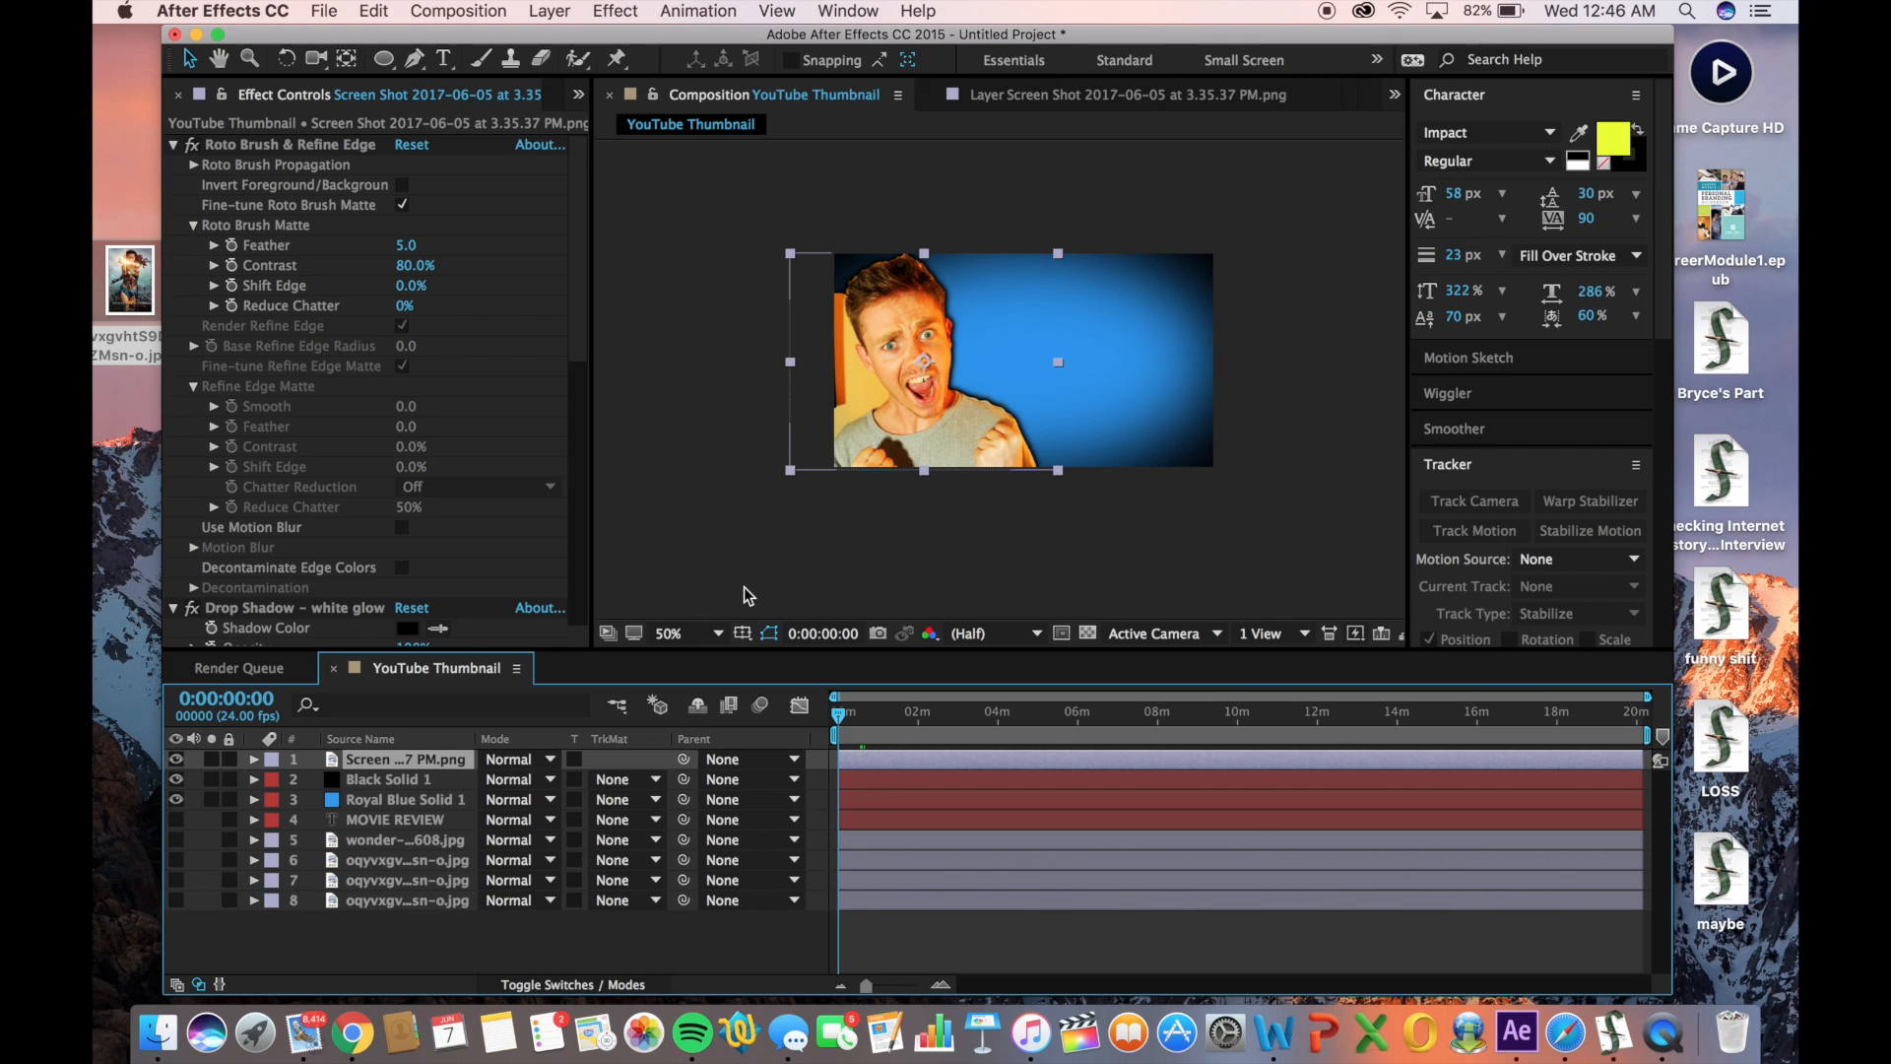
{"action": "key", "text": "comma"}
{"action": "key", "text": "comma"}
{"action": "key", "text": "period"}
{"action": "key", "text": "period"}
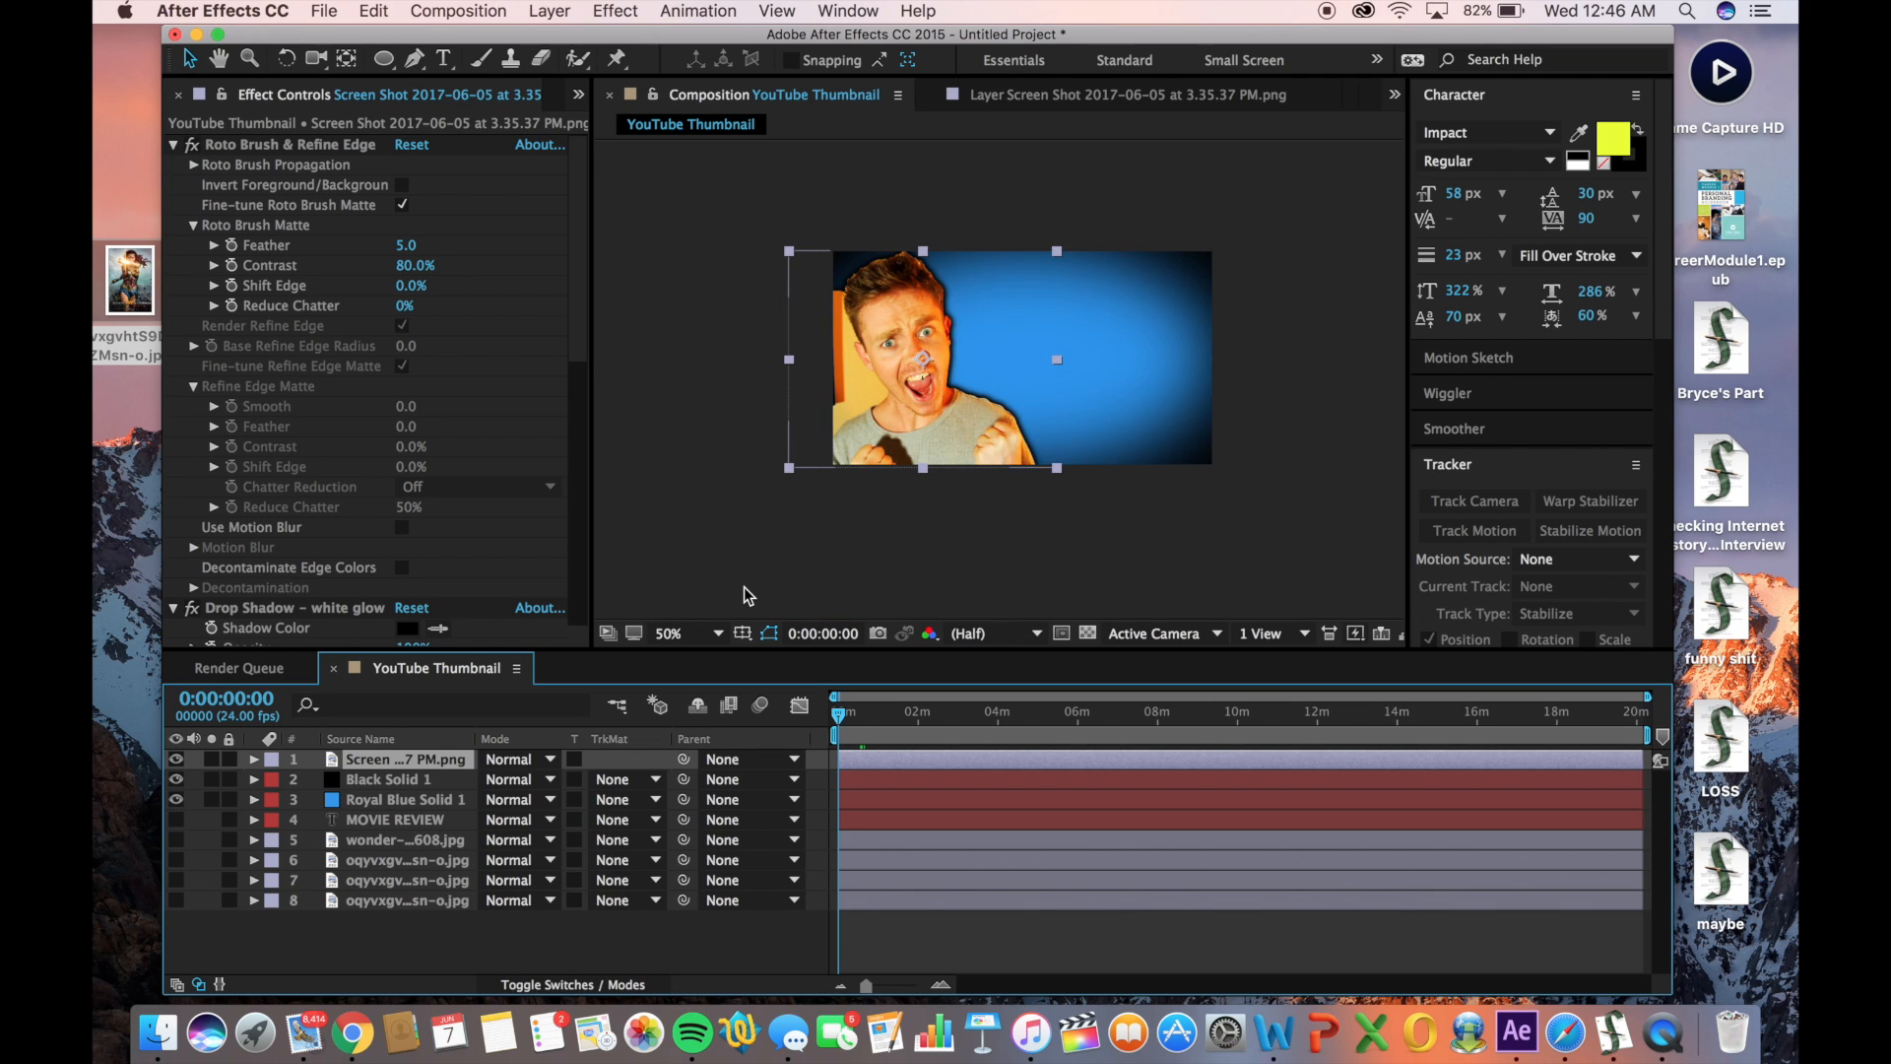
{"action": "key", "text": "period"}
{"action": "key", "text": "comma"}
Open the cut-out layer on its own and remove the leftover yellow wall beside the man with a Roto Brush background stroke
{"action": "double_click", "coordinate": [363, 758]}
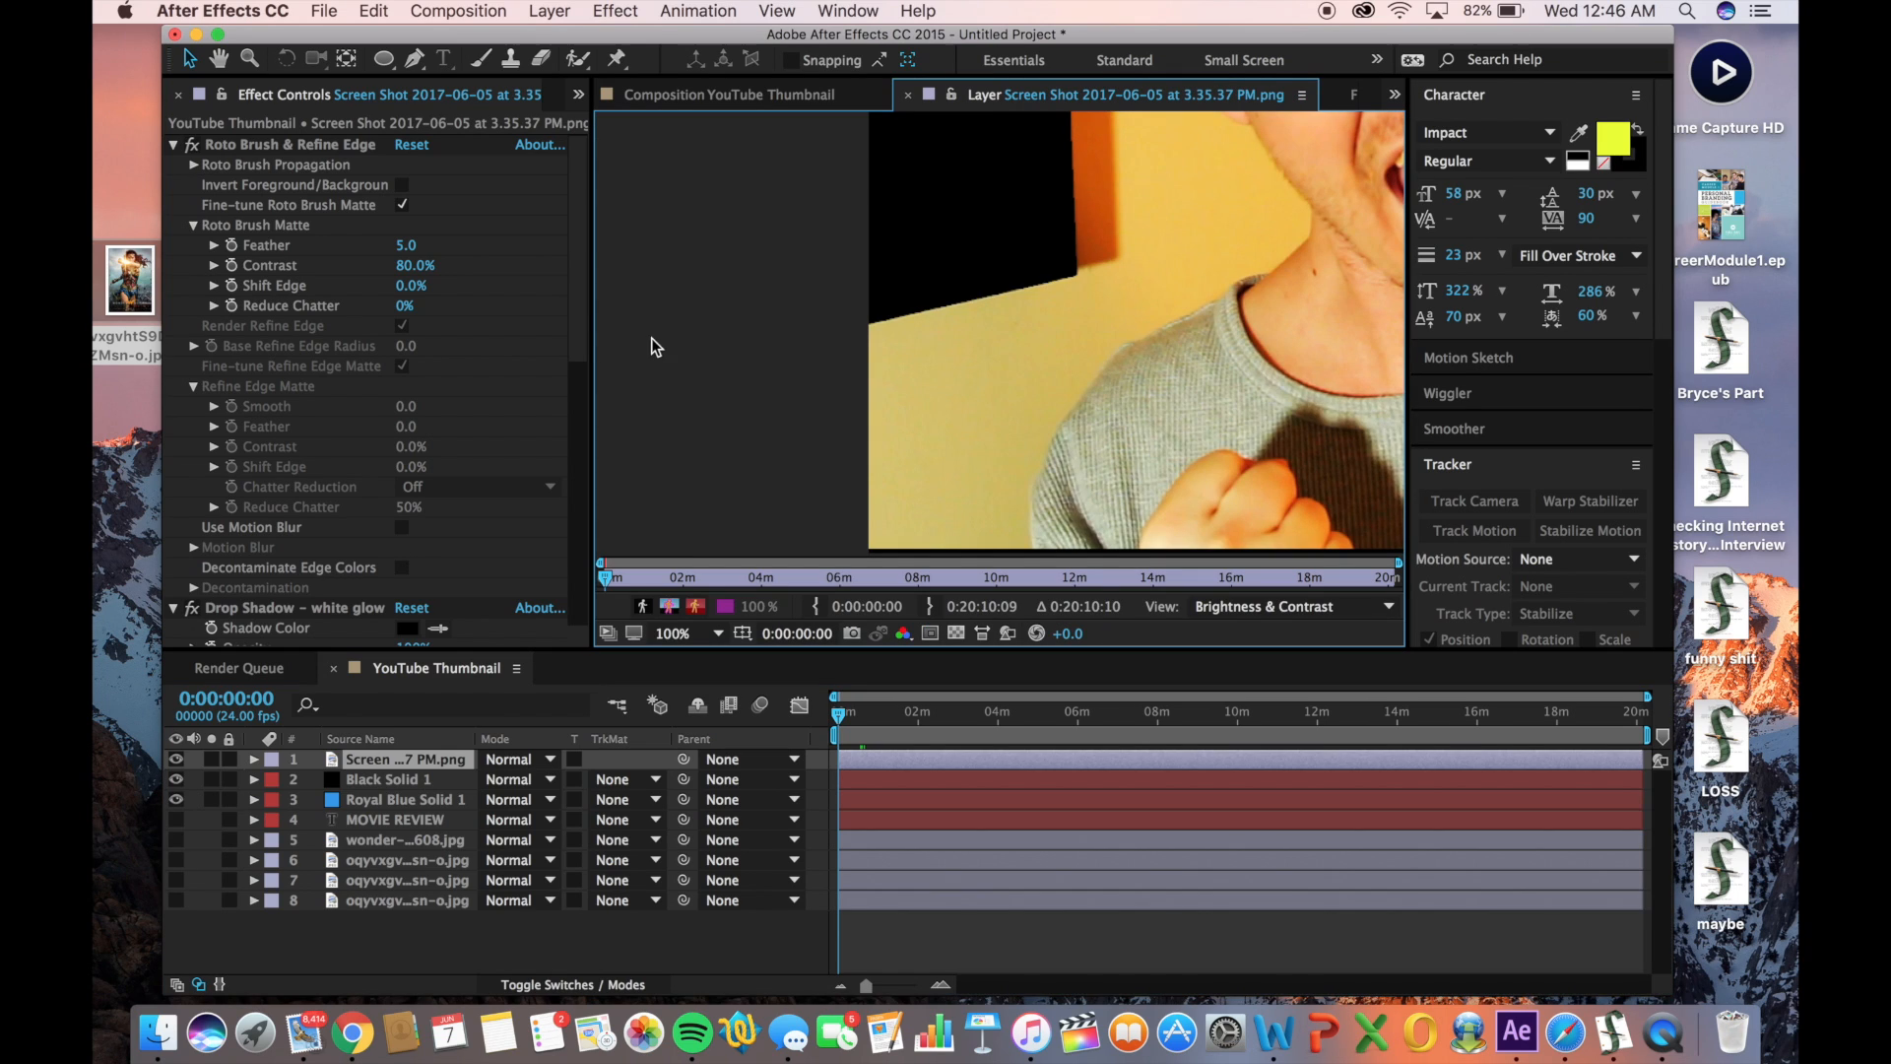
{"action": "key", "text": "comma"}
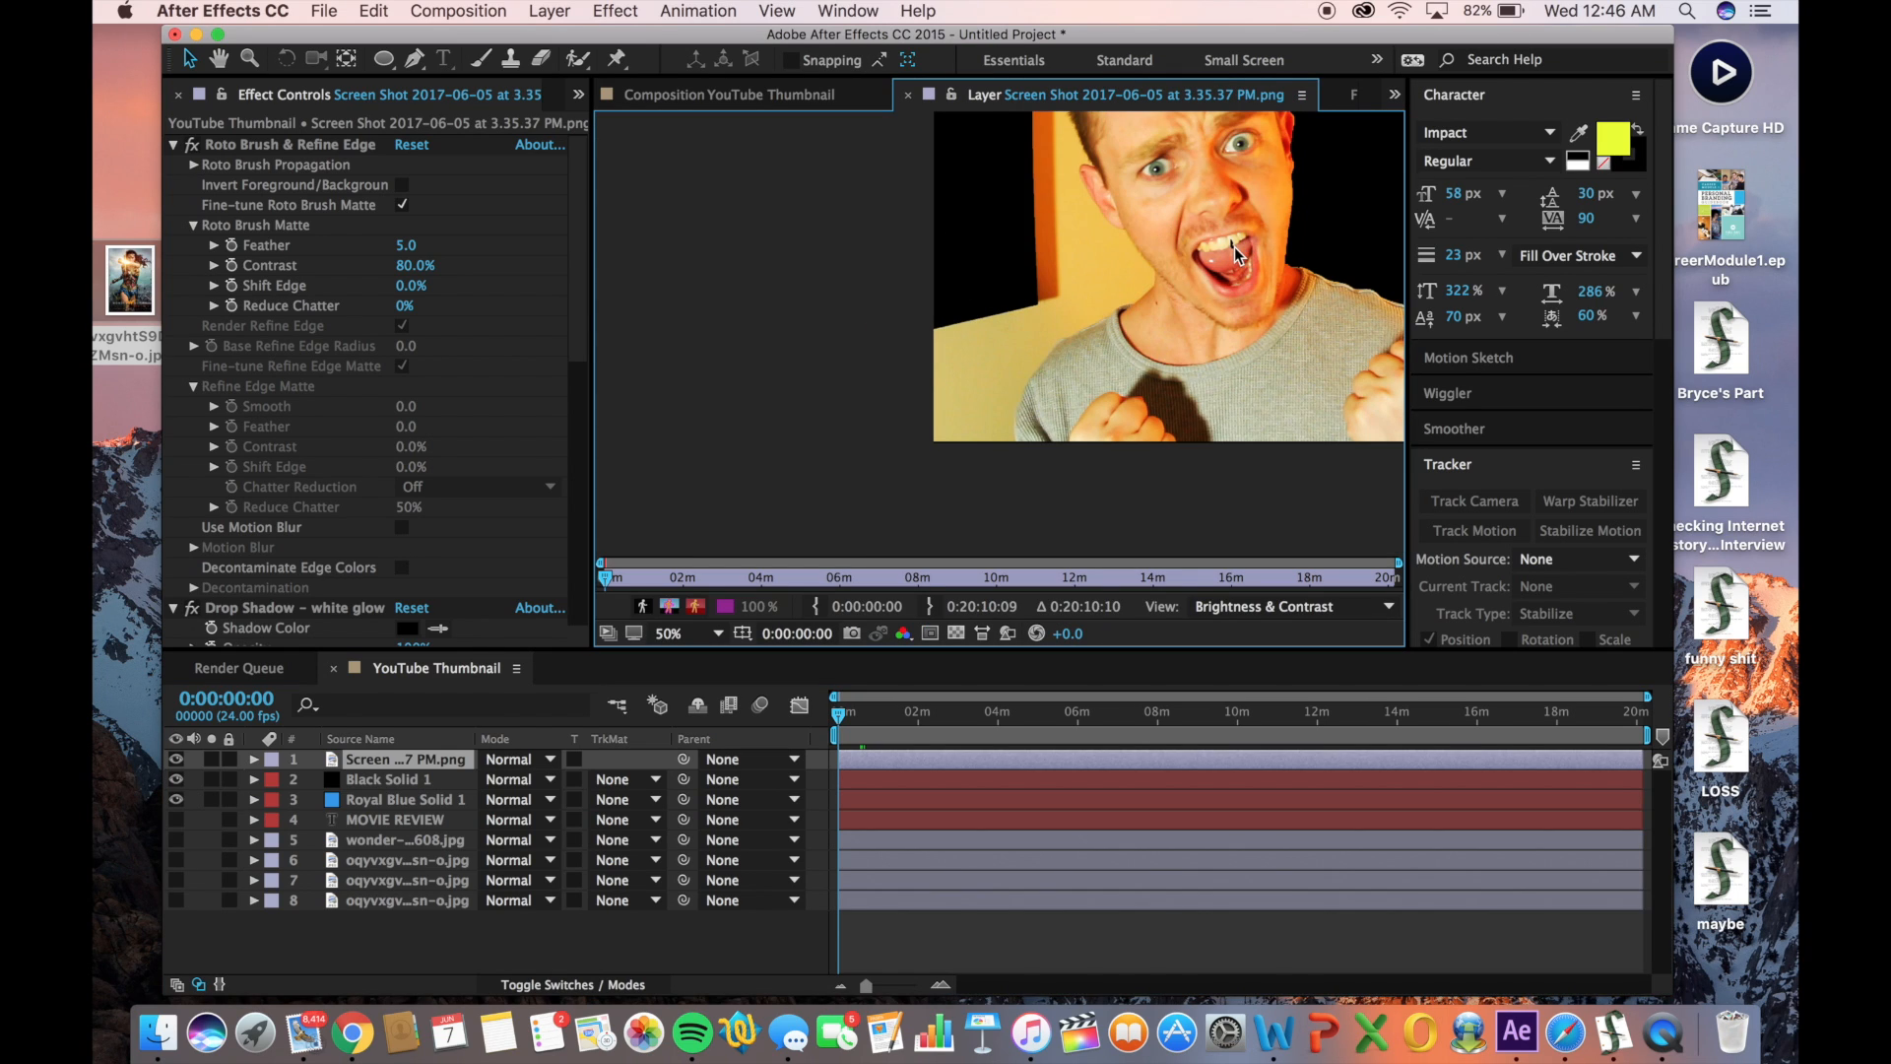
{"action": "key", "text": "comma"}
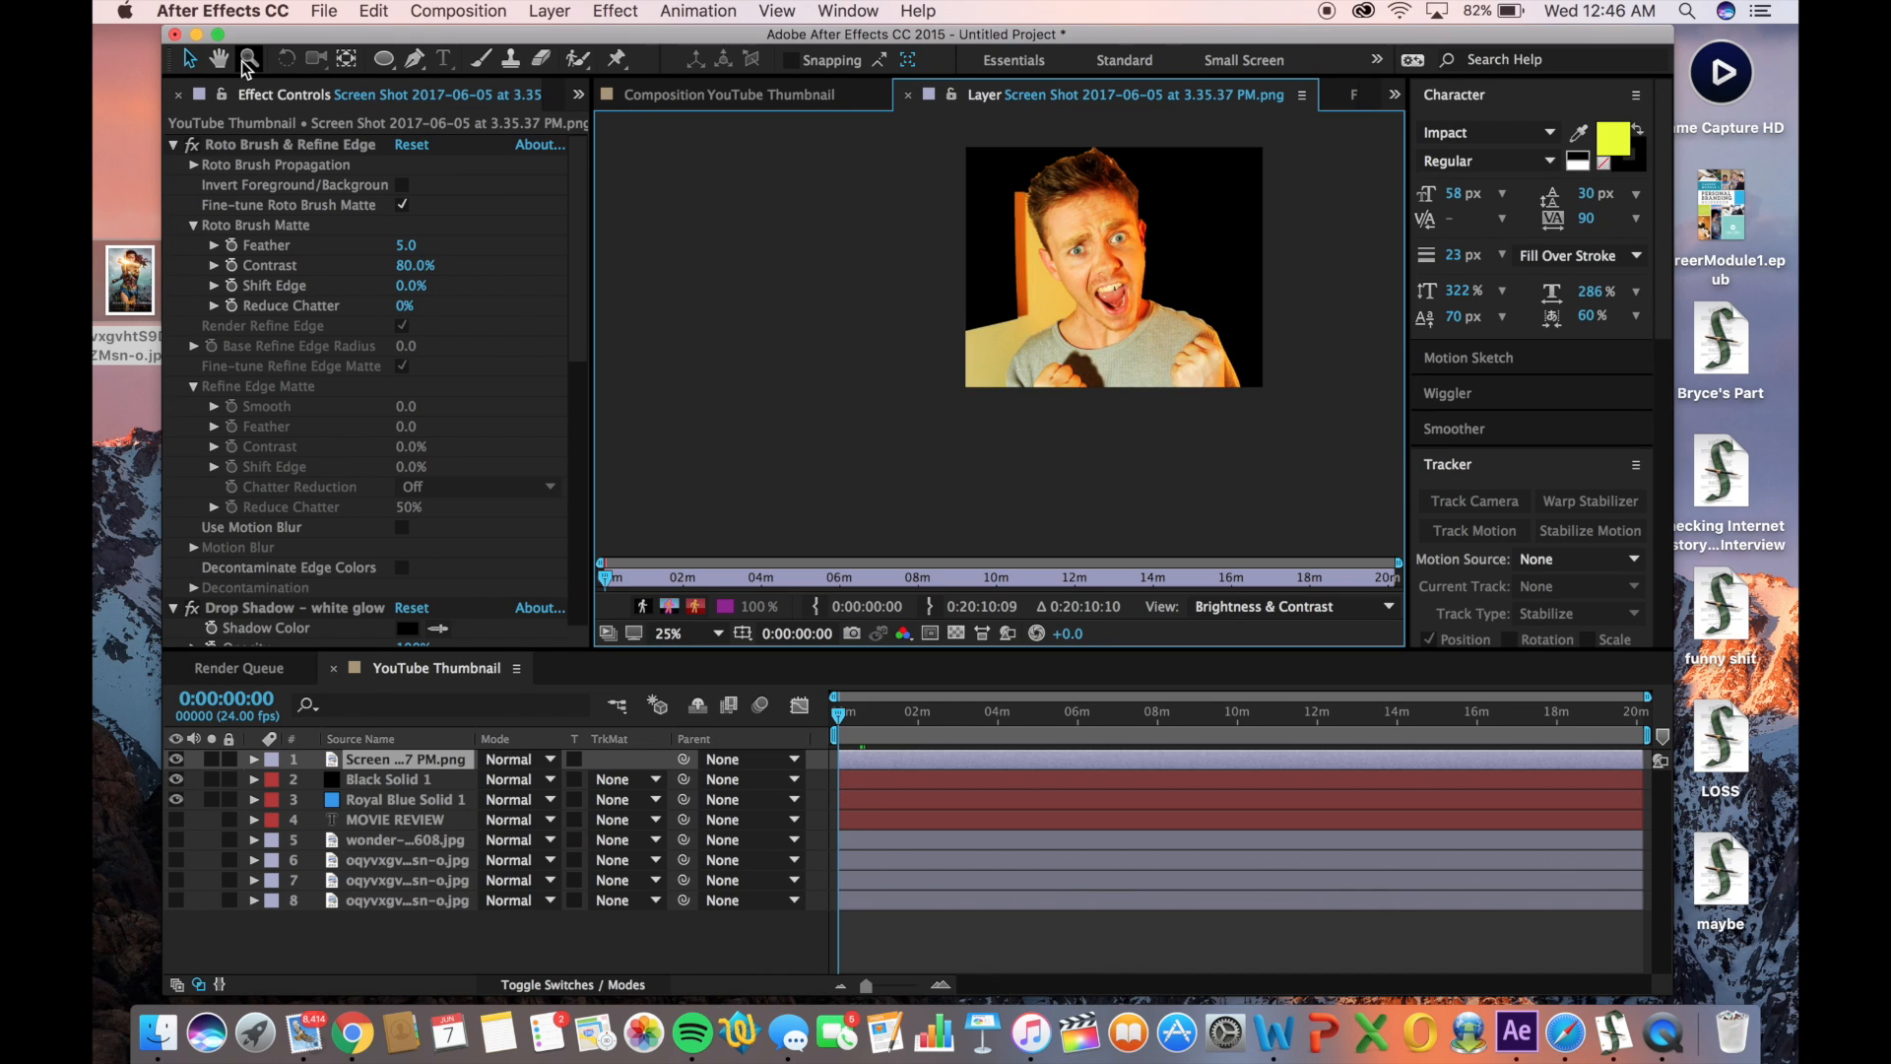
{"action": "left_click", "coordinate": [219, 58]}
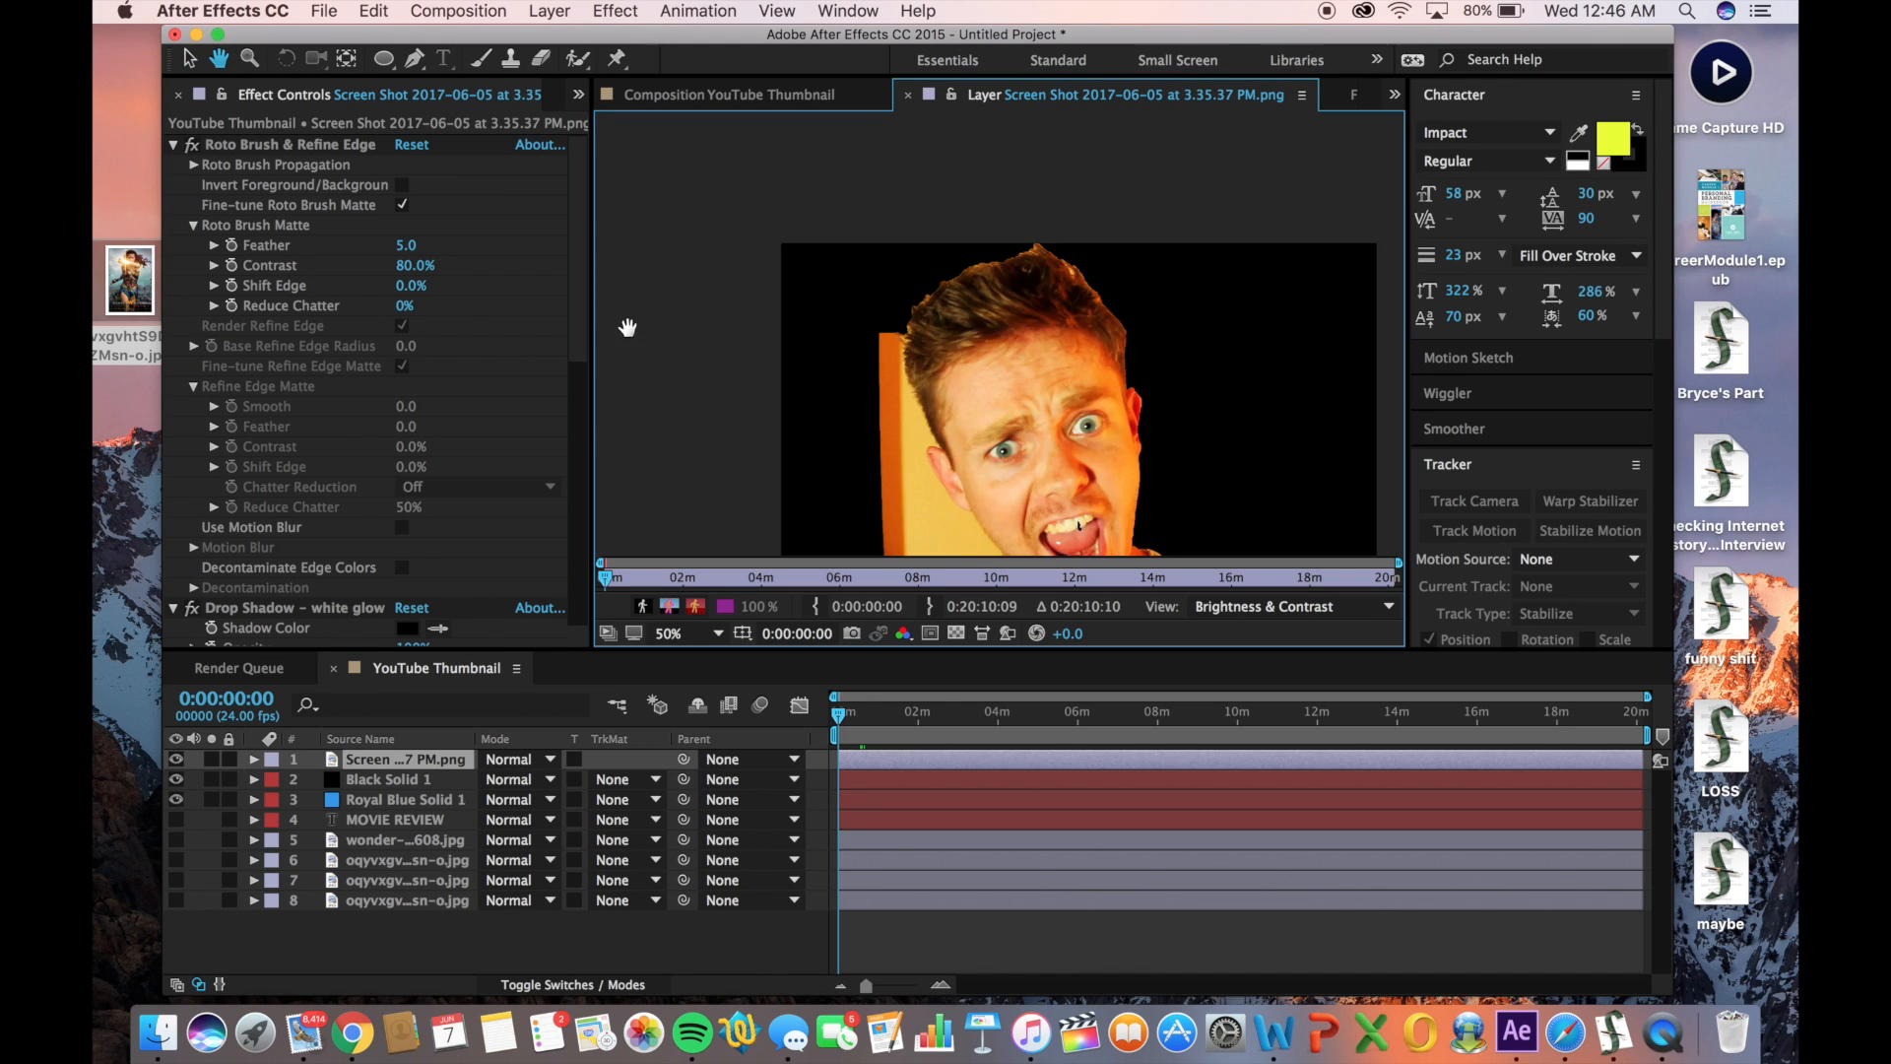
{"action": "key", "text": "period"}
{"action": "left_click", "coordinate": [578, 59]}
{"action": "left_click_drag", "start_coordinate": [901, 266], "coordinate": [903, 334]}
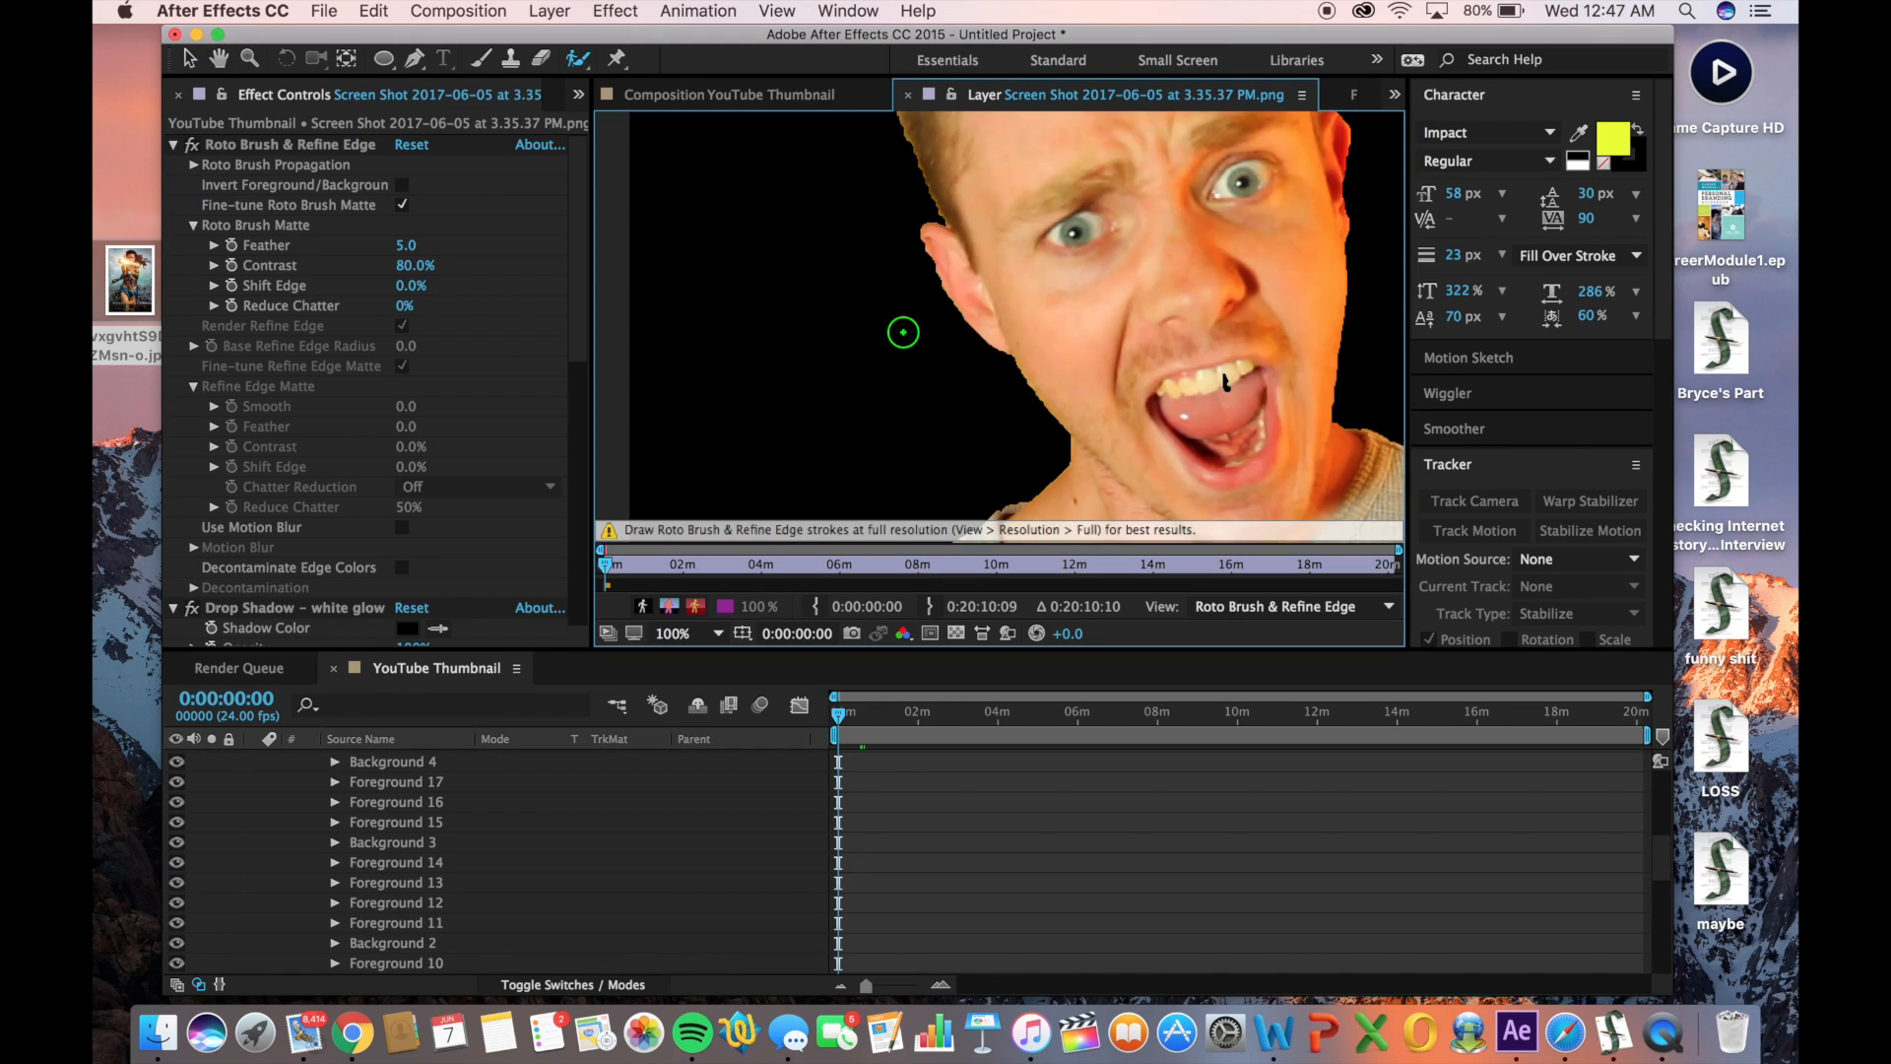
Check the cleaned cut-out, return to the YouTube Thumbnail composition and collapse the cut-out layer's properties
{"action": "key", "text": "comma"}
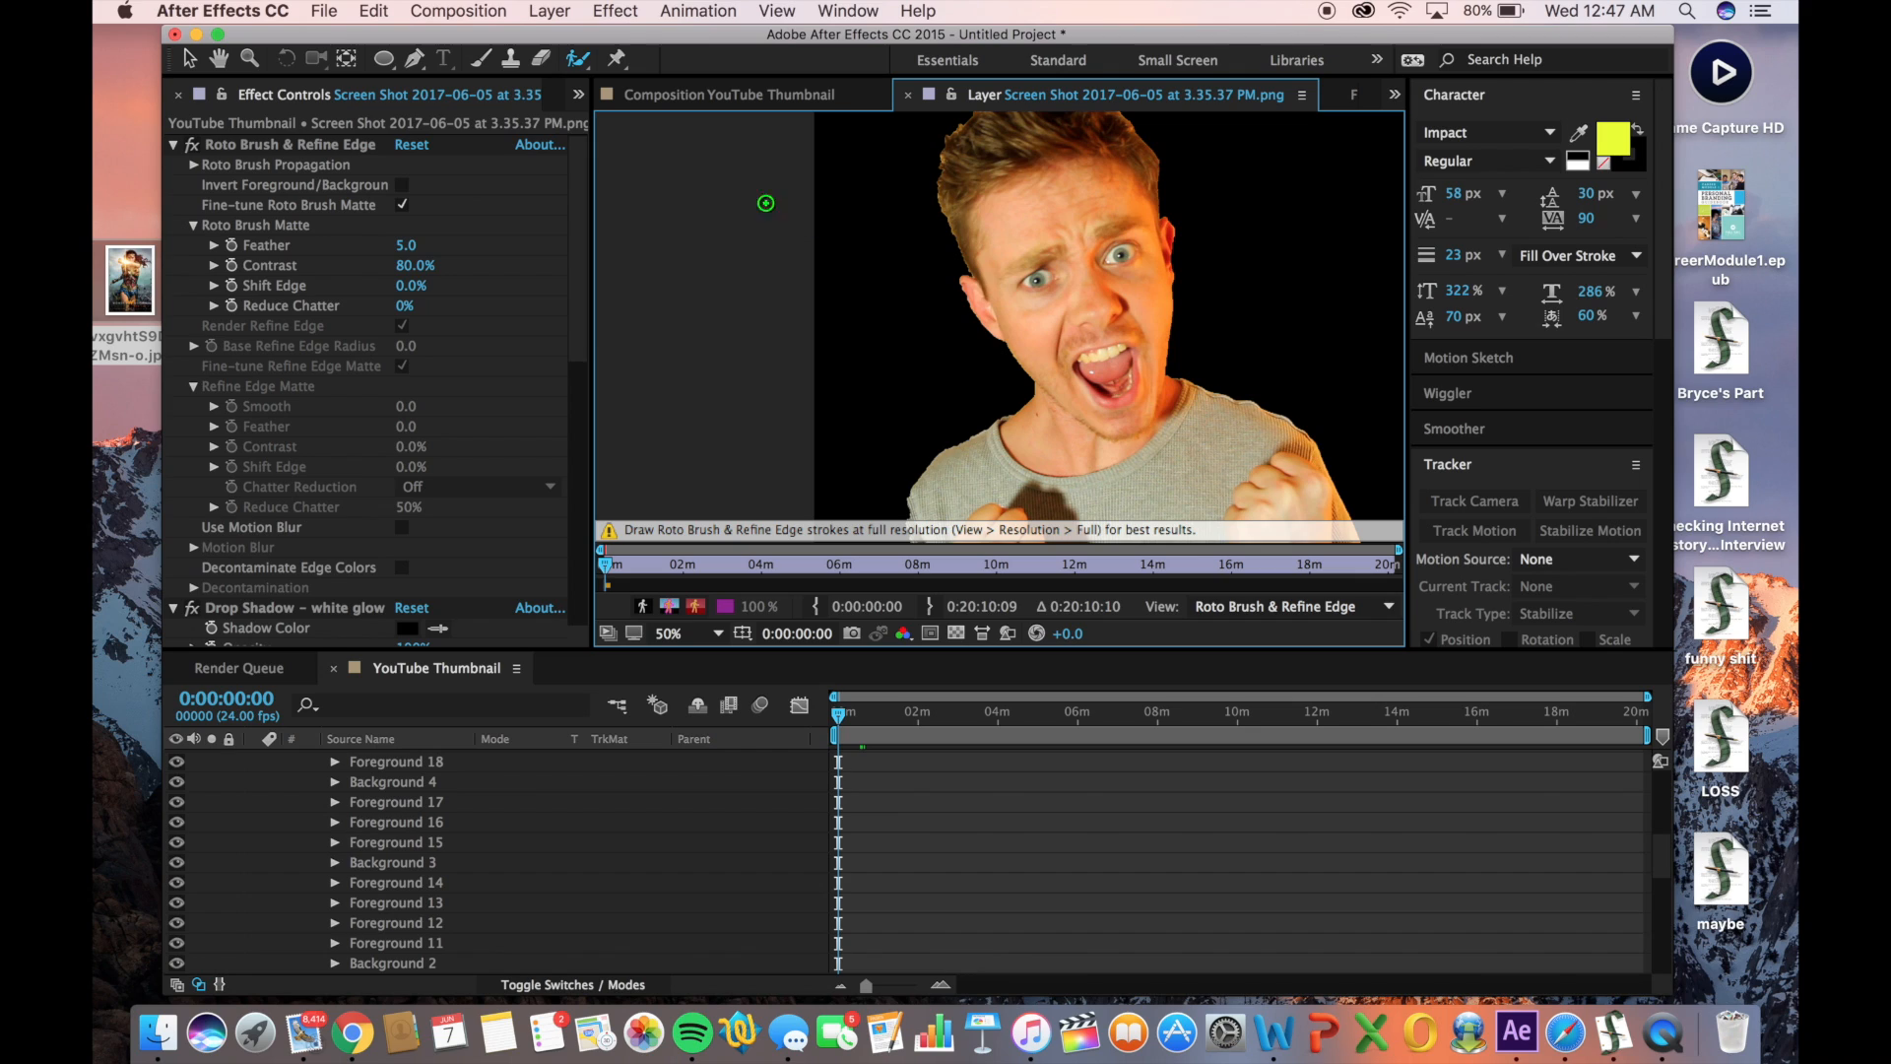
{"action": "left_click", "coordinate": [219, 58]}
{"action": "left_click_drag", "start_coordinate": [748, 287], "coordinate": [775, 179]}
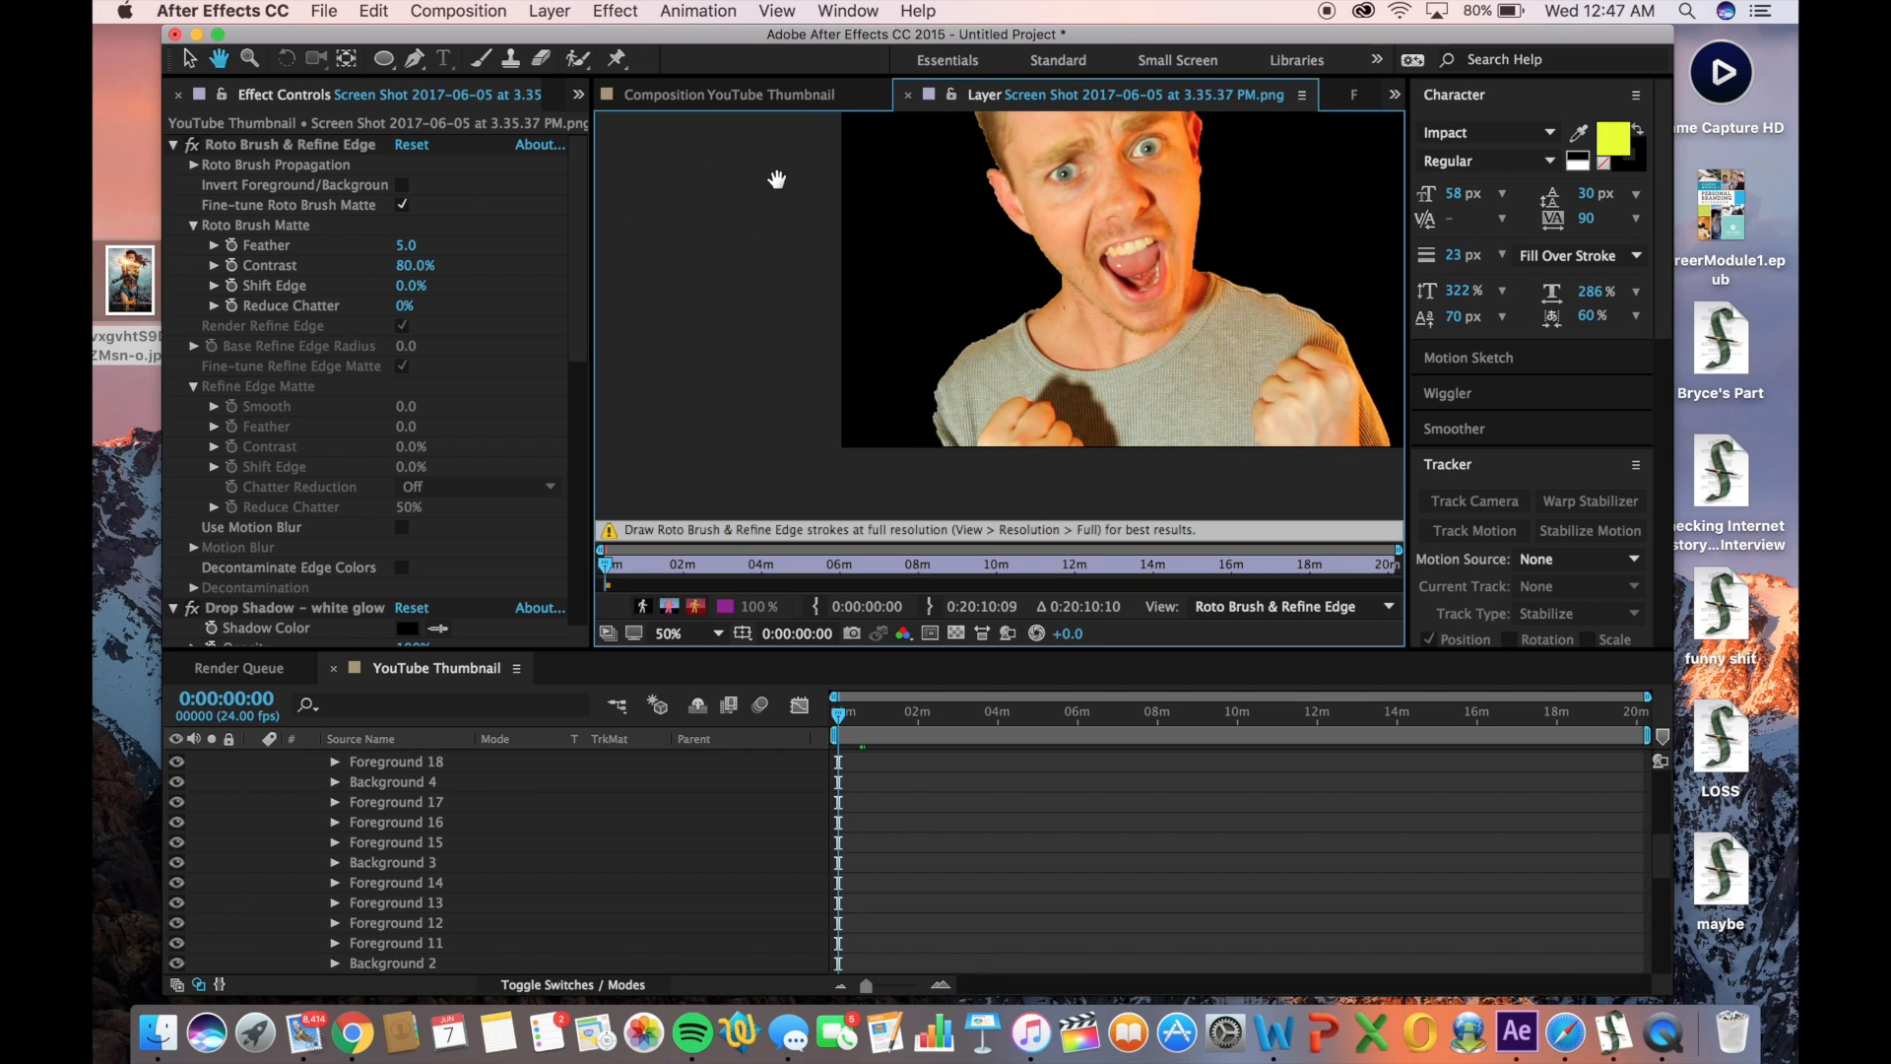
{"action": "key", "text": "v"}
{"action": "left_click", "coordinate": [730, 96]}
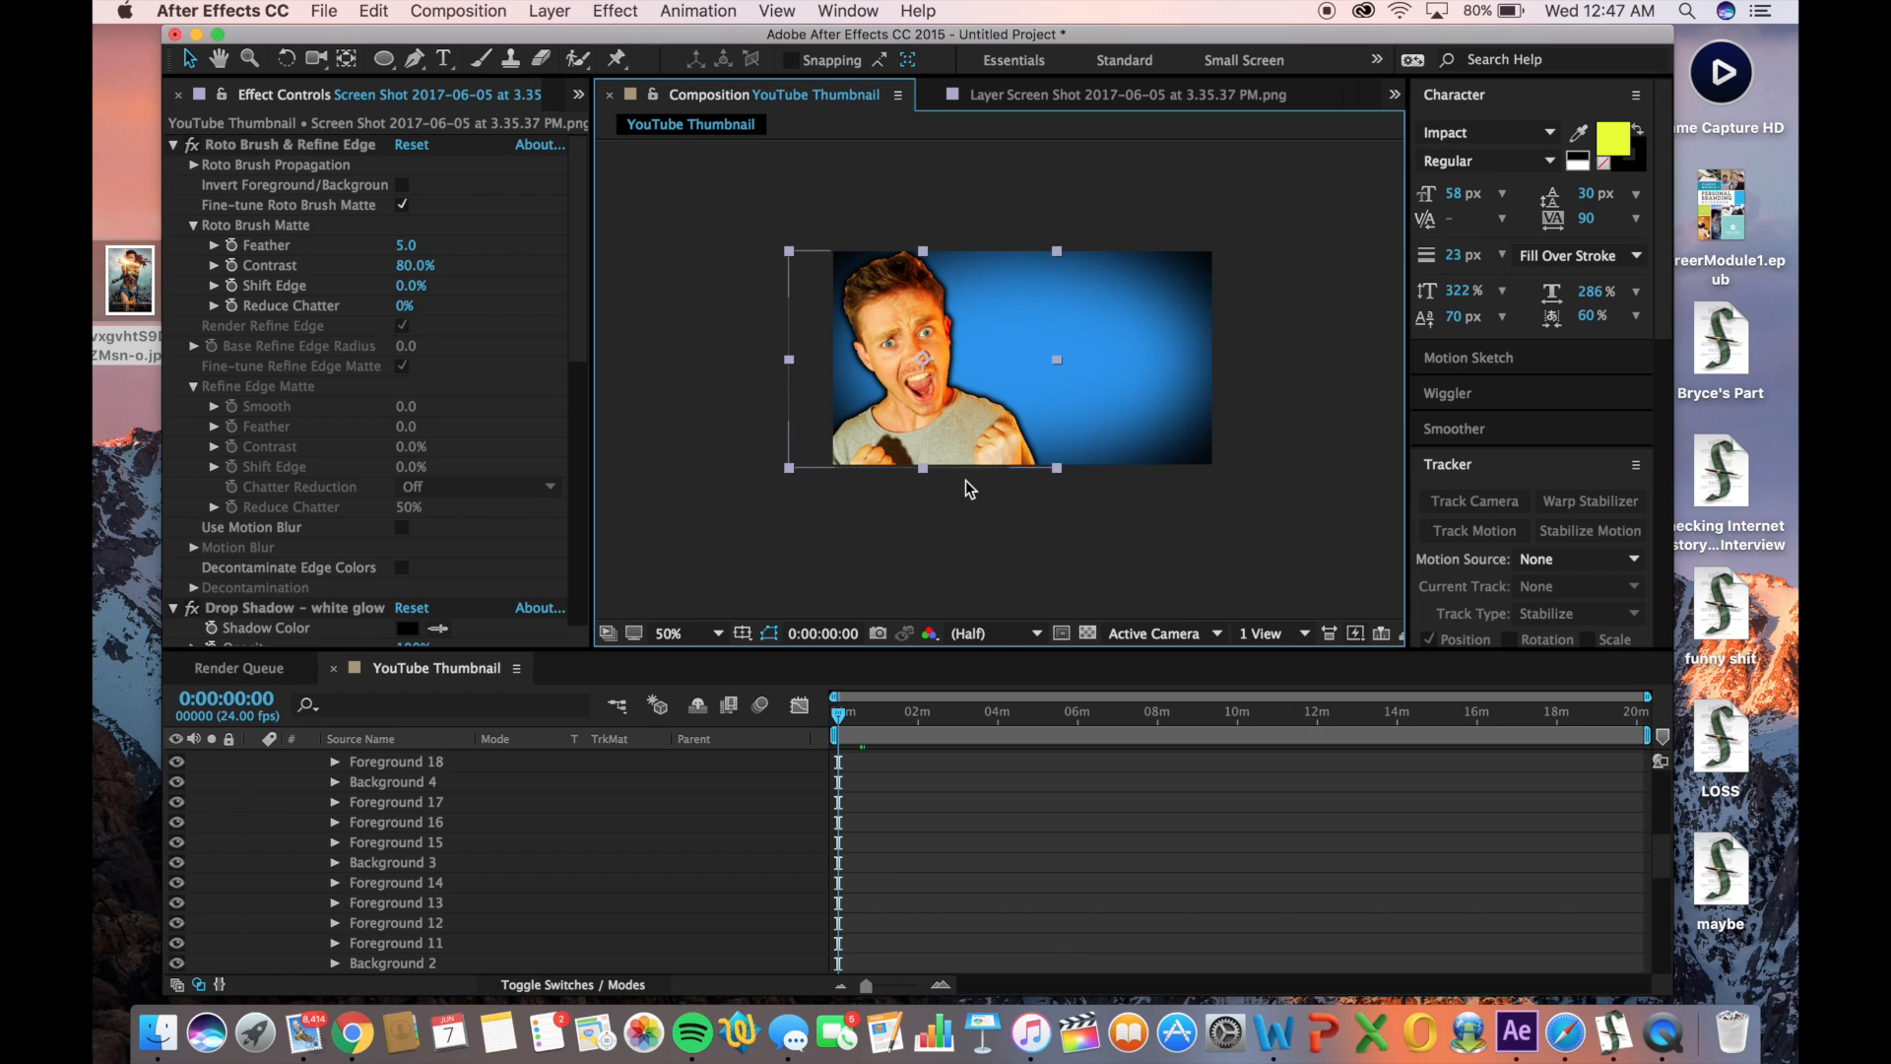
{"action": "key", "text": "period"}
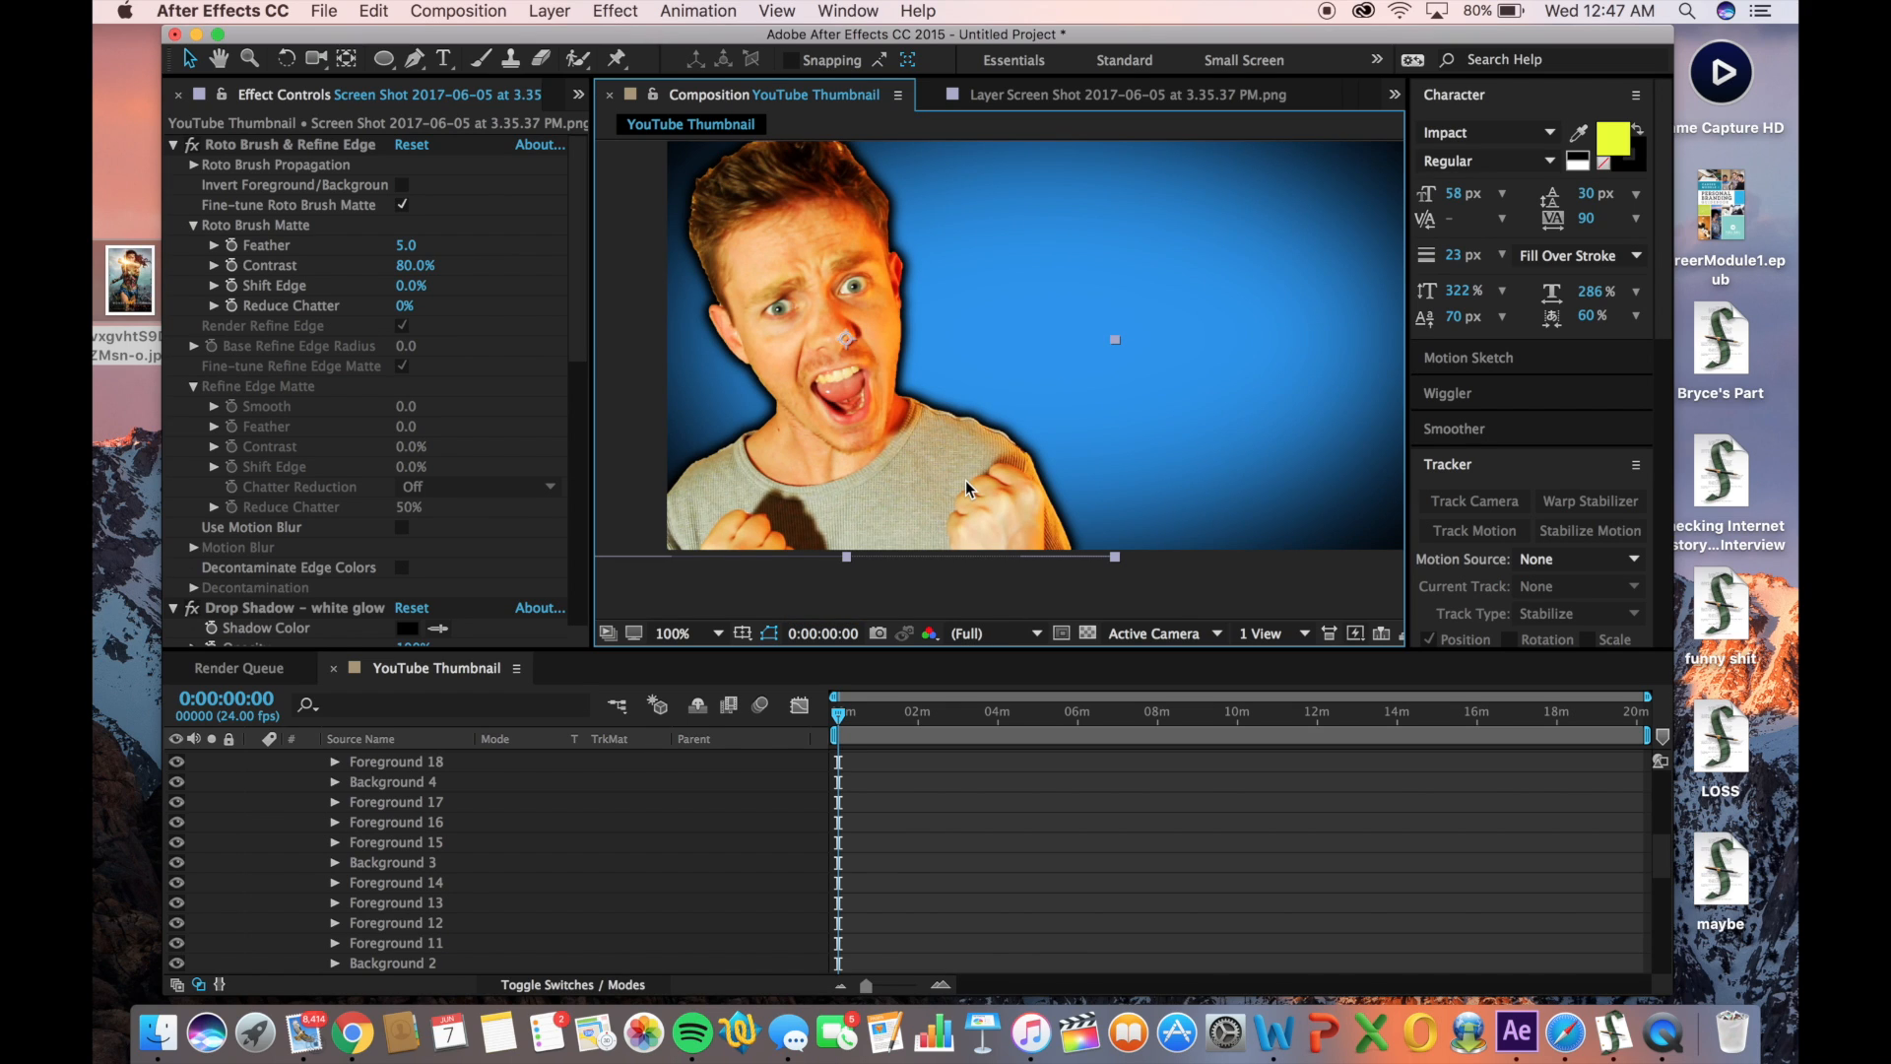
{"action": "scroll", "coordinate": [629, 797], "scroll_direction": "up", "scroll_amount": 5}
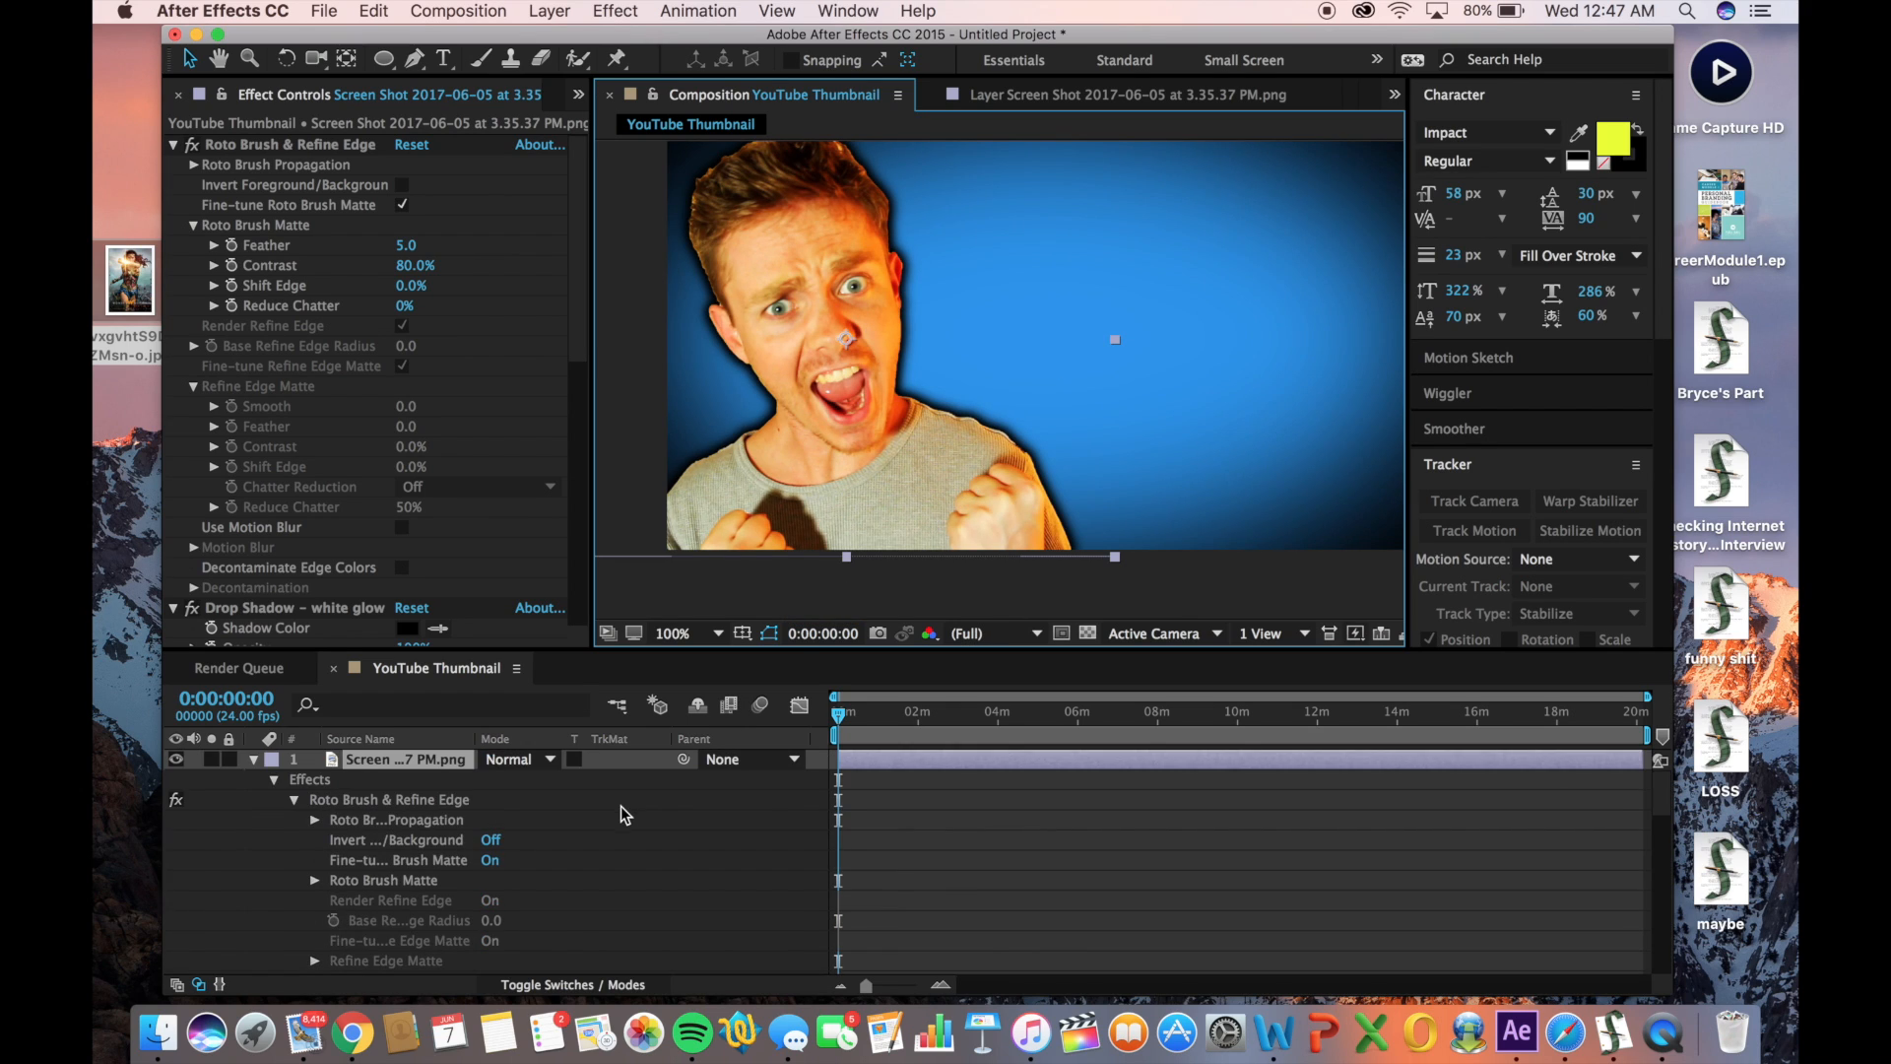
{"action": "left_click", "coordinate": [254, 760]}
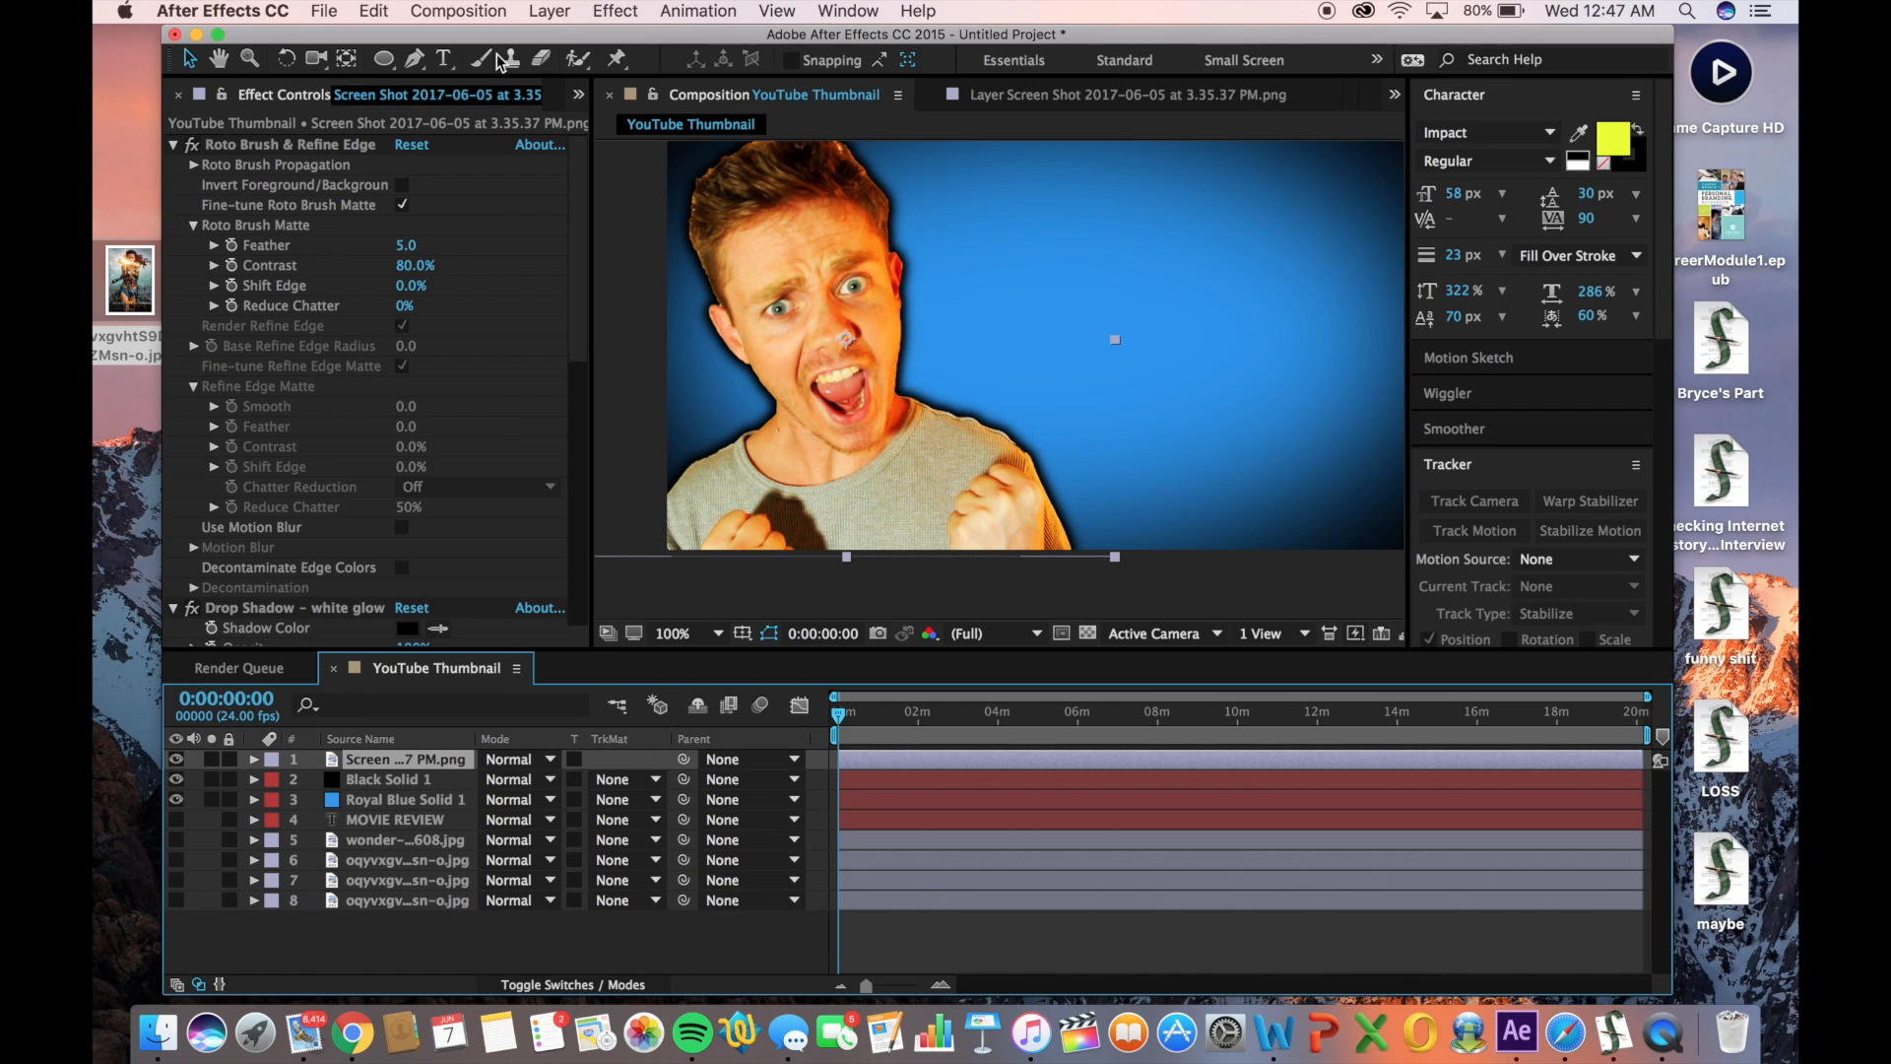
Add the text YOUTUBE on the blue background beside the man's head, in yellow Impact with a black stroke
{"action": "left_click", "coordinate": [444, 58]}
{"action": "left_click", "coordinate": [1030, 319]}
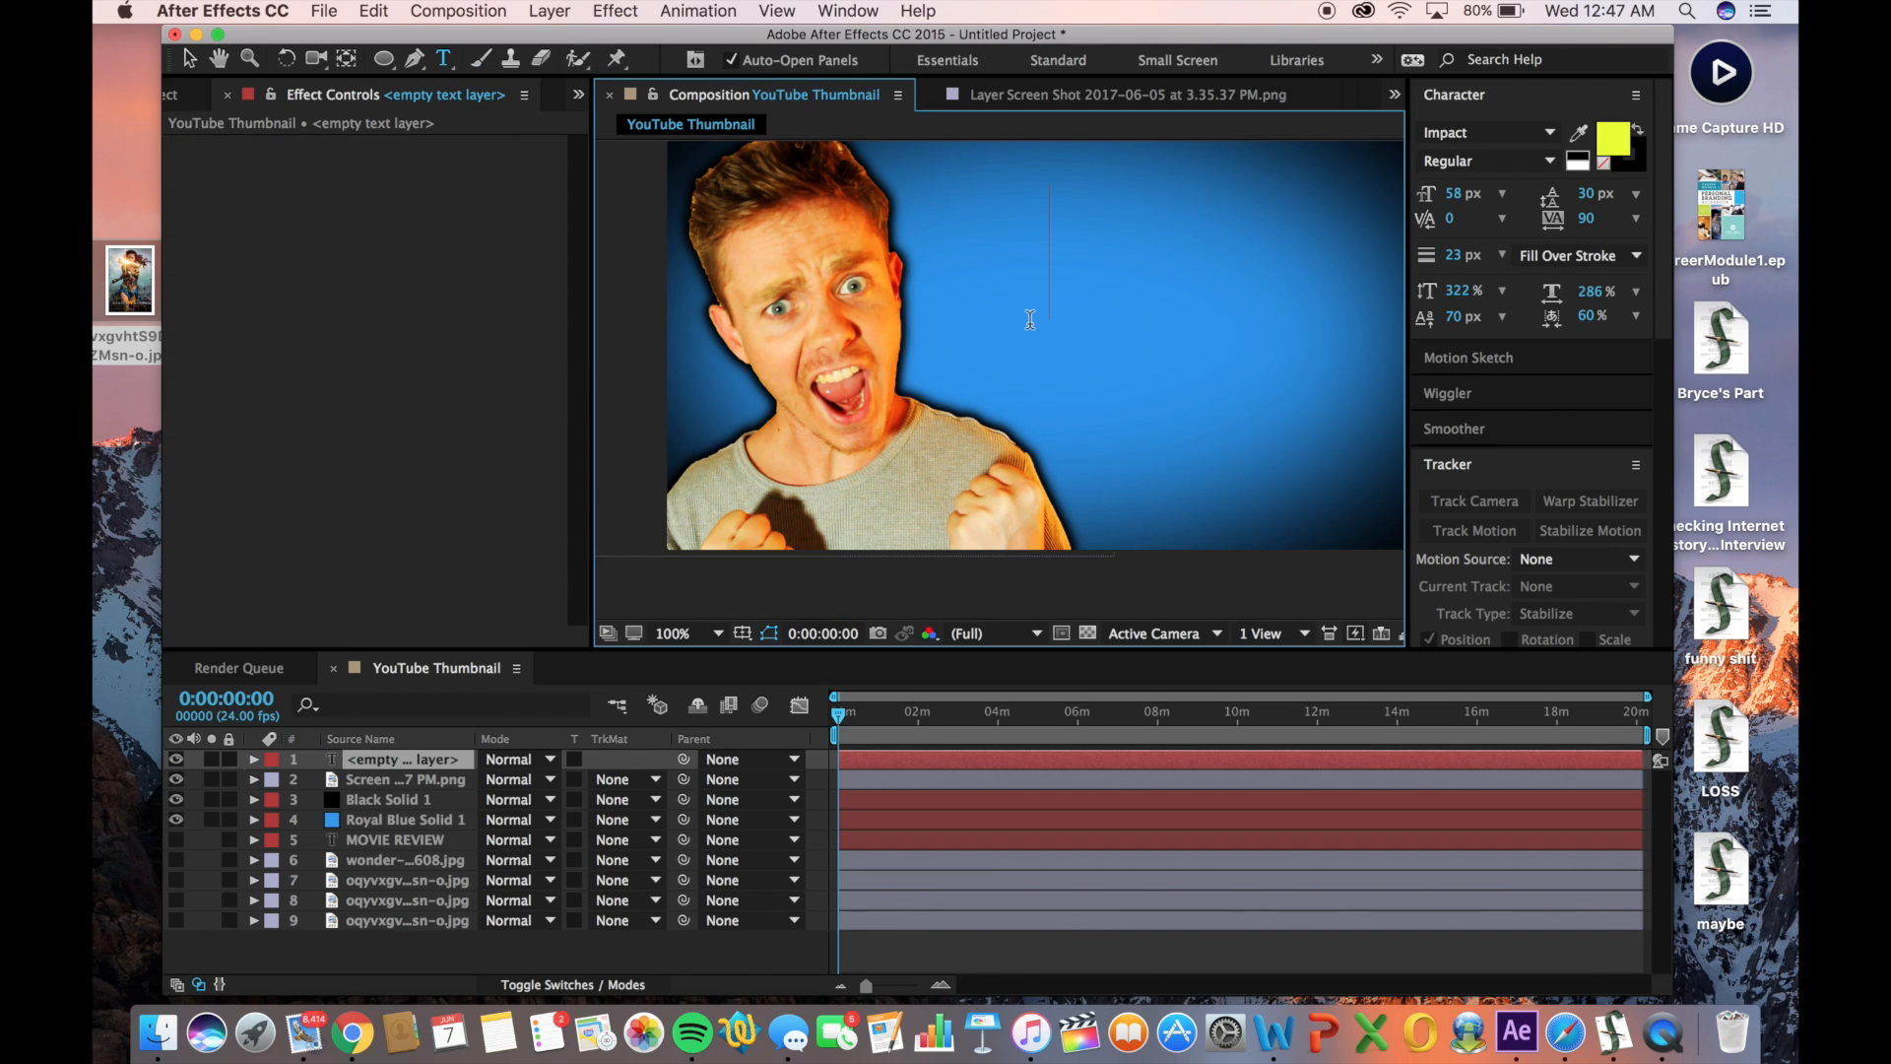
{"action": "type", "text": "Y"}
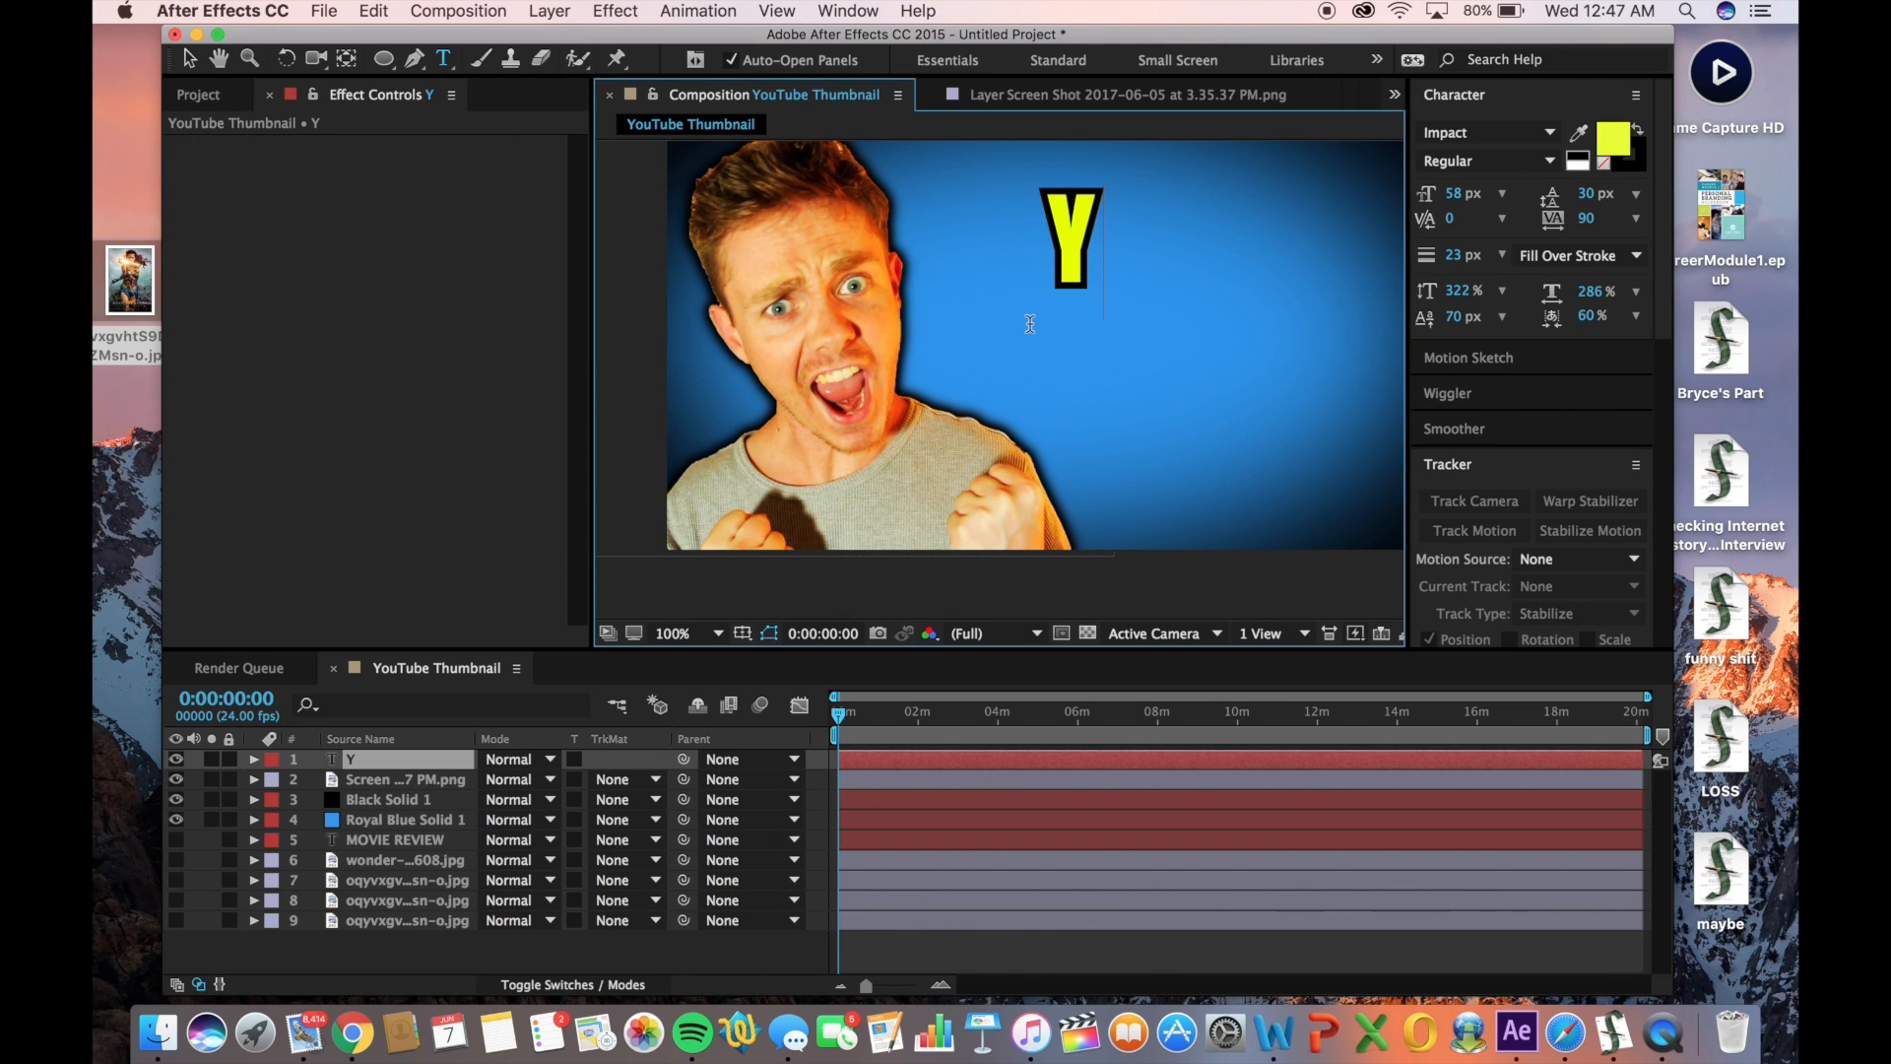
{"action": "type", "text": "OUt"}
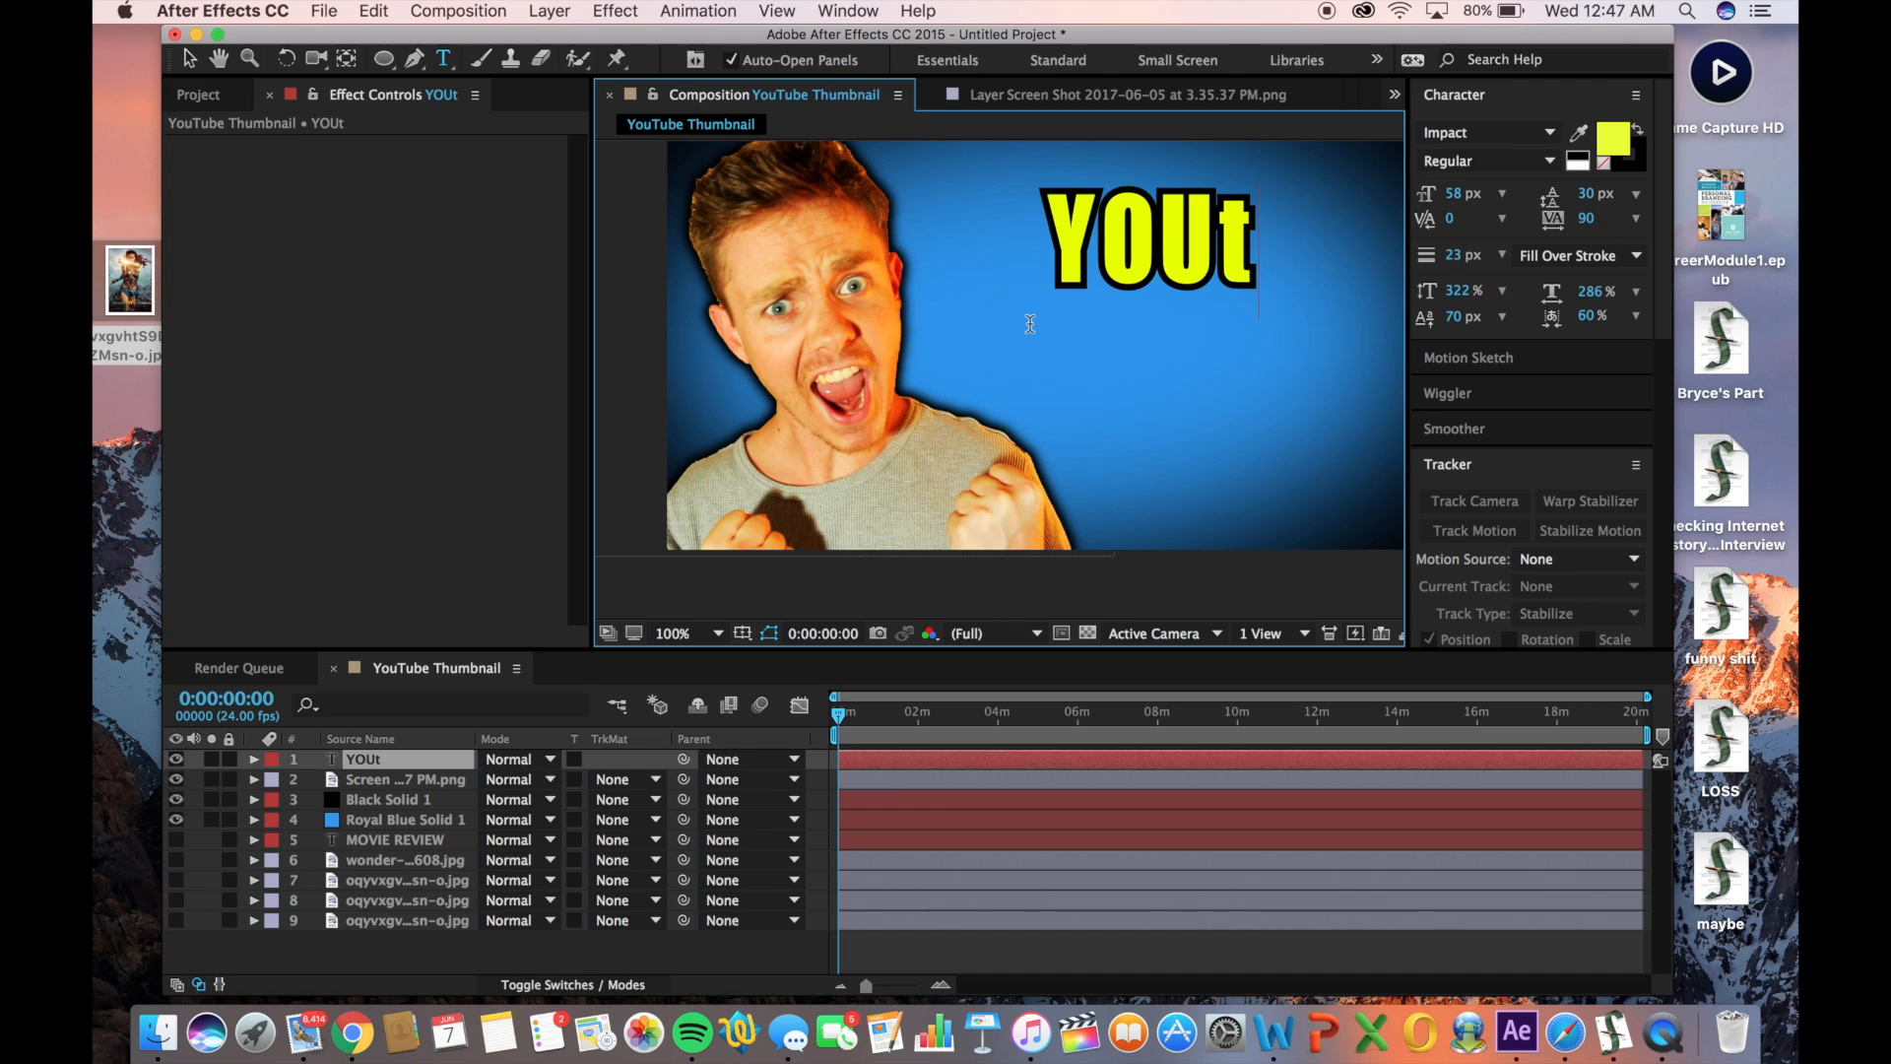
{"action": "key", "text": "BackSpace"}
{"action": "type", "text": "TUBE"}
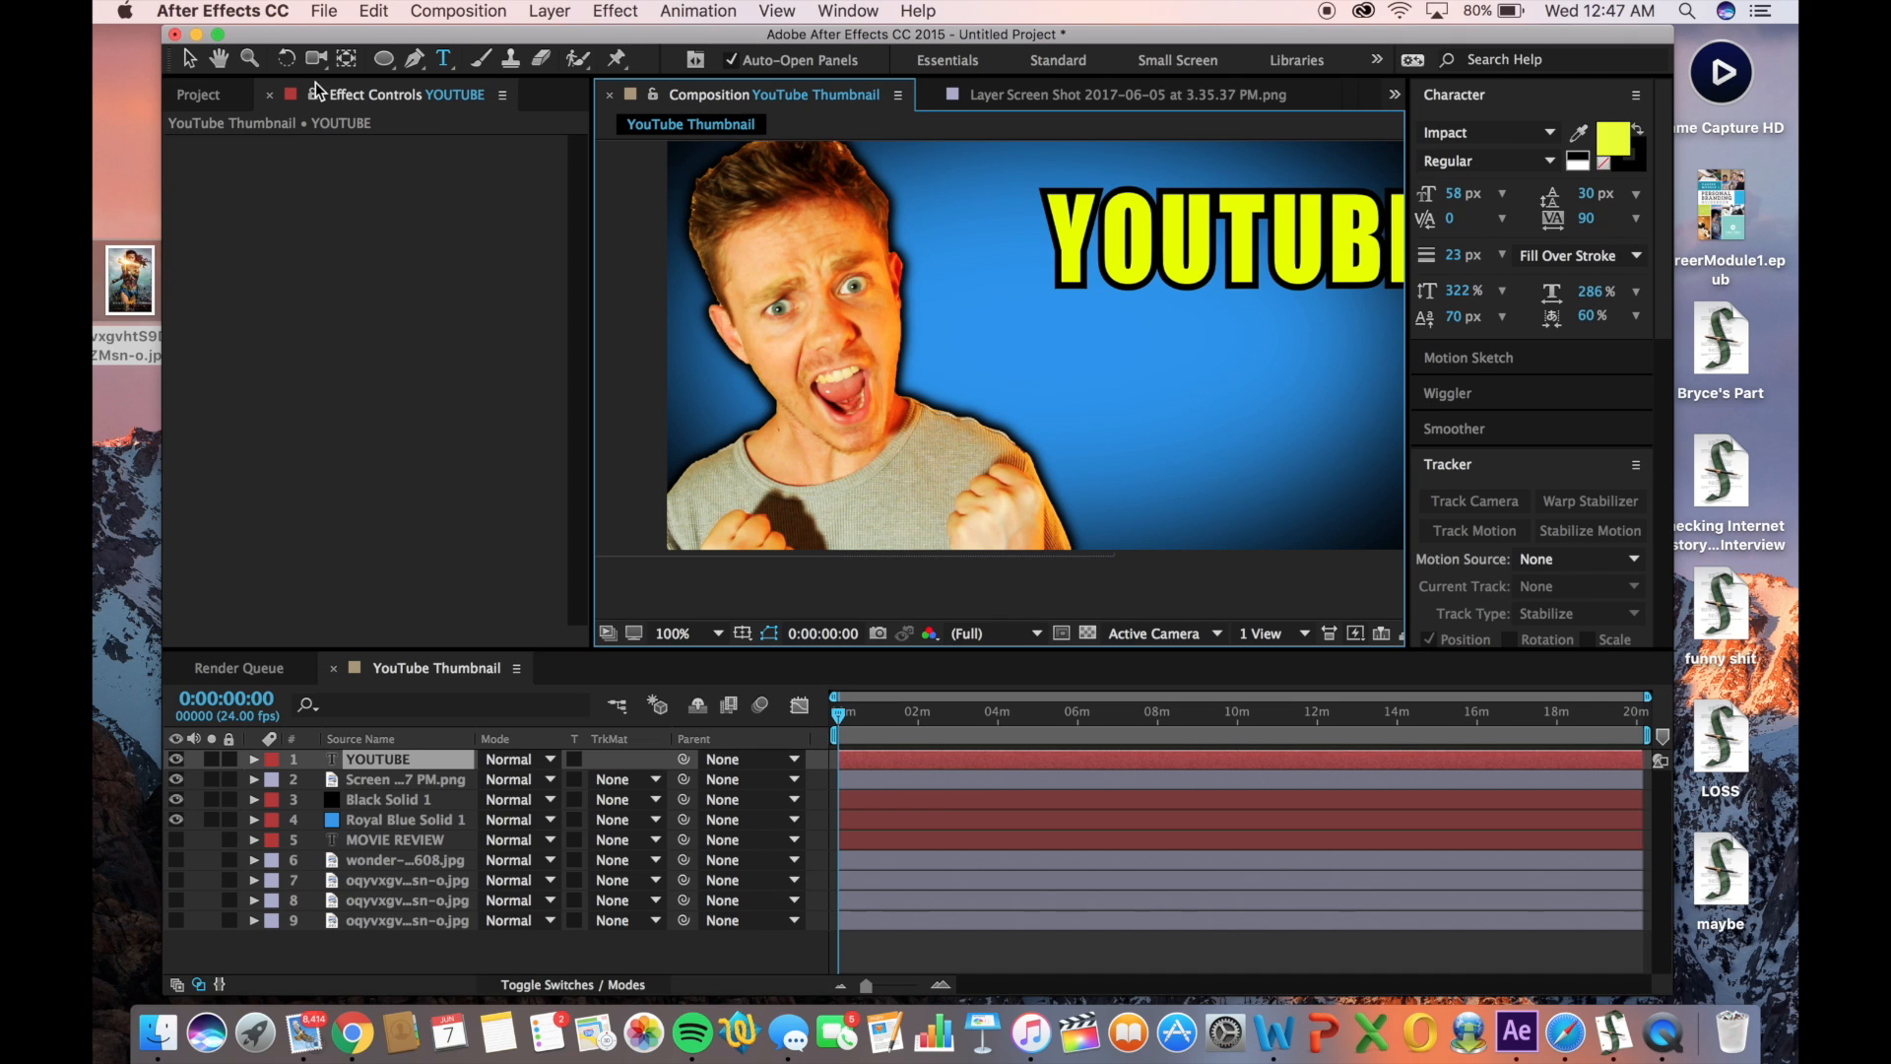
{"action": "left_click", "coordinate": [189, 61]}
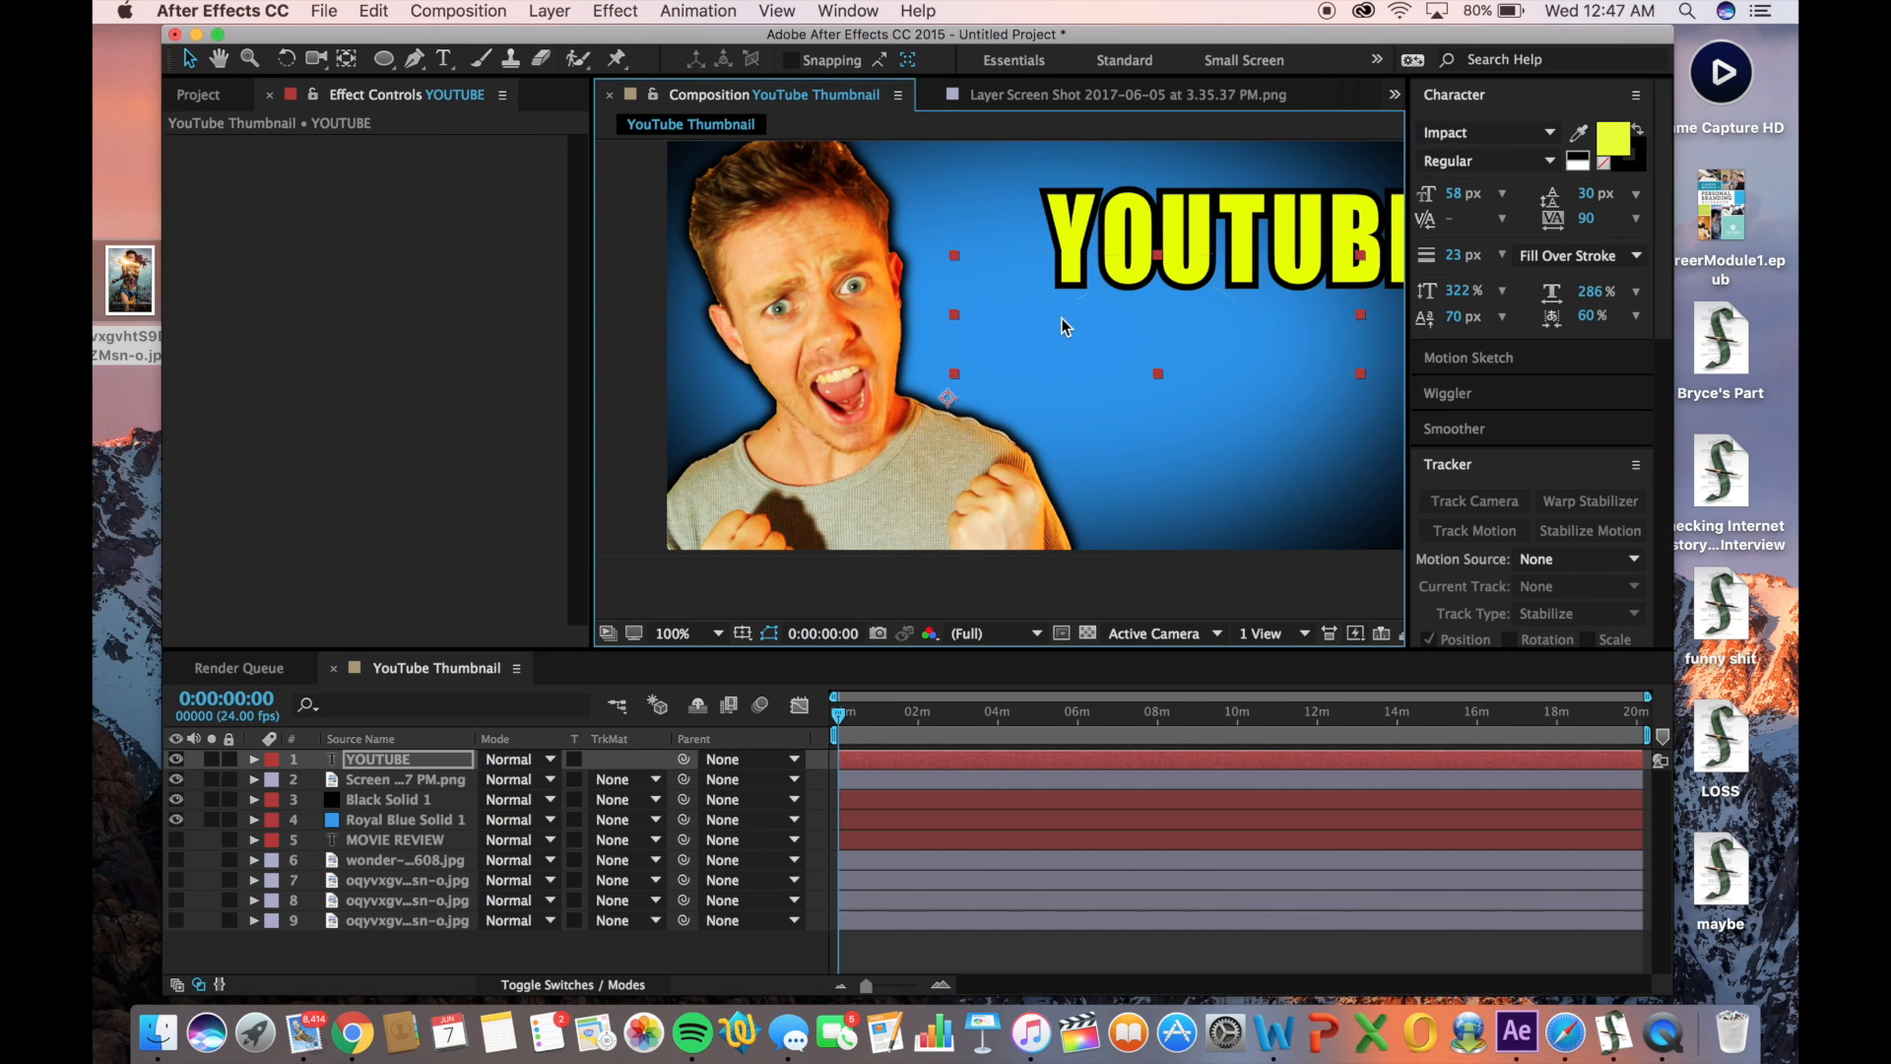
Add a Drop Shadow layer style to the YOUTUBE text and collapse the layer's properties
{"action": "key", "text": "Caps_Lock"}
{"action": "key", "text": "Caps_Lock"}
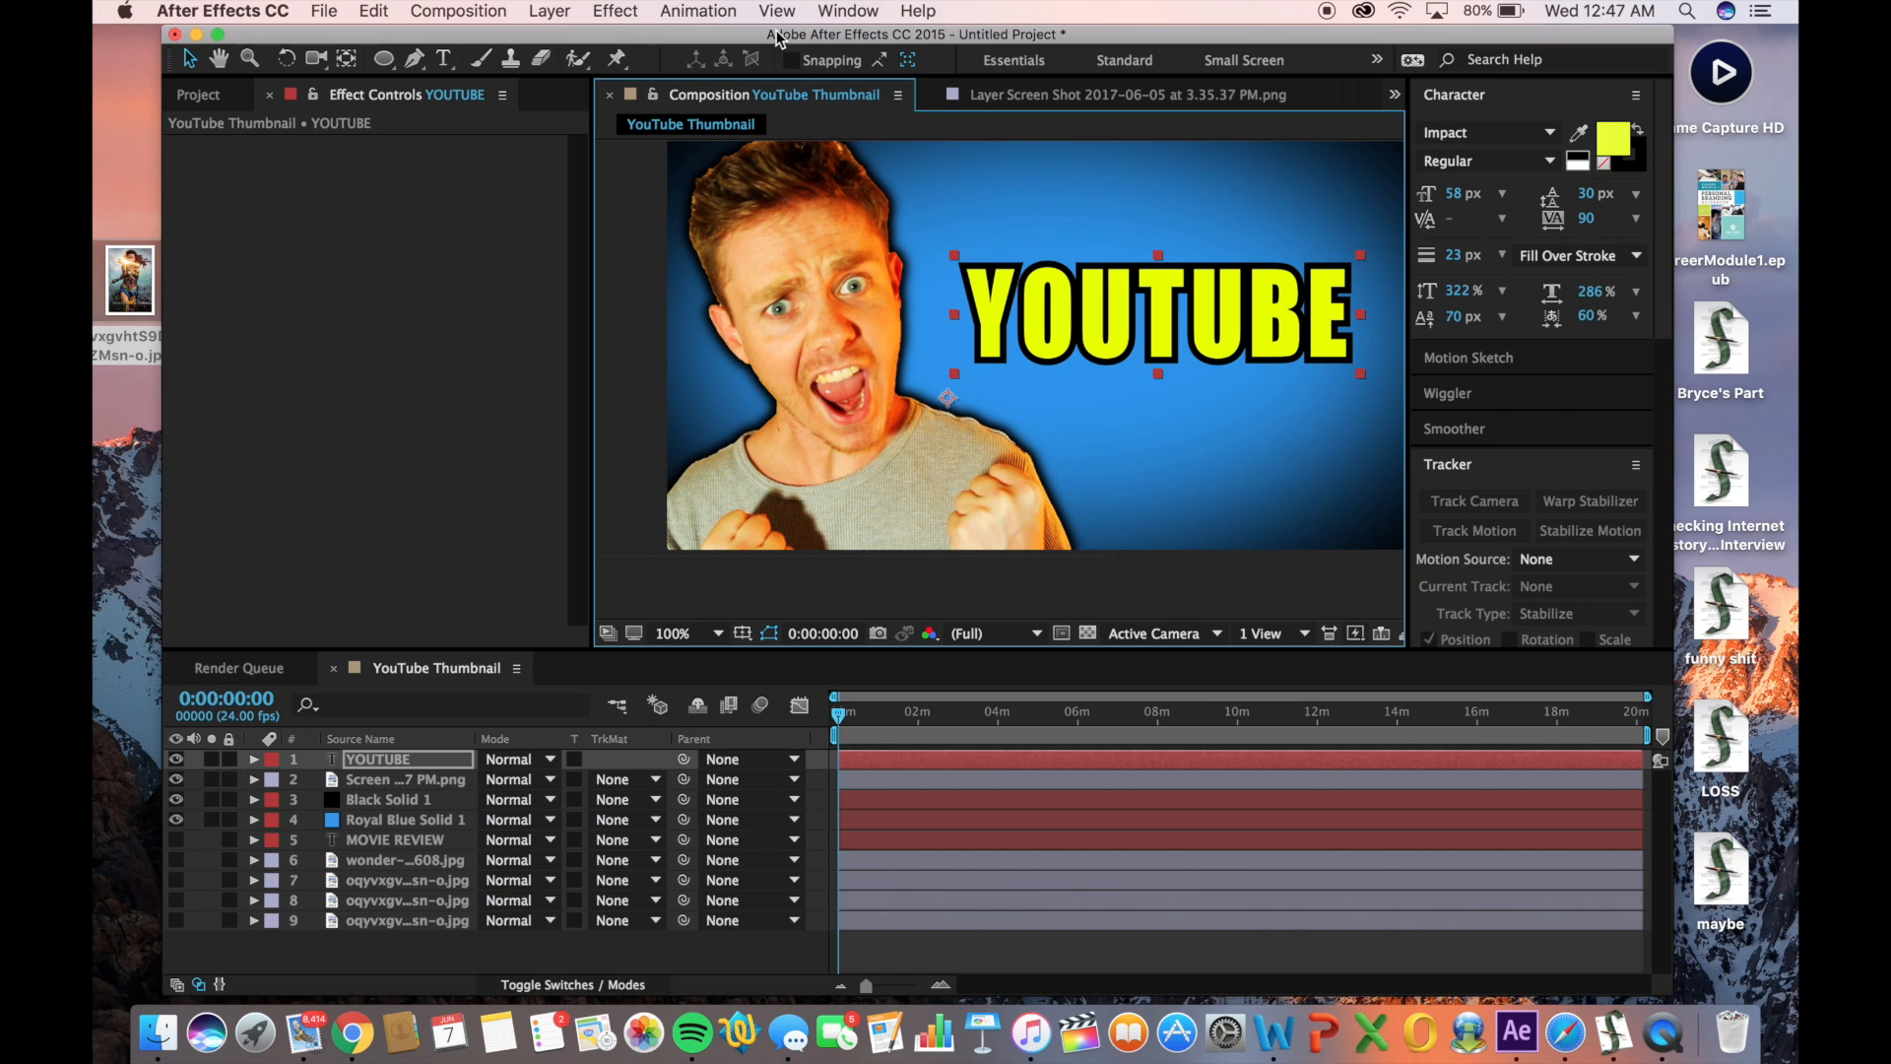
{"action": "left_click", "coordinate": [548, 11]}
{"action": "mouse_move", "coordinate": [727, 558]}
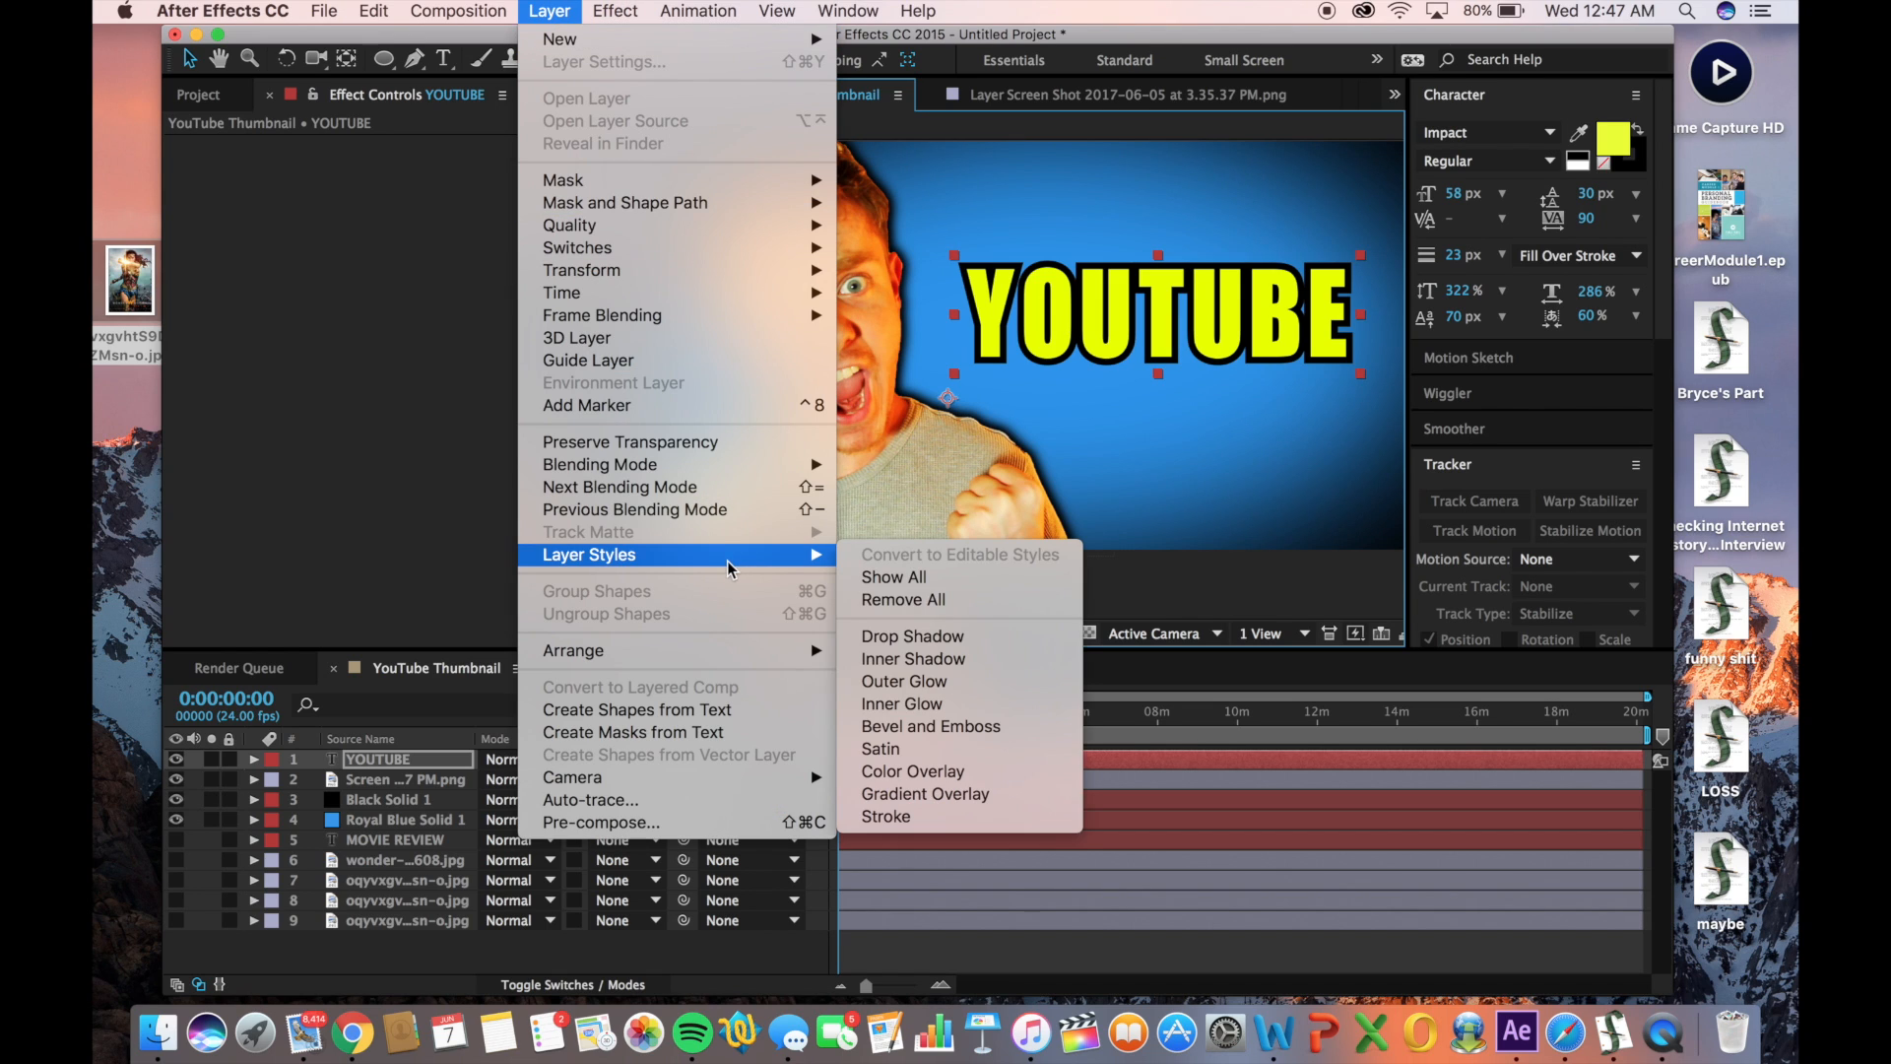
{"action": "left_click", "coordinate": [977, 637]}
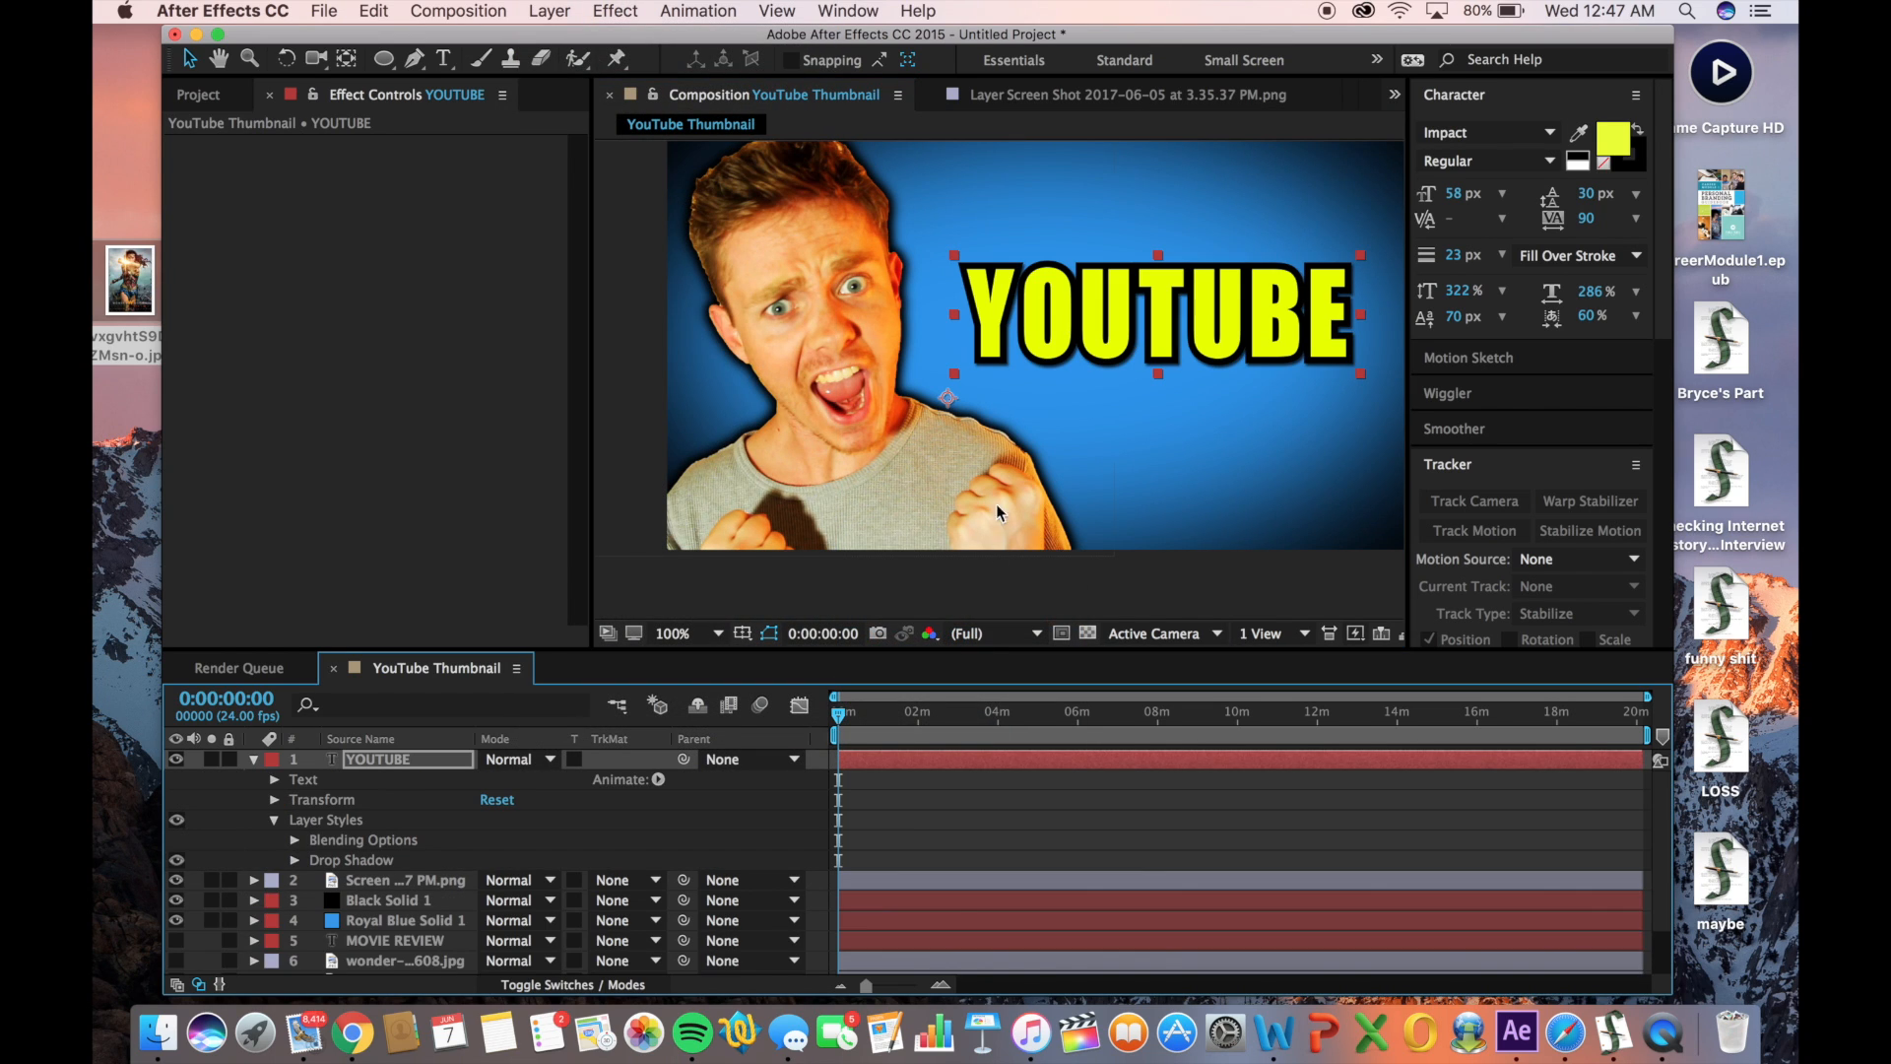
{"action": "left_click", "coordinate": [253, 759]}
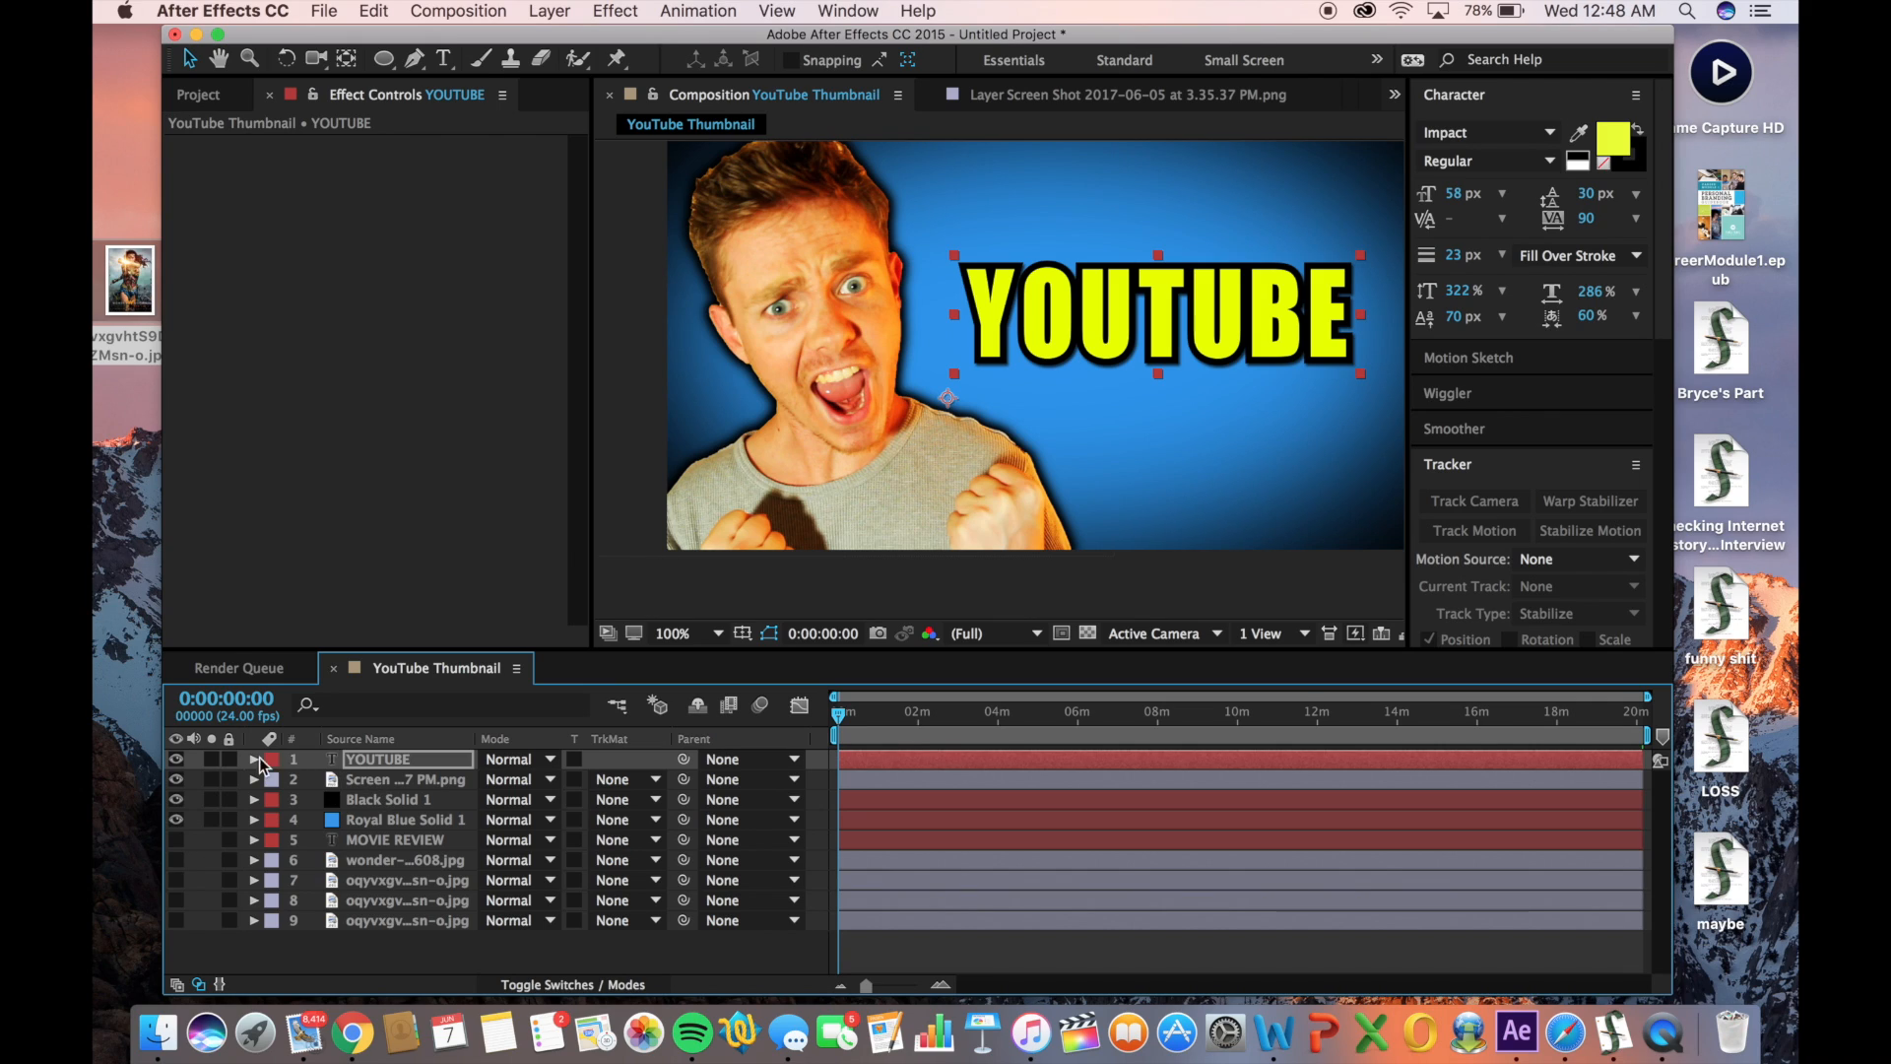
Switch back to the Wonder Woman version by hiding the YOUTUBE, black and blue solid layers and moving YOUTUBE down the layer stack
{"action": "left_click", "coordinate": [177, 758]}
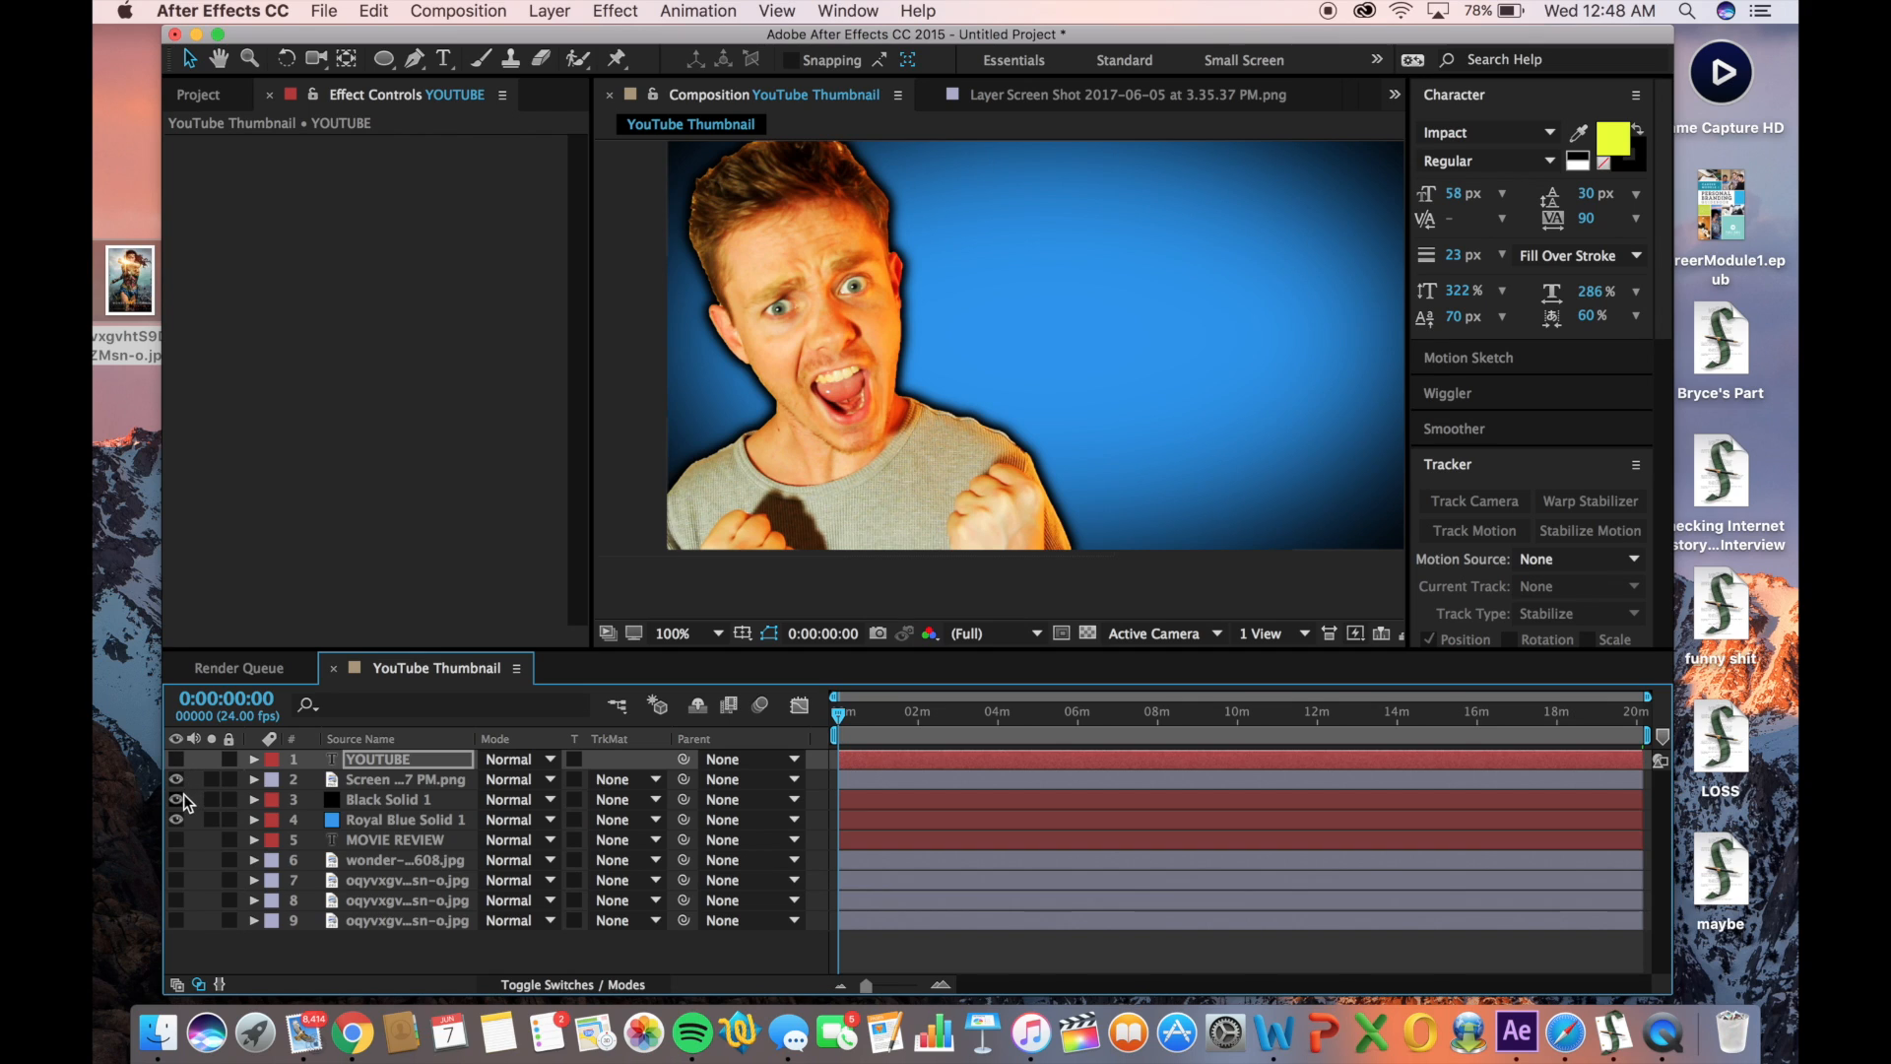
{"action": "left_click", "coordinate": [179, 799]}
{"action": "left_click", "coordinate": [179, 820]}
{"action": "left_click_drag", "start_coordinate": [375, 759], "coordinate": [373, 890]}
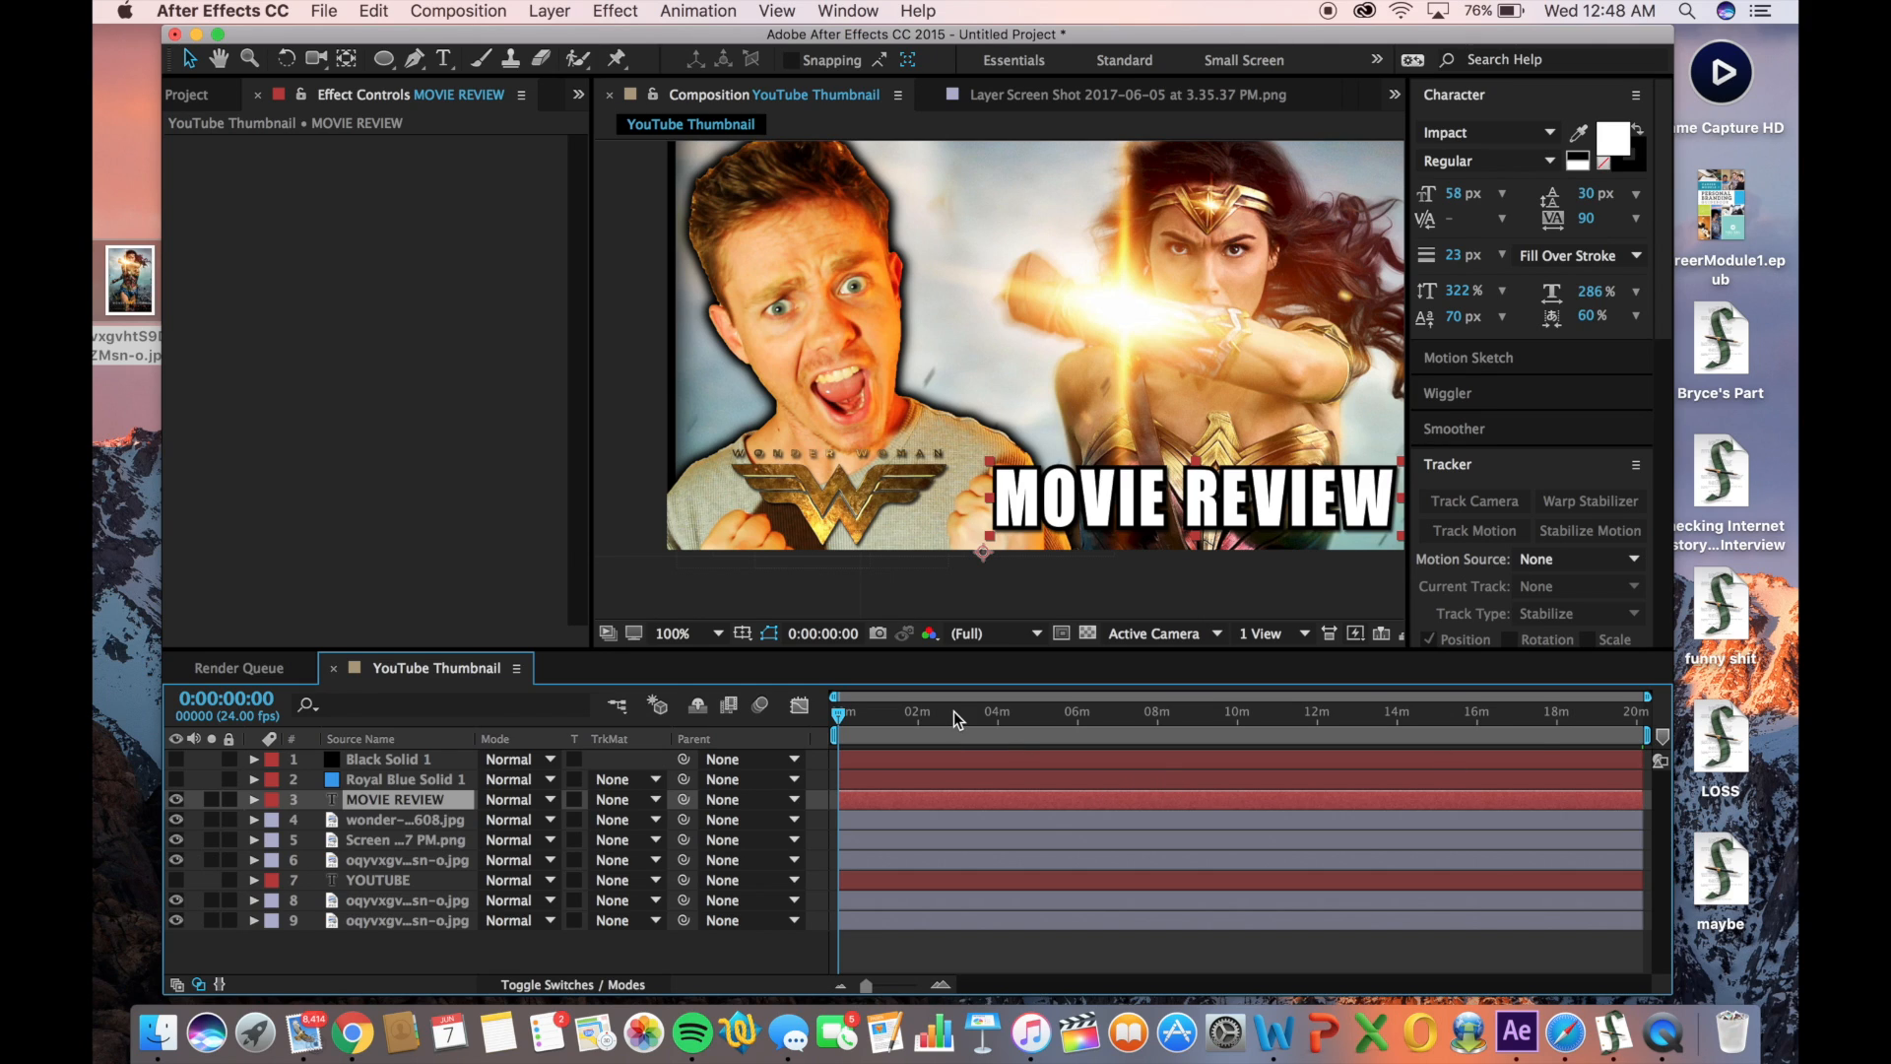
Shorten the work area to the very start of the timeline and add the composition to the render queue
{"action": "left_click_drag", "start_coordinate": [896, 711], "coordinate": [818, 719]}
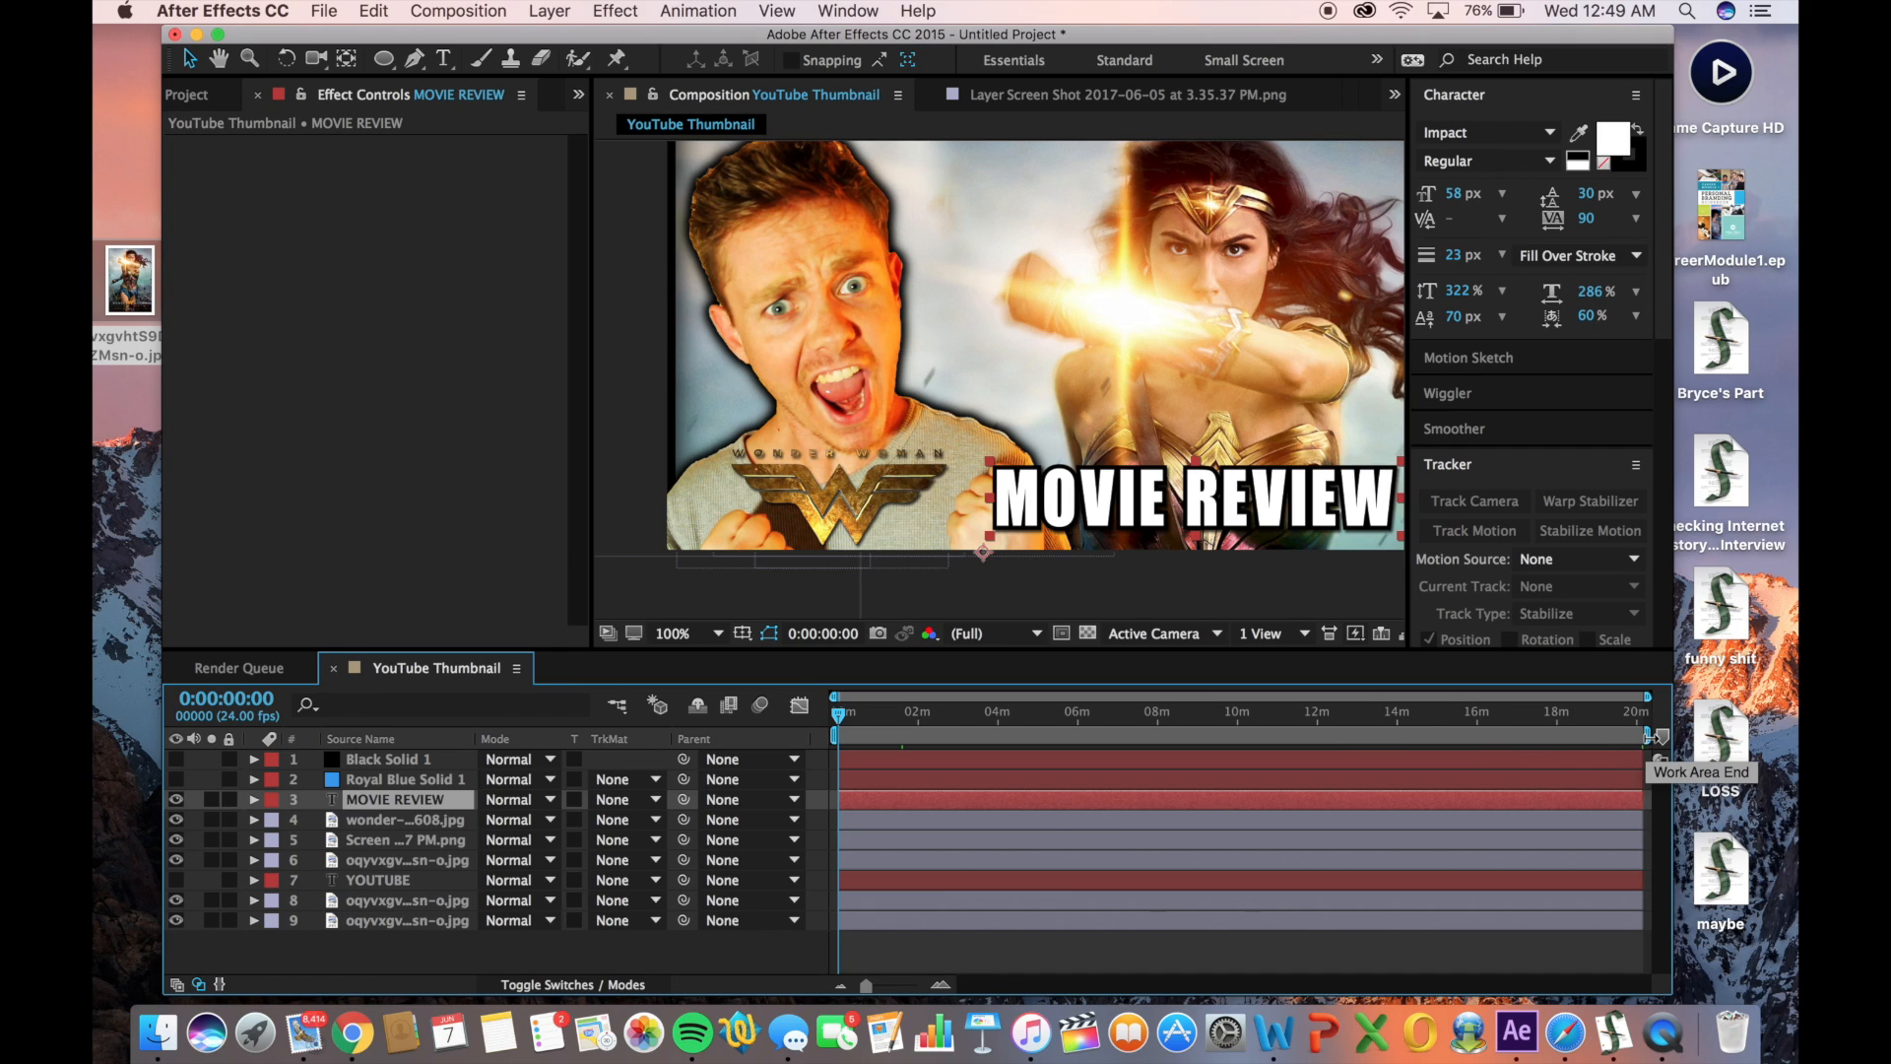
{"action": "left_click_drag", "start_coordinate": [1650, 735], "coordinate": [823, 717]}
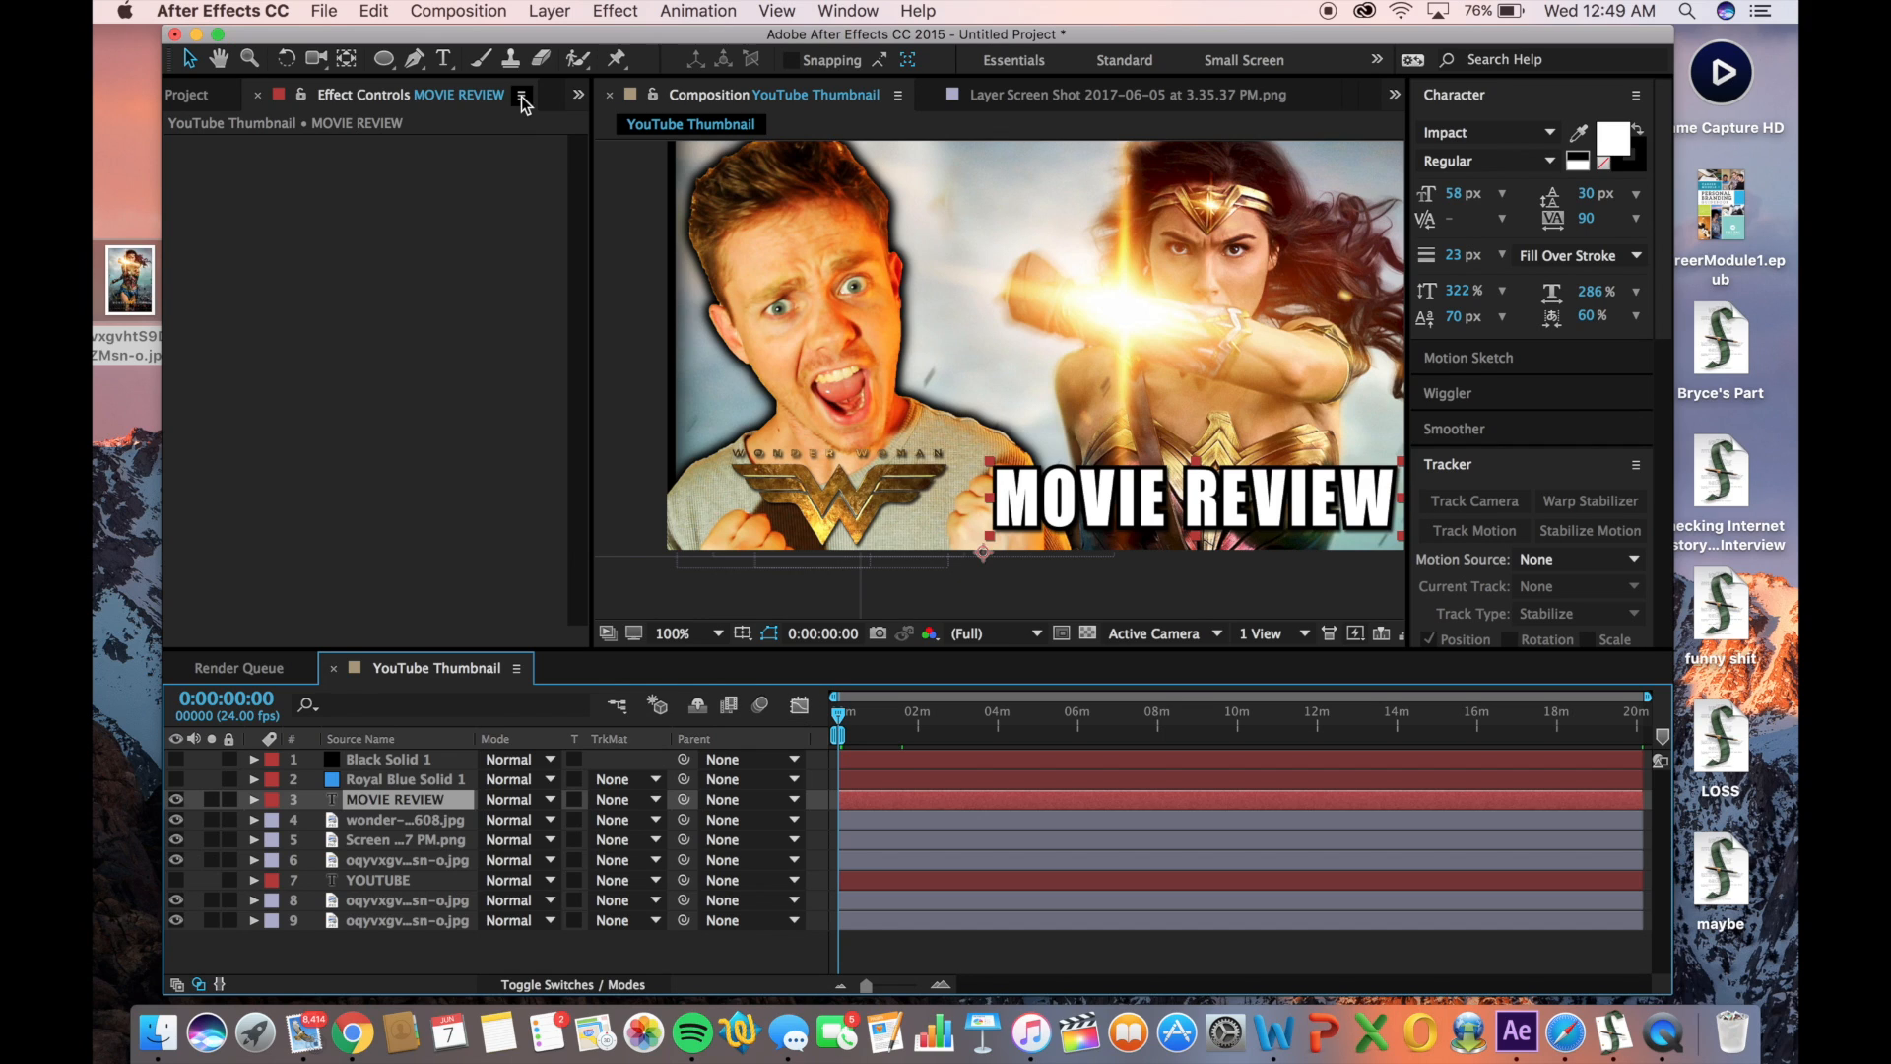
{"action": "left_click", "coordinate": [335, 11]}
{"action": "mouse_move", "coordinate": [463, 368]}
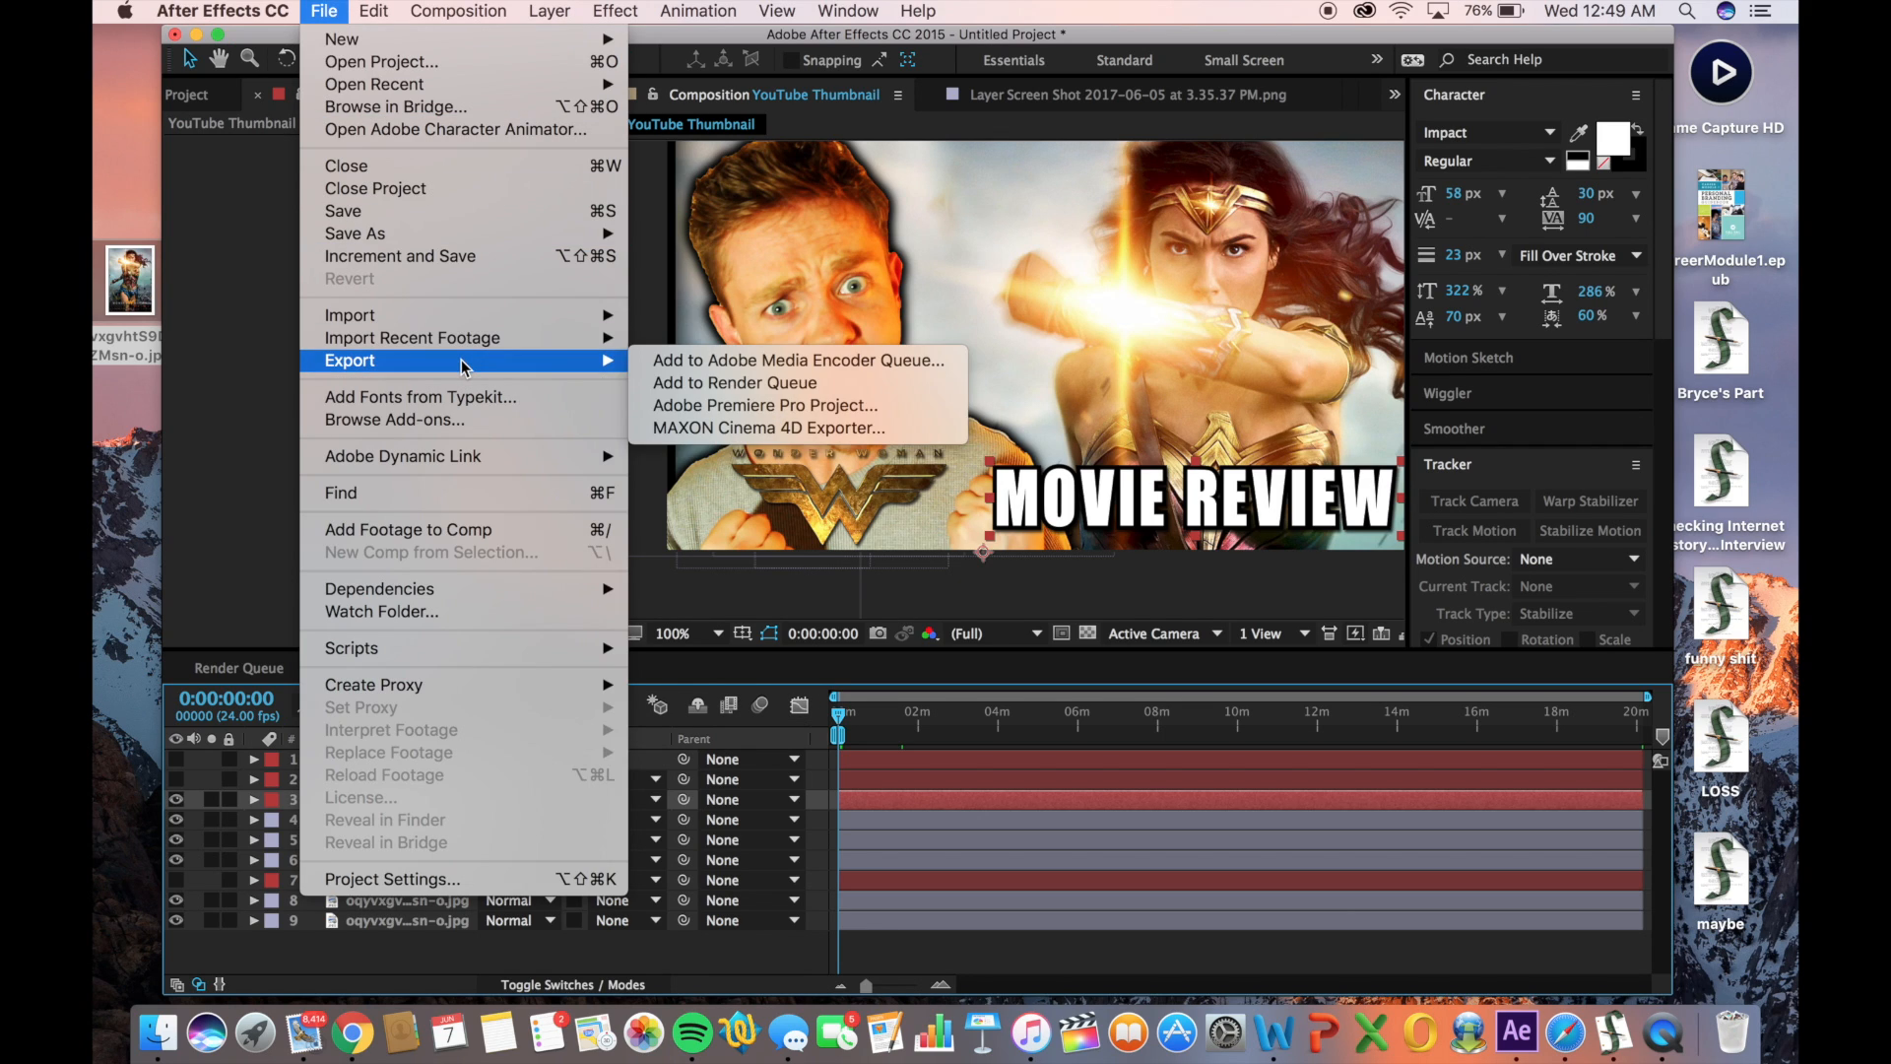
{"action": "left_click", "coordinate": [729, 382]}
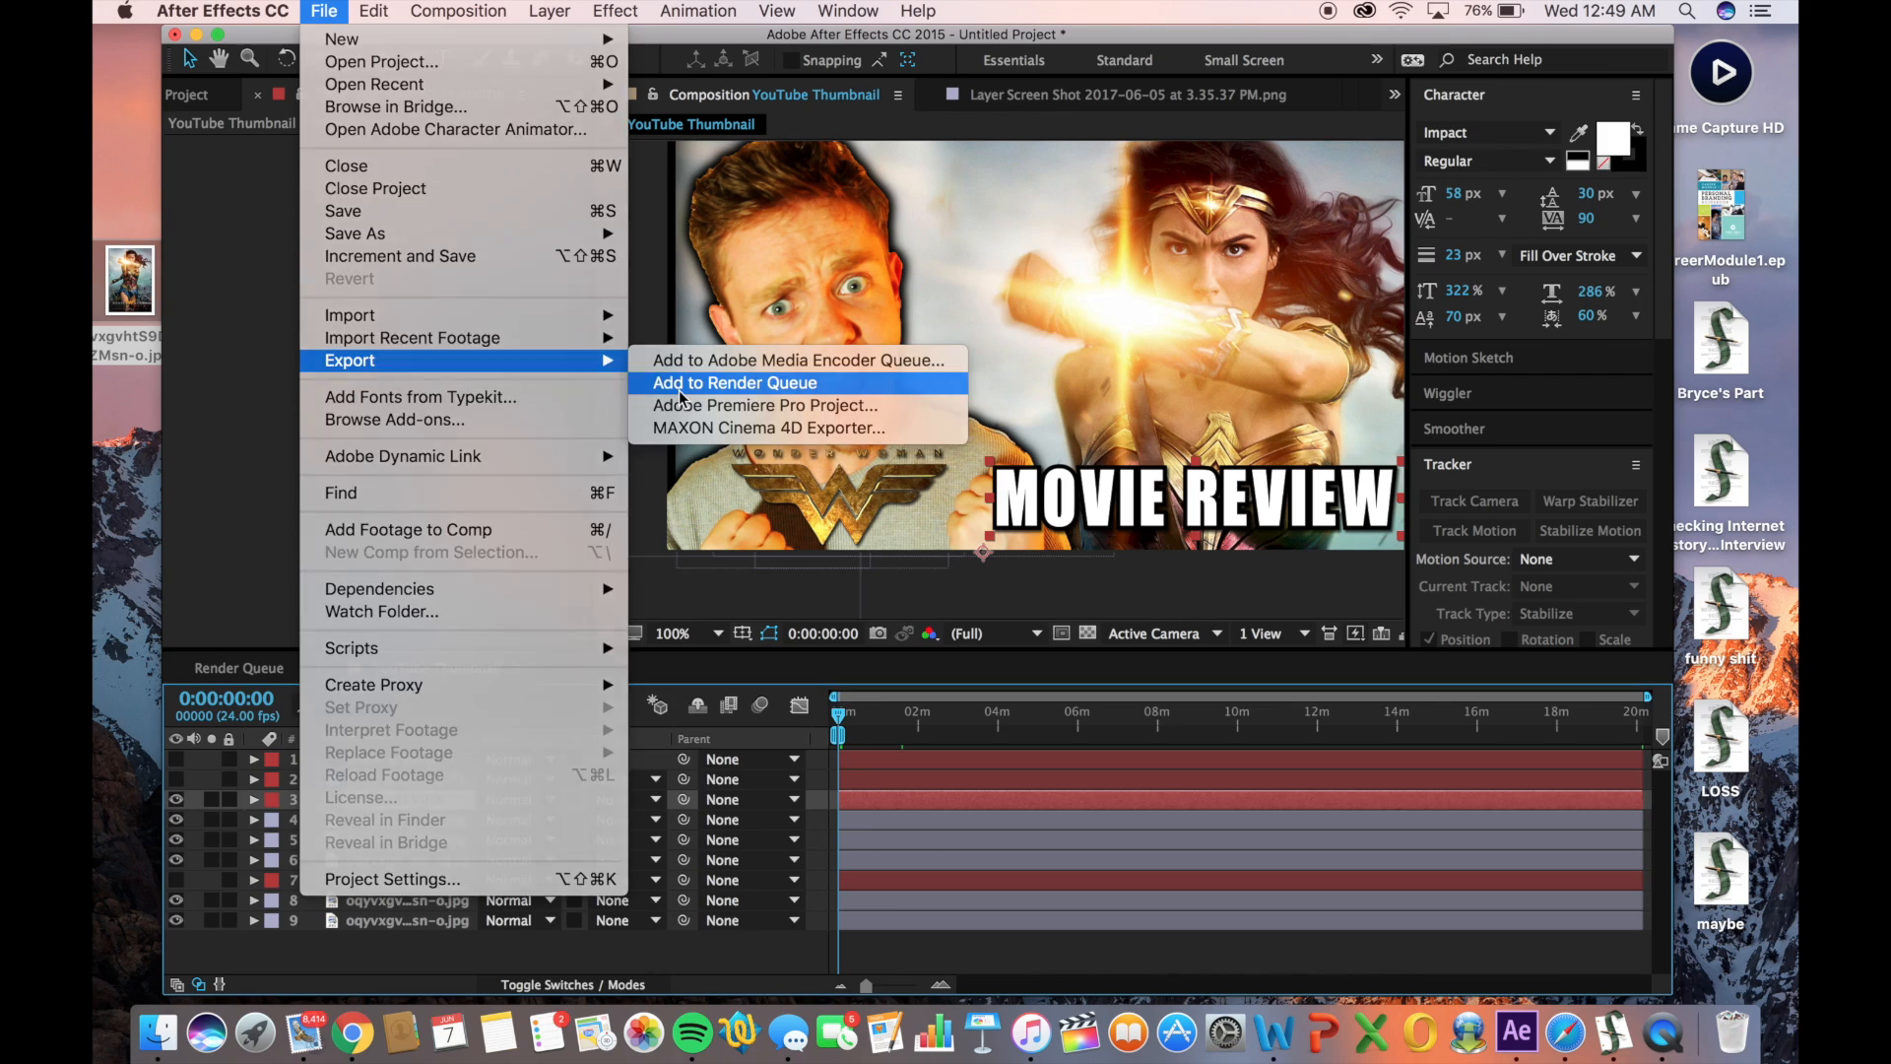
Set the queued render's output module format to JPEG Sequence
{"action": "left_click", "coordinate": [369, 828]}
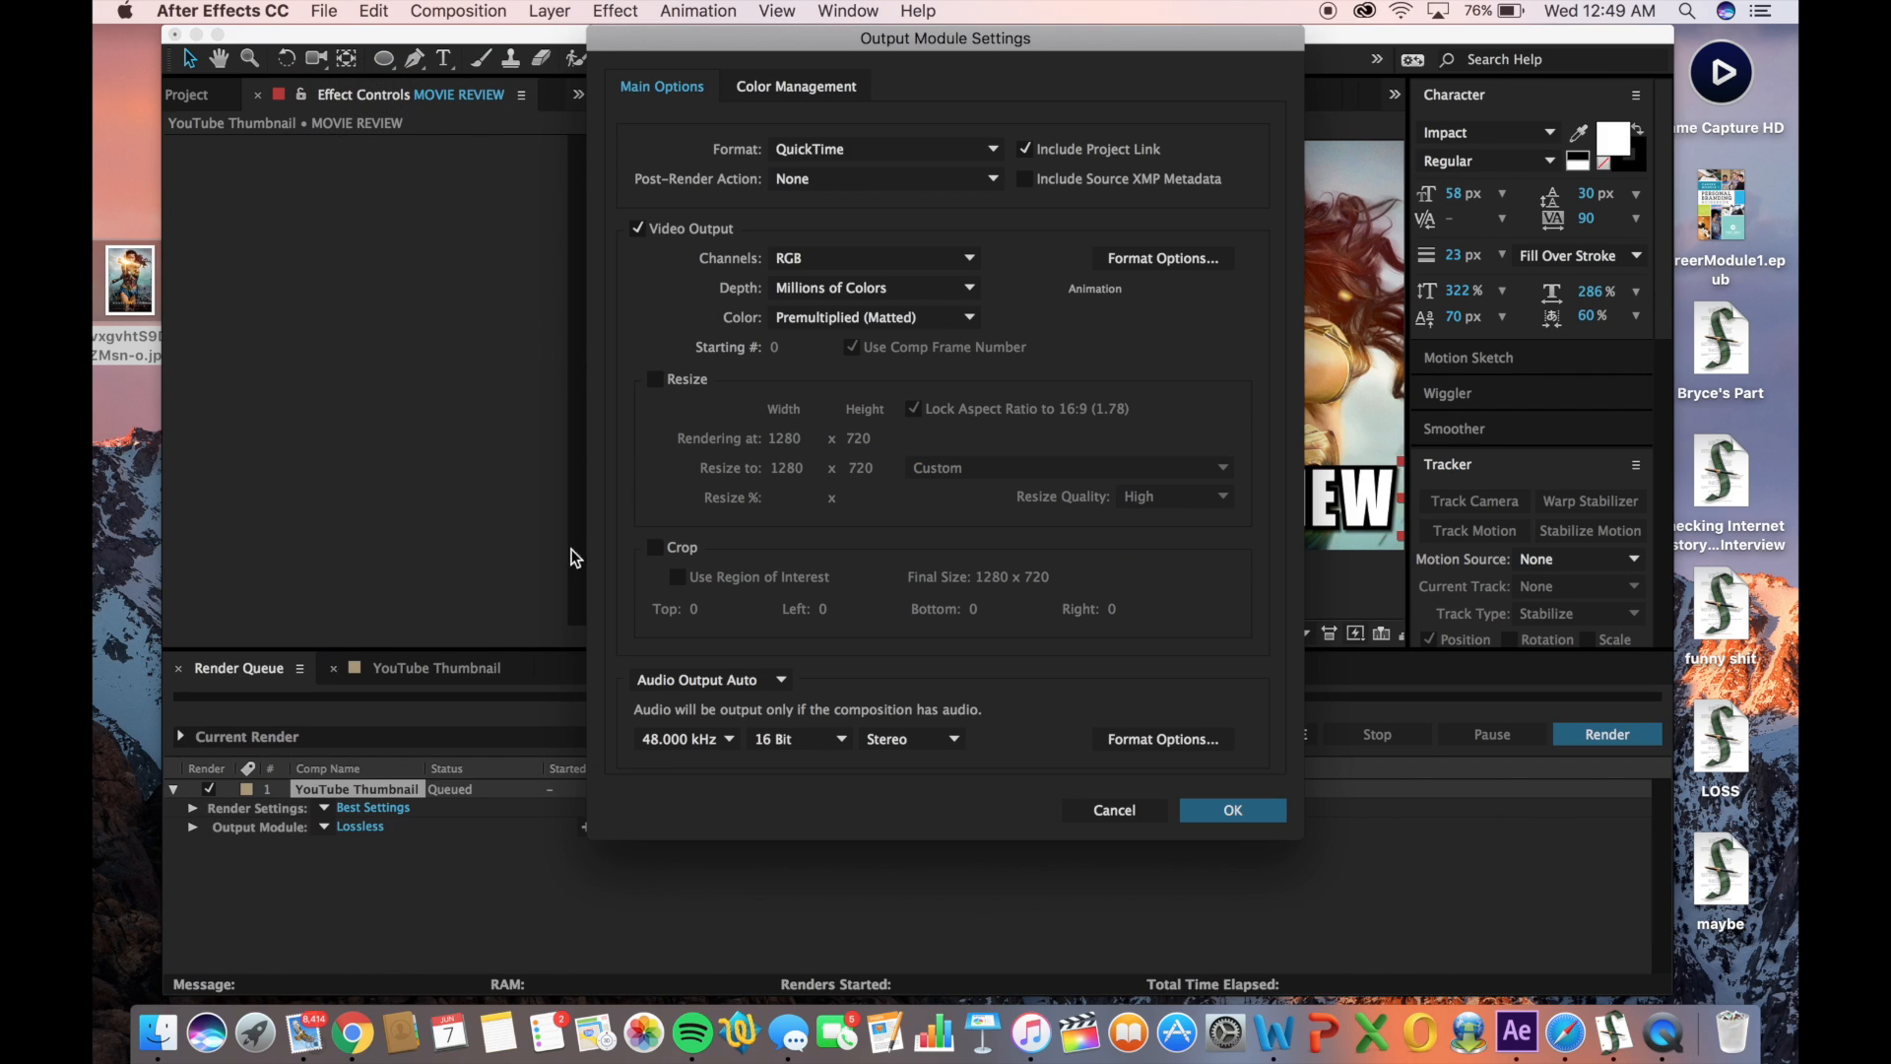
{"action": "left_click", "coordinate": [884, 150]}
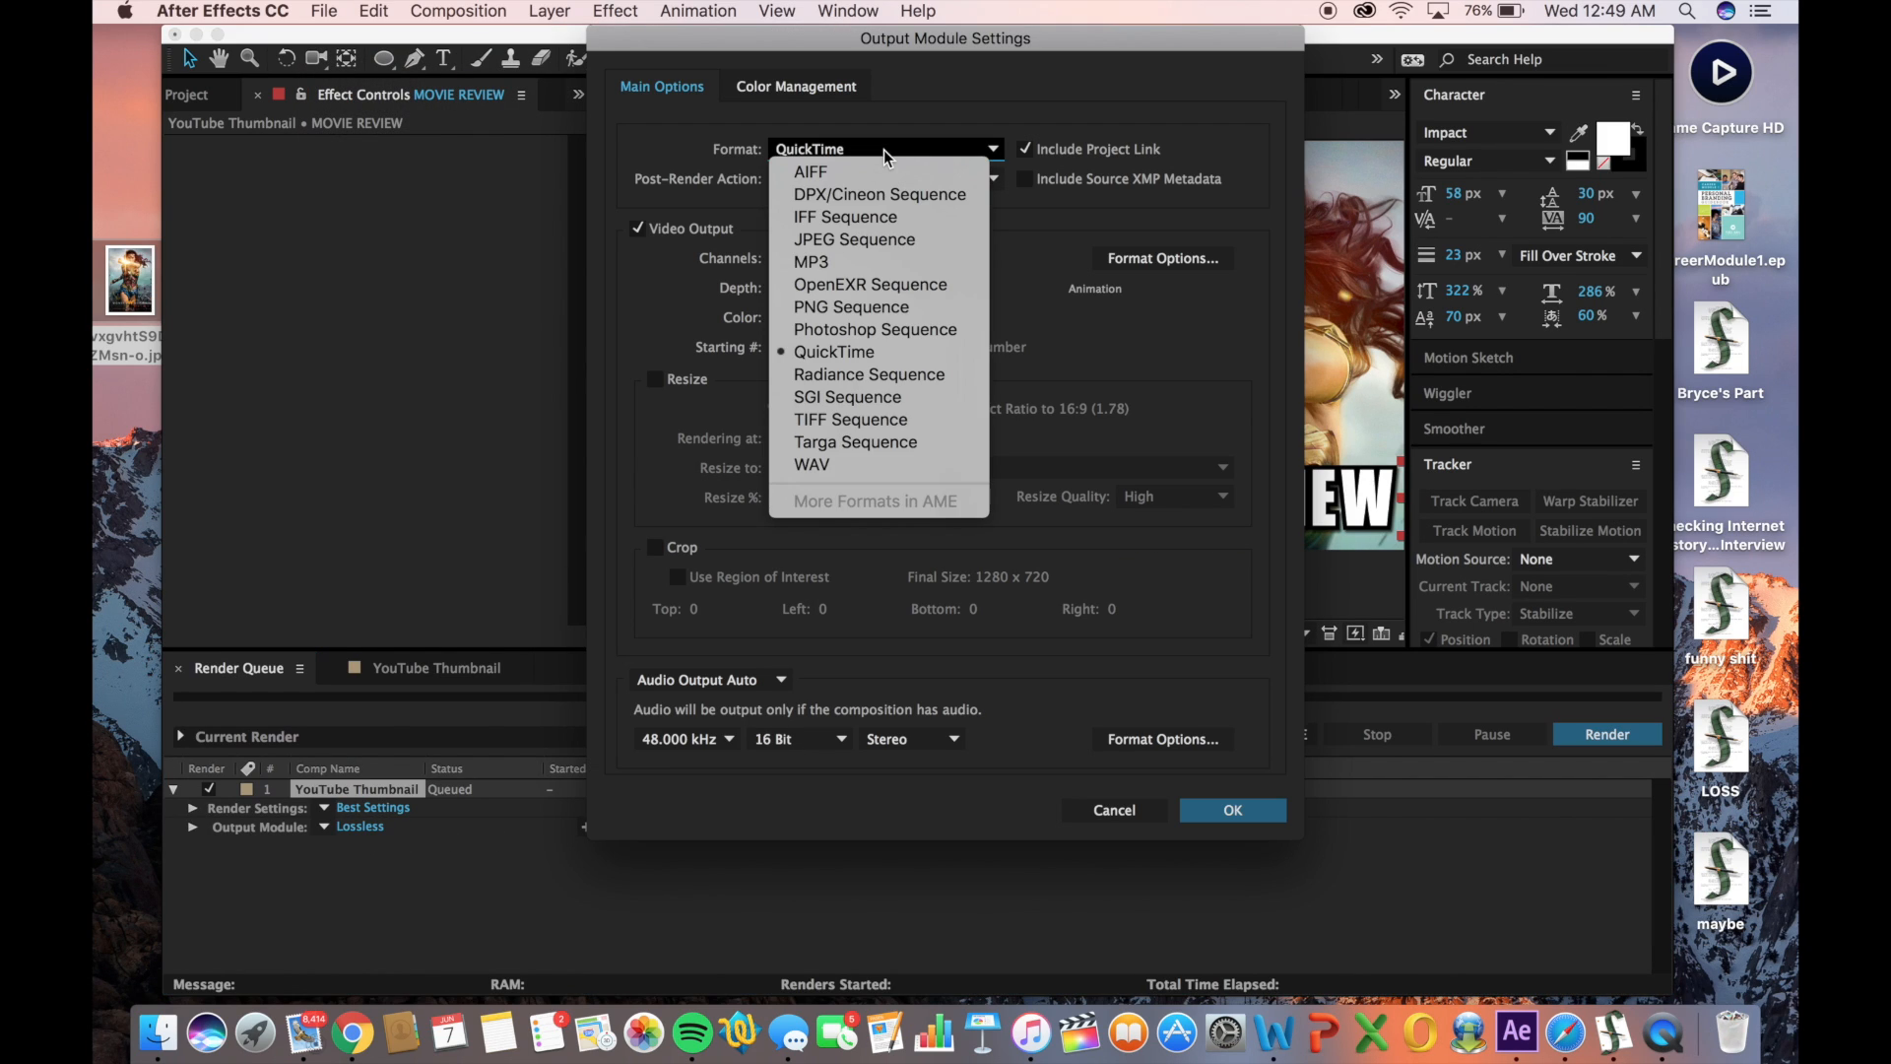
{"action": "left_click", "coordinate": [872, 241]}
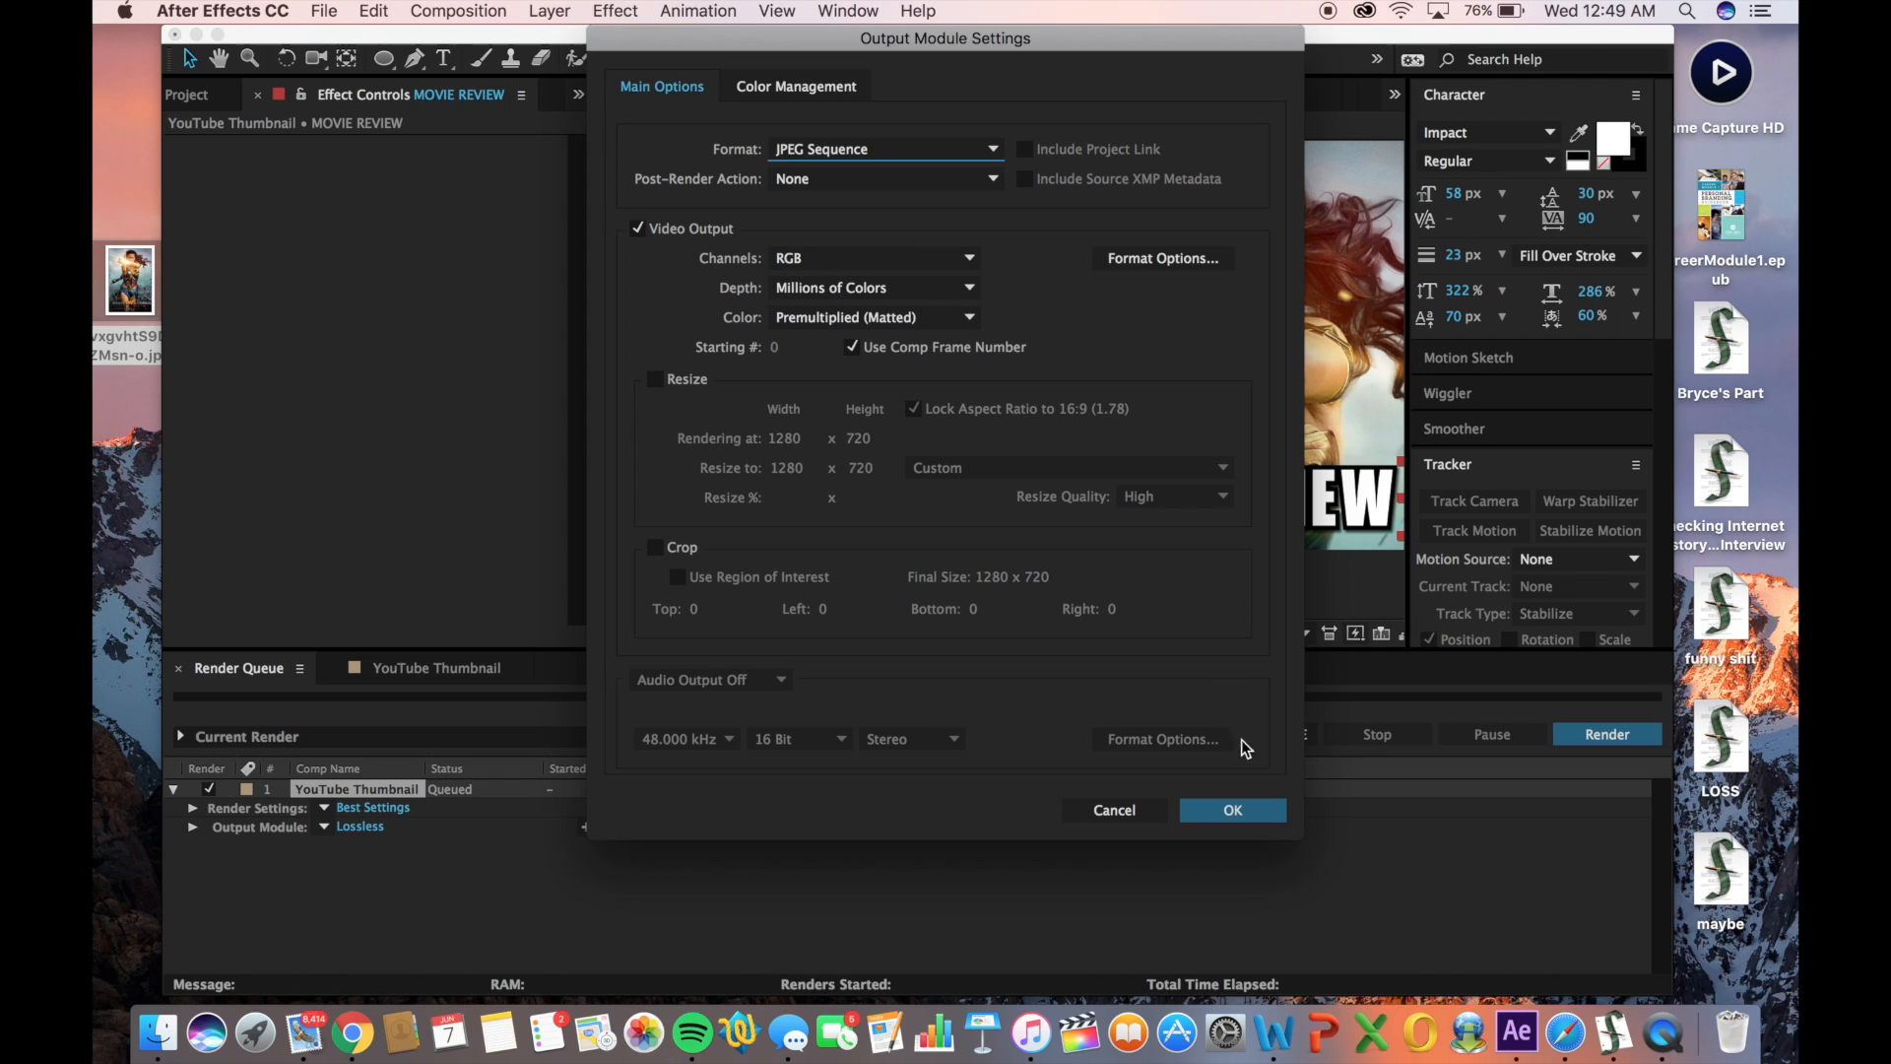
{"action": "left_click", "coordinate": [1234, 810]}
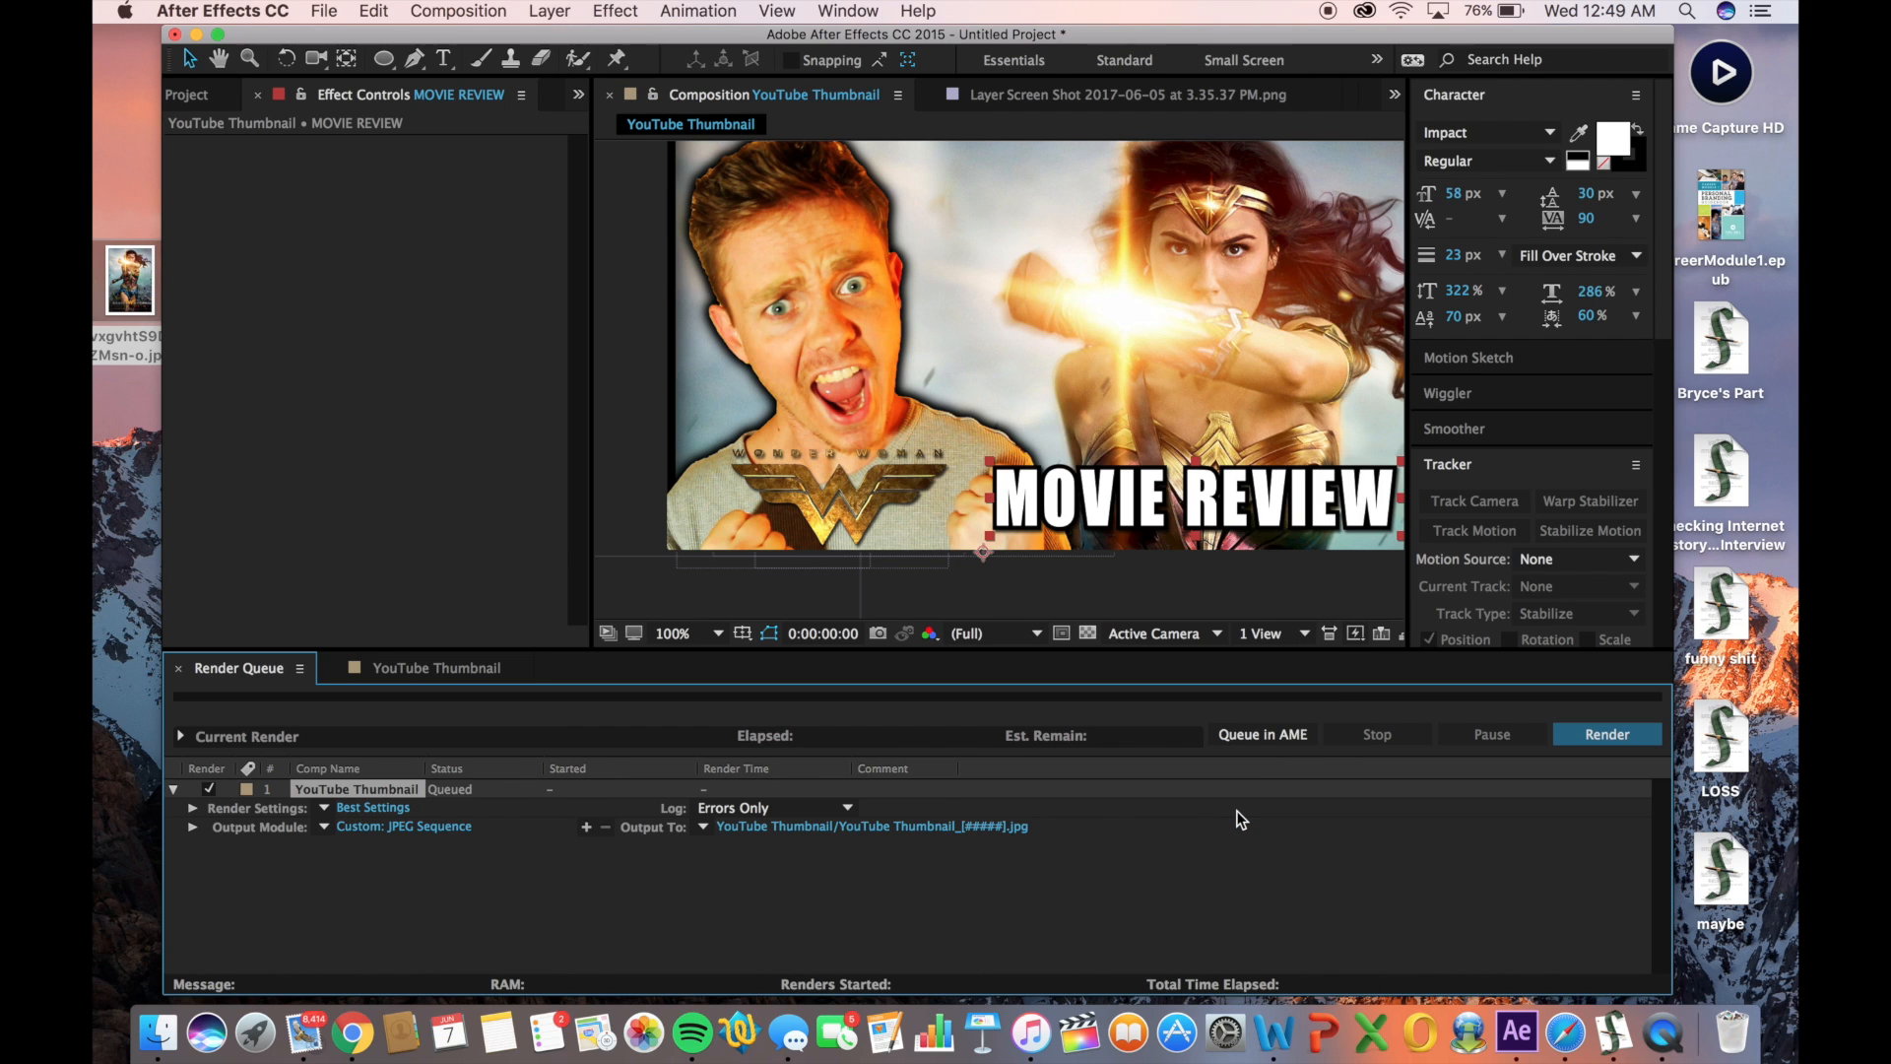
Name the output file I'M THE SHIT, keep it in the Desktop's YouTube Thumbnail subfolder, and render the queued composition
{"action": "left_click", "coordinate": [848, 825]}
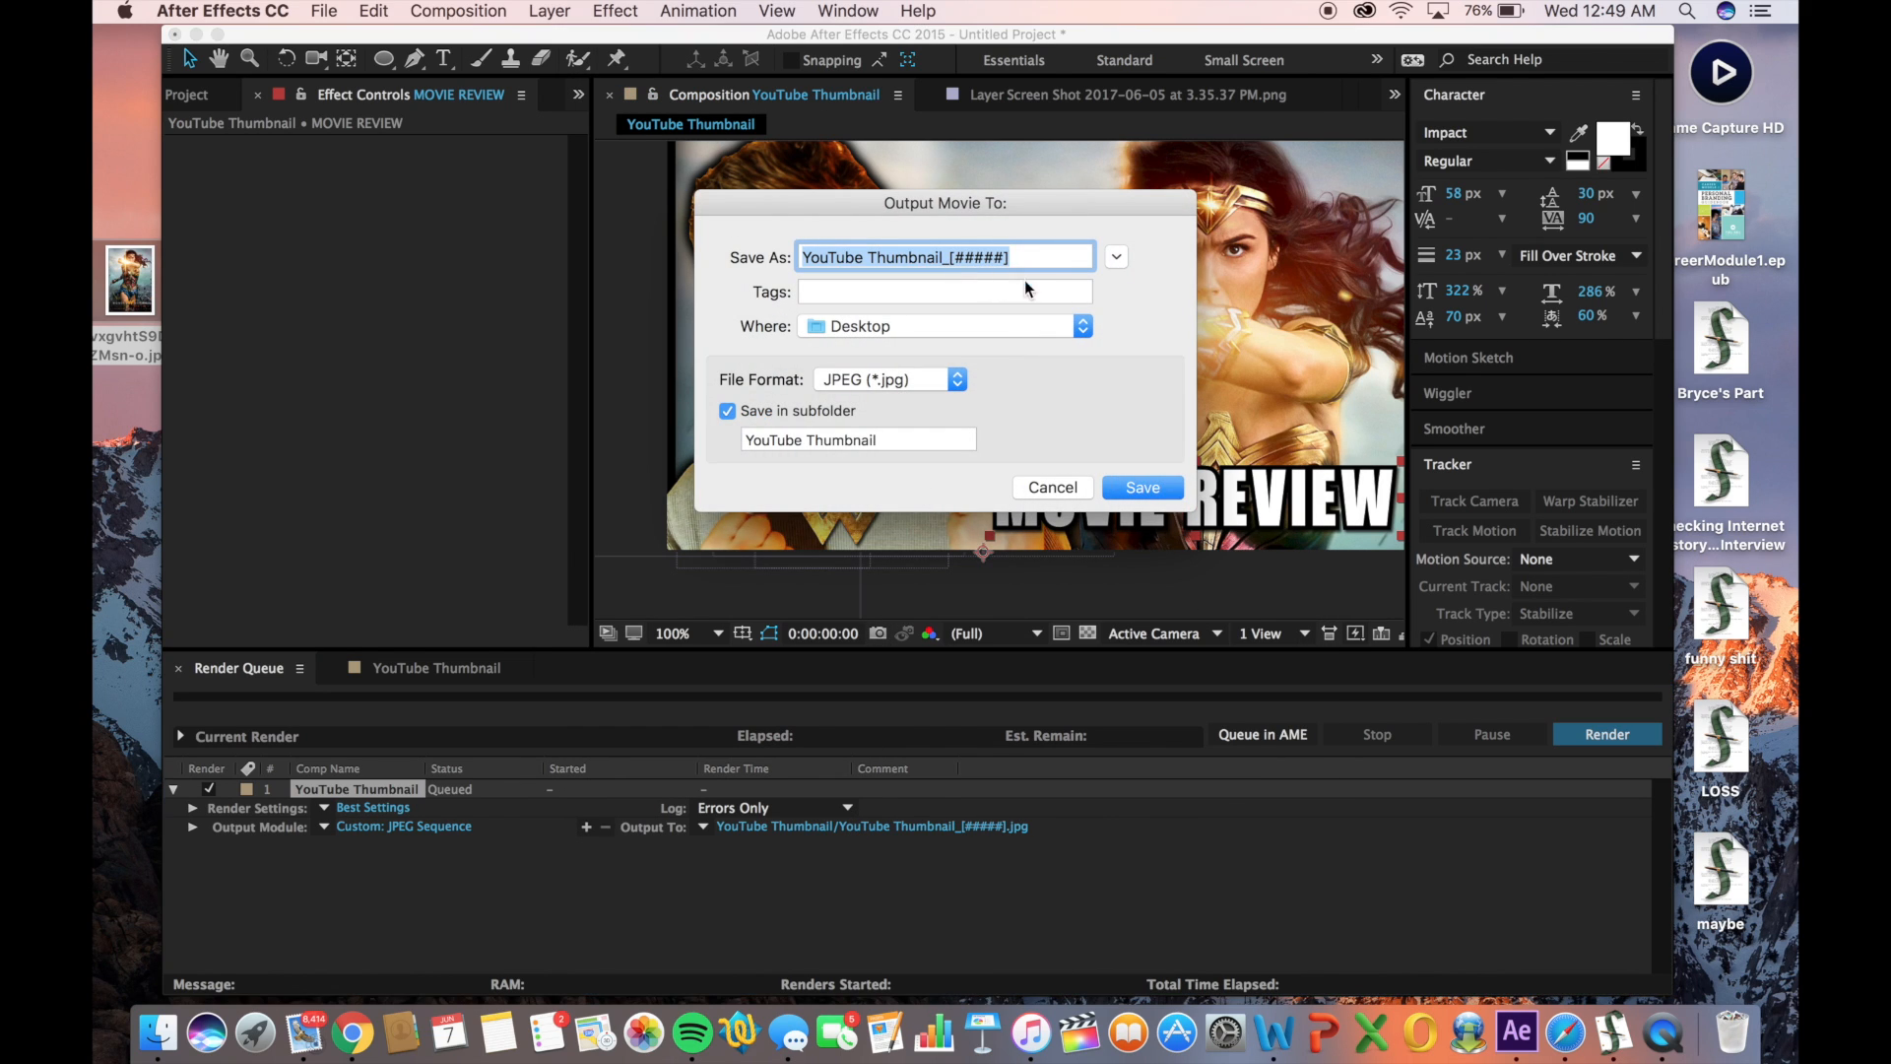
{"action": "key", "text": "Right"}
{"action": "key", "text": "BackSpace"}
{"action": "key", "text": "BackSpace"}
{"action": "key", "text": "BackSpace"}
{"action": "key", "text": "BackSpace"}
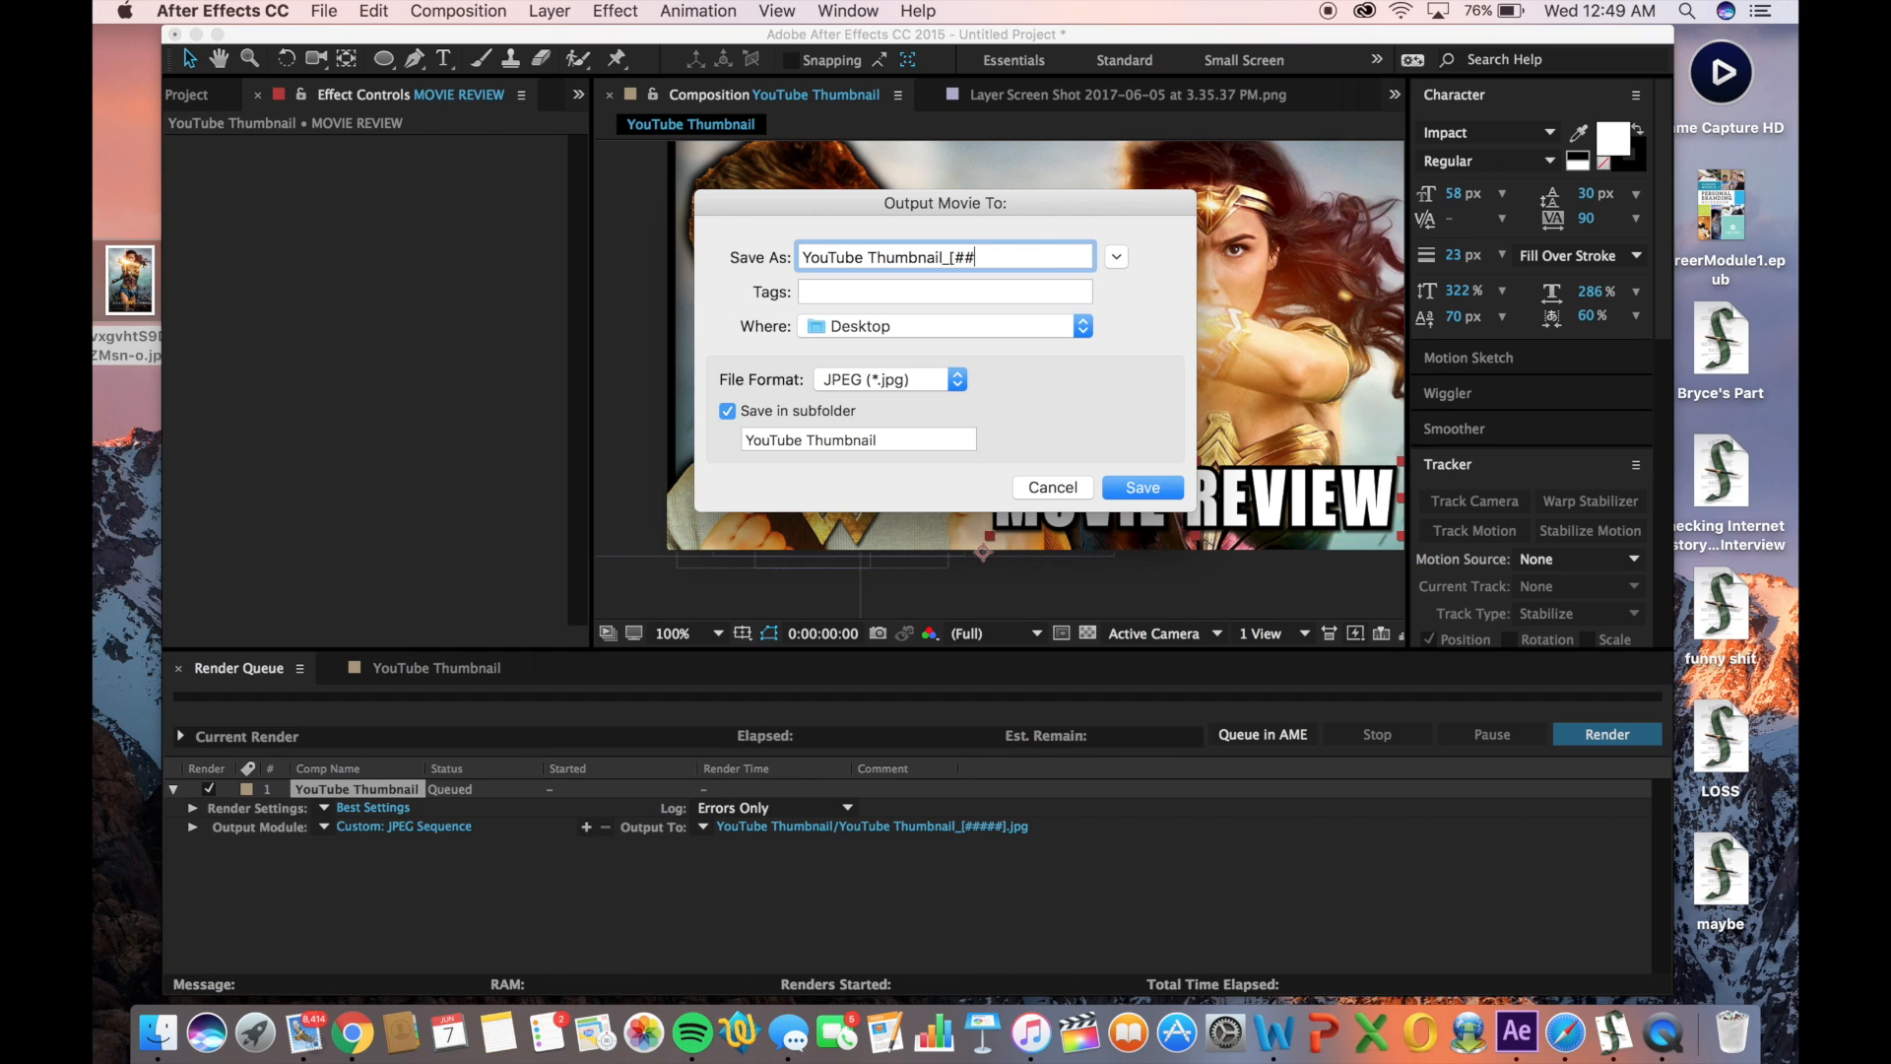
{"action": "key", "text": "BackSpace"}
{"action": "key", "text": "BackSpace"}
{"action": "key", "text": "BackSpace"}
{"action": "key", "text": "BackSpace"}
{"action": "key", "text": "BackSpace"}
{"action": "key", "text": "BackSpace"}
{"action": "key", "text": "BackSpace"}
{"action": "key", "text": "BackSpace"}
{"action": "key", "text": "BackSpace"}
{"action": "key", "text": "BackSpace"}
{"action": "key", "text": "BackSpace"}
{"action": "key", "text": "BackSpace"}
{"action": "key", "text": "BackSpace"}
{"action": "key", "text": "BackSpace"}
{"action": "key", "text": "BackSpace"}
{"action": "key", "text": "BackSpace"}
{"action": "key", "text": "BackSpace"}
{"action": "key", "text": "BackSpace"}
{"action": "key", "text": "BackSpace"}
{"action": "key", "text": "BackSpace"}
{"action": "key", "text": "BackSpace"}
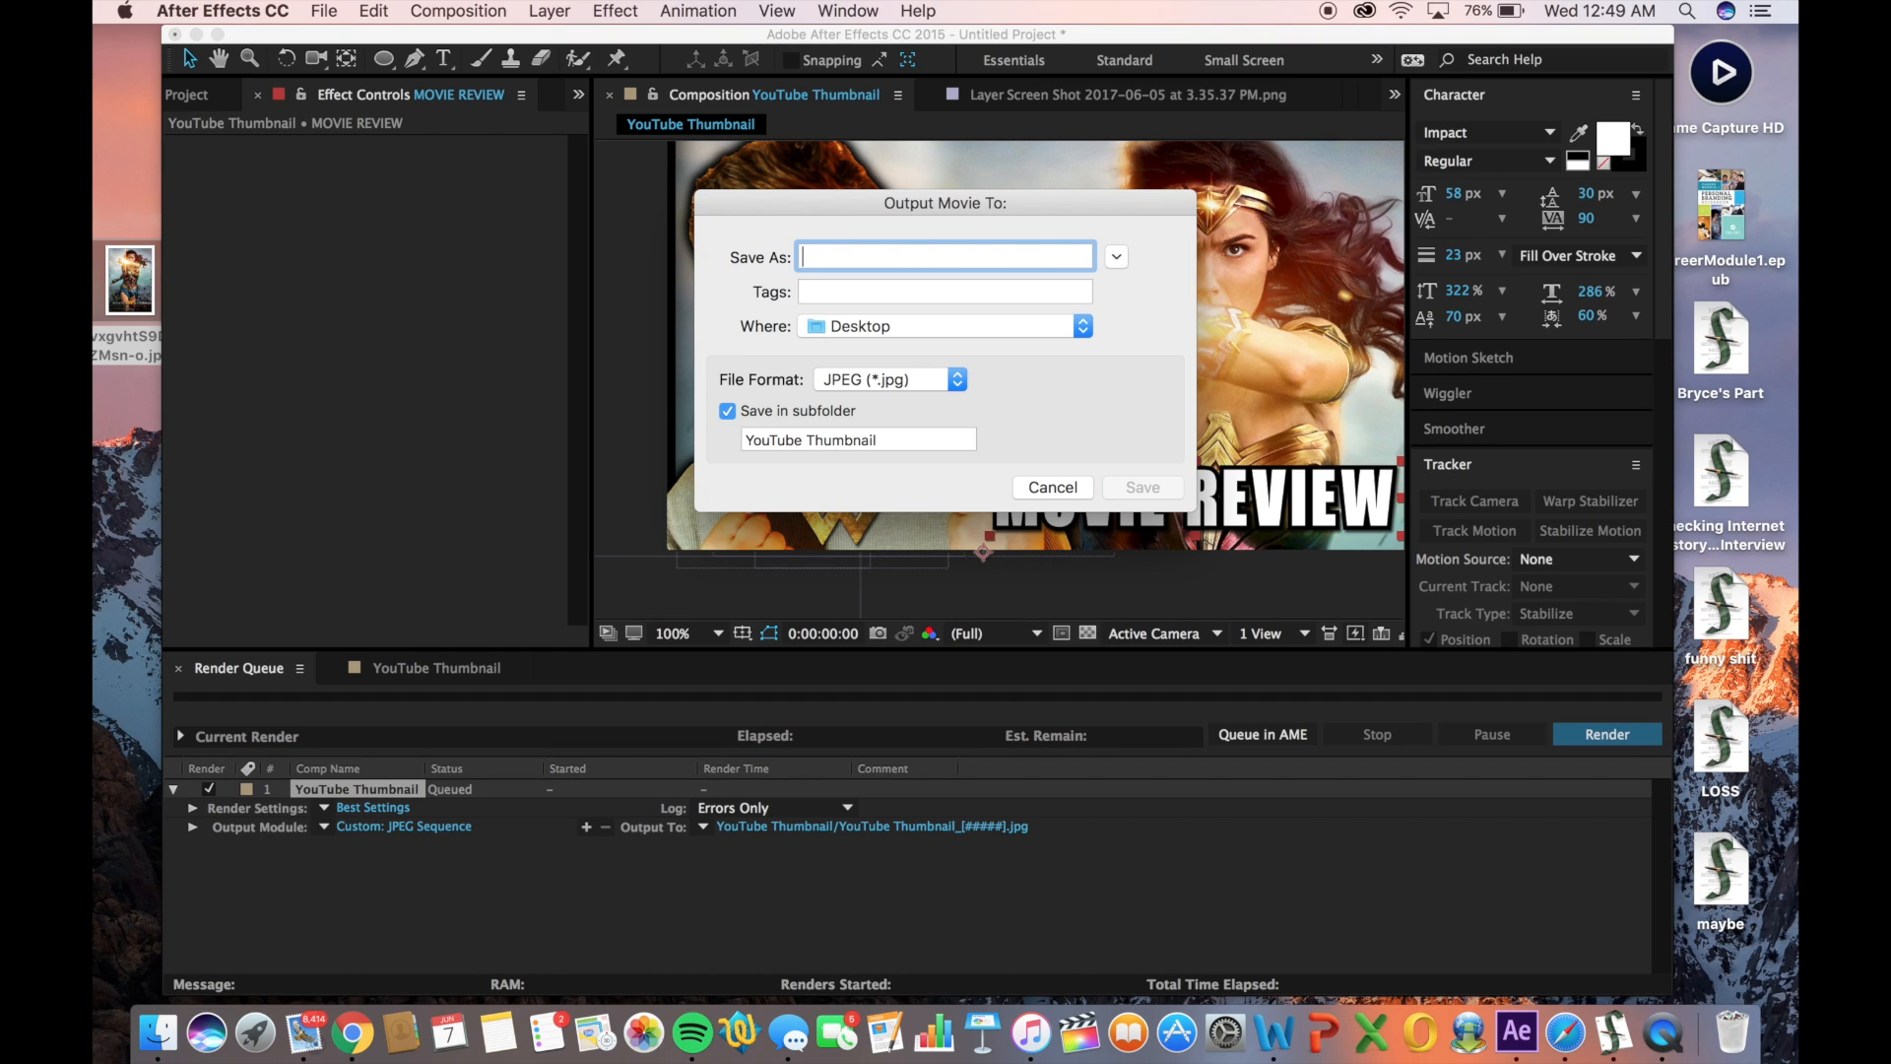
{"action": "type", "text": "I'"}
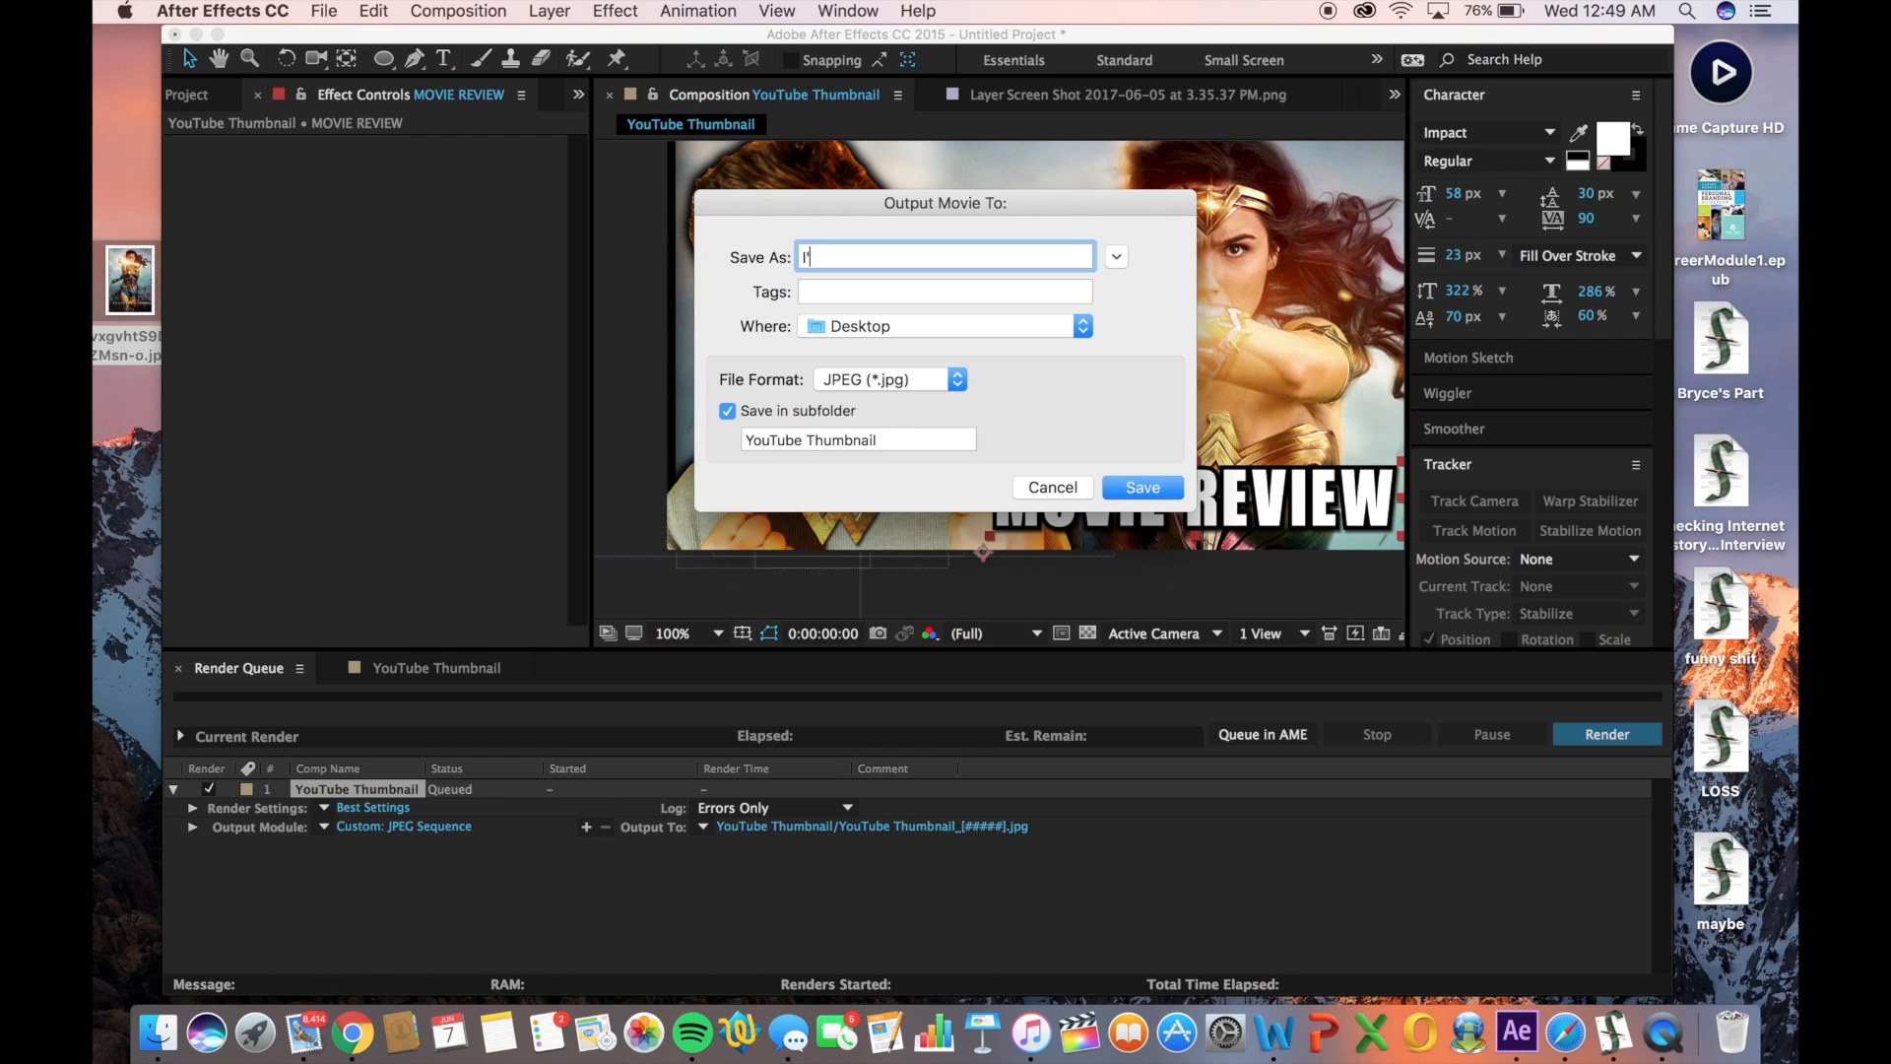
{"action": "type", "text": "M THE SHIT"}
{"action": "key", "text": "Return"}
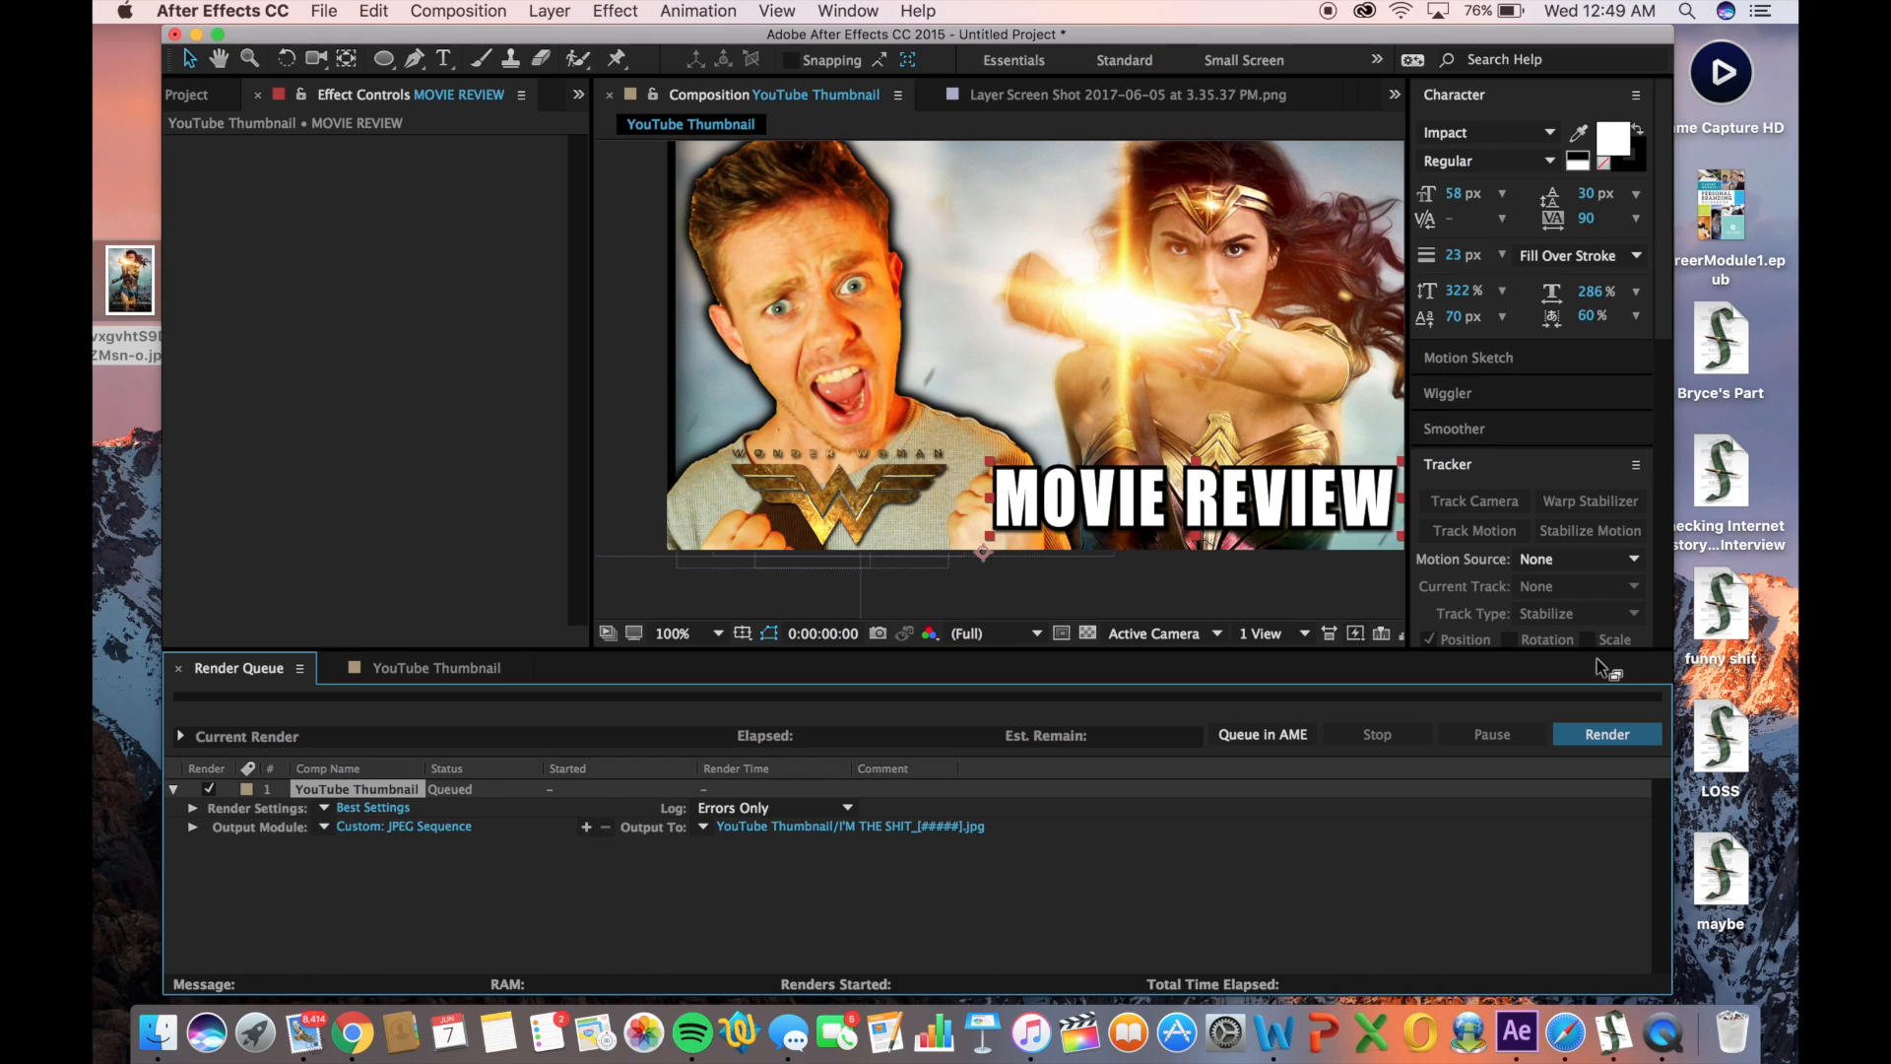
{"action": "left_click", "coordinate": [1596, 737]}
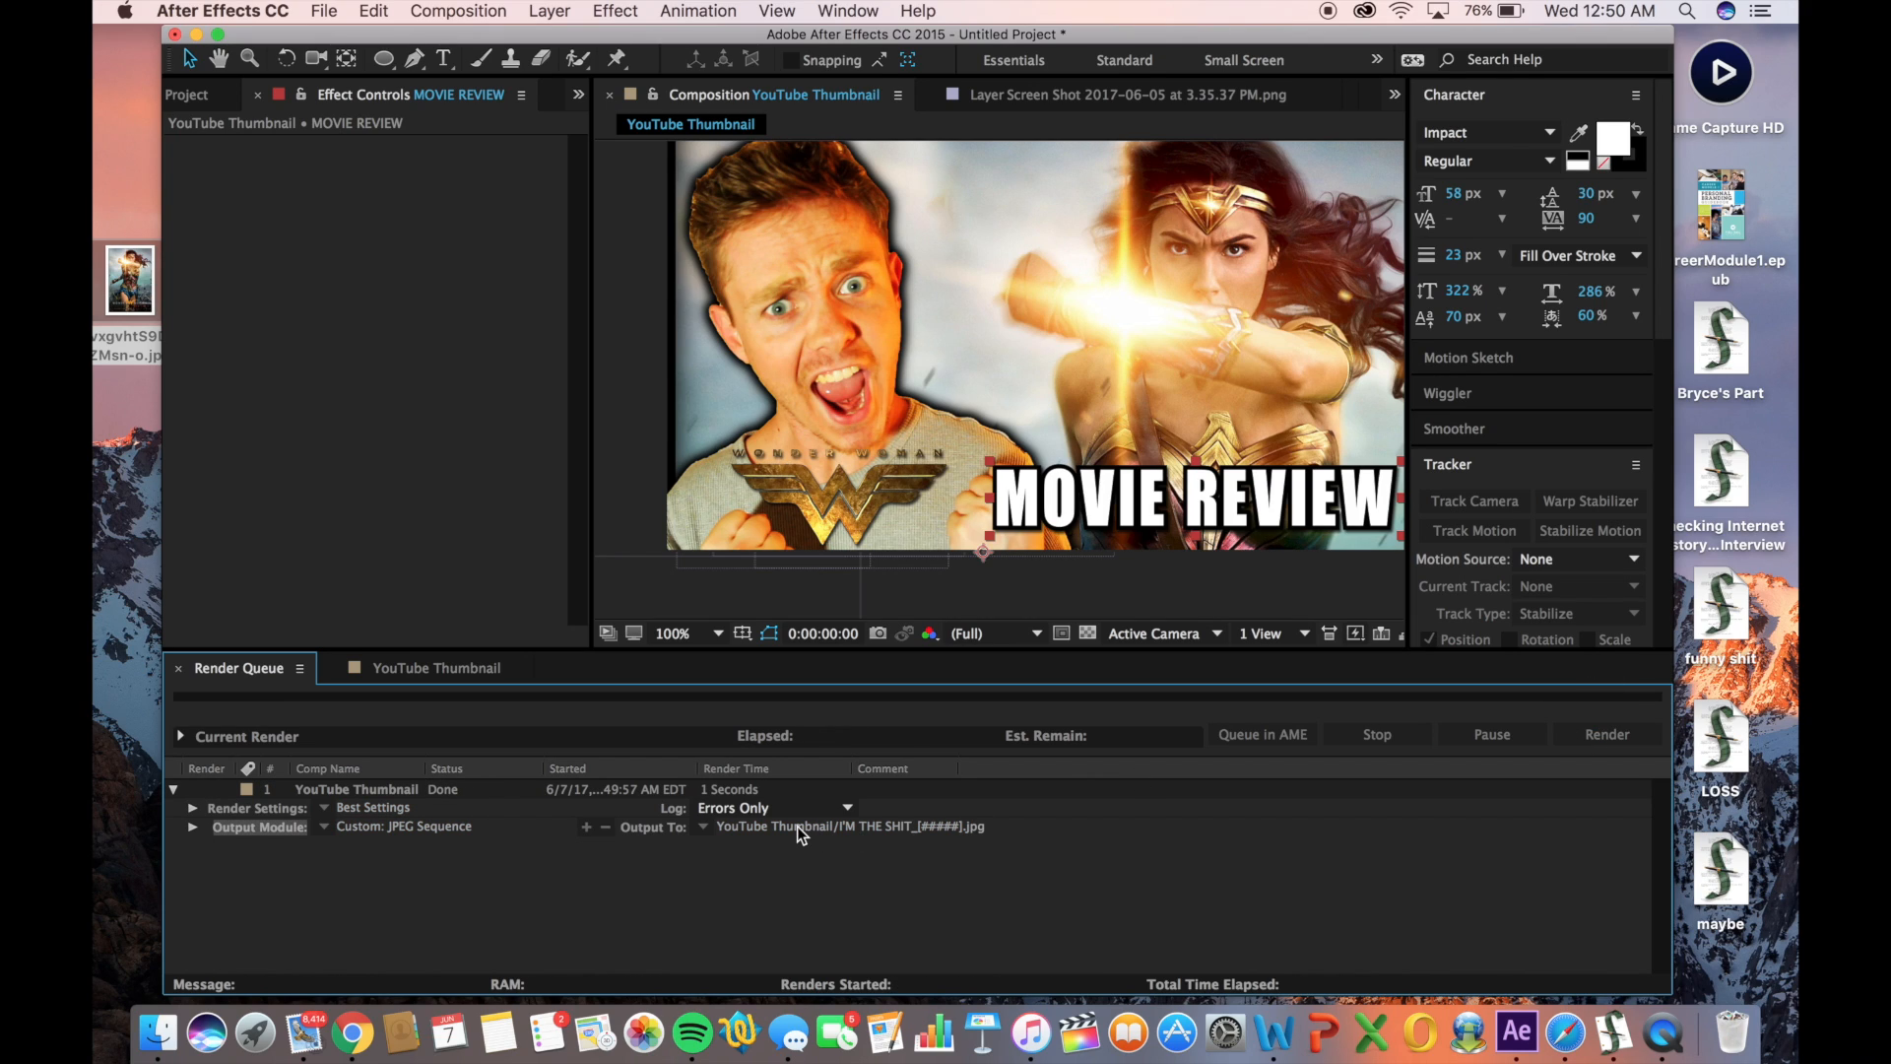
Minimize After Effects, open a Finder window and search all files for I'M THE SHIT
{"action": "left_click", "coordinate": [198, 37]}
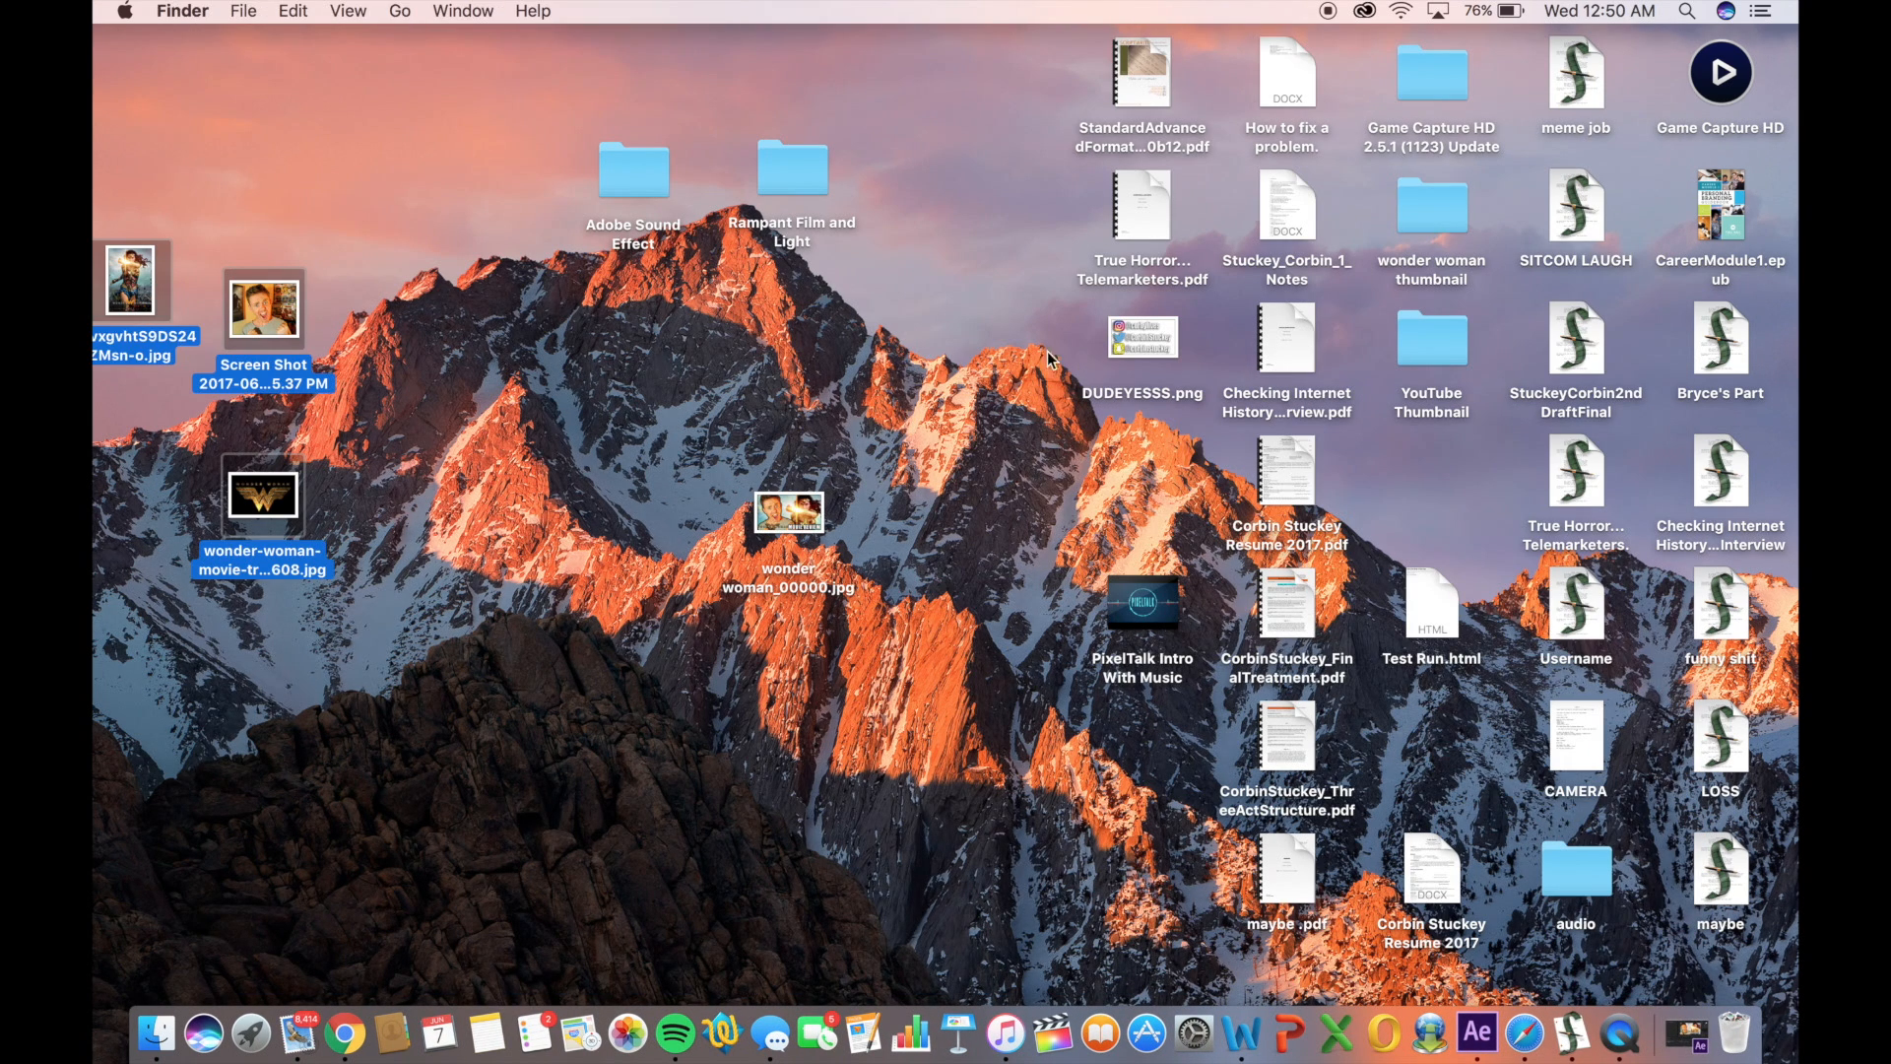
{"action": "left_click", "coordinate": [157, 1033]}
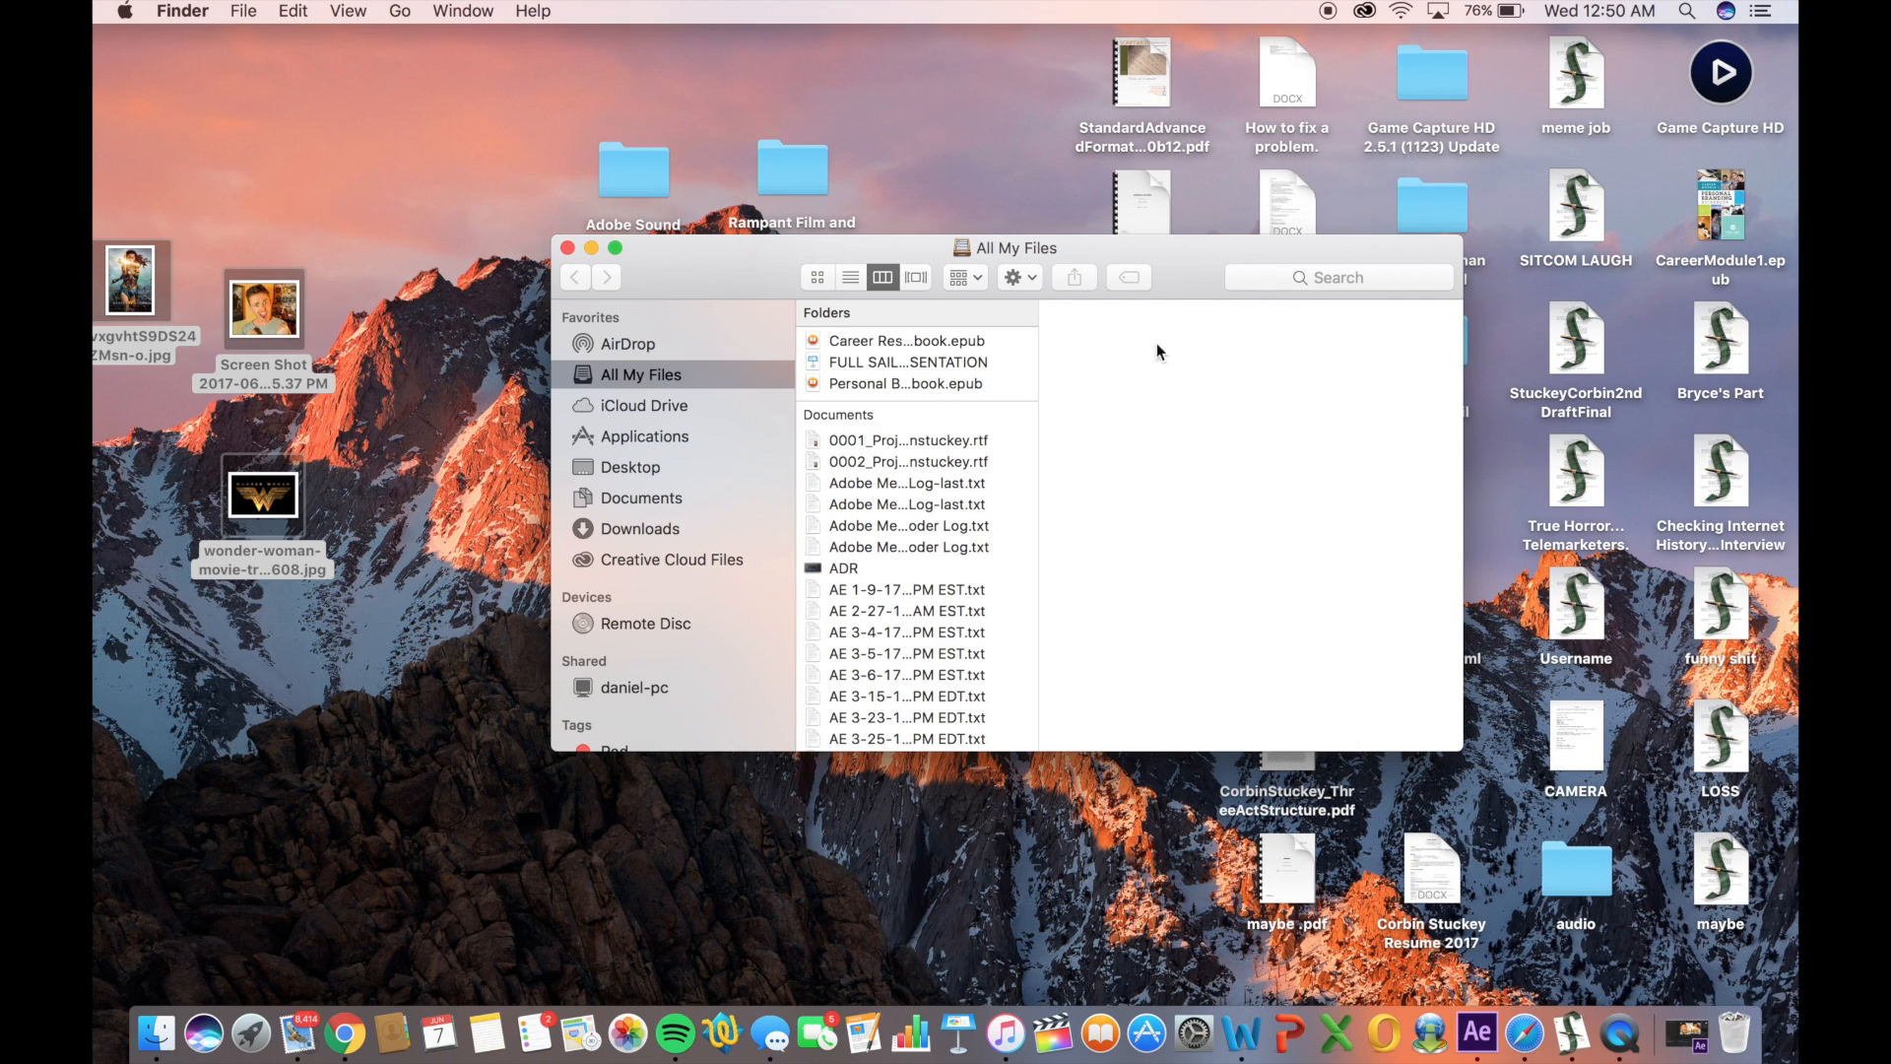
{"action": "left_click", "coordinate": [1330, 277]}
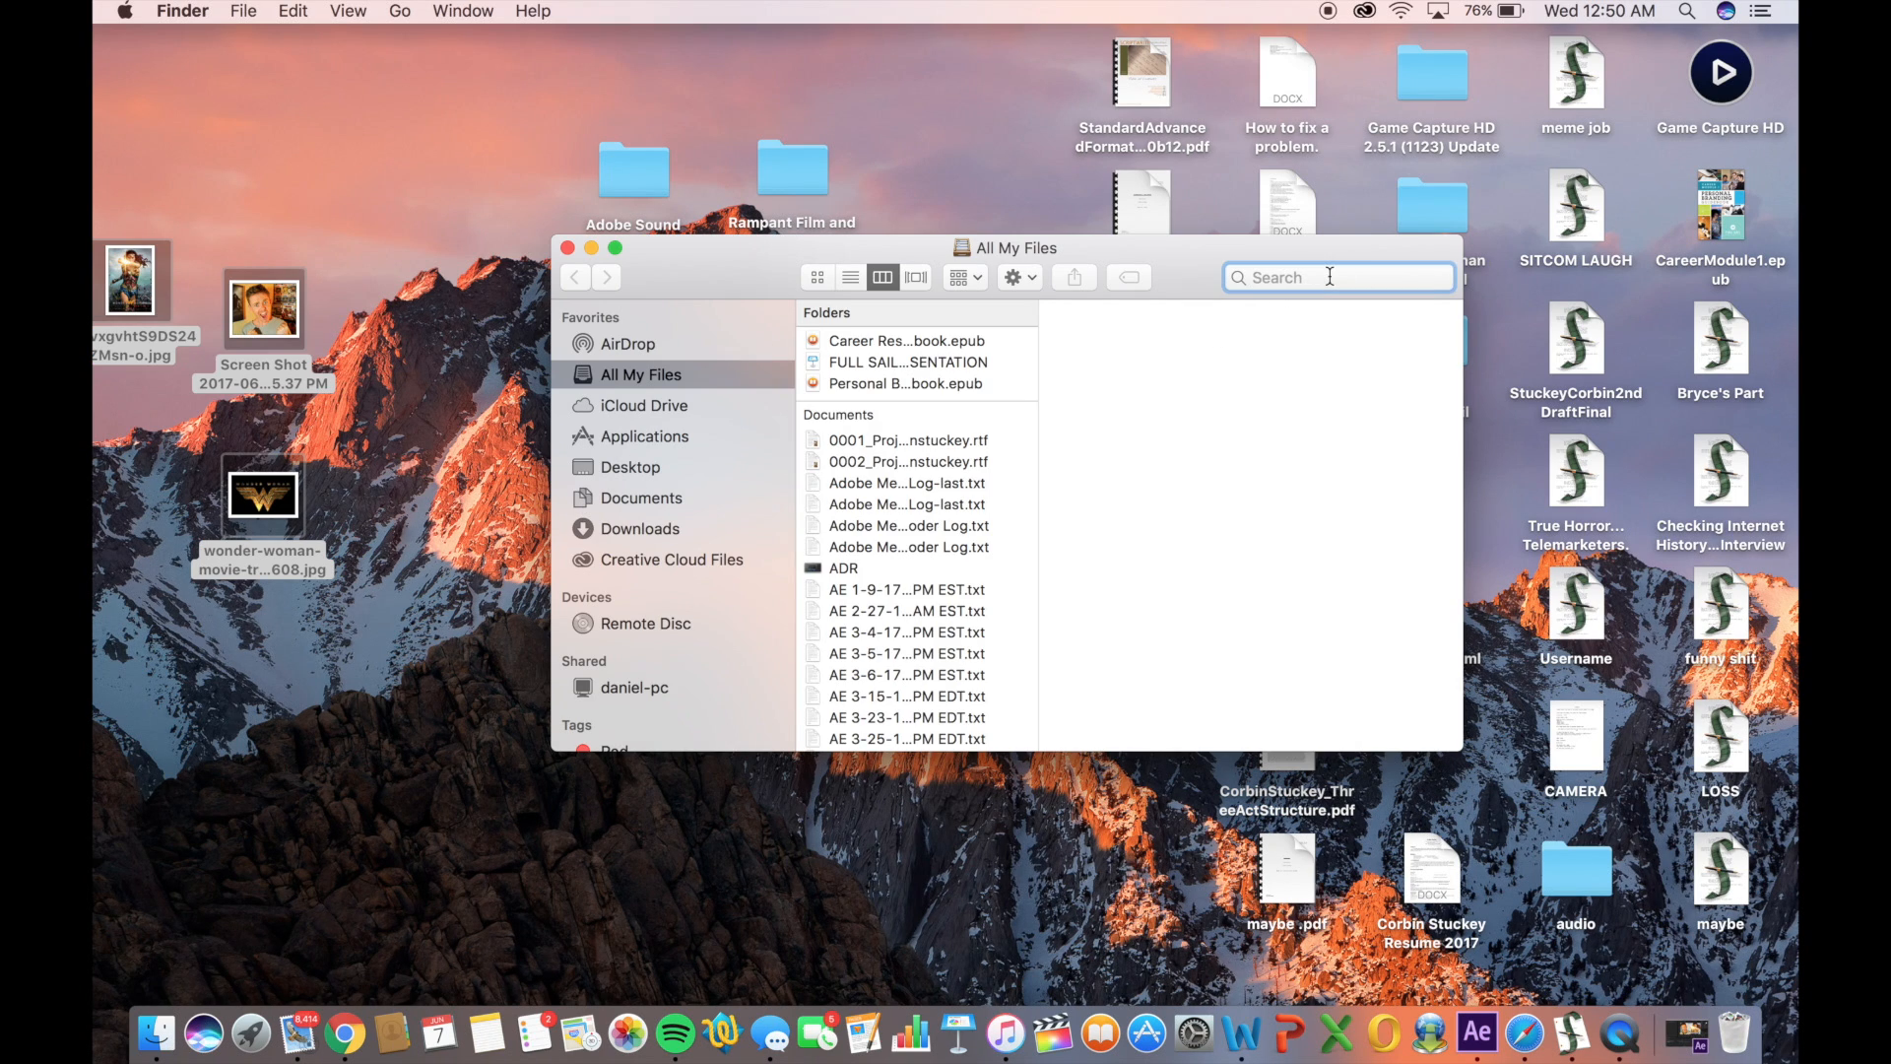
{"action": "type", "text": "I'M "}
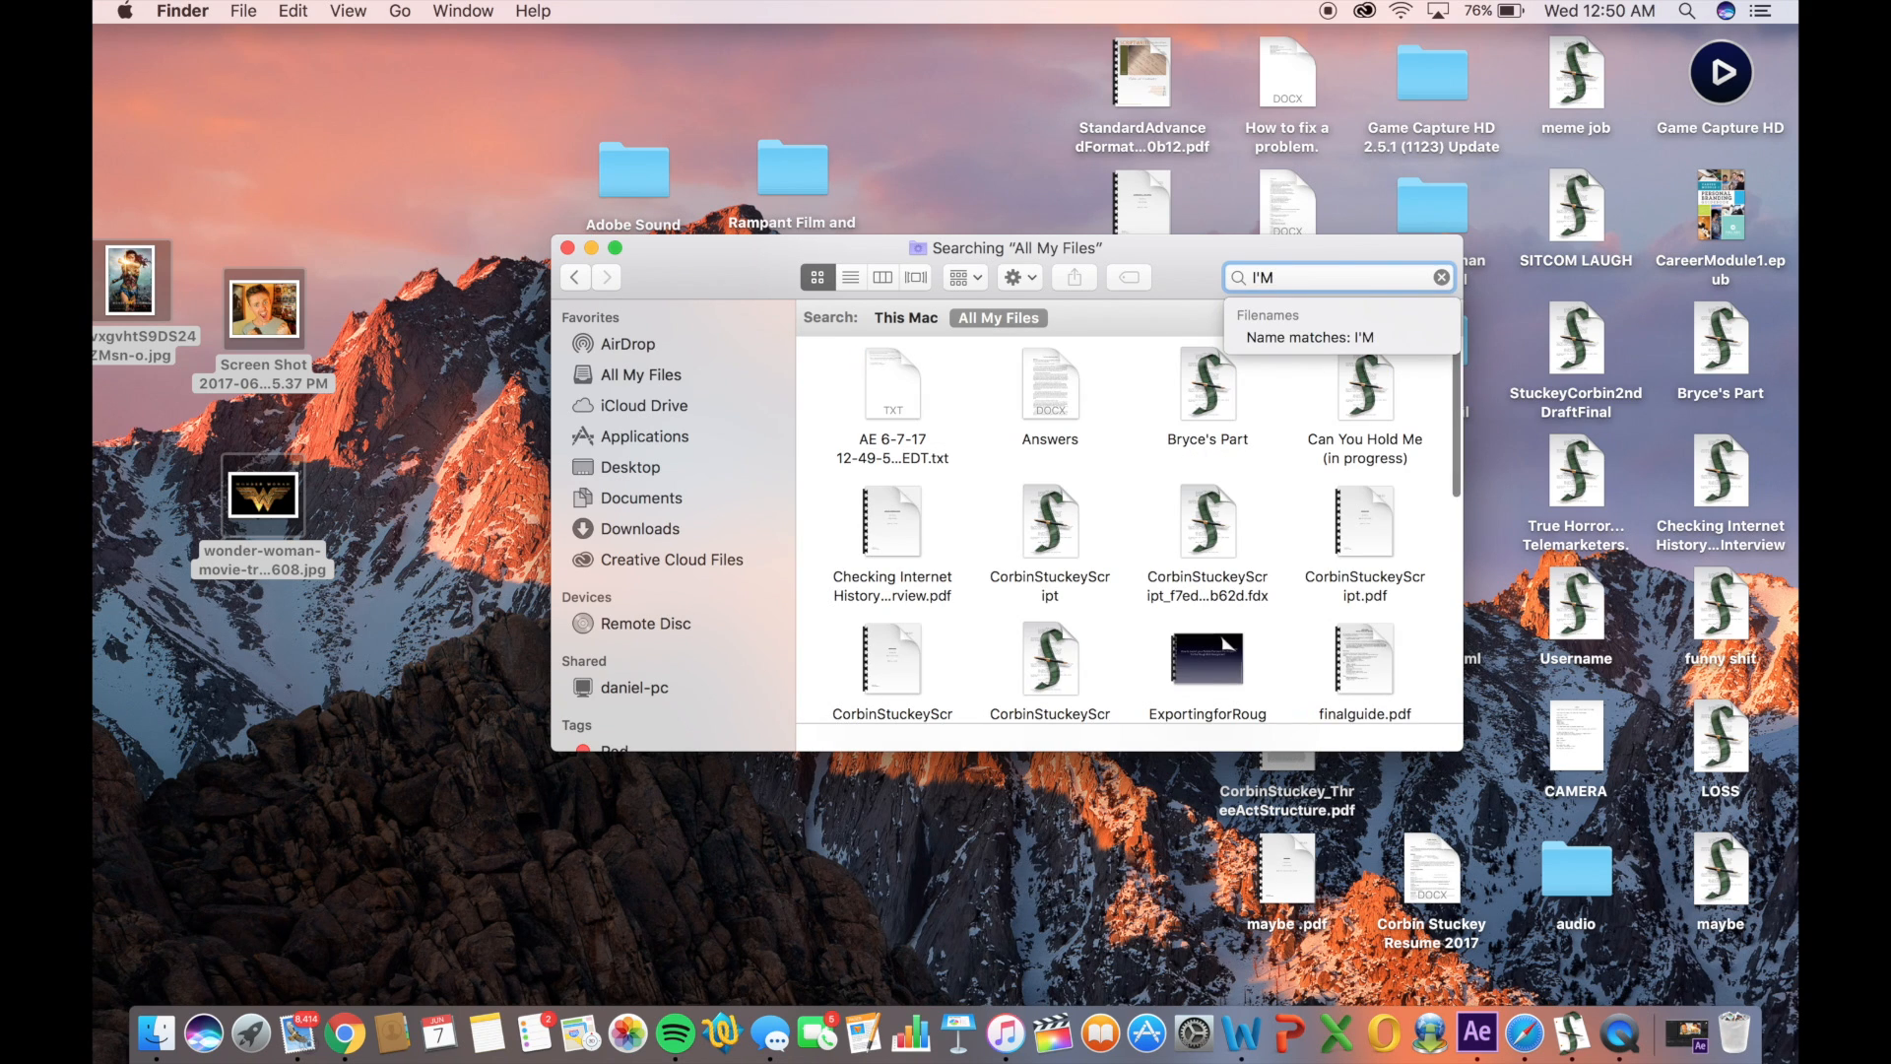
{"action": "type", "text": "THE SHIT"}
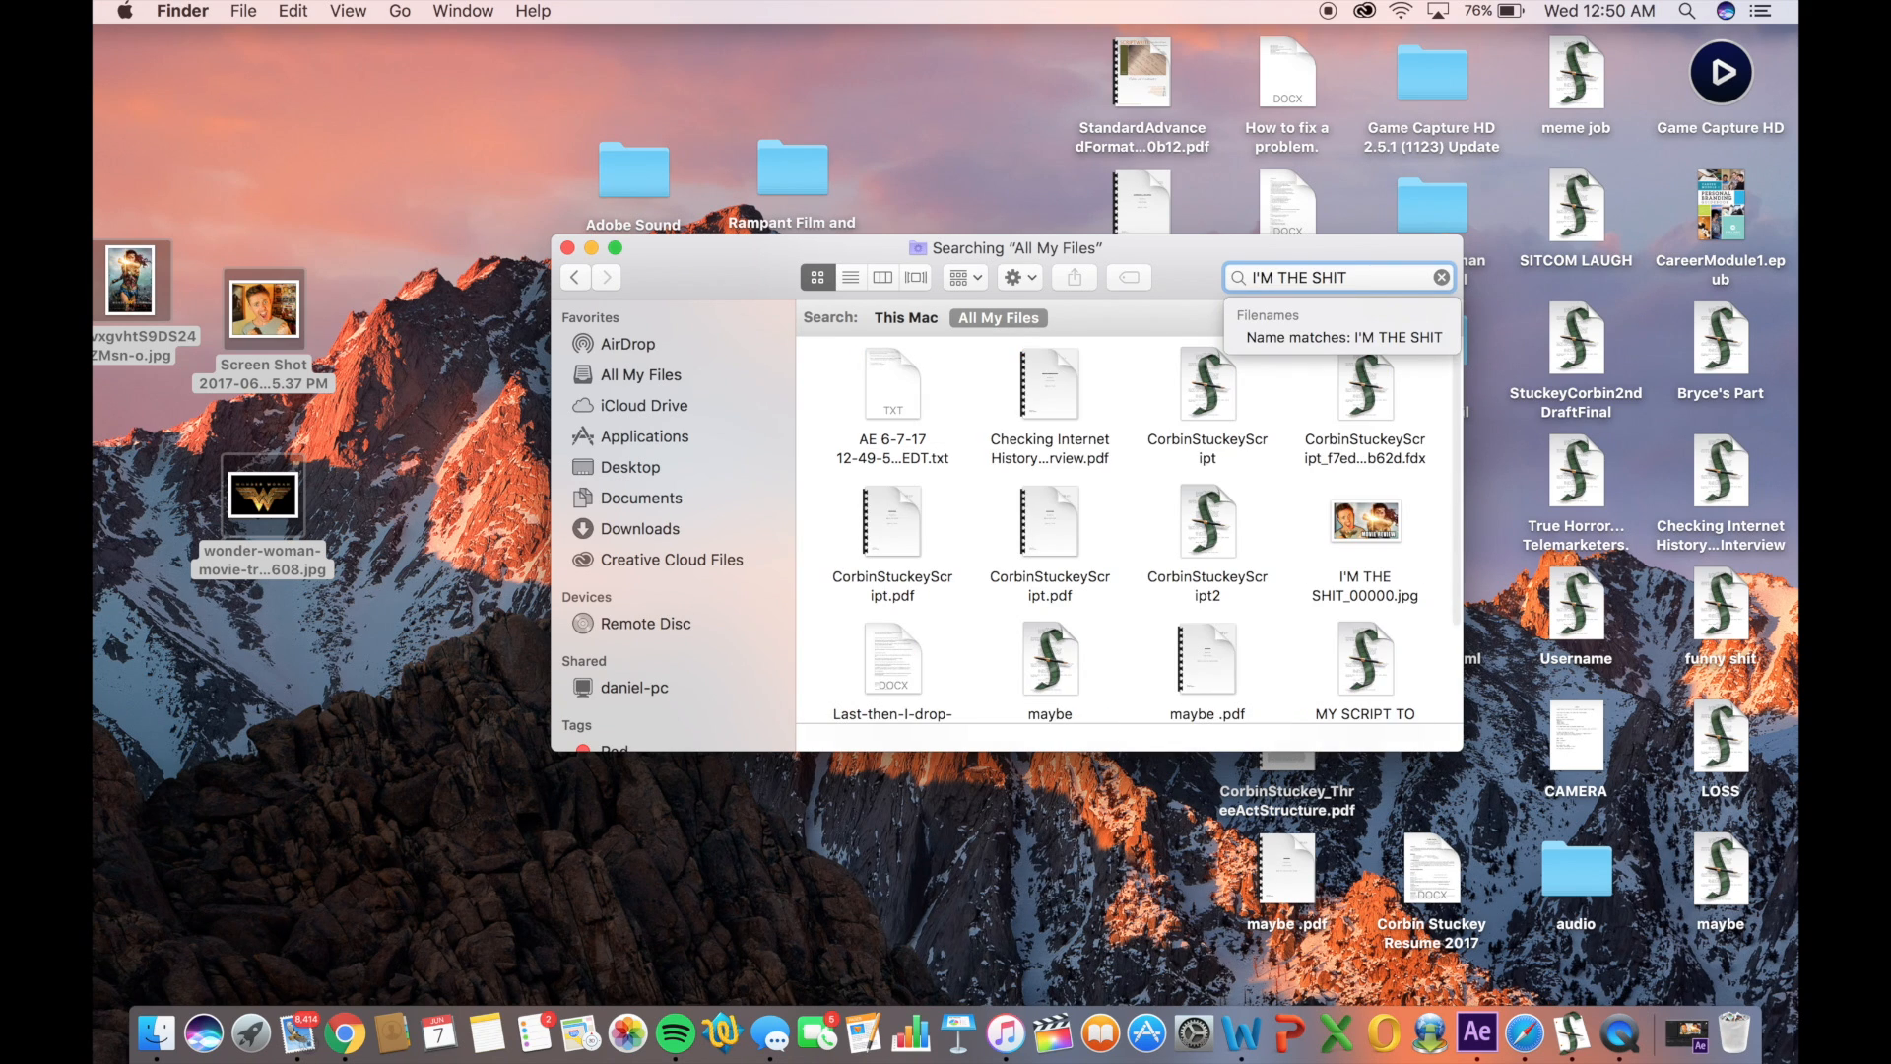
Place the rendered I'M THE SHIT_00000.jpg on the desktop, open it in Preview, shift its window aside and close the Finder search
{"action": "left_click_drag", "start_coordinate": [1366, 522], "coordinate": [921, 128]}
{"action": "double_click", "coordinate": [920, 127]}
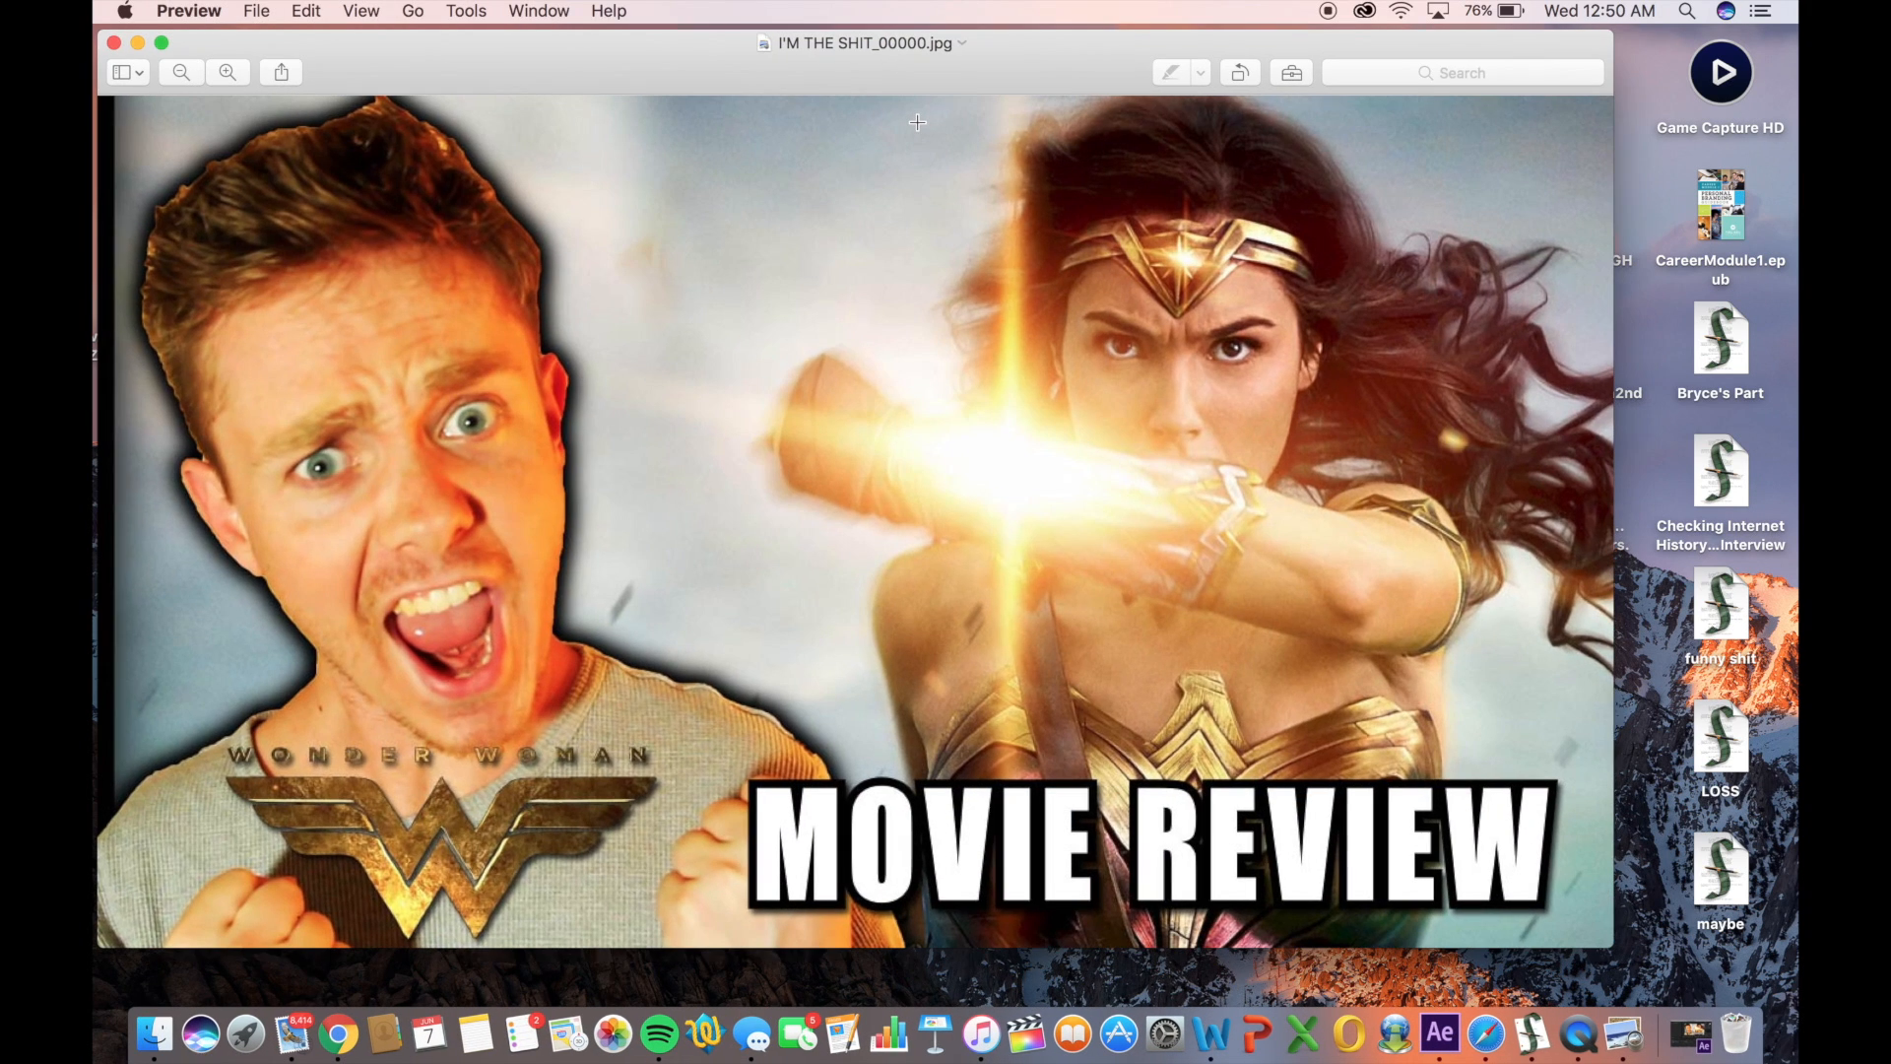
{"action": "left_click_drag", "start_coordinate": [848, 63], "coordinate": [925, 59]}
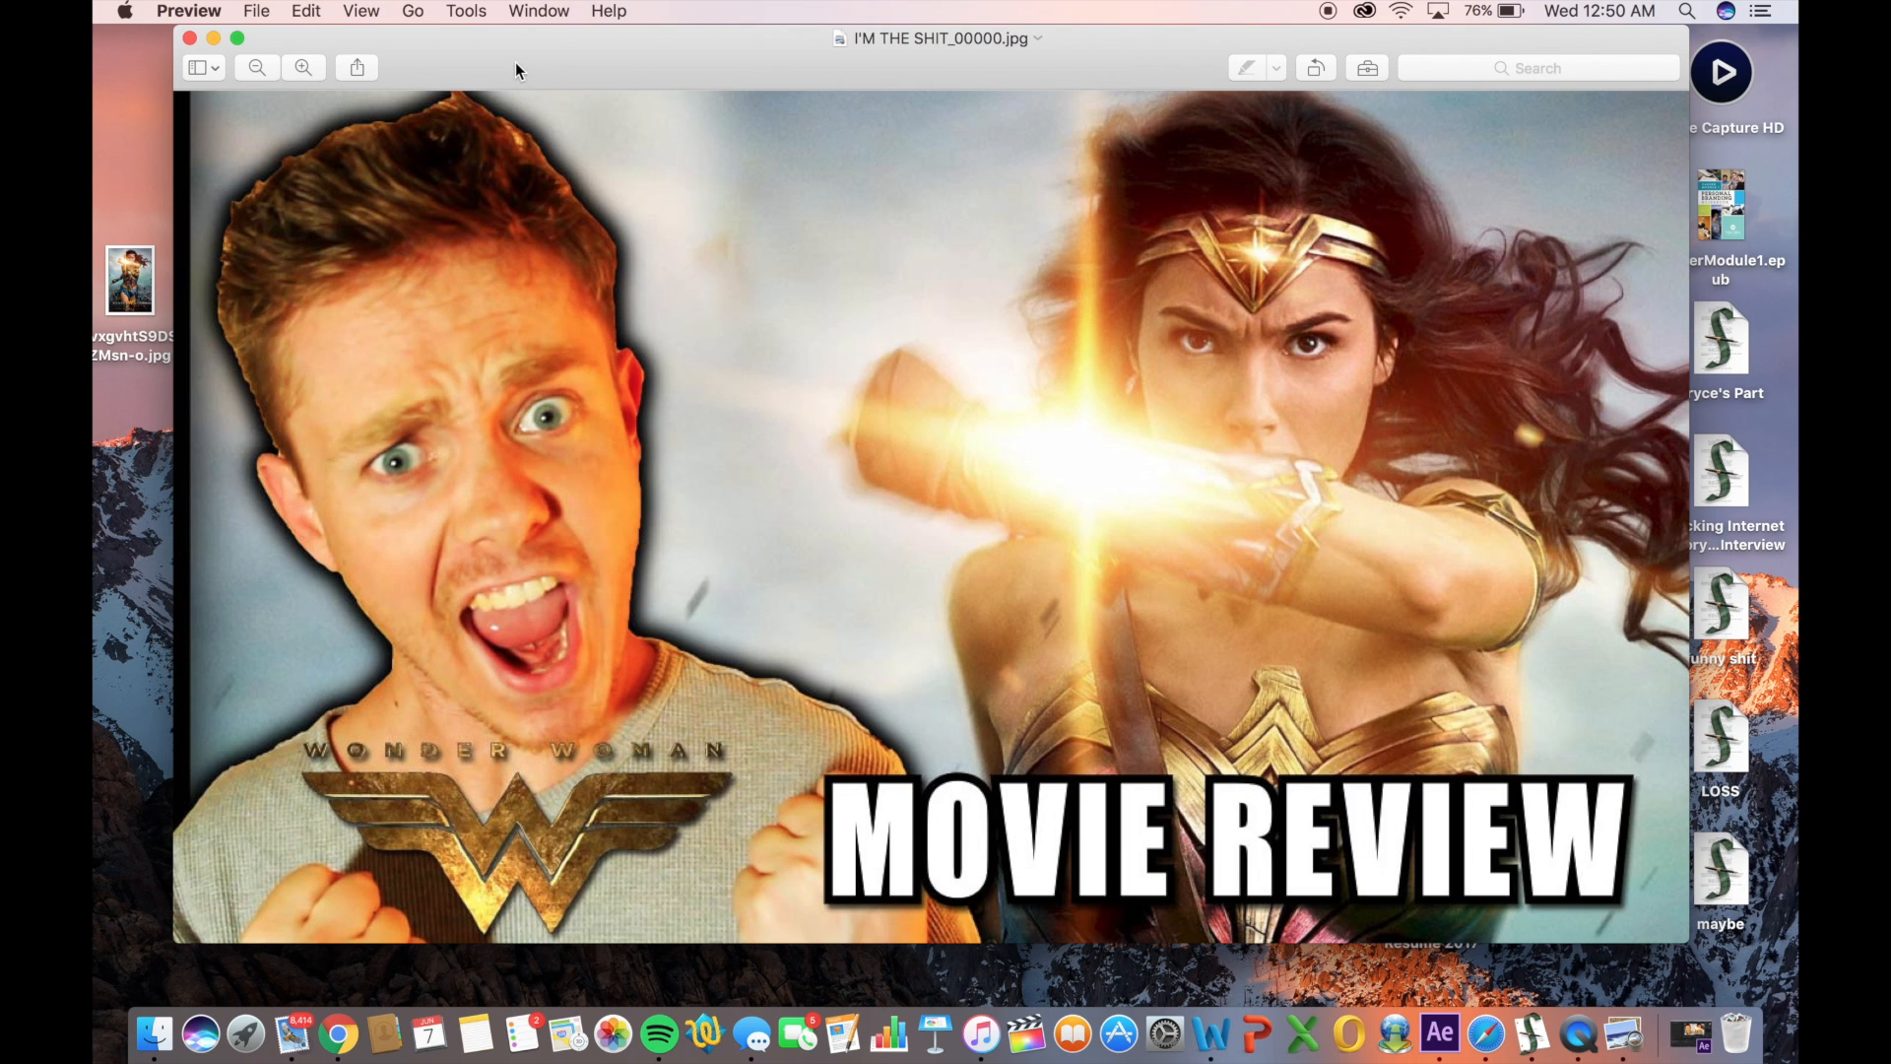
{"action": "left_click_drag", "start_coordinate": [516, 62], "coordinate": [1177, 41]}
{"action": "left_click", "coordinate": [569, 250]}
Open wonder woman_00000.jpg from the desktop and compare it side by side with the newly rendered thumbnail
{"action": "double_click", "coordinate": [791, 513]}
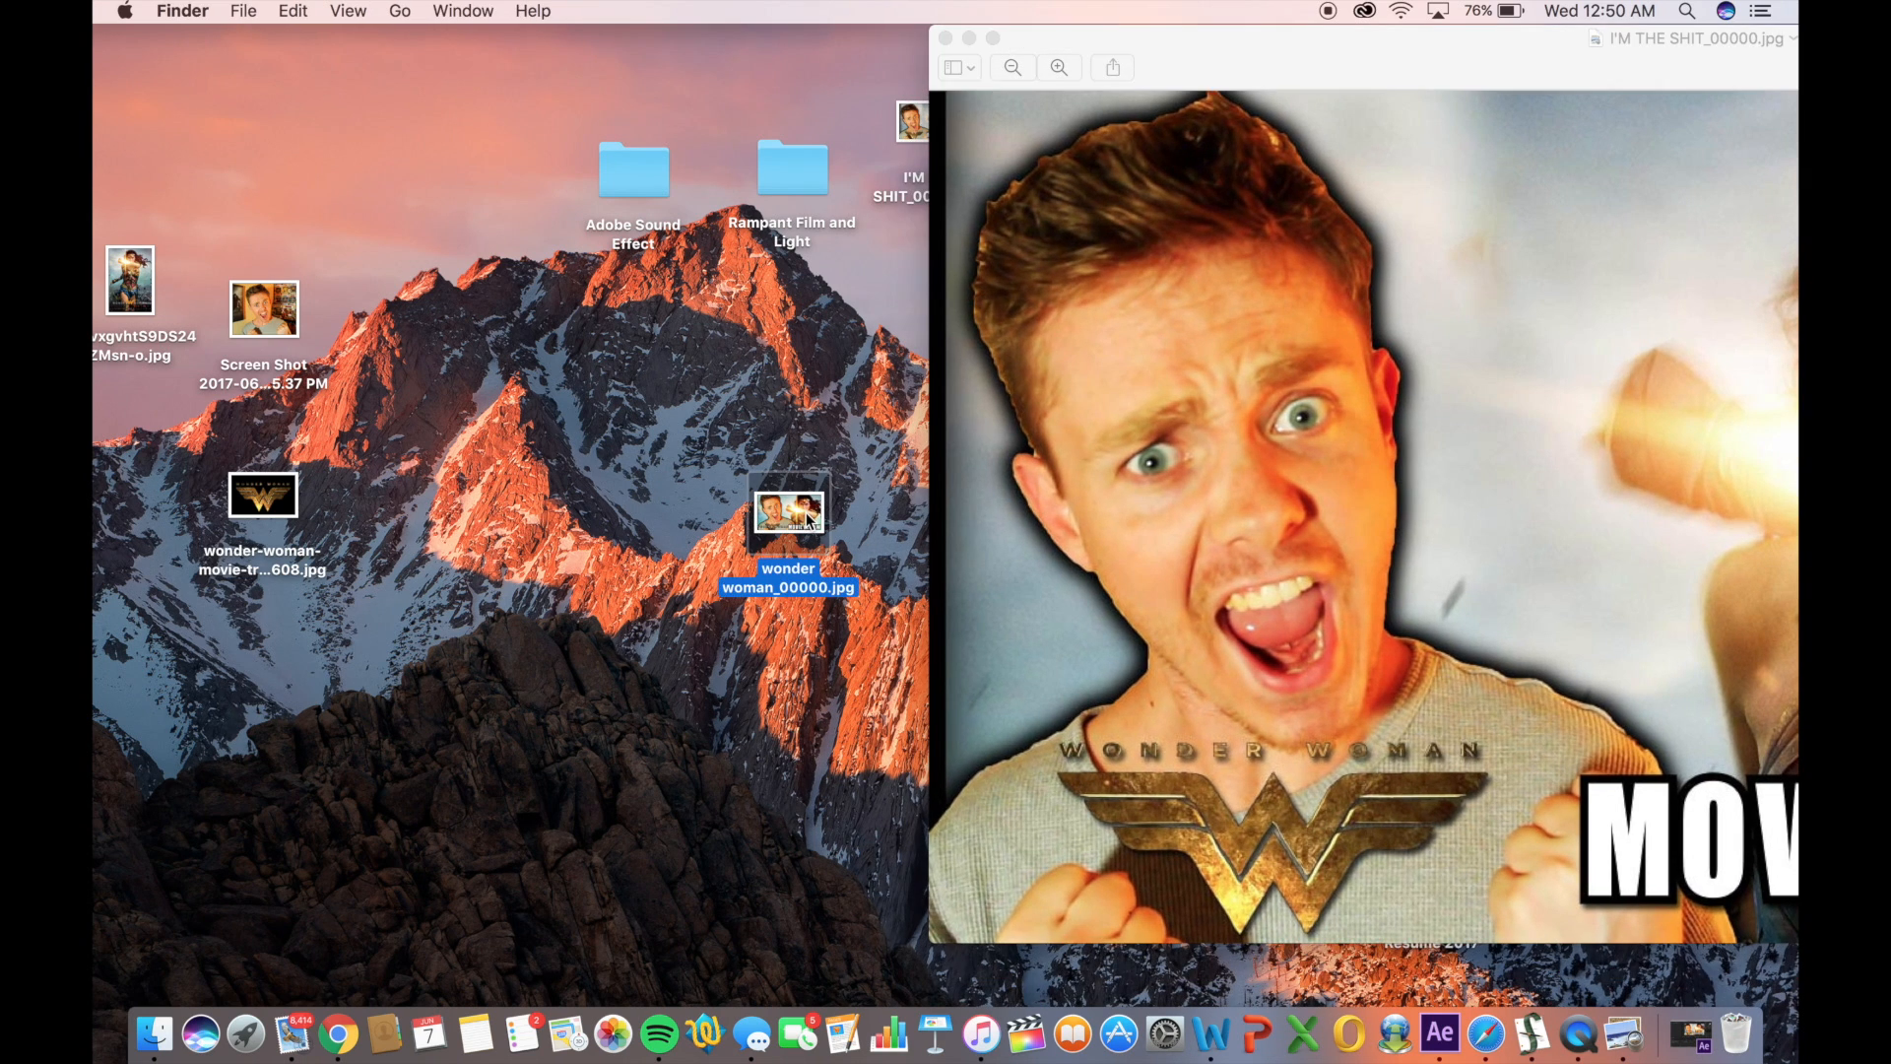
{"action": "left_click_drag", "start_coordinate": [727, 87], "coordinate": [585, 12]}
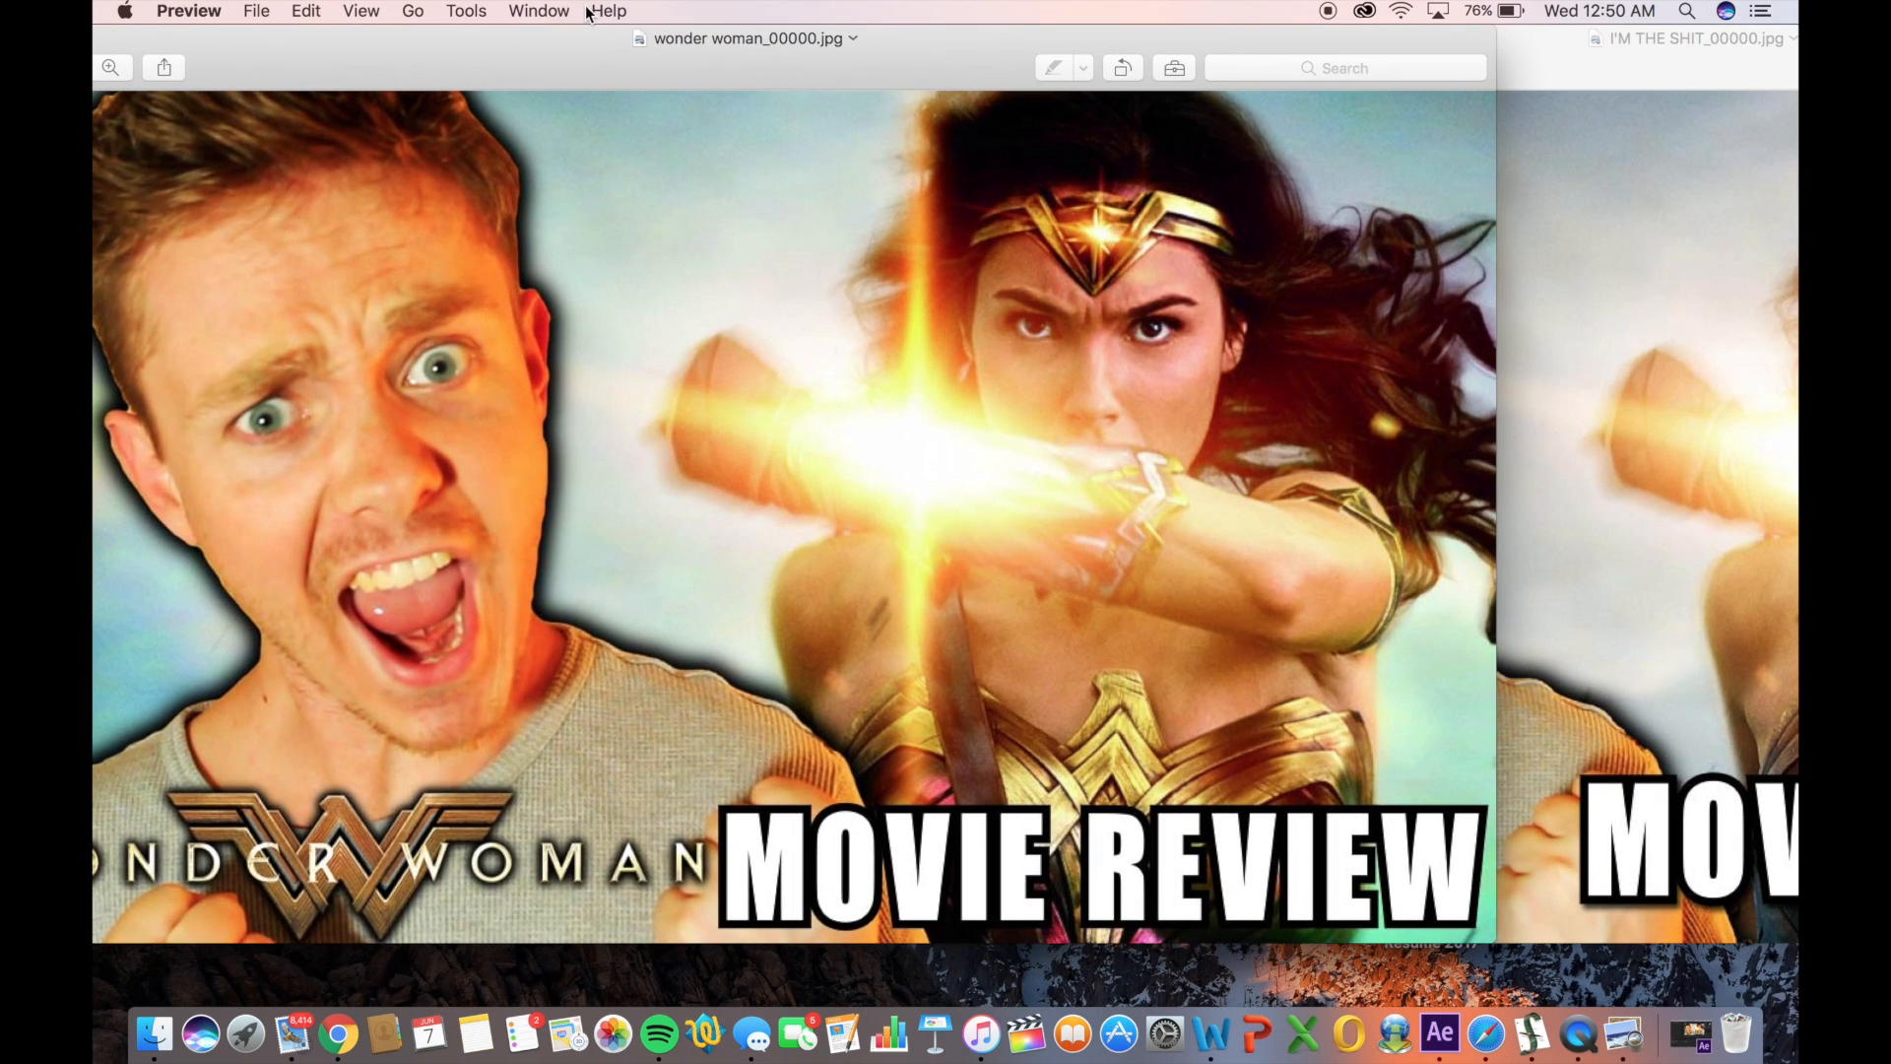
{"action": "left_click", "coordinate": [1538, 57]}
{"action": "left_click_drag", "start_coordinate": [1539, 57], "coordinate": [1497, 30]}
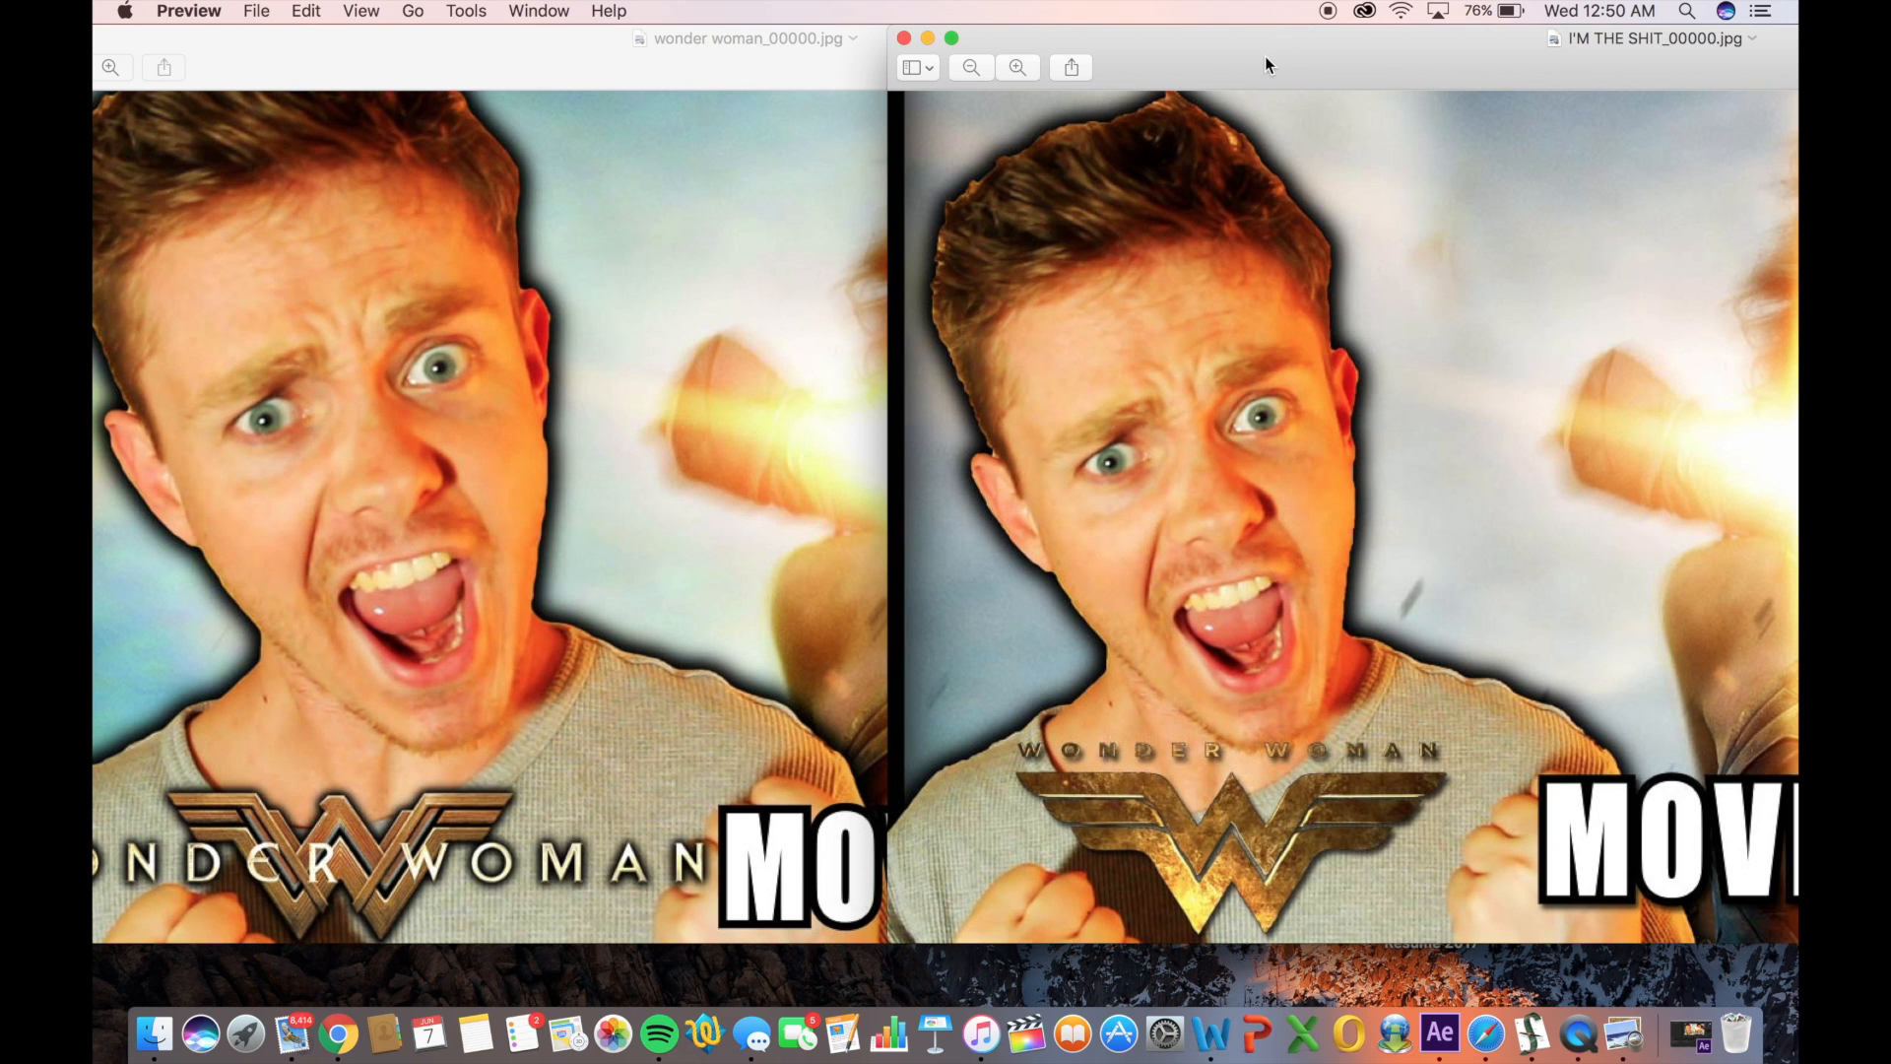
{"action": "left_click_drag", "start_coordinate": [1258, 62], "coordinate": [1436, 190]}
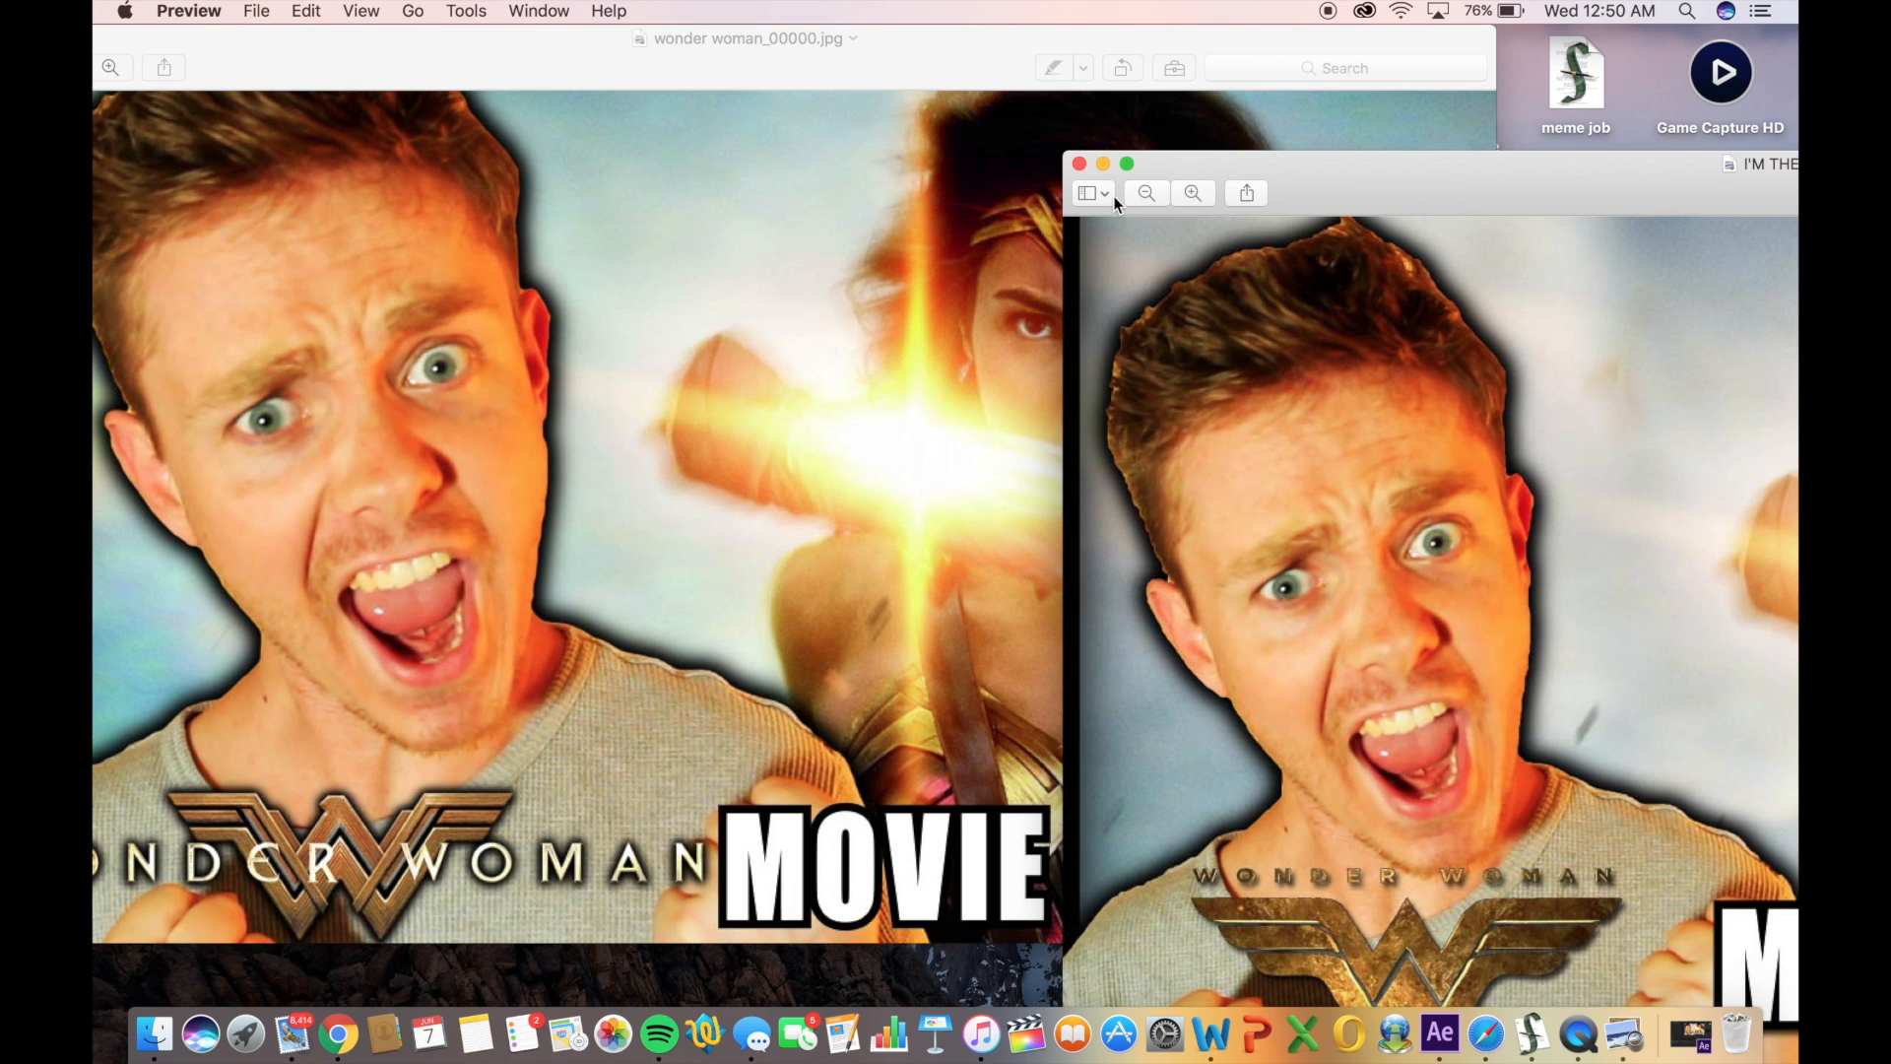
Close the new thumbnail's preview, bring wonder woman_00000.jpg fully into view to examine it, and close it too
{"action": "left_click", "coordinate": [1078, 163]}
{"action": "left_click_drag", "start_coordinate": [221, 40], "coordinate": [457, 100]}
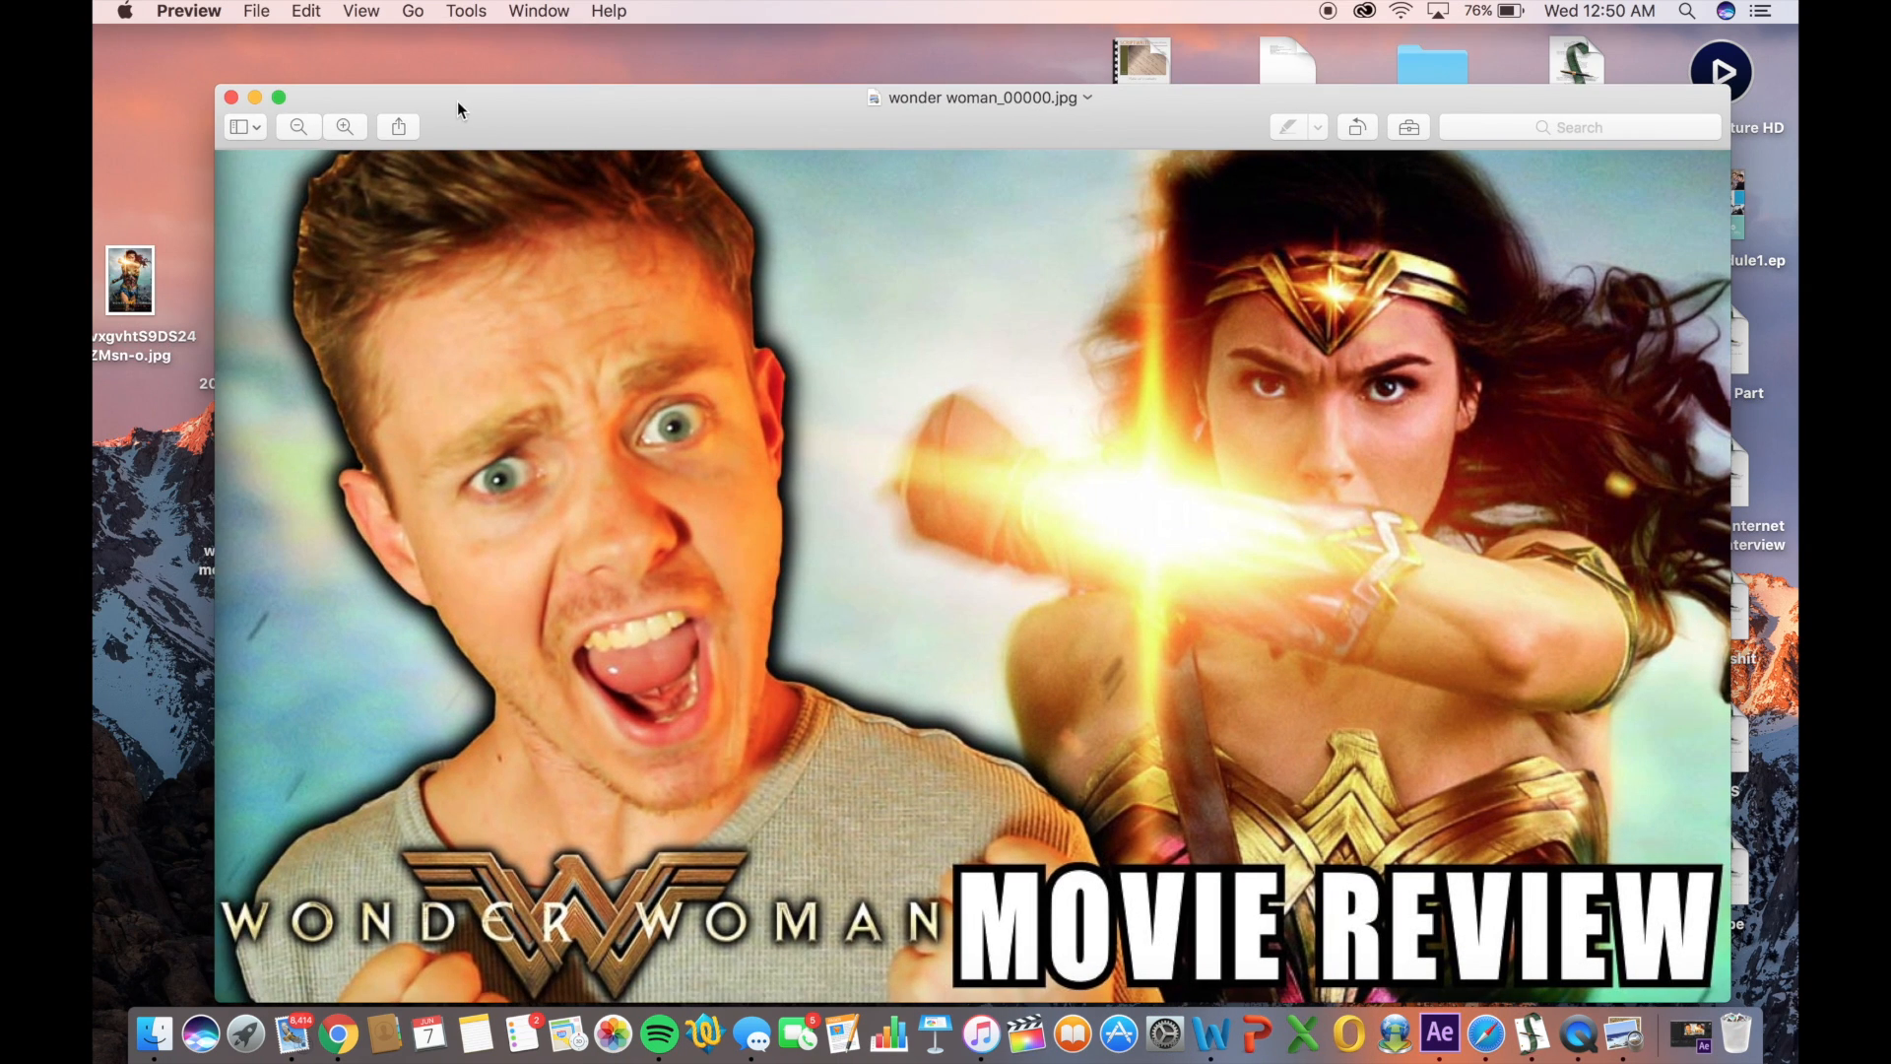
{"action": "left_click", "coordinate": [230, 98]}
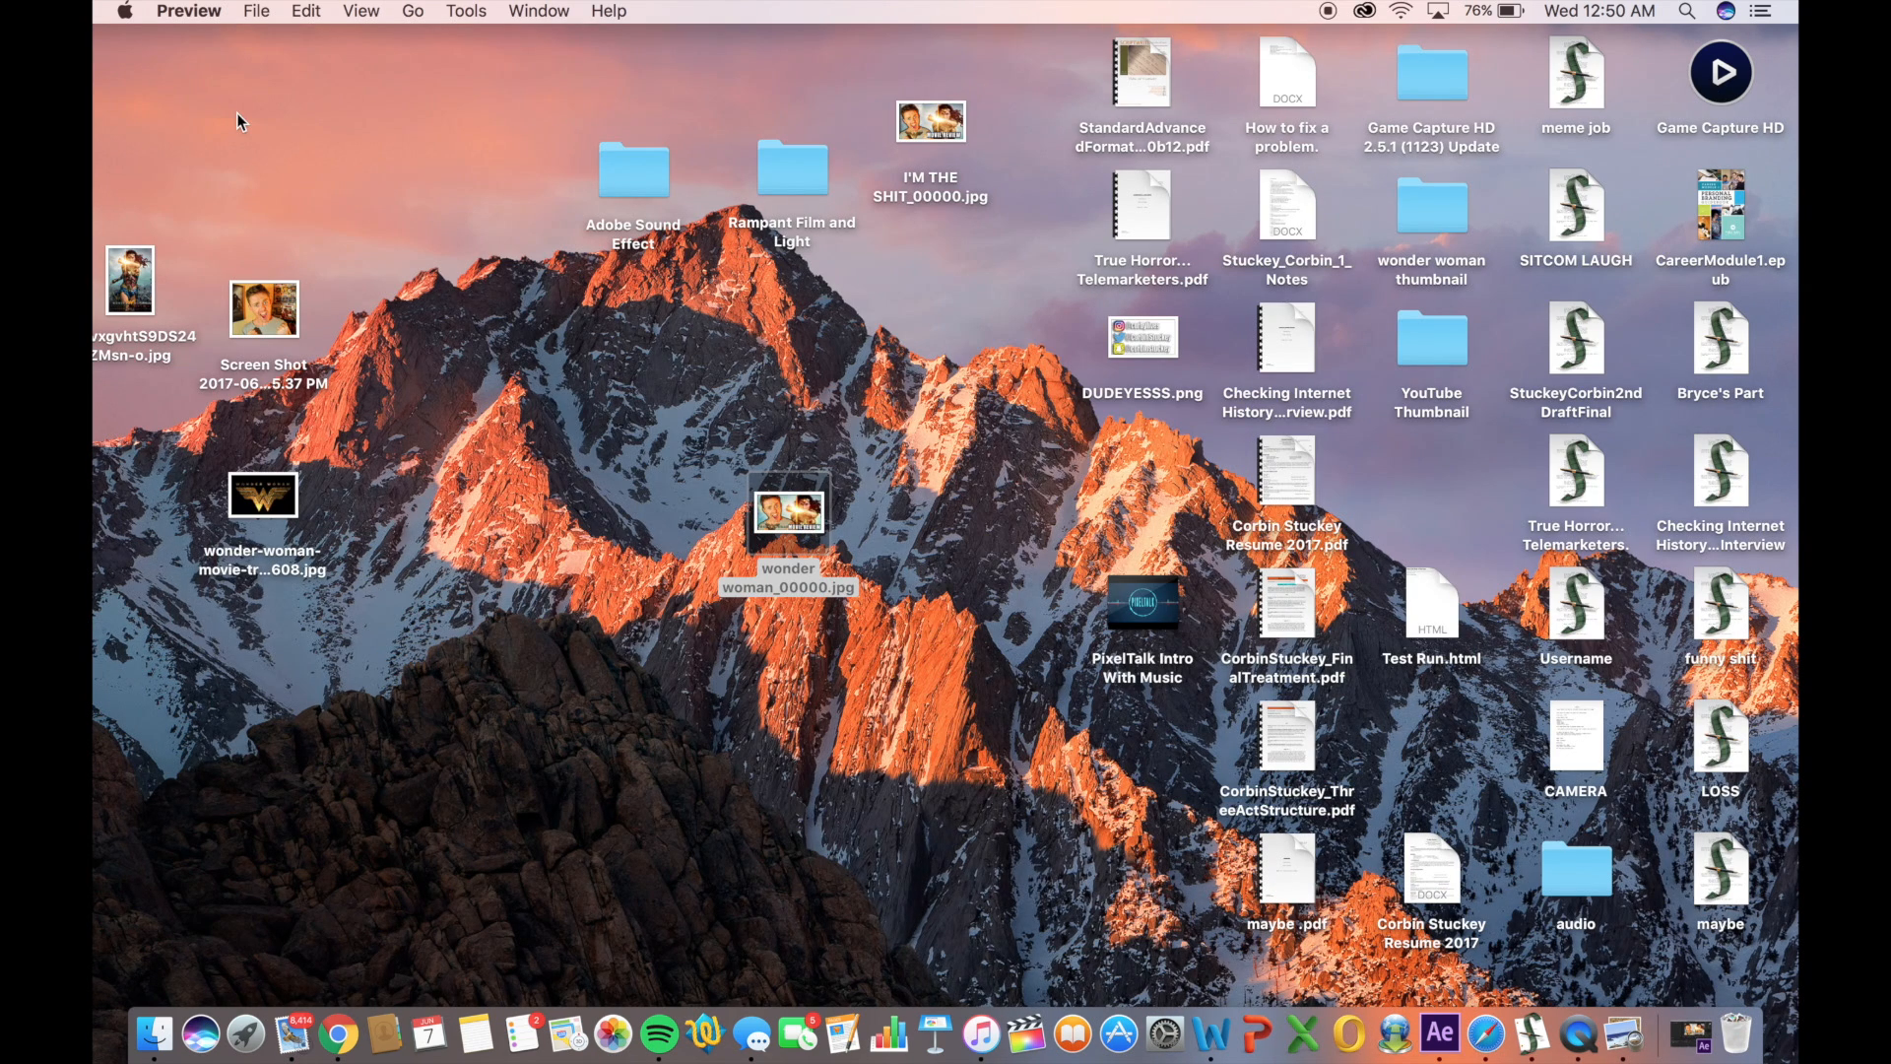